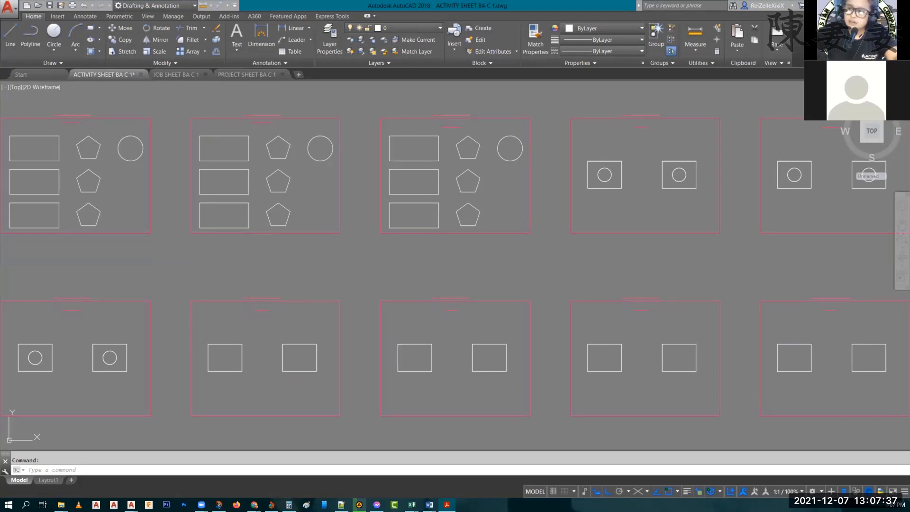
left_click(207, 40)
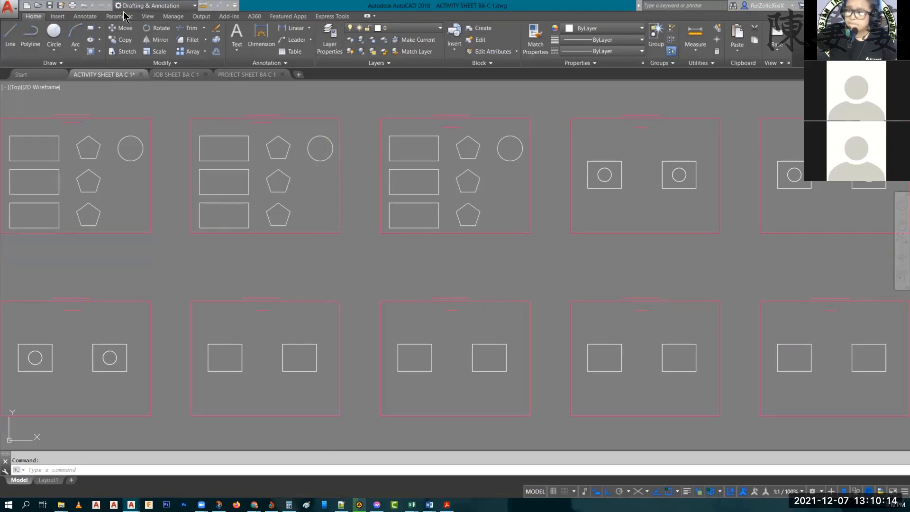
left_click(155, 6)
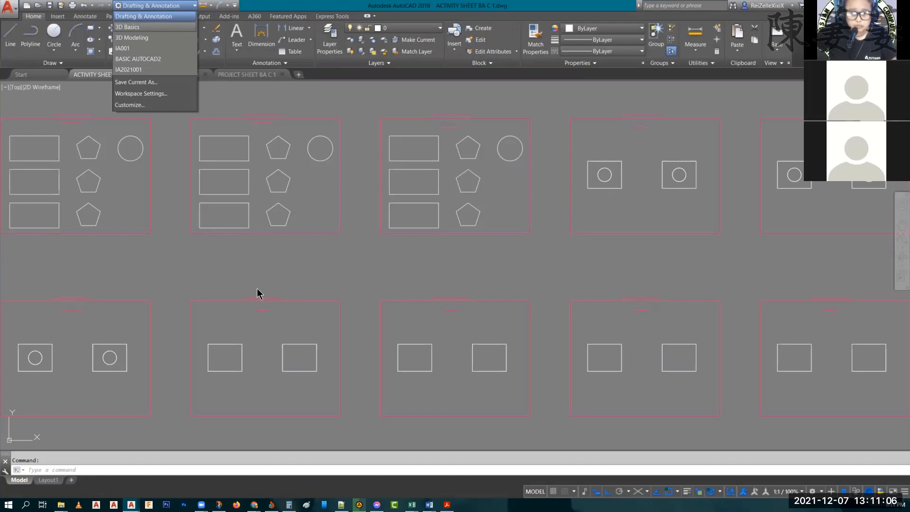
left_click(271, 281)
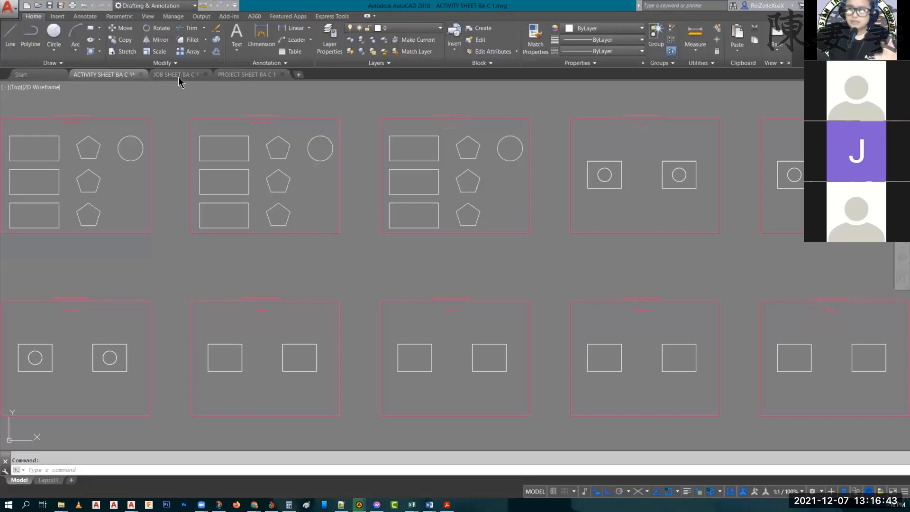
left_click(265, 74)
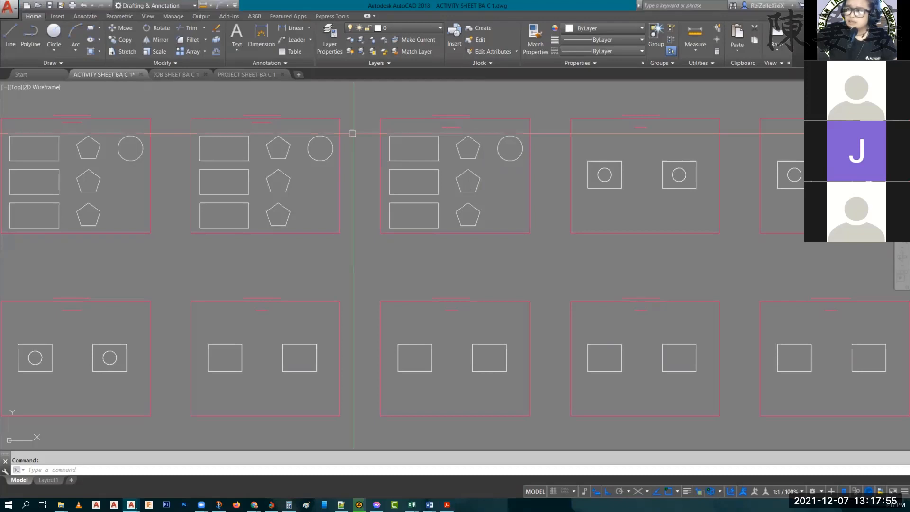
key("Escape")
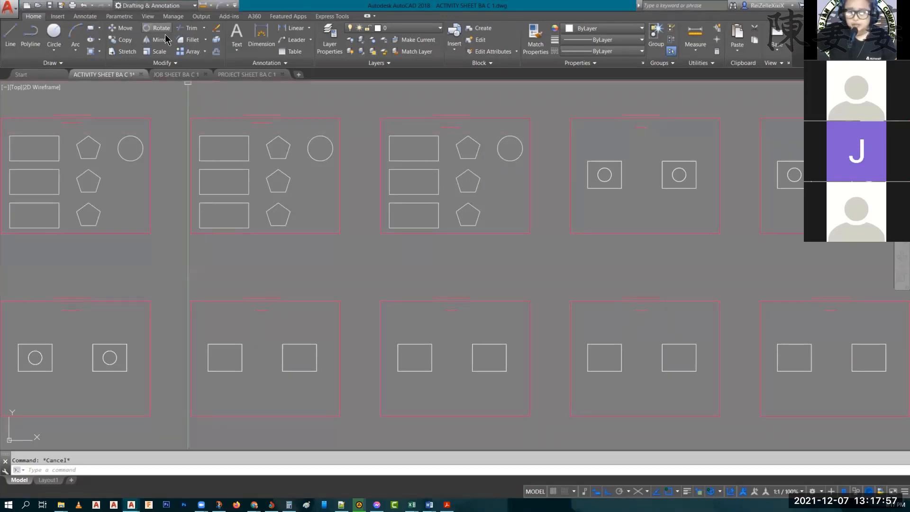
left_click(157, 6)
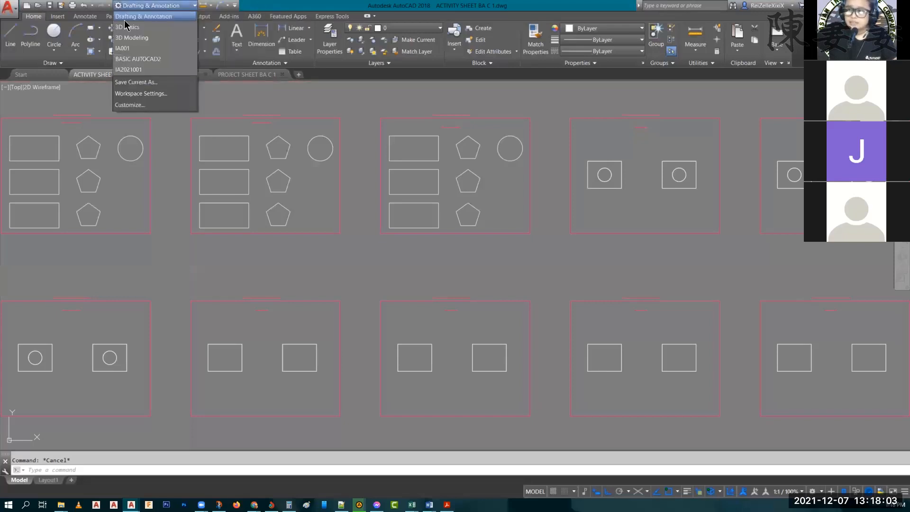
left_click(52, 21)
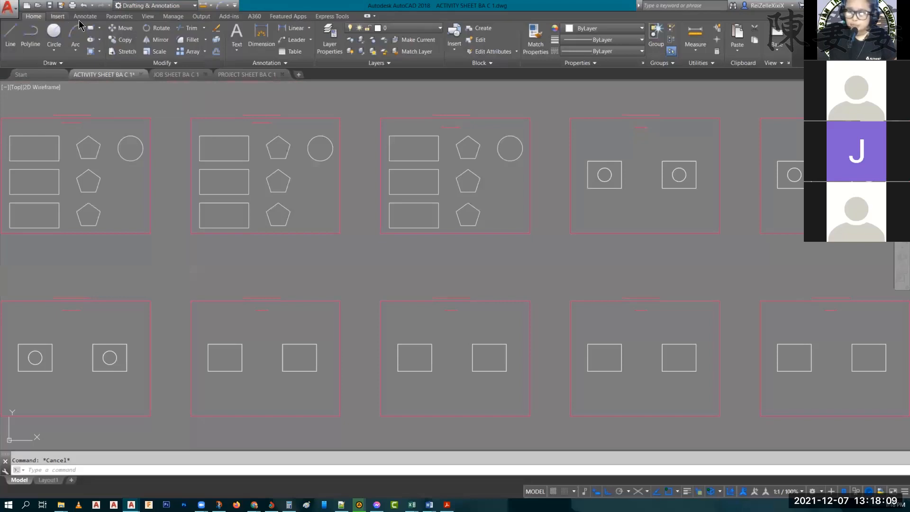
Step: Look through the ribbon tool sets of the Drafting & Annotation workspace, from Annotate through Manage and Add-ins to Express Tools
scroll(119, 21, "down", 1)
scroll(142, 22, "down", 1)
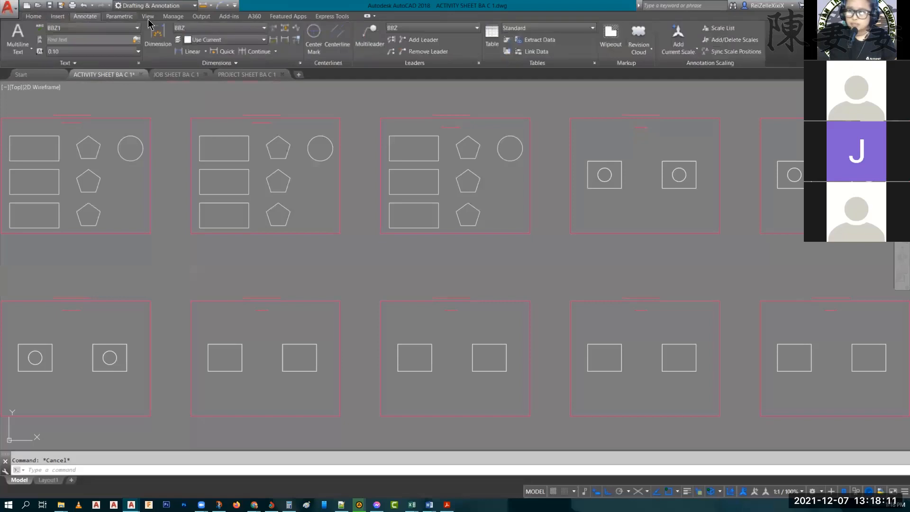
scroll(157, 19, "down", 1)
scroll(208, 19, "down", 2)
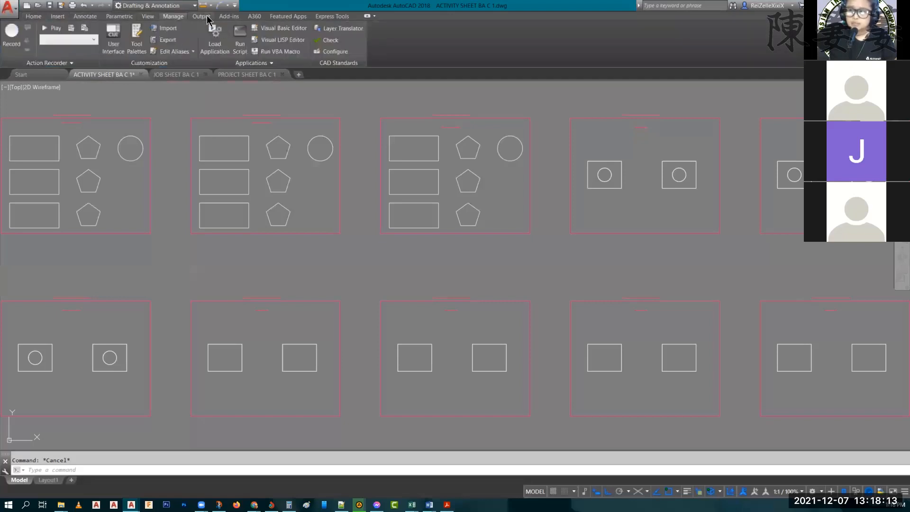
scroll(231, 19, "down", 1)
scroll(256, 20, "down", 1)
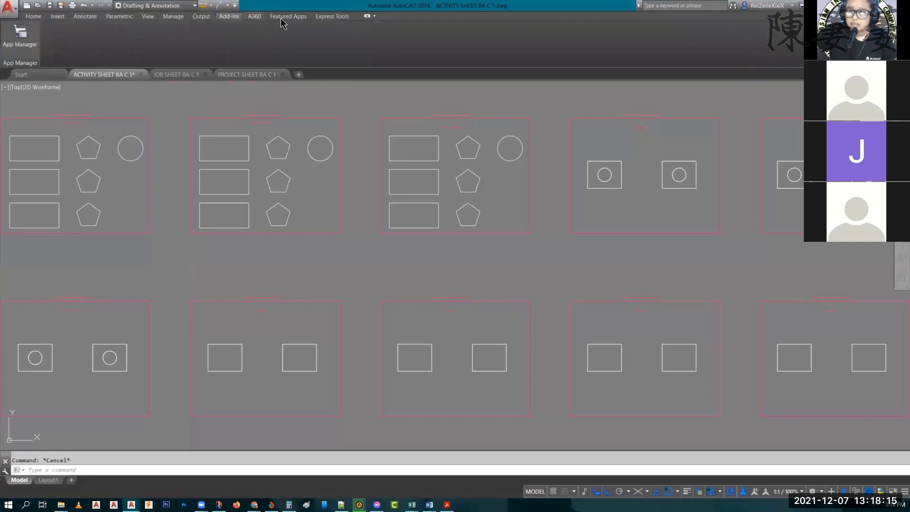
scroll(303, 21, "down", 1)
left_click(330, 17)
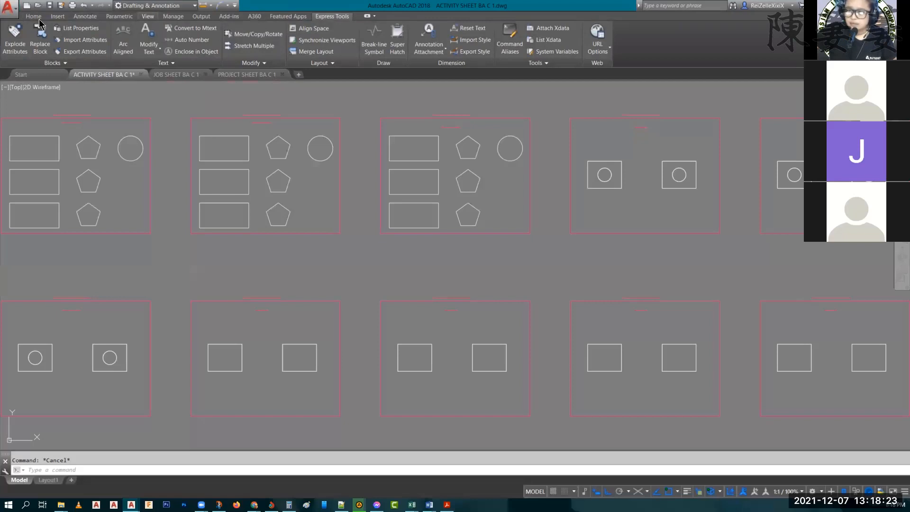
left_click(158, 6)
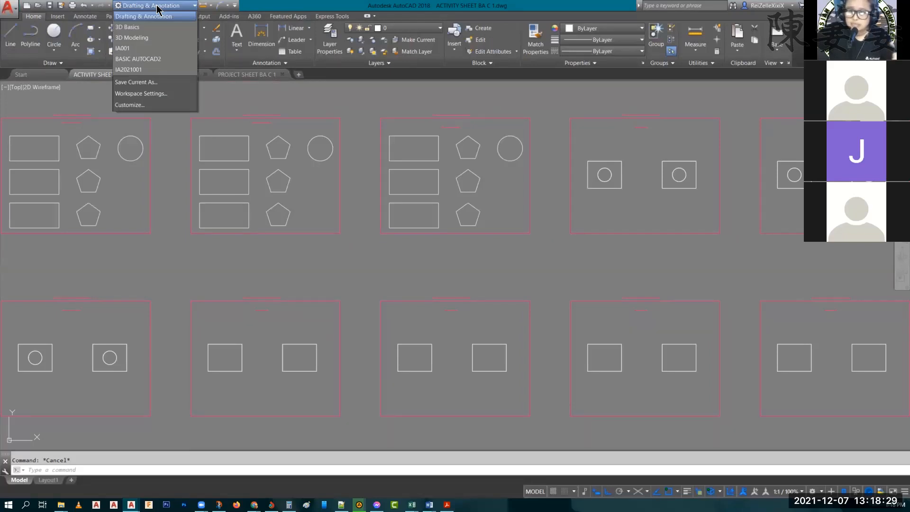
left_click(157, 5)
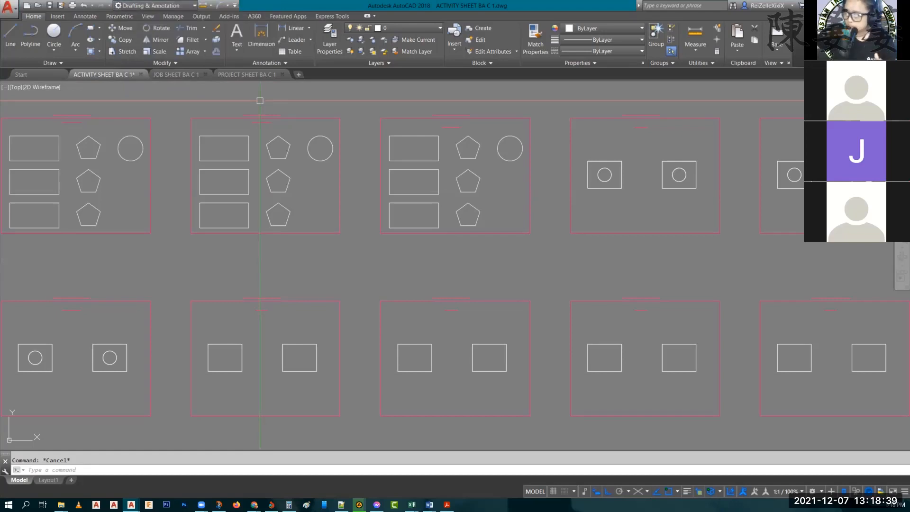
left_click(822, 491)
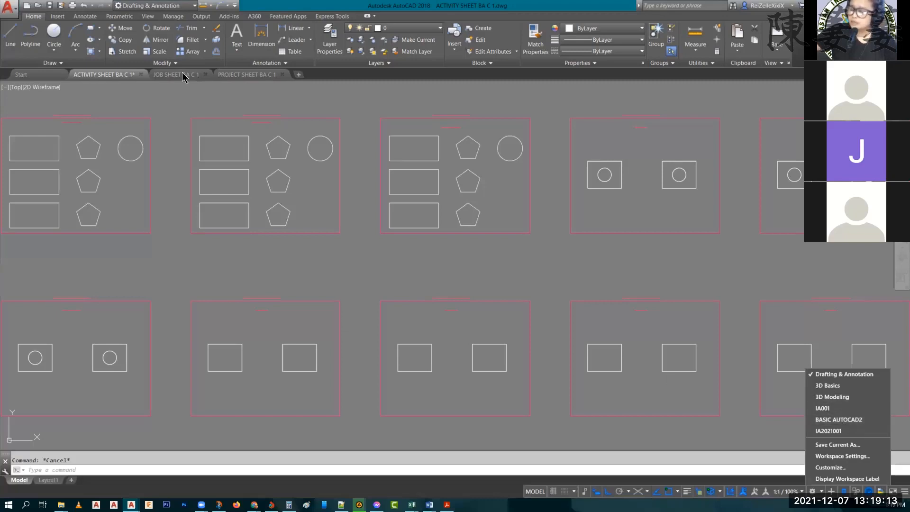
left_click(143, 7)
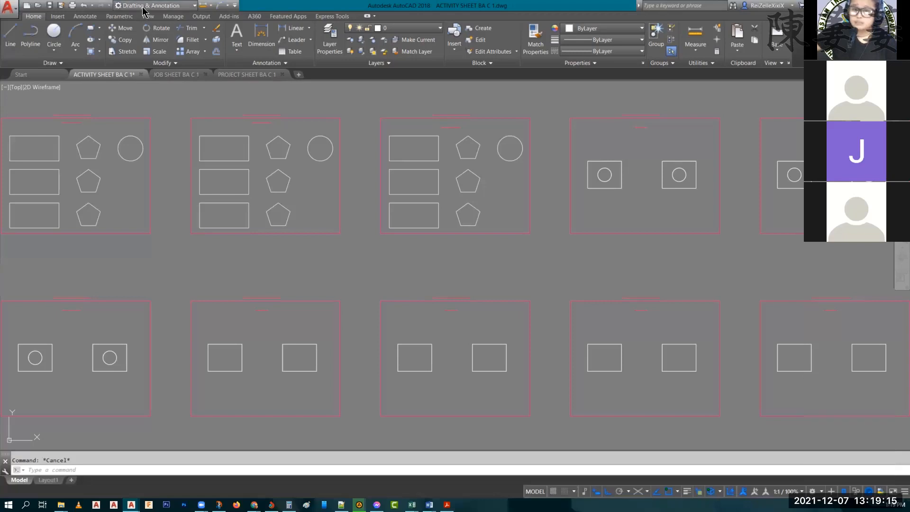
Step: Switch to the 3D Basics workspace and look through its Visualize, View and Home tool sets
left_click(143, 6)
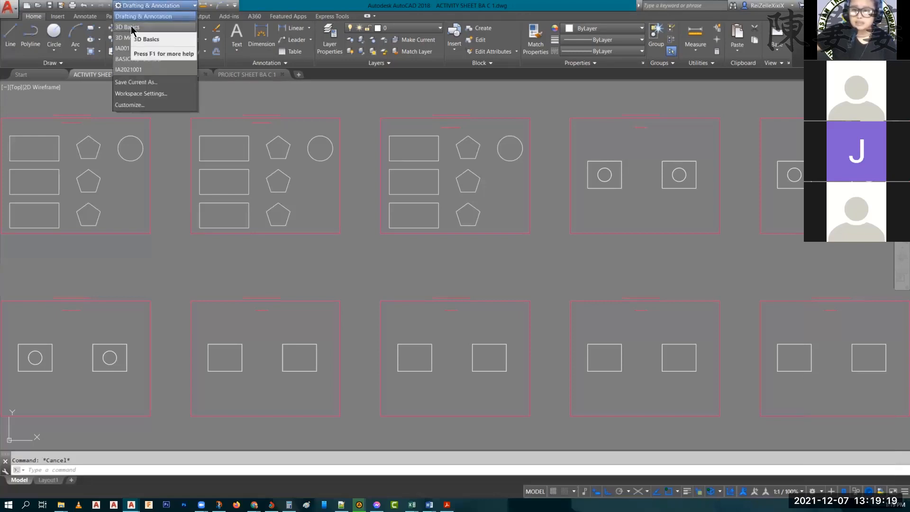
left_click(133, 29)
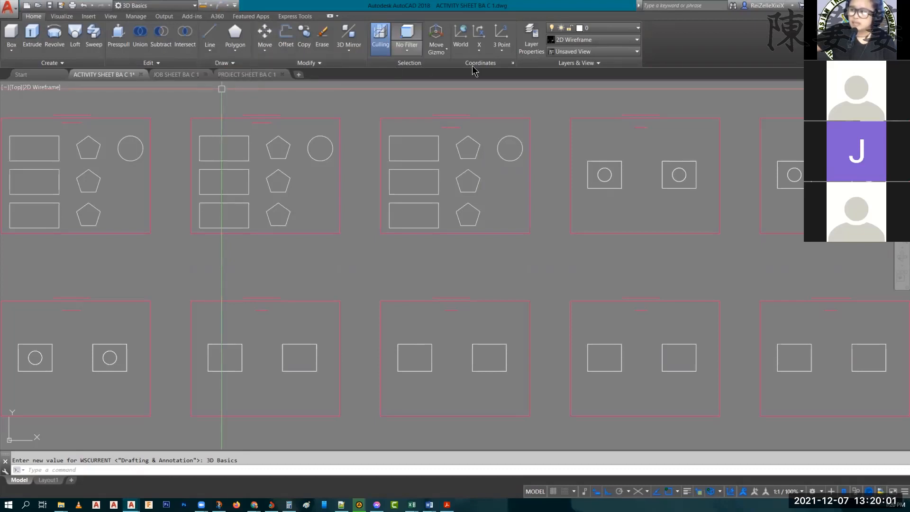
left_click(61, 17)
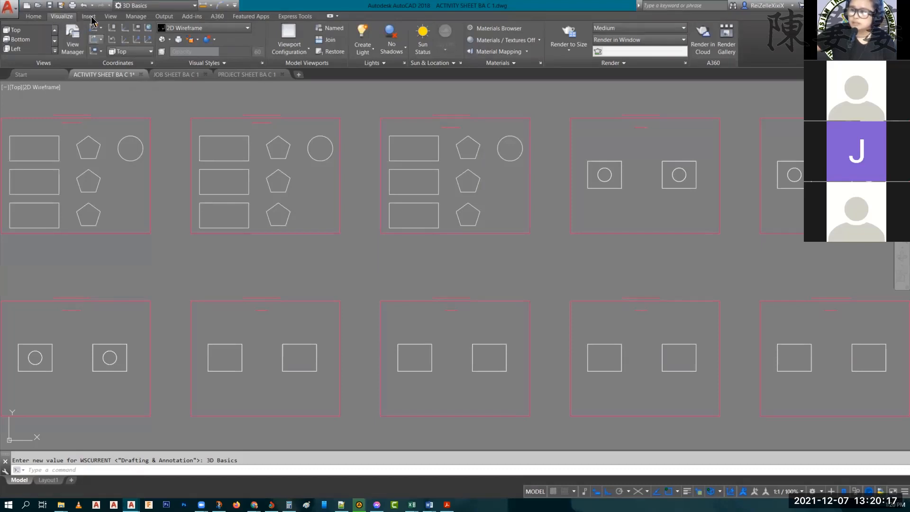
left_click(115, 18)
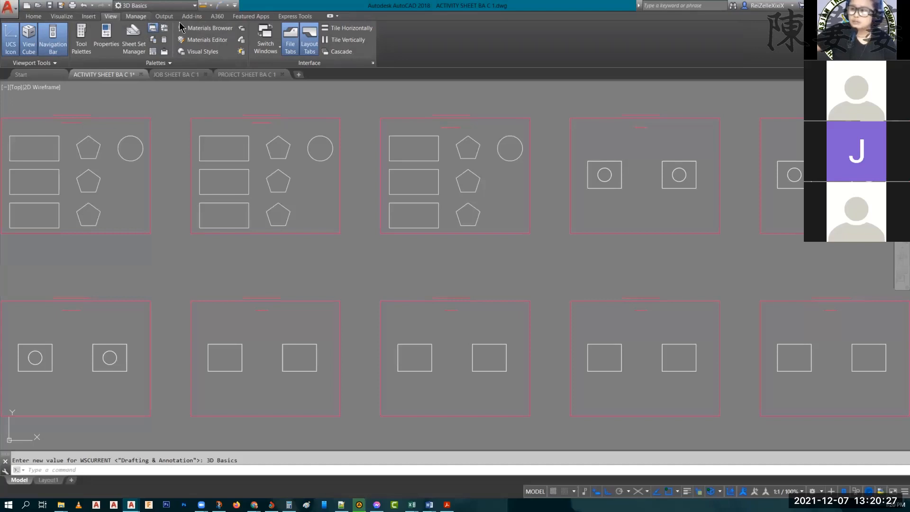
left_click(37, 16)
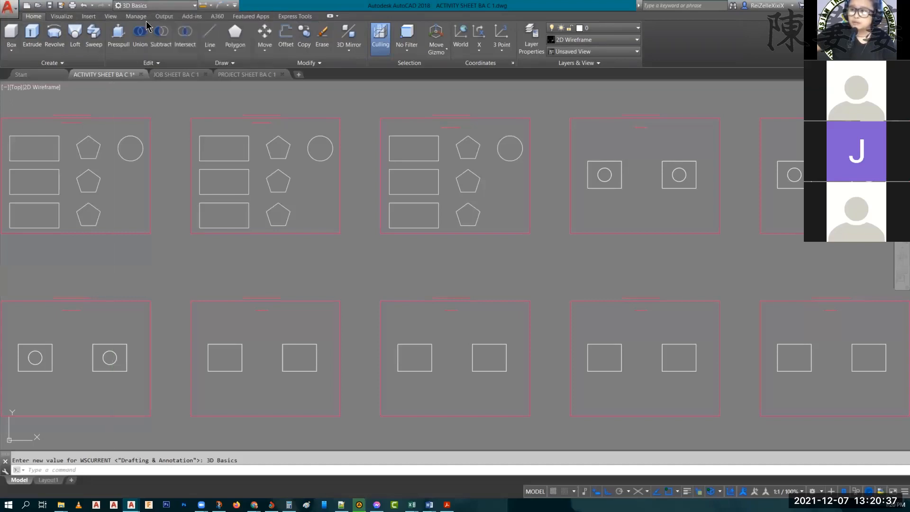
Step: Switch to the 3D Modeling workspace and return to the Drafting & Annotation workspace
left_click(148, 6)
left_click(144, 38)
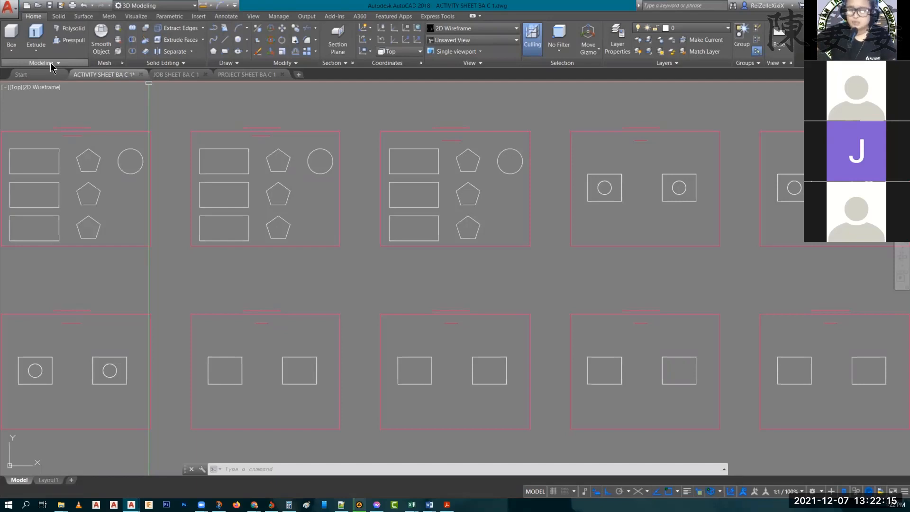
left_click(147, 5)
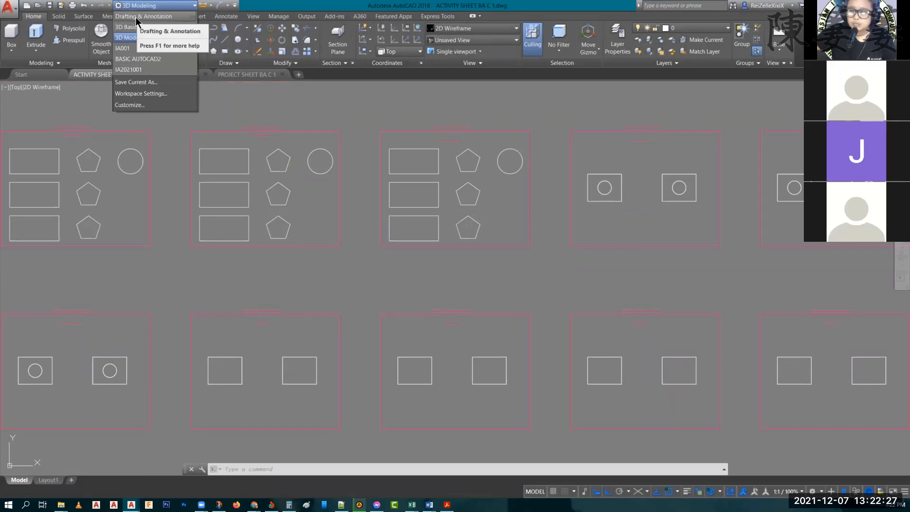
left_click(137, 17)
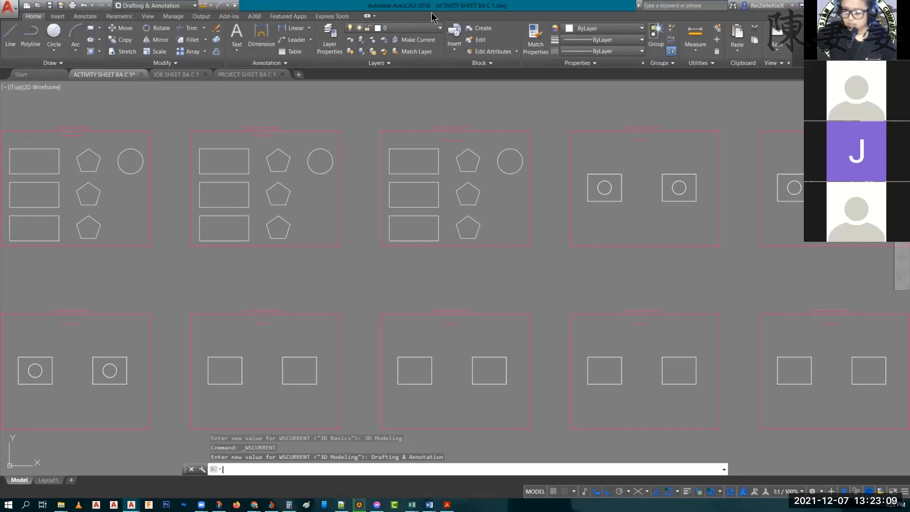
Step: Add the 3D Tools tab to the ribbon of the Drafting & Annotation workspace and display its tools
right_click(400, 19)
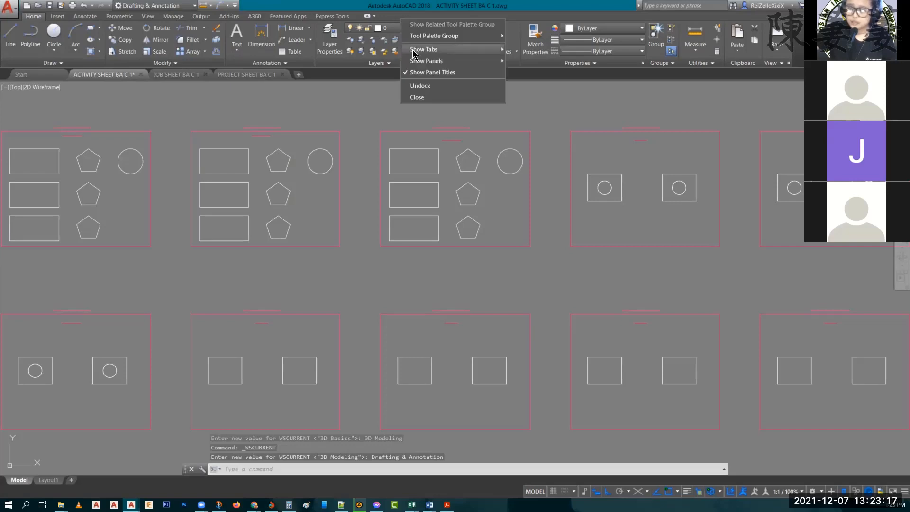
mouse_move(415, 52)
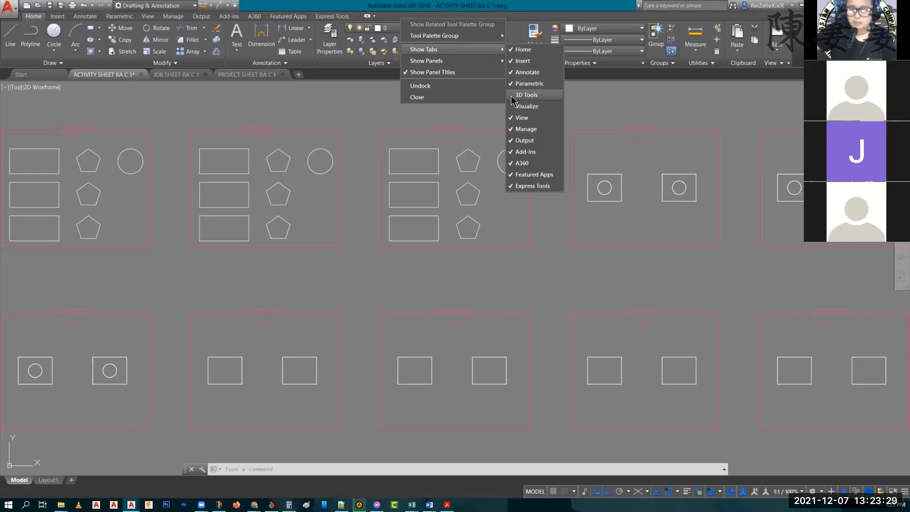
left_click(526, 95)
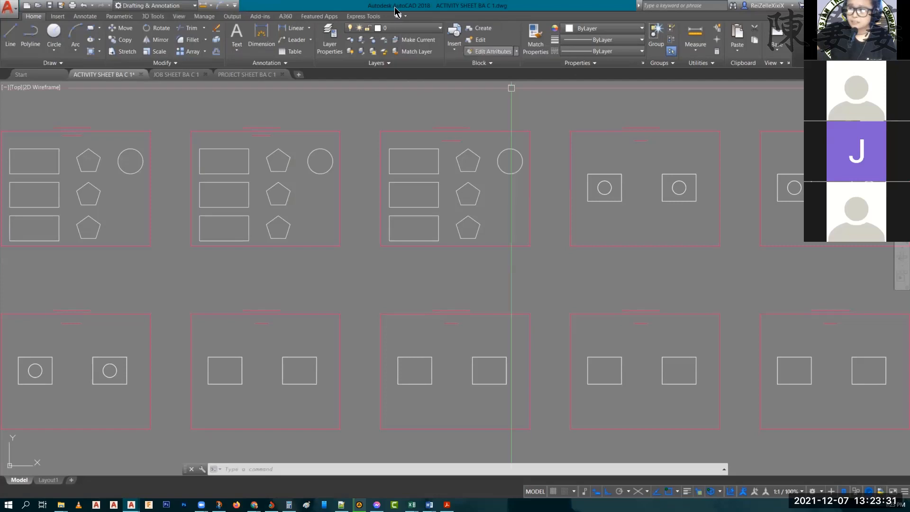
left_click(154, 17)
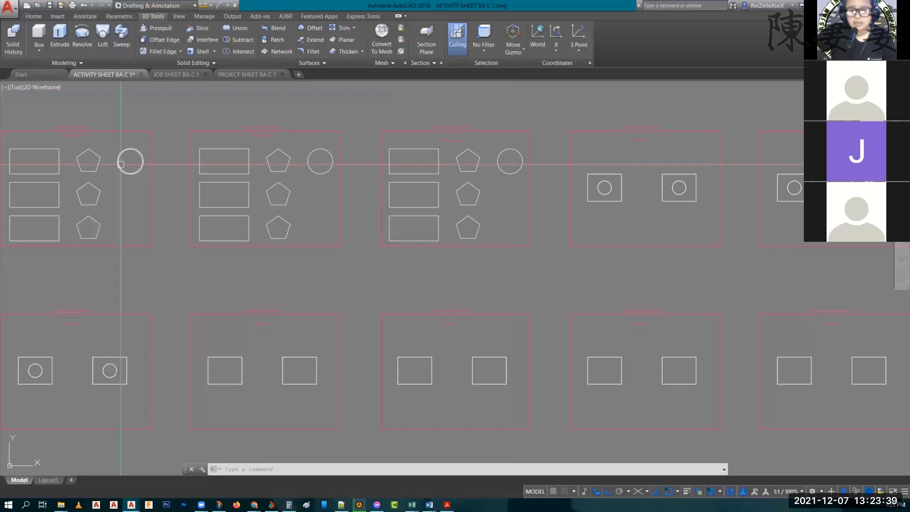
left_click(140, 6)
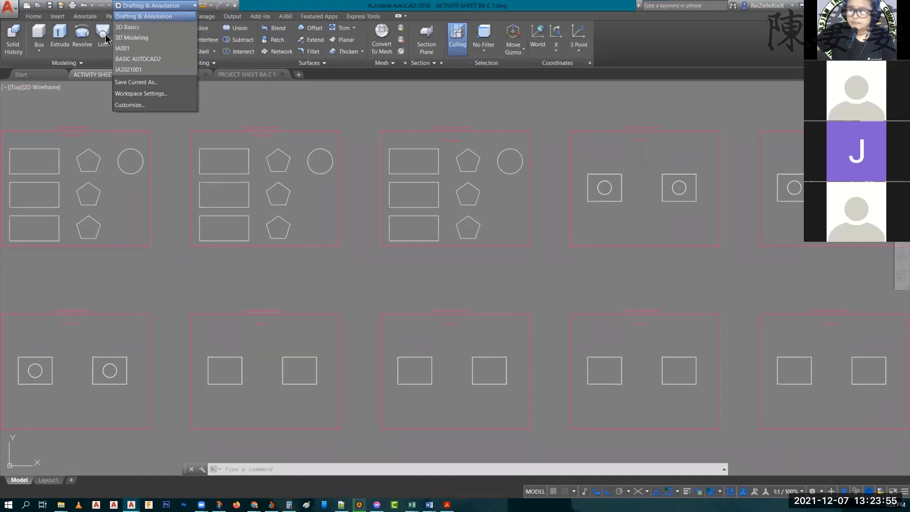
left_click(159, 16)
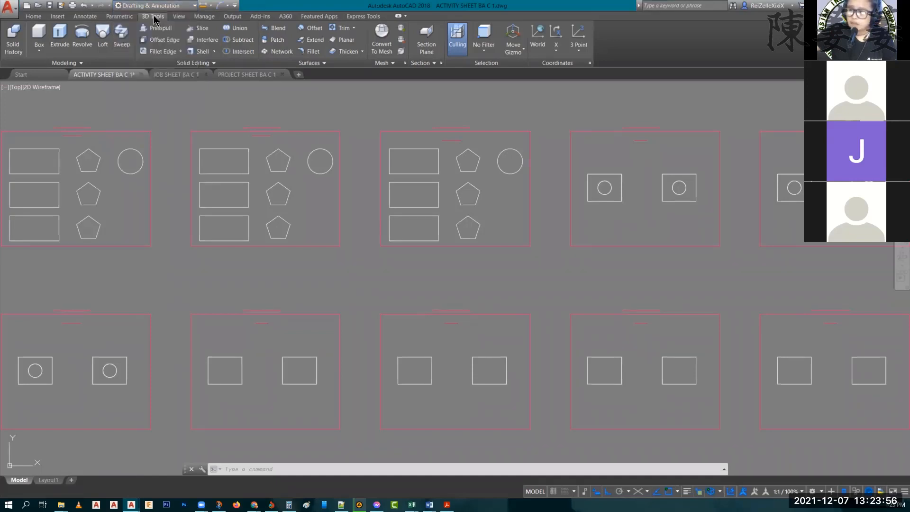
Step: Hide the Parametric and Manage tabs from the ribbon
right_click(448, 14)
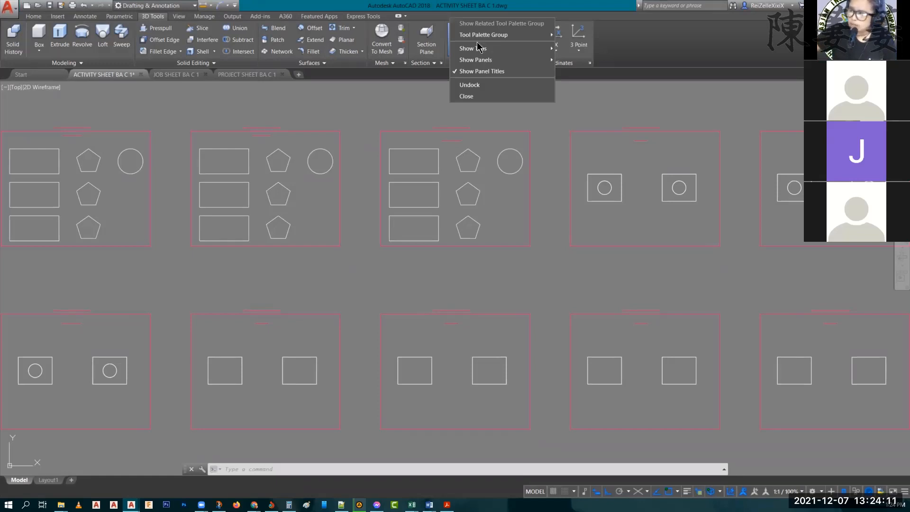
mouse_move(478, 48)
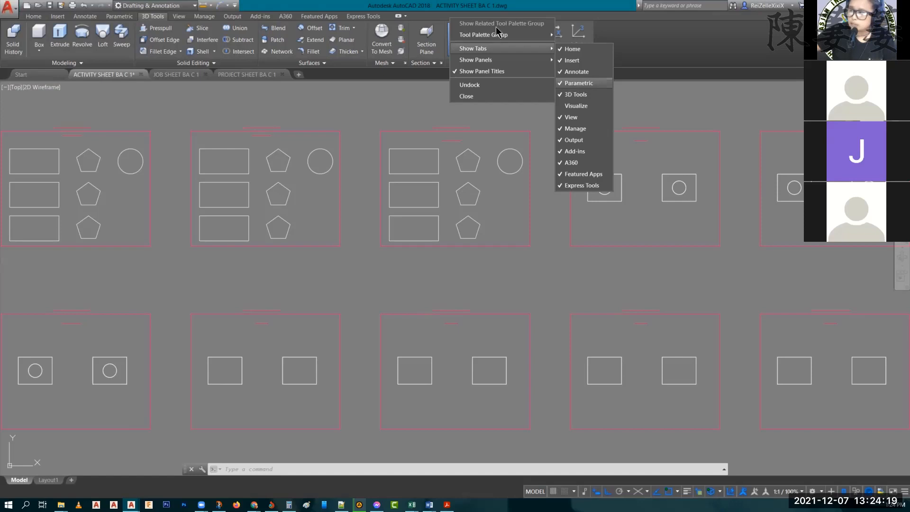
right_click(438, 16)
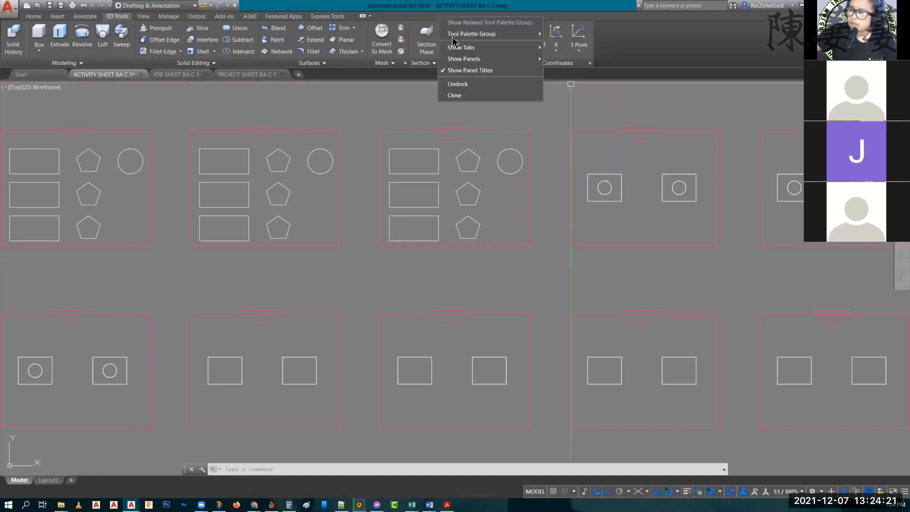
mouse_move(521, 48)
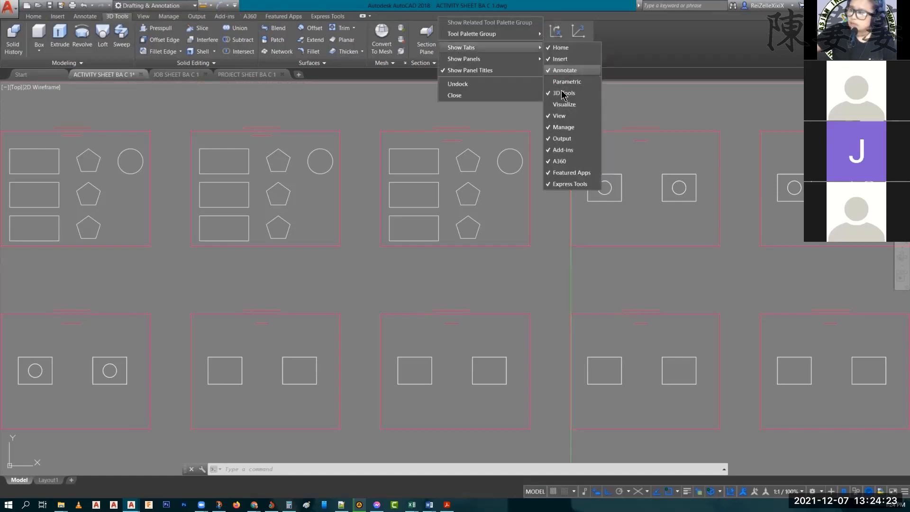
left_click(563, 127)
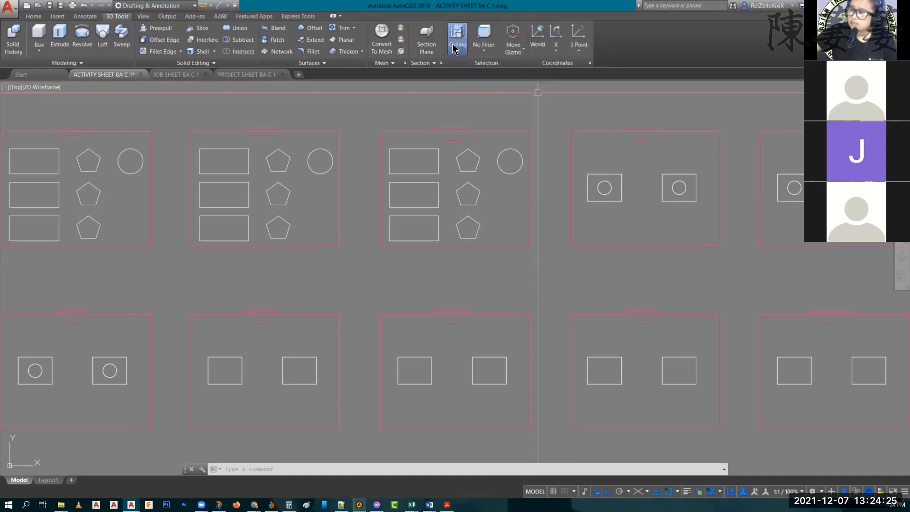
Step: Hide the Output and Add-ins tabs from the ribbon
right_click(429, 16)
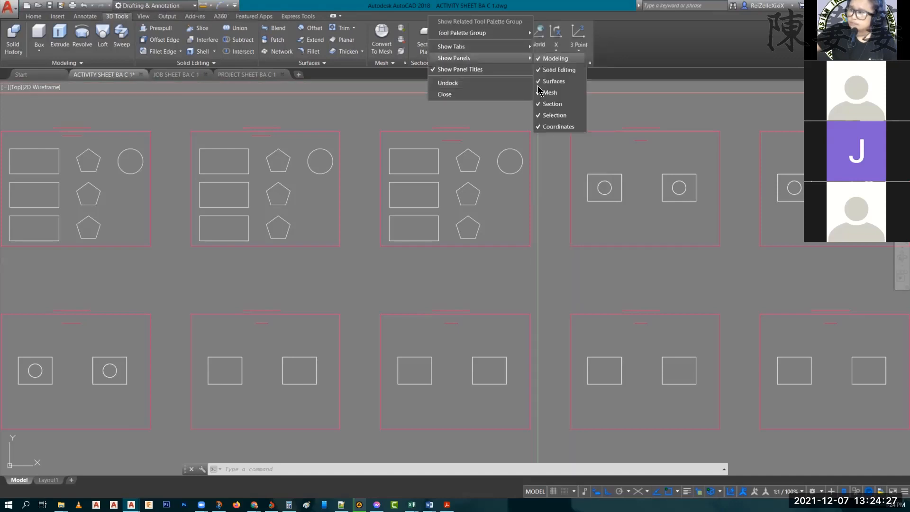
mouse_move(517, 45)
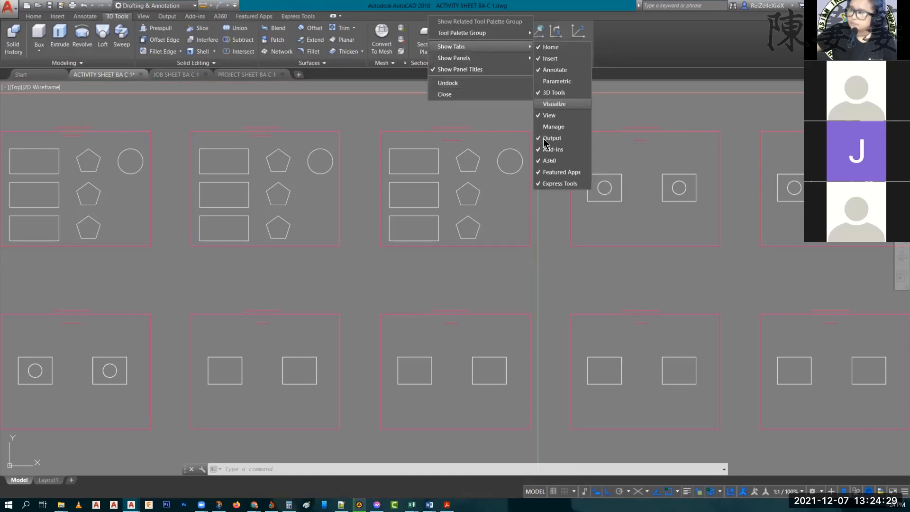
left_click(552, 138)
right_click(399, 18)
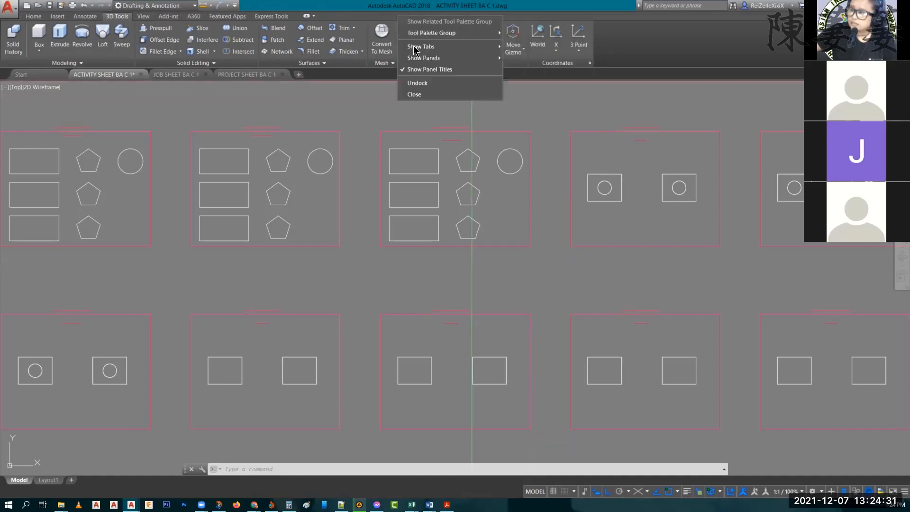
mouse_move(457, 47)
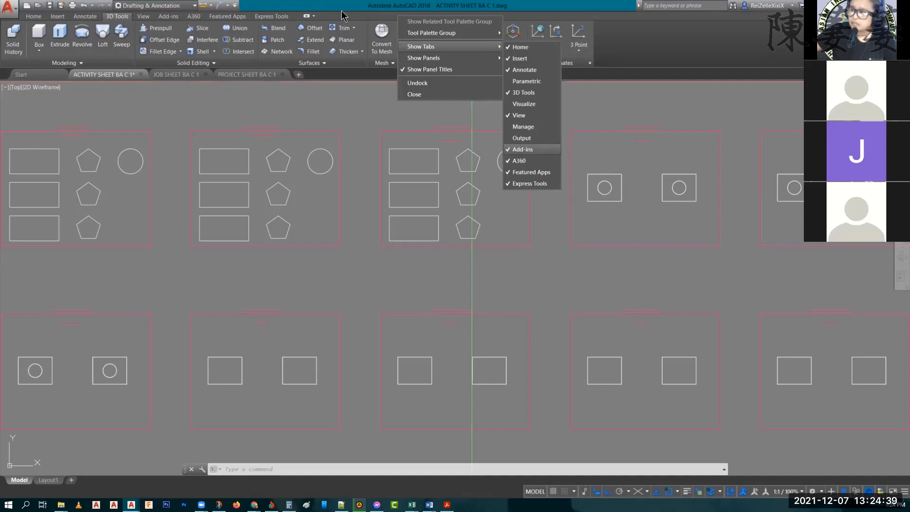
left_click(516, 153)
Step: Hide the A360, Featured Apps and Express Tools tabs from the ribbon
right_click(369, 51)
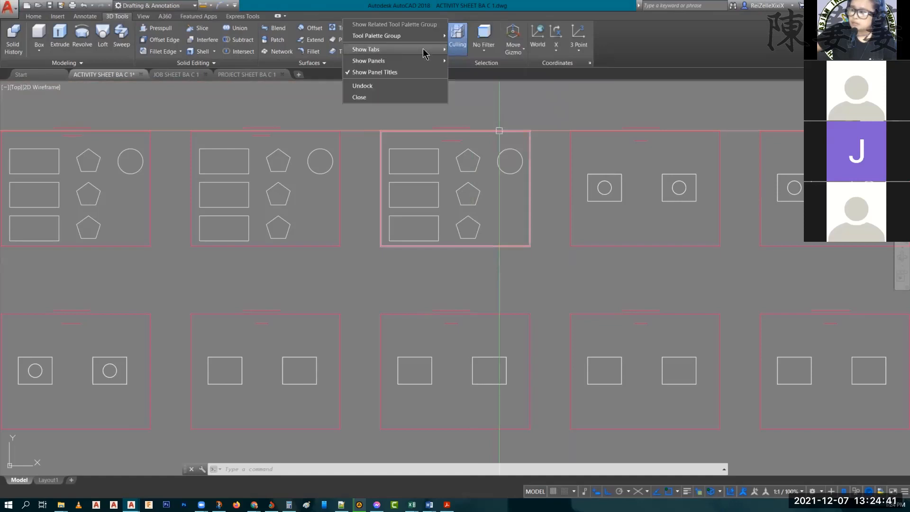
mouse_move(426, 51)
left_click(459, 166)
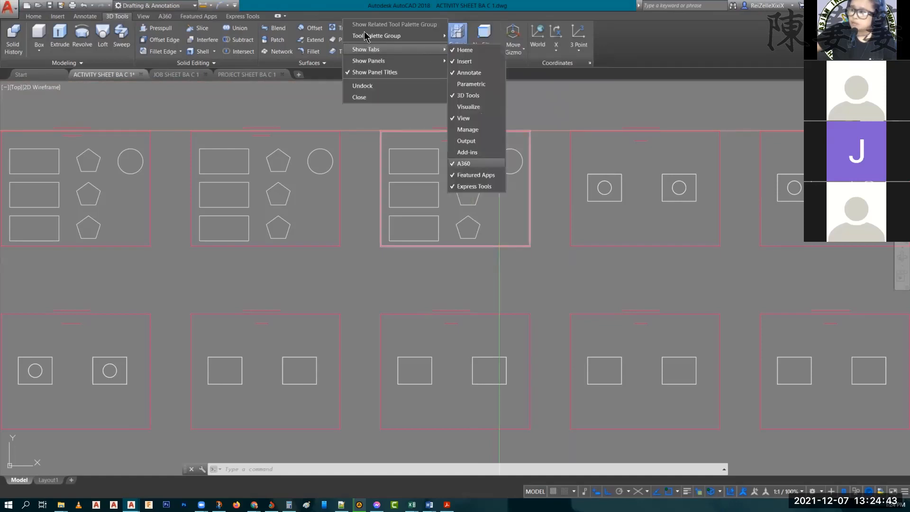
right_click(364, 34)
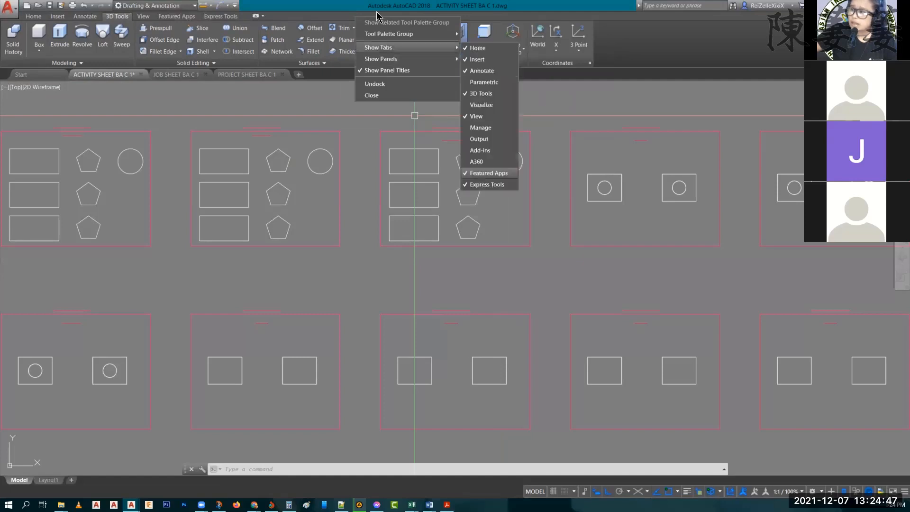
left_click(489, 173)
right_click(377, 17)
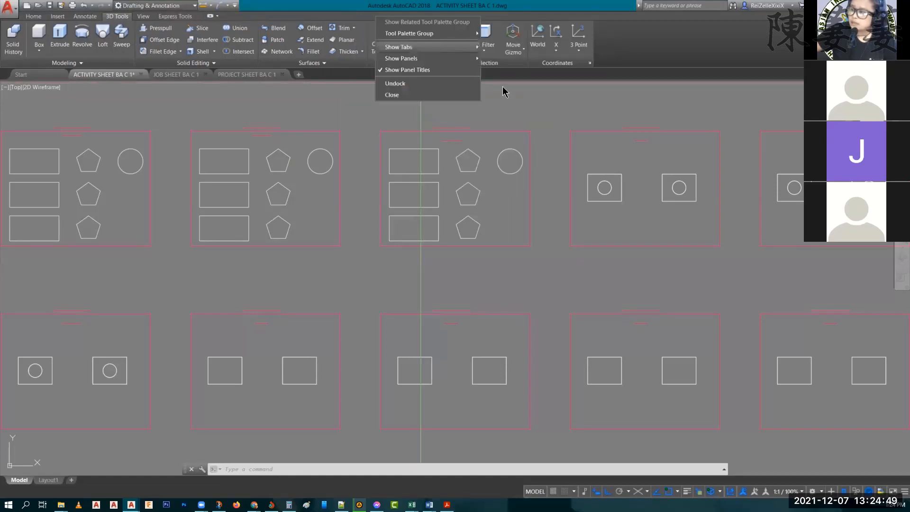
left_click(507, 184)
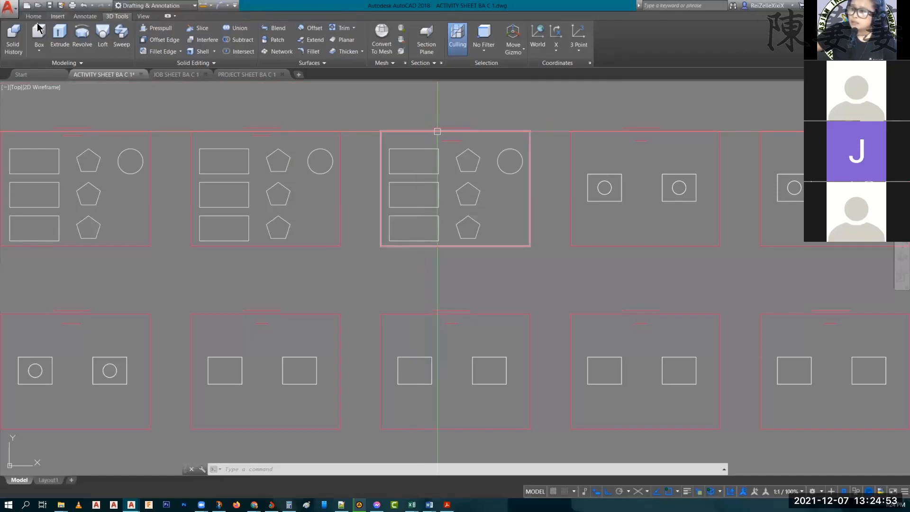
Step: Look through the Home and Insert tool sets and hide the Insert tab from the ribbon
left_click(33, 16)
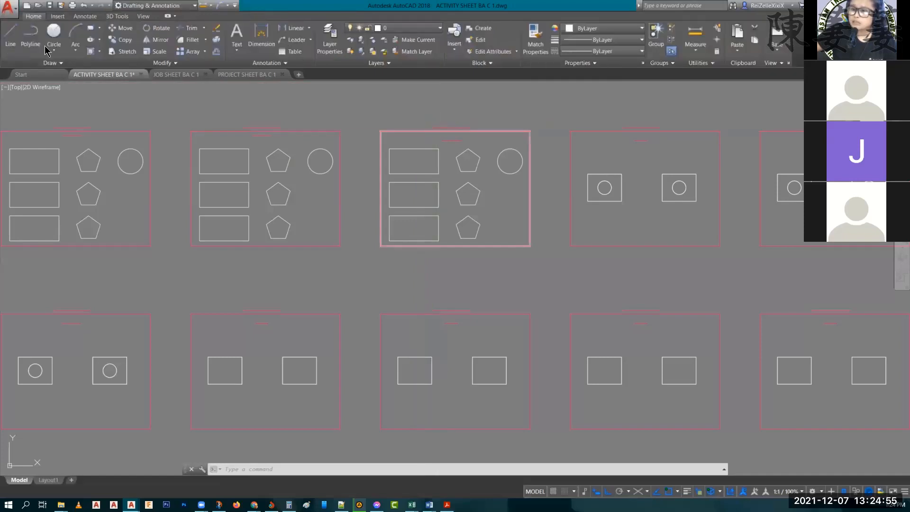
left_click(58, 16)
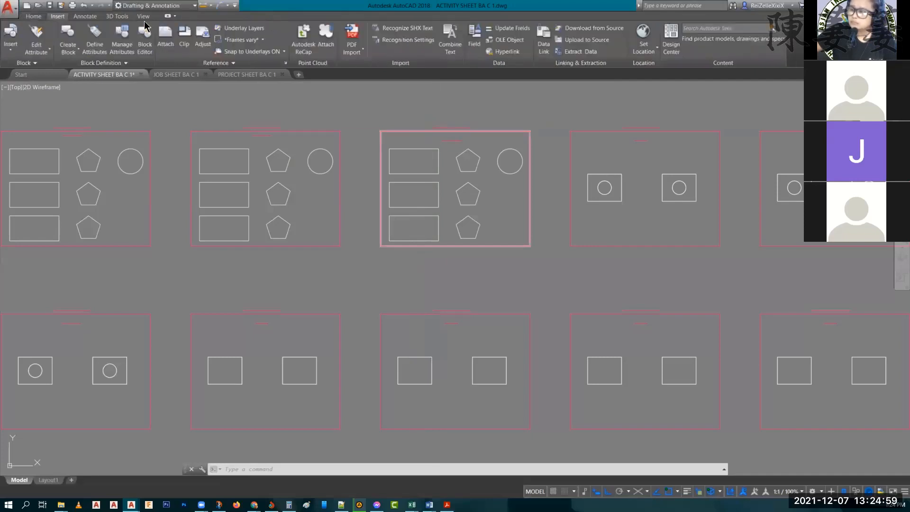
right_click(220, 17)
mouse_move(253, 47)
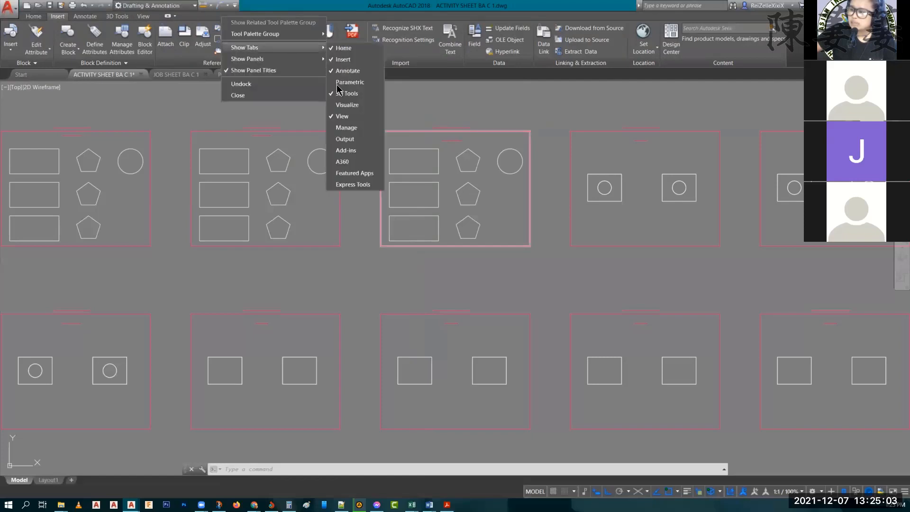
left_click(343, 60)
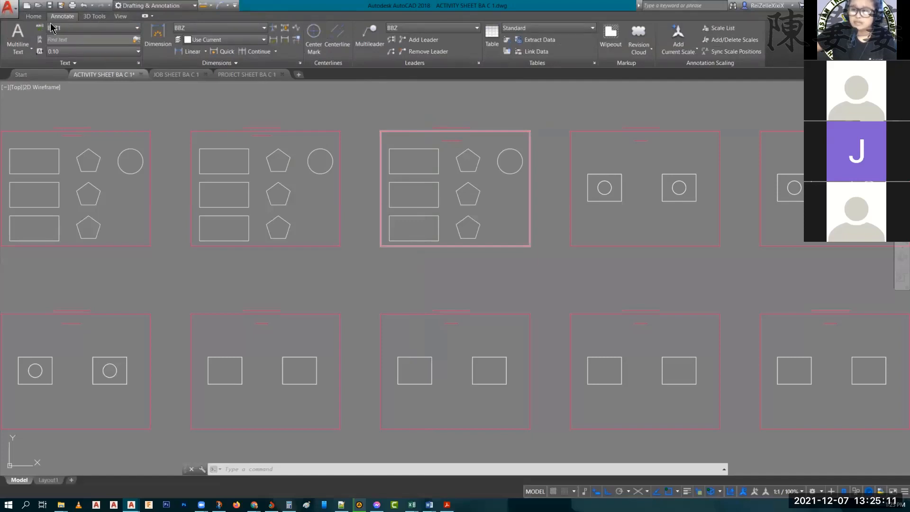
Step: Display the 3D Tools set and switch the drawing from the top view to SE Isometric
left_click(33, 16)
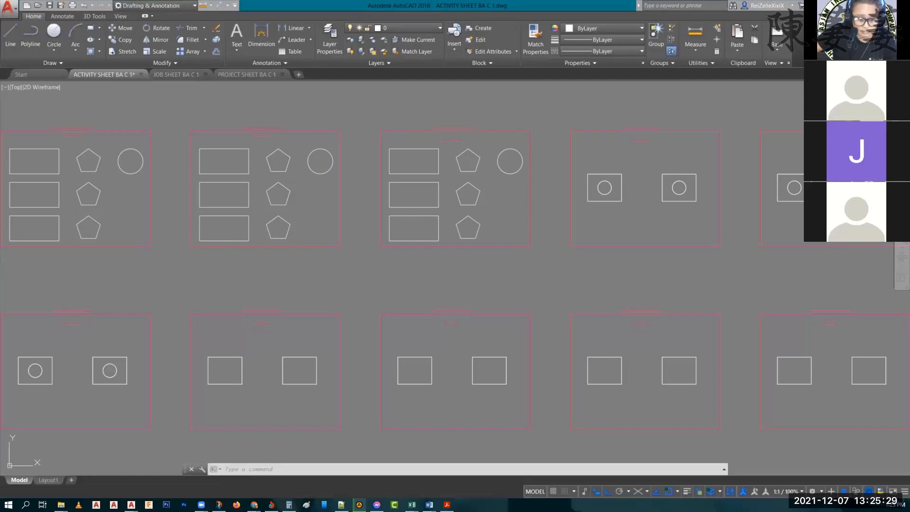
left_click(94, 17)
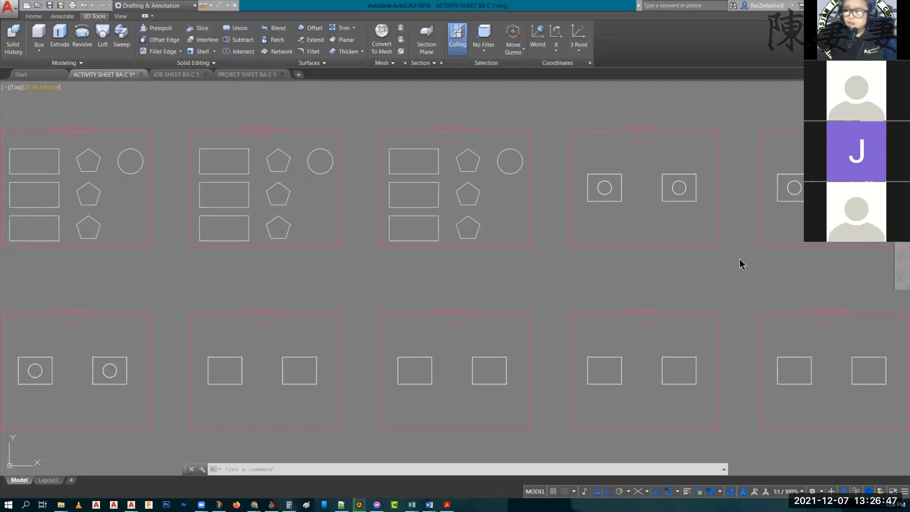
left_click(17, 88)
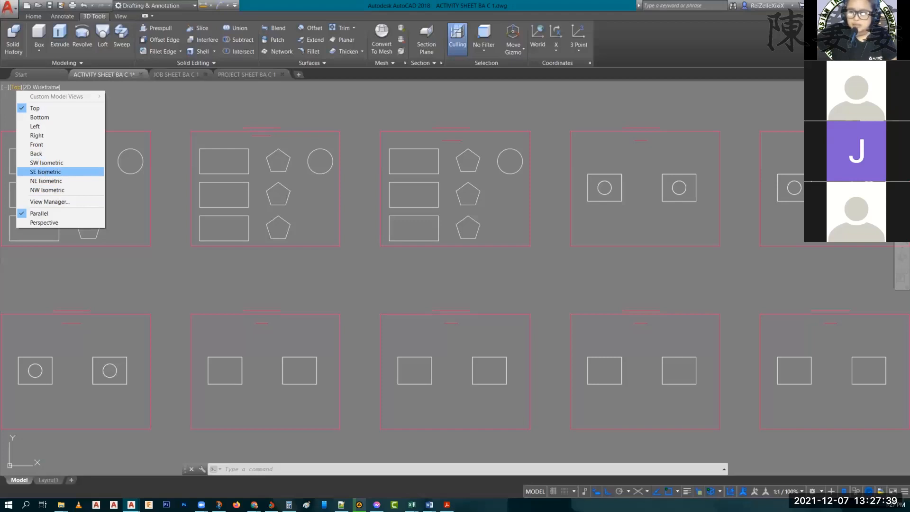
left_click(46, 172)
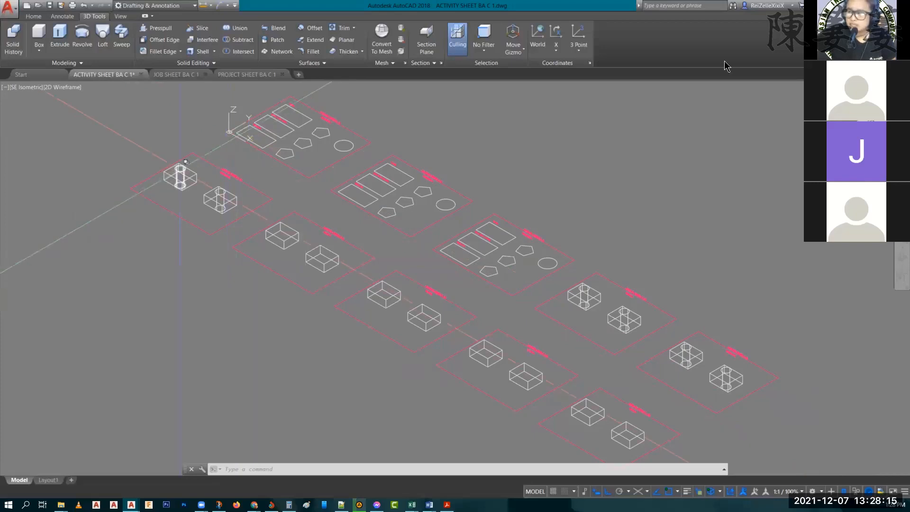
Step: Review the list of preset model views and dismiss it
left_click(22, 87)
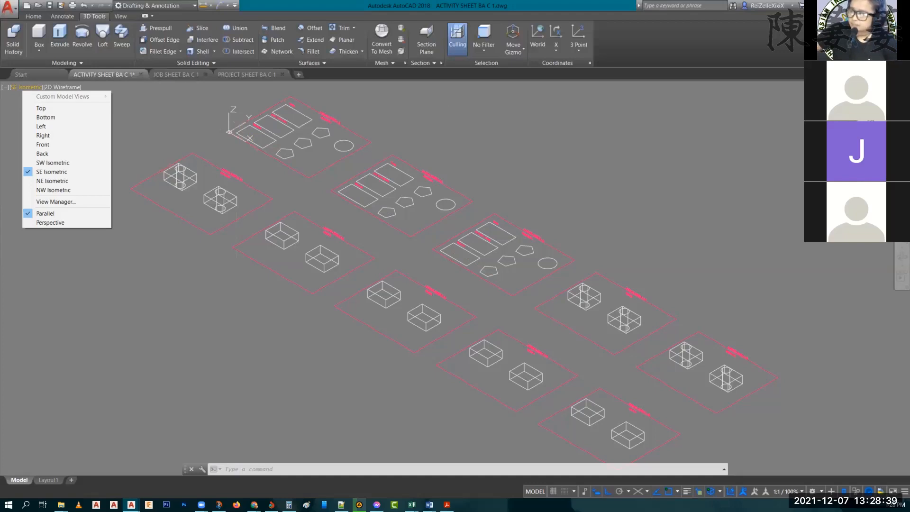
key("Escape")
key("Escape")
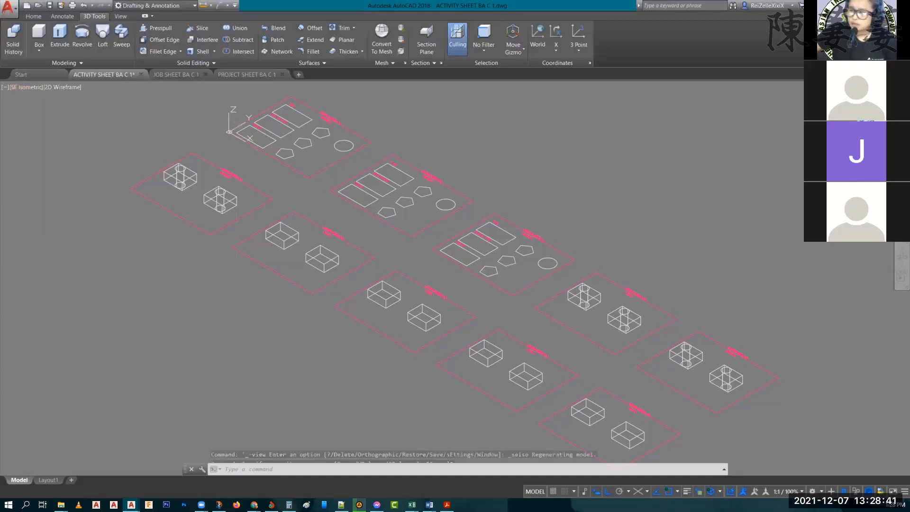
key("Escape")
key("Escape")
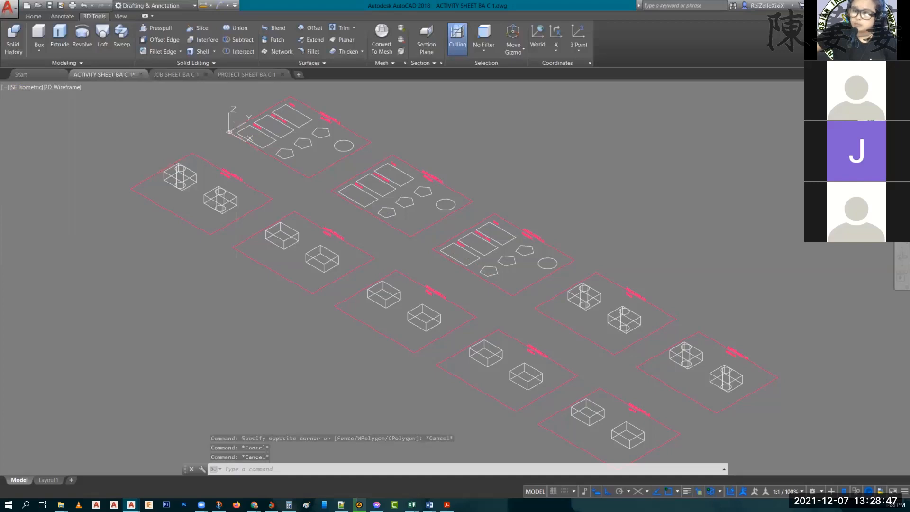
Step: Turn the model to the SW Isometric view and bring it back to an upright top view
left_click(871, 118)
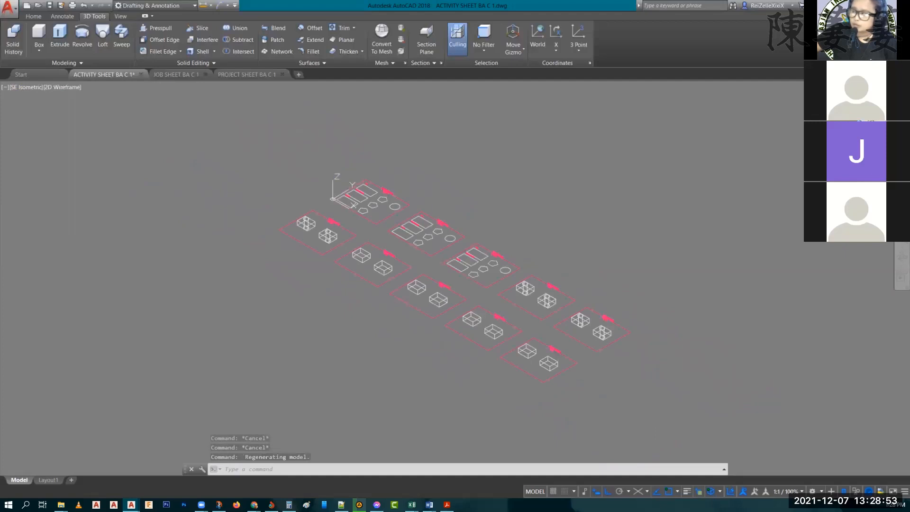
left_click(860, 117)
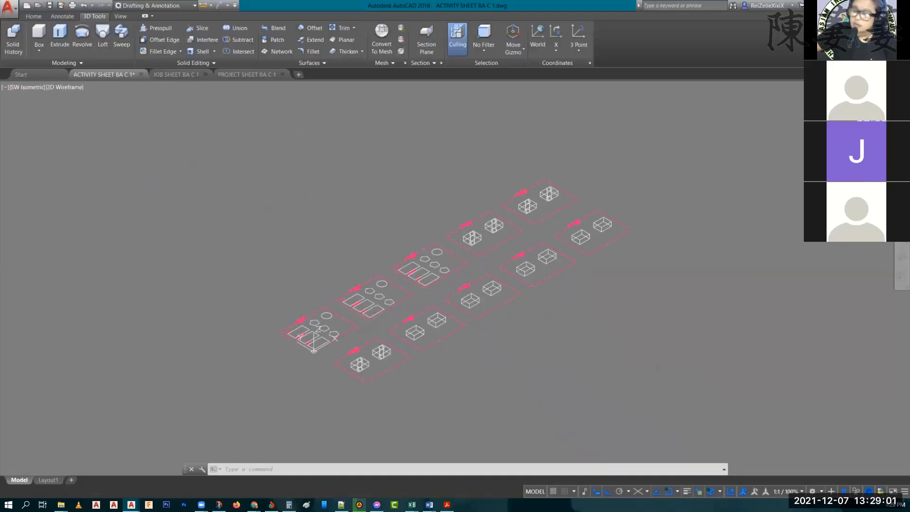
middle_click_drag(456, 284, 461, 306, "shift")
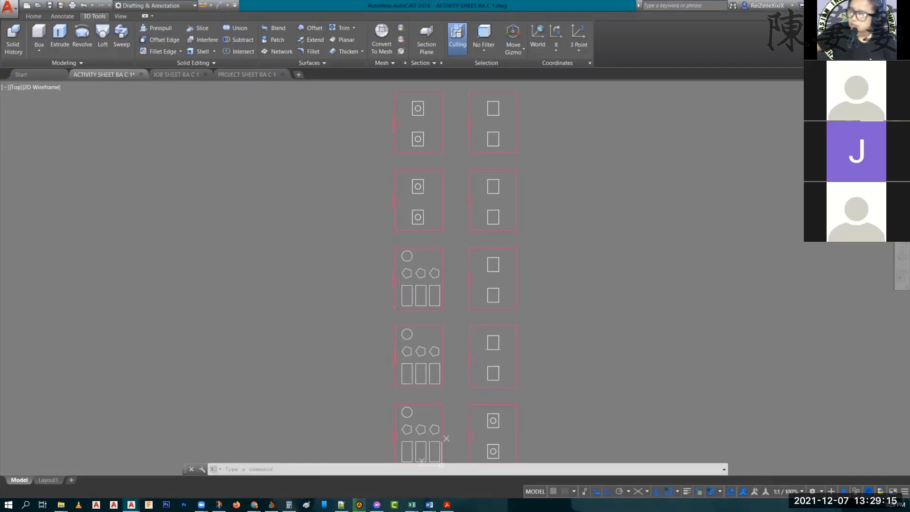
left_click(889, 95)
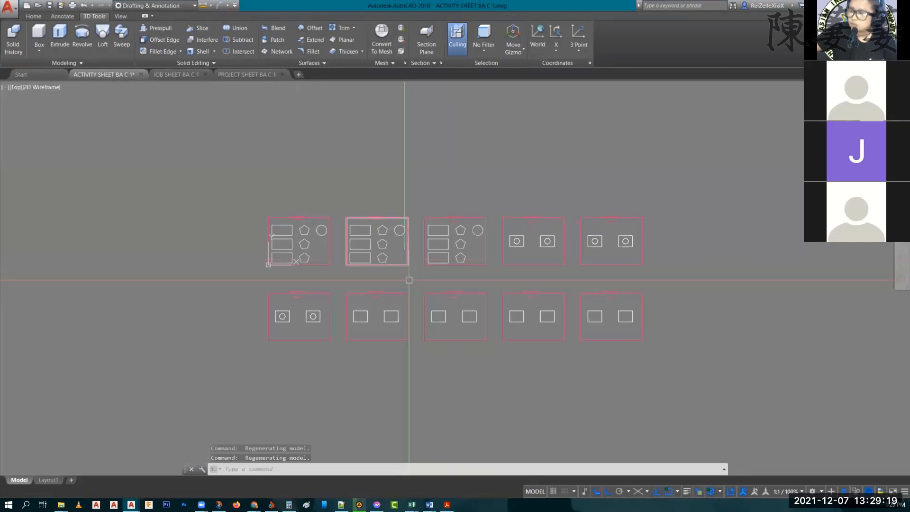
scroll(456, 274, "up", 1)
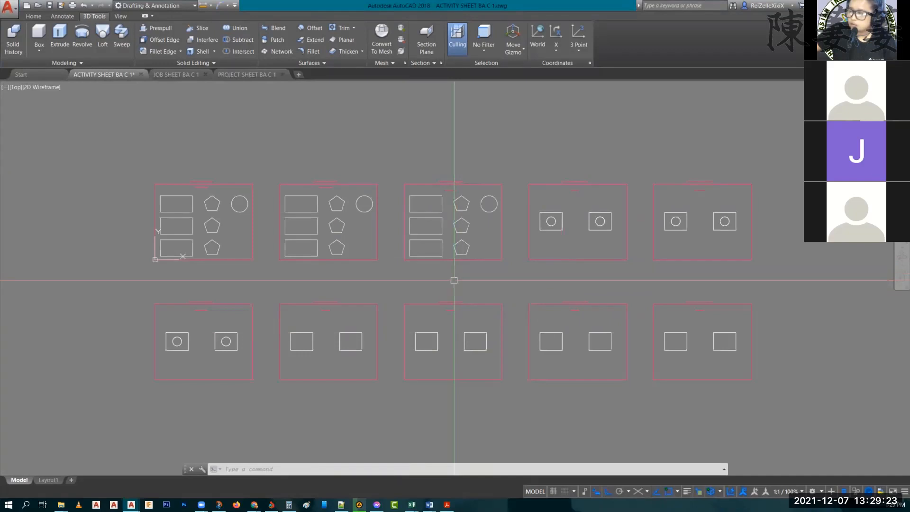
scroll(454, 281, "up", 2)
scroll(455, 280, "down", 2)
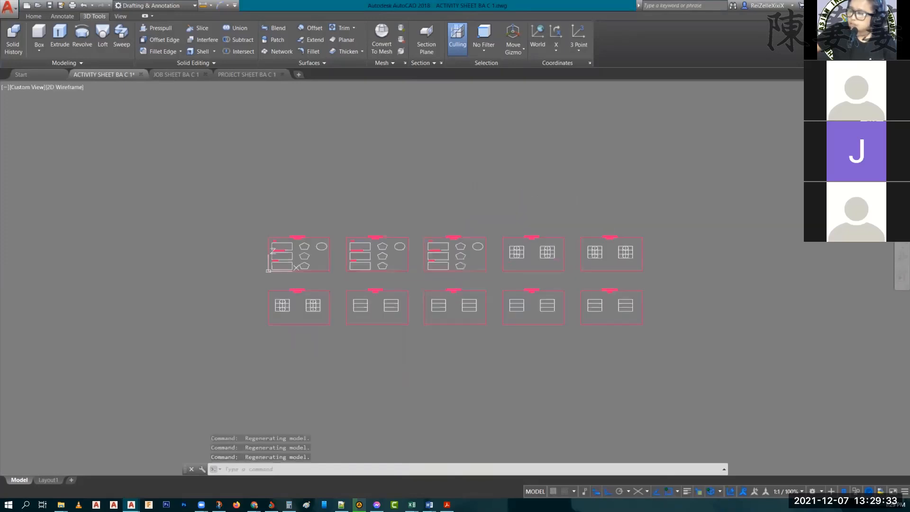
Step: Orbit the activity sheets out of the flat view and set them to the SW Isometric view
scroll(312, 284, "up", 5)
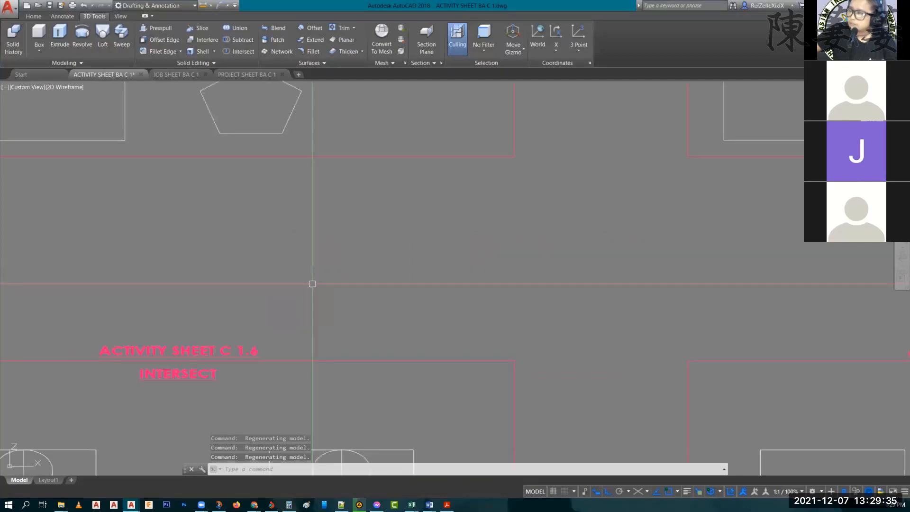
scroll(312, 284, "down", 5)
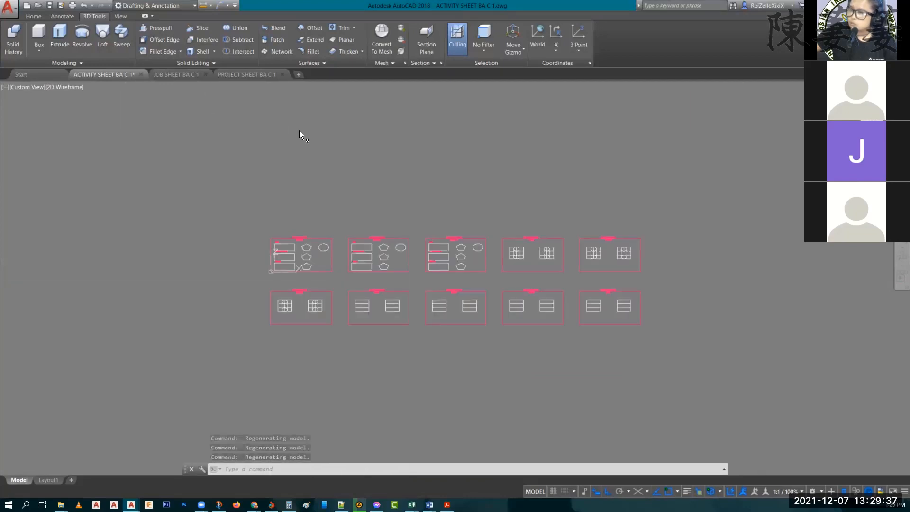
middle_click_drag(302, 136, 271, 132, "shift")
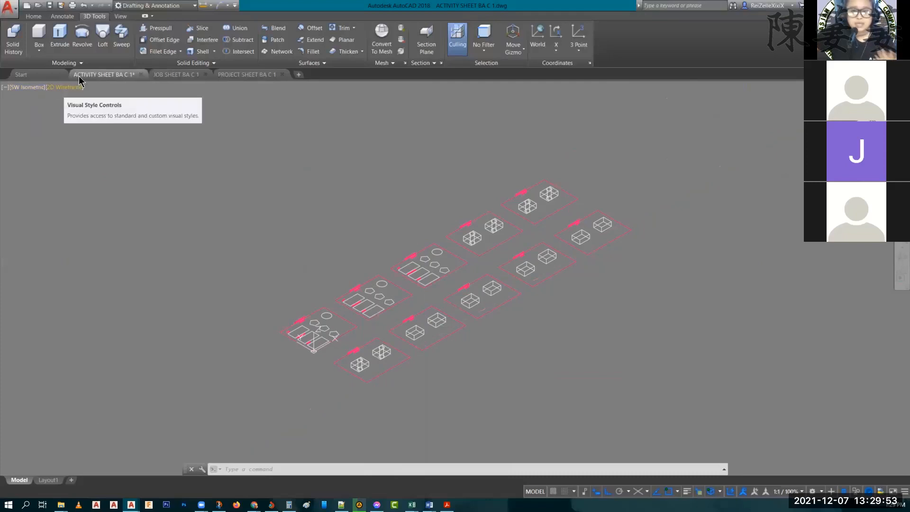
mouse_move(81, 80)
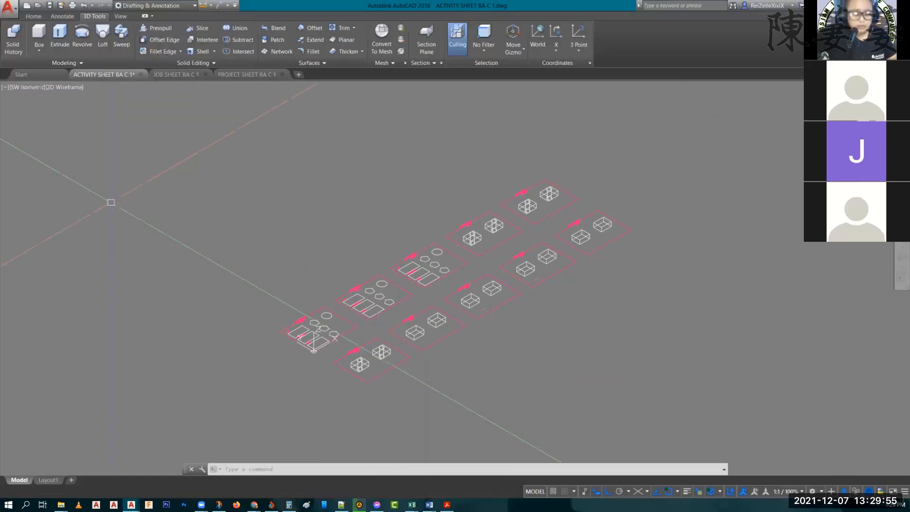
key("Escape")
key("Escape")
key("Escape")
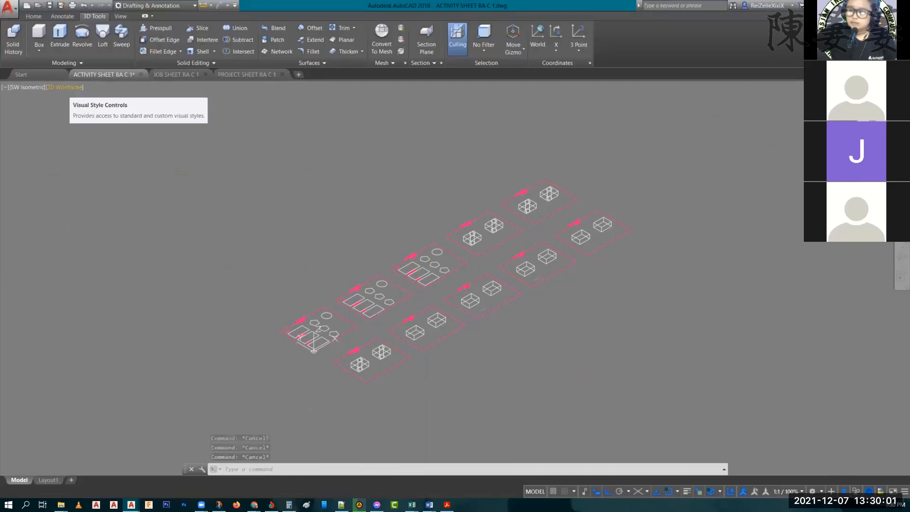
Step: Review the available visual styles with the two Activity Sheet C 1.6 Intersect solids in view, and keep 2D Wireframe
scroll(347, 366, "up", 6)
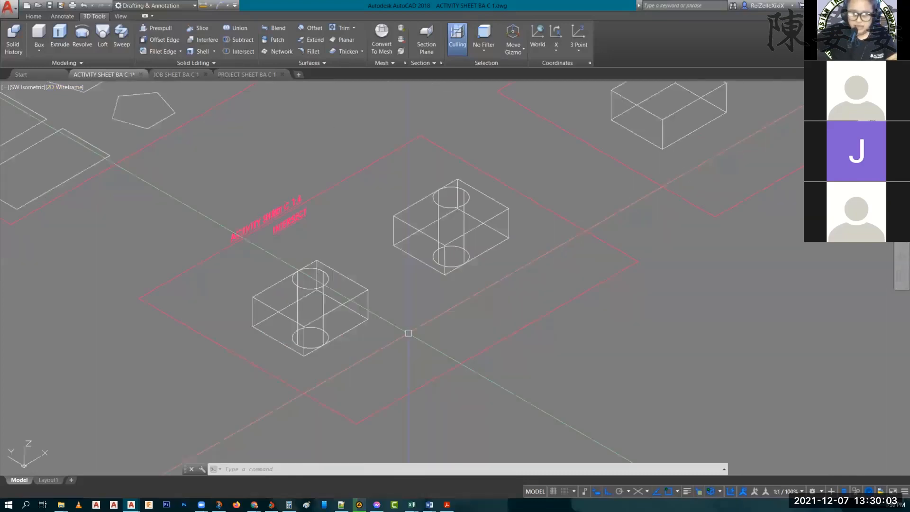
left_click(62, 91)
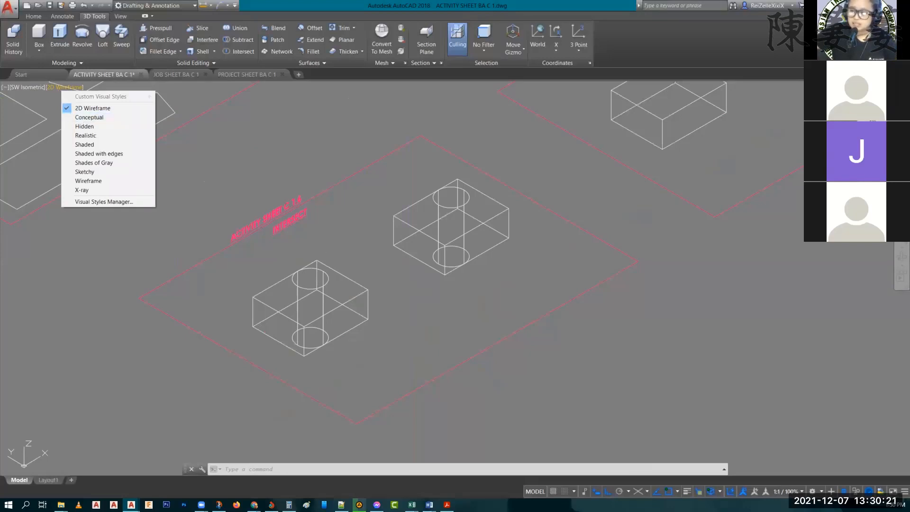
left_click(335, 219)
key("Escape")
key("Escape")
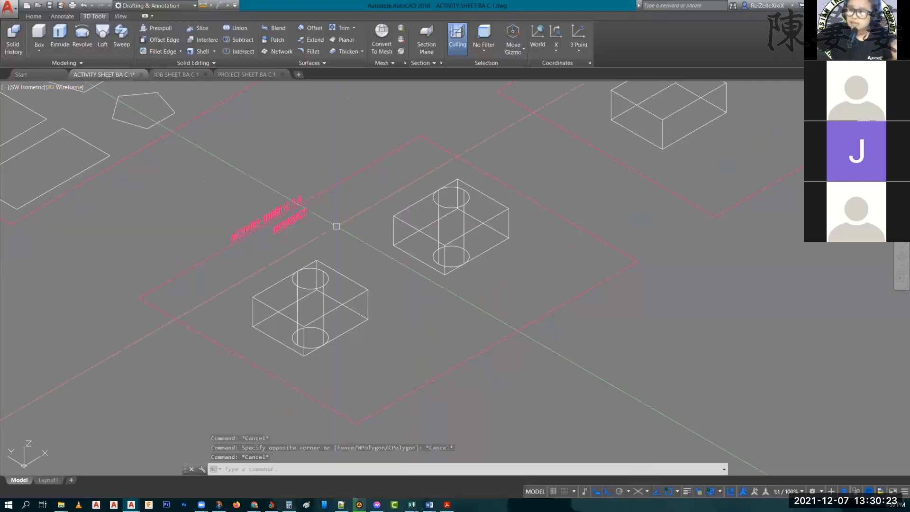
key("Escape")
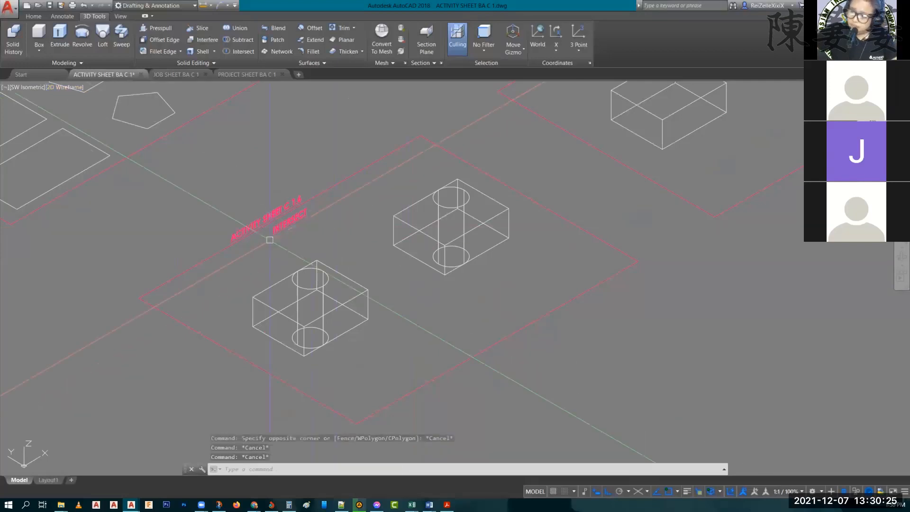
Step: Display the two Activity Sheet C 1.6 Intersect solids in the Conceptual visual style
scroll(270, 240, "up", 4)
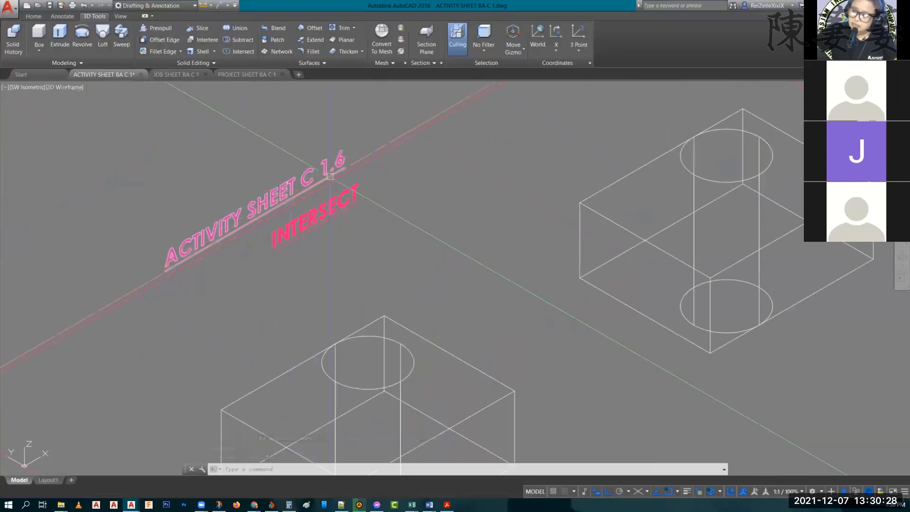
scroll(331, 176, "down", 6)
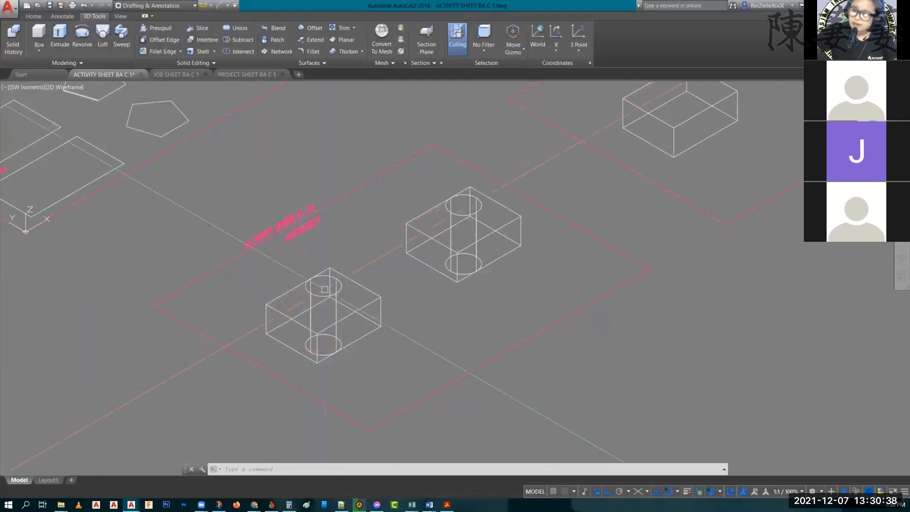
left_click(325, 289)
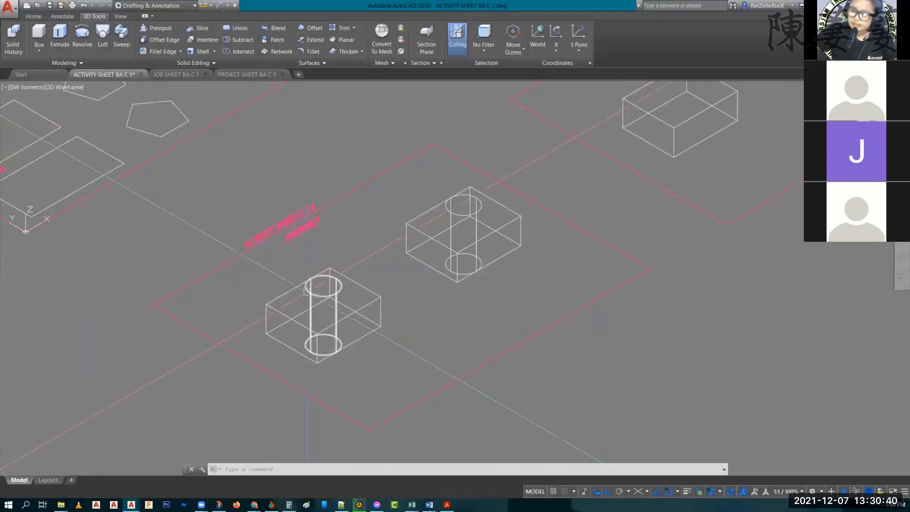
left_click(57, 89)
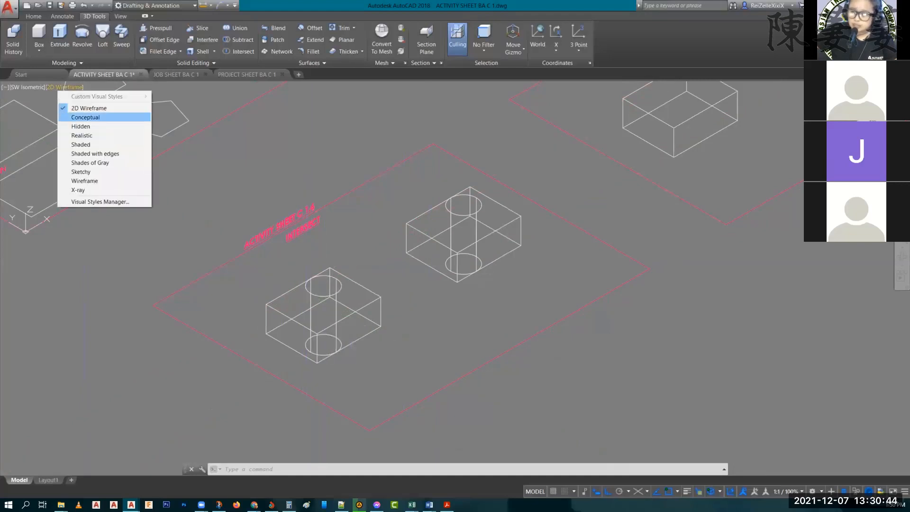
left_click(69, 116)
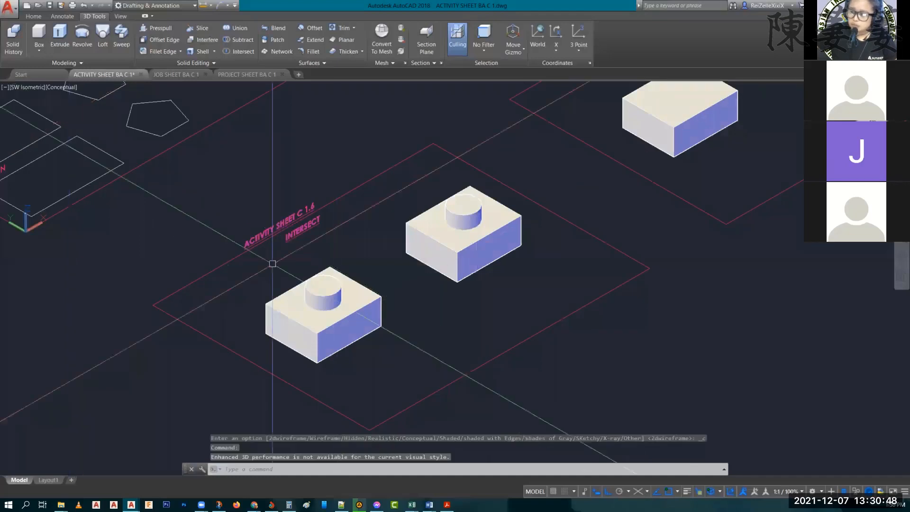
scroll(319, 322, "up", 3)
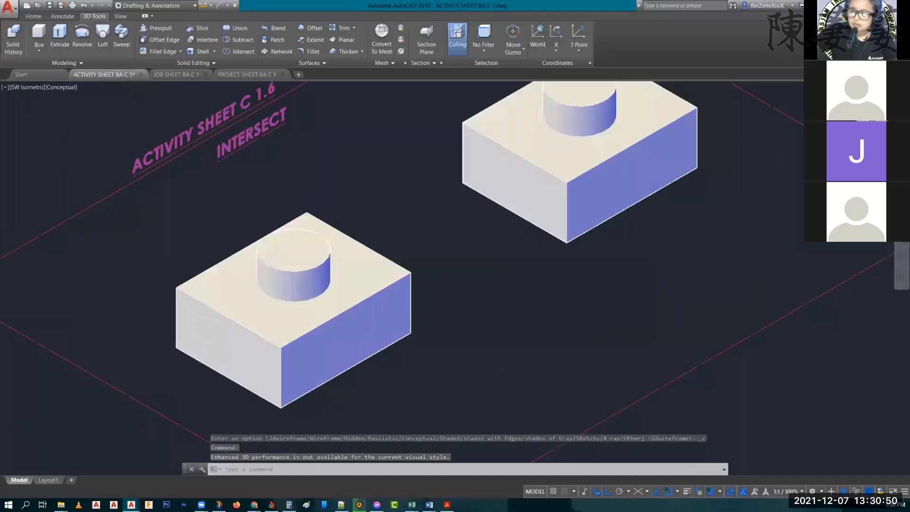
scroll(351, 317, "up", 1)
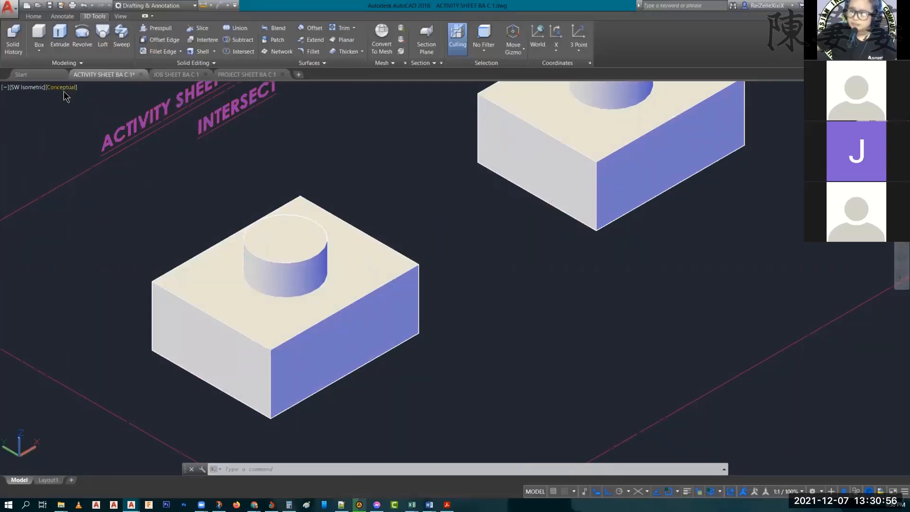
Step: Change the visual style of the Activity Sheet C 1.6 solids to Hidden and inspect the cylinder and box
left_click(64, 88)
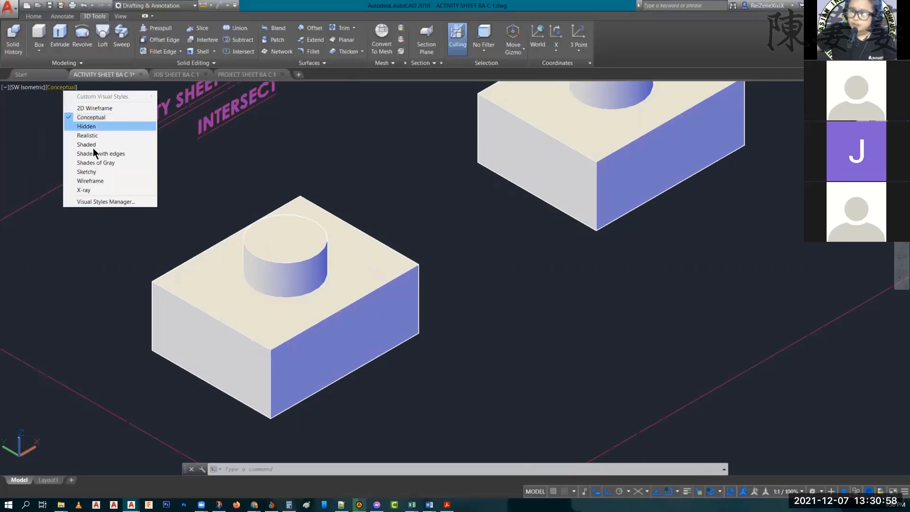
left_click(78, 126)
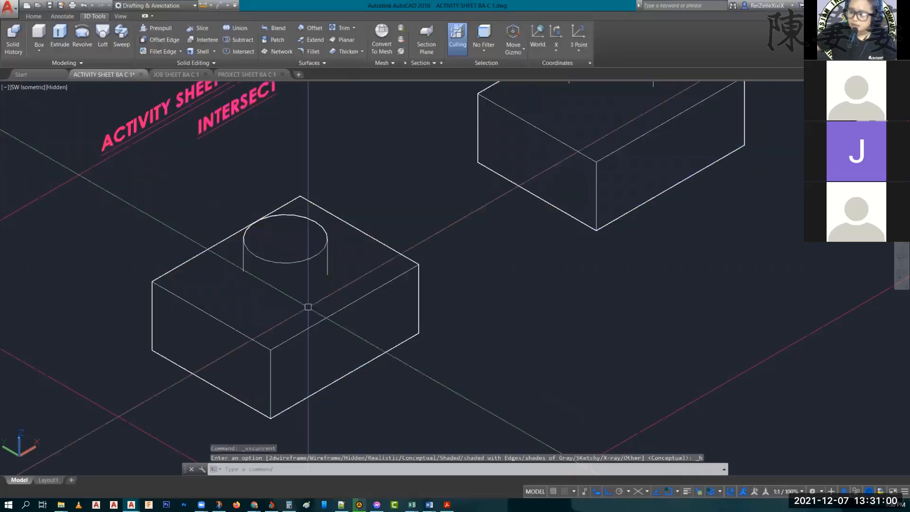
scroll(306, 308, "down", 4)
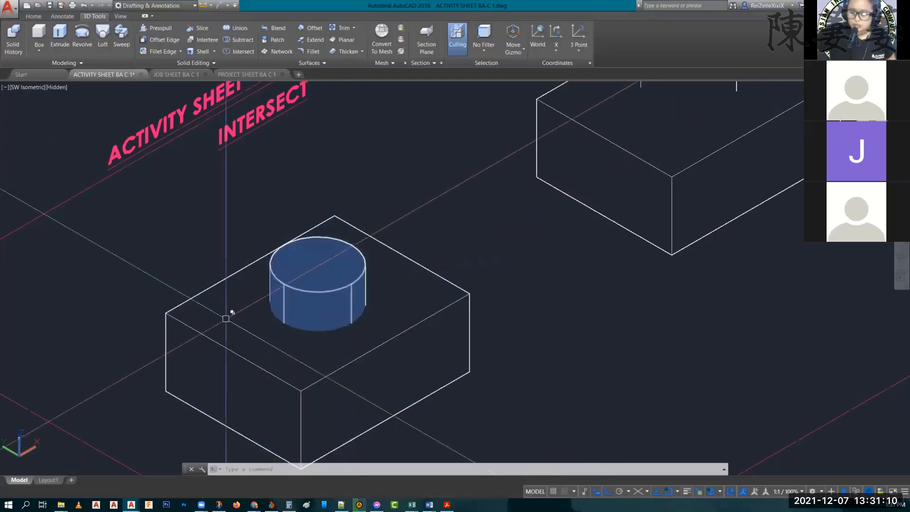
scroll(225, 318, "down", 2)
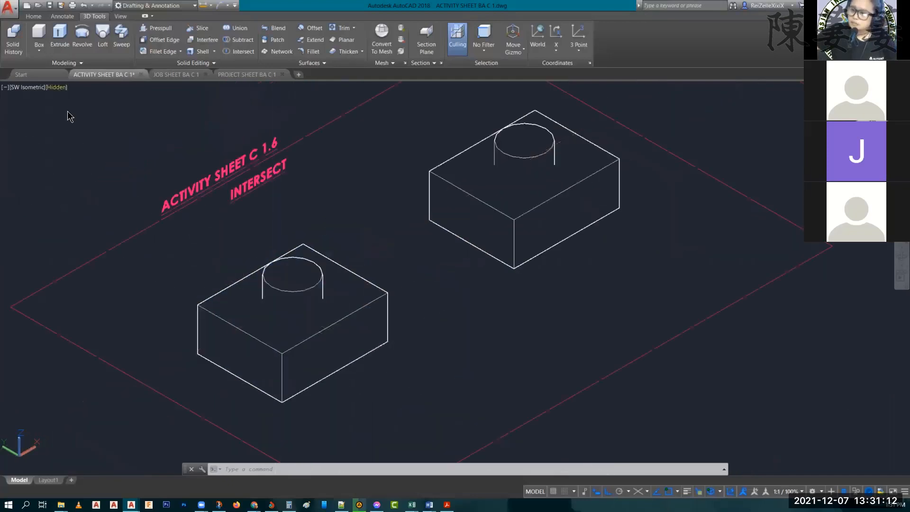
Step: Try the Realistic and Shaded visual styles on the Activity Sheet C 1.6 solids
left_click(56, 88)
left_click(80, 135)
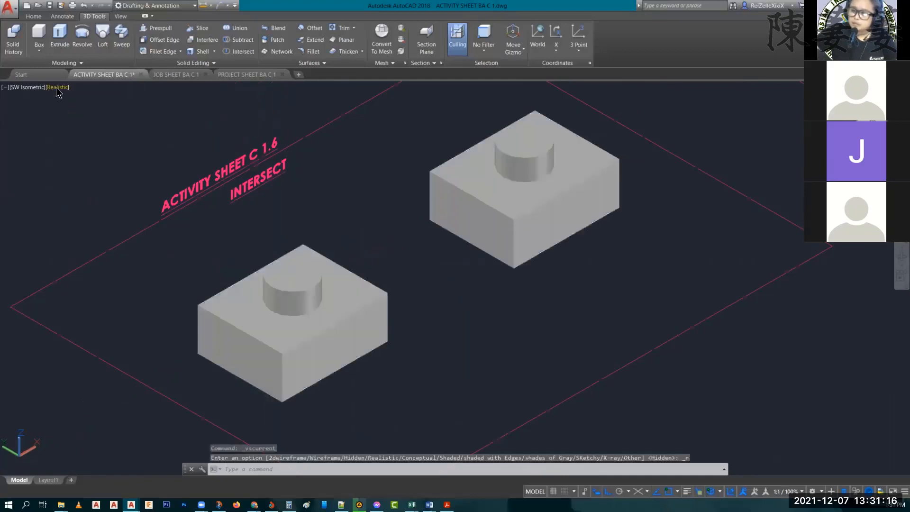
left_click(57, 88)
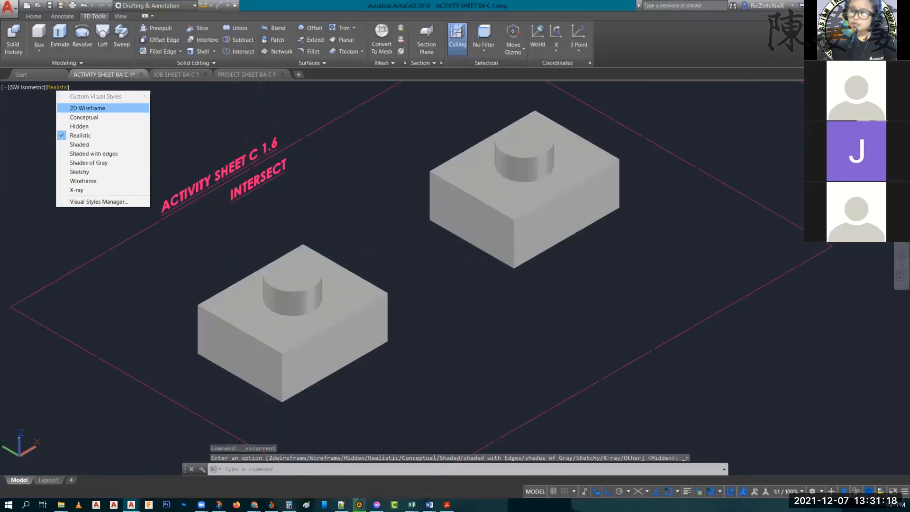
left_click(76, 144)
Step: Show the activity sheet solids in the X-ray visual style and return the drawing to 2D Wireframe
left_click(58, 88)
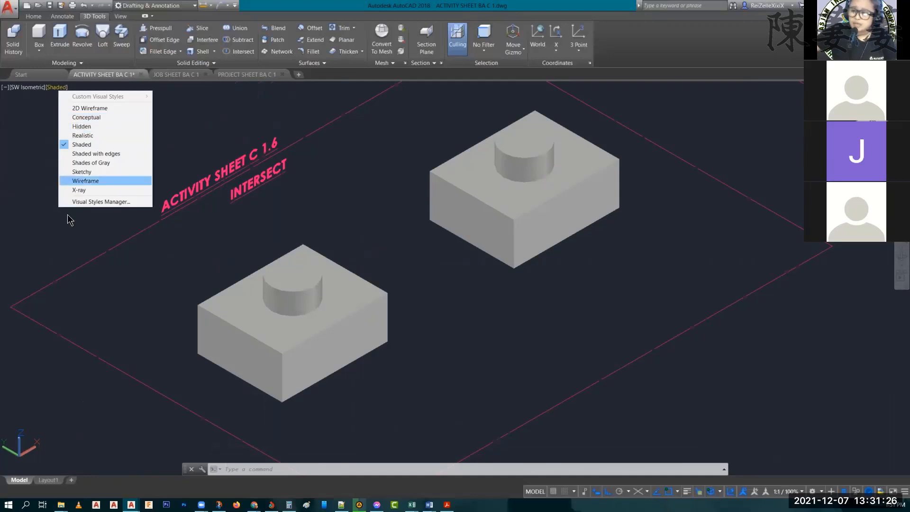
left_click(360, 279)
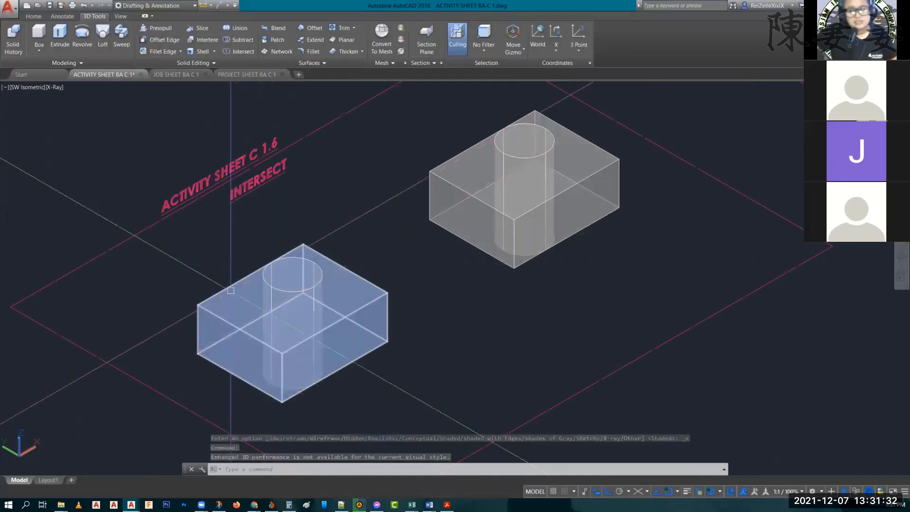
scroll(212, 342, "down", 4)
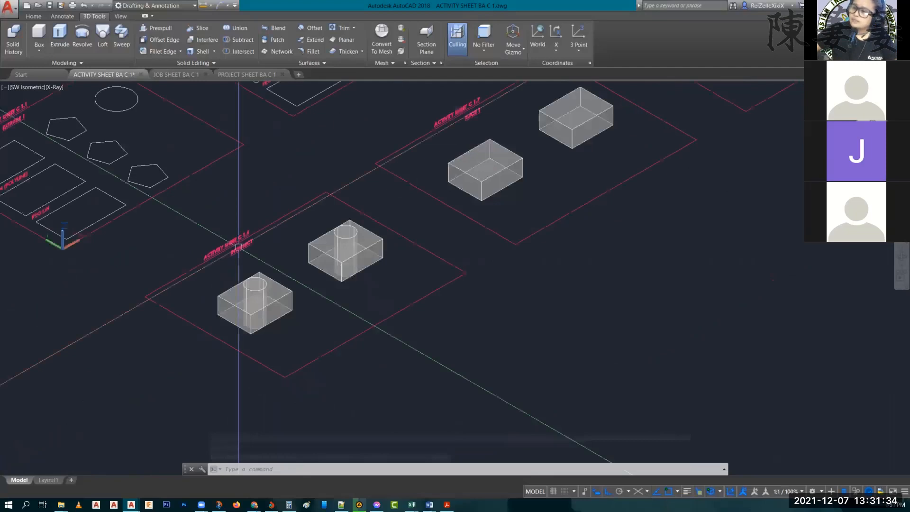
middle_click_drag(239, 216, 327, 284)
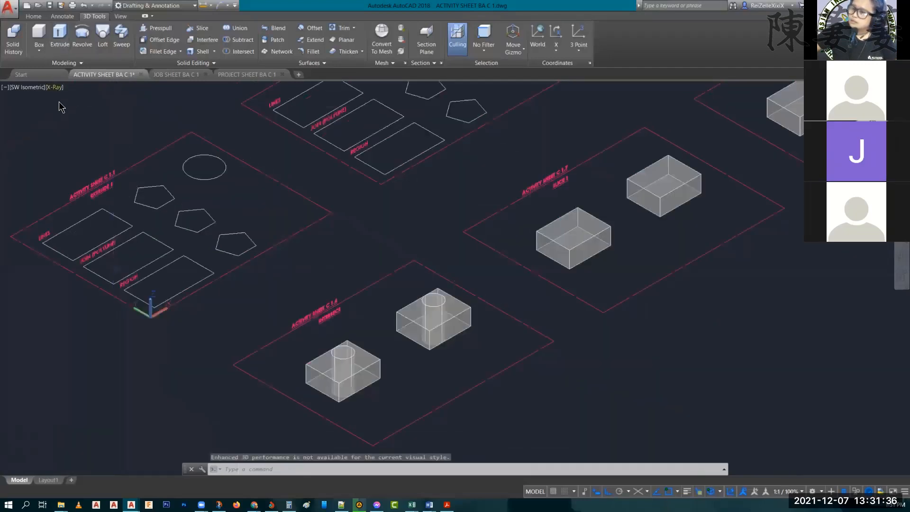
left_click(55, 89)
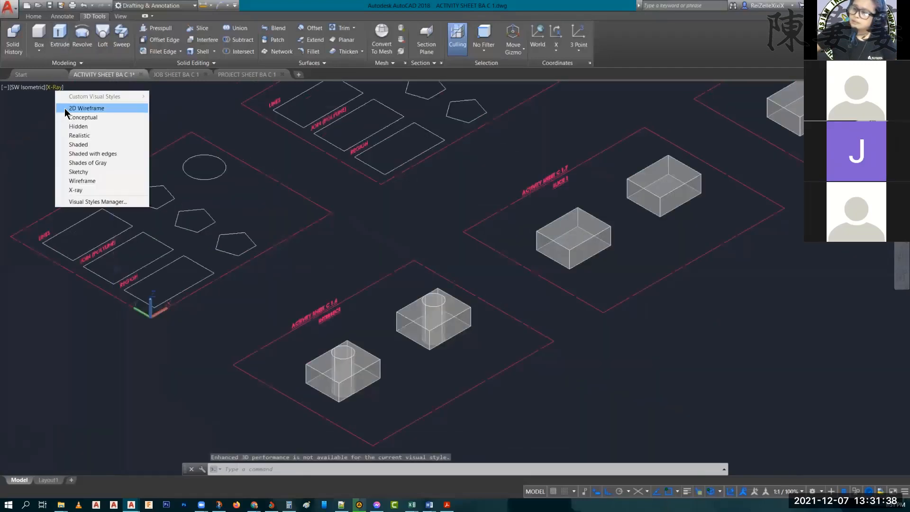
left_click(87, 108)
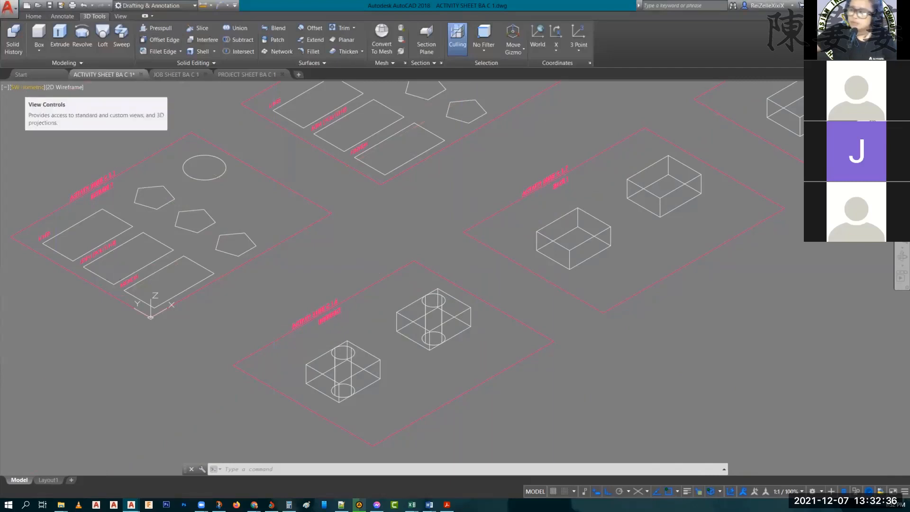
Step: Review the list of visual styles and dismiss it without changing the current style
left_click(66, 88)
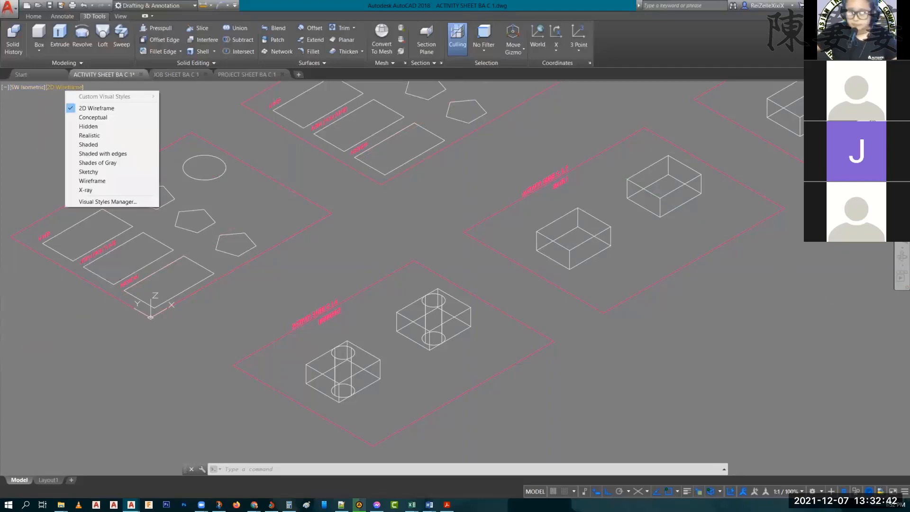
key("Escape")
key("Escape")
key("Escape")
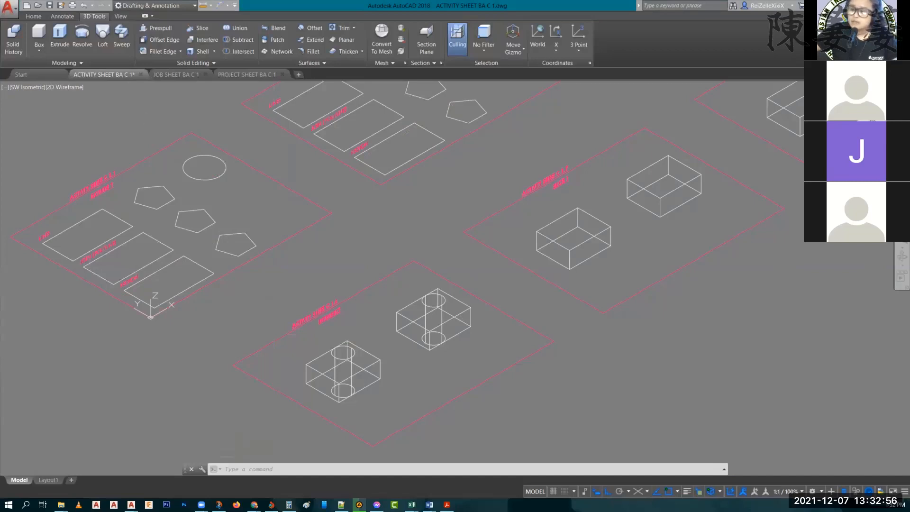
key("Escape")
key("Escape")
key("Escape")
Step: Review the preset model views with Activity Sheet C 1.1 Extrude 1 in view, and dismiss the list
middle_click_drag(169, 141, 260, 175)
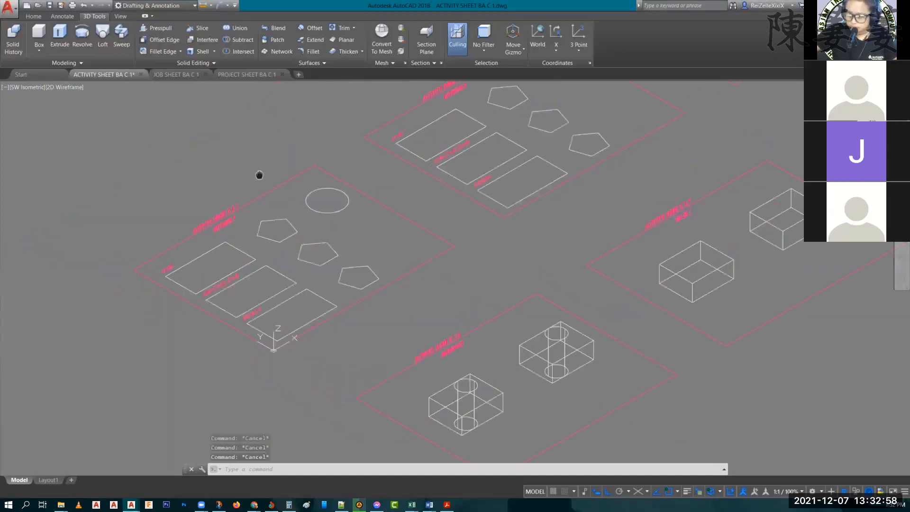
scroll(234, 275, "up", 2)
middle_click_drag(234, 276, 248, 222)
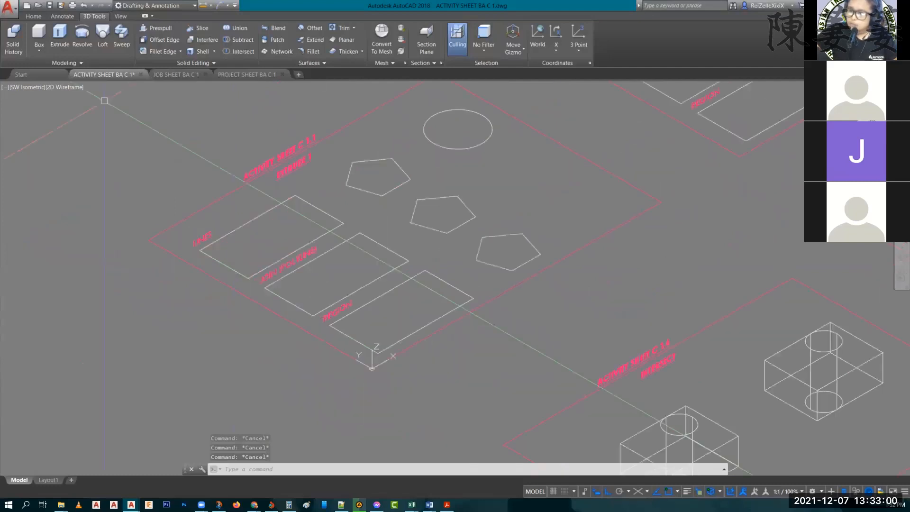
left_click(26, 89)
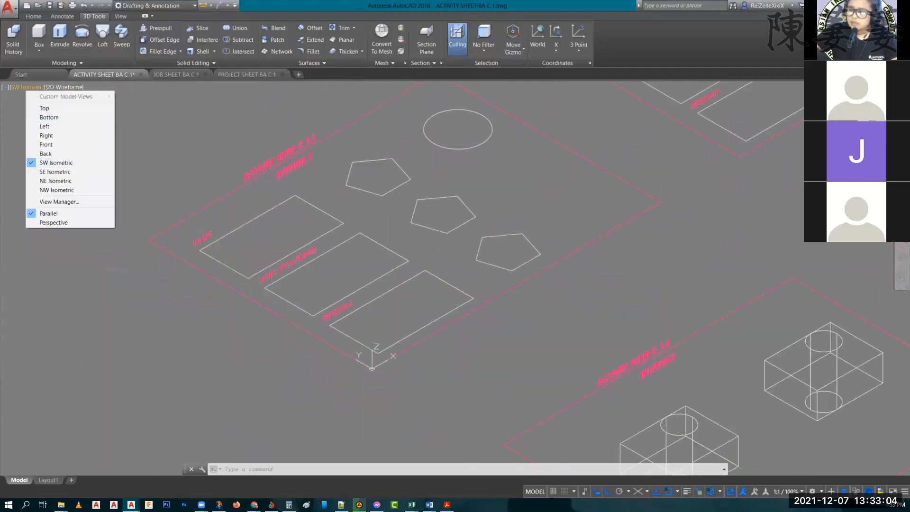
left_click(212, 183)
key("Escape")
key("Escape")
key("Escape")
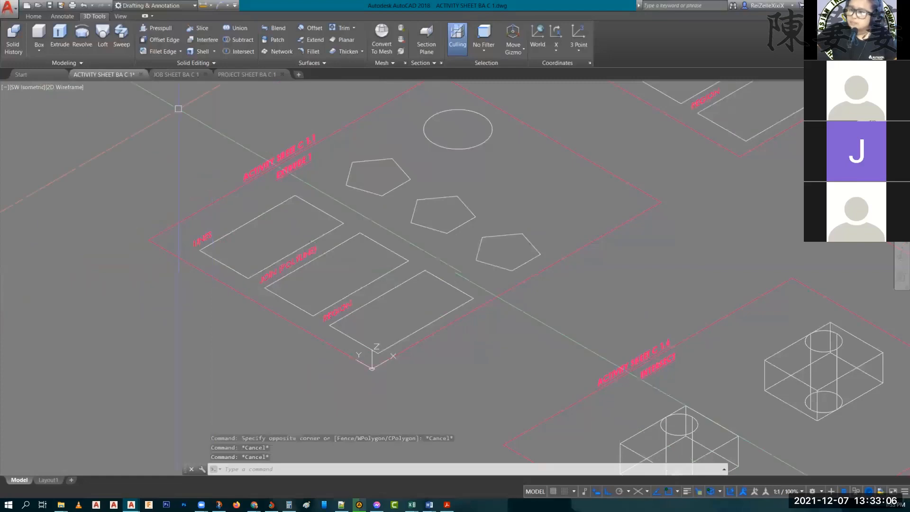
Step: Set the model to the Top view and examine the upper row of activity sheets
left_click(32, 93)
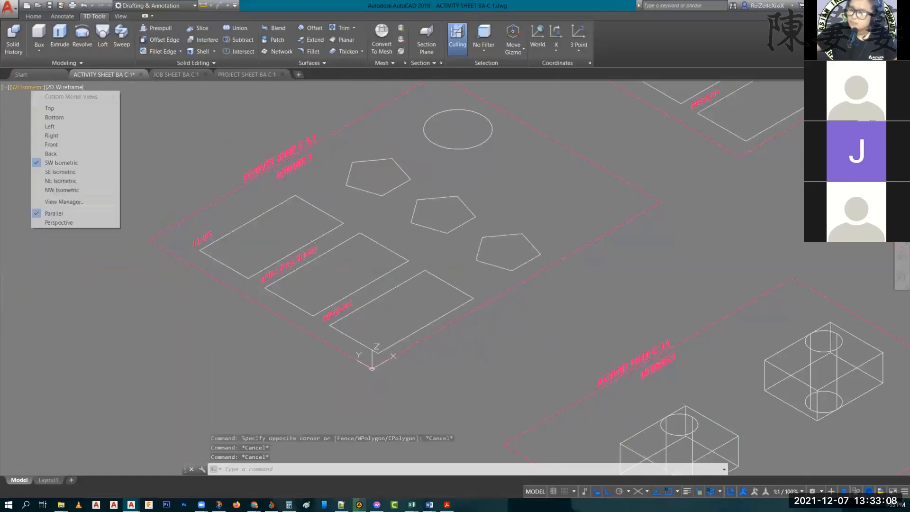
left_click(49, 110)
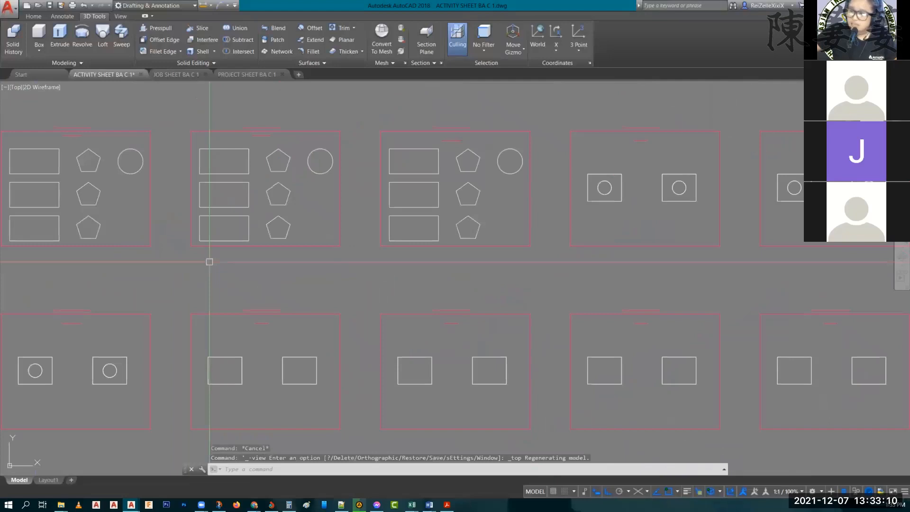
middle_click_drag(210, 262, 270, 274)
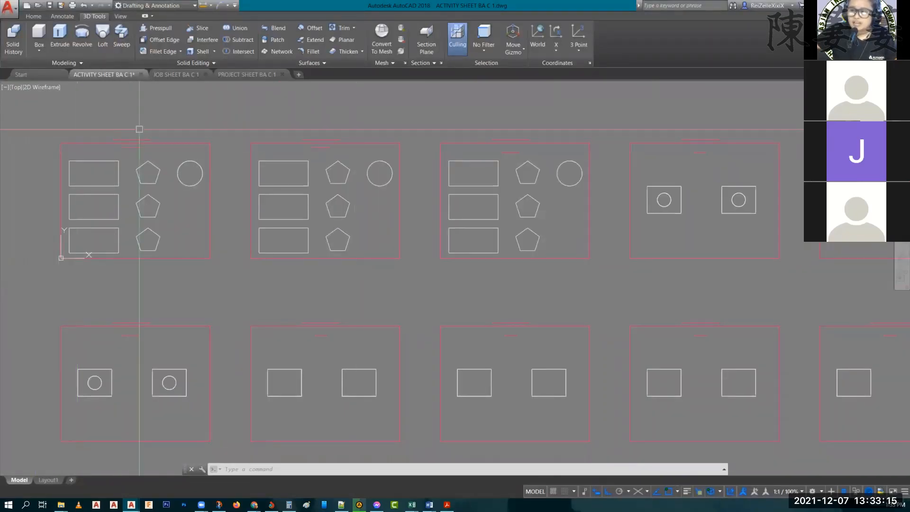
scroll(139, 129, "up", 4)
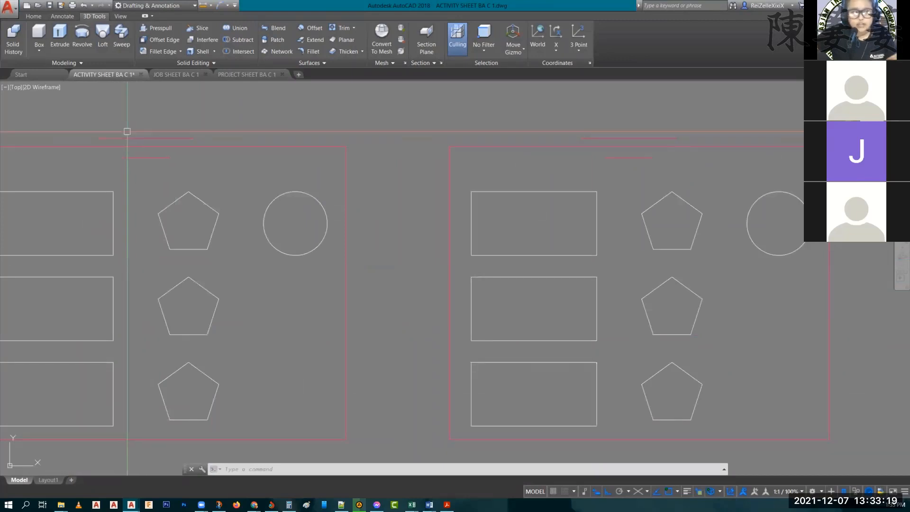
Step: Try the SE Isometric view, and set the model to SW Isometric with the Activity Sheet C 1.1 rectangles in view
left_click(16, 89)
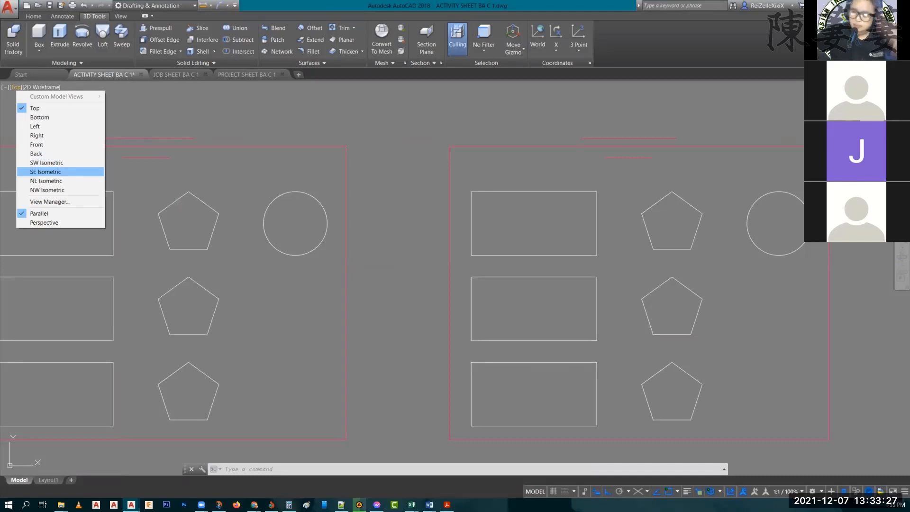
left_click(32, 173)
left_click(25, 93)
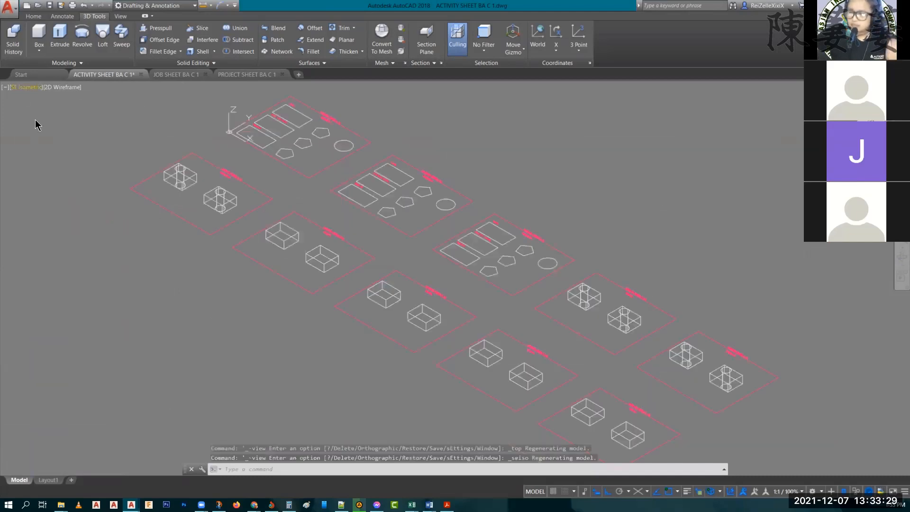
left_click(41, 163)
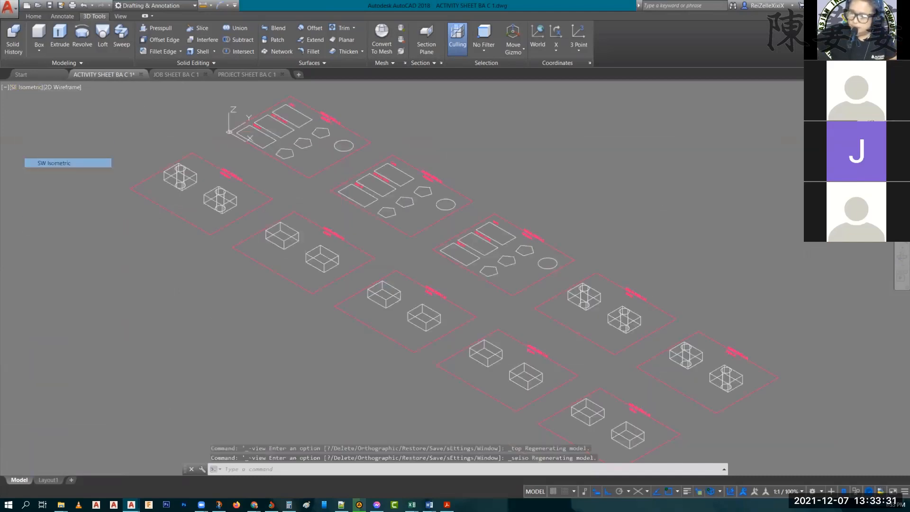
scroll(323, 325, "up", 5)
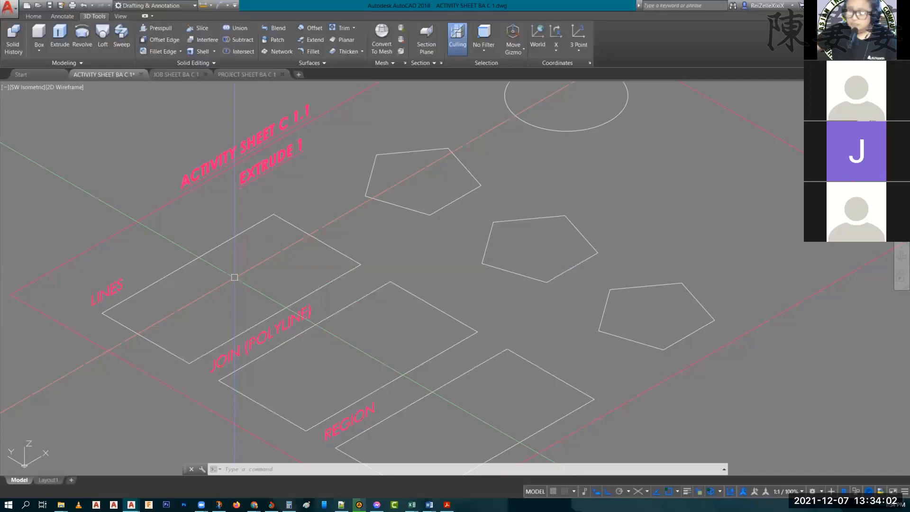
middle_click_drag(199, 294, 178, 232)
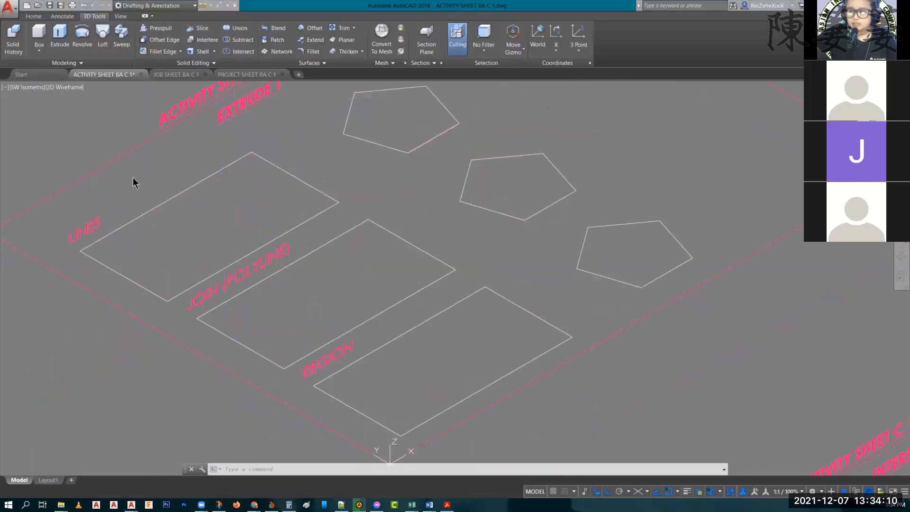
key("Escape")
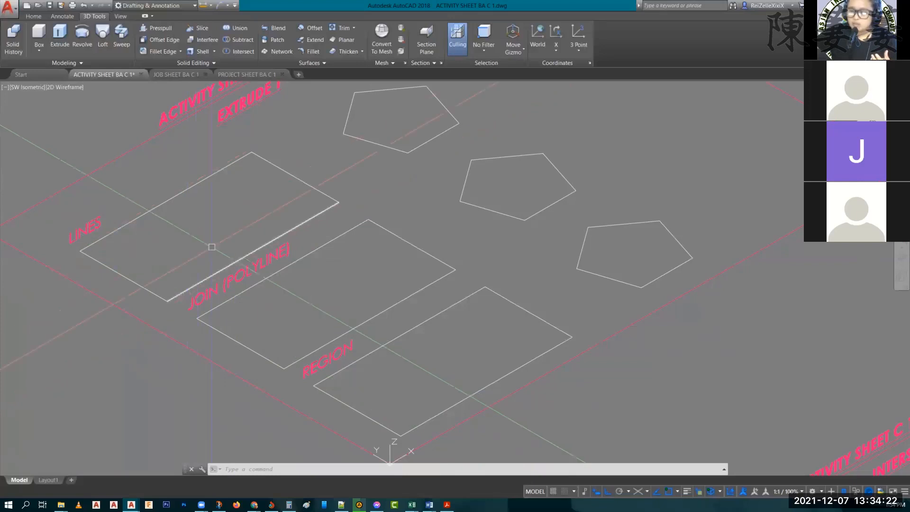
Step: Select edges of the LINES and JOIN (POLYLINE) rectangles one by one to check their object type, and clear the selection
middle_click_drag(185, 179, 203, 174)
left_click(210, 181)
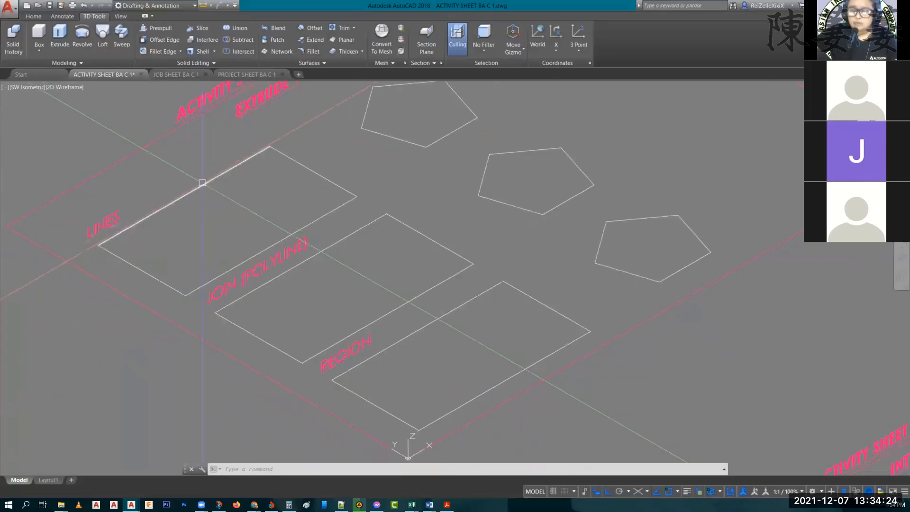
left_click(302, 229)
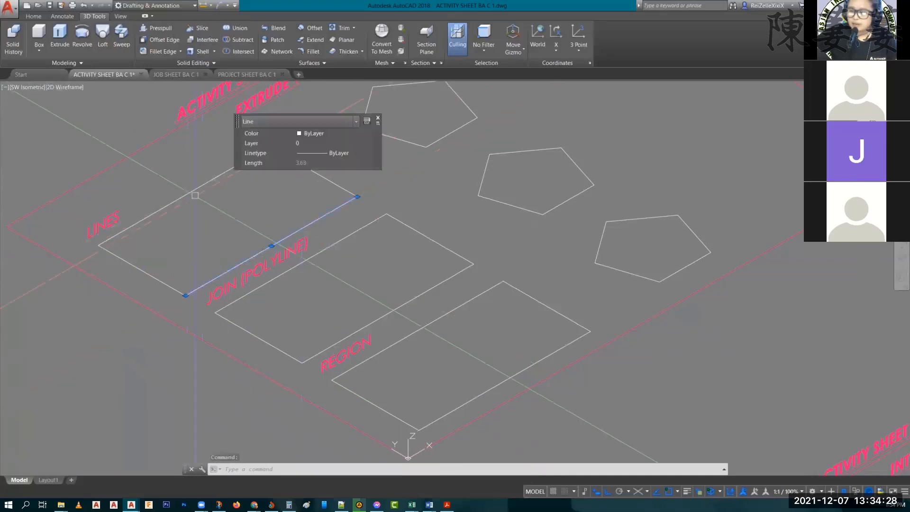
left_click(194, 189)
left_click(341, 240)
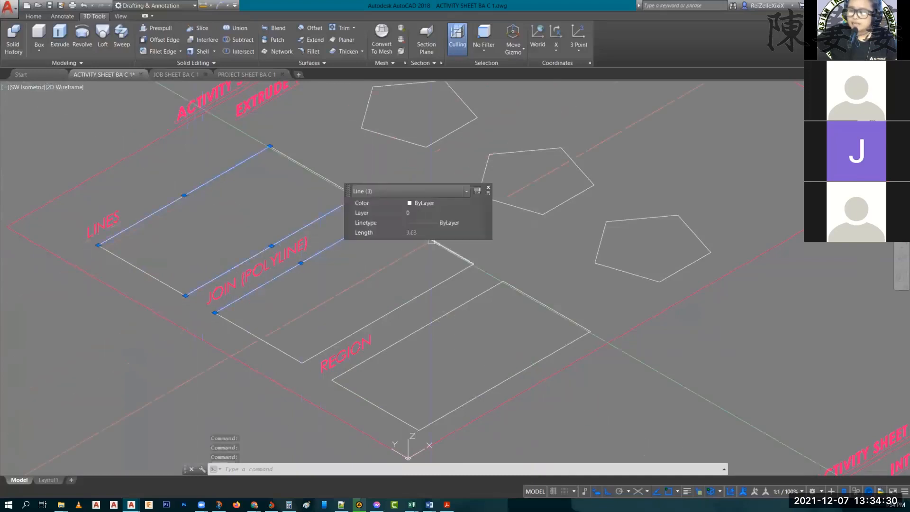
key("Escape")
key("Escape")
key("Escape")
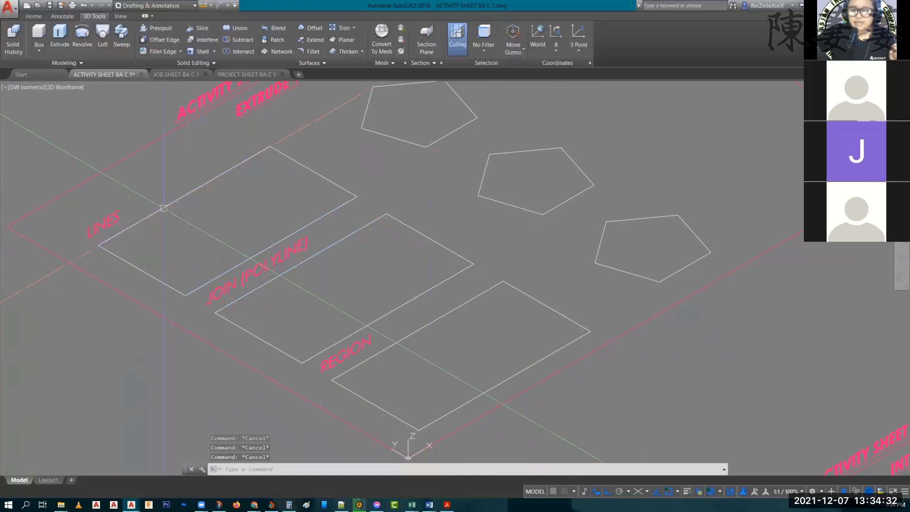
Step: Draw a closed, irregular outline with the Line command in the empty area beside the LINES rectangle, with Ortho turned off
left_click(33, 16)
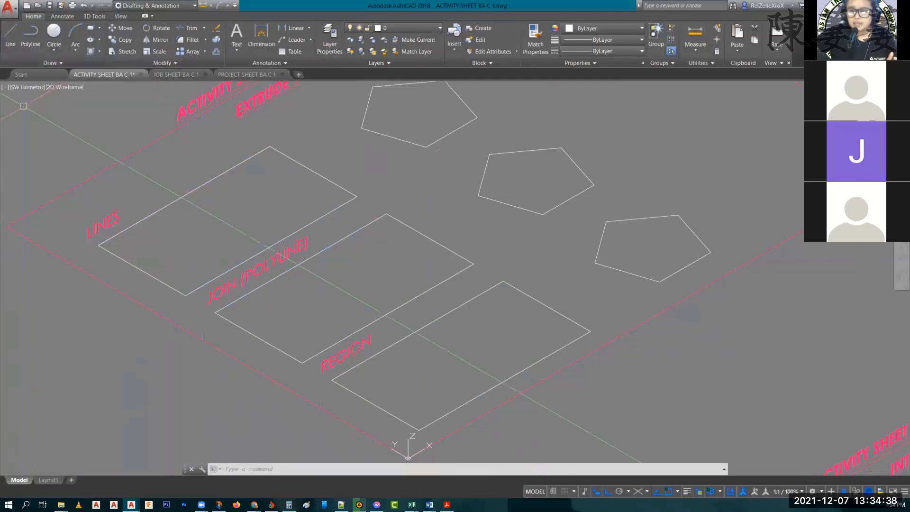
middle_click_drag(131, 297, 310, 232)
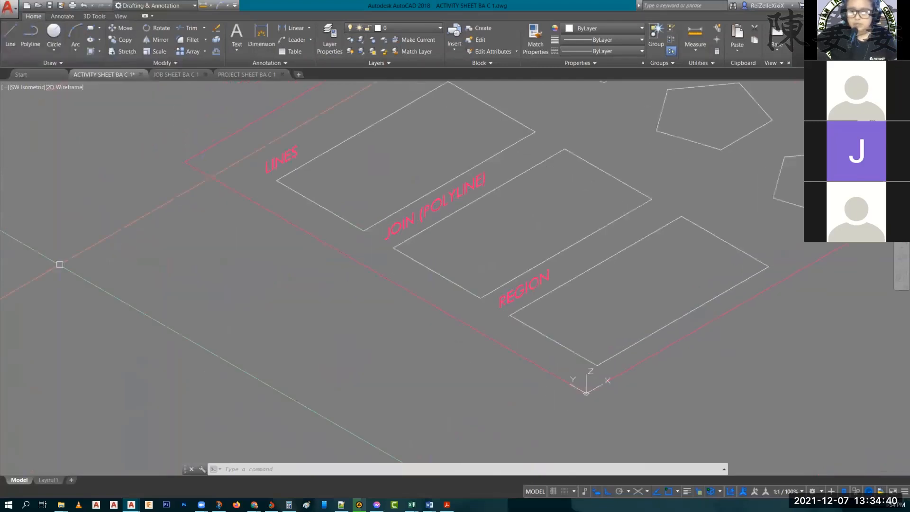
type("l")
key("Return")
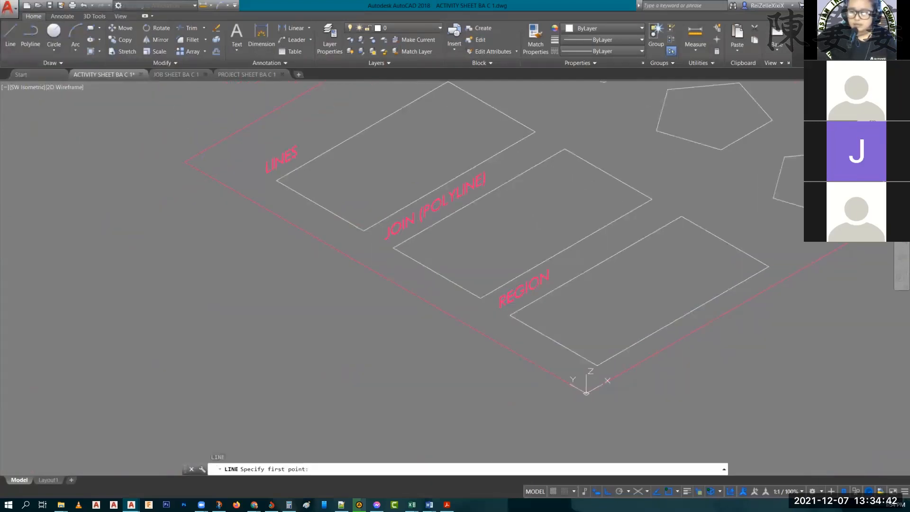
left_click(71, 318)
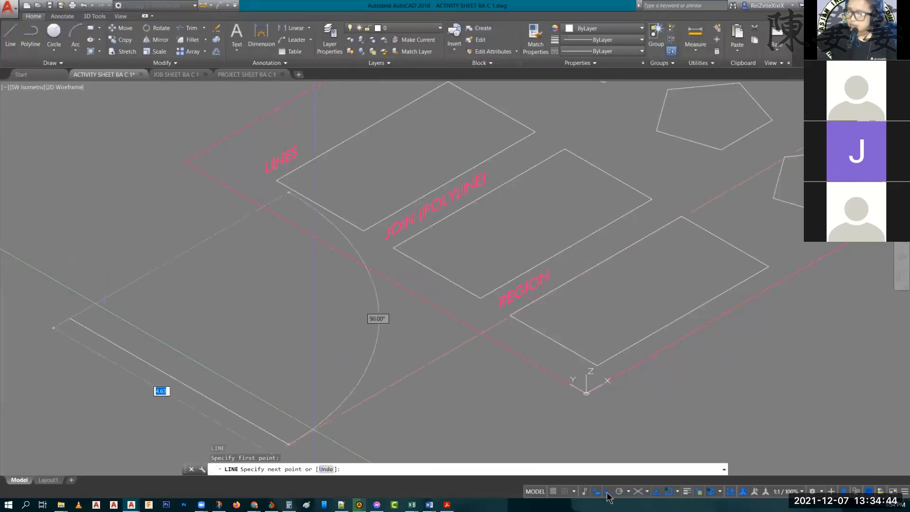
key("F8")
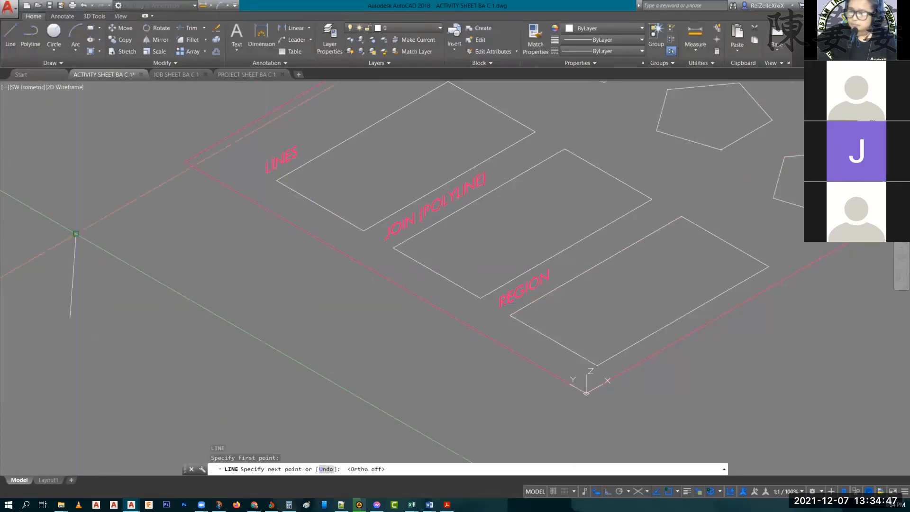
left_click(76, 233)
left_click(305, 317)
left_click(229, 378)
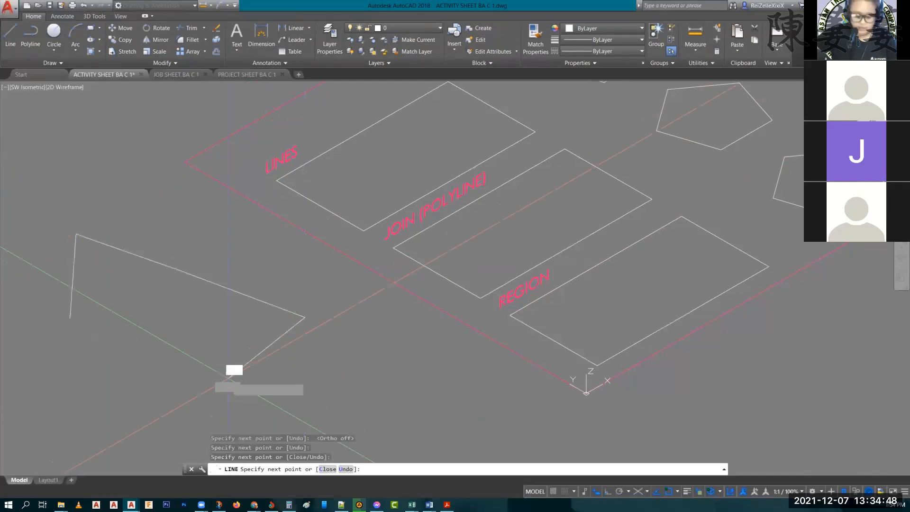
type("c")
key("Return")
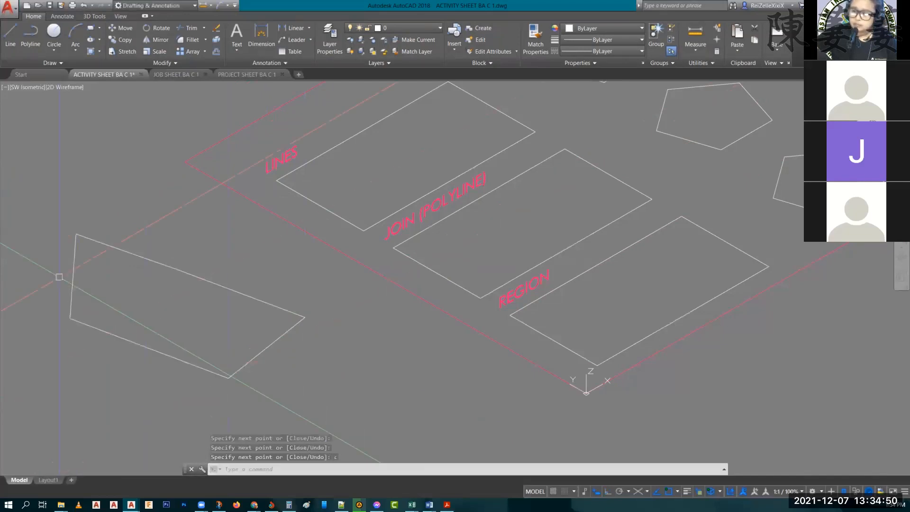
Step: Select the whole outline drawn with Line to check its object type and properties, and clear the selection
left_click(303, 392)
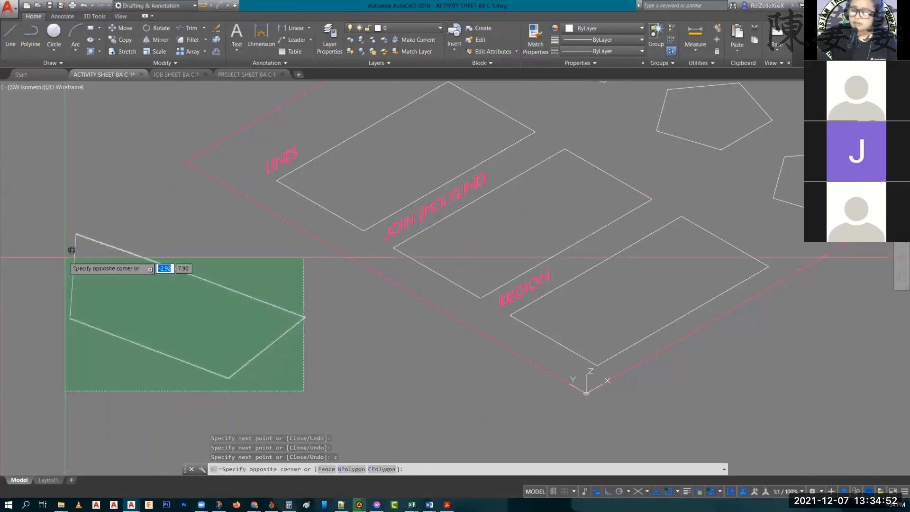
left_click(71, 250)
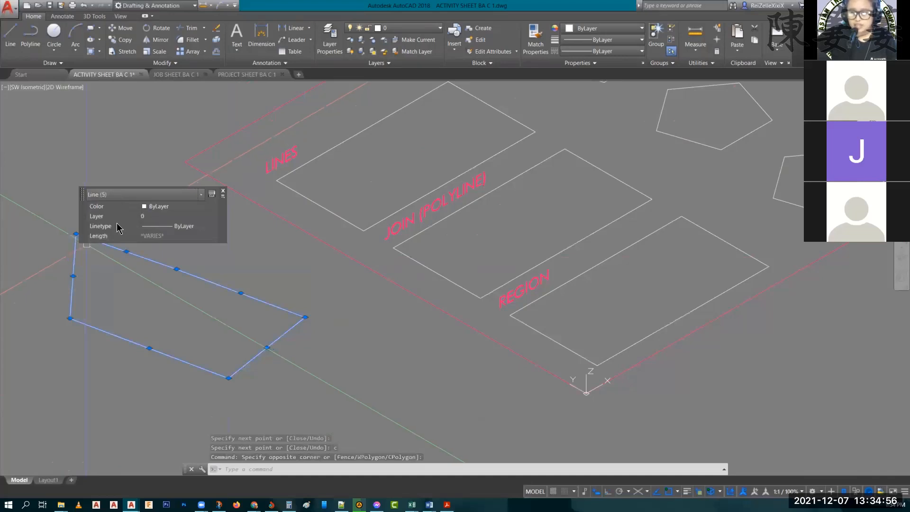
key("Escape")
key("Escape")
key("Escape")
Step: Erase all the segments of the practice outline drawn with the Line command
left_click(273, 381)
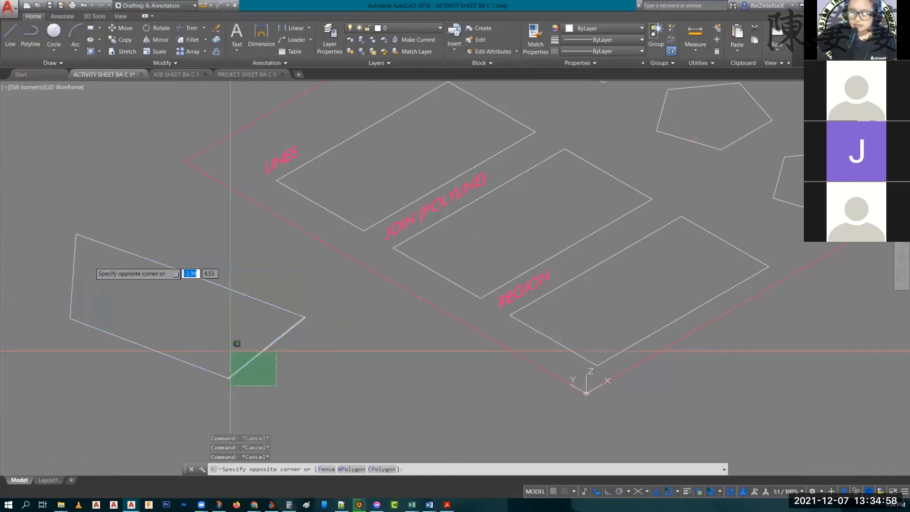
left_click(46, 246)
type("E")
key("Return")
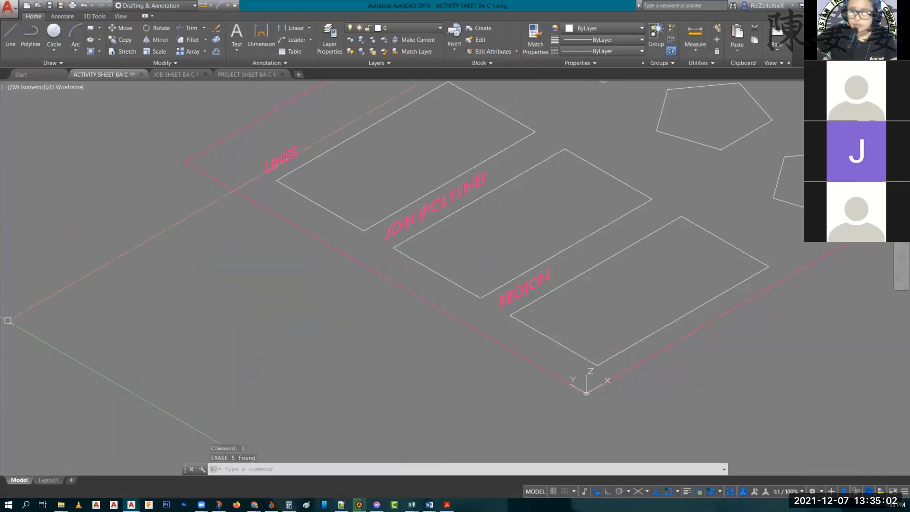
Step: Draw a closed, irregular five-sided polyline in the empty area beside the sheet's three rectangles
type("pl")
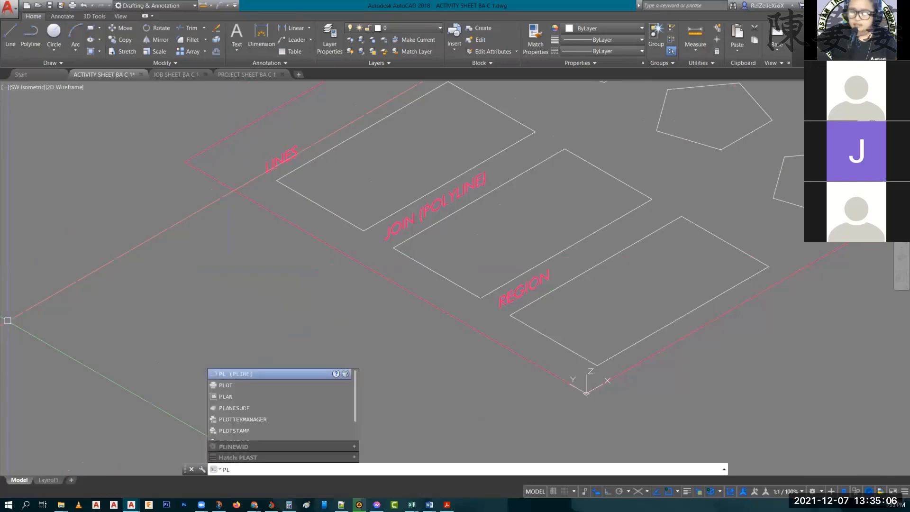
key("Return")
left_click(84, 364)
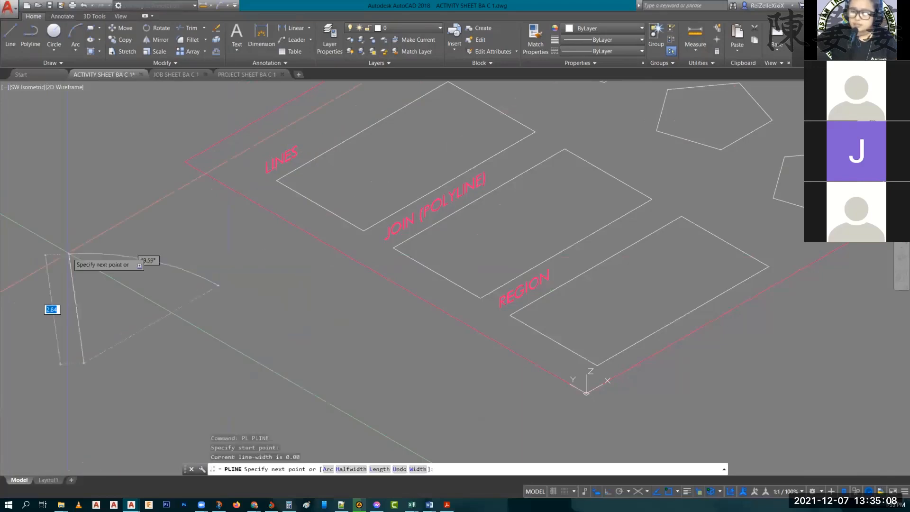
left_click(68, 252)
left_click(183, 260)
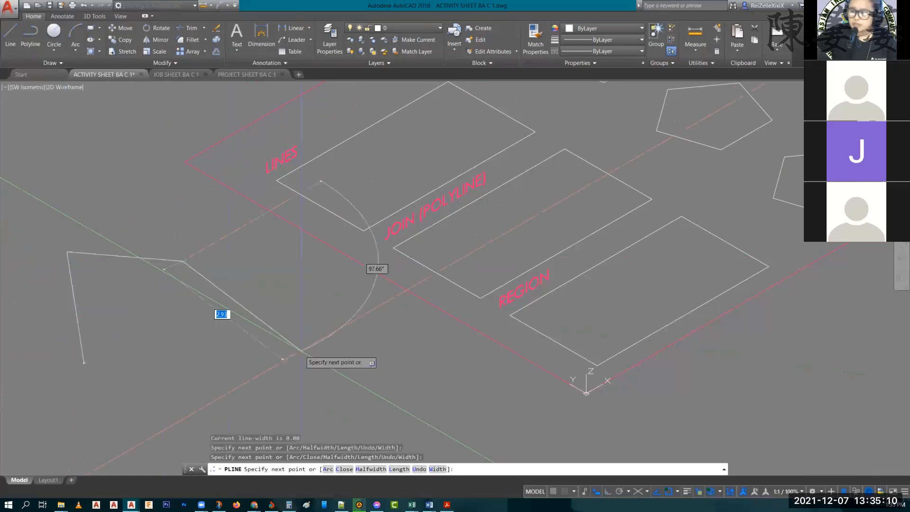
left_click(302, 351)
type("c")
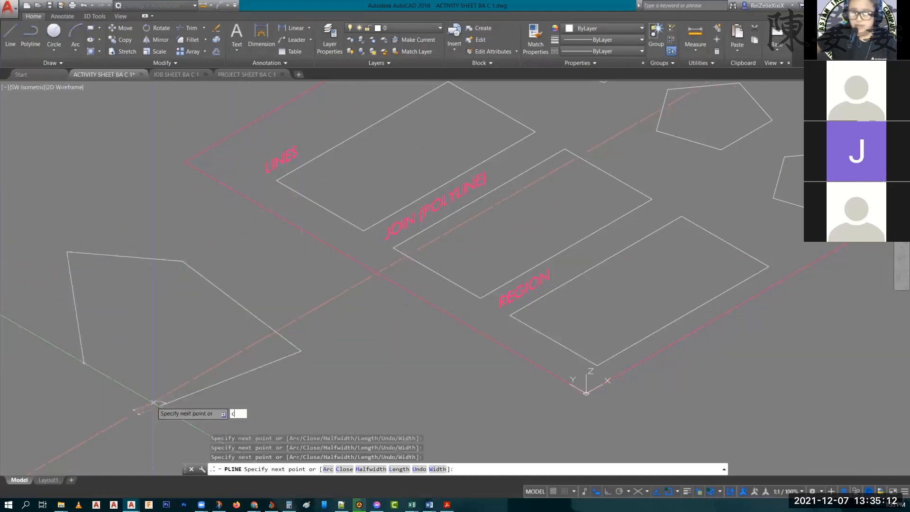
key("Return")
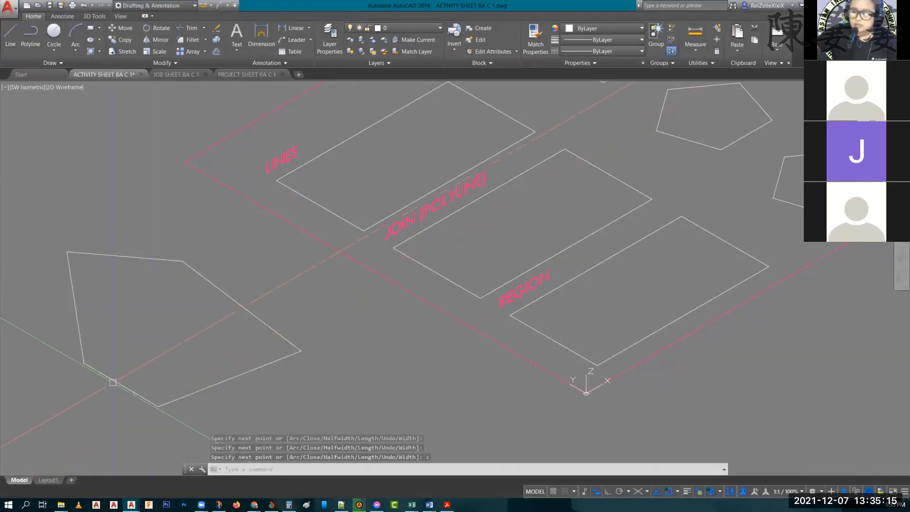
Step: Select the five-sided polyline to check its object type and properties, and clear the selection
left_click(112, 381)
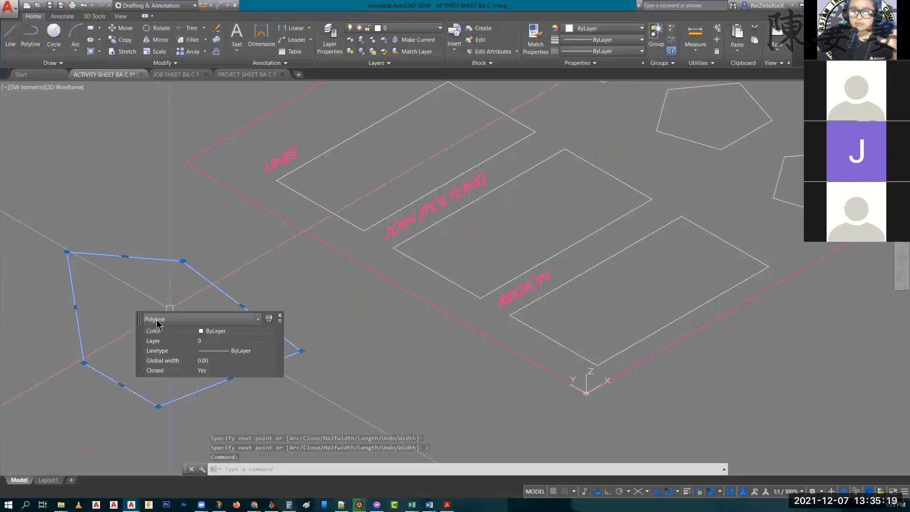
key("Escape")
key("Escape")
key("Escape")
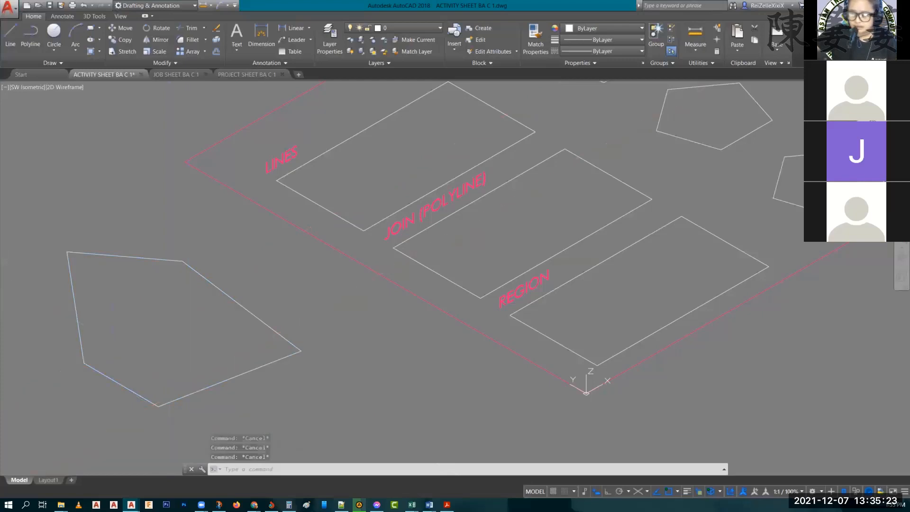
Step: Draw a small, narrow rectangle with the Rectangle command above the five-sided polyline
key("Return")
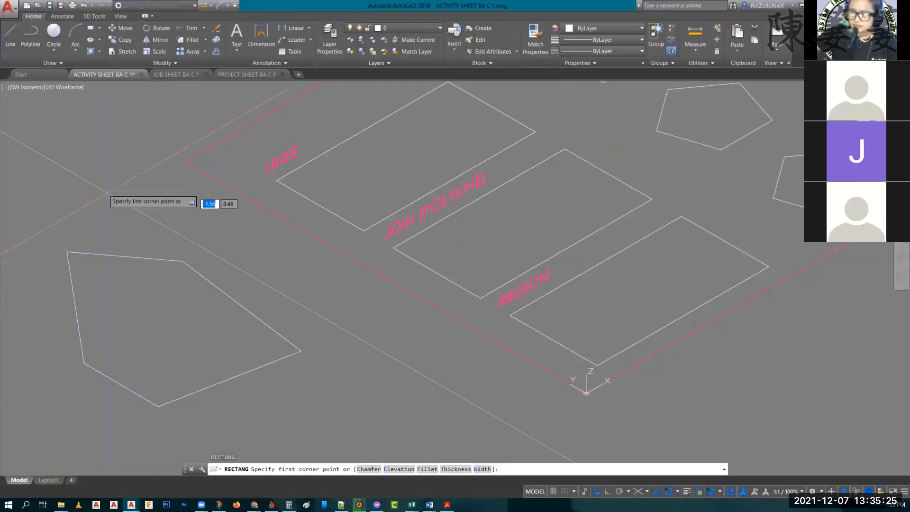
left_click(72, 177)
key("Escape")
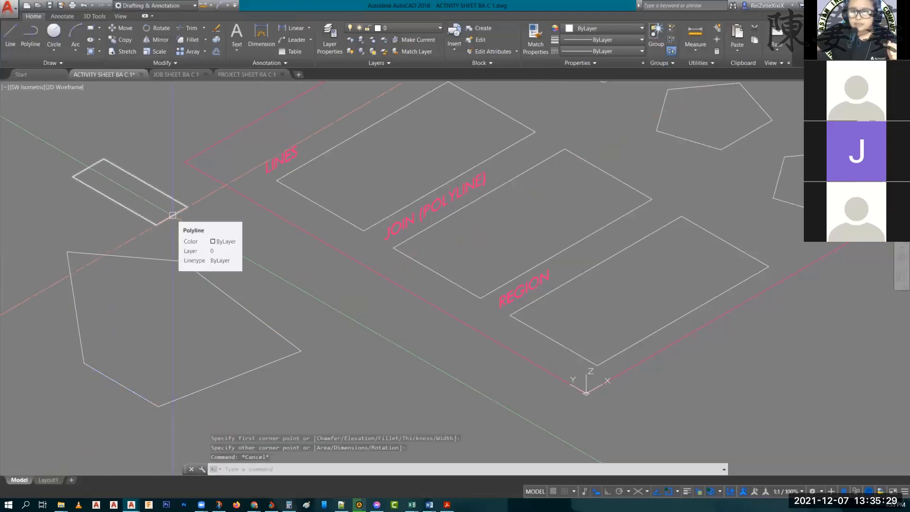
Step: Check the object type of the small rectangle and of the five-sided shape by selecting each, and clear the selection
left_click(172, 214)
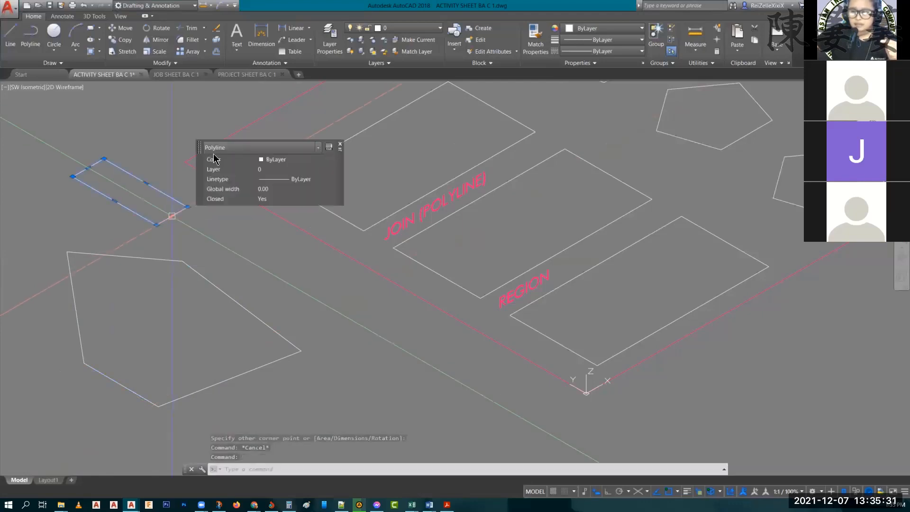
key("Escape")
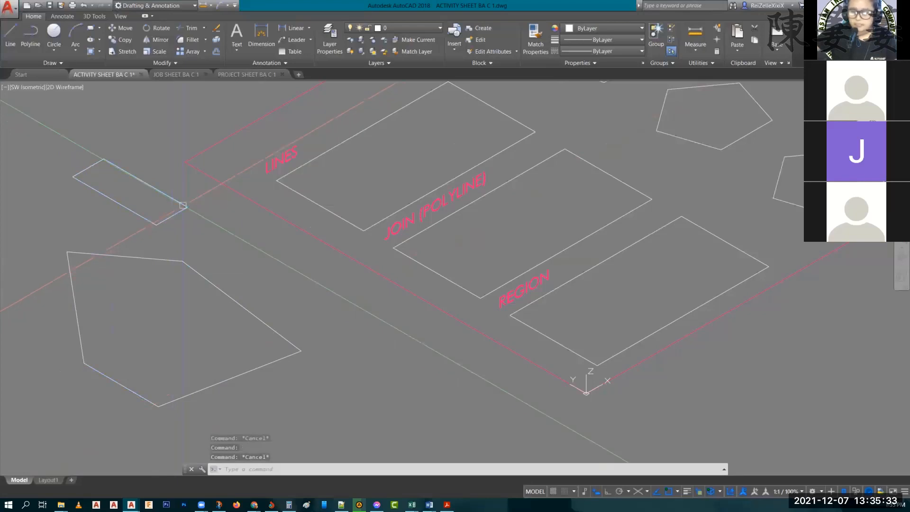
left_click(195, 272)
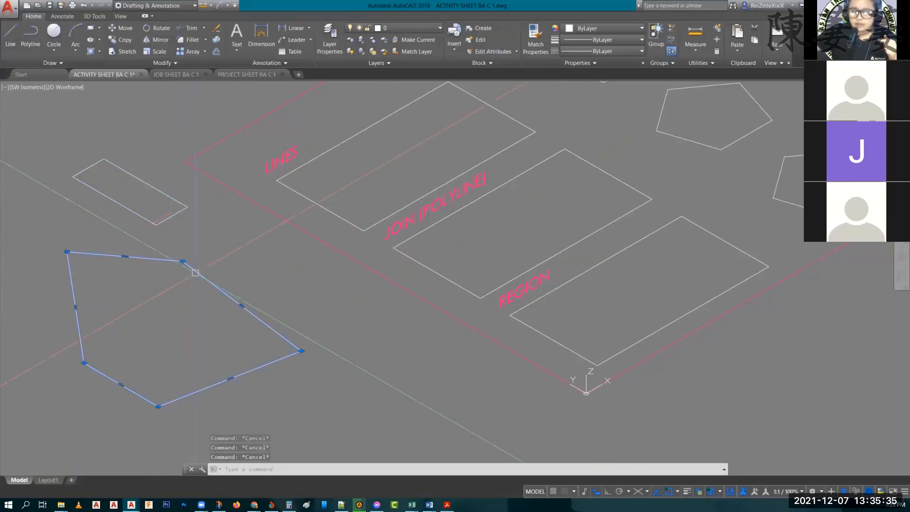
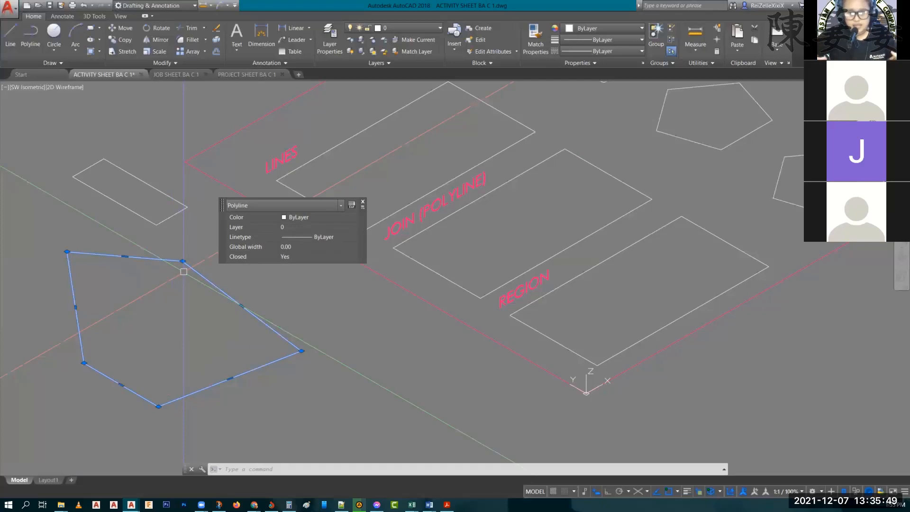
key("Escape")
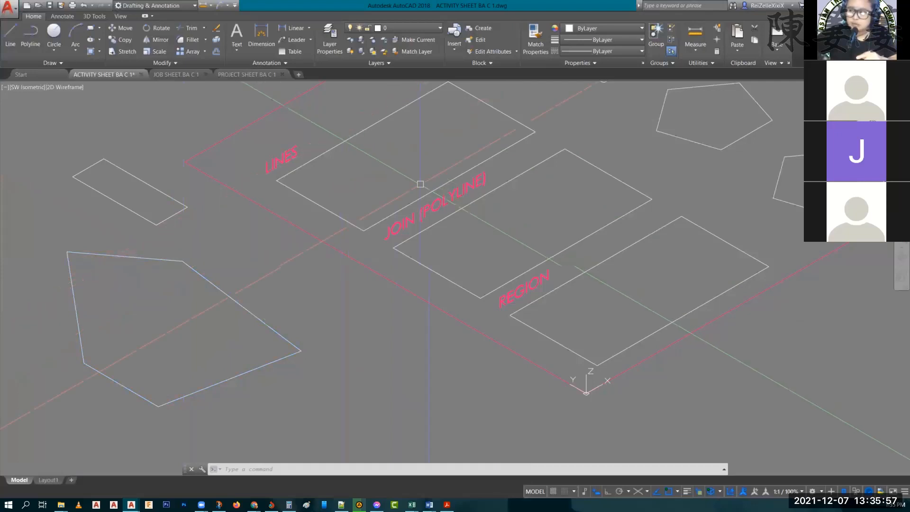
Step: Select all four edges of the LINES rectangle to check how they are grouped as objects, and clear the selection
left_click(436, 189)
left_click(488, 104)
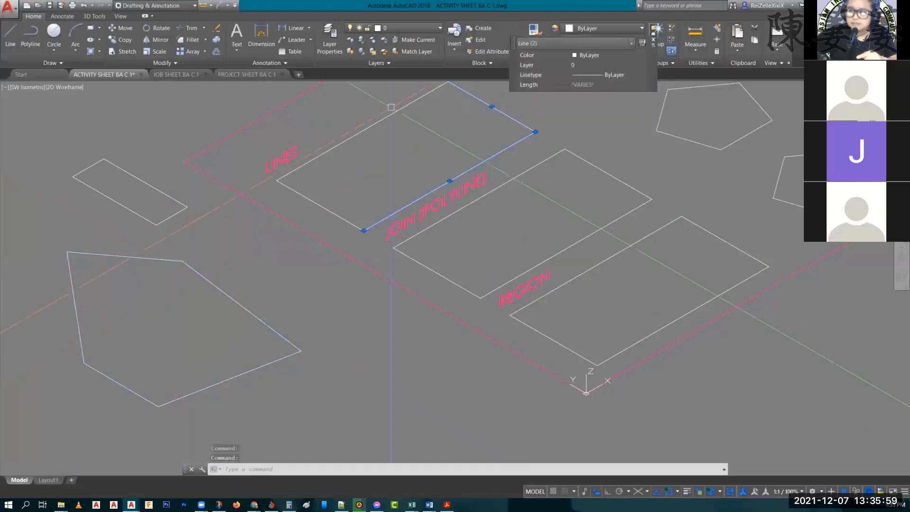
left_click(391, 114)
left_click(391, 115)
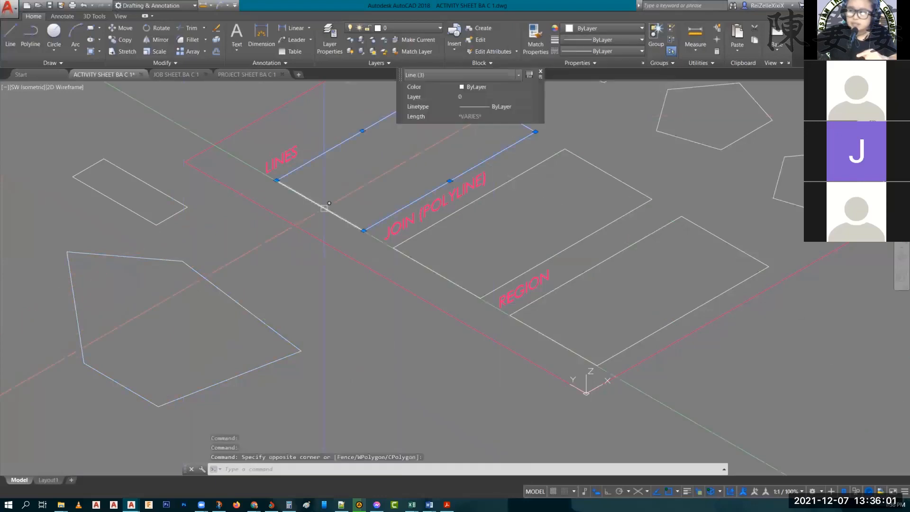
left_click(325, 208)
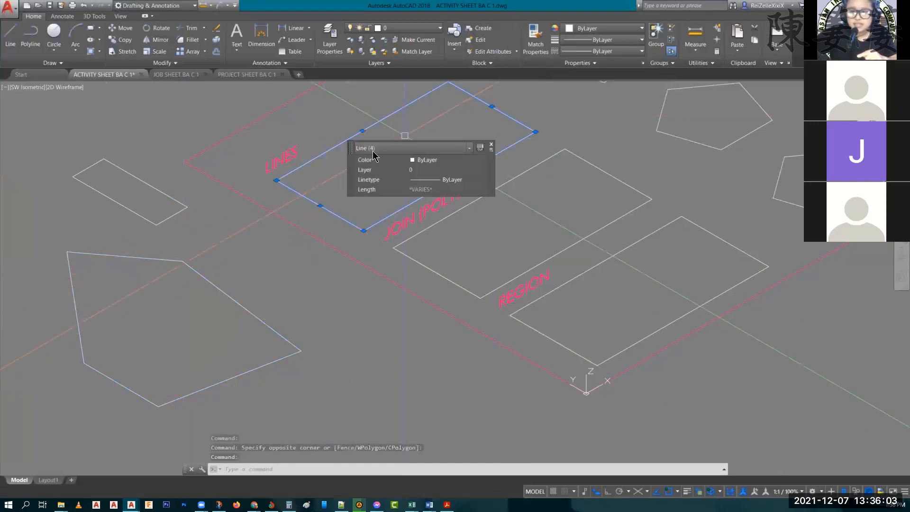
key("Escape")
key("Escape")
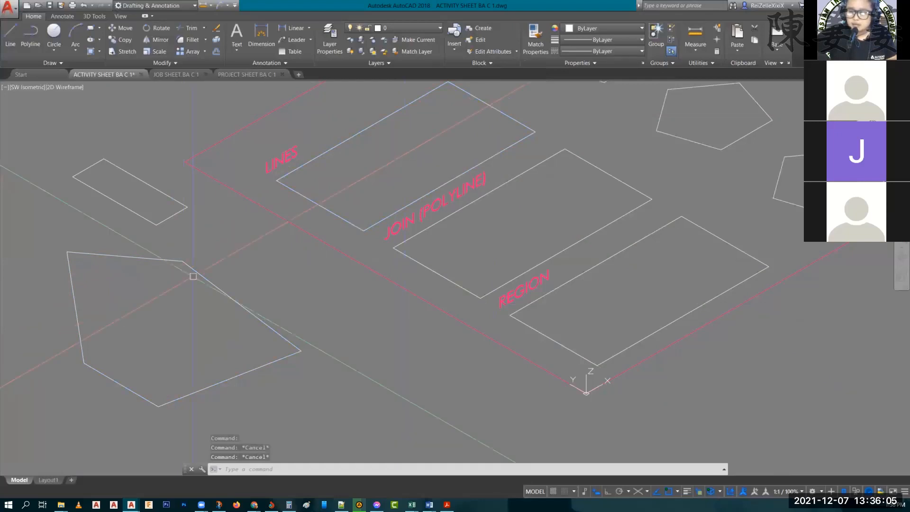
Step: Compare the five-sided polyline's properties with the separate lines, clear the selection, and return to the JOIN (POLYLINE) and REGION rectangles
left_click(193, 276)
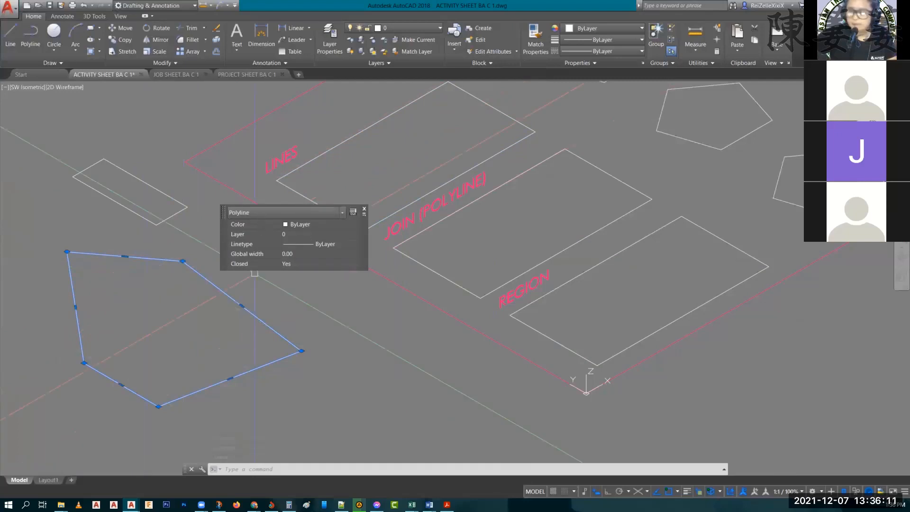
key("Escape")
mouse_move(509, 208)
middle_mouse_down()
mouse_move(439, 240)
mouse_move(380, 290)
middle_mouse_up()
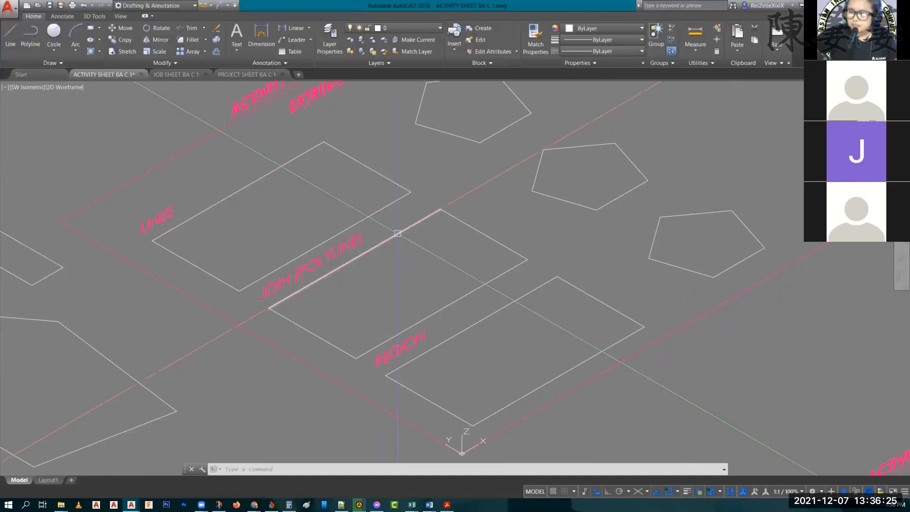
Step: Preselect the four edges of the JOIN (POLYLINE) rectangle and join them into one polyline
left_click(398, 235)
left_click(462, 220)
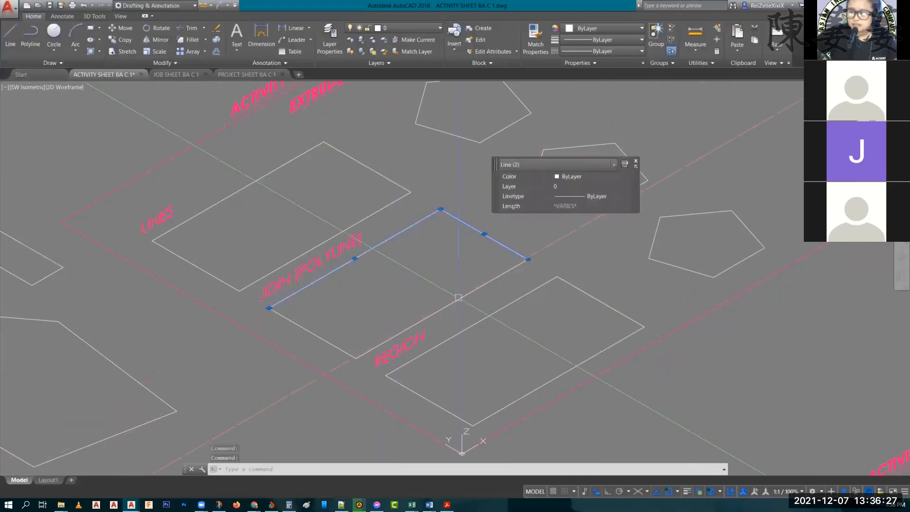
left_click(459, 298)
left_click(315, 334)
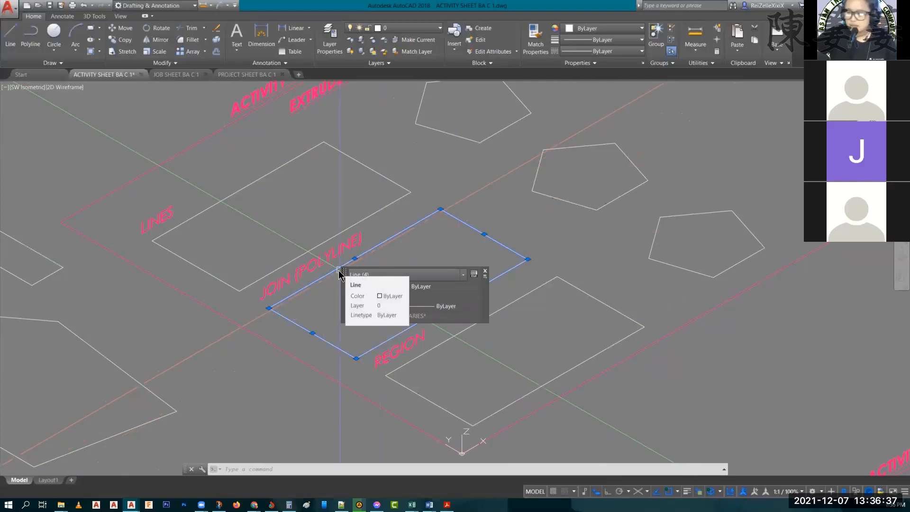
type("J")
key("Return")
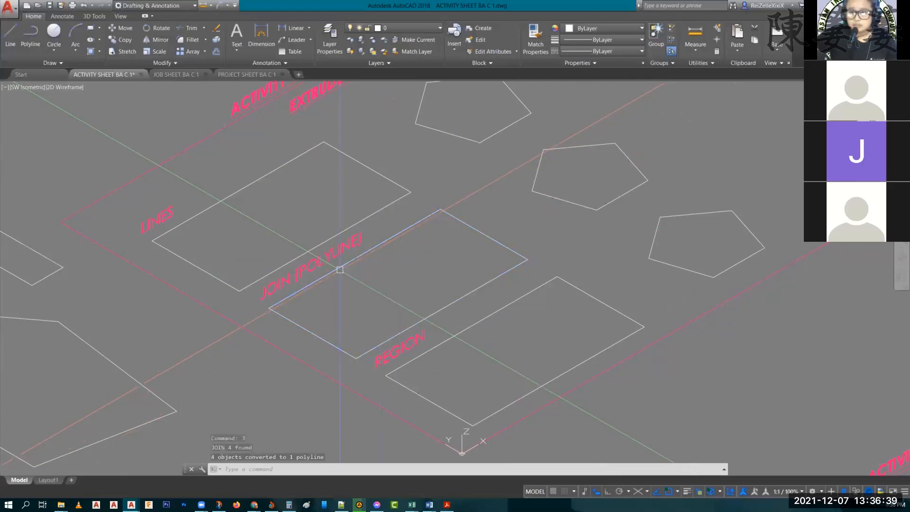
Step: Check the object type of the joined JOIN (POLYLINE) rectangle and clear the selection
left_click(334, 266)
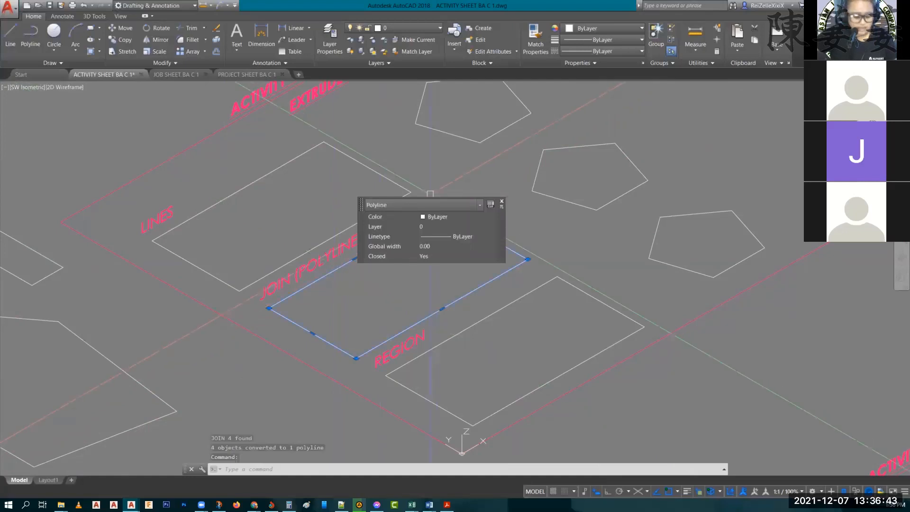
key("Escape")
key("Escape")
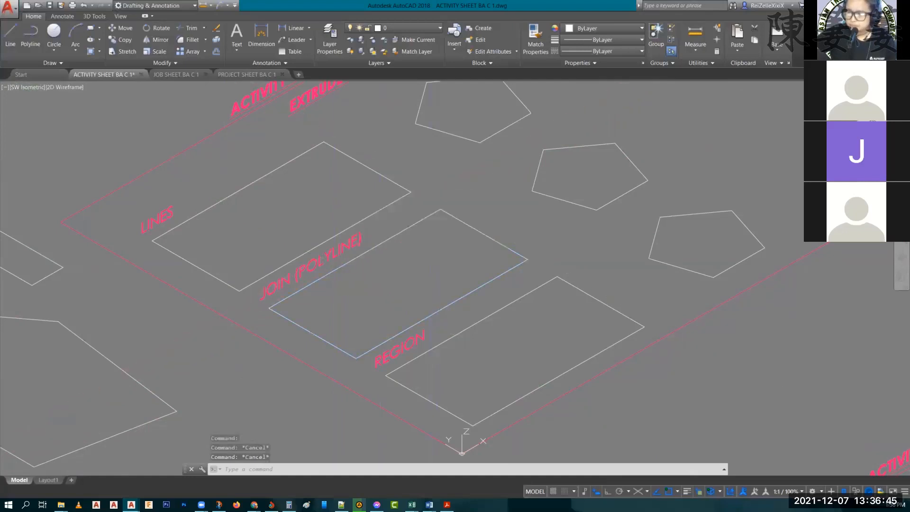
Step: Undo the join of the JOIN (POLYLINE) rectangle, check the object type of one short edge, and clear the selection
key("ctrl+z")
key("Escape")
left_click(460, 221)
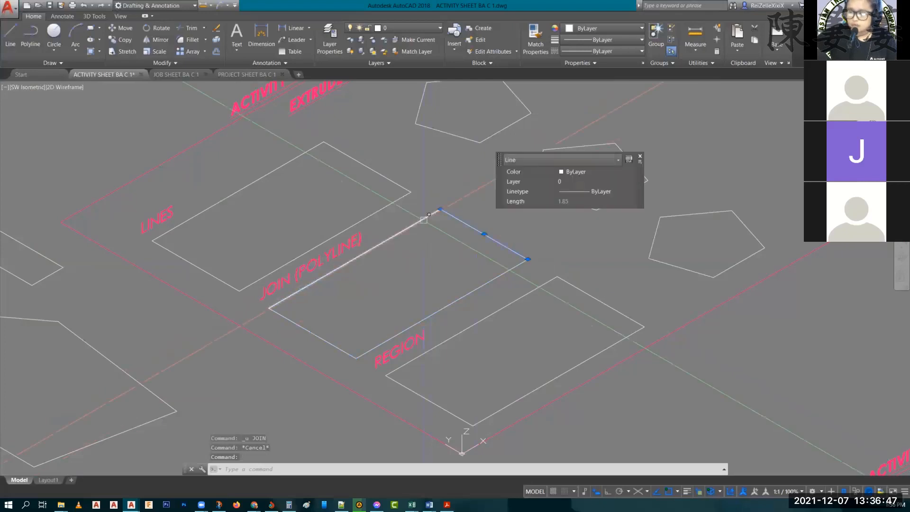
key("Escape")
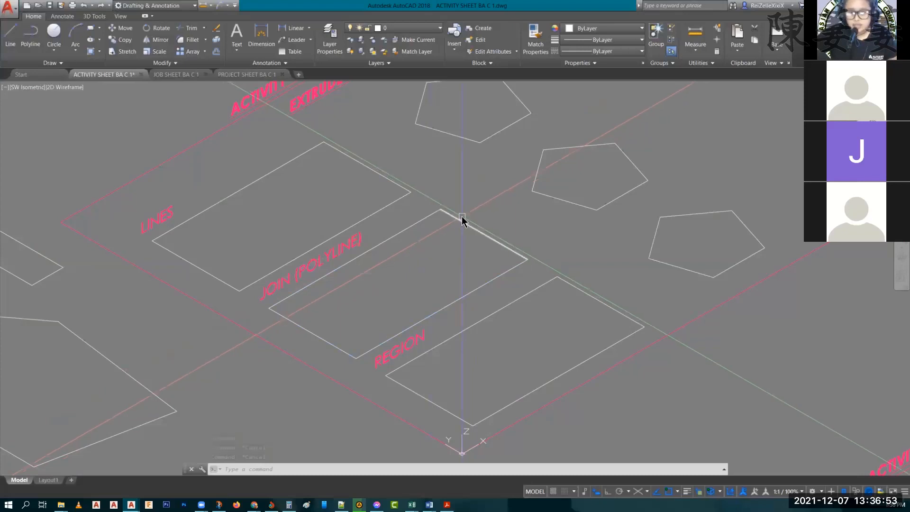
Step: Run the Join command with nothing selected and pick the four edges of the JOIN (POLYLINE) rectangle to combine them
type("j")
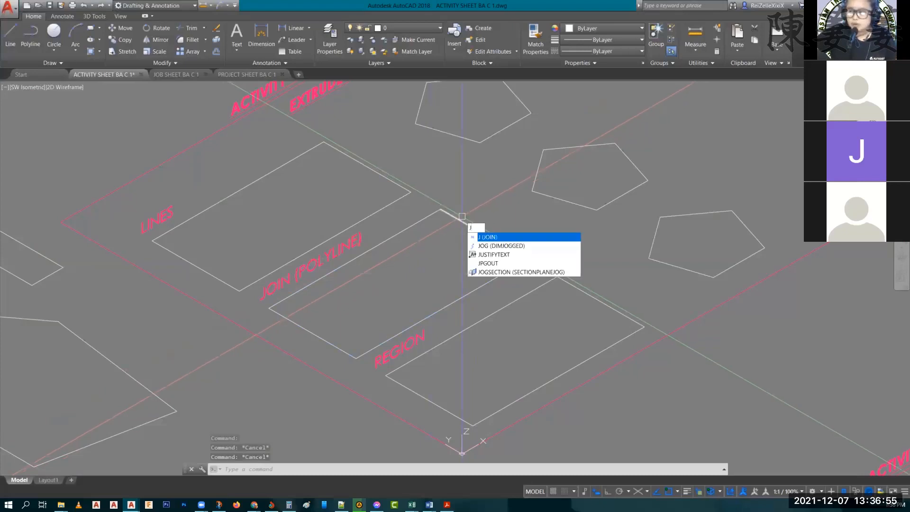
key("Return")
left_click(481, 232)
left_click(425, 218)
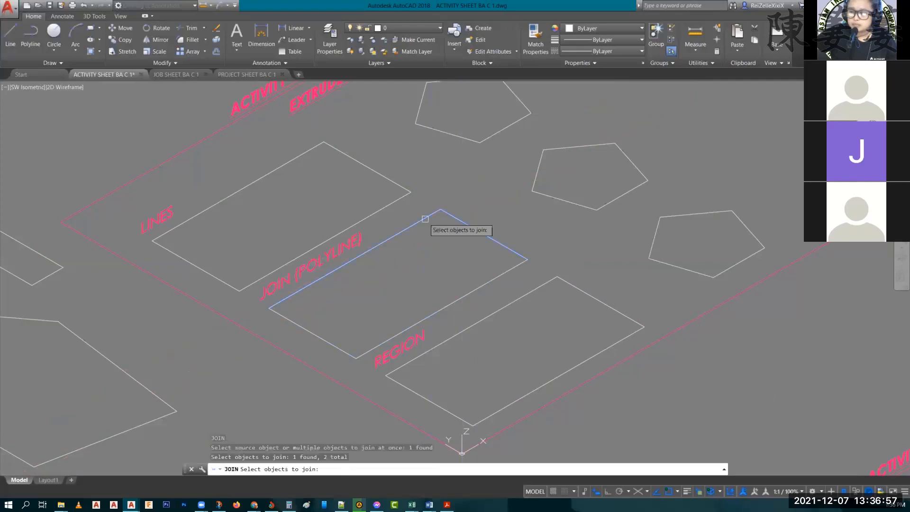
left_click(319, 338)
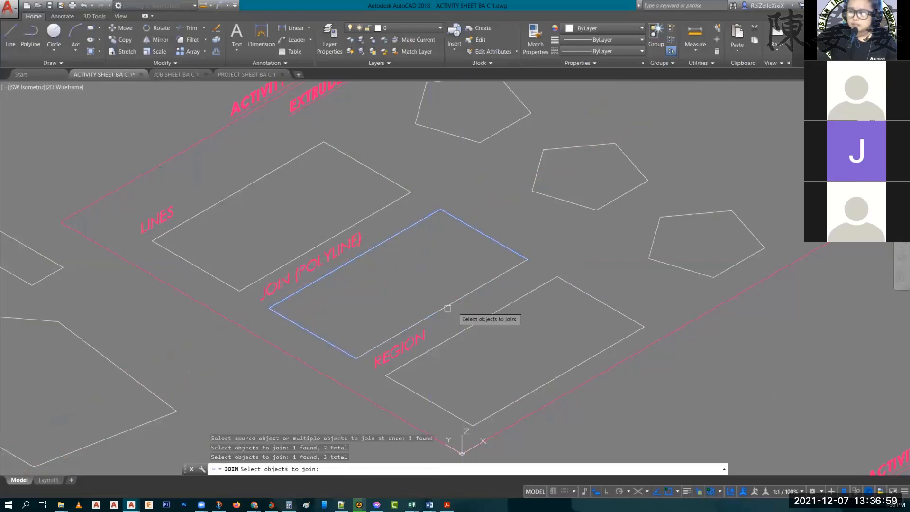
left_click(448, 308)
key("Return")
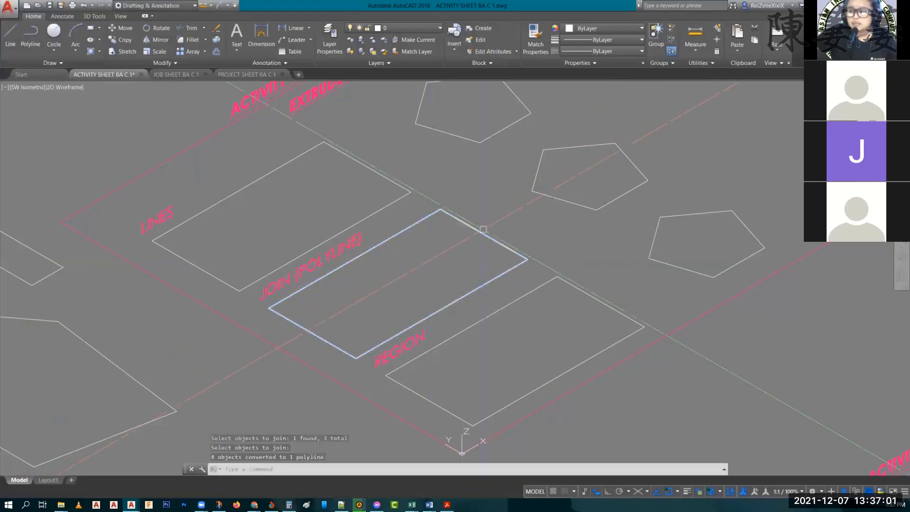
Step: Examine the quick properties of the joined JOIN (POLYLINE) rectangle, selecting it repeatedly, and clear the selection
left_click(483, 230)
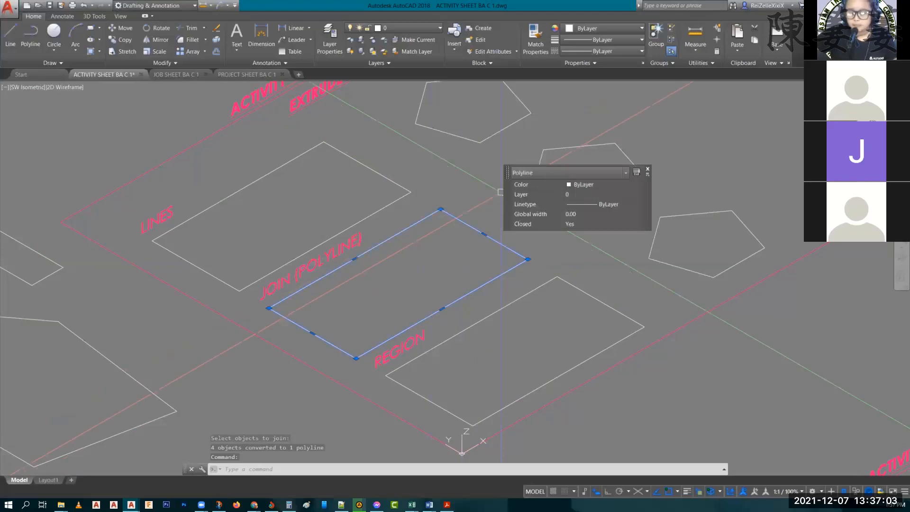
key("Escape")
key("Escape")
key("Escape")
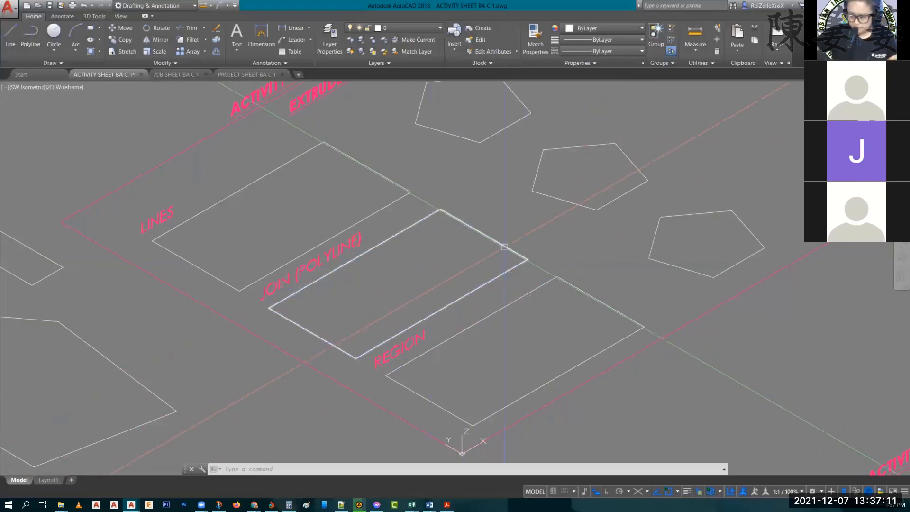
left_click(505, 247)
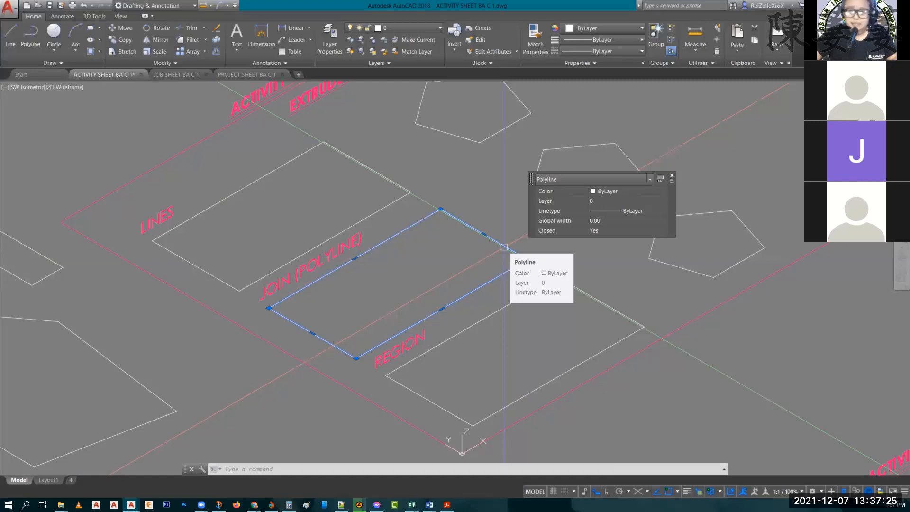
key("Escape")
key("Escape")
key("Escape")
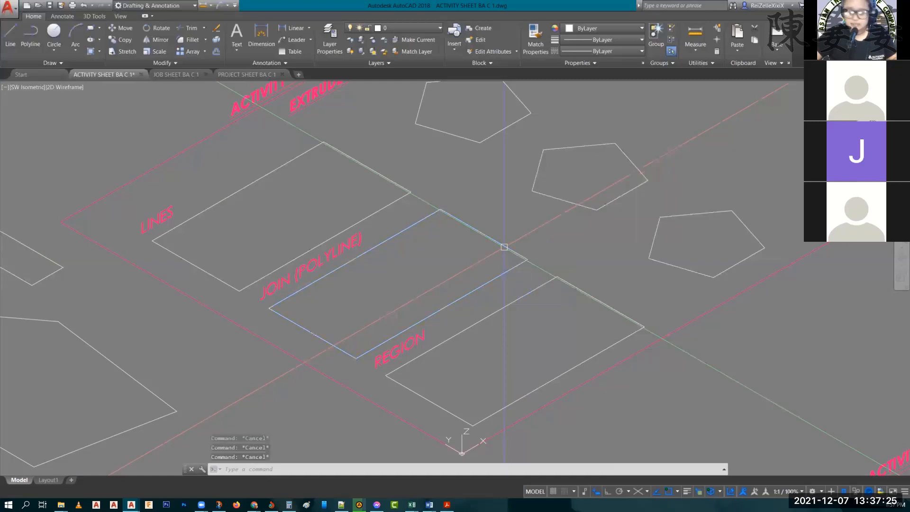
left_click(505, 248)
key("Return")
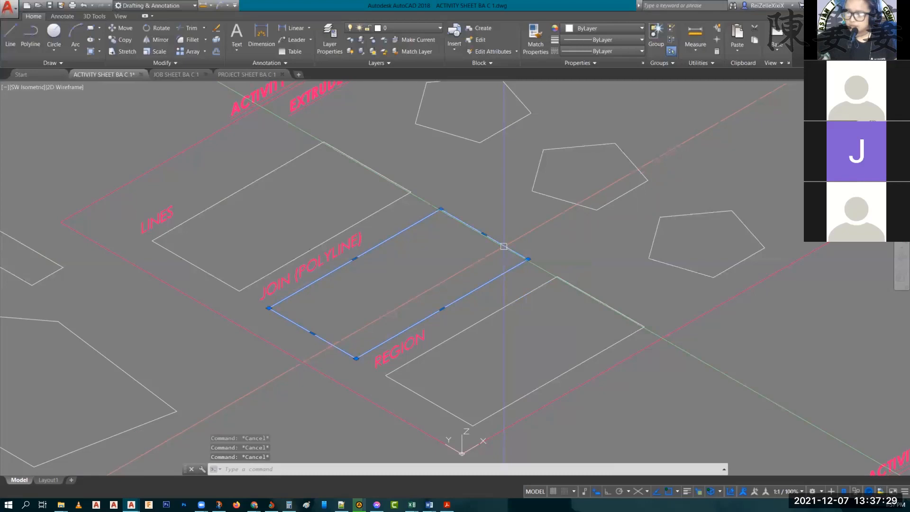
key("Escape")
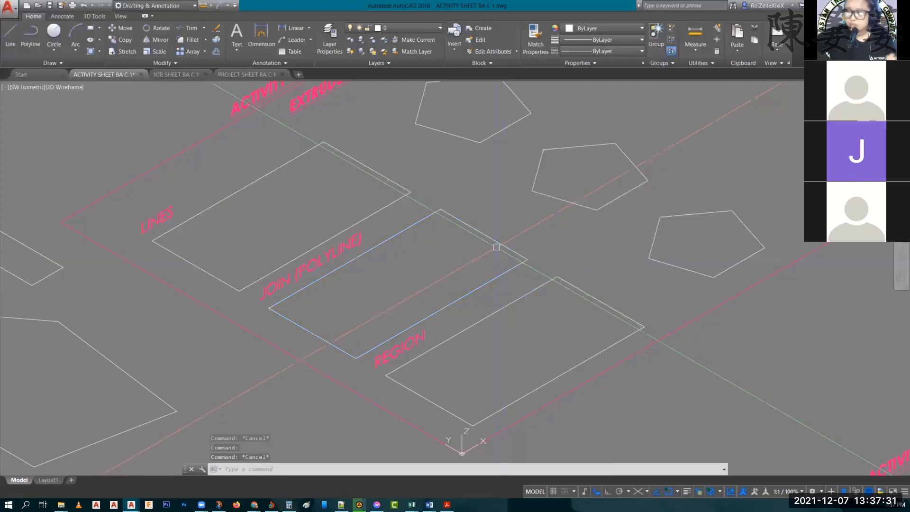
Step: Explode the JOIN (POLYLINE) rectangle into separate lines, check one edge's object type, and clear the selection
left_click(487, 236)
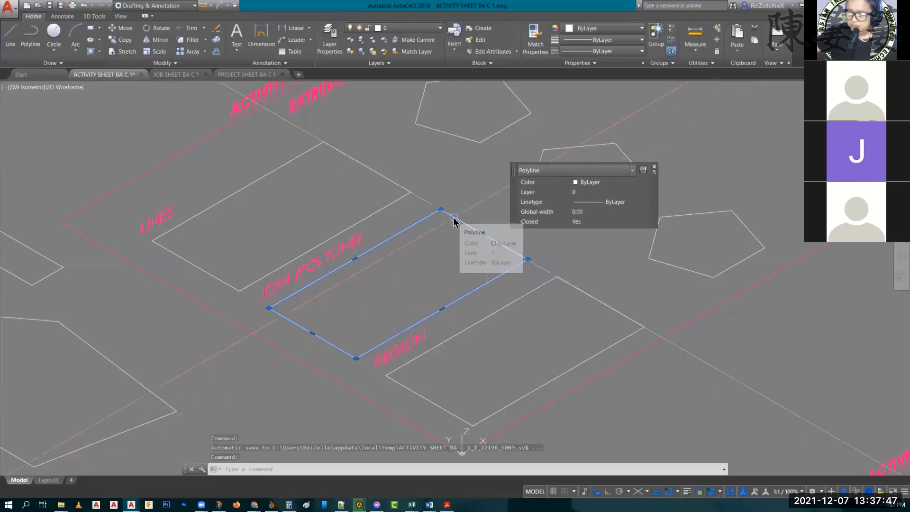
key("Return")
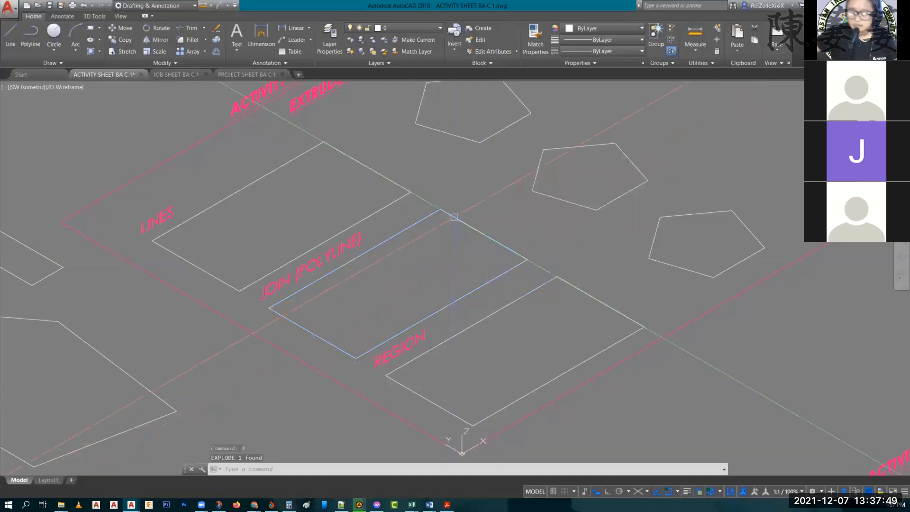
left_click(452, 218)
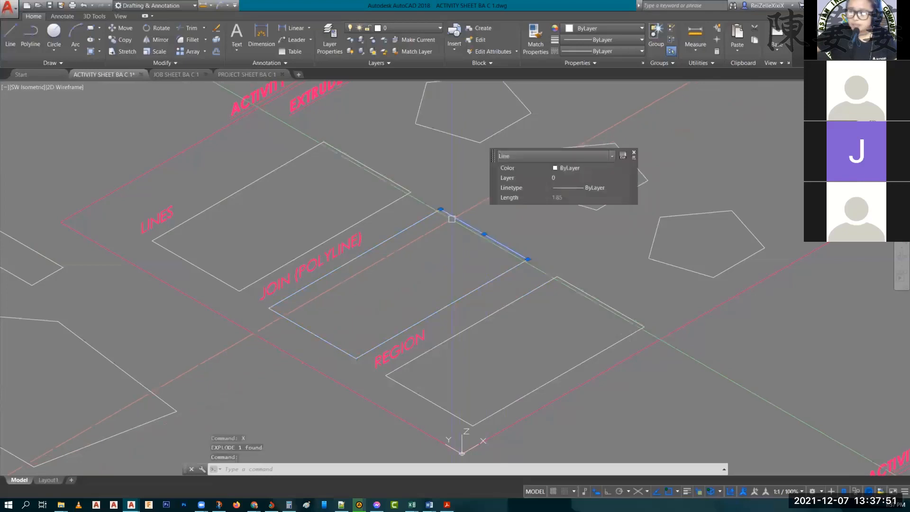
key("Escape")
key("Escape")
Step: Select the four exploded edges of the JOIN (POLYLINE) rectangle and join them back into a single polyline
left_click(429, 218)
left_click(454, 217)
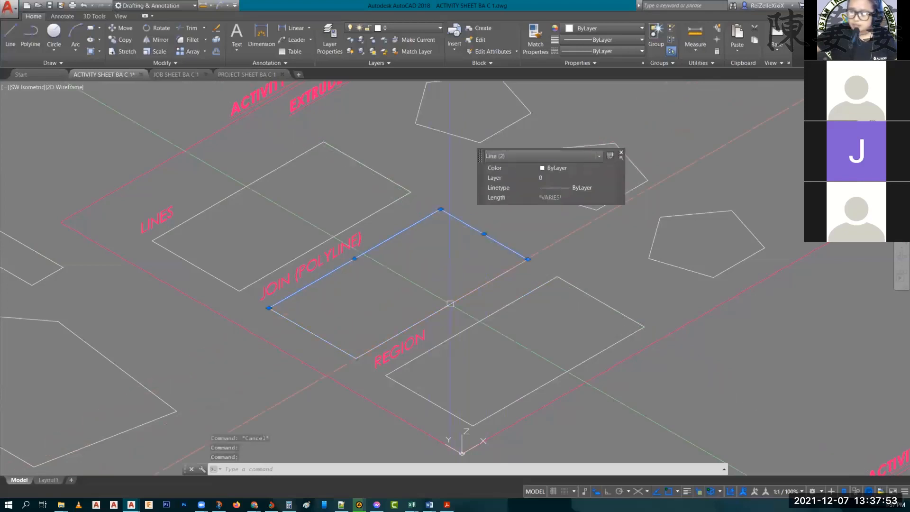
left_click(450, 304)
left_click(323, 338)
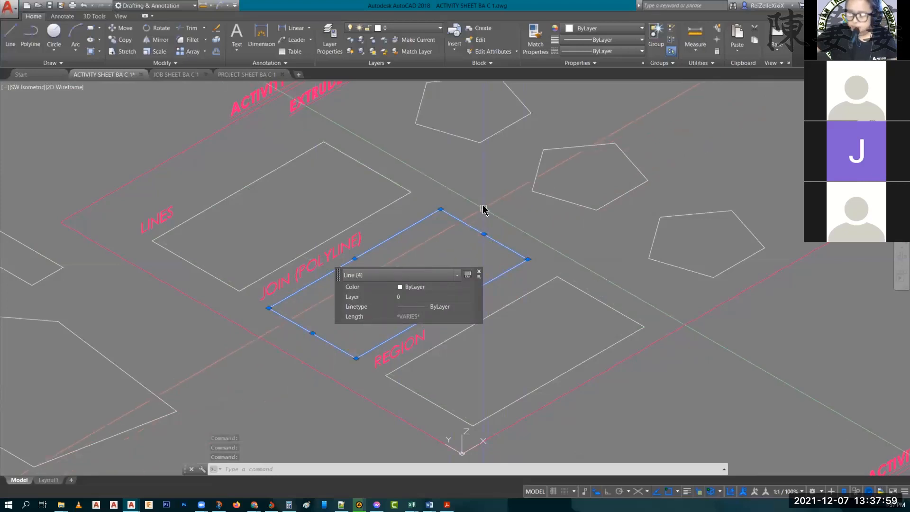
type("j")
key("Return")
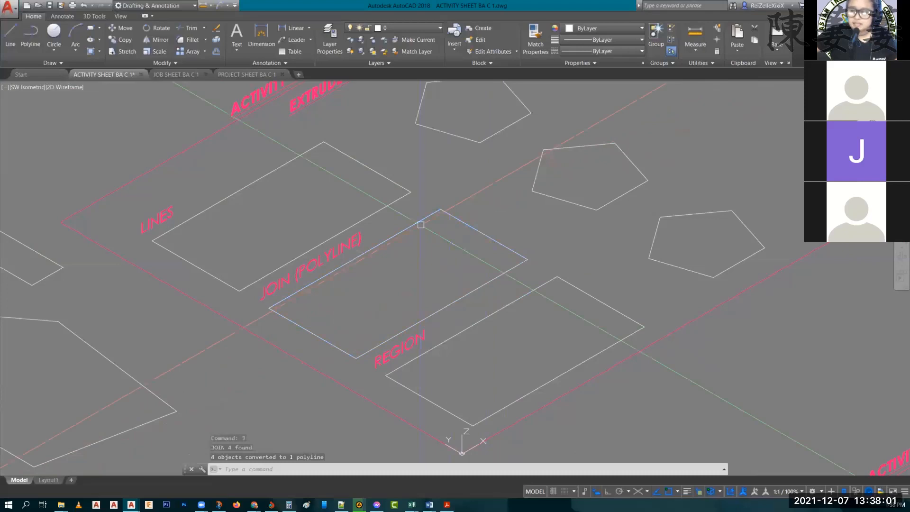
key("Escape")
key("Escape")
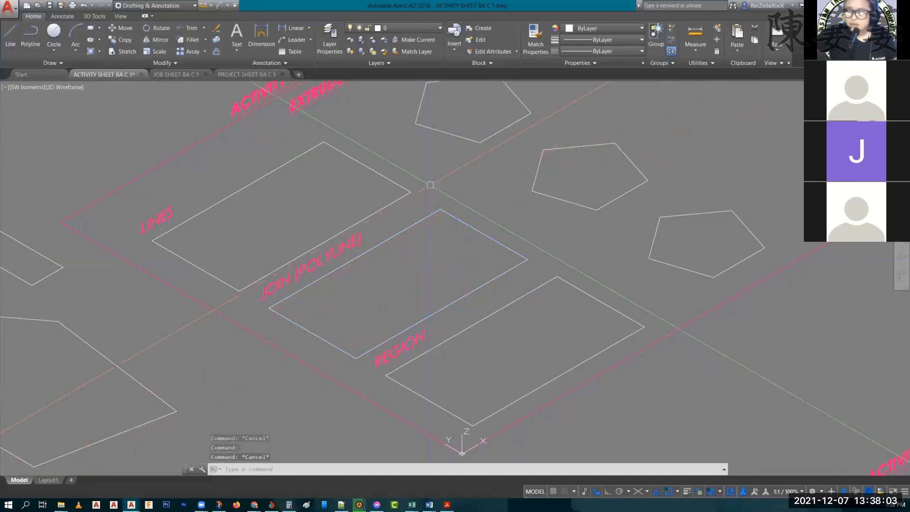
Step: Convert the four edges of the REGION rectangle into one region with the Region command
middle_click_drag(445, 329, 356, 301)
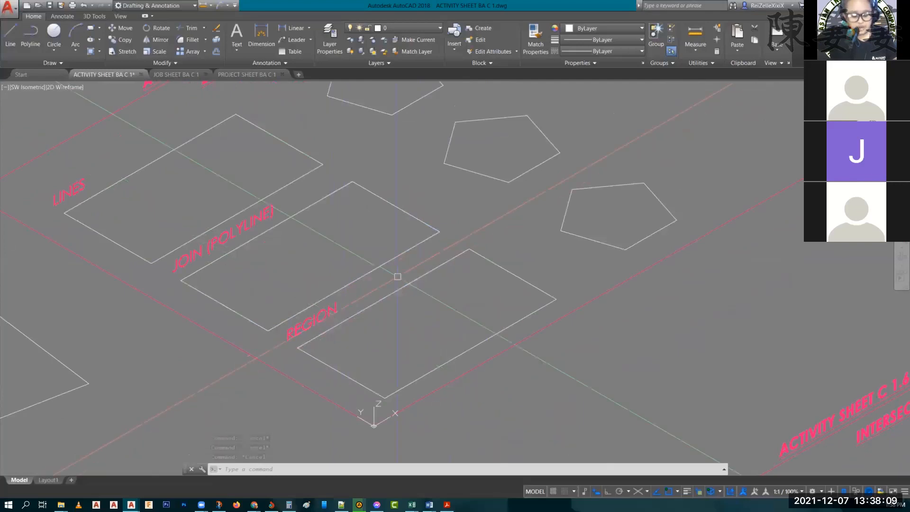
key("Escape")
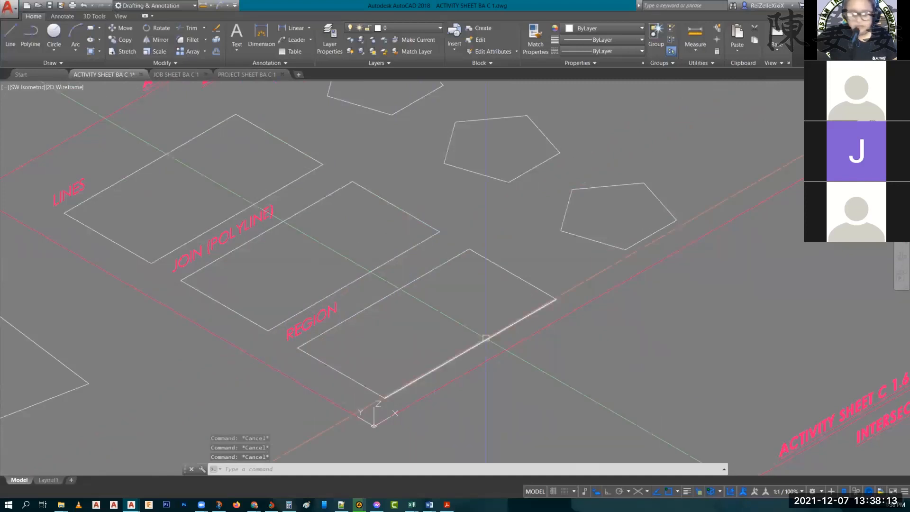
type("REG")
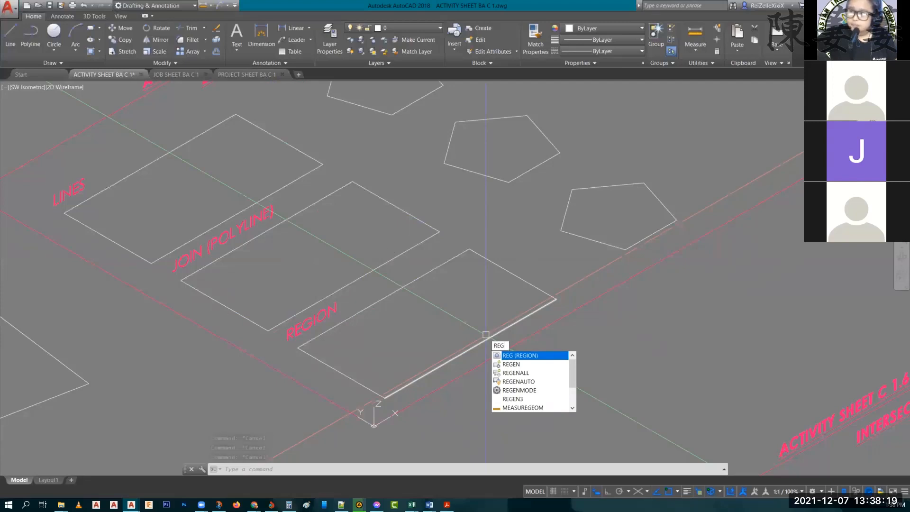
key("Return")
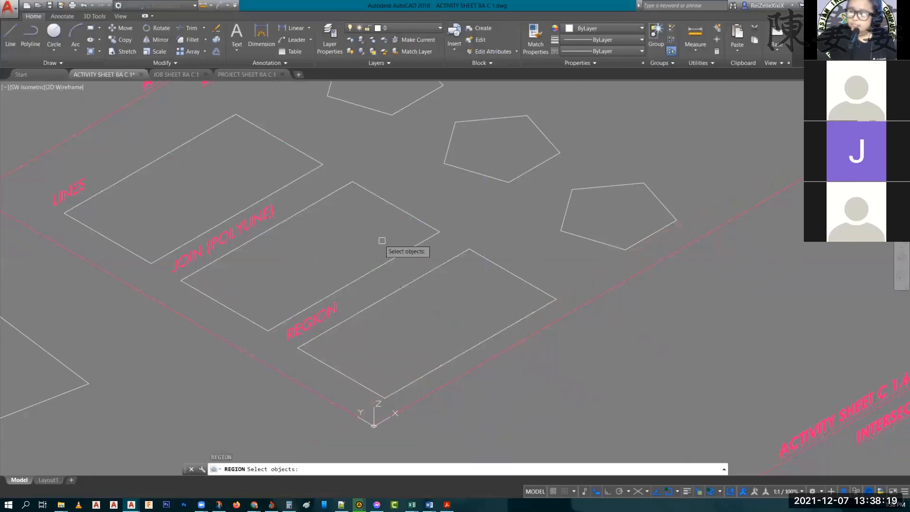
left_click(416, 278)
left_click(327, 365)
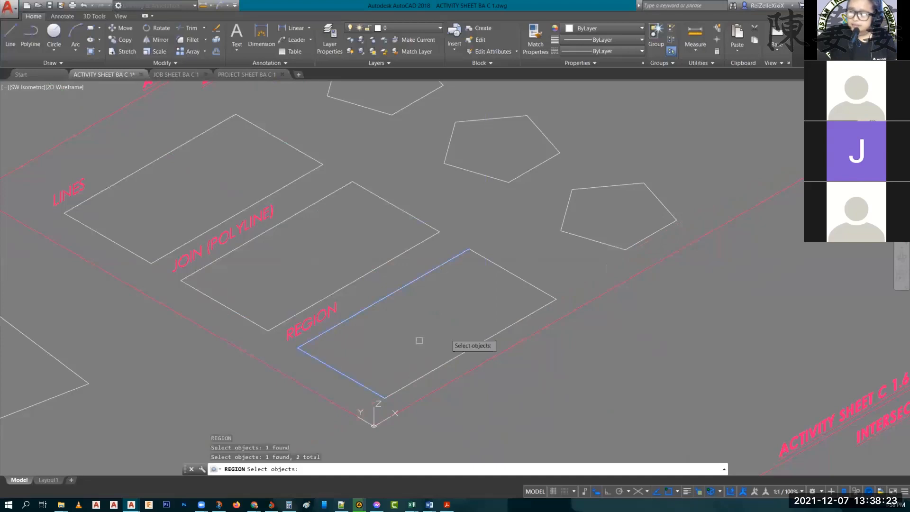
left_click(474, 347)
left_click(522, 279)
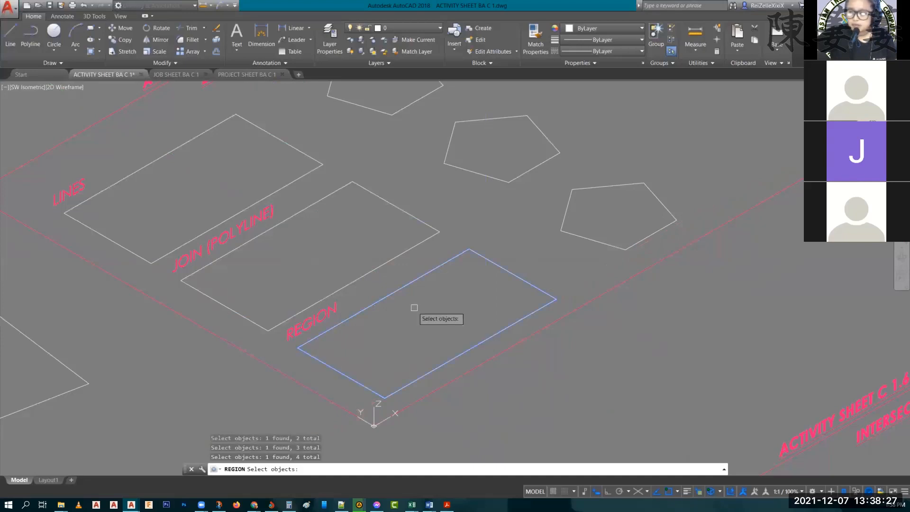
key("Return")
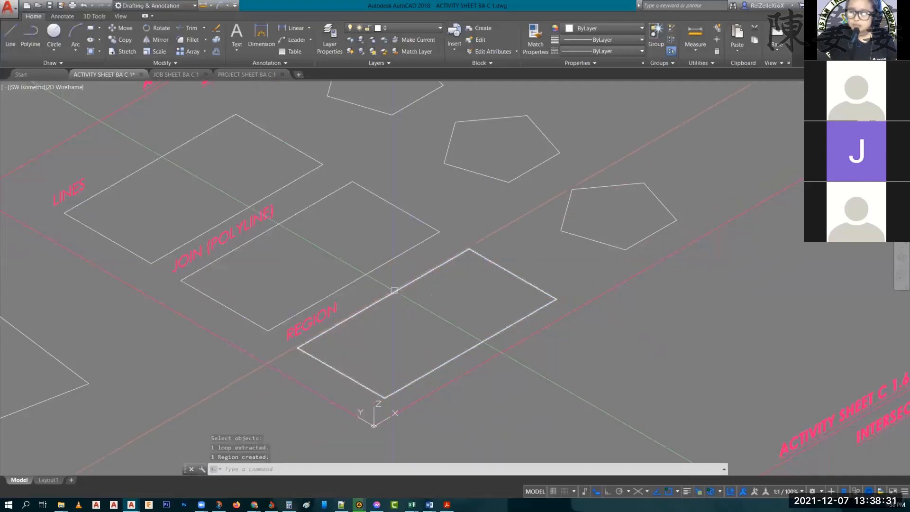
Step: Check the object type of the REGION rectangle and clear the selection
left_click(394, 290)
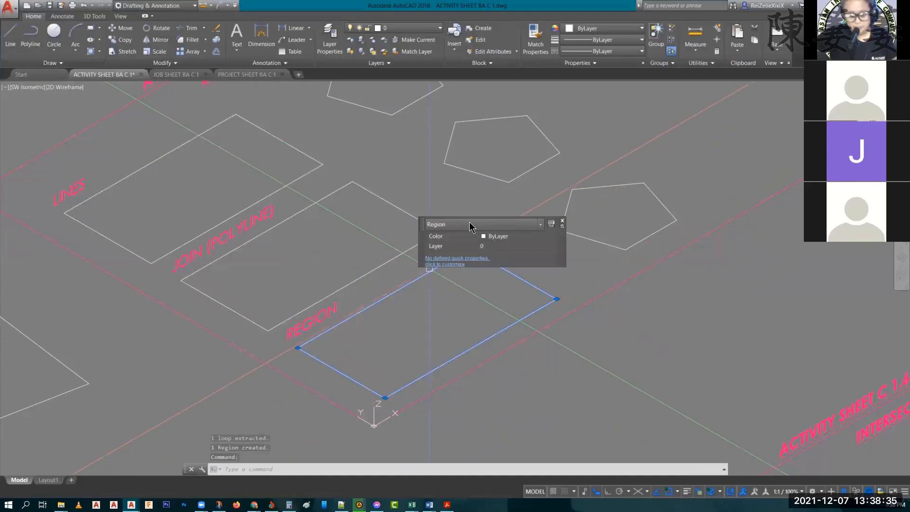
key("Escape")
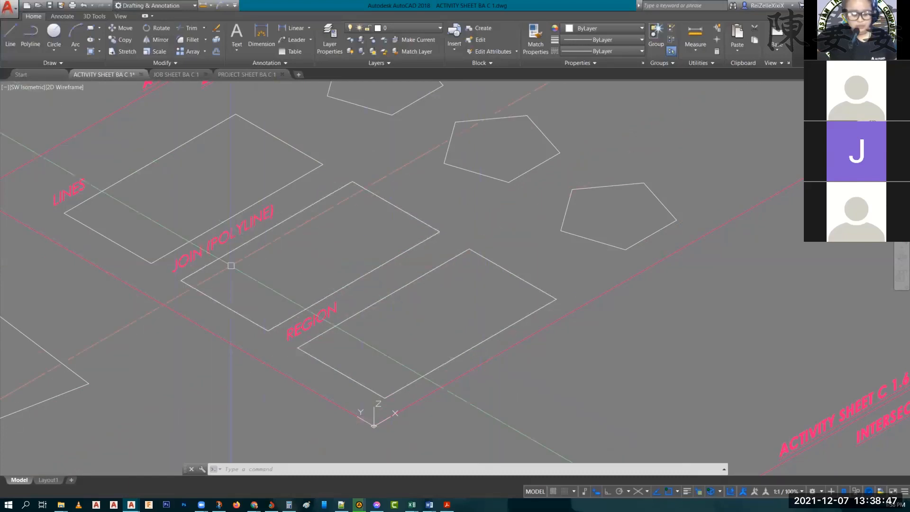
key("Escape")
key("Escape")
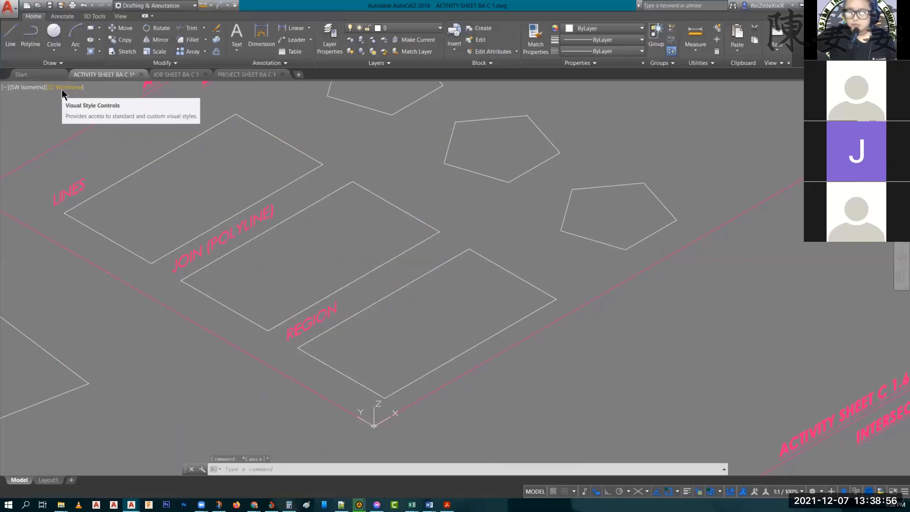
key("Escape")
key("Escape")
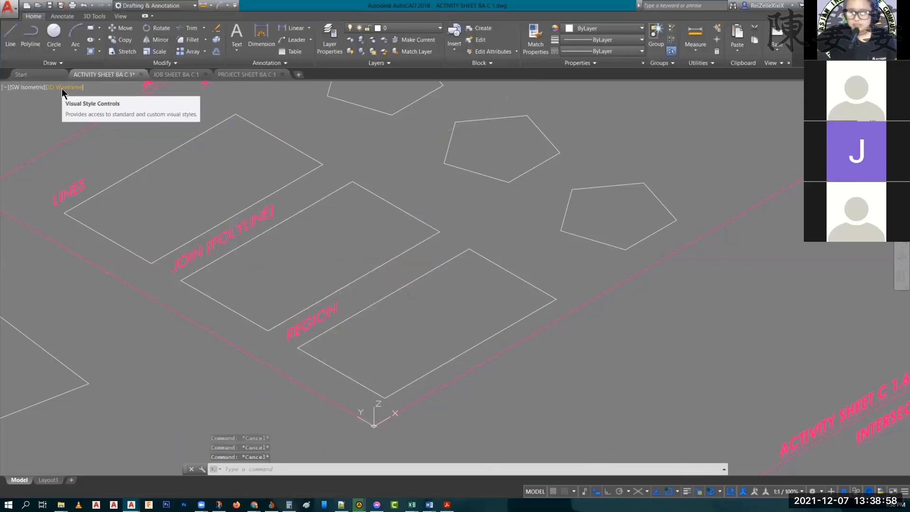
Step: Switch the viewport's visual style from 2D Wireframe to Conceptual so closed faces appear shaded
left_click(64, 89)
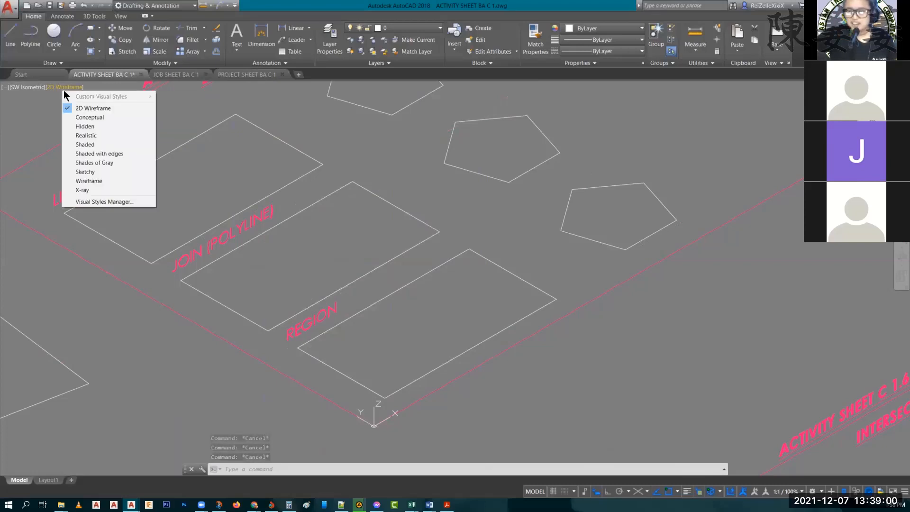
left_click(85, 118)
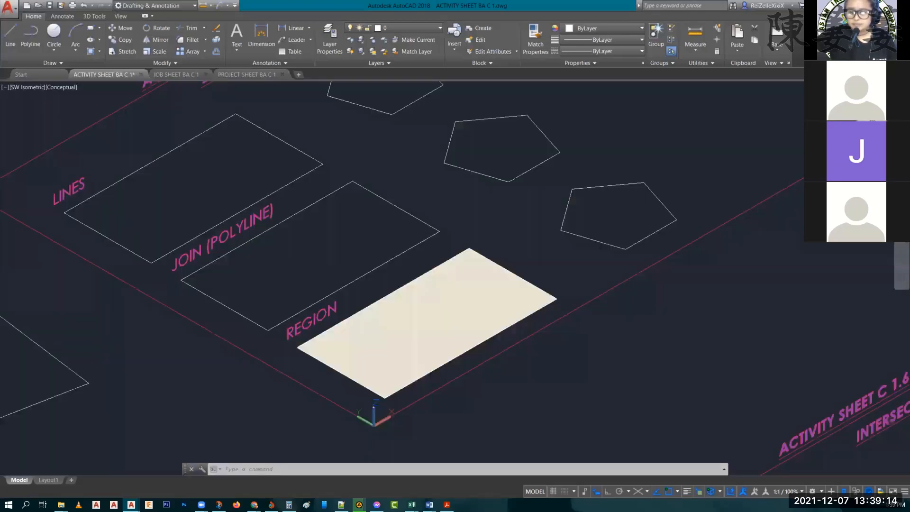
middle_click_drag(138, 224, 181, 237)
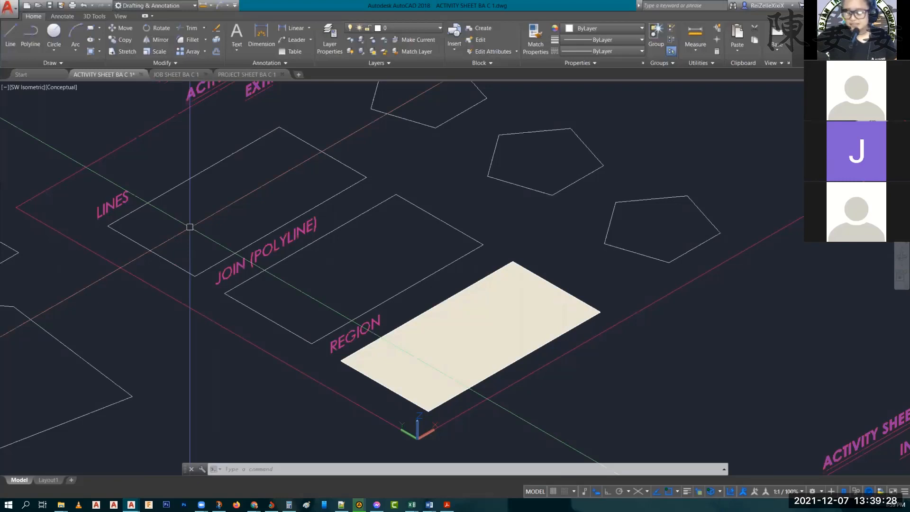
middle_click_drag(356, 171, 369, 146)
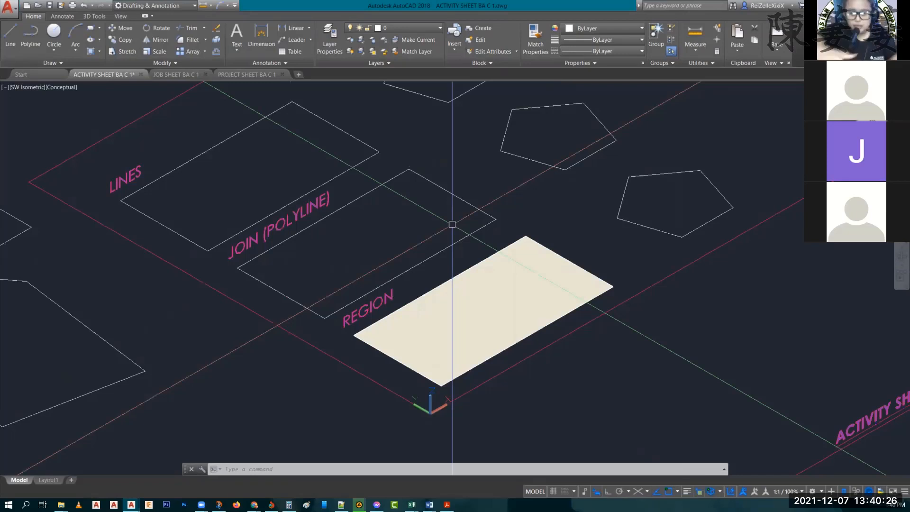
key("Escape")
key("Escape")
key("Escape")
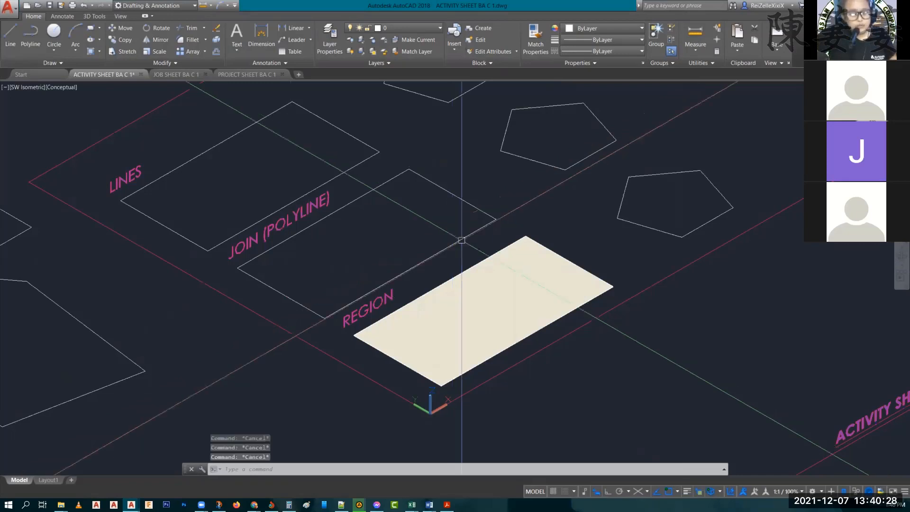
Step: Check the object type of the shaded REGION rectangle and clear the selection
left_click(439, 288)
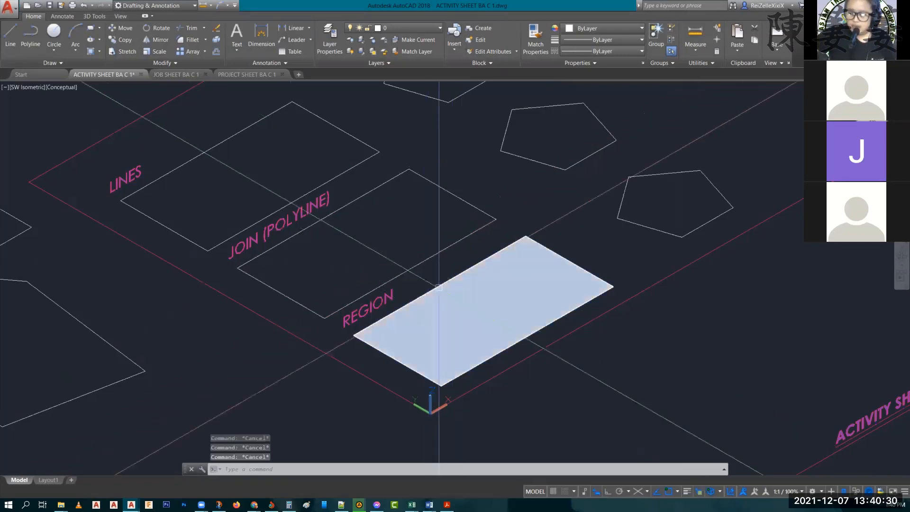
left_click(439, 287)
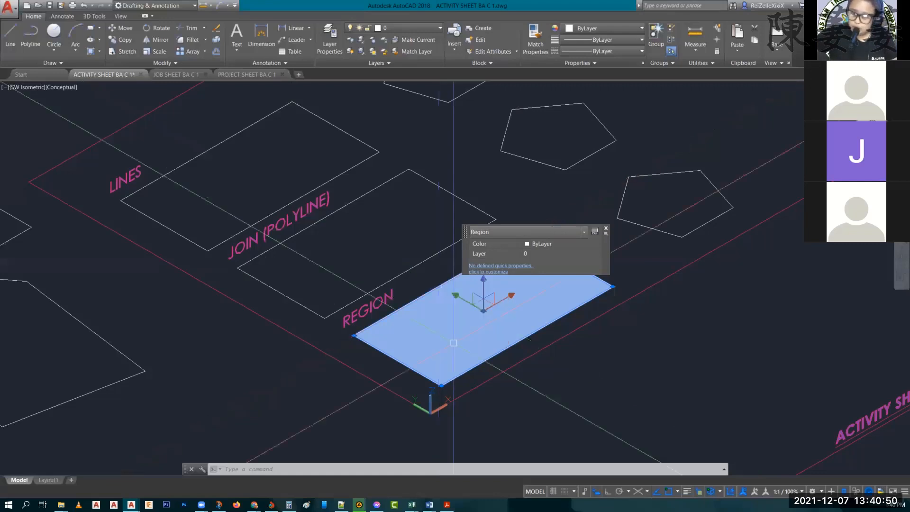
key("Escape")
key("Escape")
key("Escape")
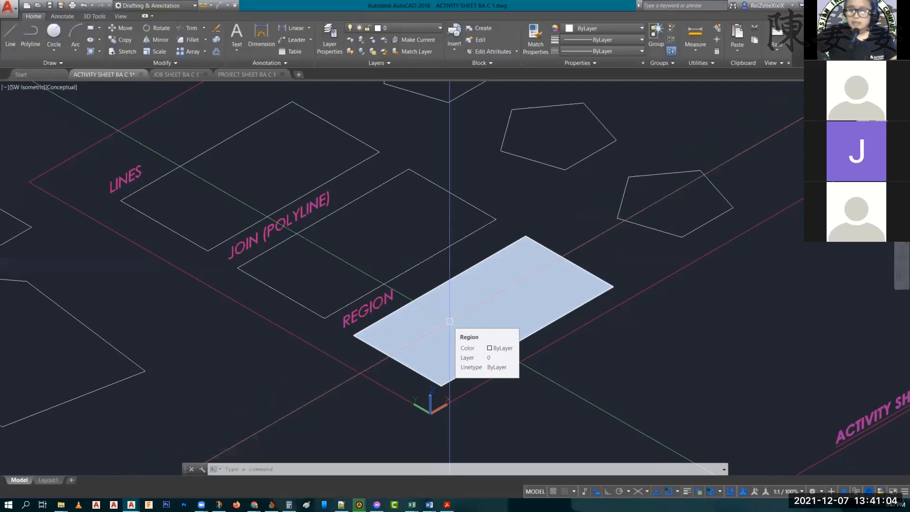
key("Escape")
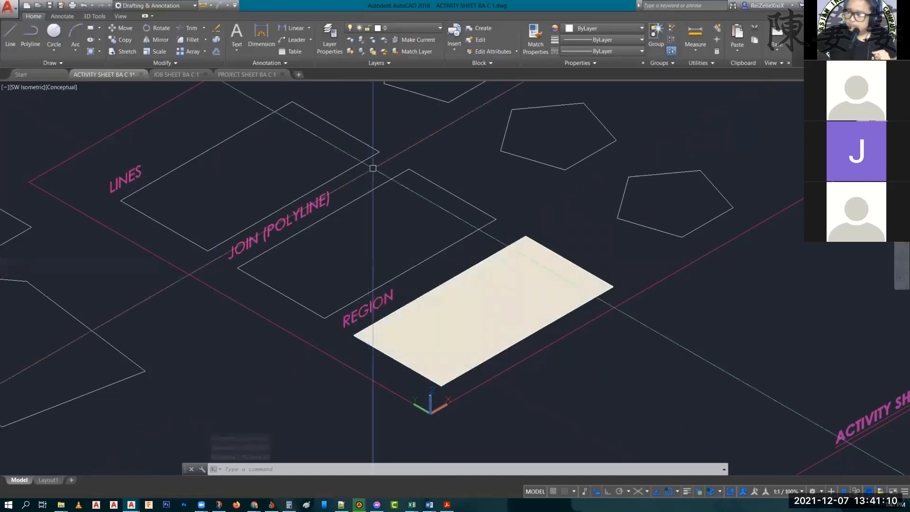
Step: Select the five edges of the middle pentagon and join them into a single polyline
middle_click_drag(373, 167, 318, 300)
key("Escape")
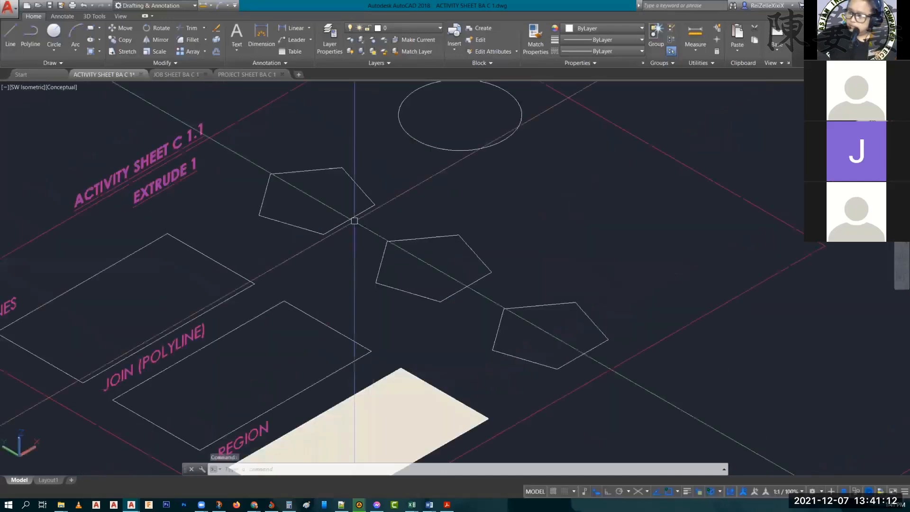
key("Escape")
key("Escape")
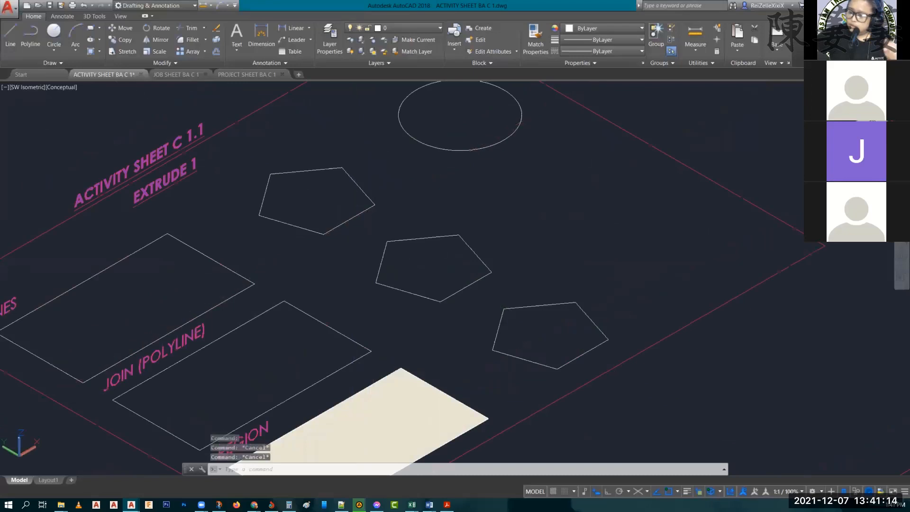
middle_click_drag(104, 326, 182, 285)
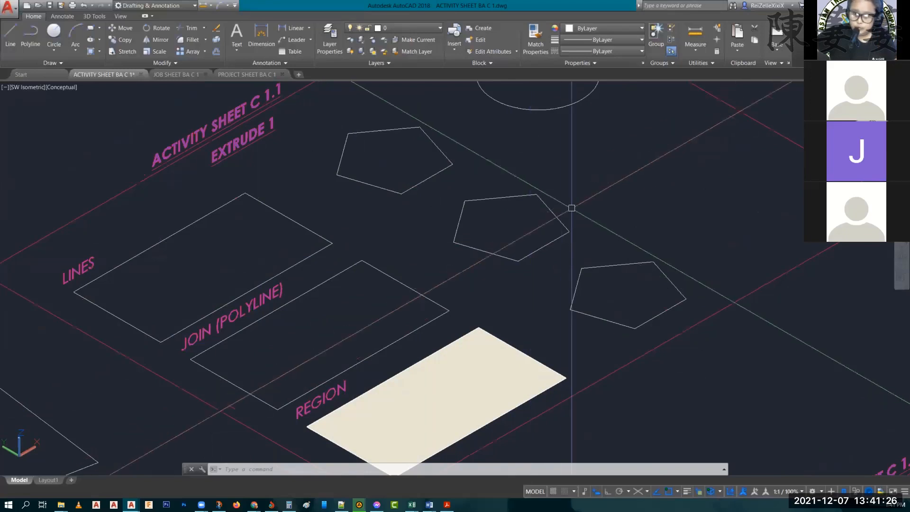
left_click(586, 219)
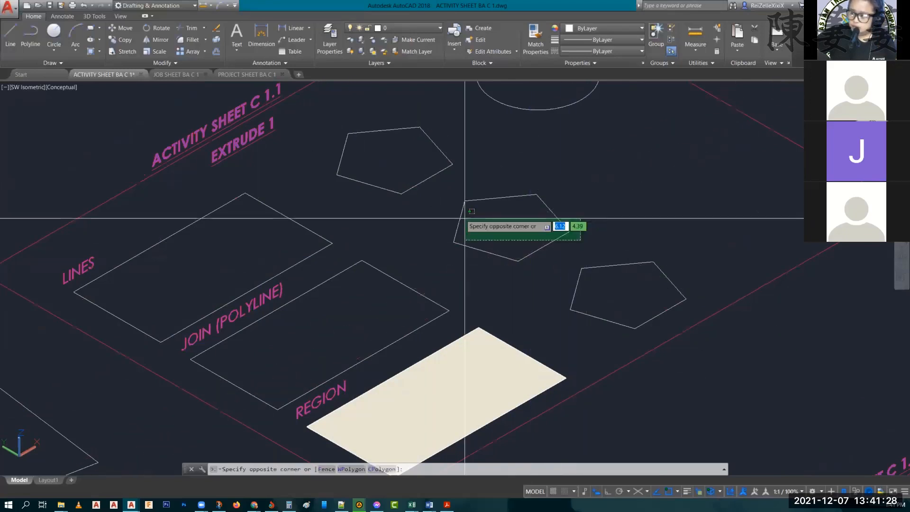
left_click(453, 193)
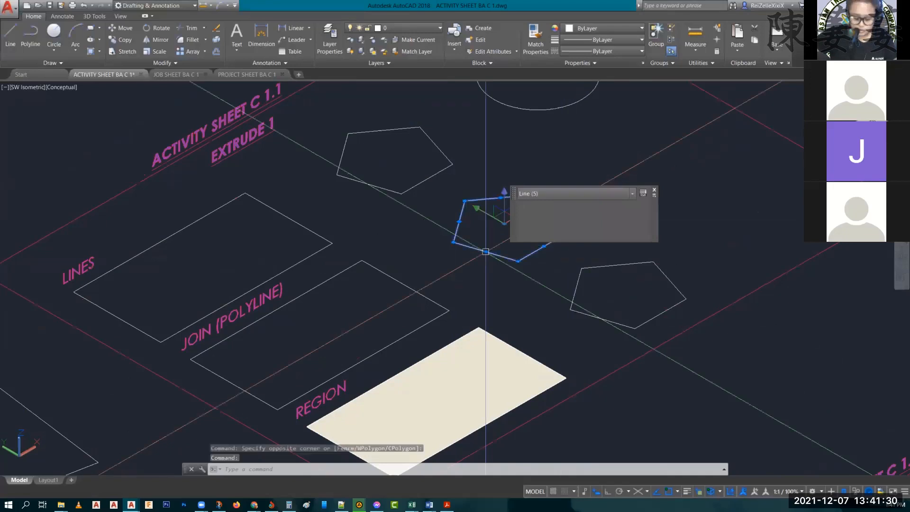
left_click(486, 256)
type("j")
key("Return")
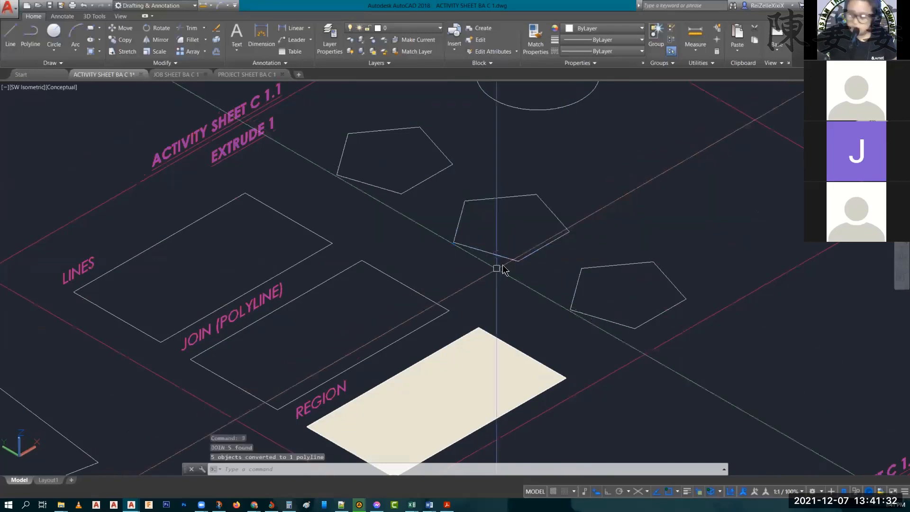
Step: Convert the five edges of the pentagon beyond the REGION rectangle into one region with the Region command
type("reg")
key("Return")
left_click(558, 256)
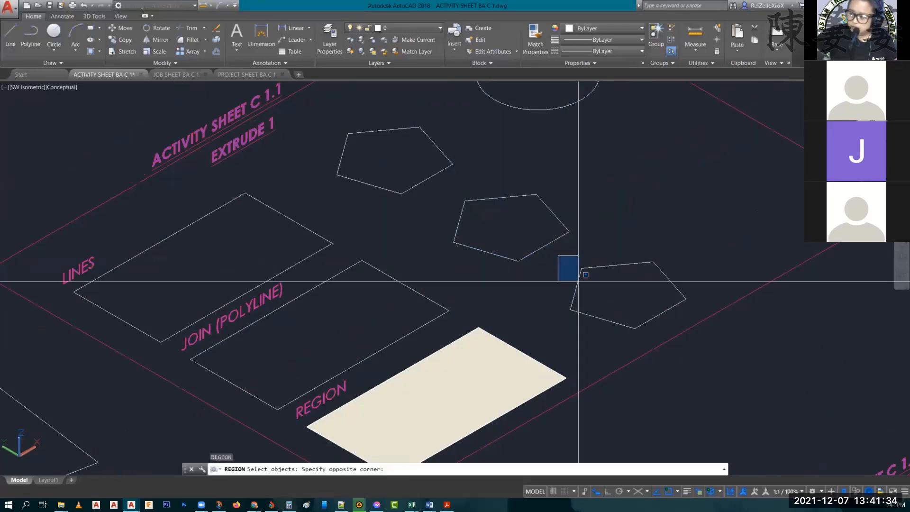
left_click(737, 345)
key("Return")
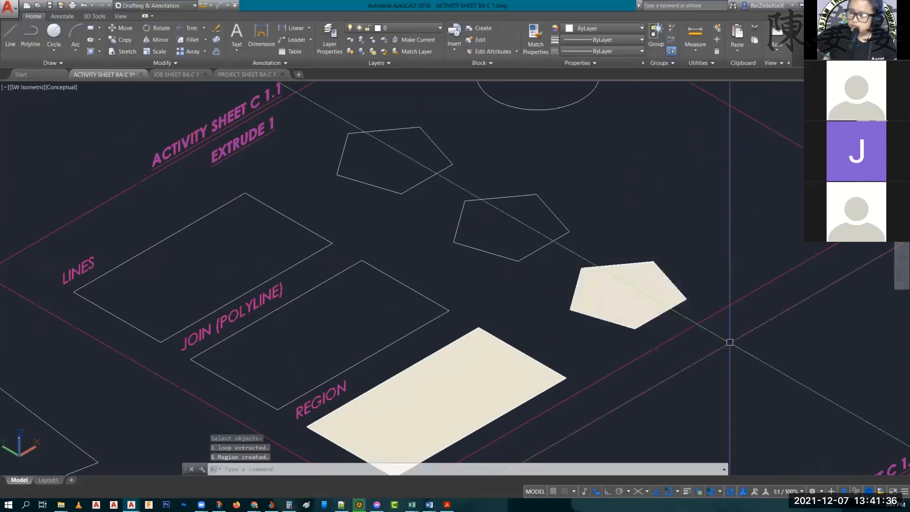
key("Escape")
key("Escape")
Step: Check the properties of the circle in Activity Sheet C 1.1 and clear the selection
middle_click_drag(605, 192, 627, 252)
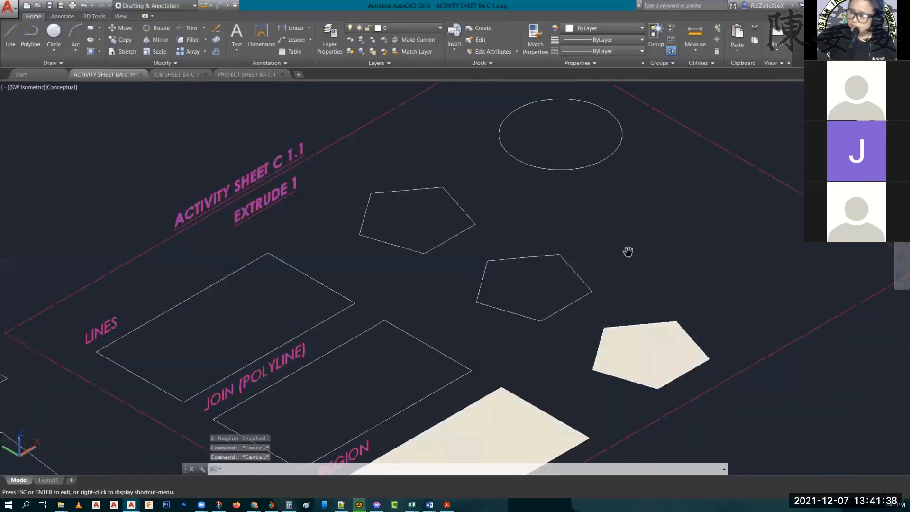
left_click(565, 168)
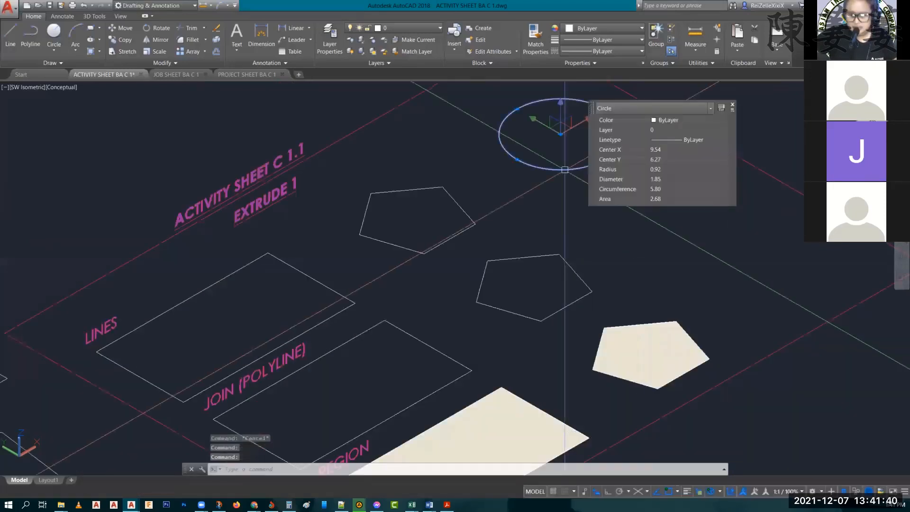
key("Escape")
key("Escape")
key("Escape")
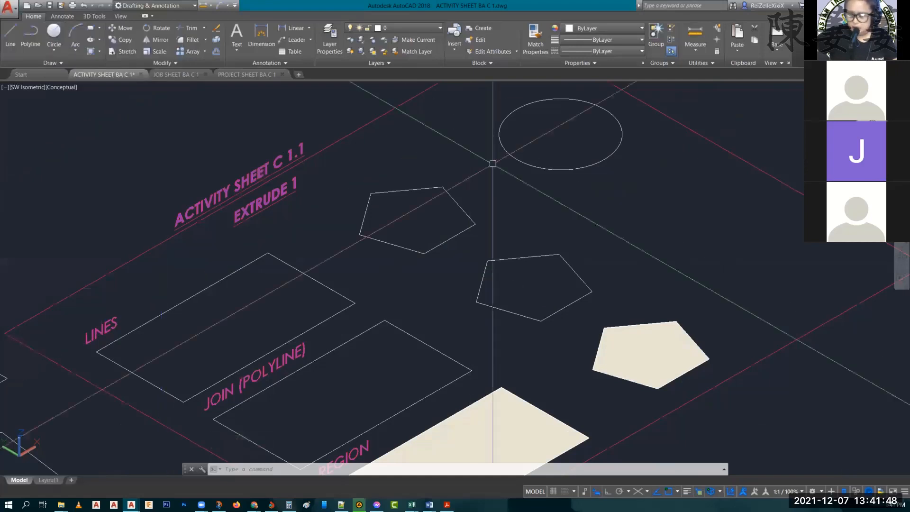
key("Escape")
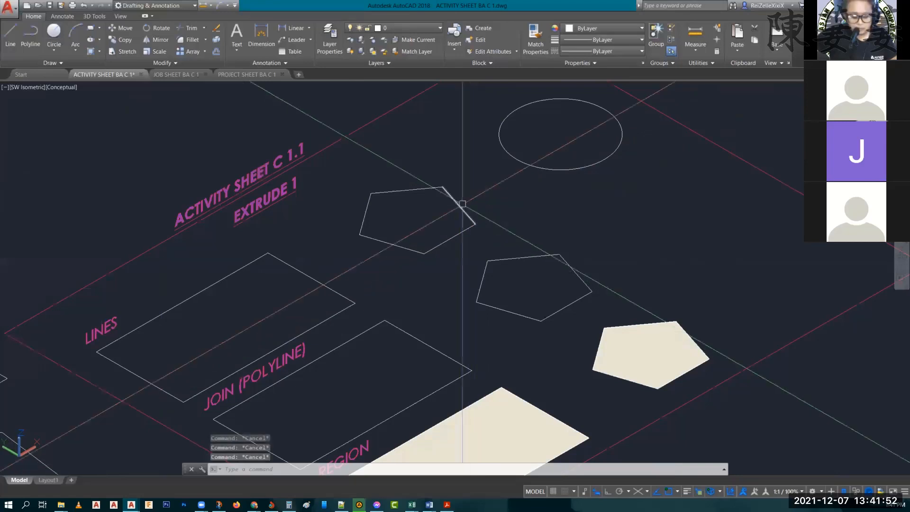
Step: Try converting the circle into a region with the Region command and undo the conversion
type("reg")
key("Return")
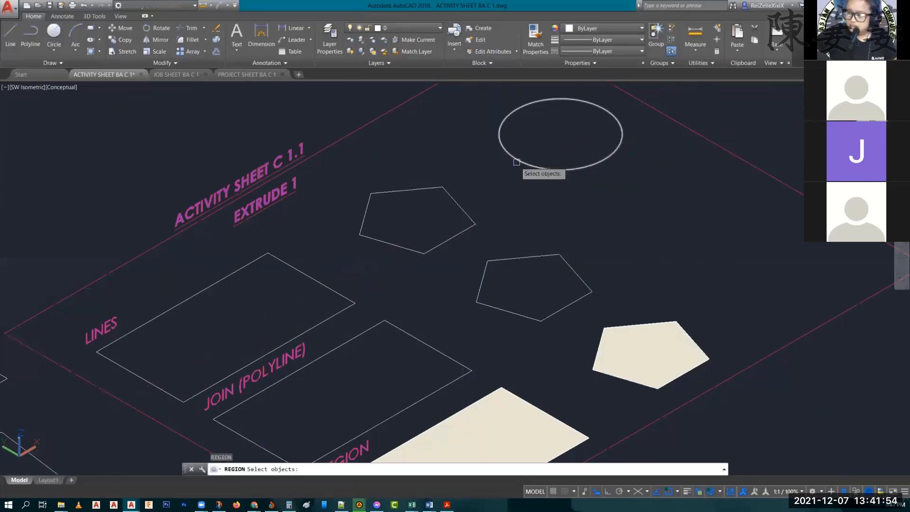
left_click(518, 164)
key("Return")
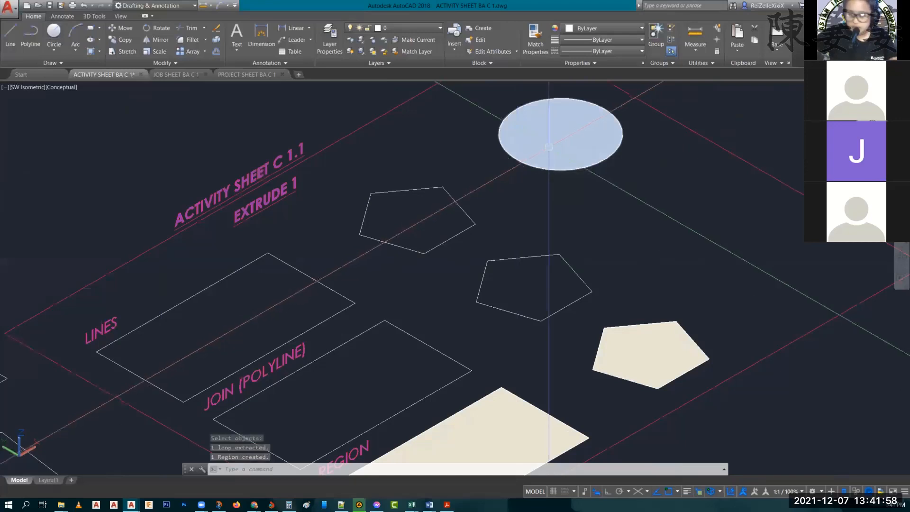
key("ctrl+z")
key("Escape")
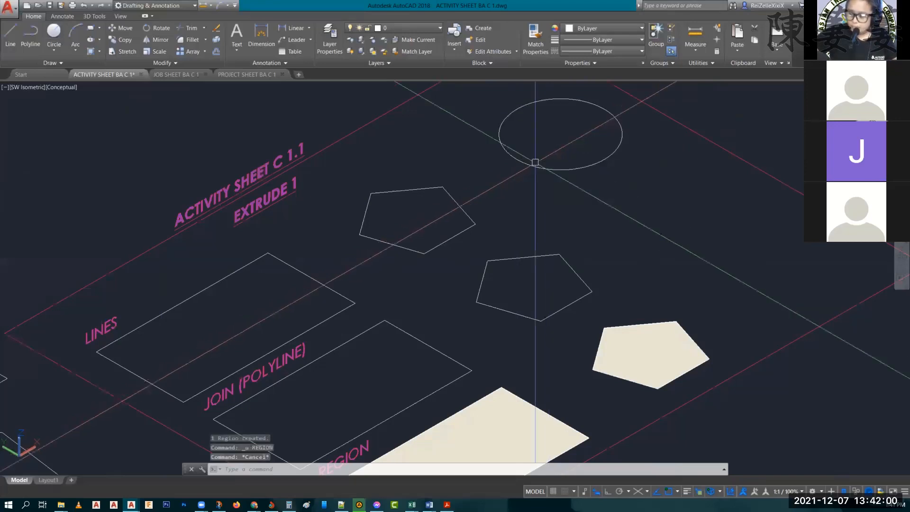
key("Escape")
scroll(490, 223, "down", 2)
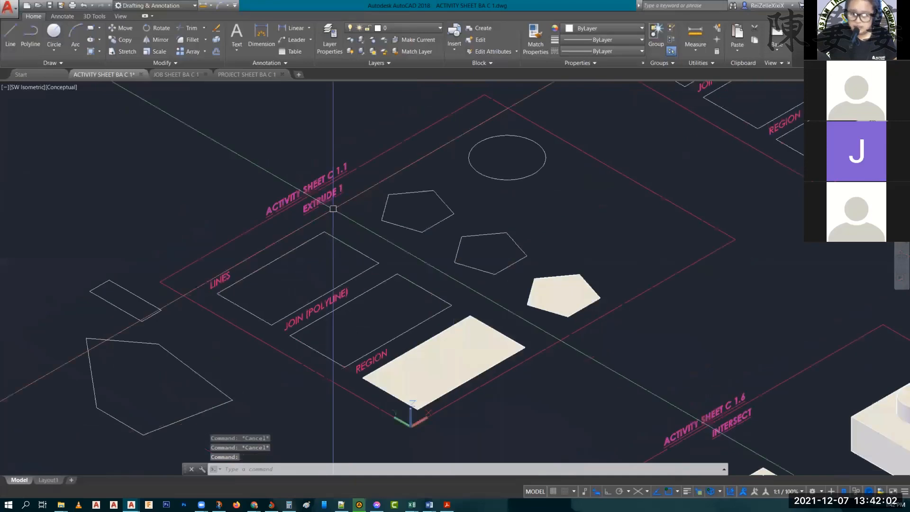
scroll(328, 205, "up", 3)
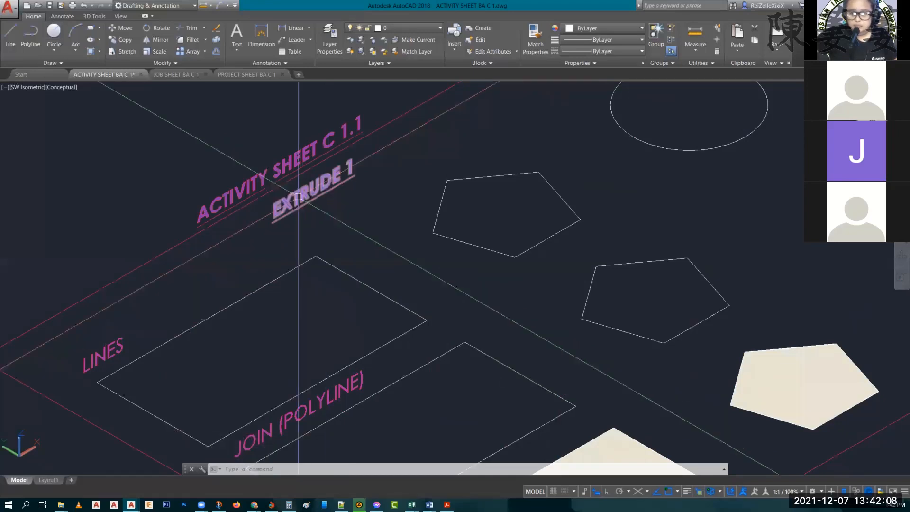
scroll(298, 197, "down", 2)
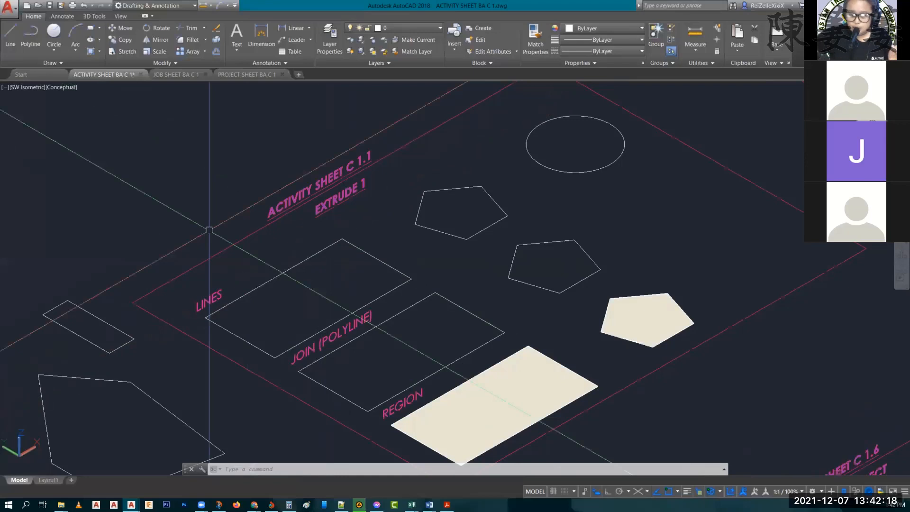
type("EXT")
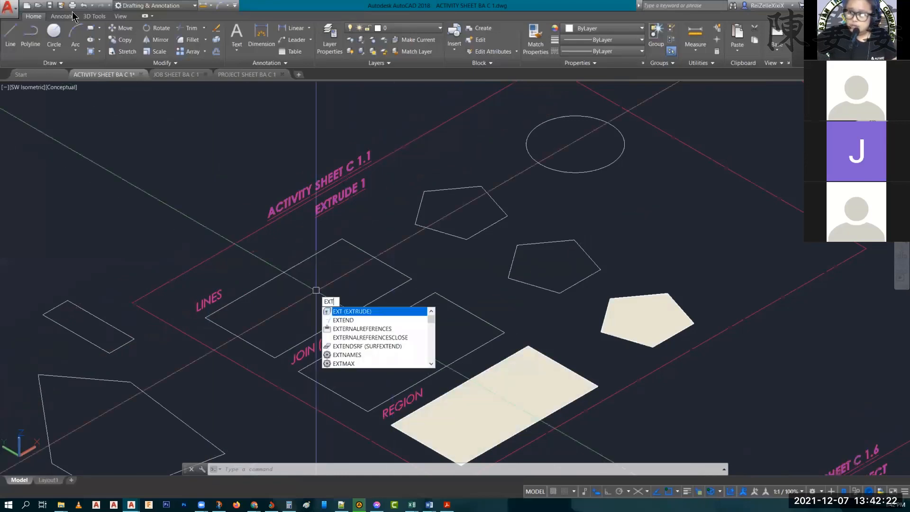
key("Escape")
Step: Bring up the 3D modelling tools and start the Extrude command
left_click(95, 19)
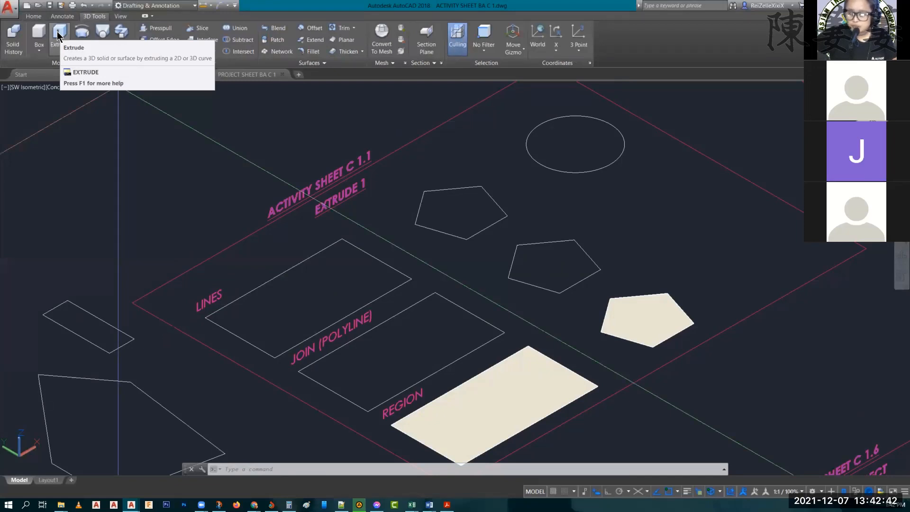
key("Escape")
key("Escape")
key("Escape")
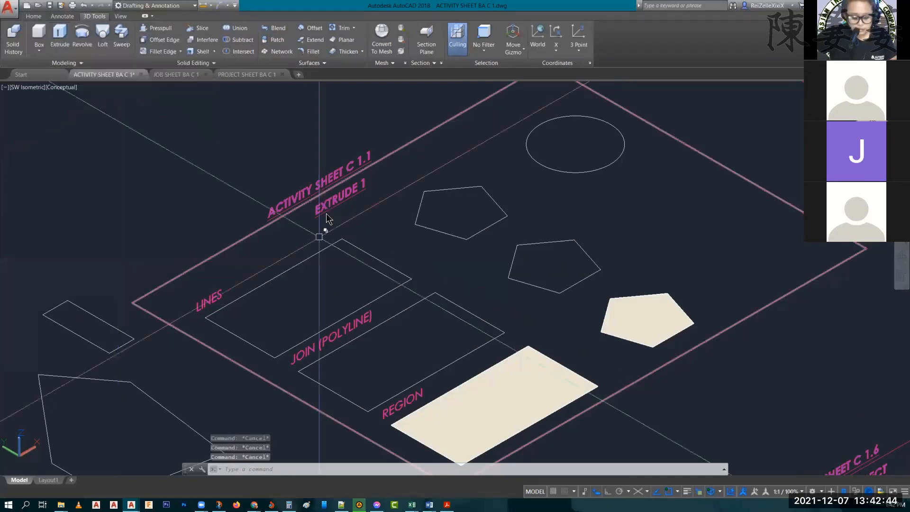
type("EXT")
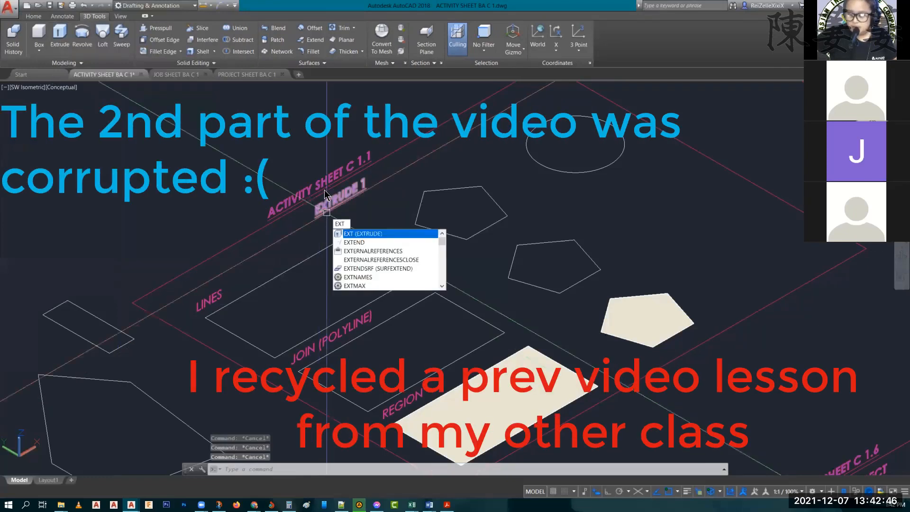
key("Return")
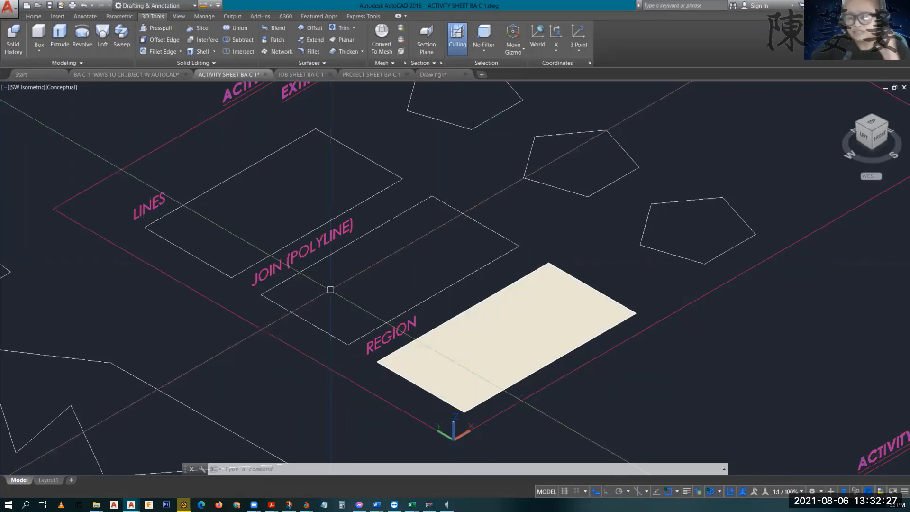
Step: Check the object types of the JOIN (POLYLINE) and REGION rectangles, clear the selection and inspect the region up close
left_click(346, 245)
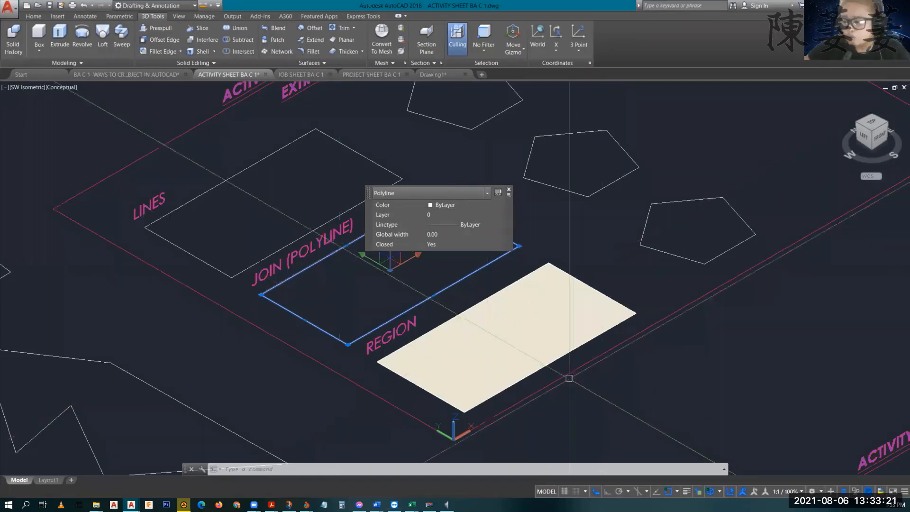
left_click(513, 340)
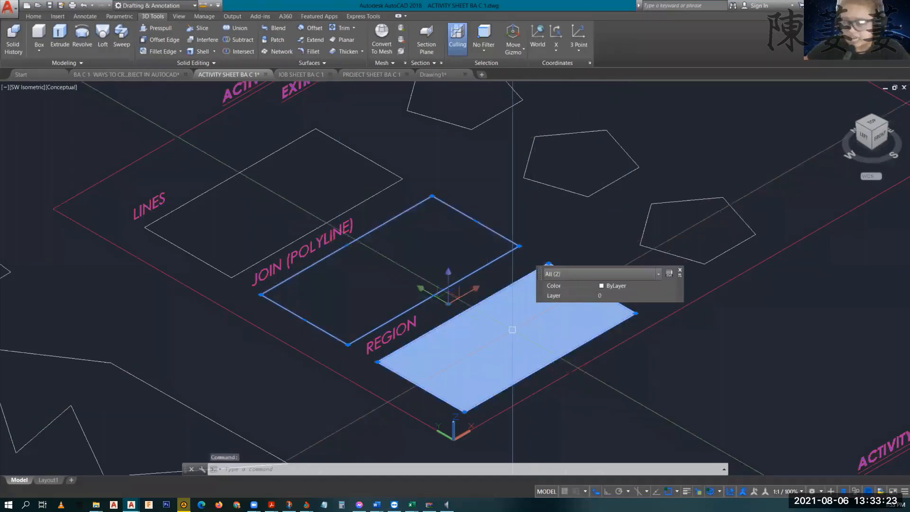
key("Escape")
key("Escape")
key("Escape")
scroll(480, 336, "up", 3)
scroll(484, 336, "up", 2)
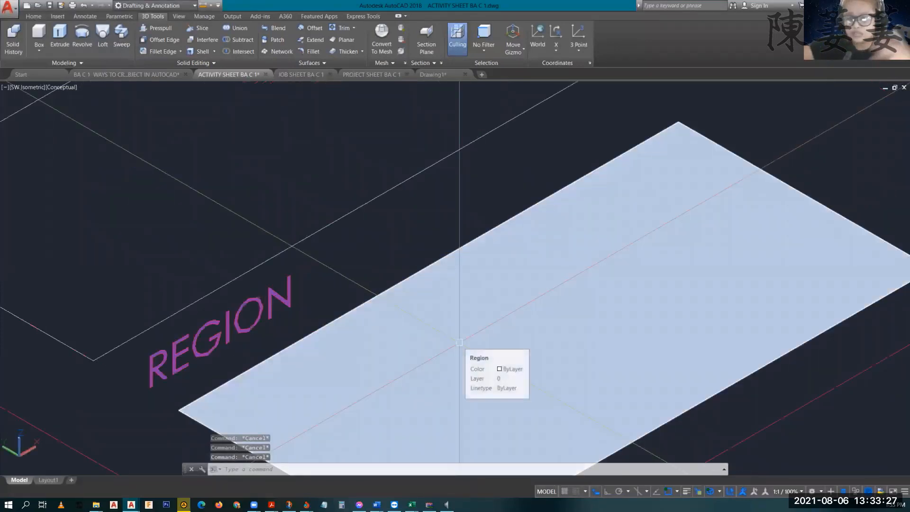
Step: Extrude the LINES, JOIN (POLYLINE) and REGION rectangles in Activity Sheet C 1.1 together to a height of 2
scroll(335, 216, "down", 2)
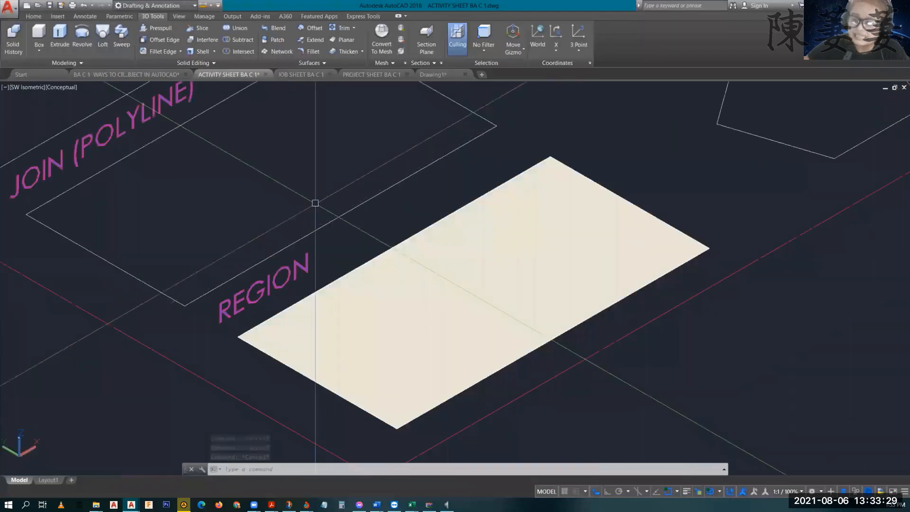
middle_click_drag(315, 203, 416, 279)
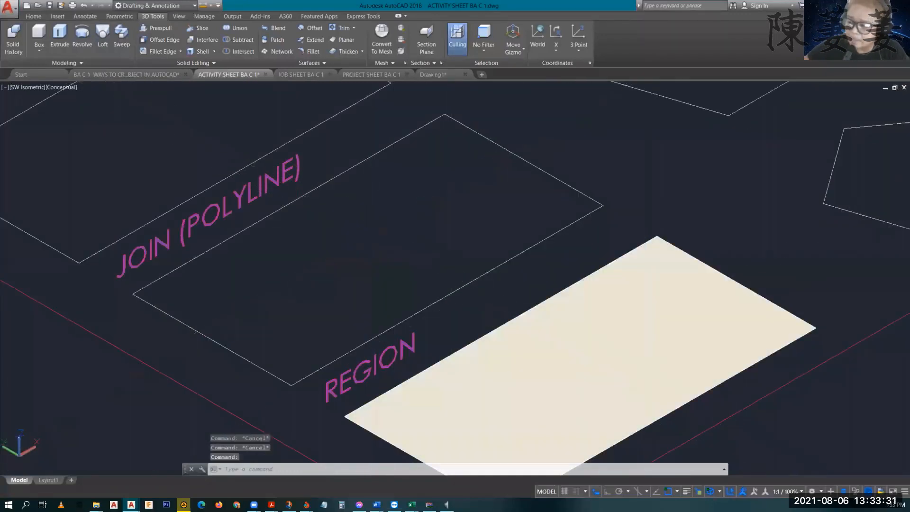
middle_click_drag(572, 379, 507, 284)
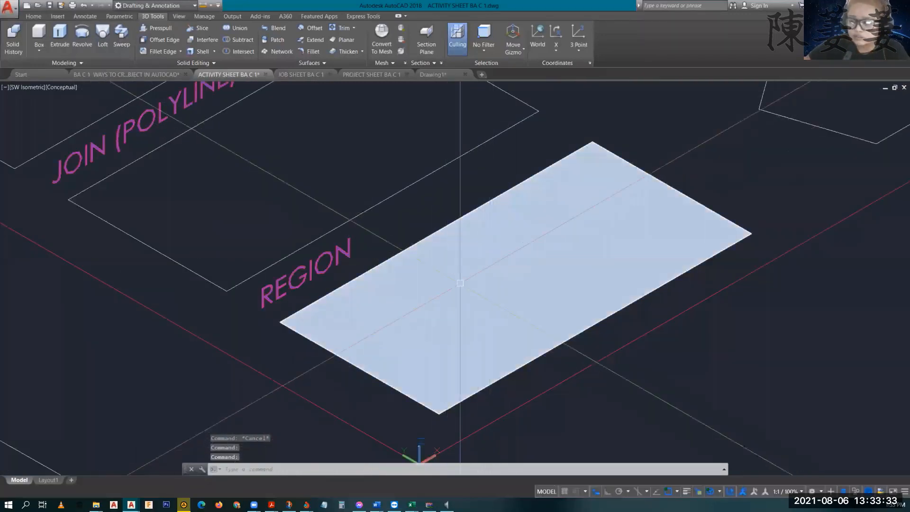
scroll(472, 285, "down", 2)
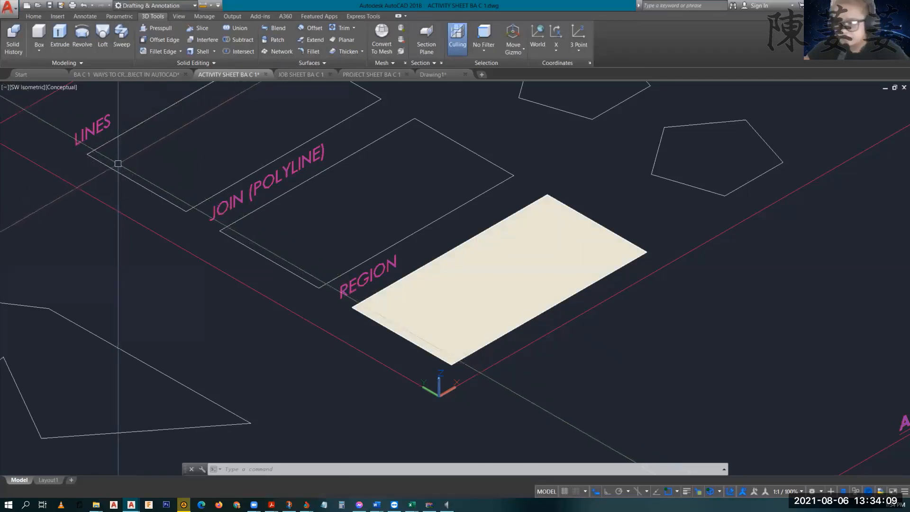
scroll(248, 185, "down", 2)
middle_click_drag(240, 163, 294, 221)
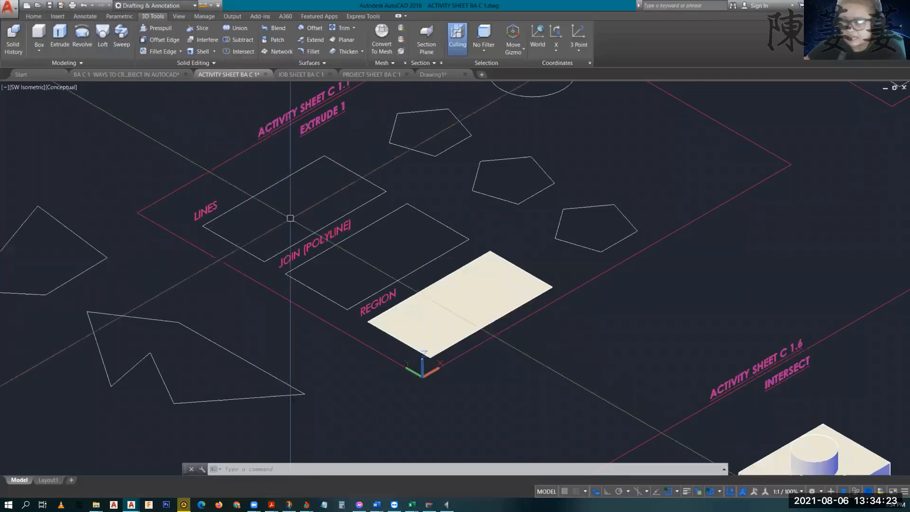
left_click(59, 38)
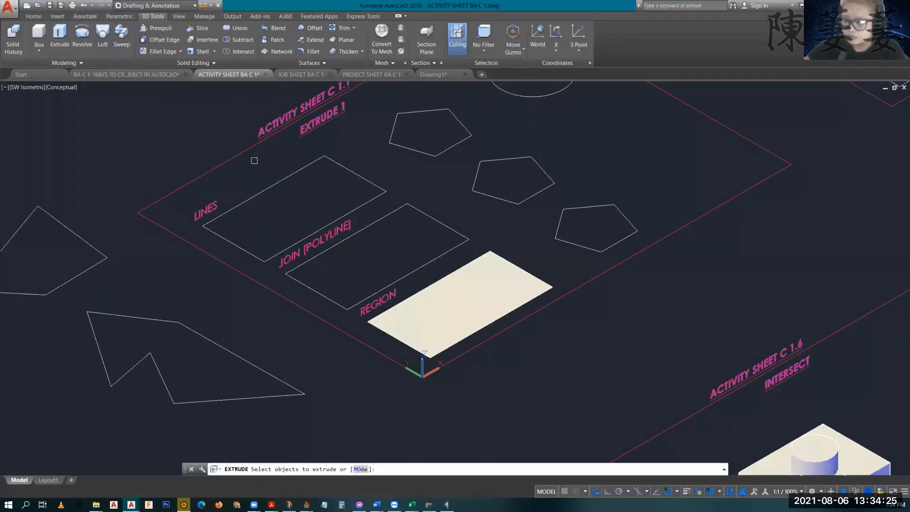
left_click(257, 193)
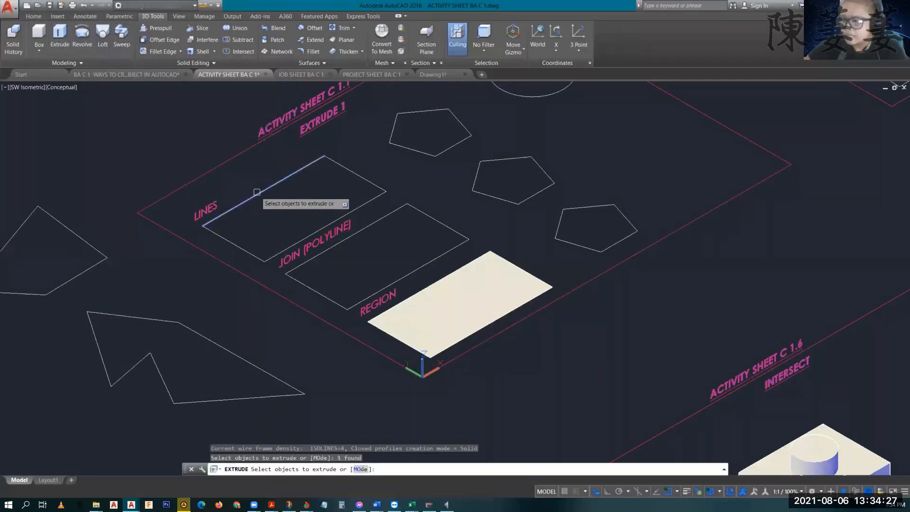
left_click(242, 247)
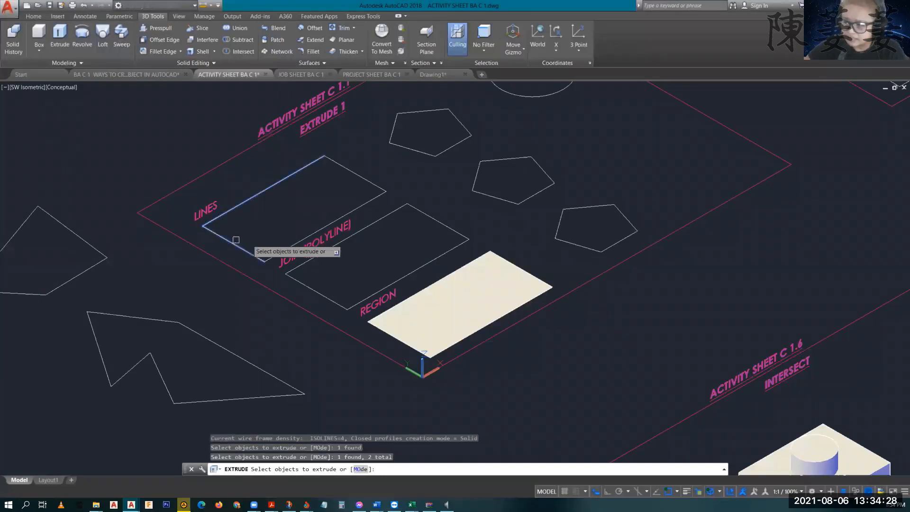
left_click(335, 217)
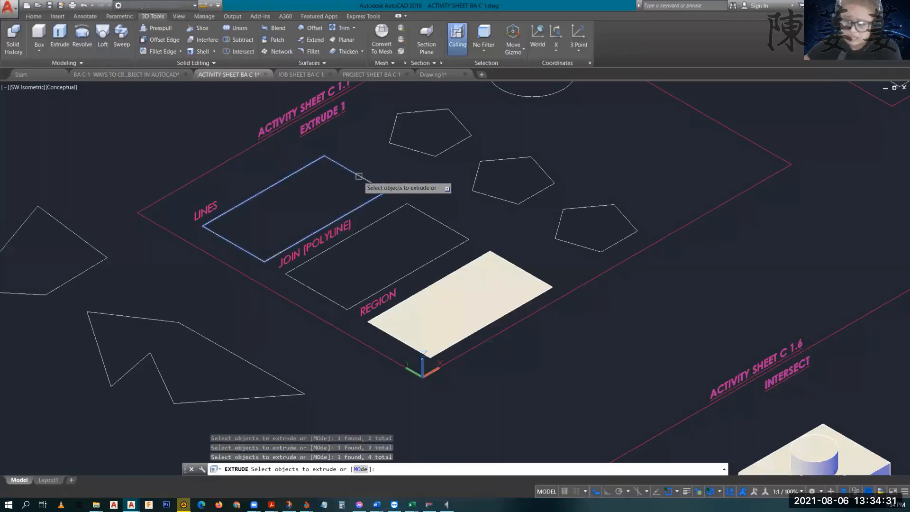
left_click(374, 222)
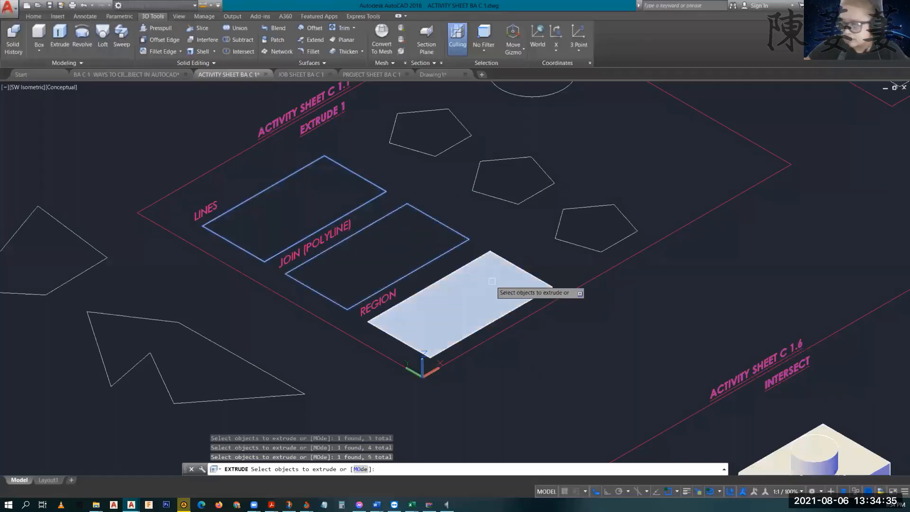
left_click(503, 308)
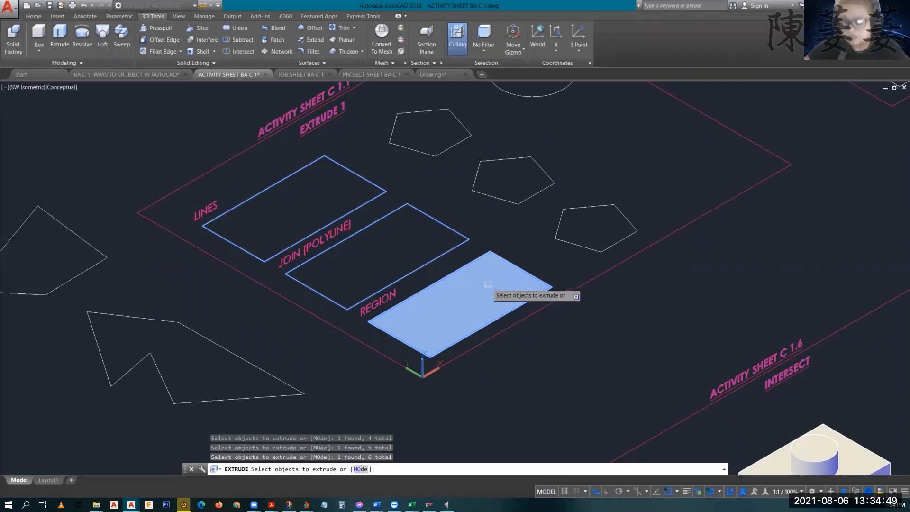
key("Return")
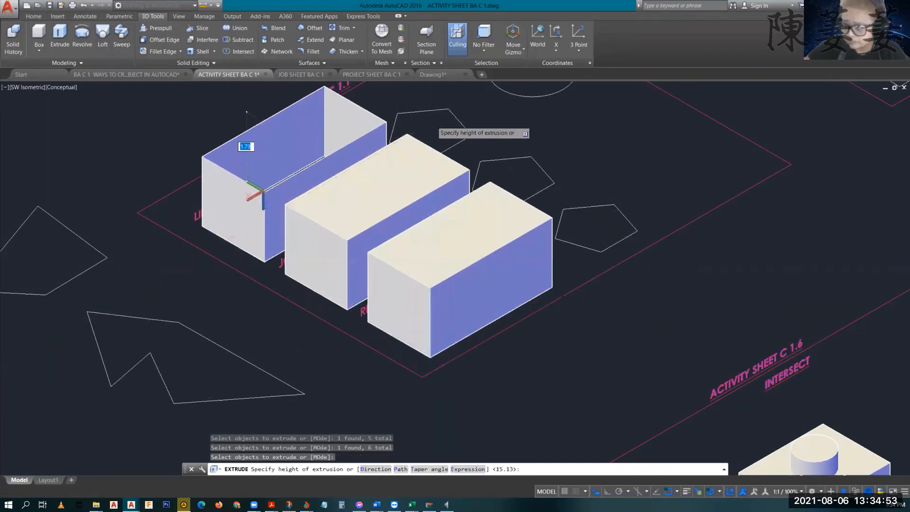
middle_click_drag(434, 121, 435, 169)
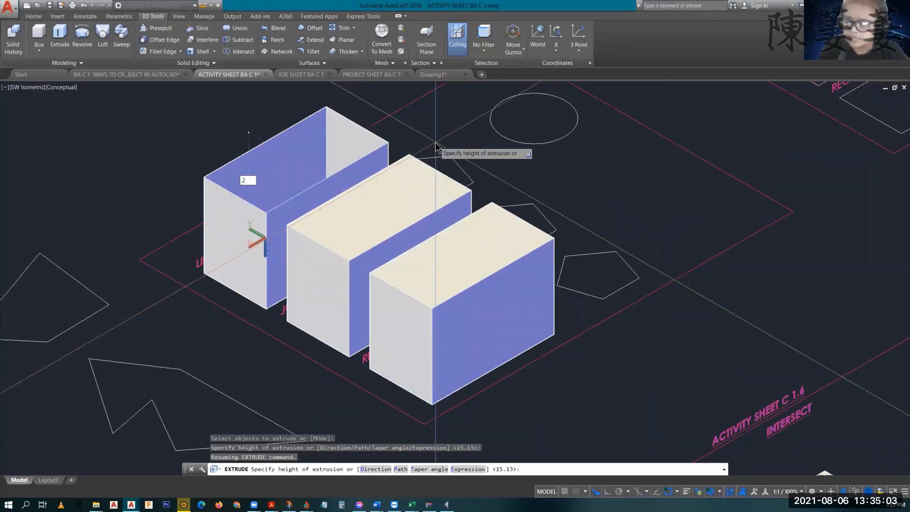
key("Return")
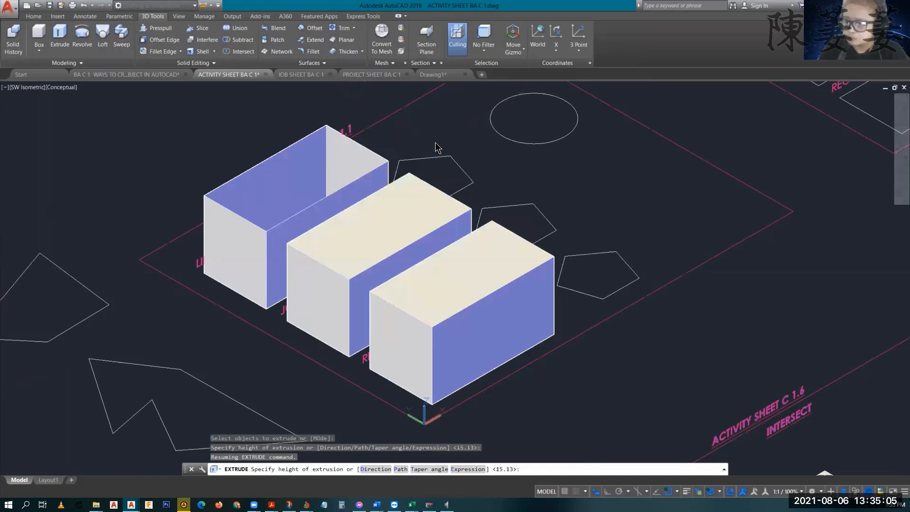
Step: Check the object types and properties of the extruded REGION, JOIN (POLYLINE) and LINES shapes, clearing the selection each time
middle_click_drag(536, 173, 448, 171)
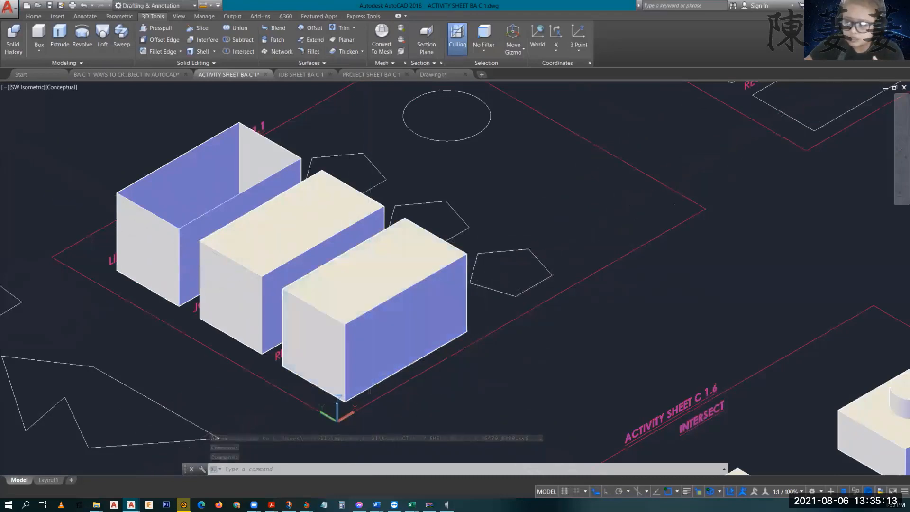
left_click(389, 342)
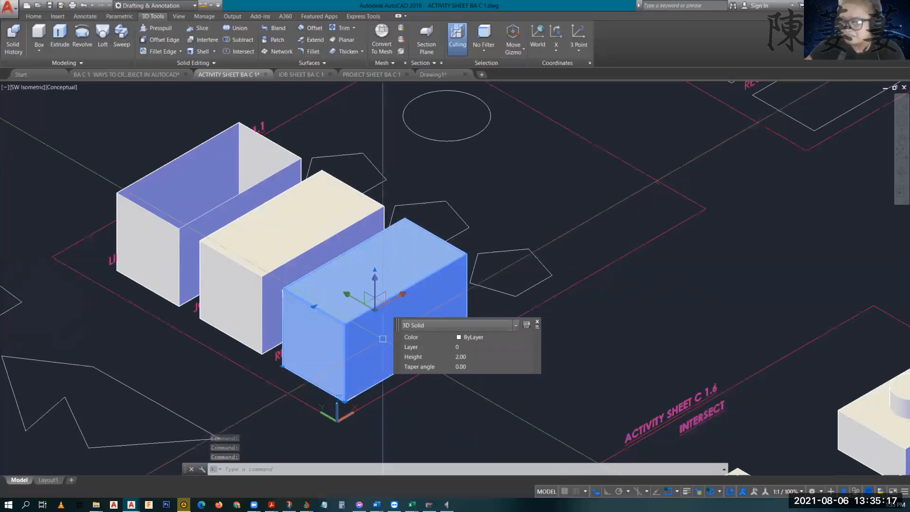
key("Escape")
key("Escape")
key("Escape")
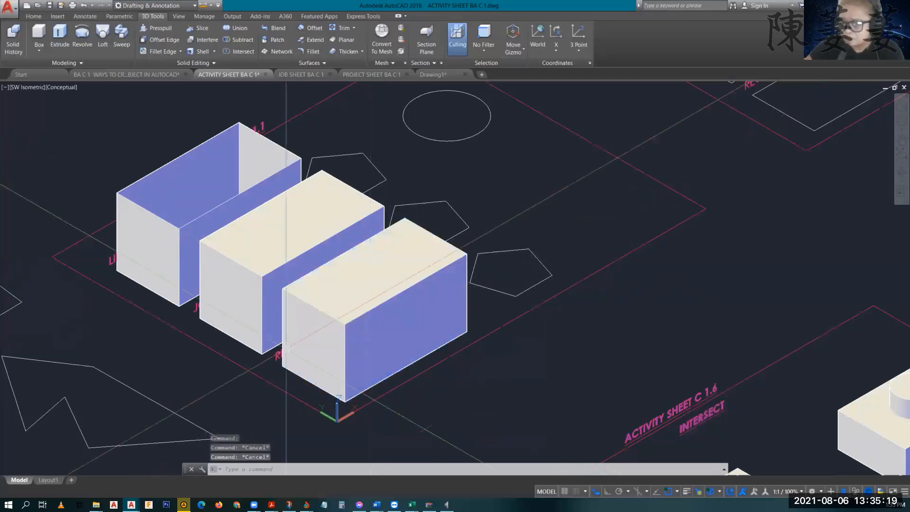
left_click(247, 324)
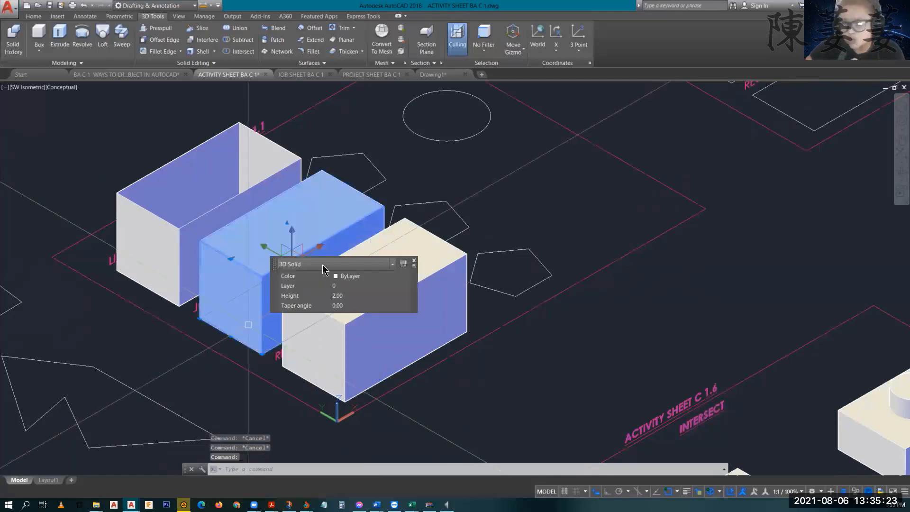
key("Escape")
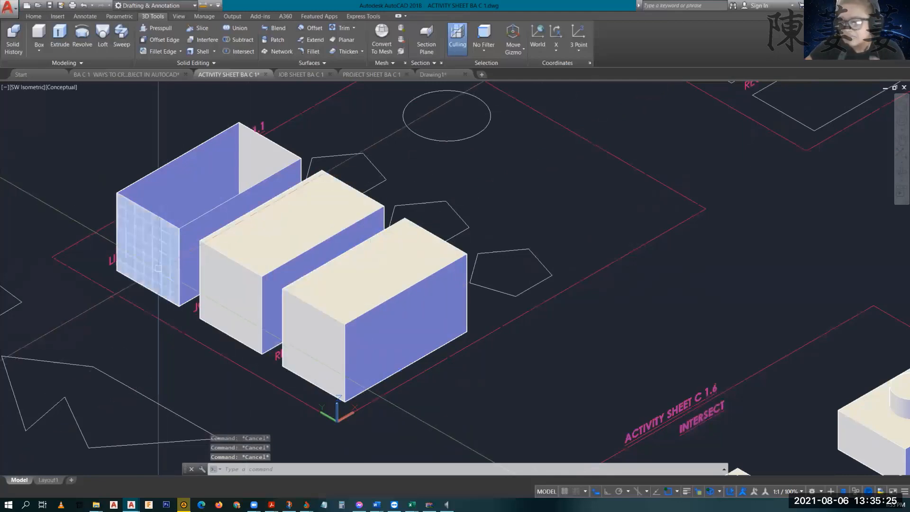
left_click(158, 268)
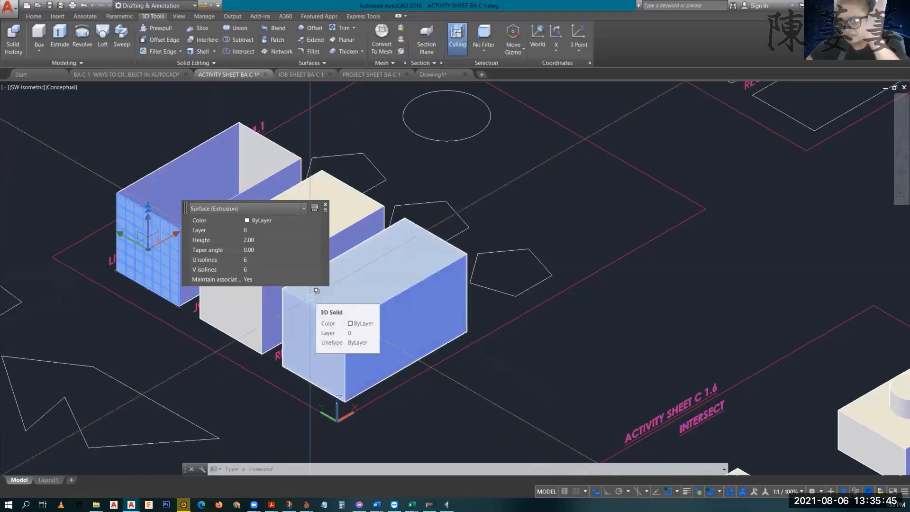
key("Escape")
key("Escape")
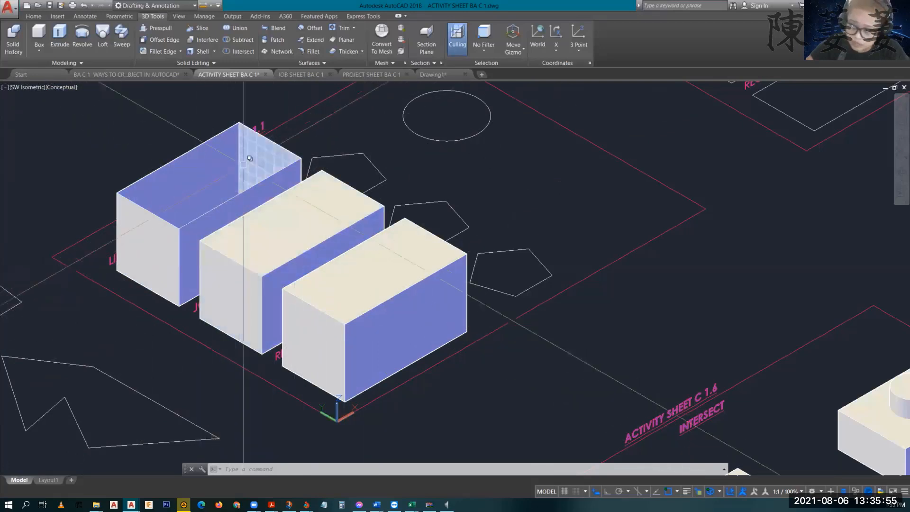
Step: Inspect the extrusions in the 2D Wireframe style, including the properties of a LINES end face, and restore the Conceptual style
left_click(58, 88)
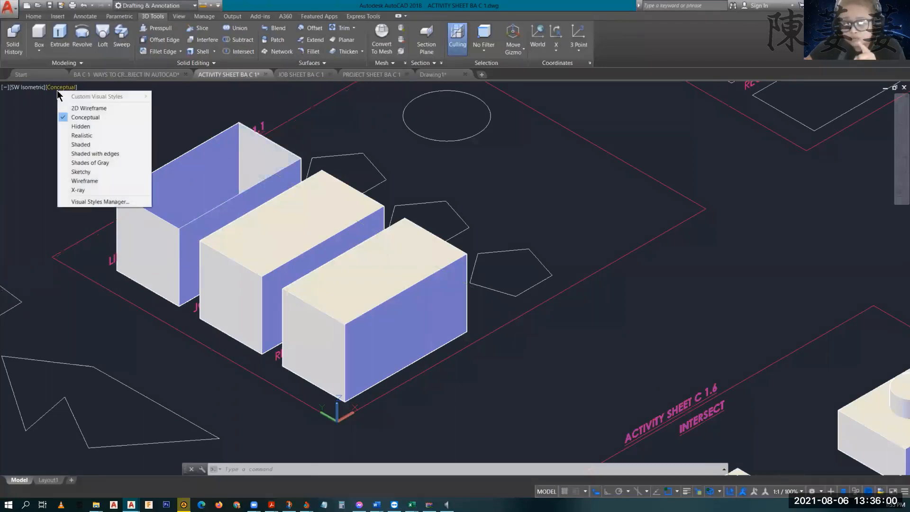
left_click(74, 109)
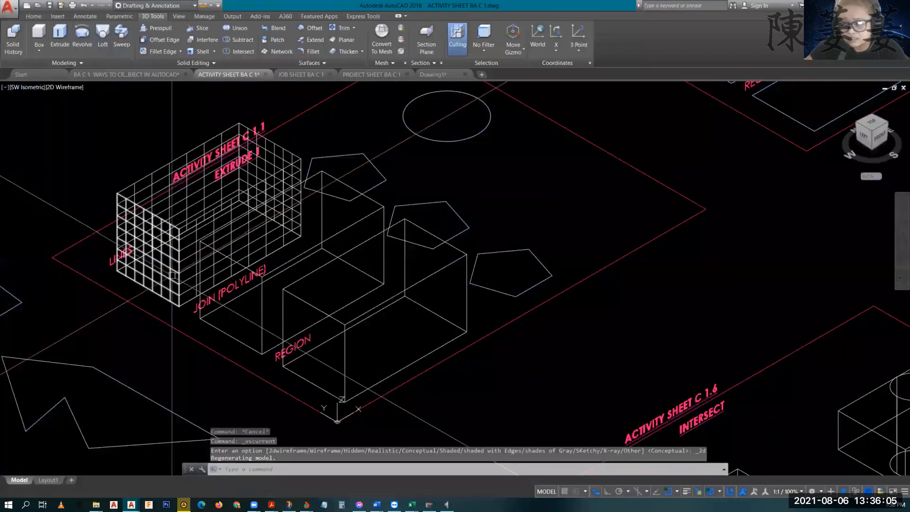
left_click(158, 274)
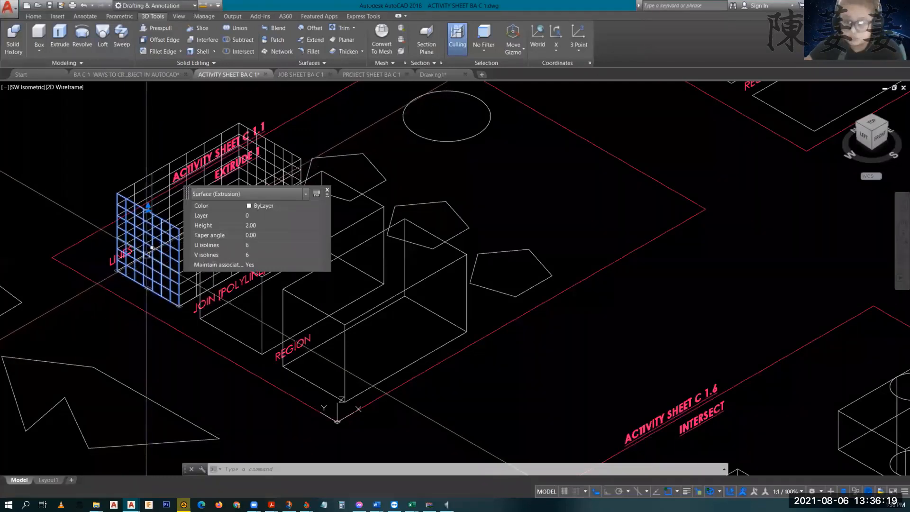
key("Escape")
key("Escape")
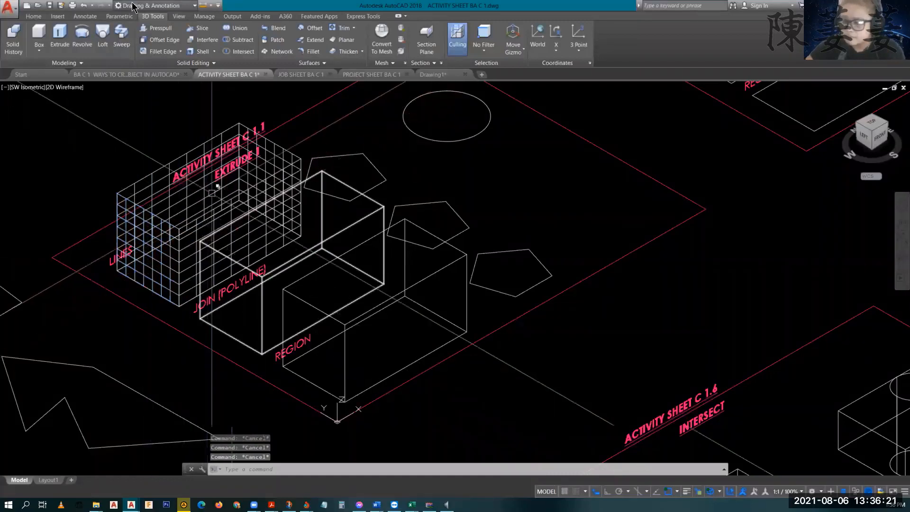
left_click(64, 88)
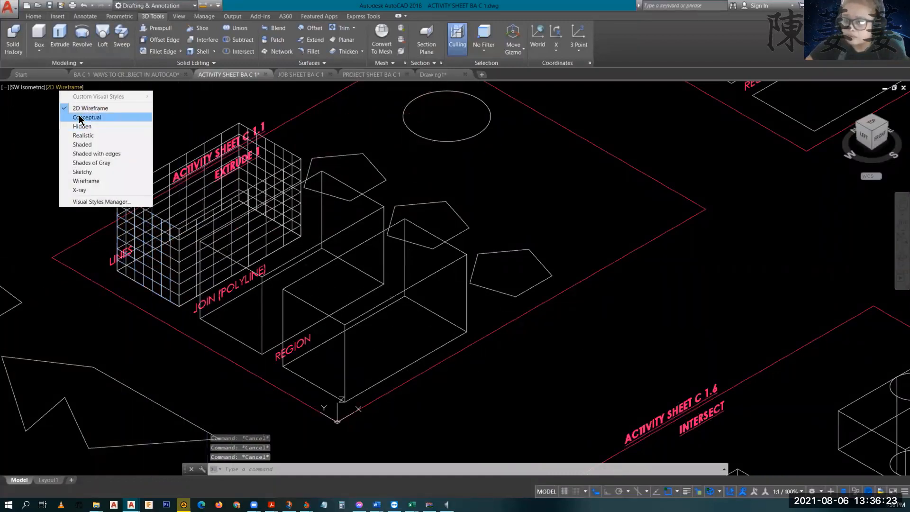
left_click(78, 117)
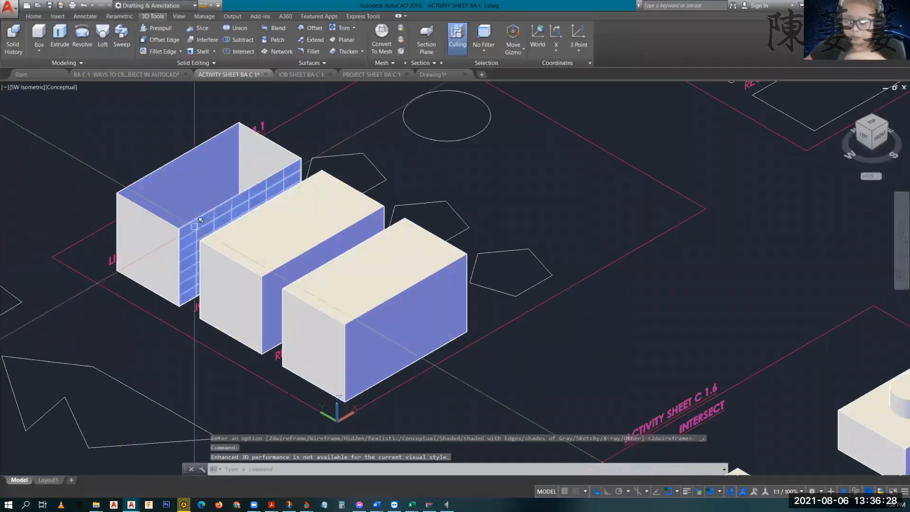
Step: Examine the walls and interior of the extruded LINES rectangle from above and up close
mouse_move(195, 217)
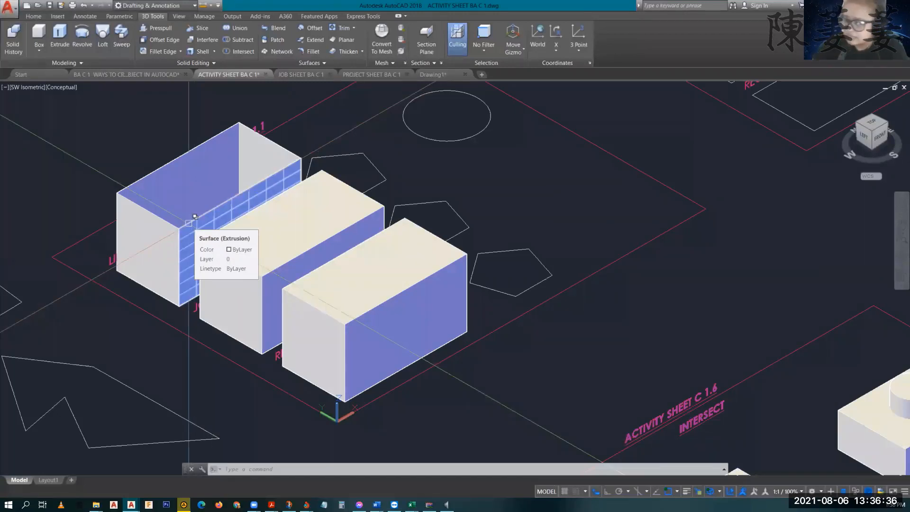
middle_click_drag(178, 203, 271, 369)
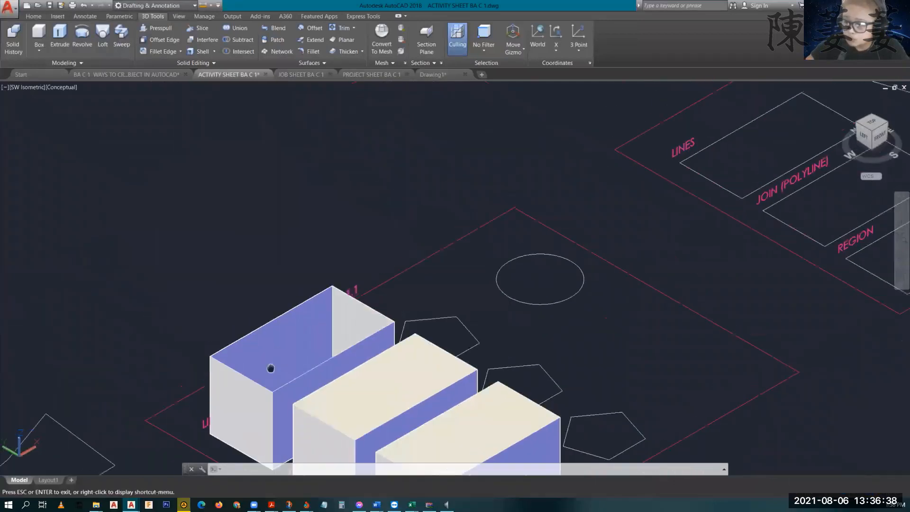
key("Escape")
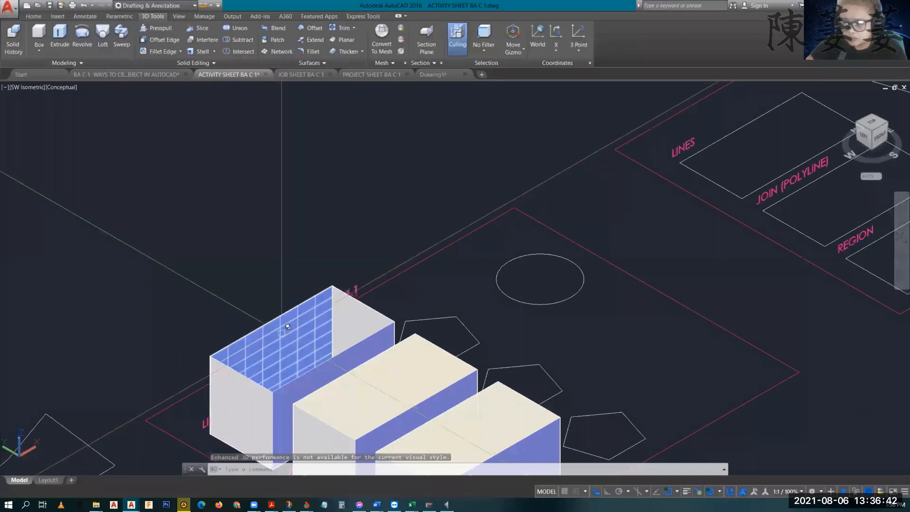
mouse_move(280, 327)
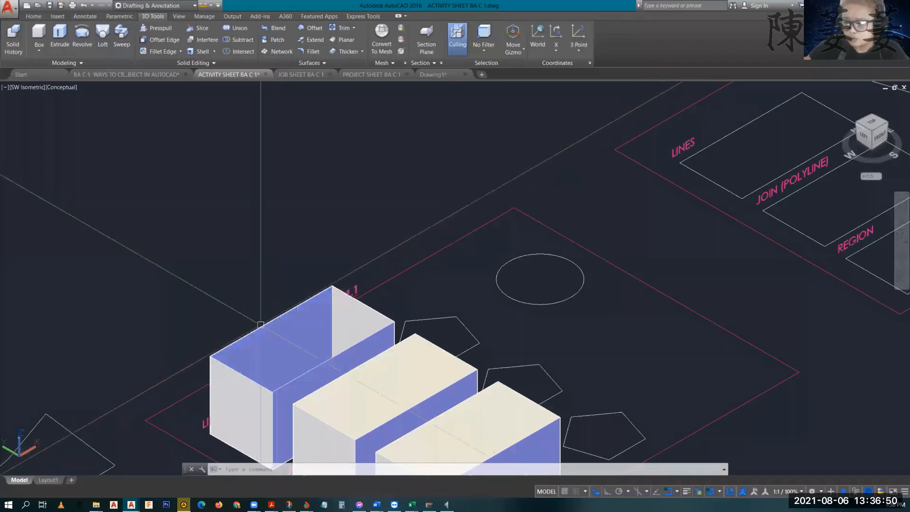
middle_click_drag(270, 325, 268, 375, "shift")
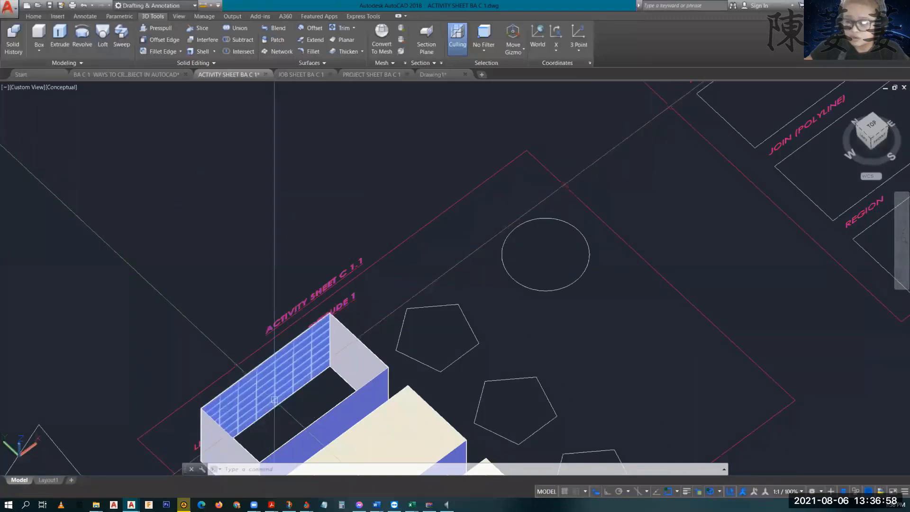
scroll(272, 386, "up", 5)
scroll(275, 396, "down", 3)
scroll(315, 407, "down", 2)
scroll(315, 406, "up", 7)
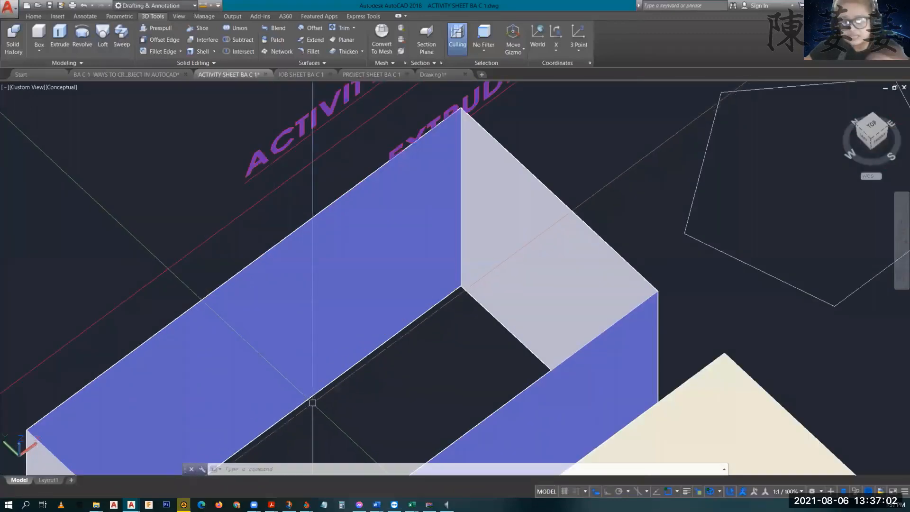
scroll(312, 396, "down", 2)
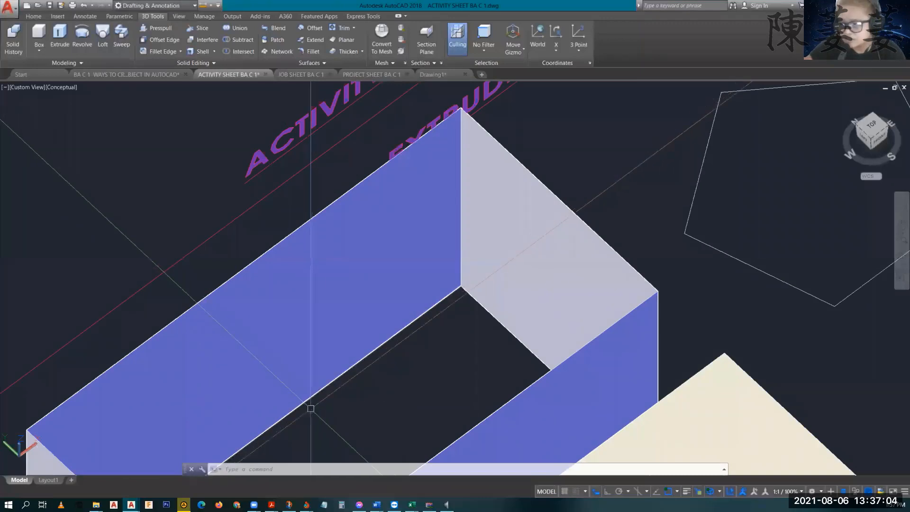
middle_click_drag(308, 407, 339, 369, "shift")
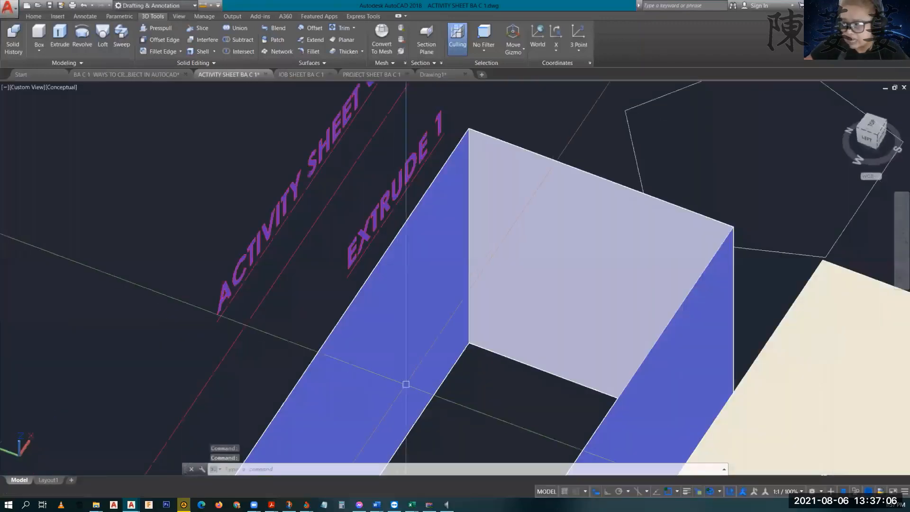
Step: Compare the open LINES rectangle extrusion with the closed JOIN (POLYLINE) and REGION boxes from the southwest and the front
middle_click_drag(406, 384, 226, 236)
scroll(292, 264, "down", 4)
mouse_move(293, 291)
middle_mouse_down("shift")
mouse_move(234, 294)
mouse_move(248, 311)
mouse_move(277, 283)
mouse_move(185, 264)
mouse_move(172, 297)
mouse_move(264, 294)
middle_mouse_up("shift")
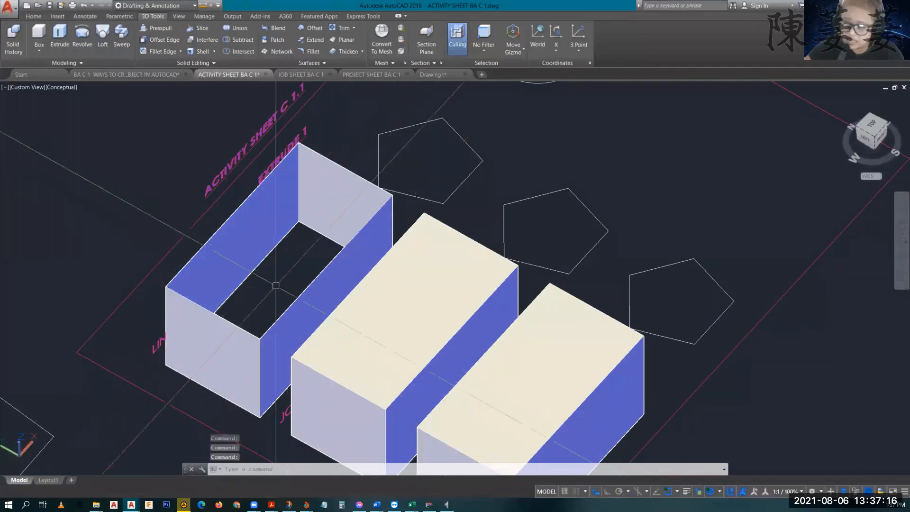
left_click(386, 335)
key("Escape")
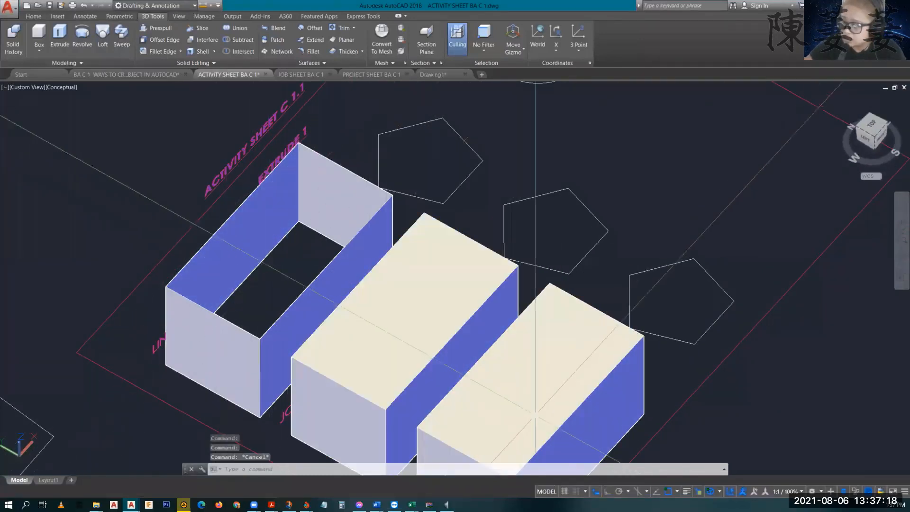
left_click(535, 412)
key("Escape")
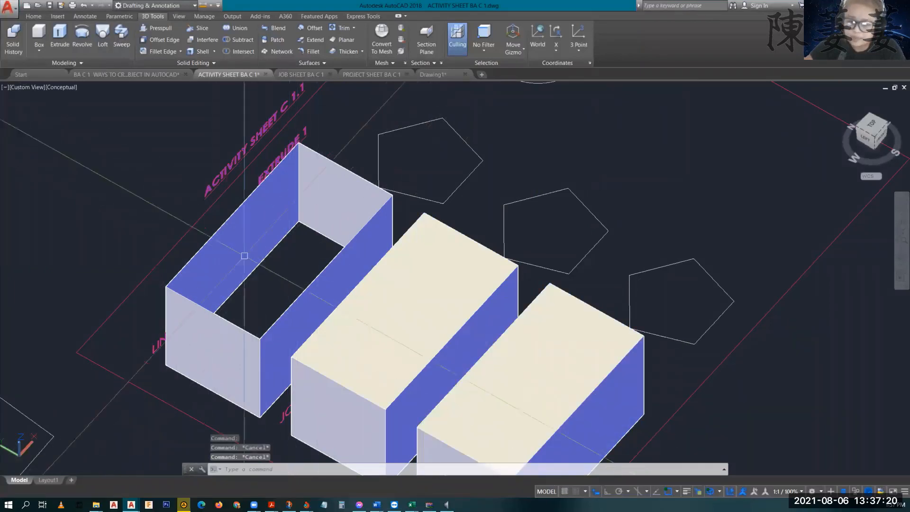
middle_click_drag(432, 259, 413, 256, "shift")
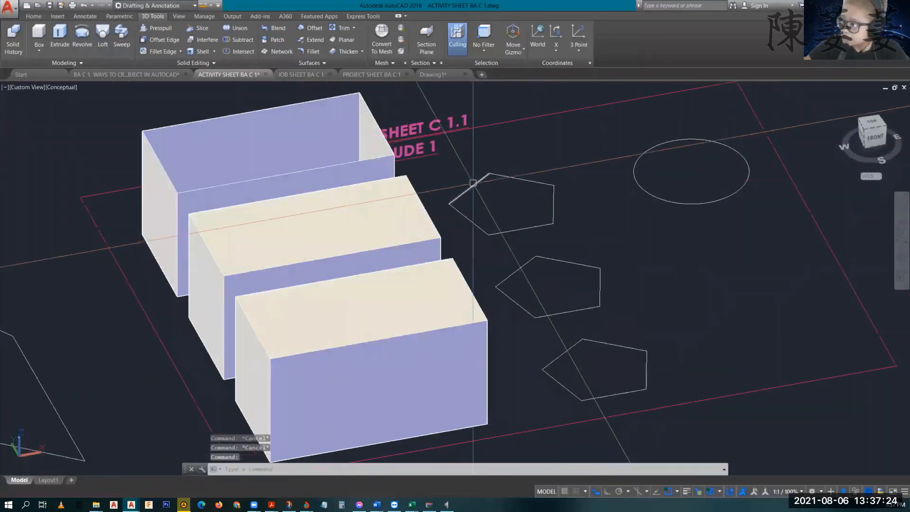
key("Escape")
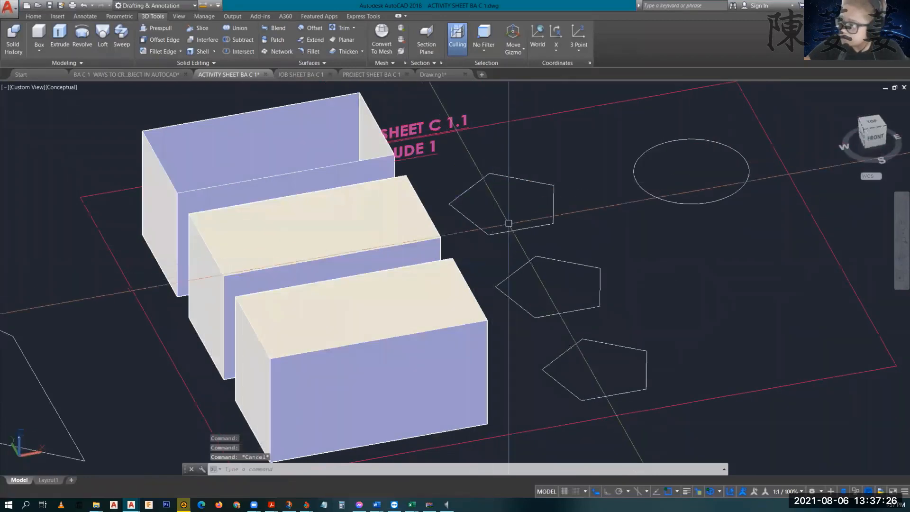
Step: Join the five lines of the middle pentagon in Activity Sheet C 1.1 into one polyline
left_click(531, 260)
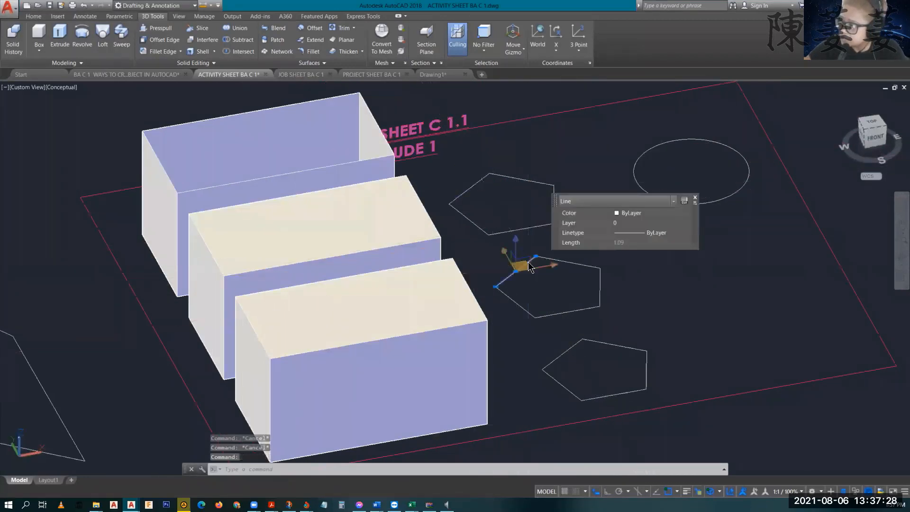
key("Escape")
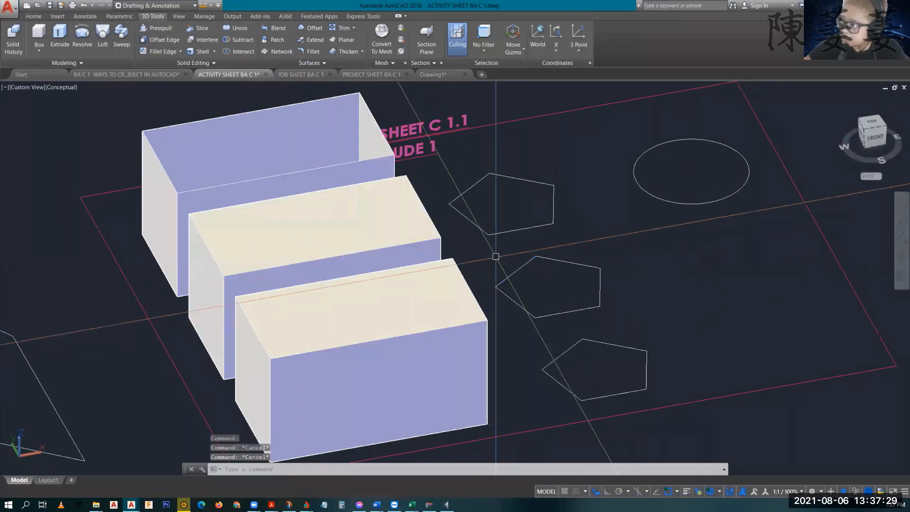
left_click(473, 245)
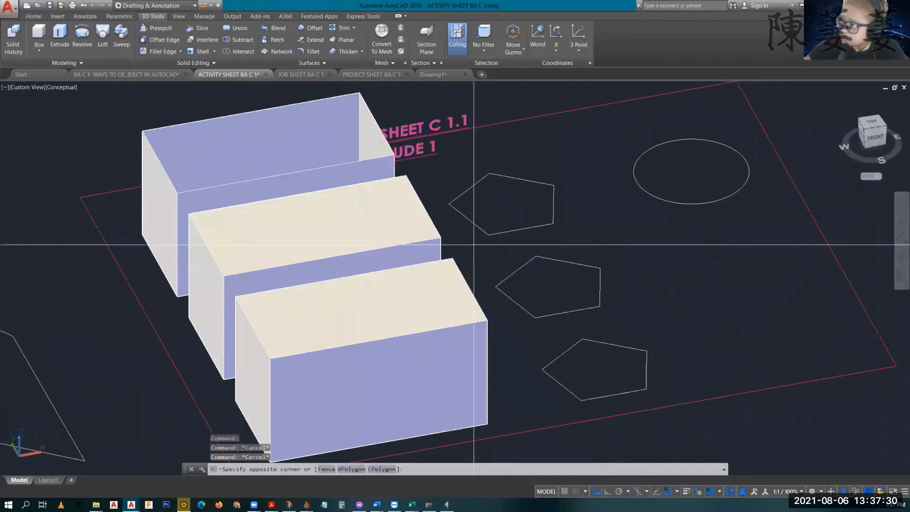
left_click(617, 322)
type("j")
key("Return")
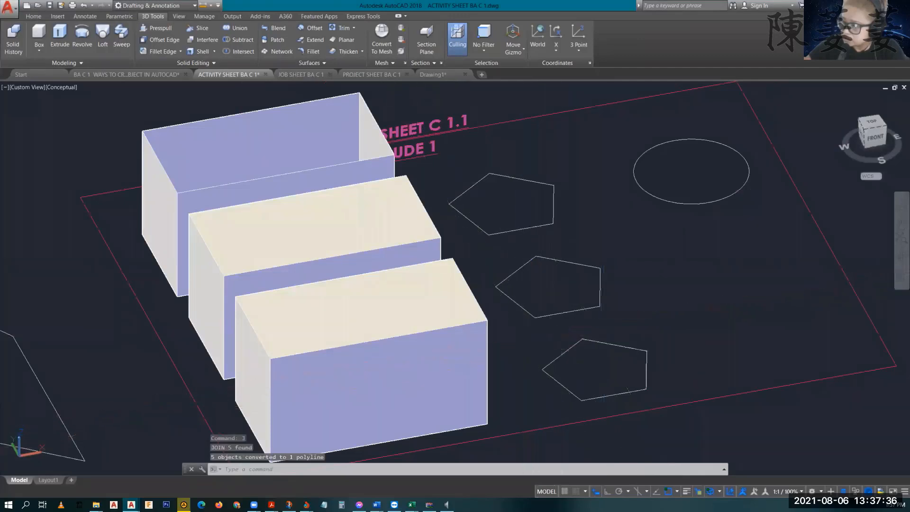
Step: Convert the five lines of the pentagon in the REGION row of Activity Sheet C 1.1 into a region
left_click(522, 332)
left_click(655, 404)
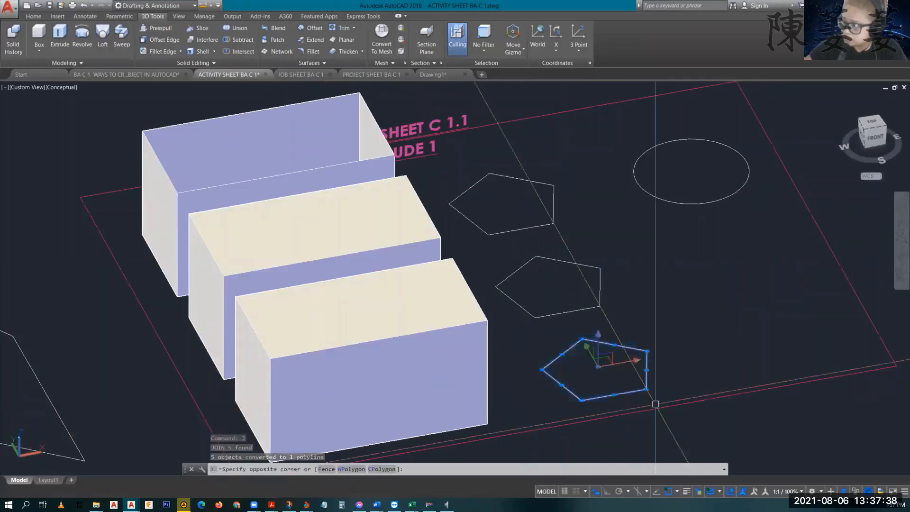
type("reg")
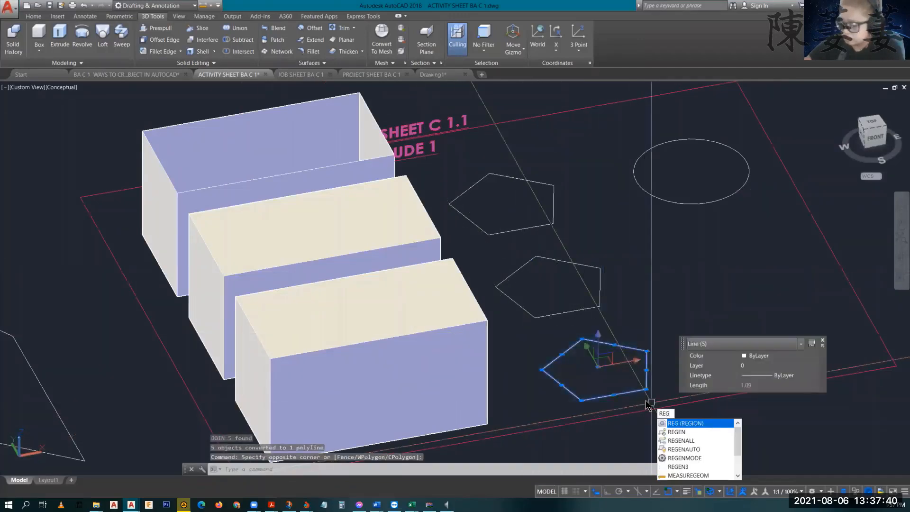
key("Return")
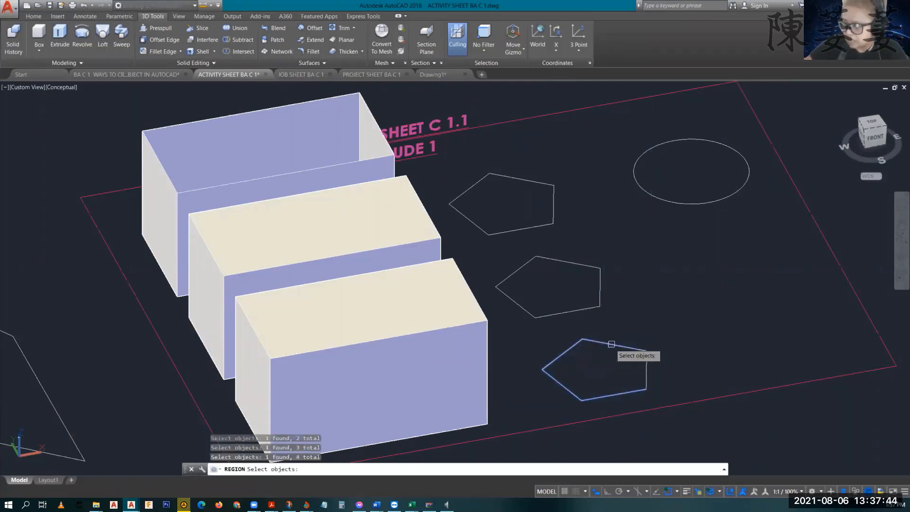
key("Return")
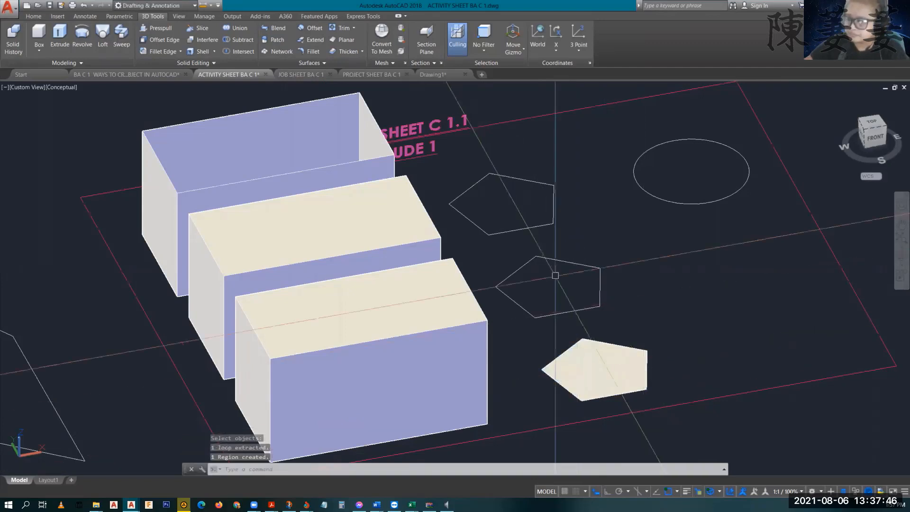
Step: Extrude the line, joined polyline and region pentagons in Activity Sheet C 1.1 together to a height of 2
left_click(435, 162)
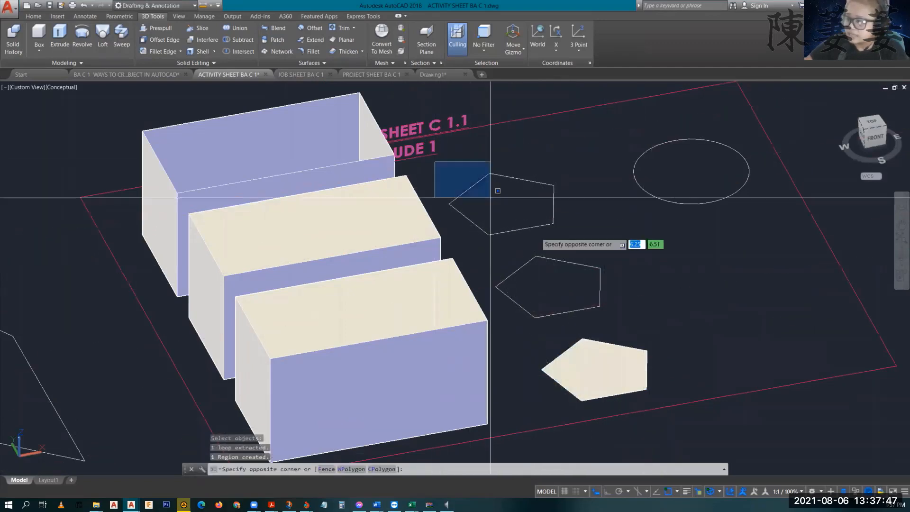
left_click(584, 261)
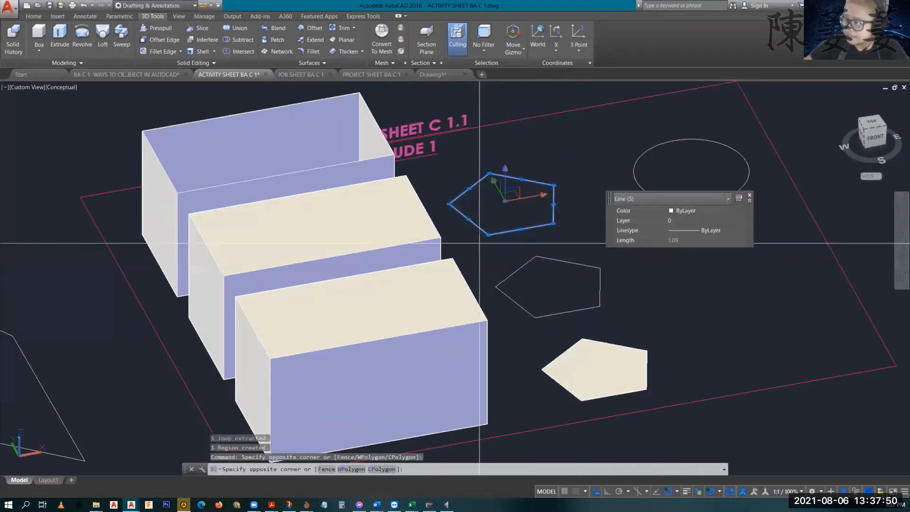
left_click(479, 243)
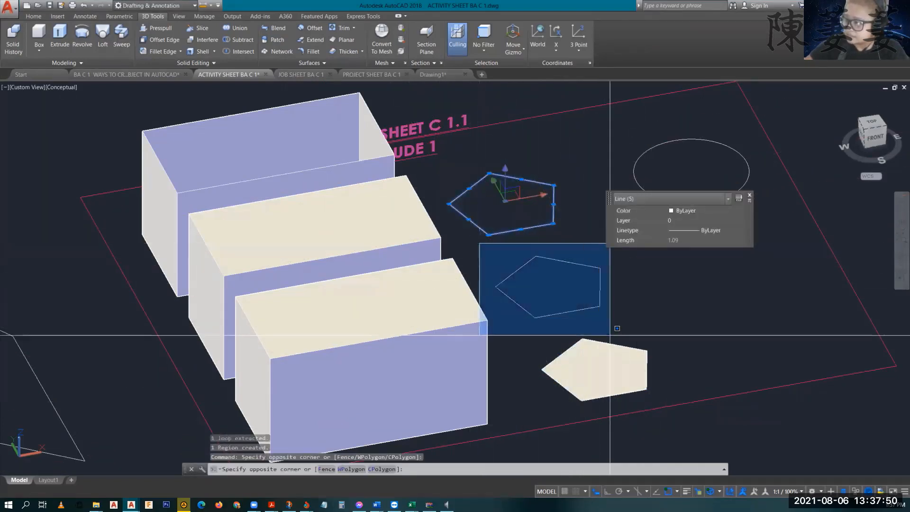
left_click(664, 402)
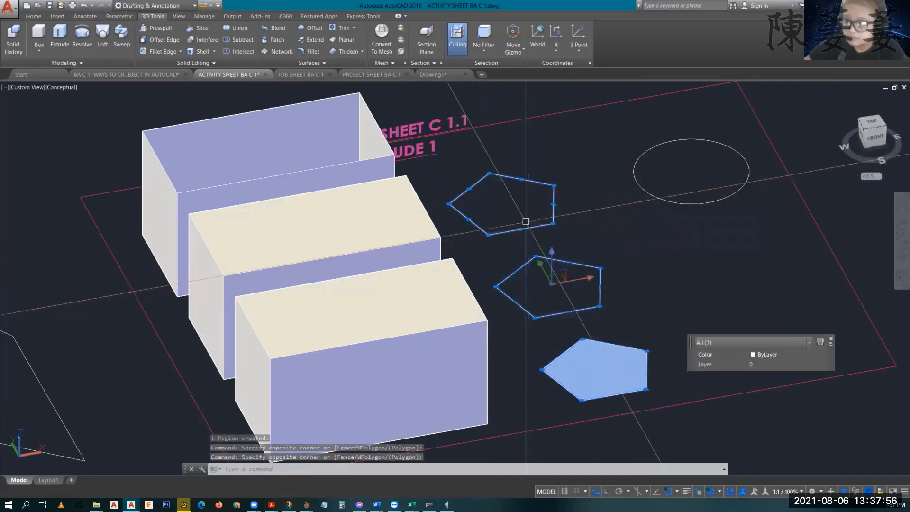
type("ex")
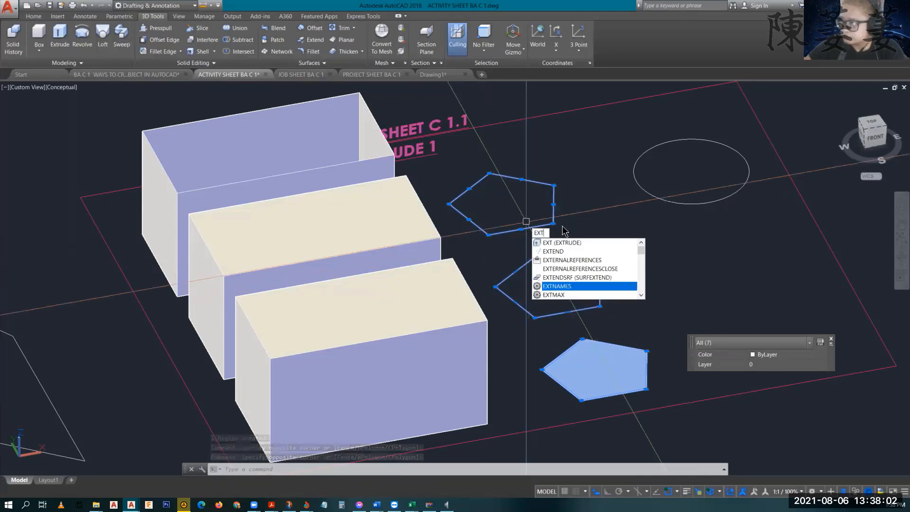
key("Return")
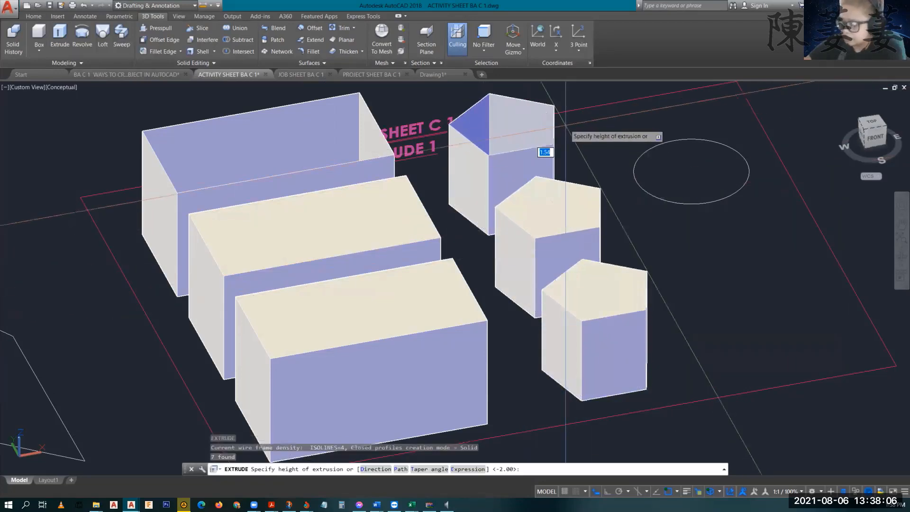
type("2")
key("Return")
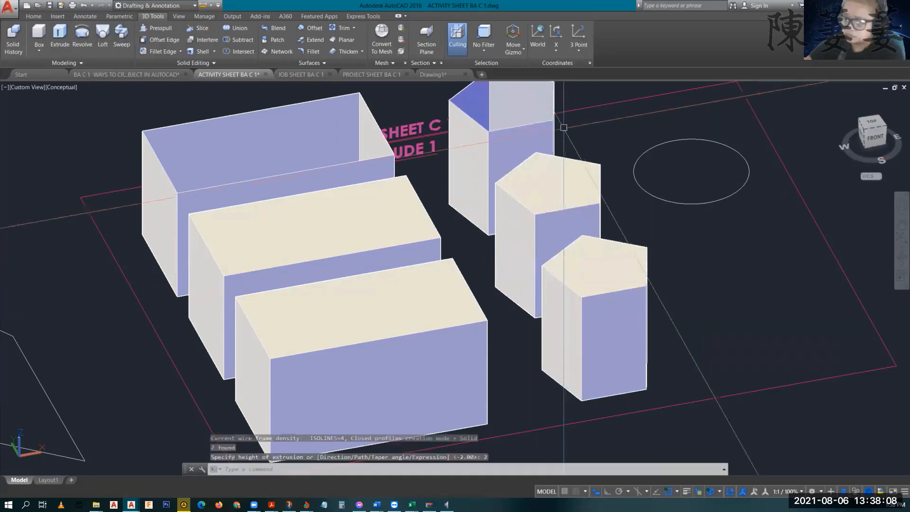
Step: Check the object type and properties of a wall on the extruded LINES rectangle and LINES pentagon, clearing the selection
middle_click_drag(665, 347, 613, 359, "shift")
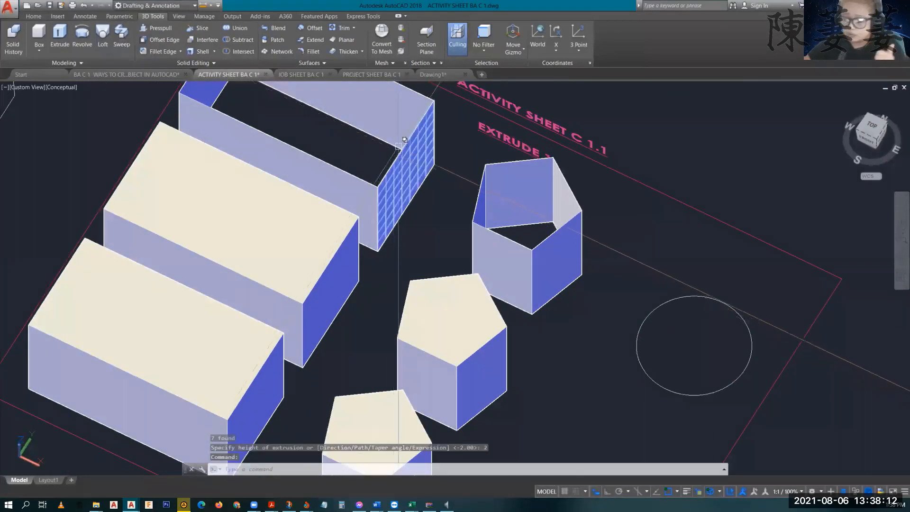
mouse_move(402, 149)
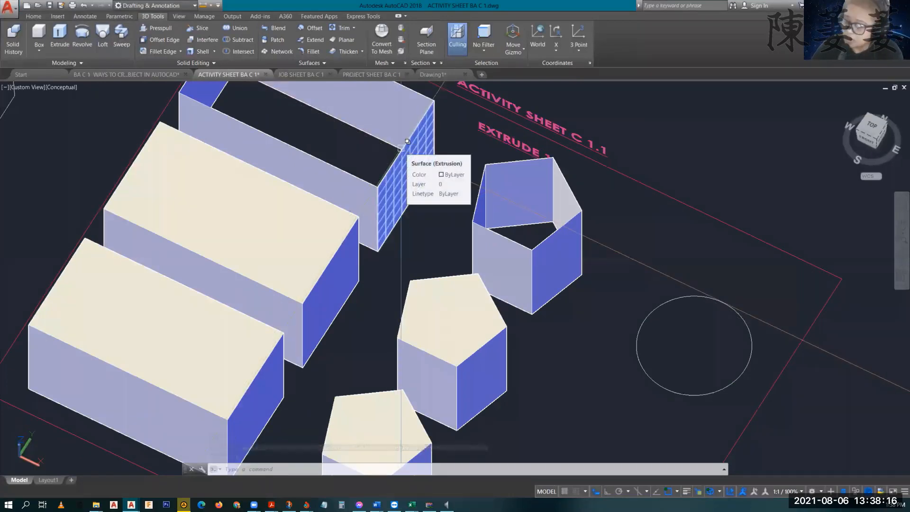
key("Escape")
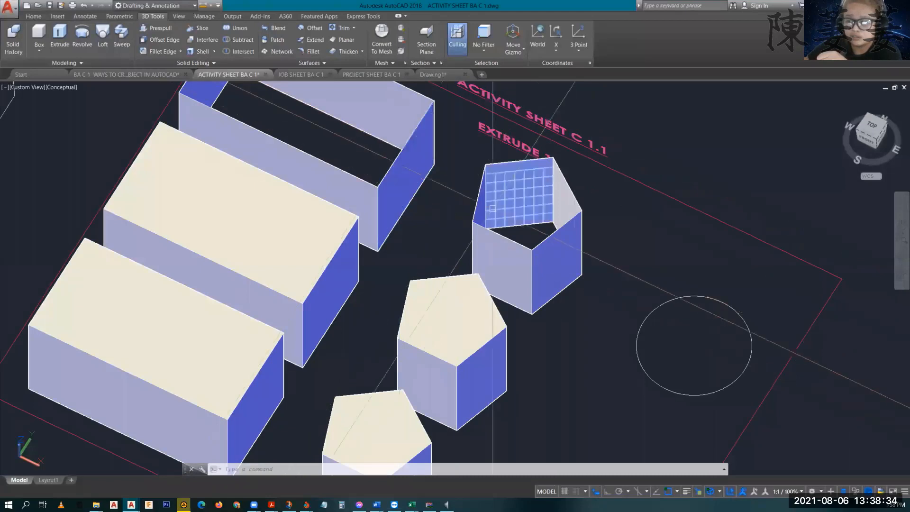
left_click(519, 227)
middle_click_drag(519, 229, 342, 196)
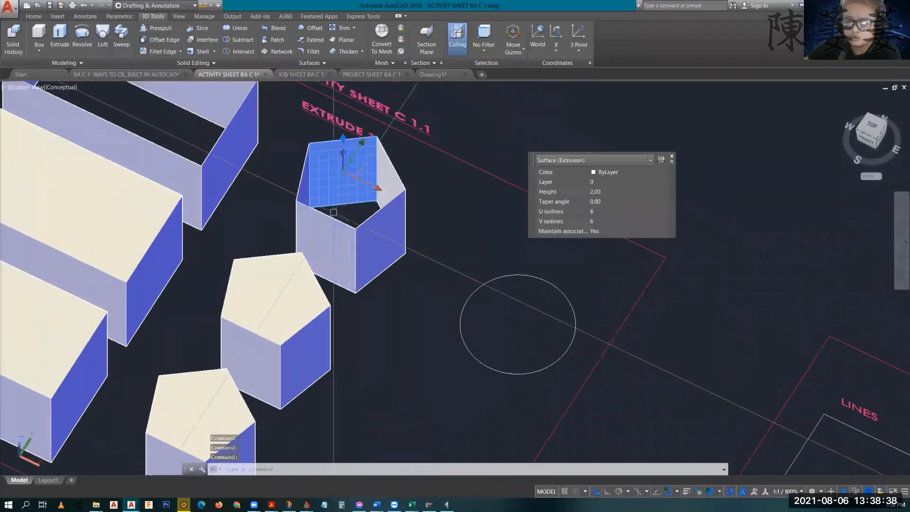
key("Escape")
key("Escape")
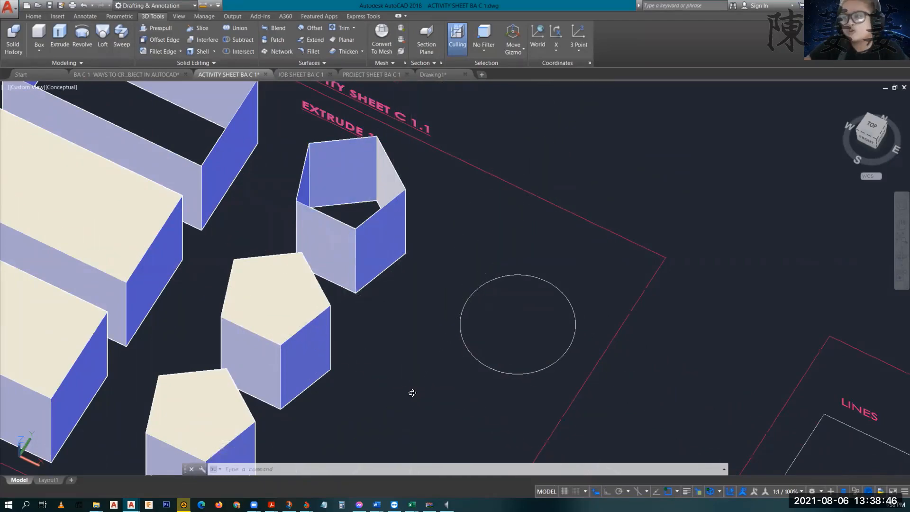
Step: Examine the open and closed pentagon extrusions up close and beside the neighbouring activity sheets, finishing in the Top view
middle_click_drag(412, 392, 511, 339, "shift")
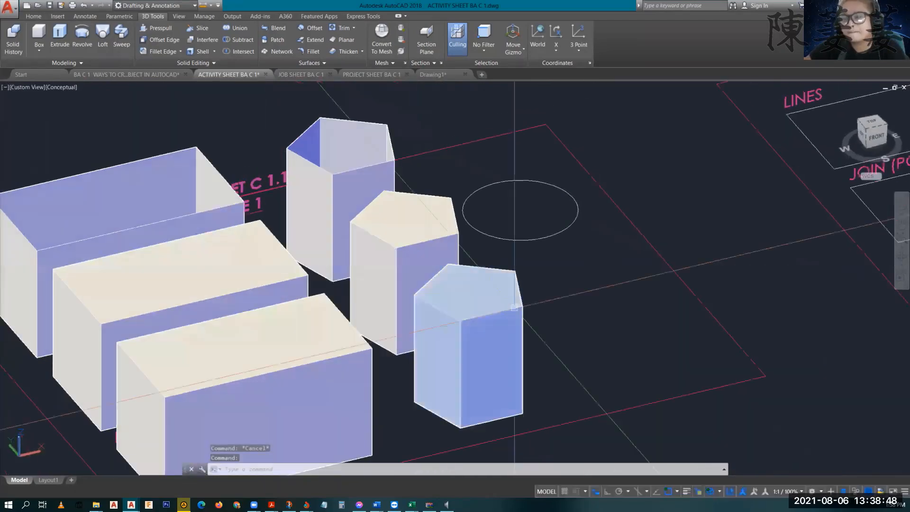
scroll(515, 307, "down", 3)
middle_click_drag(514, 307, 447, 341)
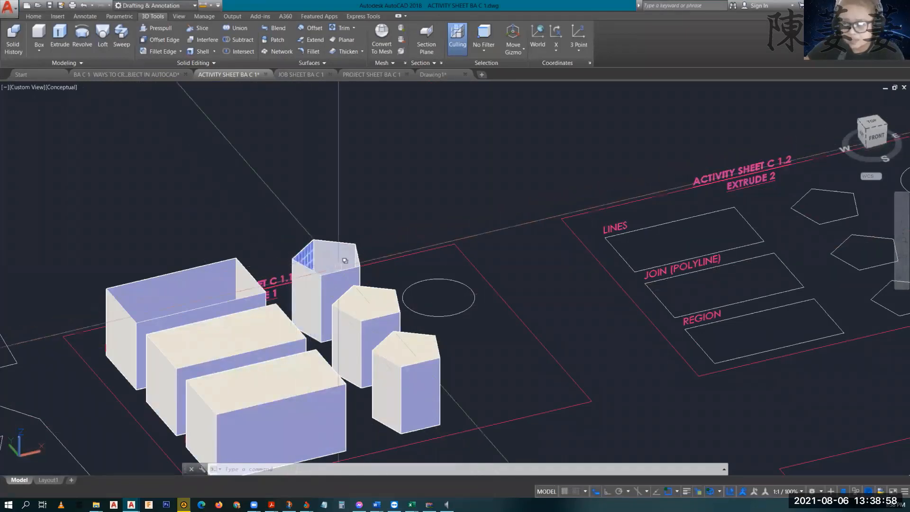
scroll(317, 252, "up", 4)
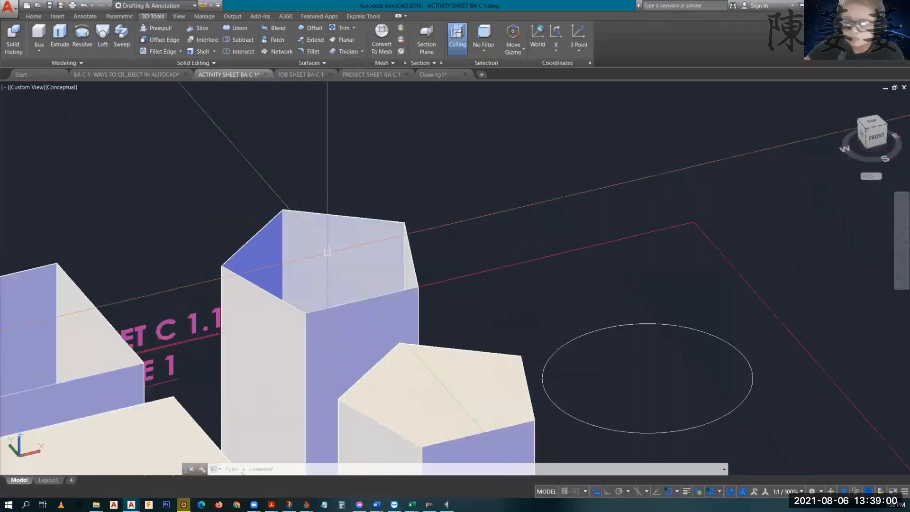
mouse_move(325, 243)
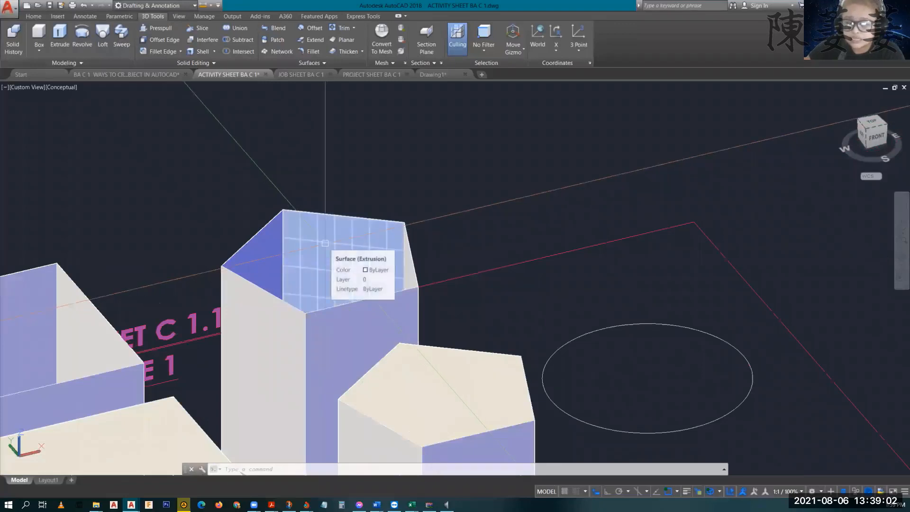
scroll(326, 238, "down", 2)
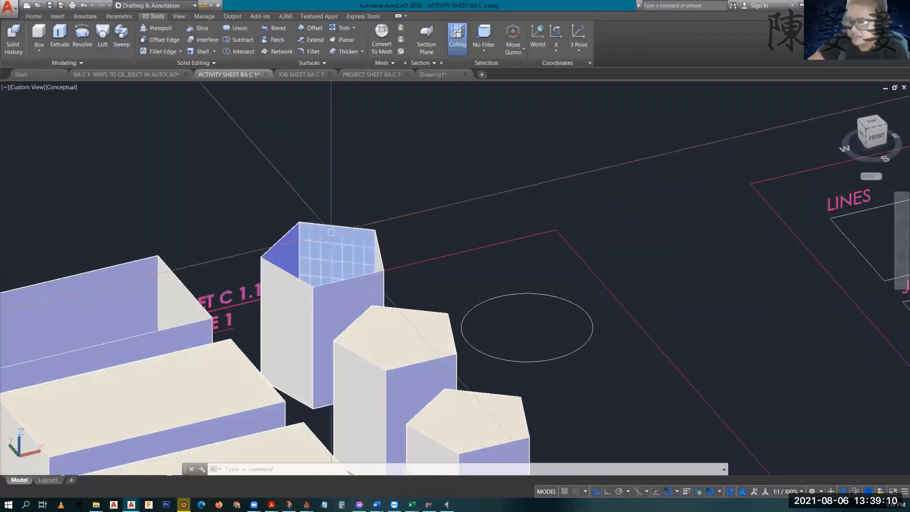
middle_click_drag(378, 177, 297, 130)
scroll(358, 225, "down", 6)
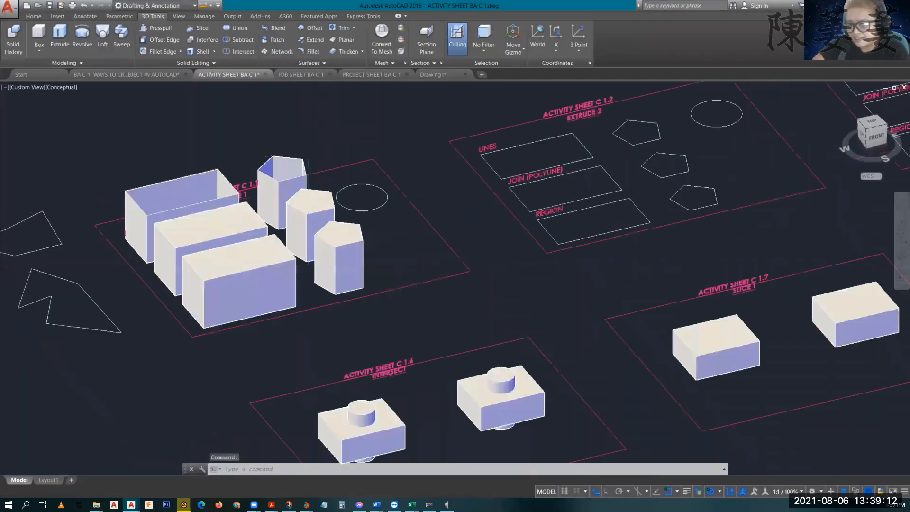
scroll(399, 239, "up", 3)
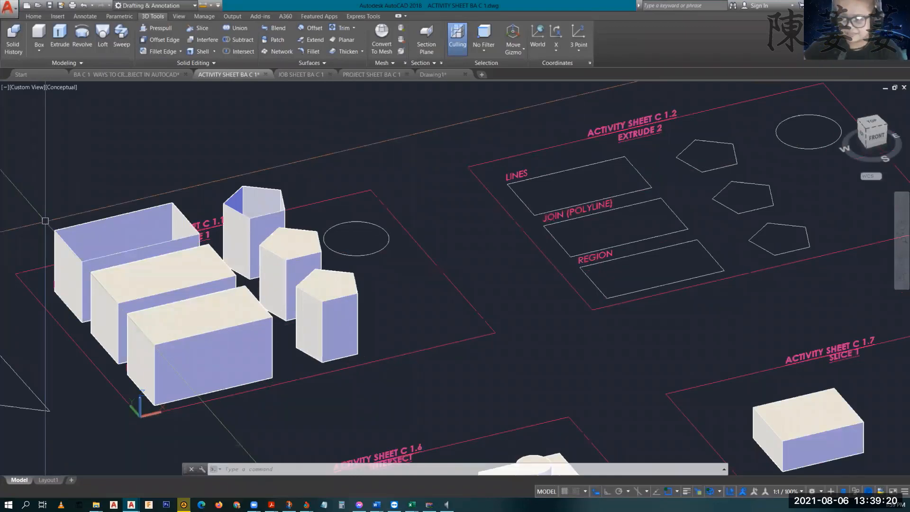
scroll(278, 197, "up", 3)
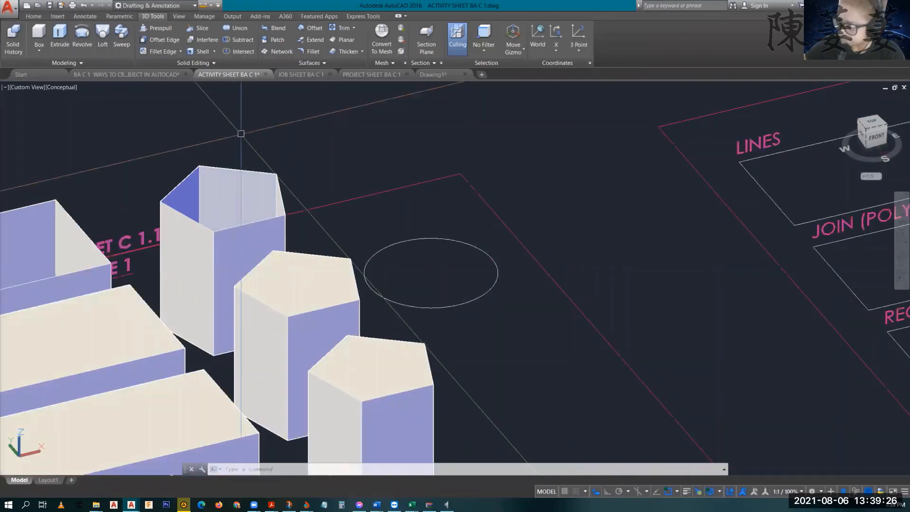
scroll(265, 142, "down", 3)
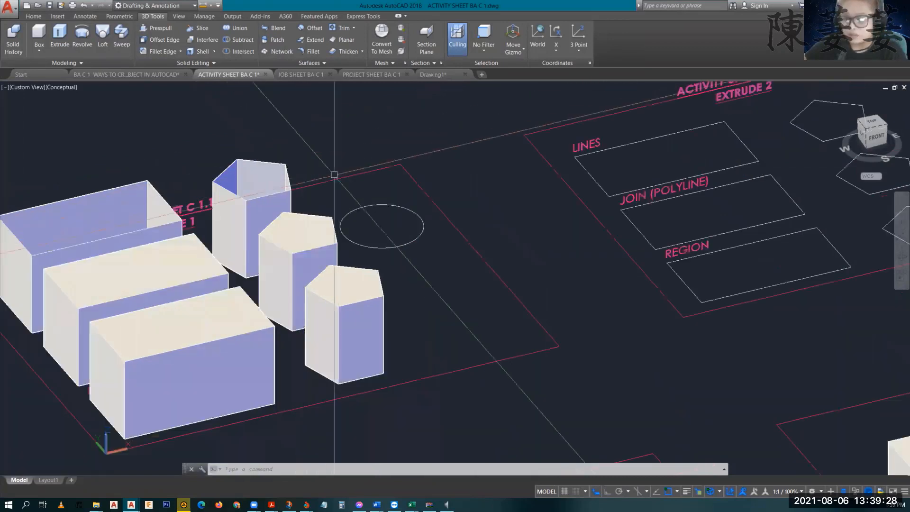
left_click(874, 122)
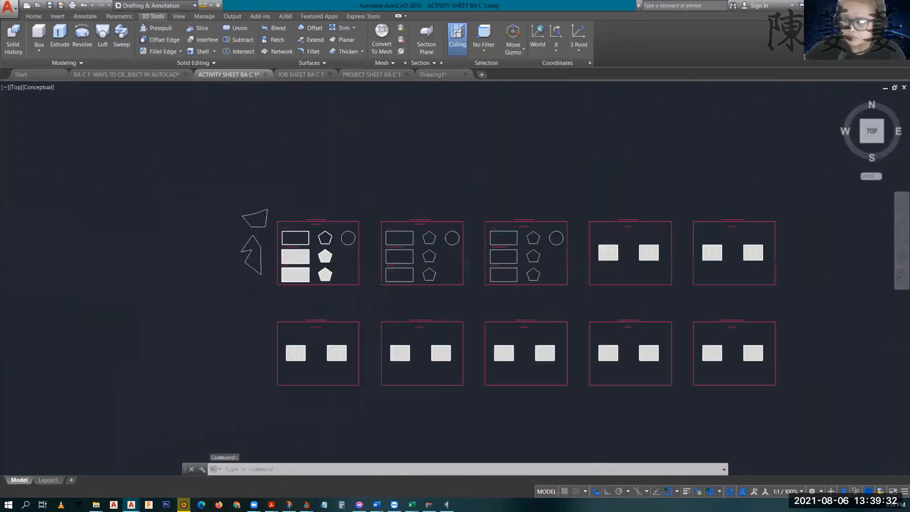
Step: Draw an irregular outline of five connected lines above Activity Sheet C 1.1, with the first and last lines crossing past each other
scroll(331, 196, "up", 5)
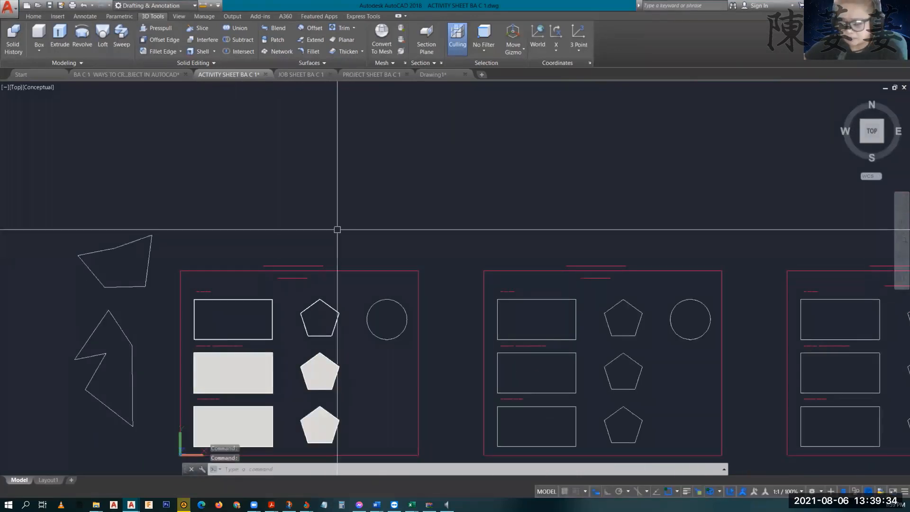
key("Escape")
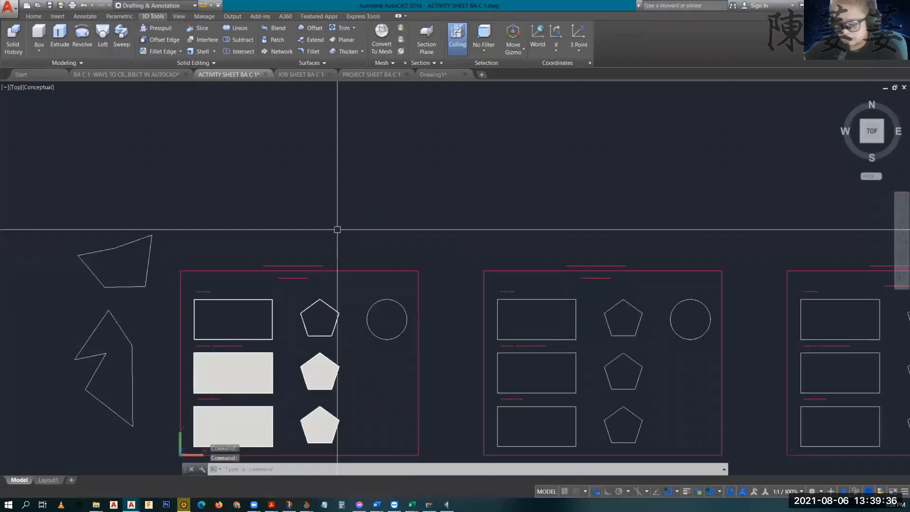
type("l")
key("Return")
left_click(288, 209)
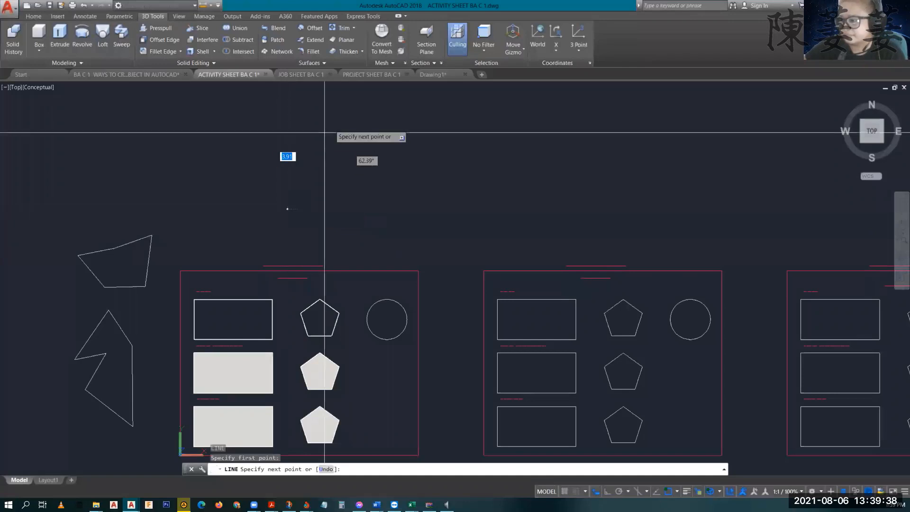
left_click(332, 125)
left_click(411, 167)
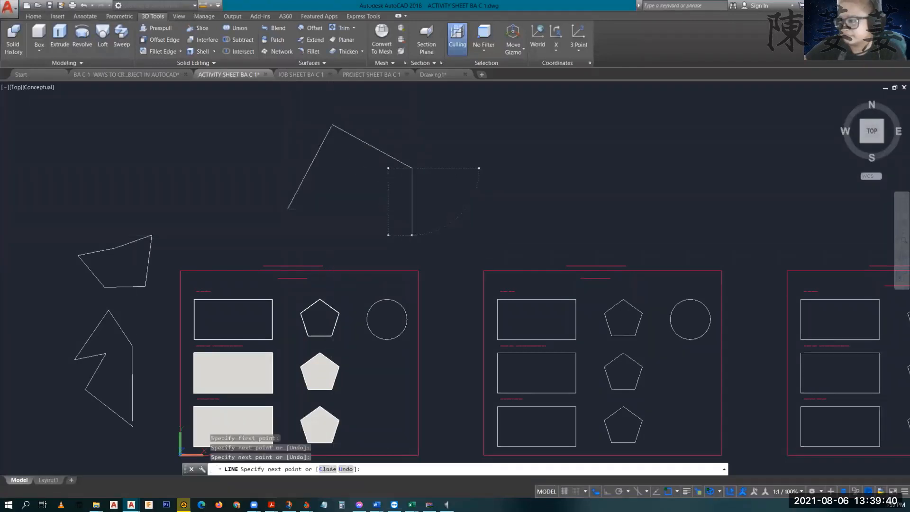
left_click(411, 235)
left_click(354, 196)
scroll(295, 218, "up", 2)
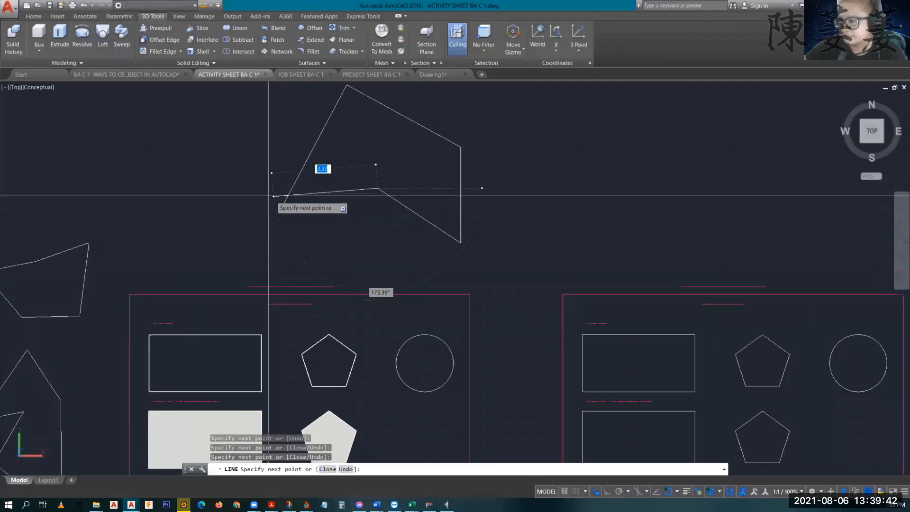
left_click(261, 196)
key("Escape")
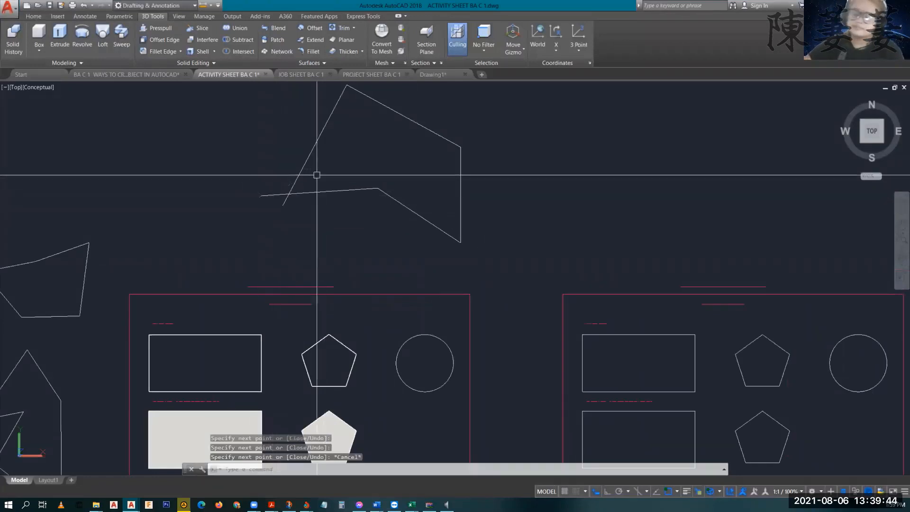
Step: In the SW Isometric view, join the five lines of the irregular outline with crossing ends into a single polyline
middle_click_drag(285, 204, 299, 263)
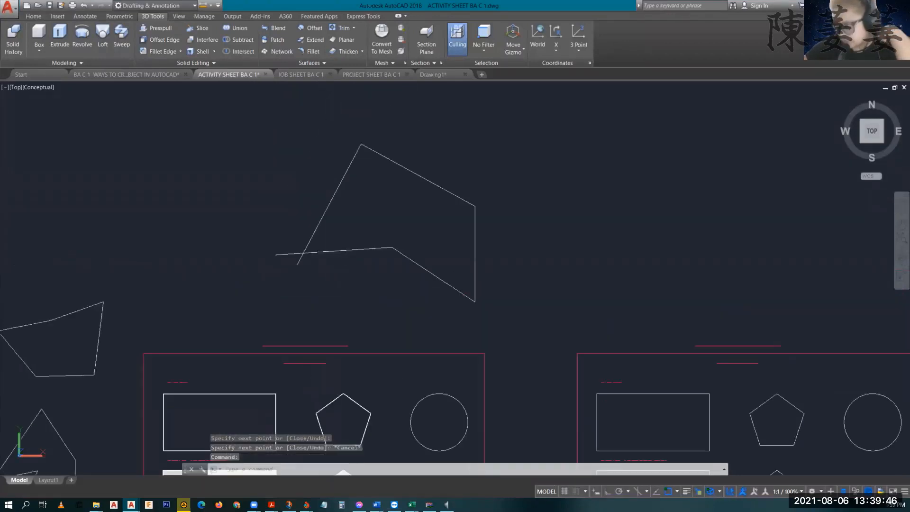
left_click(863, 142)
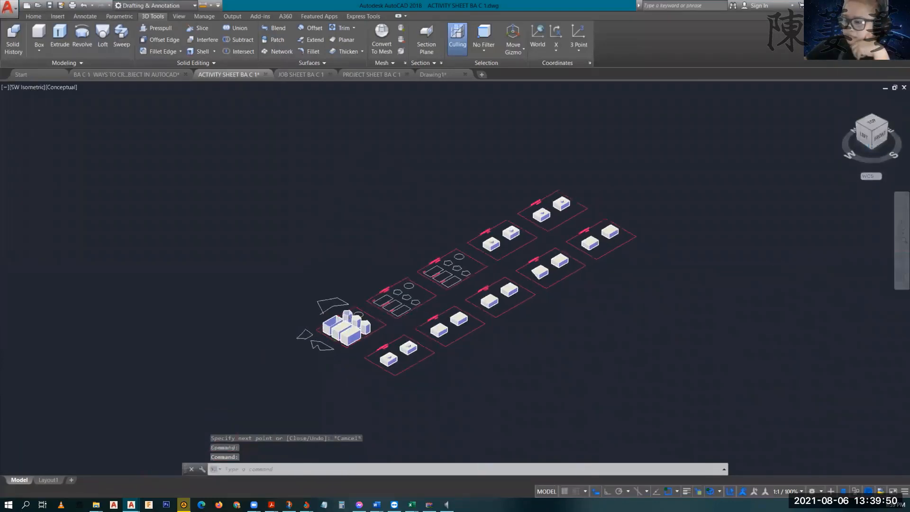
scroll(317, 299, "up", 5)
mouse_move(294, 300)
middle_mouse_down()
mouse_move(395, 334)
mouse_move(414, 318)
middle_mouse_up()
scroll(431, 355, "up", 3)
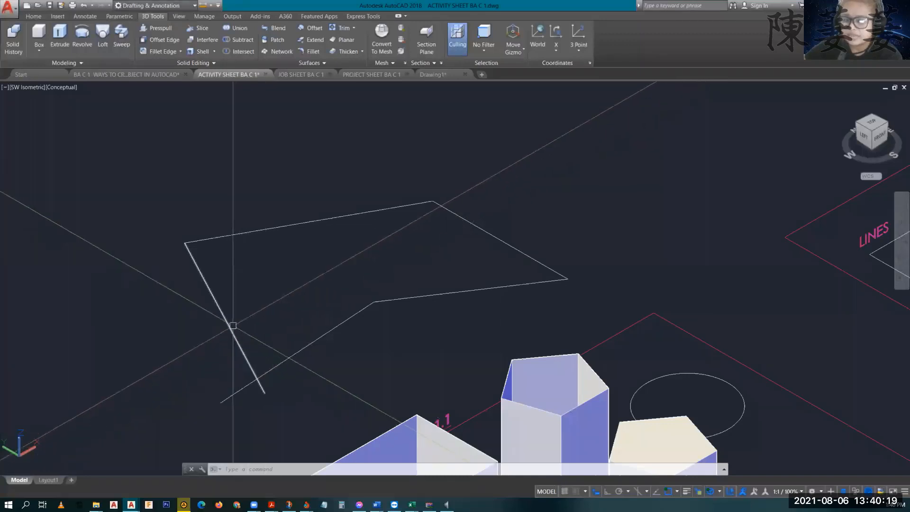
left_click(226, 319)
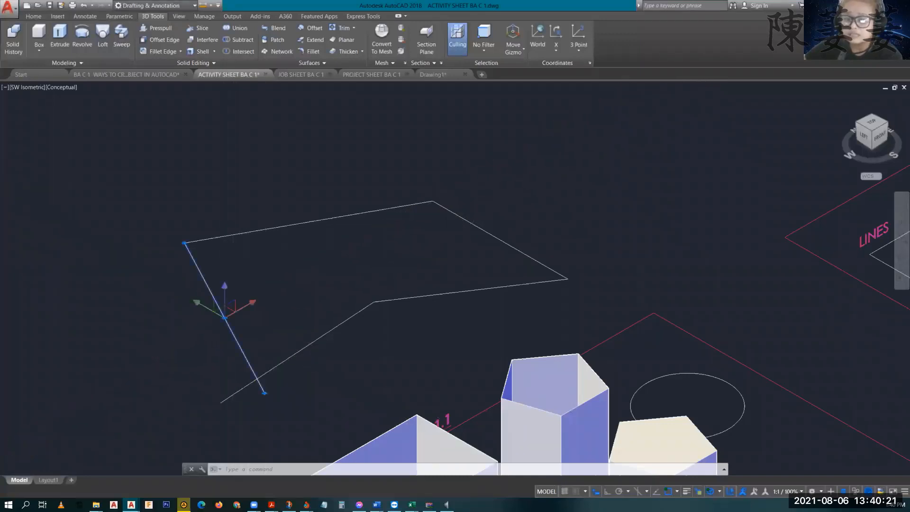
left_click(223, 236)
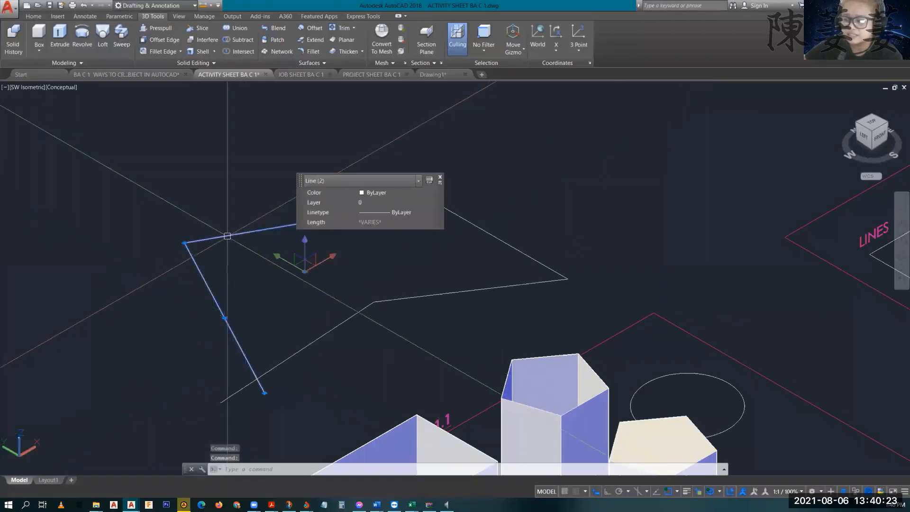
left_click(473, 223)
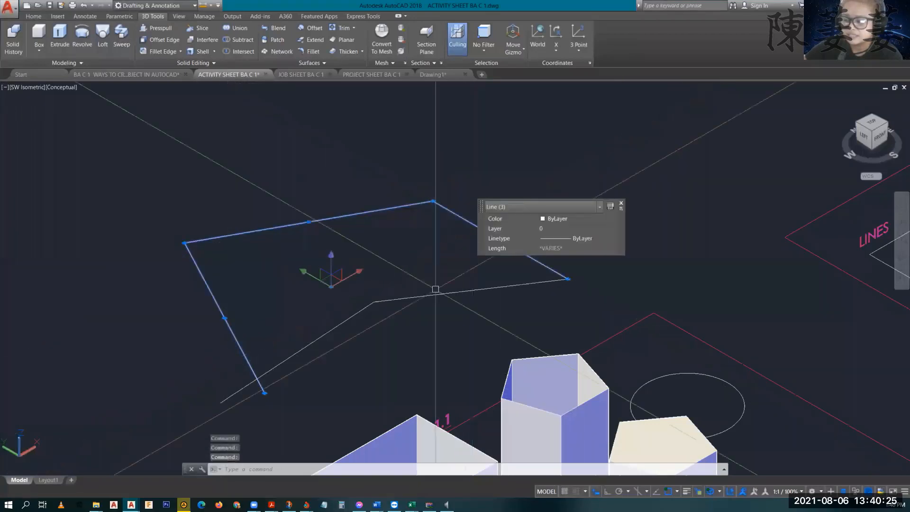
left_click(426, 299)
left_click(339, 319)
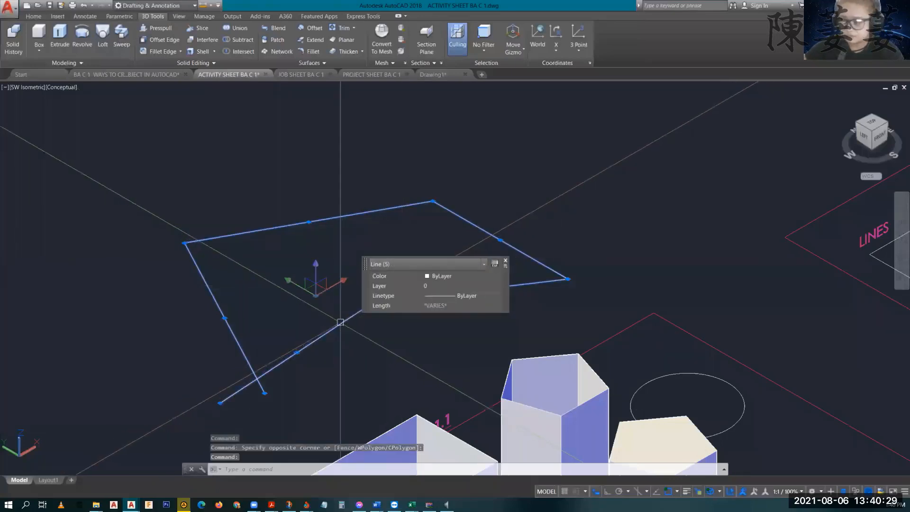
type("j")
key("Return")
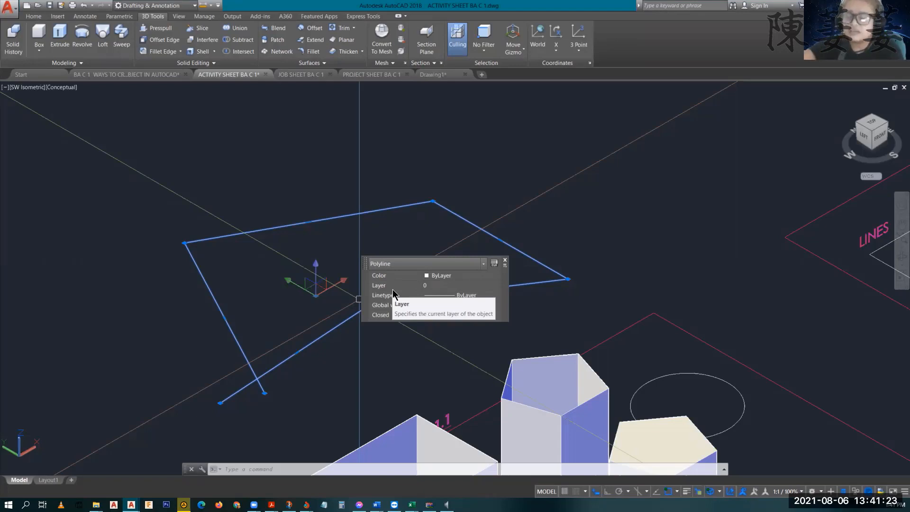
Step: Clear the selection and undo the last Join on the outline lines
key("Escape")
key("Escape")
key("Escape")
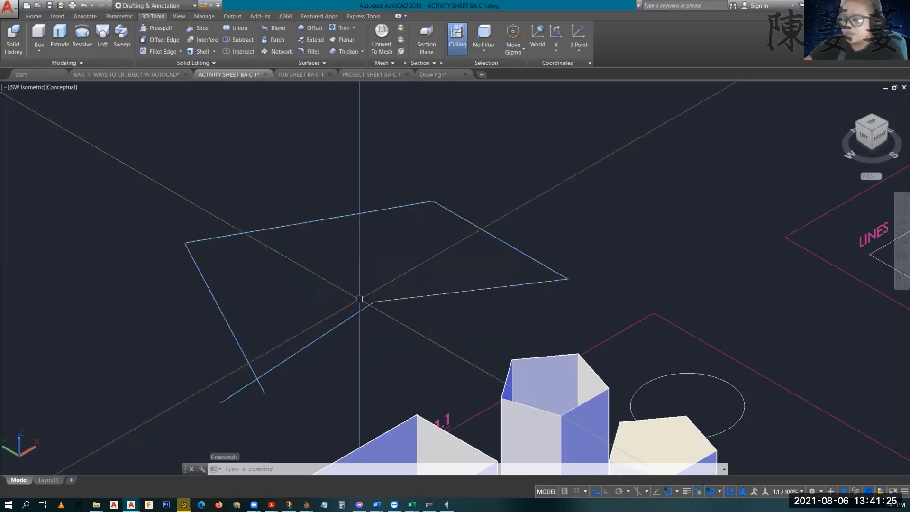
type("j")
key("Return")
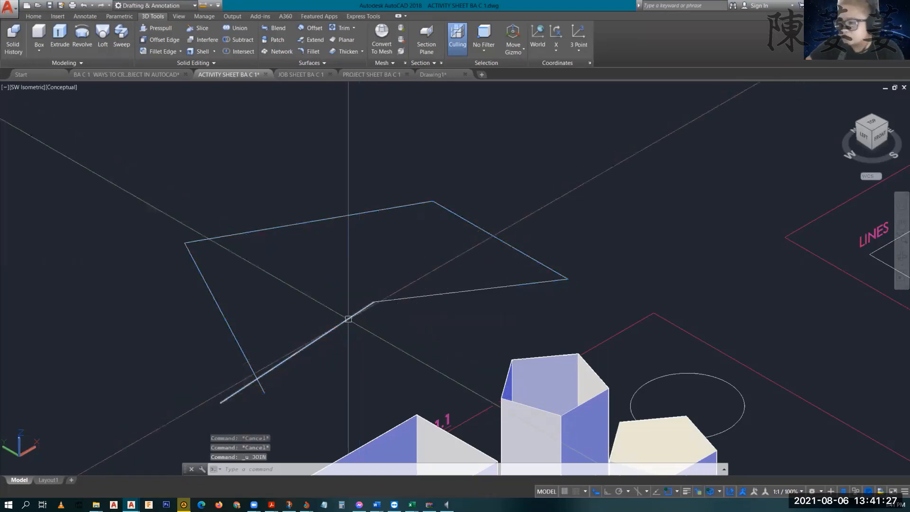
key("Escape")
Step: Try to create a region from the five outline lines whose ends cross at the lower corner
type("R")
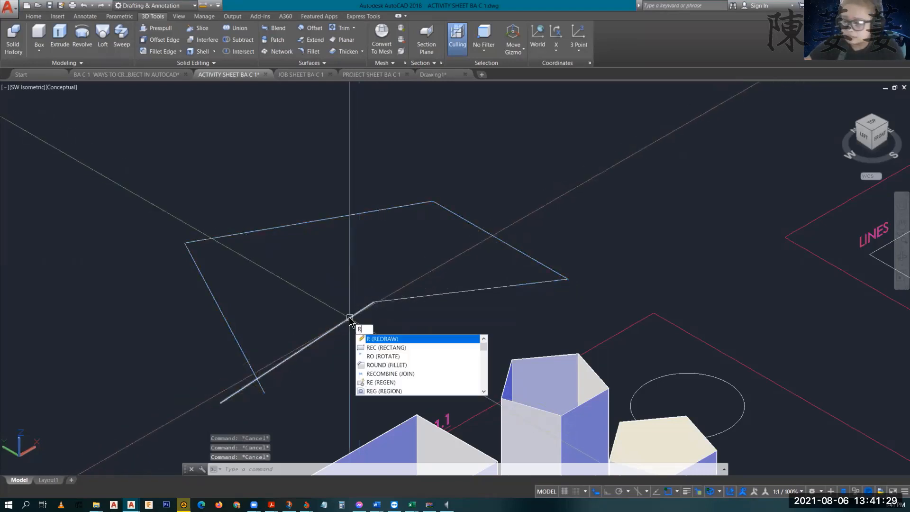
type("egion")
key("Return")
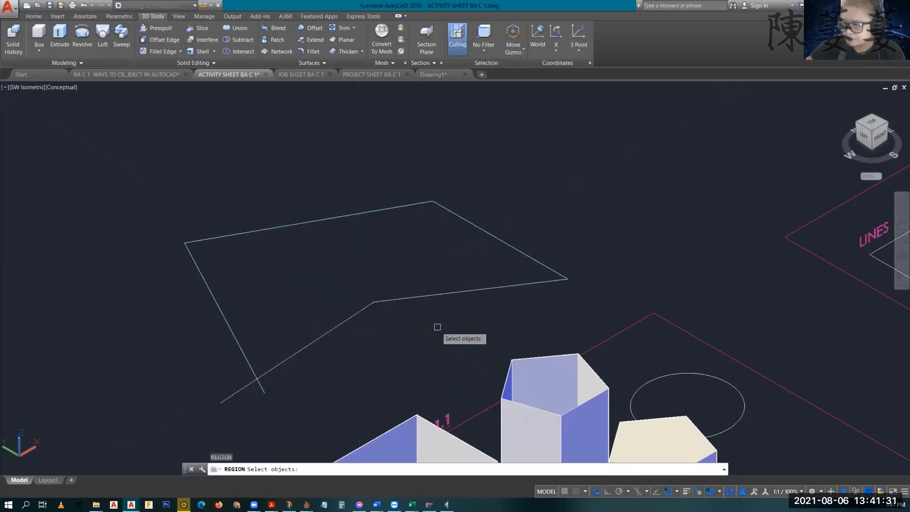
left_click(437, 327)
left_click(136, 87)
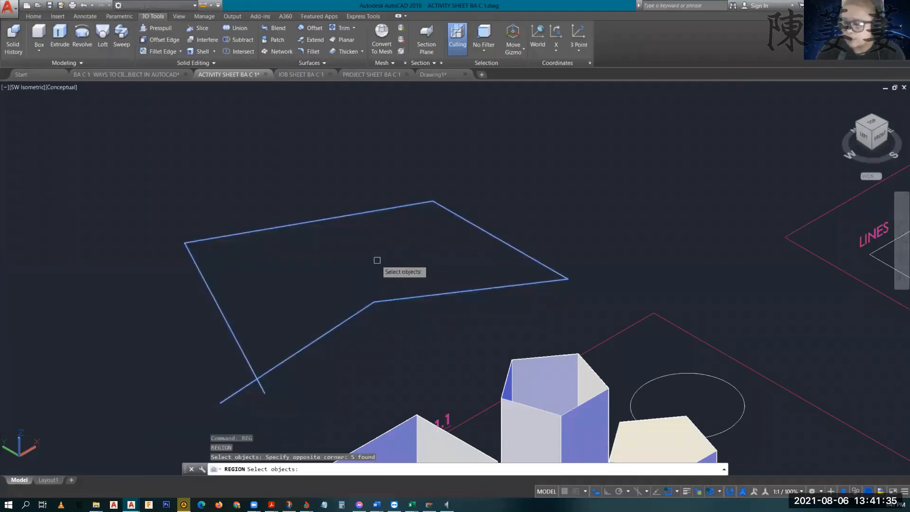
key("Return")
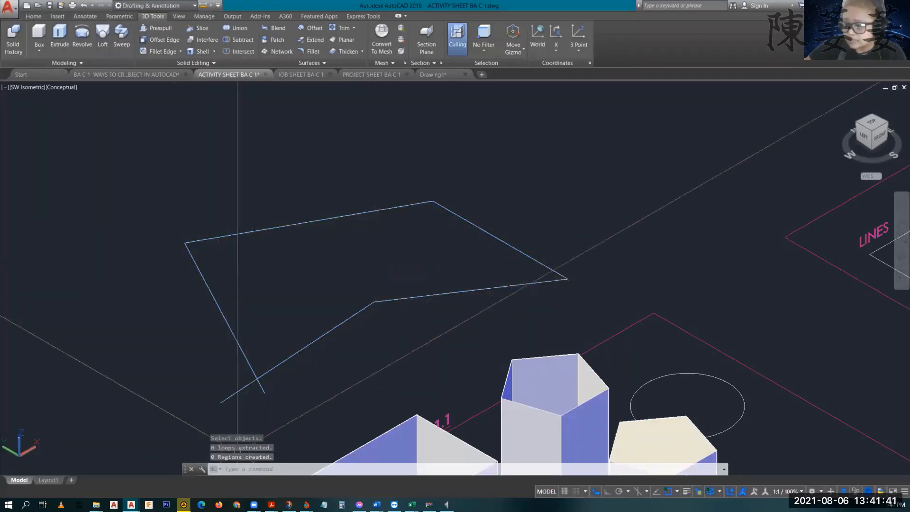
key("Escape")
key("Escape")
key("Escape")
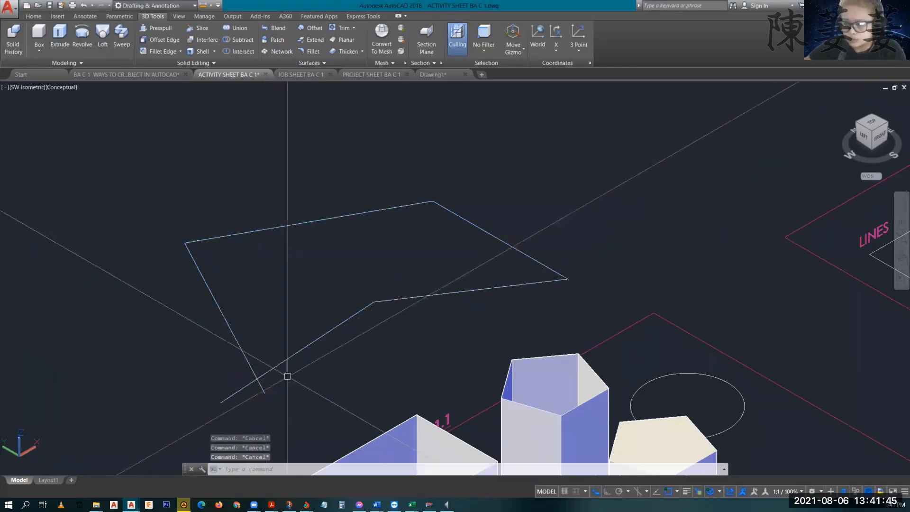
Step: Trim both overhanging line ends at the outline's lower corner
middle_click_drag(286, 374, 288, 360)
type("tr")
key("Return")
key("Return")
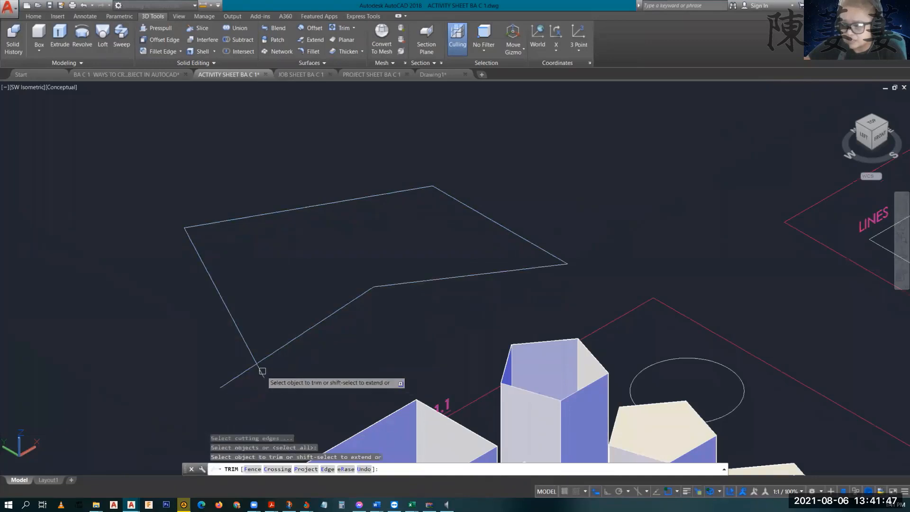
key("Escape")
key("Escape")
key("Escape")
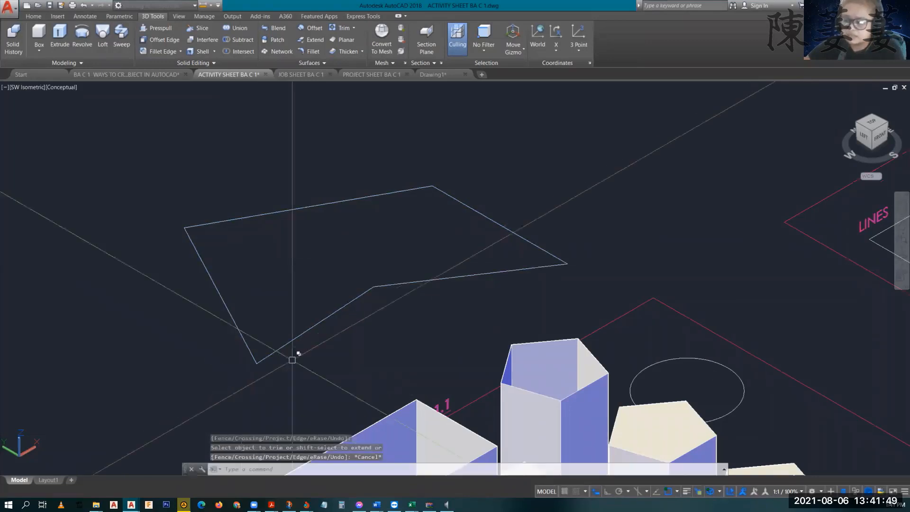
Step: Create a region from the five trimmed outline lines
type("reg")
key("Return")
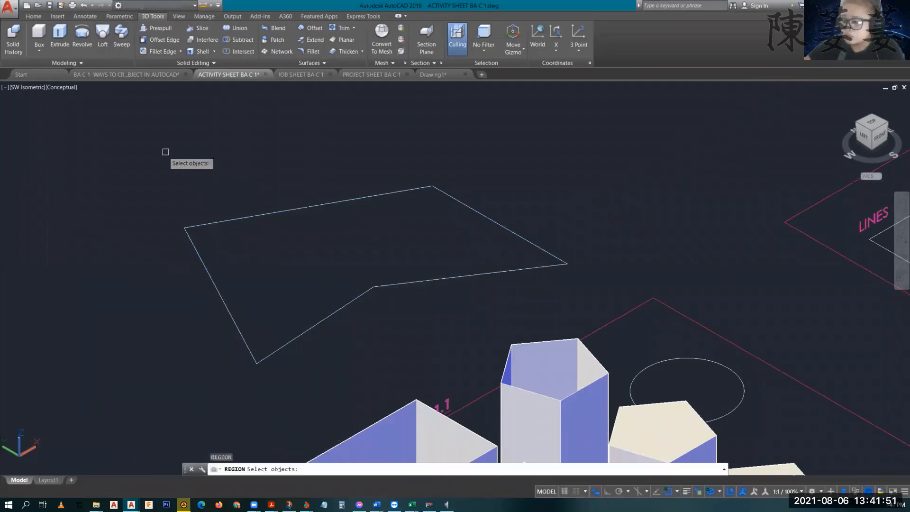
left_click(146, 149)
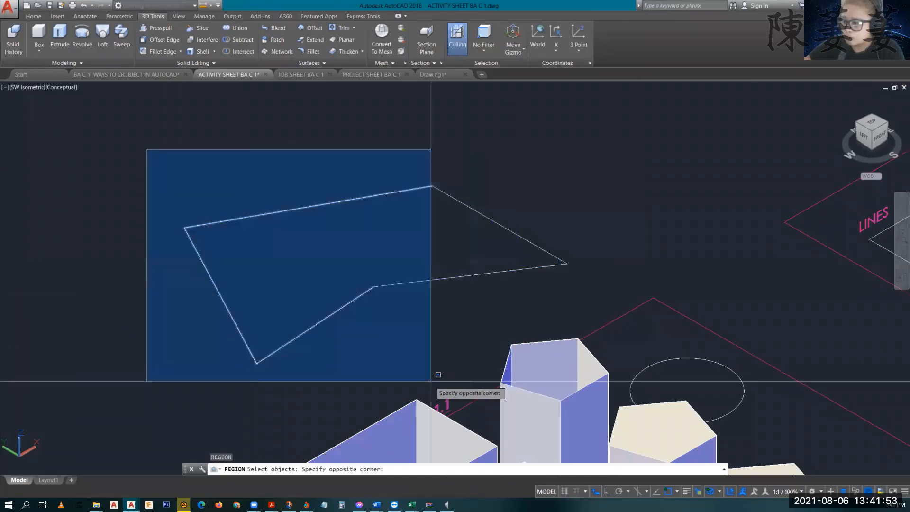
left_click(435, 367)
left_click(549, 284)
left_click(437, 147)
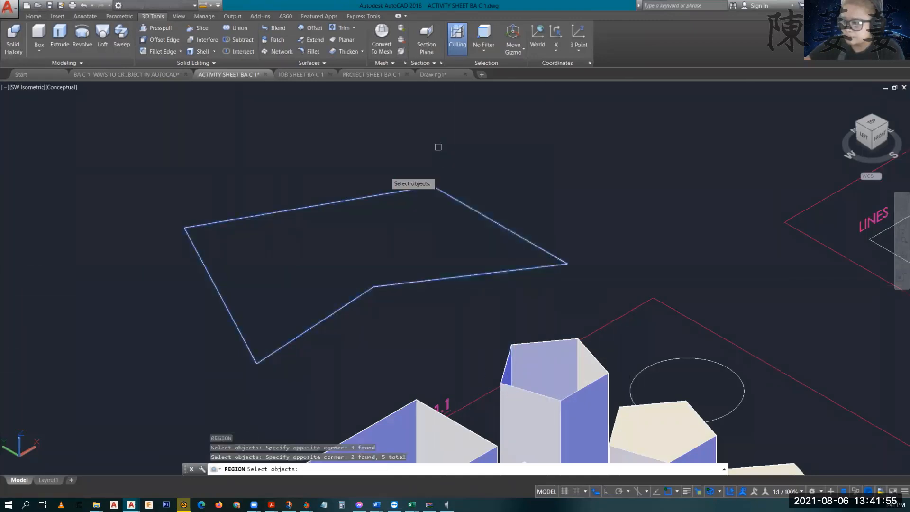
key("Return")
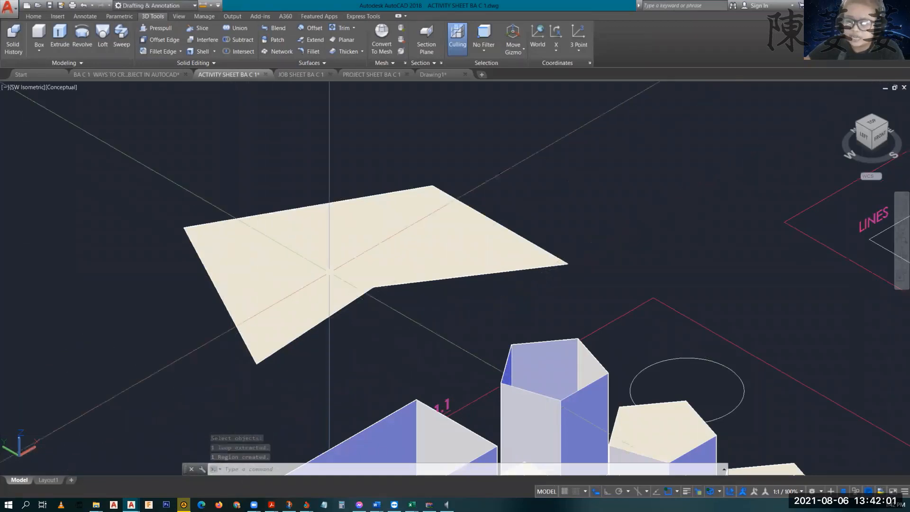
Step: Select the new region to view its properties, and undo its creation
left_click(330, 272)
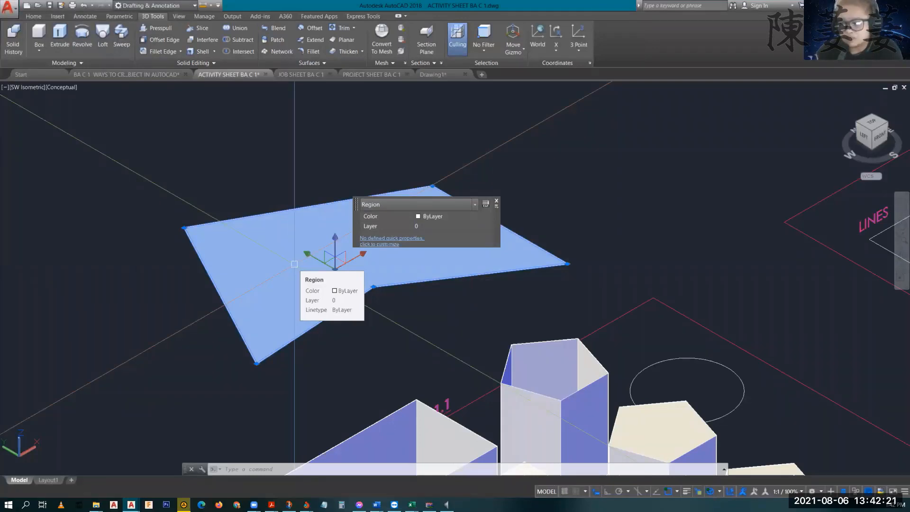
key("Escape")
key("Escape")
key("ctrl+z")
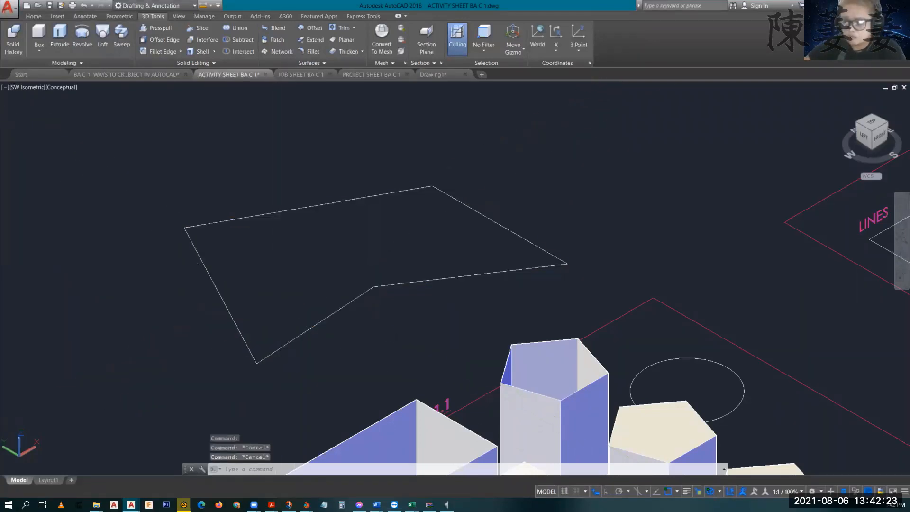
Step: Examine the corners of the five-line outline closely to check whether the line ends meet
scroll(279, 375, "up", 5)
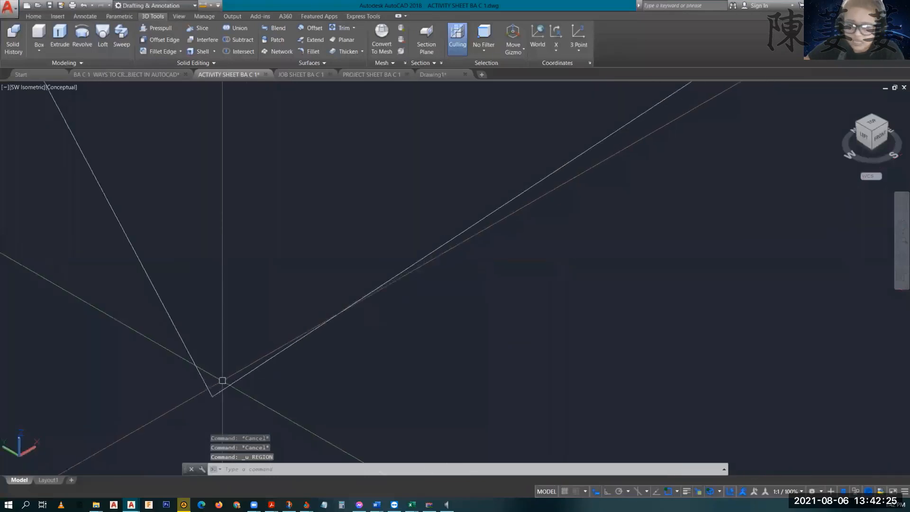
scroll(228, 373, "down", 3)
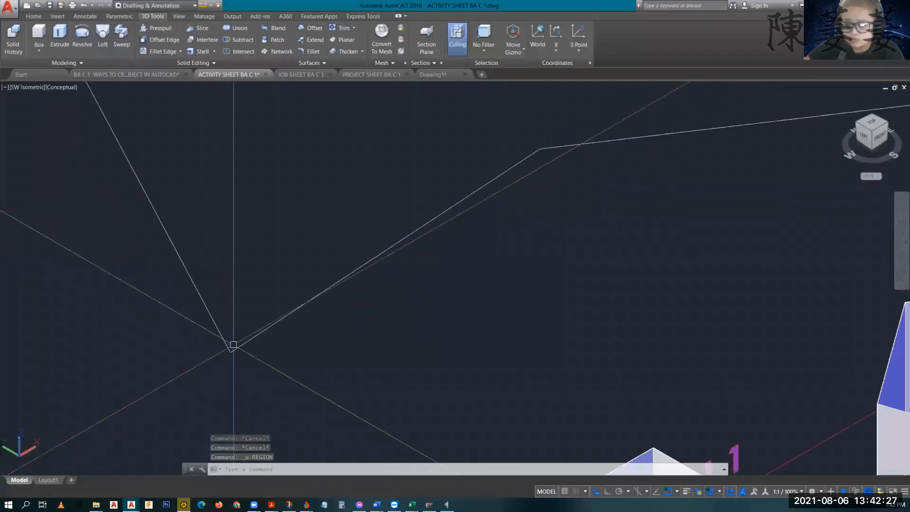
middle_click_drag(243, 209, 300, 266)
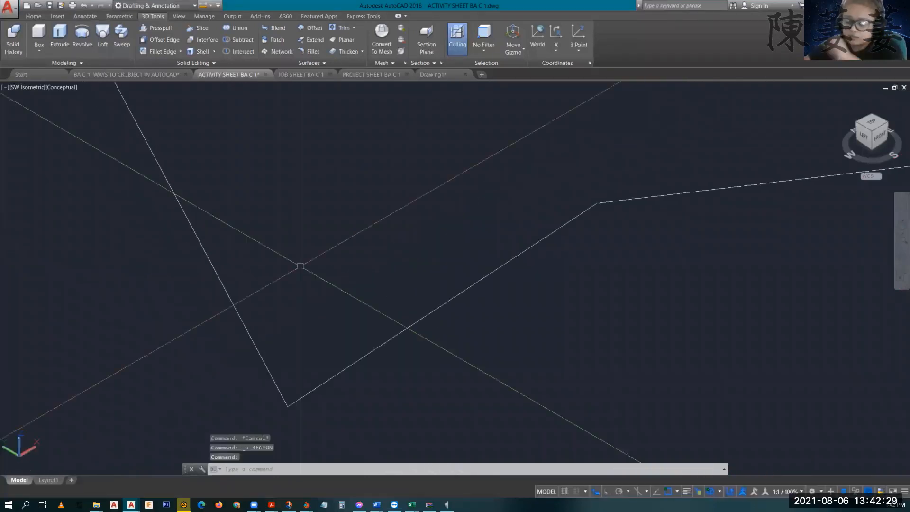
scroll(275, 252, "down", 4)
scroll(223, 200, "down", 3)
scroll(216, 228, "up", 8)
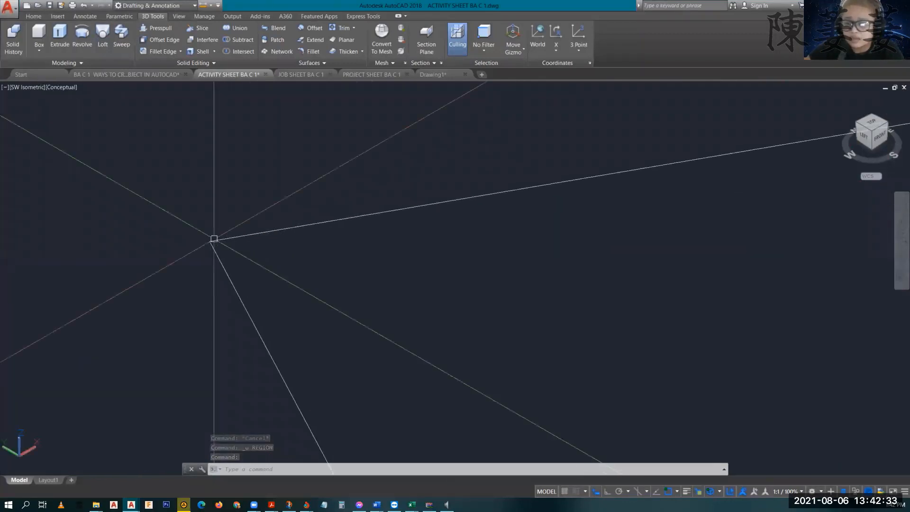
scroll(213, 238, "down", 6)
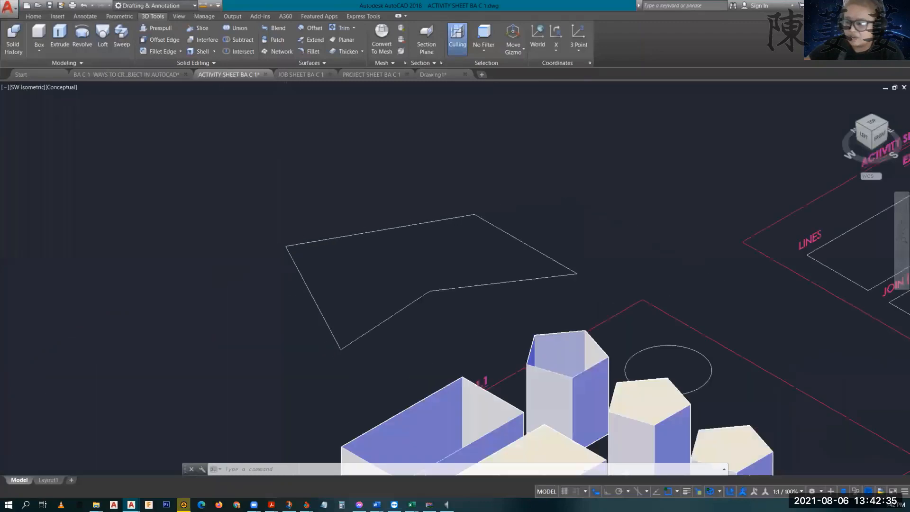
Step: Examine the circle beside the extruded pentagons on Activity Sheet C 1.1, including its properties
middle_click_drag(784, 419, 496, 308)
middle_click_drag(451, 325, 199, 365, "shift")
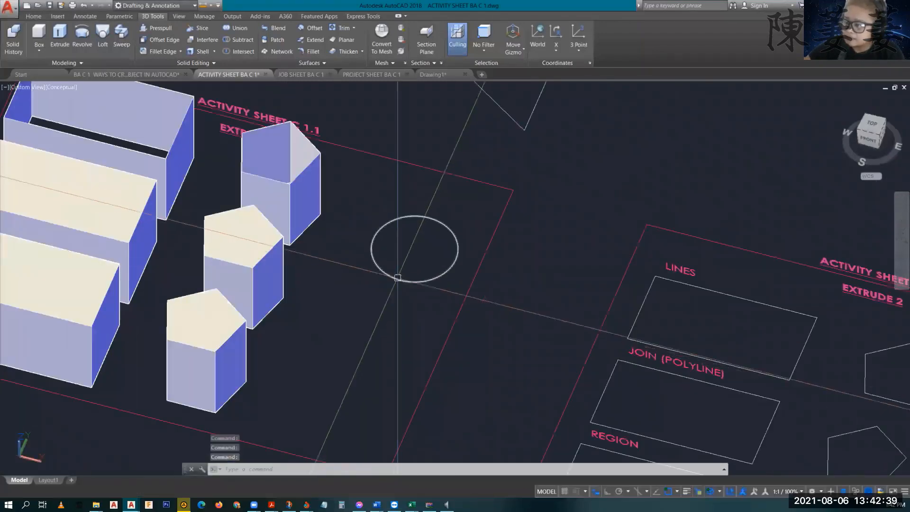
middle_click_drag(367, 300, 421, 306, "shift")
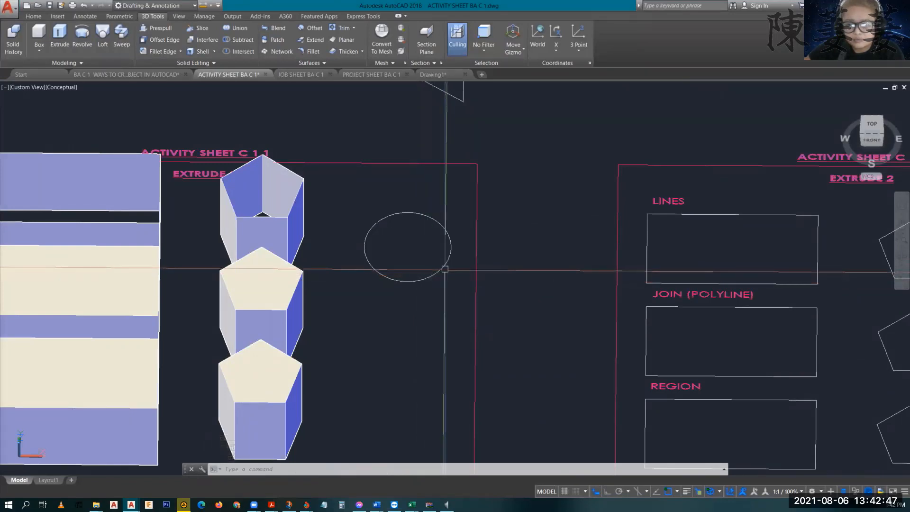
left_click(435, 273)
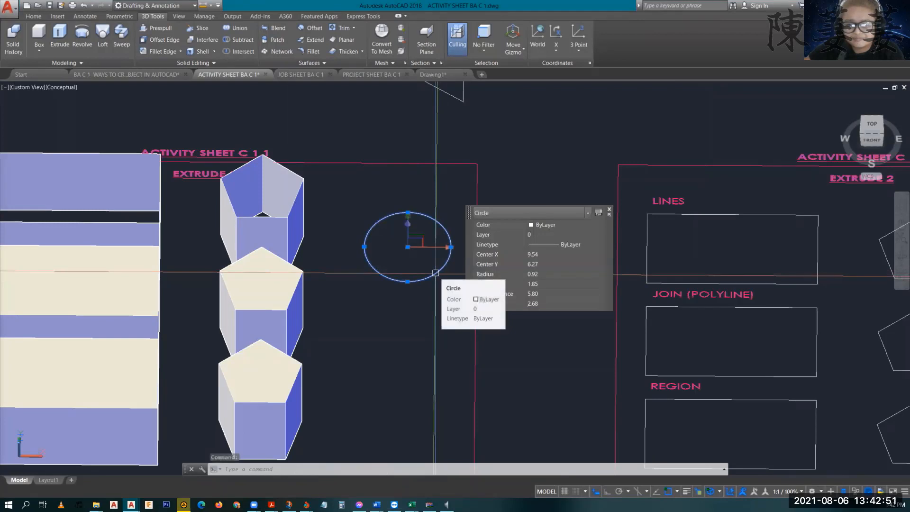
key("Escape")
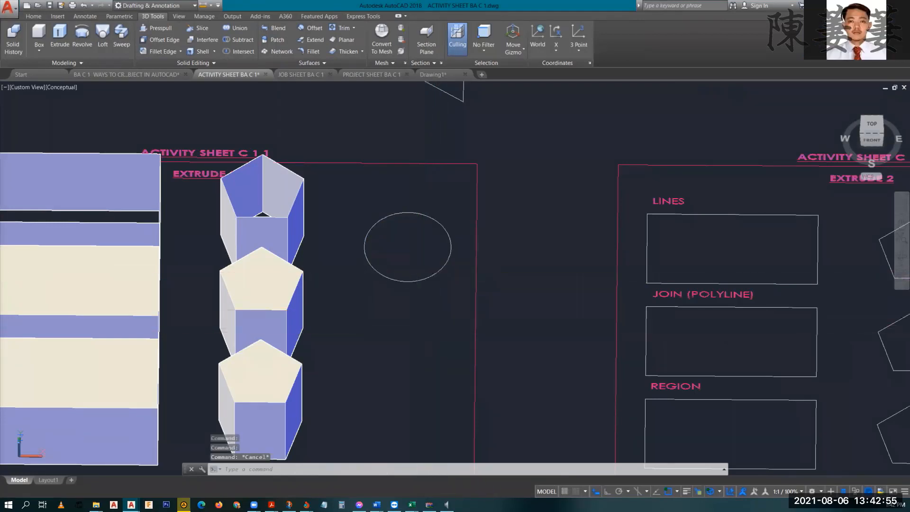
middle_click_drag(417, 334, 437, 301)
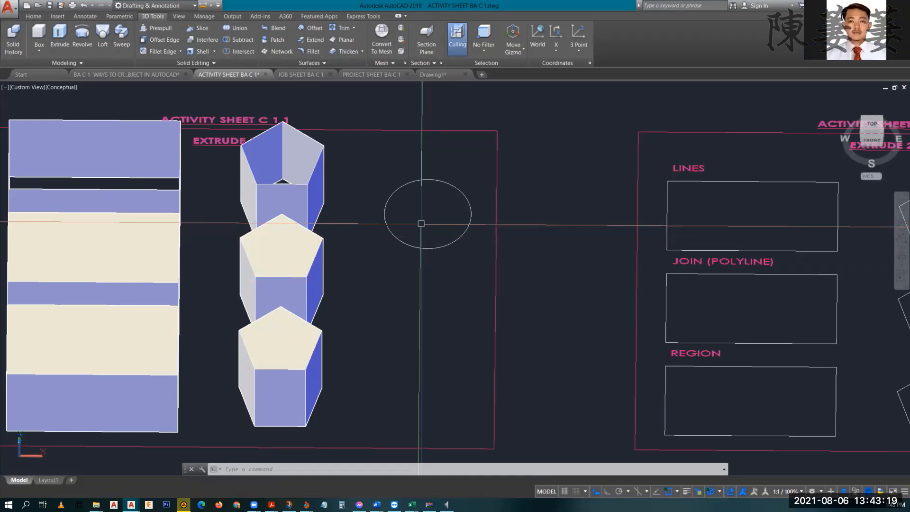
middle_click_drag(418, 305, 414, 254)
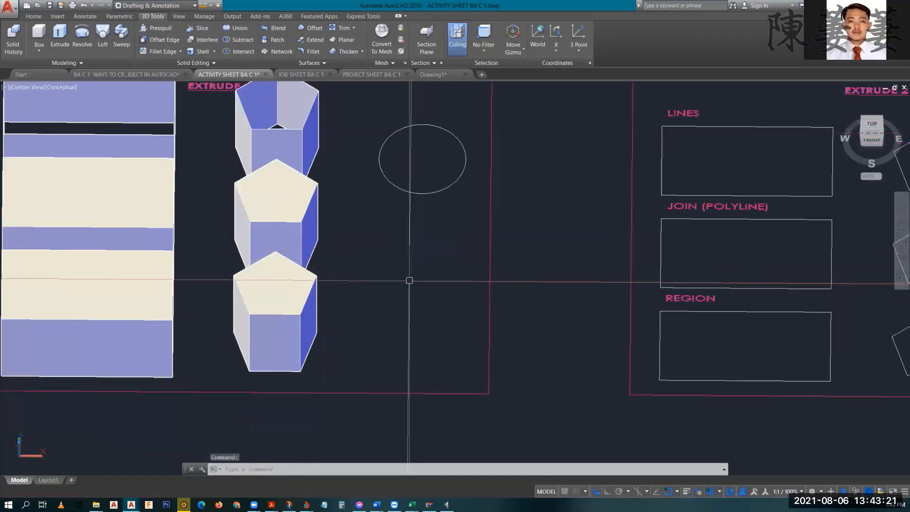
middle_click_drag(425, 301, 416, 295)
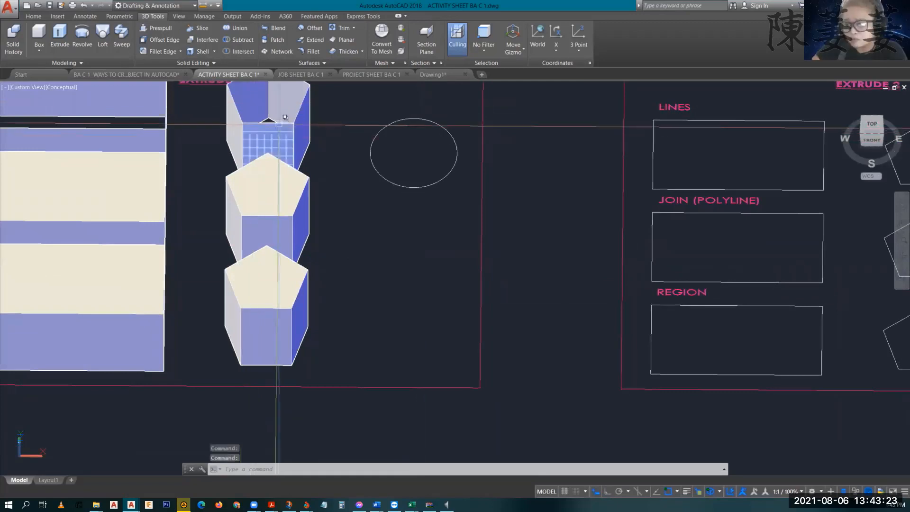
middle_click_drag(311, 152, 358, 208)
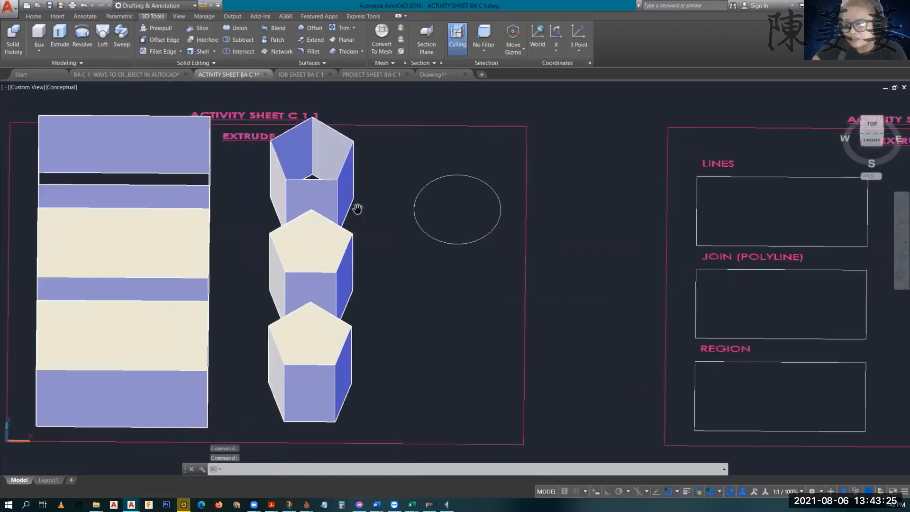
middle_click_drag(435, 281, 410, 250)
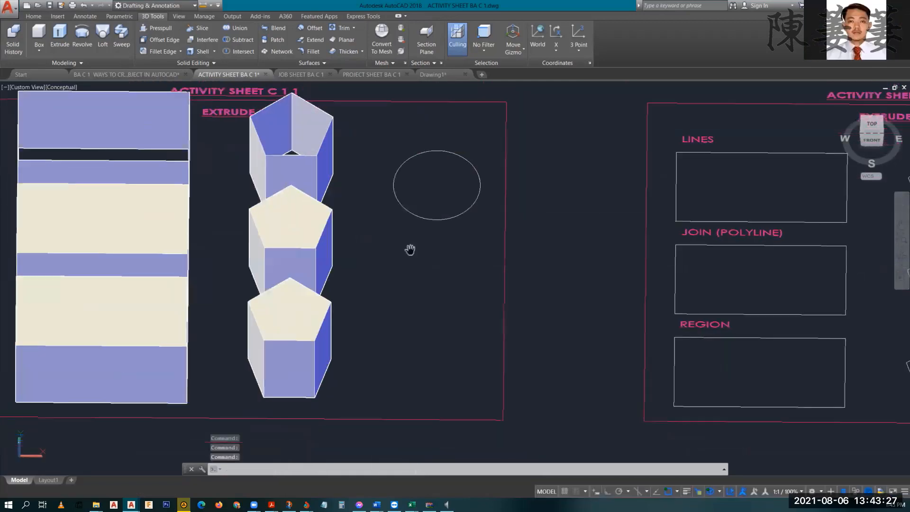
Step: Switch to the Top view and draw a wide ellipse in the empty area above the five-sided outline
left_click(871, 125)
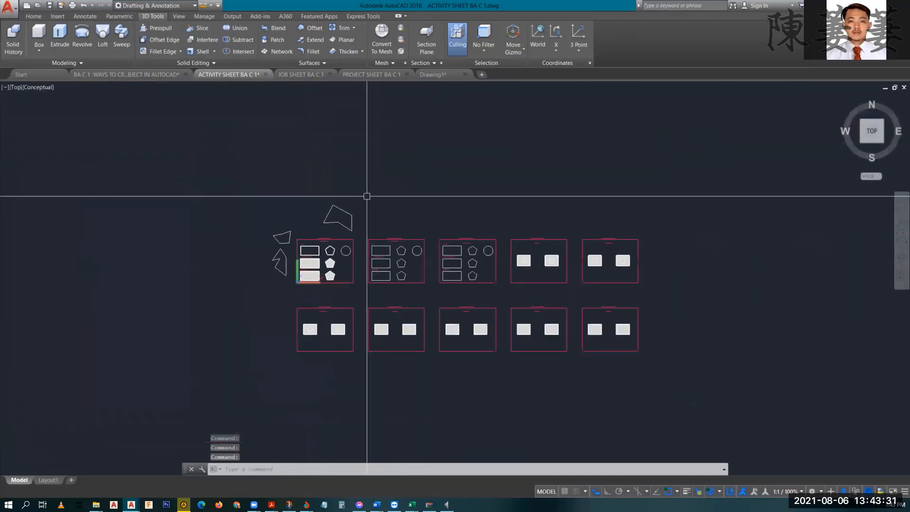
scroll(370, 192, "up", 3)
type("el")
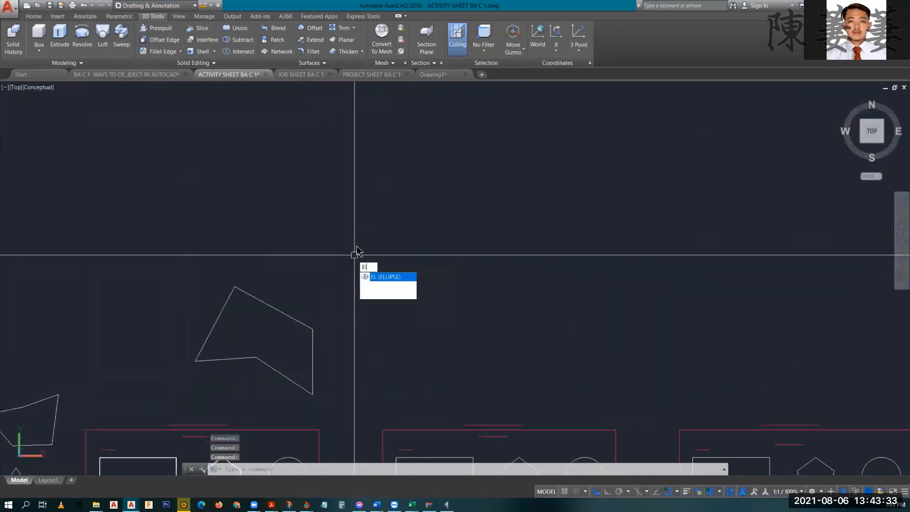
key("Return")
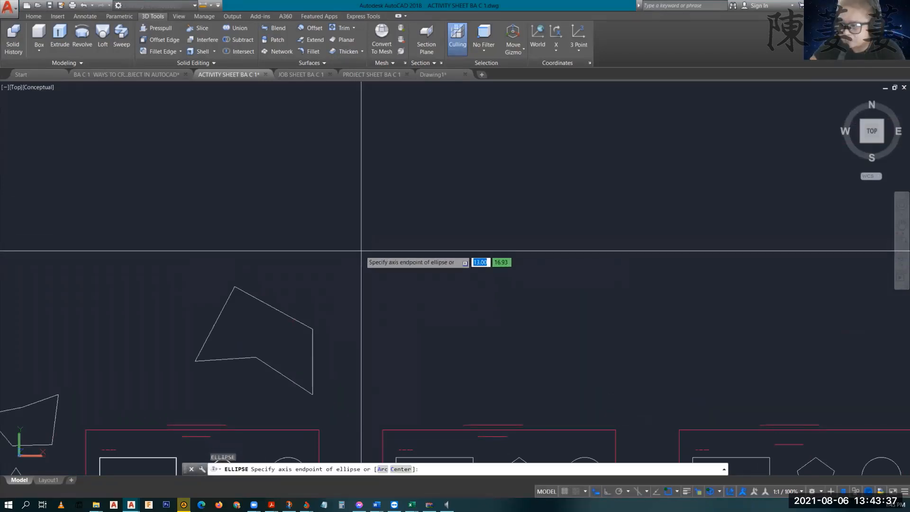
left_click(360, 250)
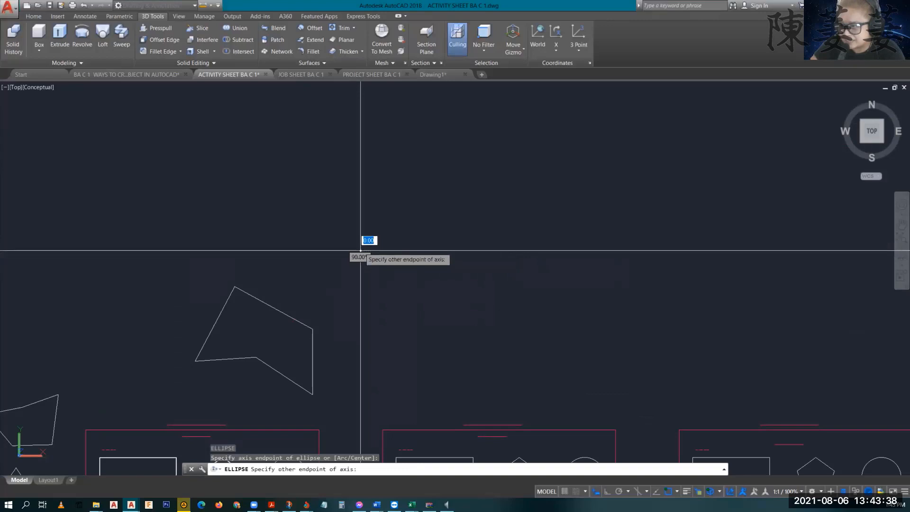
left_click(362, 178)
left_click(508, 219)
key("Escape")
key("Escape")
key("Escape")
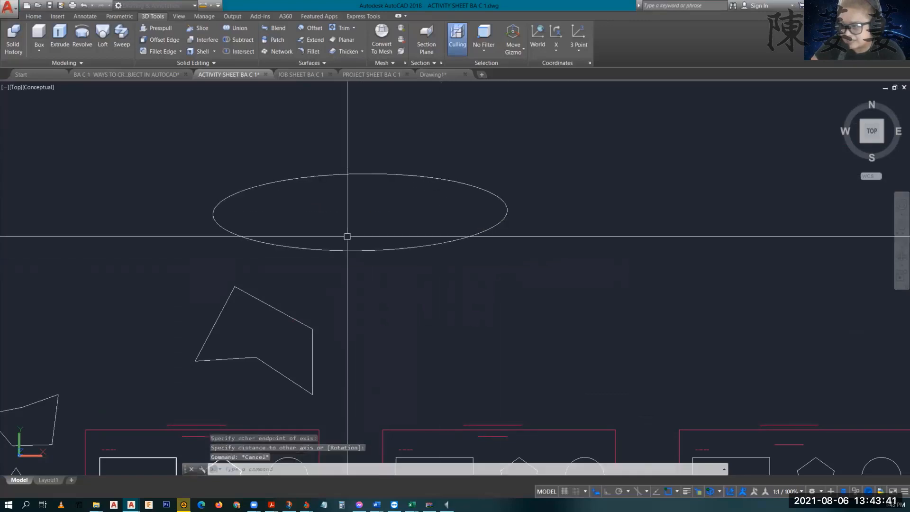
Step: Draw a circle in the empty area above the wide ellipse, centred over it and much narrower
type("c")
key("Return")
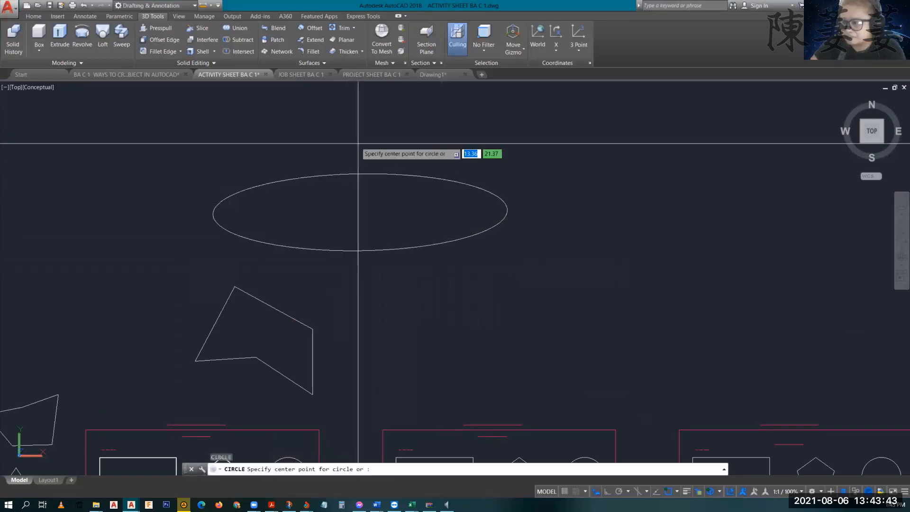
middle_click_drag(356, 144, 368, 192)
left_click(367, 156)
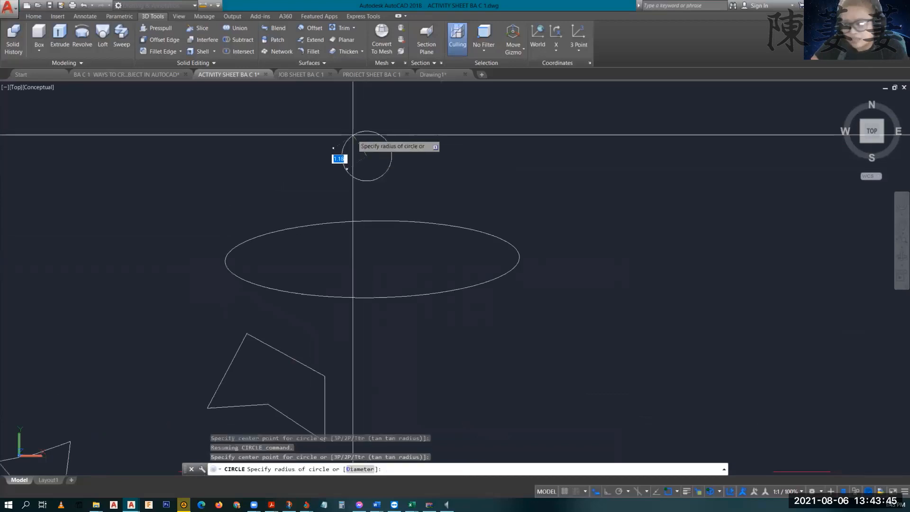
left_click(328, 142)
key("Escape")
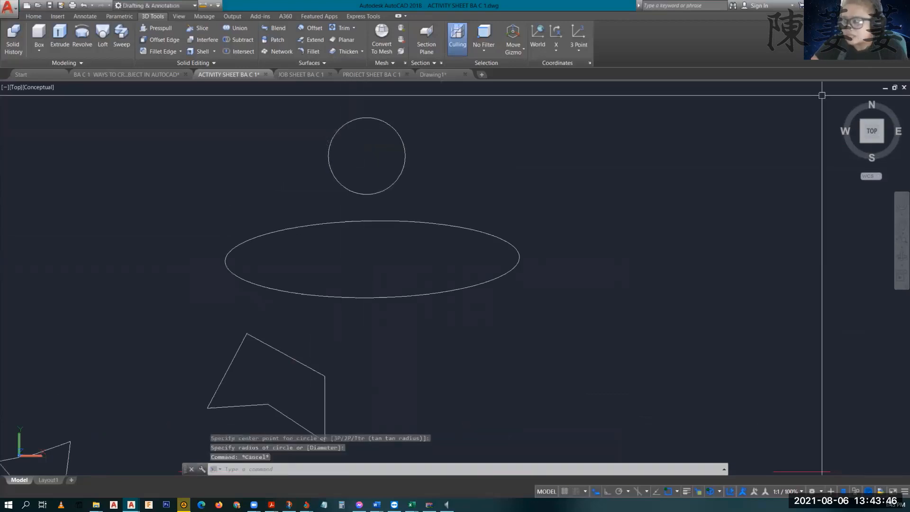
Step: Switch to the SW Isometric view, framing the extruded boxes and pentagons on Activity Sheet C 1.1
left_click(884, 140)
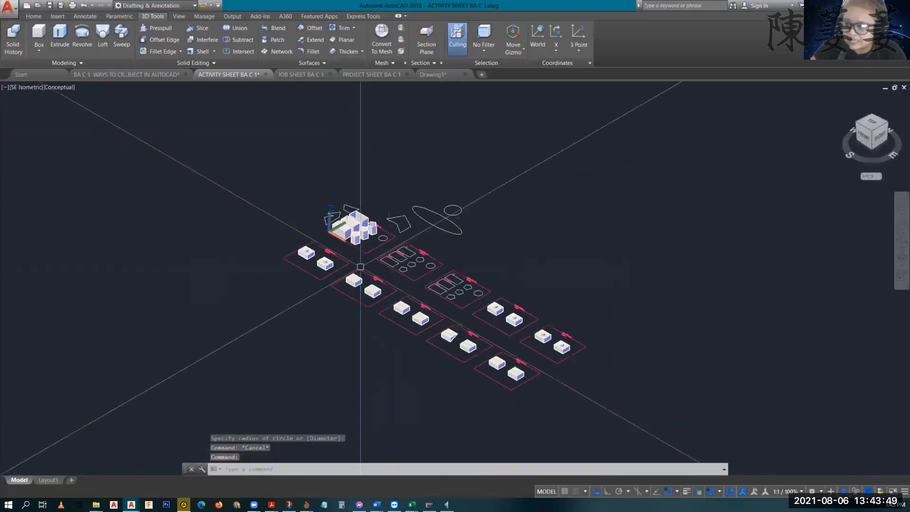
left_click(858, 124)
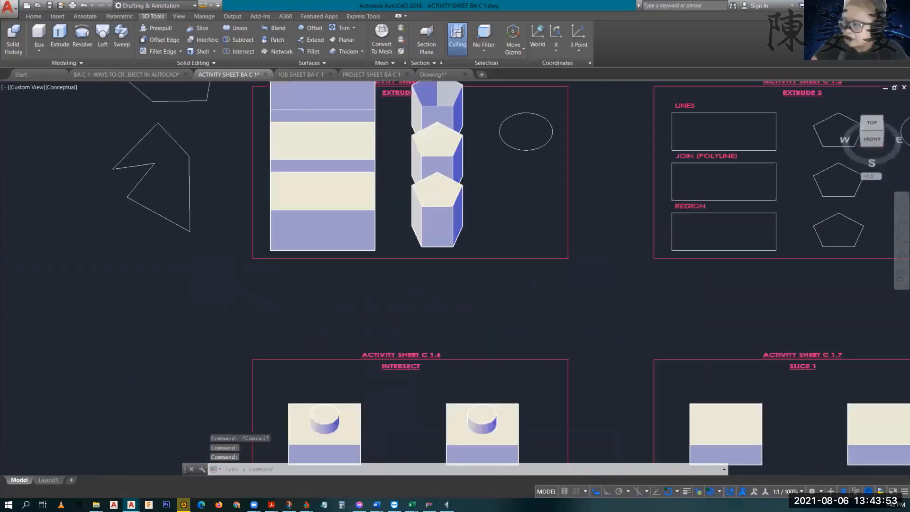
left_click(860, 129)
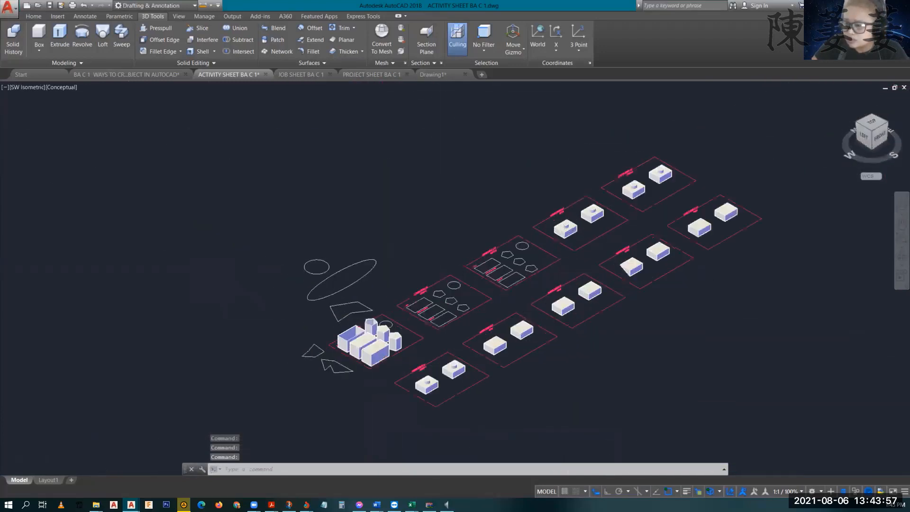
scroll(398, 375, "up", 8)
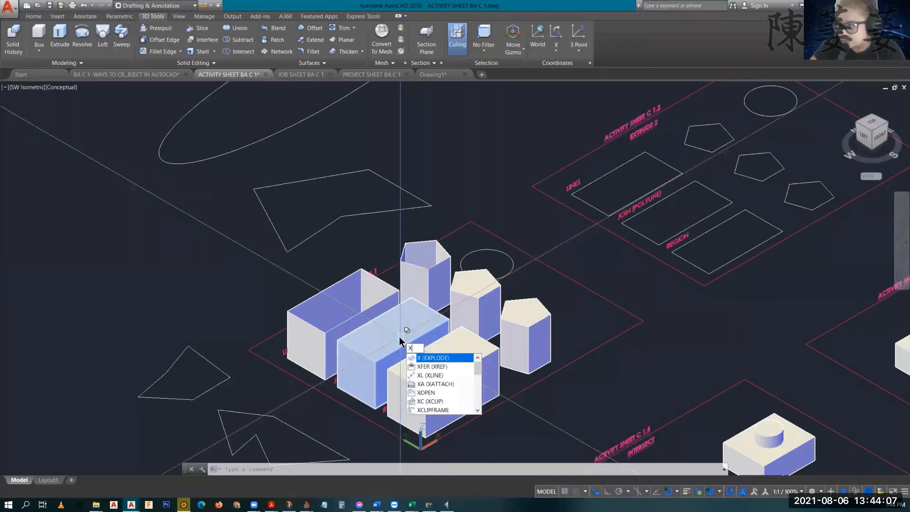
key("Return")
middle_click_drag(401, 342, 437, 282)
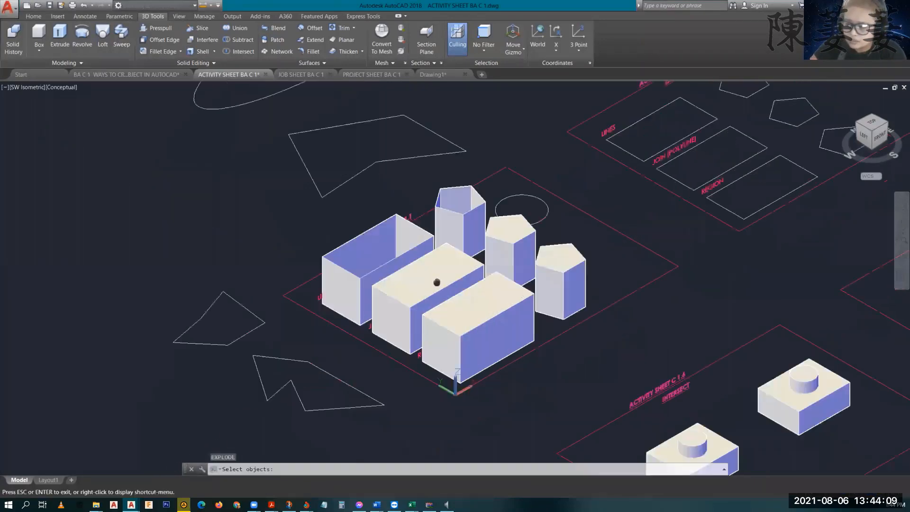
key("Escape")
key("Escape")
Step: Copy the middle extruded box of Activity Sheet C 1.1 to the empty area outside the sheet, beyond the open box
left_click(415, 302)
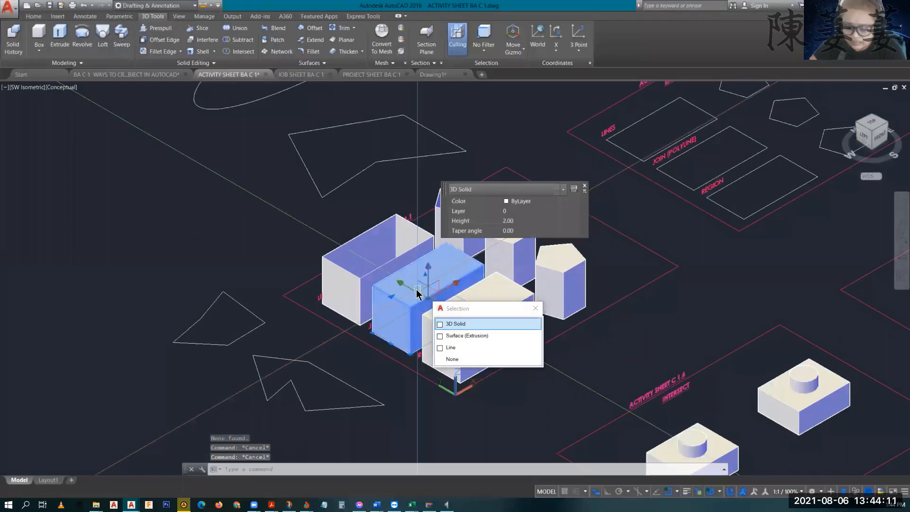
type("co")
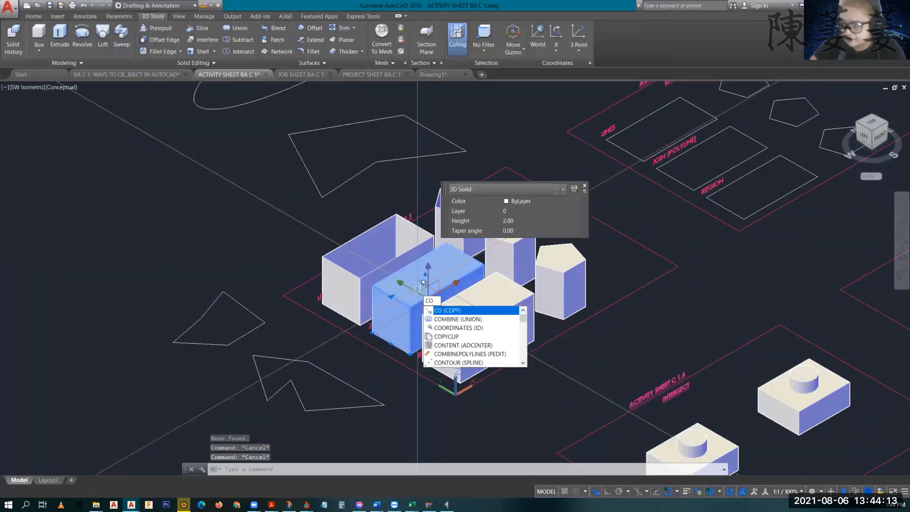
key("Return")
left_click(403, 297)
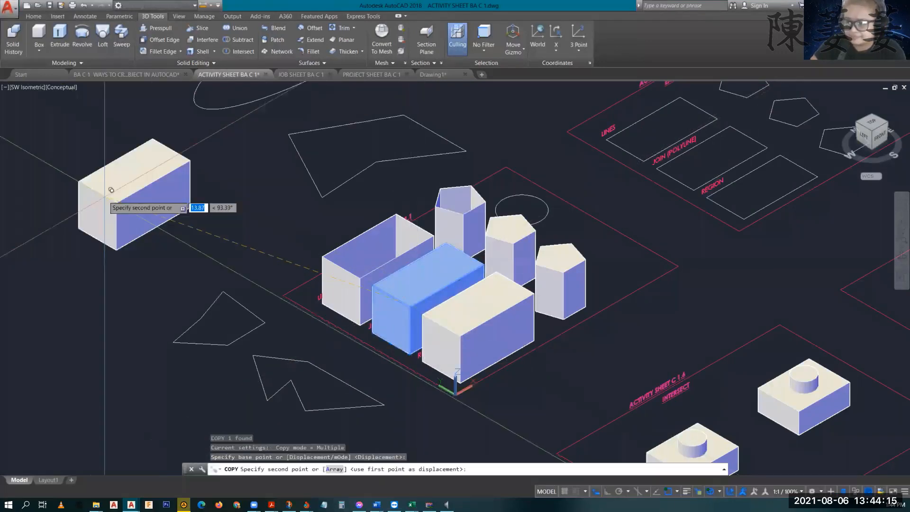
left_click(111, 190)
key("Escape")
Step: Explode the copied box into separate face regions
scroll(285, 252, "up", 2)
middle_click_drag(214, 241, 417, 304)
type("x")
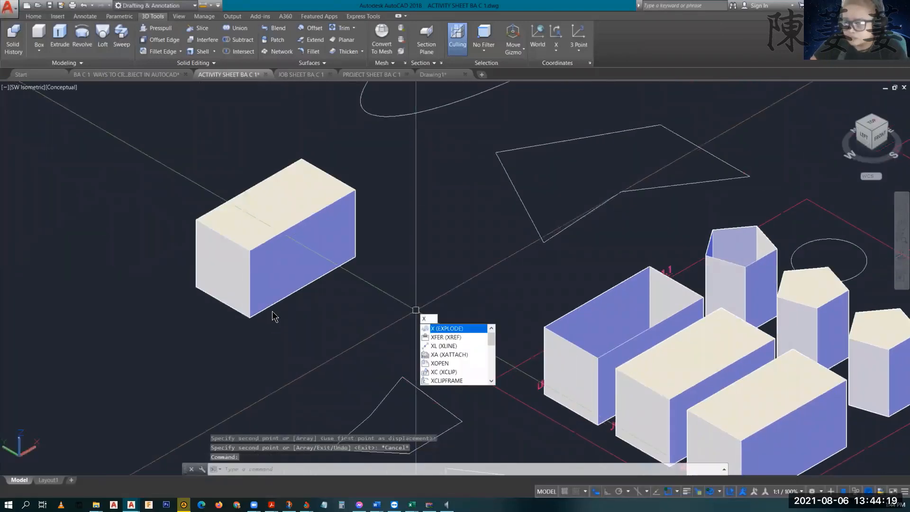
key("Return")
left_click(305, 279)
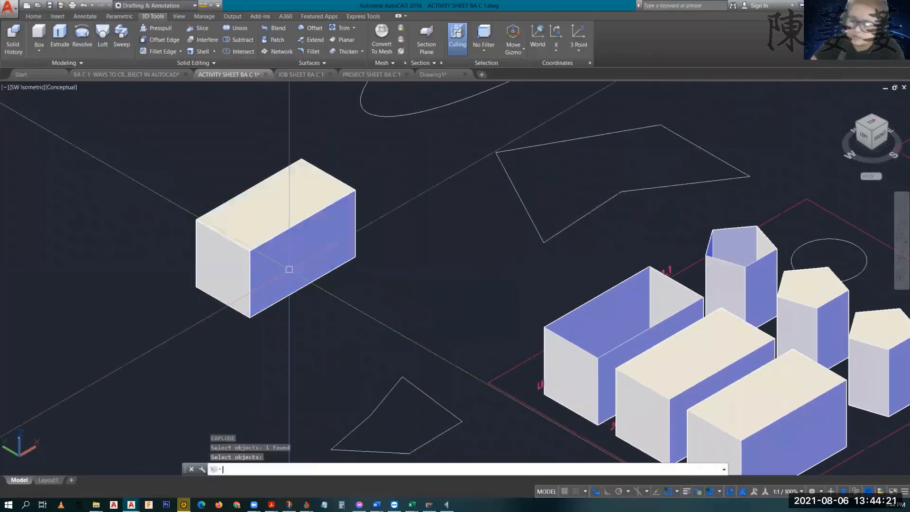
key("Escape")
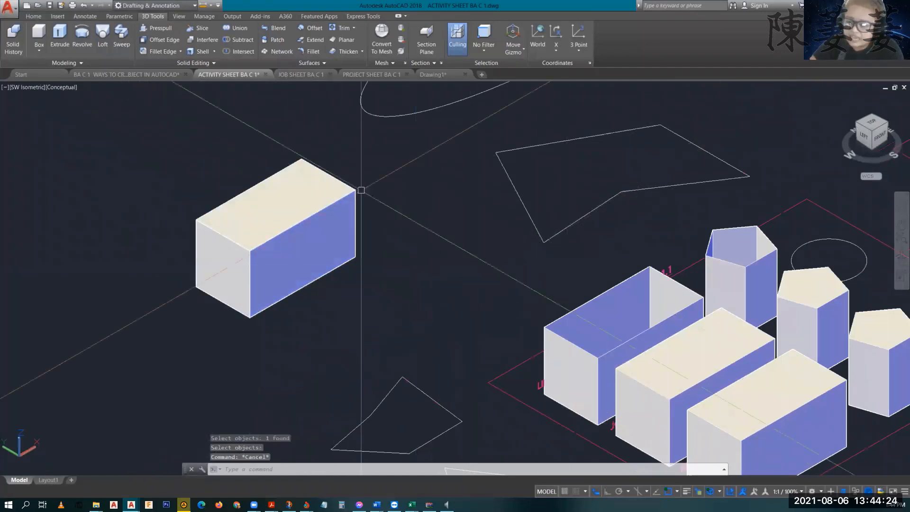
Step: Move the top face region of the exploded box off the box into the empty space beside it
left_click(268, 218)
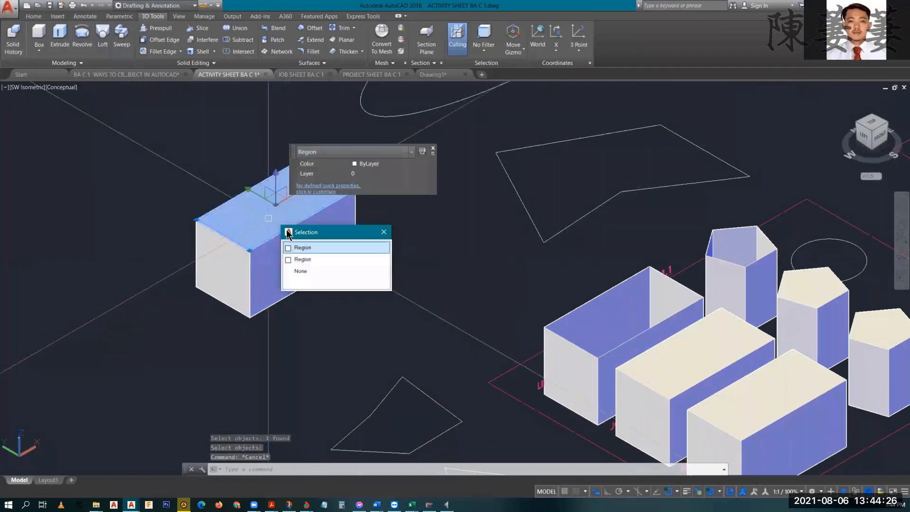
left_click(303, 248)
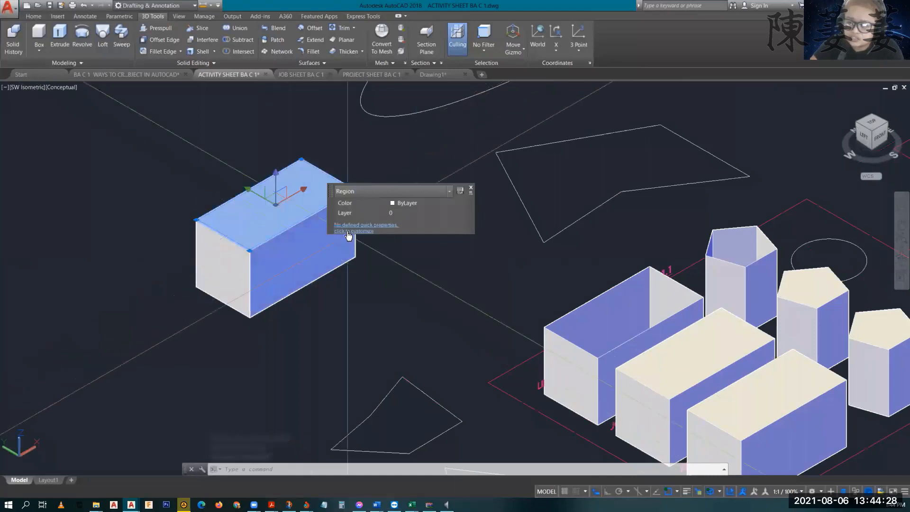
type("m")
key("Return")
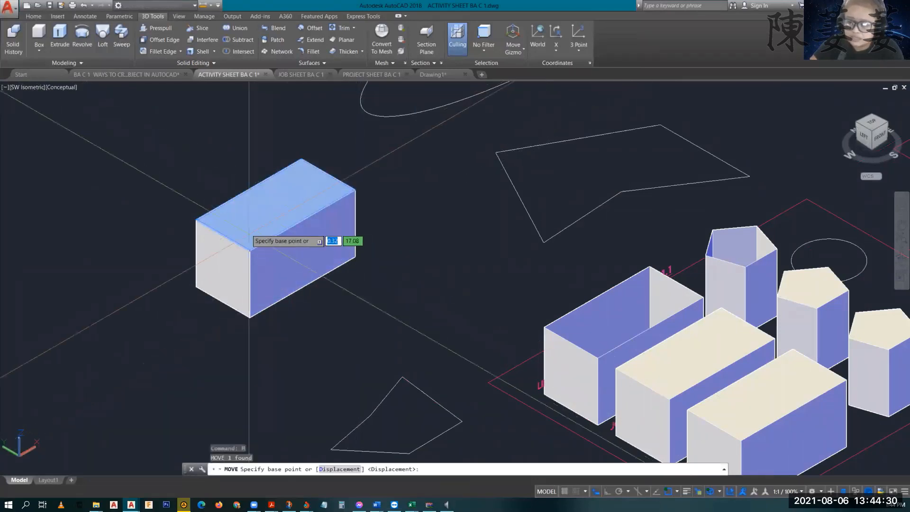
left_click(250, 240)
left_click(137, 190)
key("Escape")
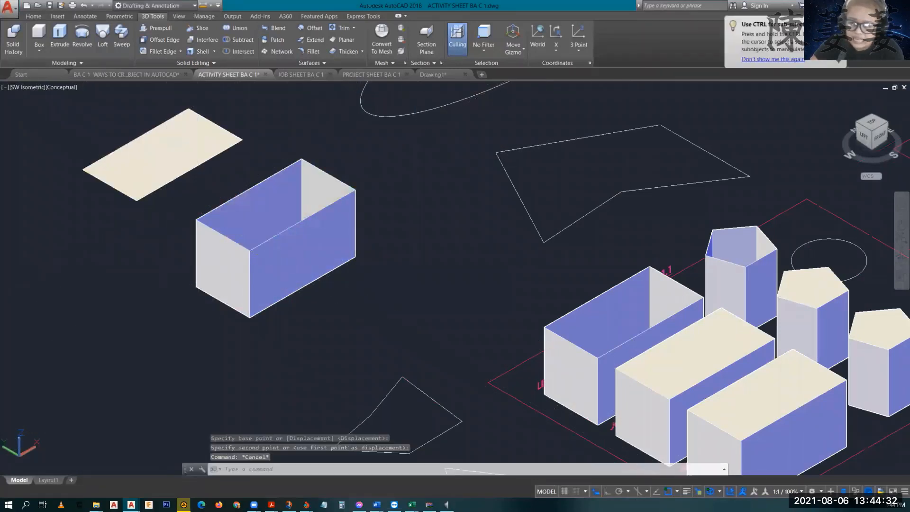
key("Escape")
key("Escape")
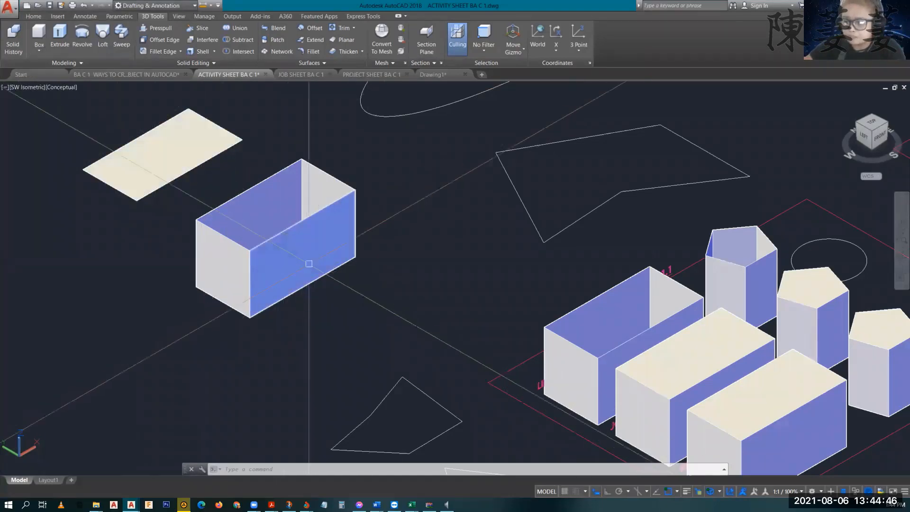
Step: Look down into the opened box, and explode the detached top region into separate lines
middle_click_drag(306, 263, 307, 317)
middle_click_drag(293, 401, 281, 451, "shift")
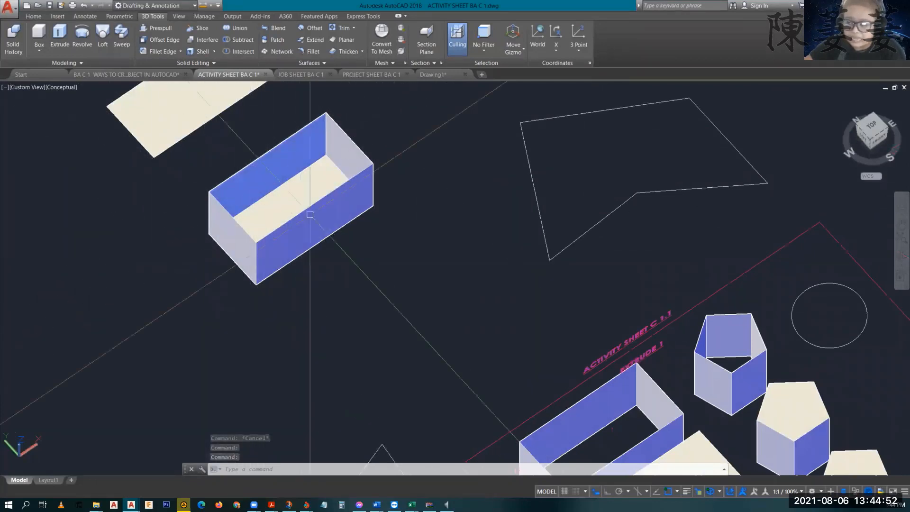
middle_click_drag(352, 246, 344, 299)
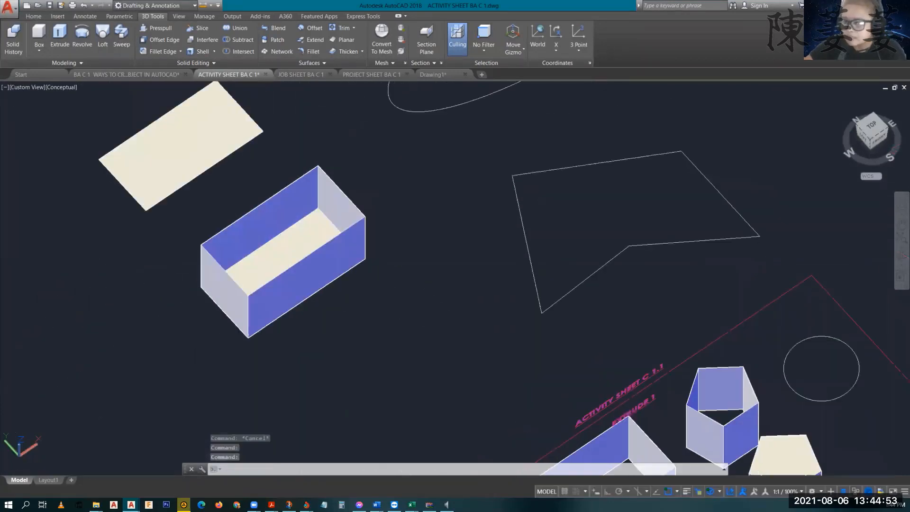
left_click(182, 141)
middle_click_drag(165, 196, 197, 236)
type("x")
key("Return")
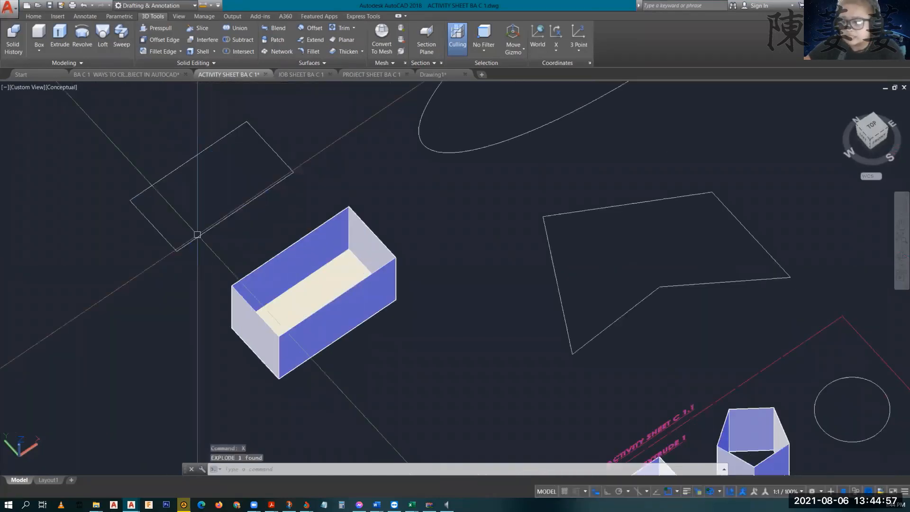
Step: Select the edges of the exploded rectangle to check their object type, and clear the selection
left_click(174, 170)
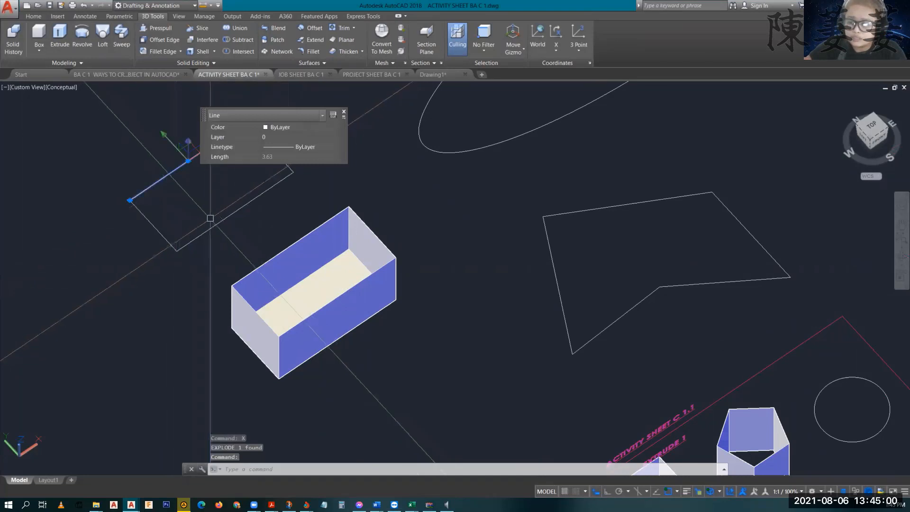
left_click(211, 228)
left_click(154, 226)
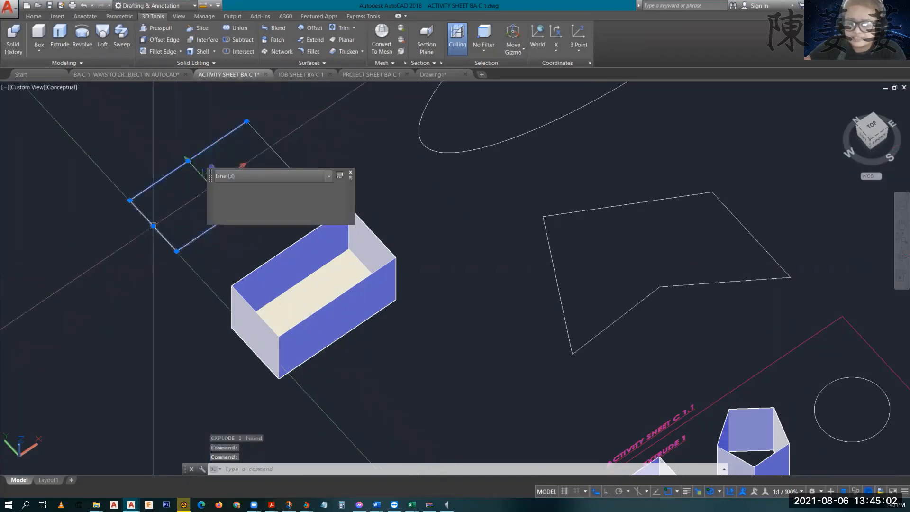
key("Escape")
key("Escape")
key("Escape")
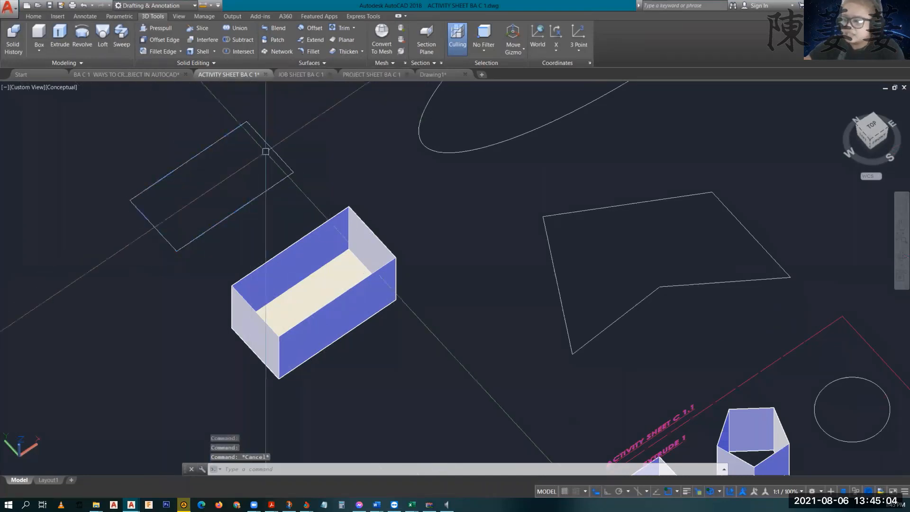
middle_click_drag(470, 258, 196, 267)
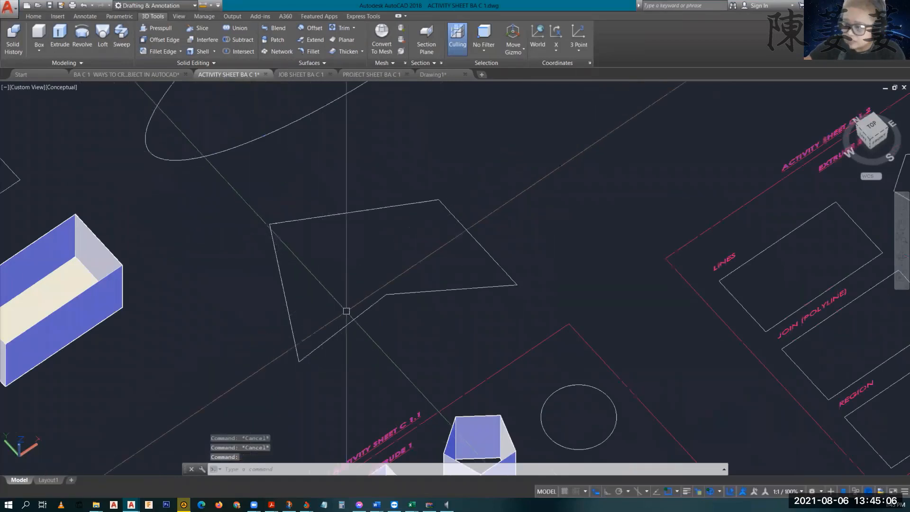
left_click(354, 320)
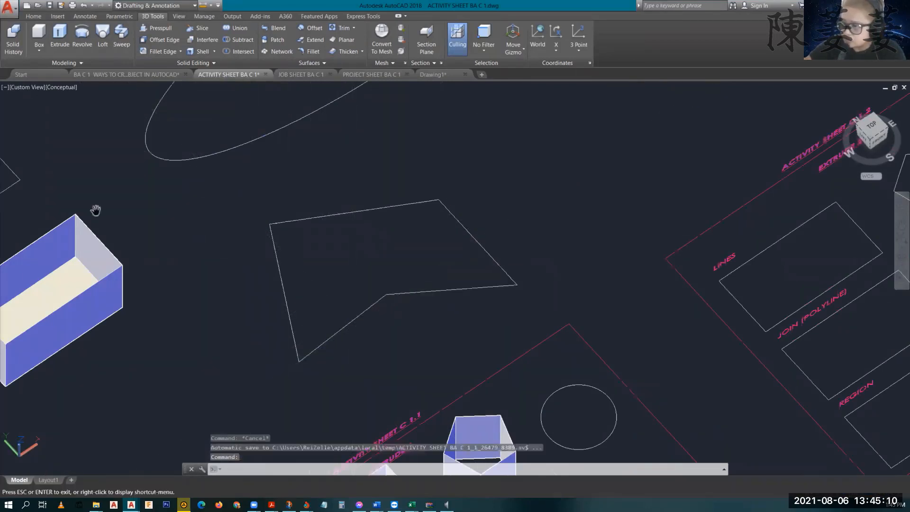
middle_click_drag(112, 211, 237, 216)
key("Escape")
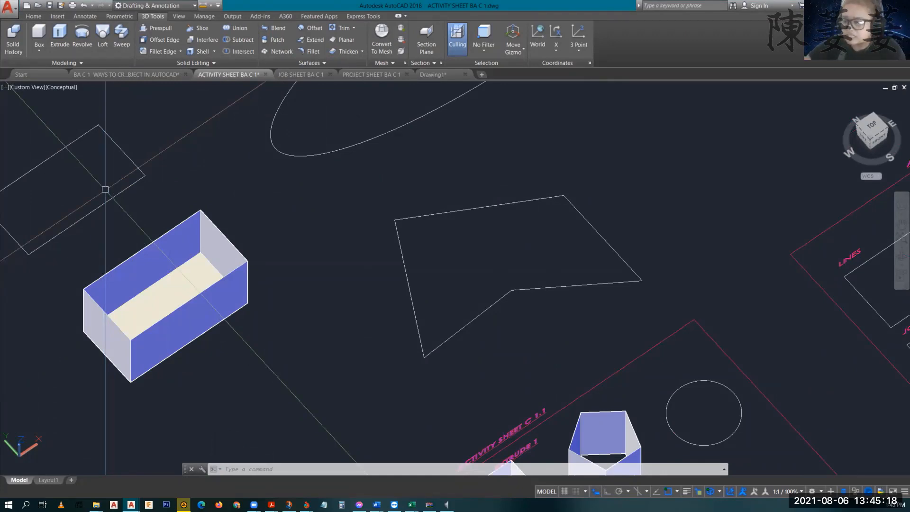
Step: Try to explode the circle beside the extruded pentagons on Activity Sheet C 1.1
mouse_move(563, 266)
middle_mouse_down()
mouse_move(592, 225)
mouse_move(451, 154)
mouse_move(410, 110)
middle_mouse_up()
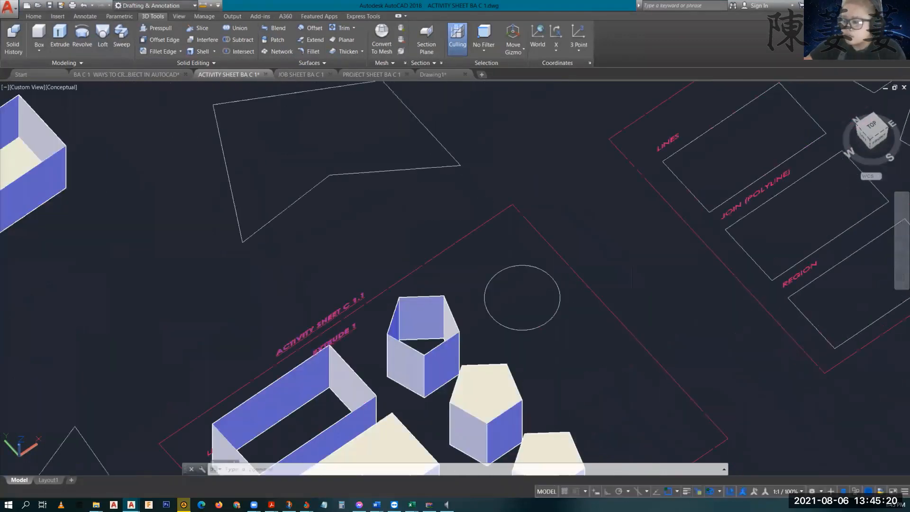
left_click(547, 324)
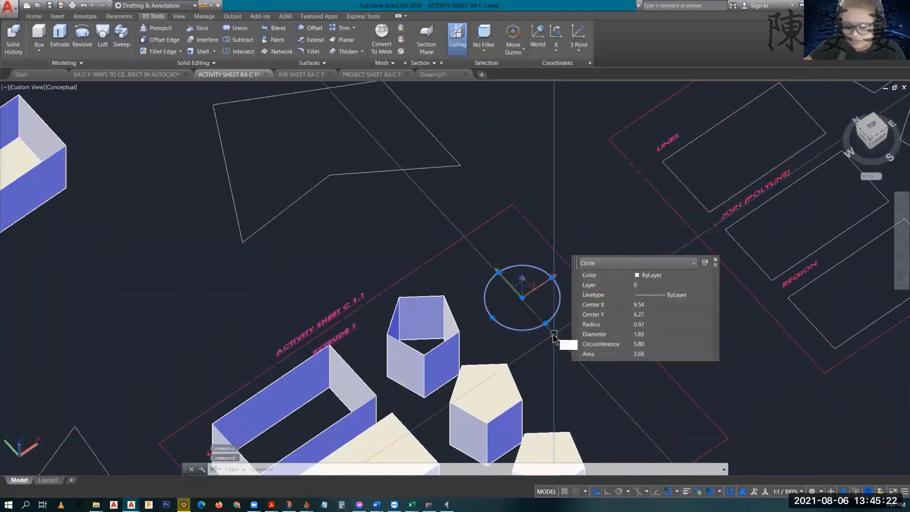
type("x")
key("Return")
left_click(545, 322)
key("Return")
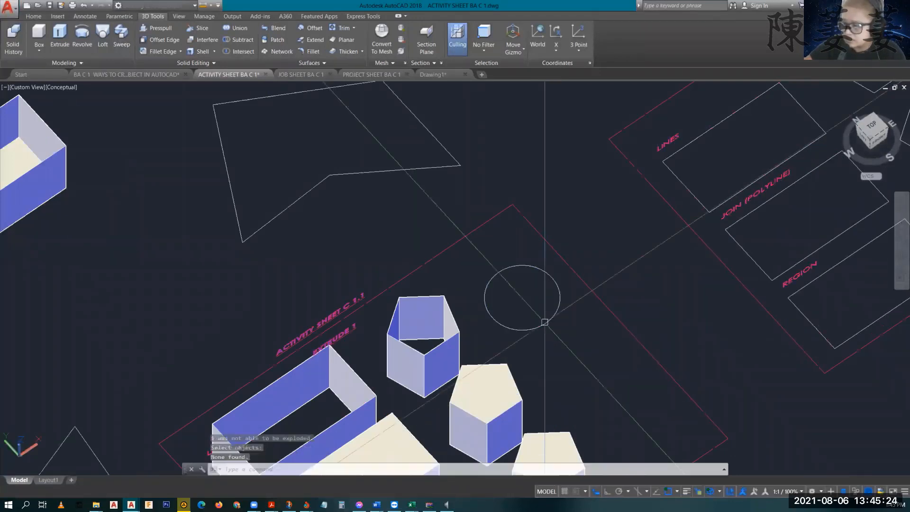
Step: Check the properties of the circle beside the pentagons and examine its outline at very close range
left_click(546, 322)
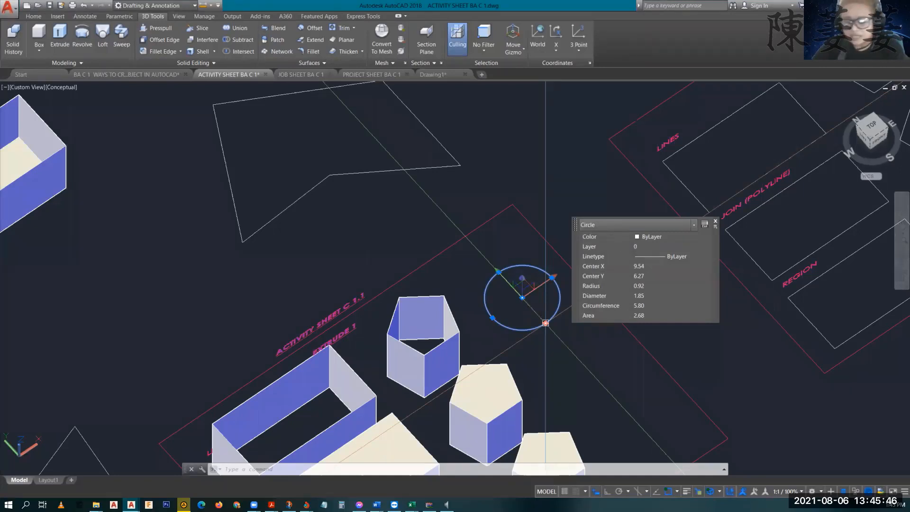
key("Escape")
scroll(526, 270, "up", 1)
scroll(527, 278, "up", 6)
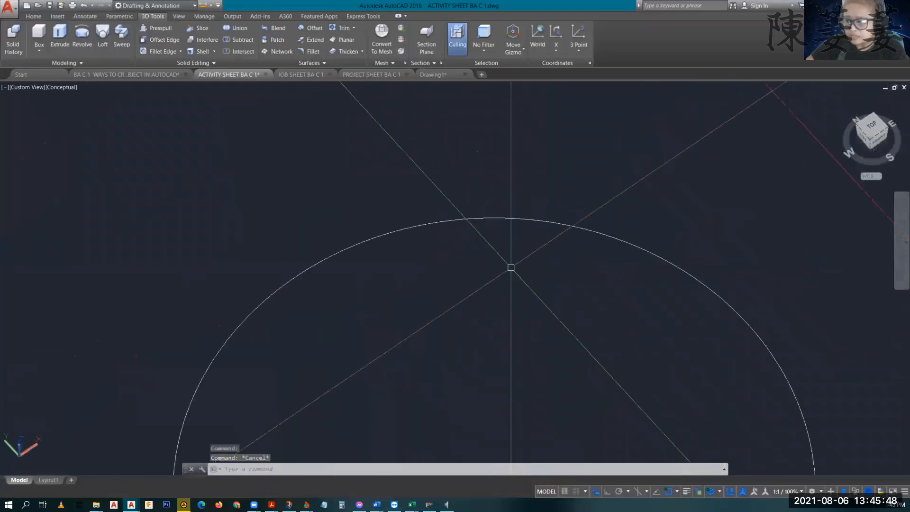
scroll(436, 395, "up", 5)
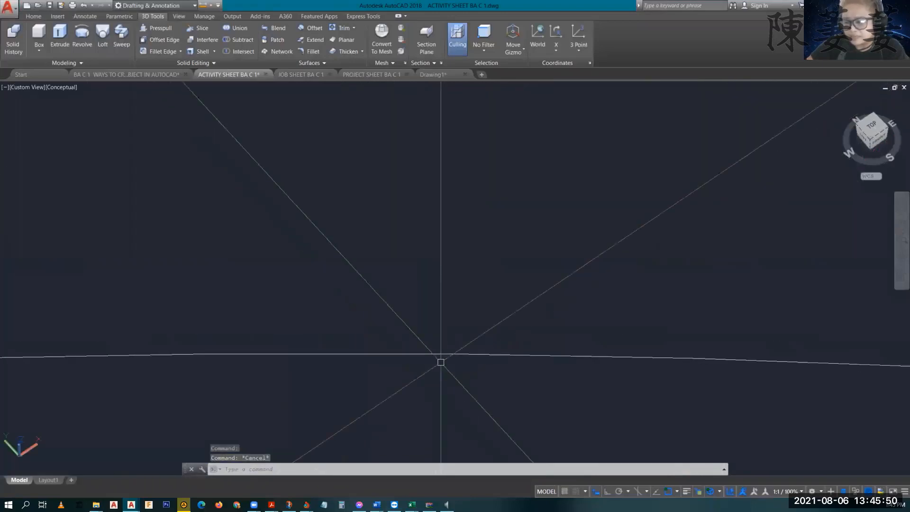
scroll(437, 339, "up", 5)
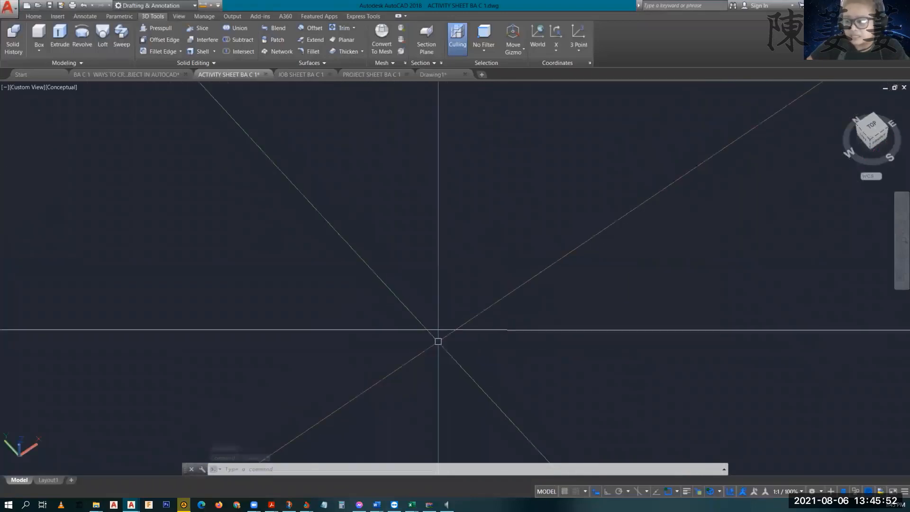
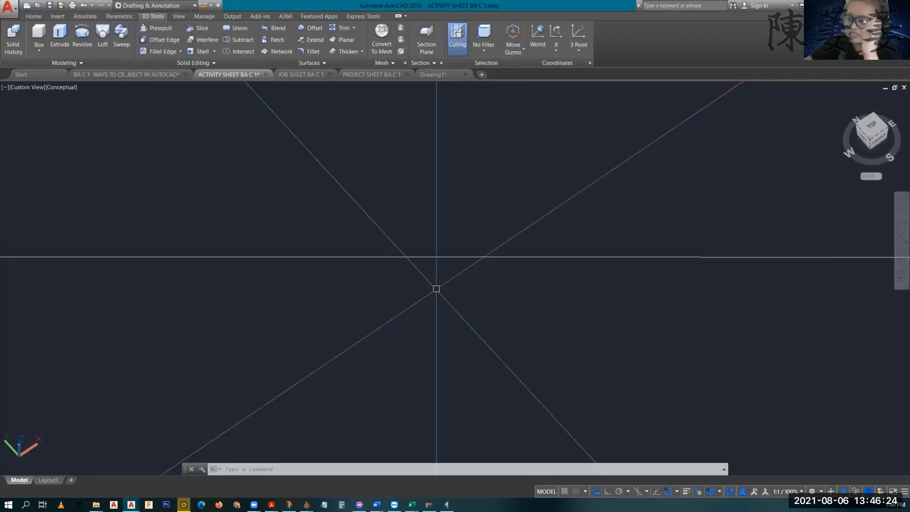
Step: Try to explode the large ellipse beyond Activity Sheet C 1.1
scroll(436, 289, "down", 10)
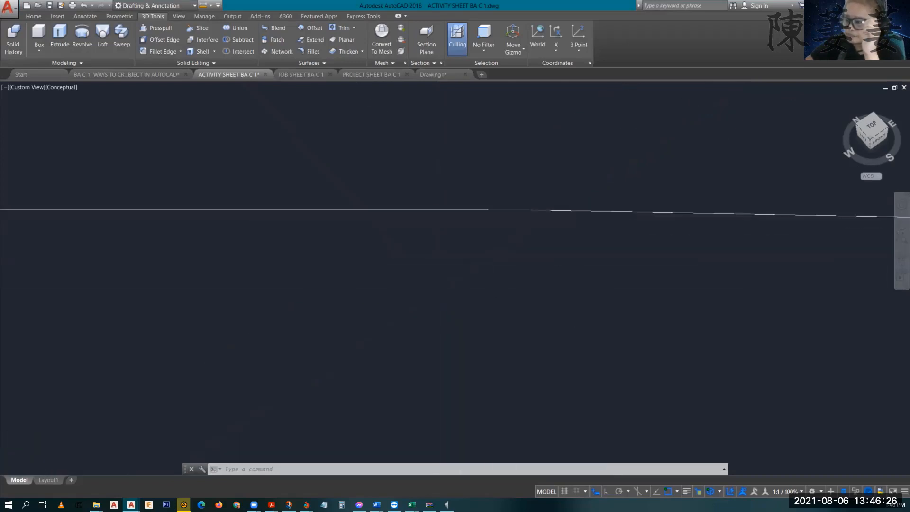
scroll(461, 190, "down", 15)
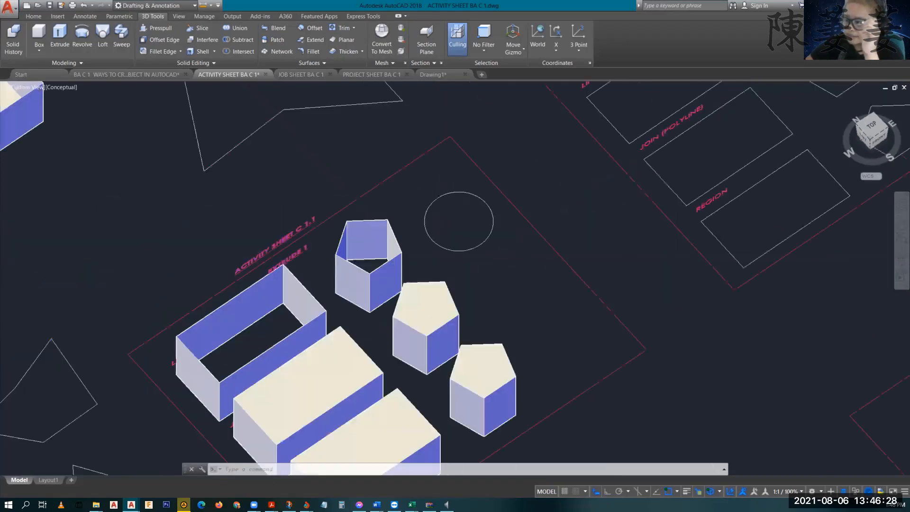
scroll(460, 189, "down", 3)
middle_click_drag(460, 189, 595, 346)
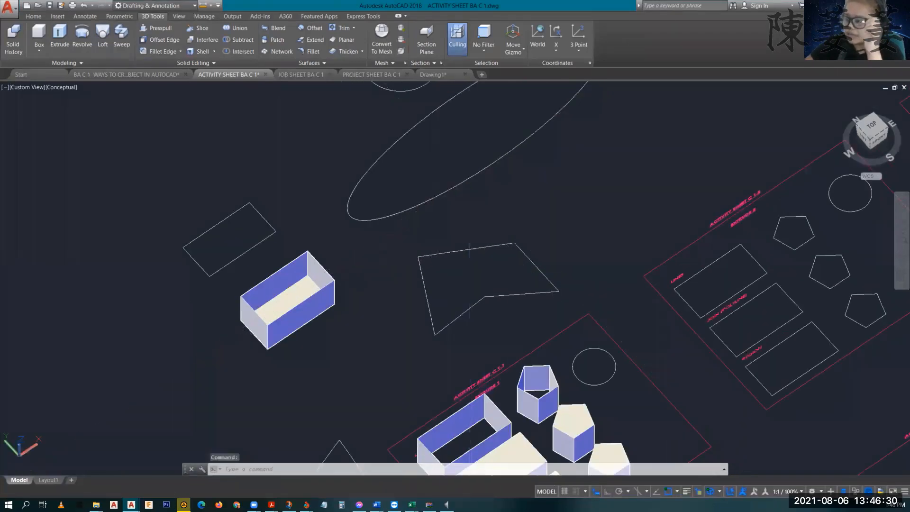
left_click(472, 179)
type("E")
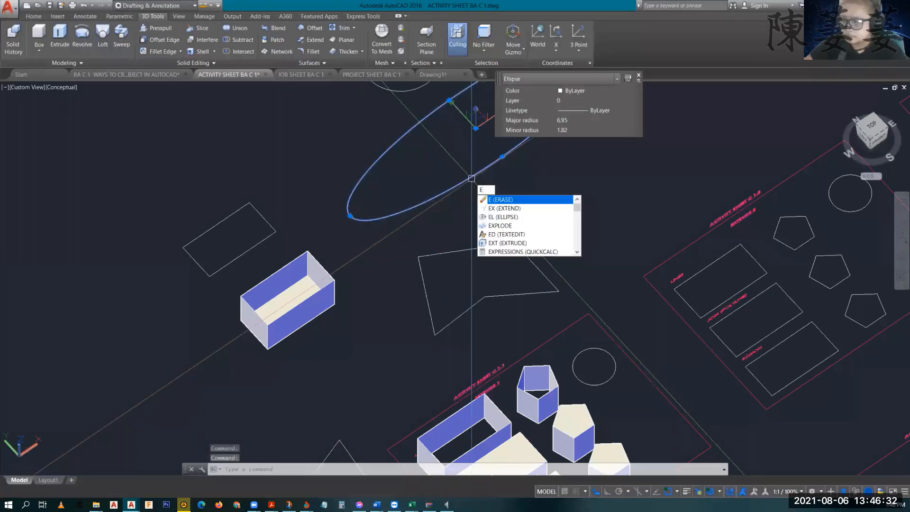
key("Escape")
left_click(467, 163)
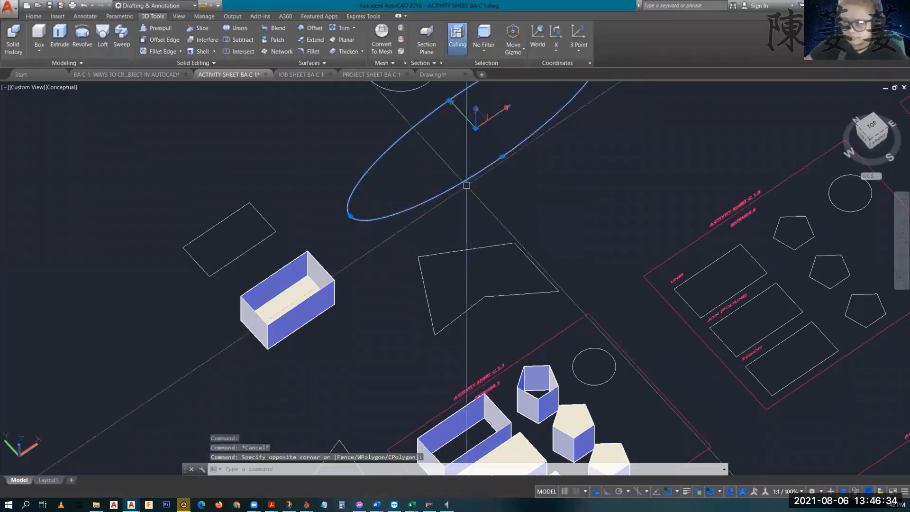
left_click(467, 185)
type("x")
key("Return")
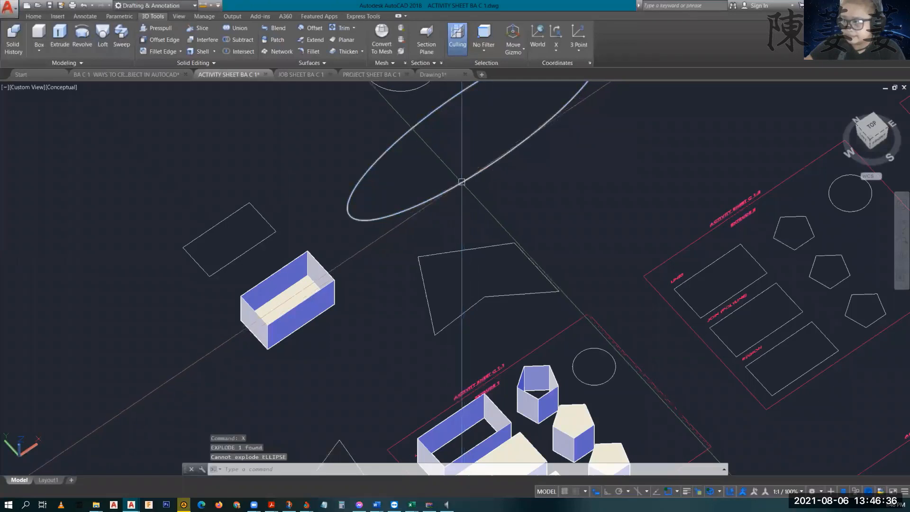
Step: Check the object type and radii of the large ellipse, and clear the selection
left_click(461, 182)
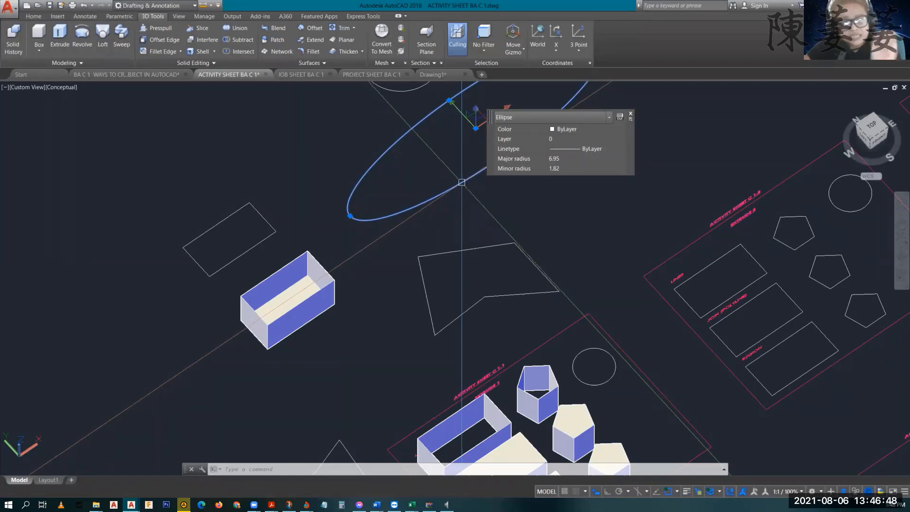
type("p")
key("Return")
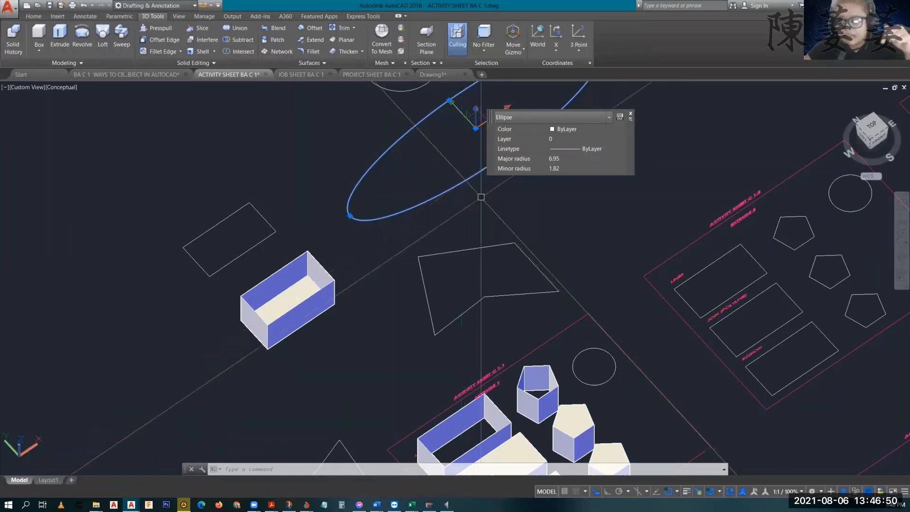
left_click_drag(480, 197, 506, 250)
key("Escape")
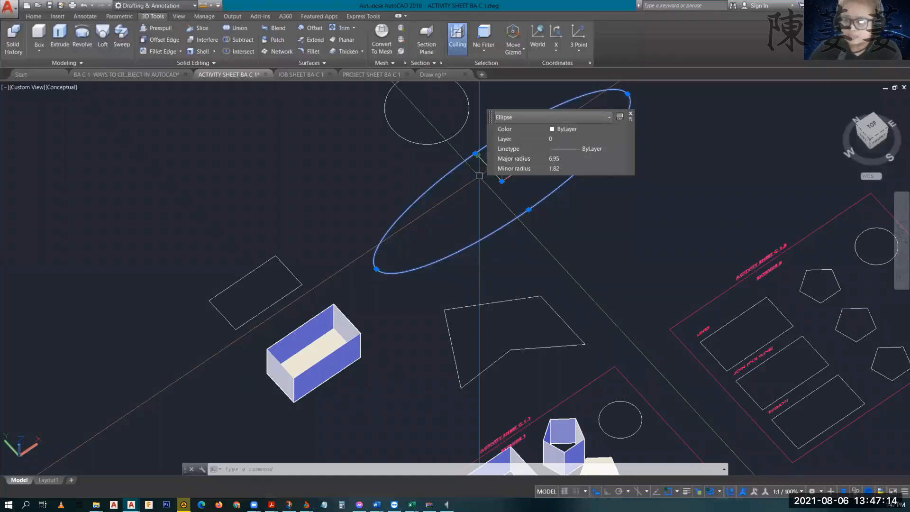
key("Escape")
key("Escape")
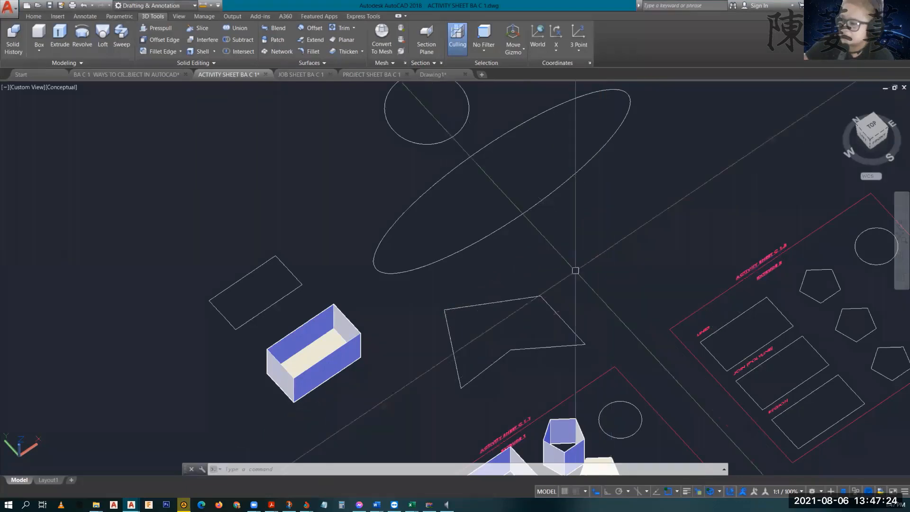
Step: View the extruded shapes on Activity Sheet C 1.1 from a lower angle, check the middle box's object type, and clear the selection
middle_click_drag(577, 268, 600, 200)
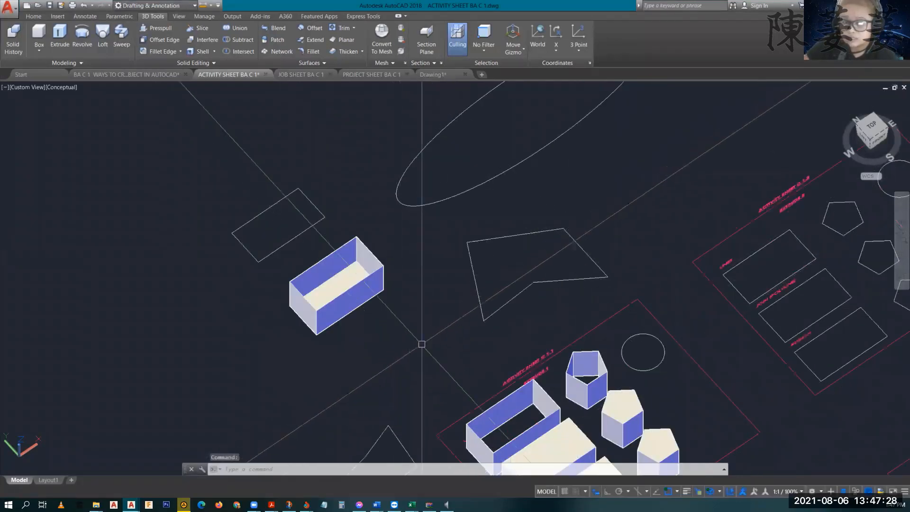
middle_click_drag(433, 339, 398, 254)
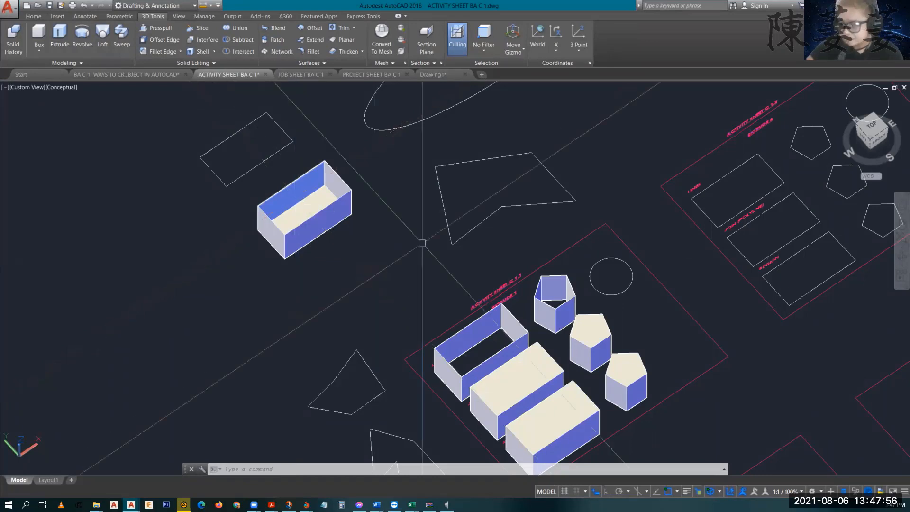
middle_click_drag(444, 299, 425, 216, "shift")
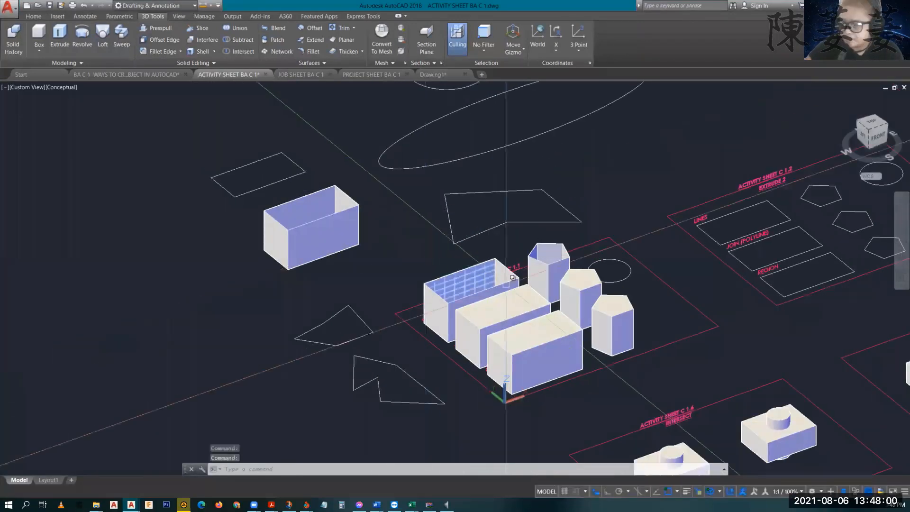
left_click(487, 322)
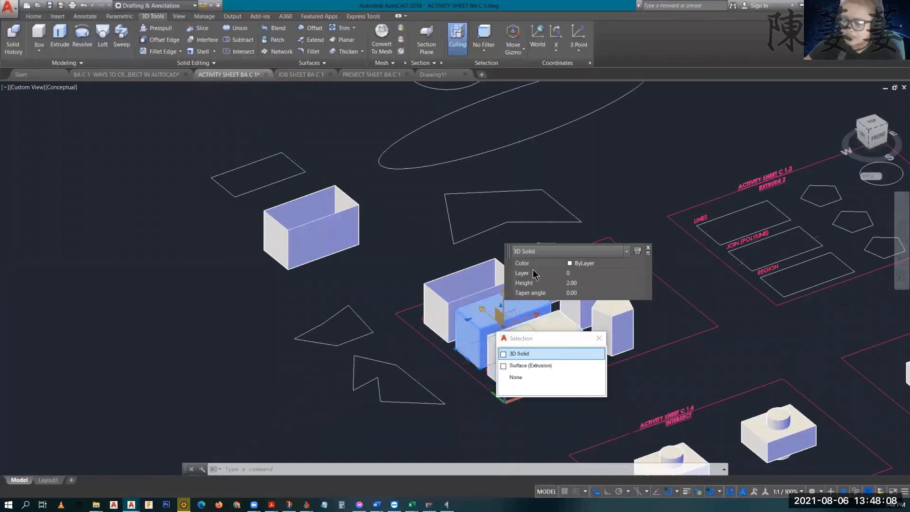
key("Escape")
key("Escape")
key("Escape")
Step: Compare the extruded shapes on Activity Sheet C 1.1 with the flat profiles labelled LINES, JOIN (POLYLINE) and REGION on Activity Sheet C 1.2
middle_click_drag(640, 197, 257, 255)
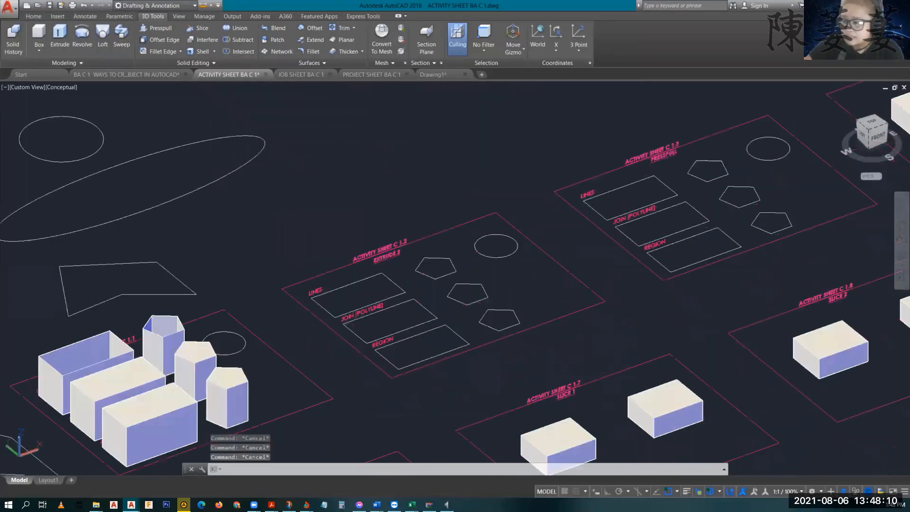
scroll(356, 292, "up", 3)
middle_click_drag(248, 305, 442, 176)
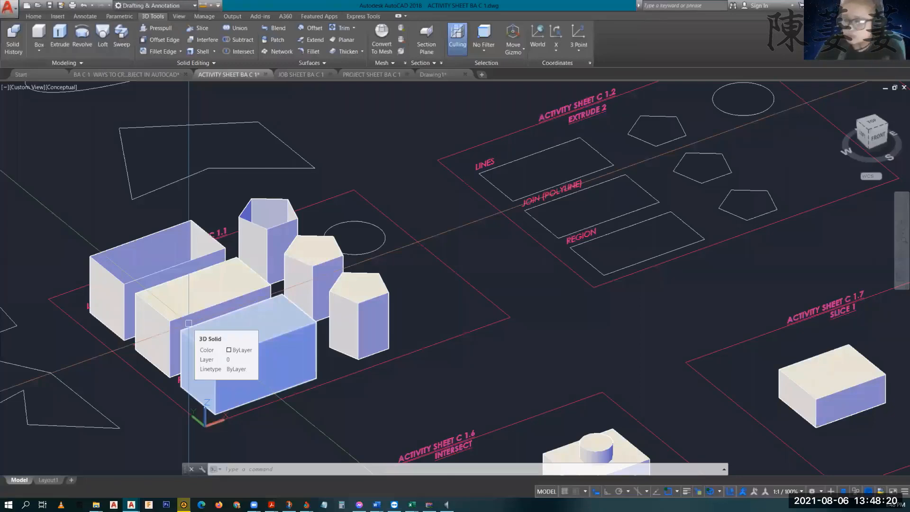
key("Escape")
key("Escape")
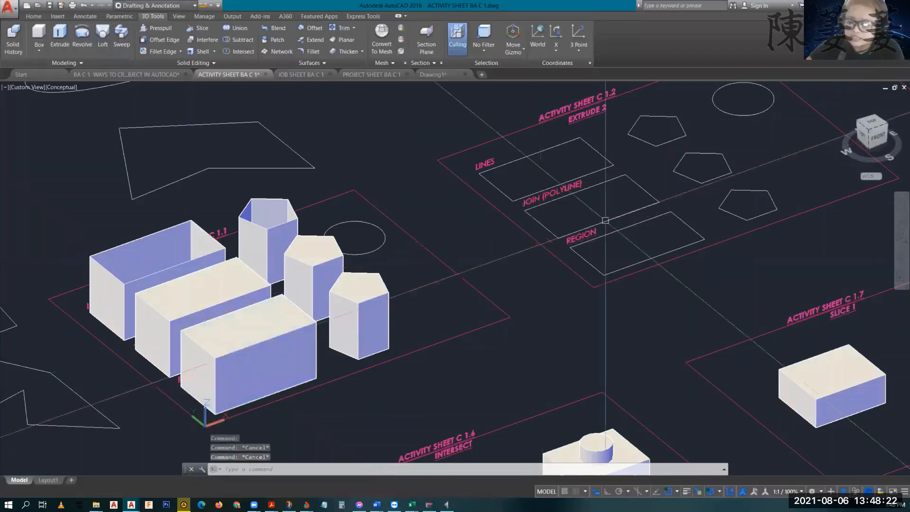
mouse_move(599, 208)
middle_mouse_down()
mouse_move(474, 285)
mouse_move(448, 286)
middle_mouse_up()
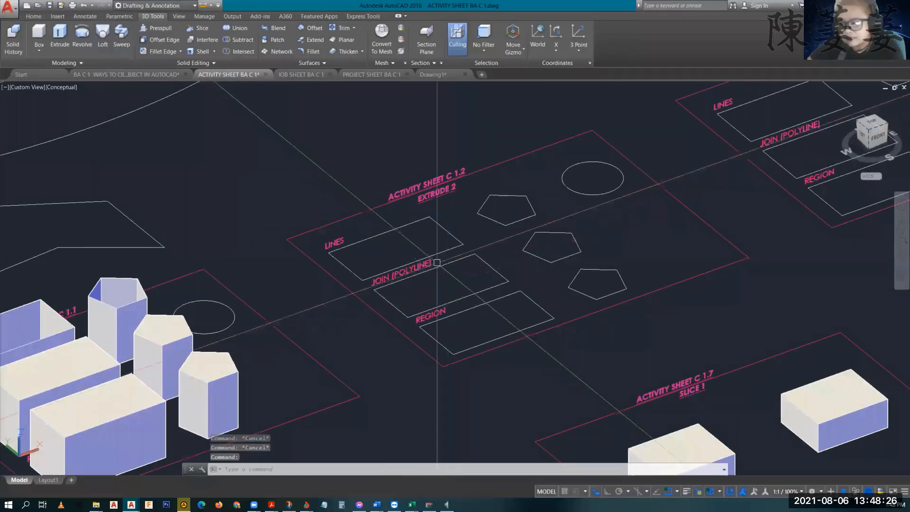
mouse_move(428, 265)
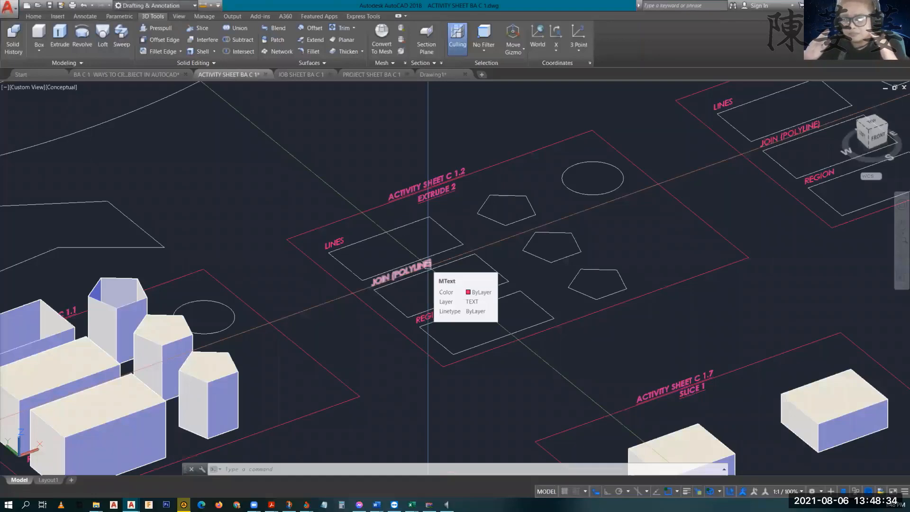
key("Escape")
key("Escape")
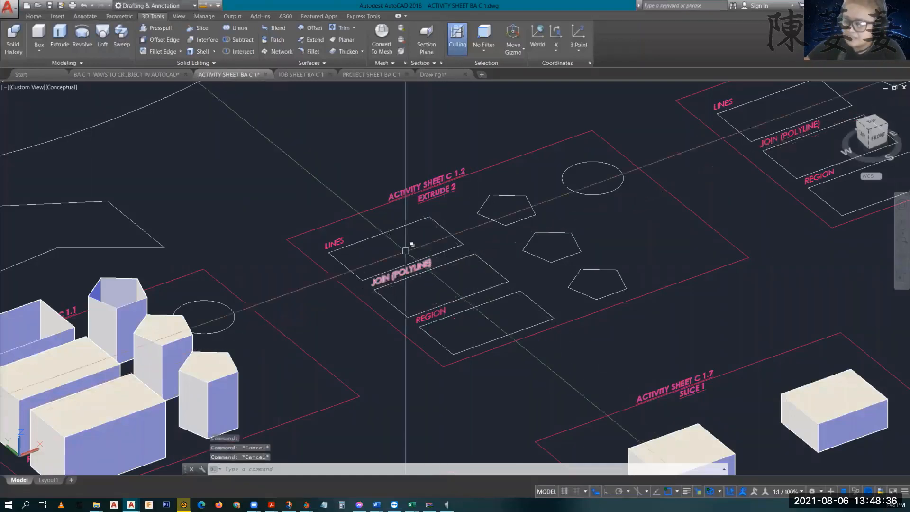
Step: Join the four lines of the JOIN (POLYLINE) rectangle on Activity Sheet C 1.2 into one polyline
scroll(434, 279, "up", 3)
left_click(411, 290)
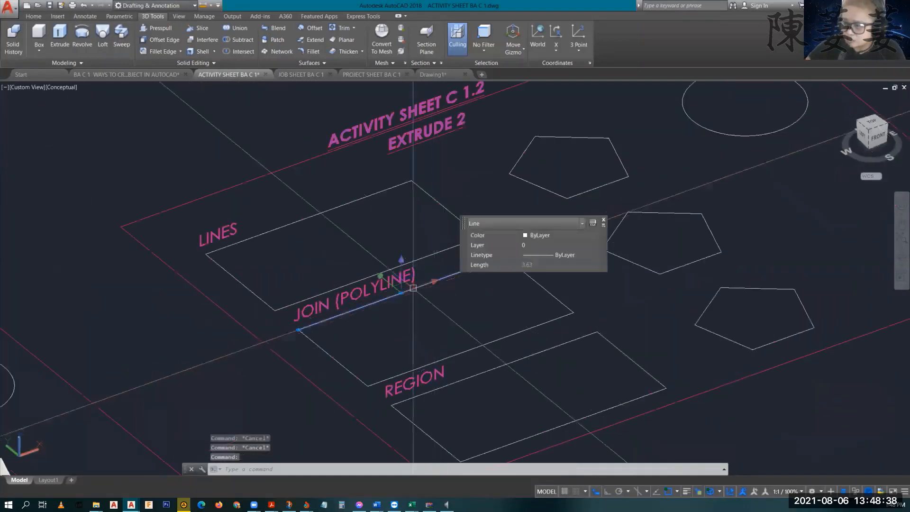
key("Escape")
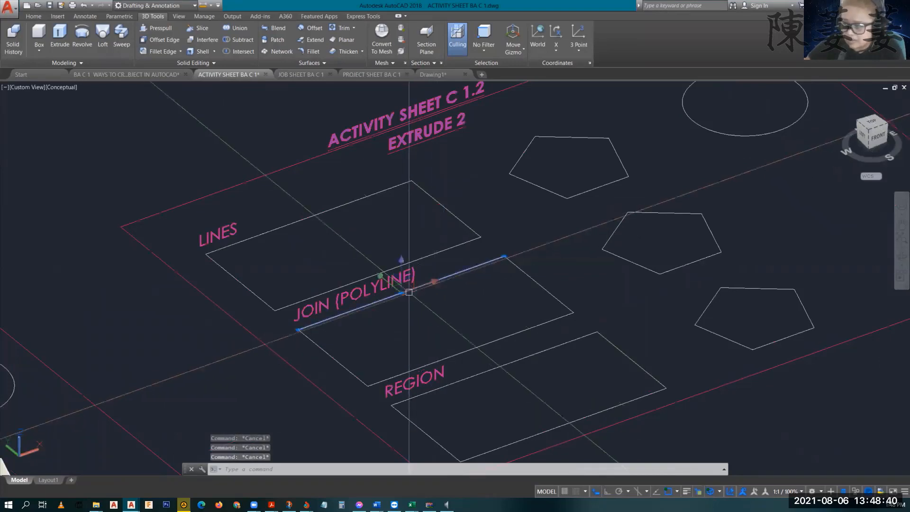
left_click(407, 291)
left_click(333, 358)
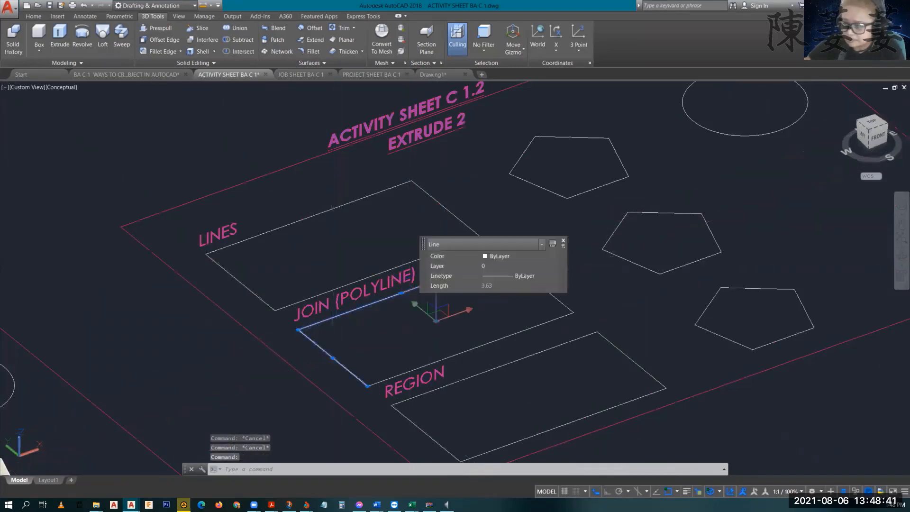
left_click(499, 340)
left_click(539, 284)
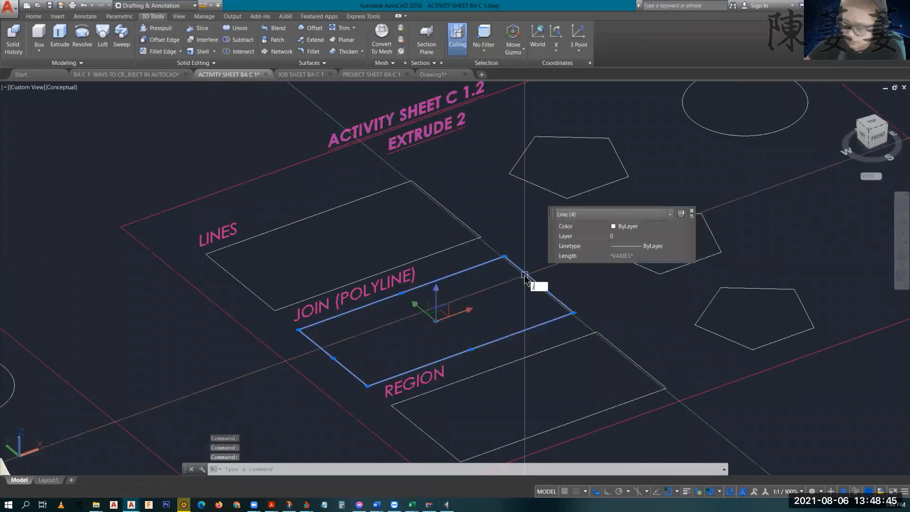
type("J")
key("Return")
Step: Join the five lines of the middle pentagon on Activity Sheet C 1.2 into one polyline
left_click(587, 203)
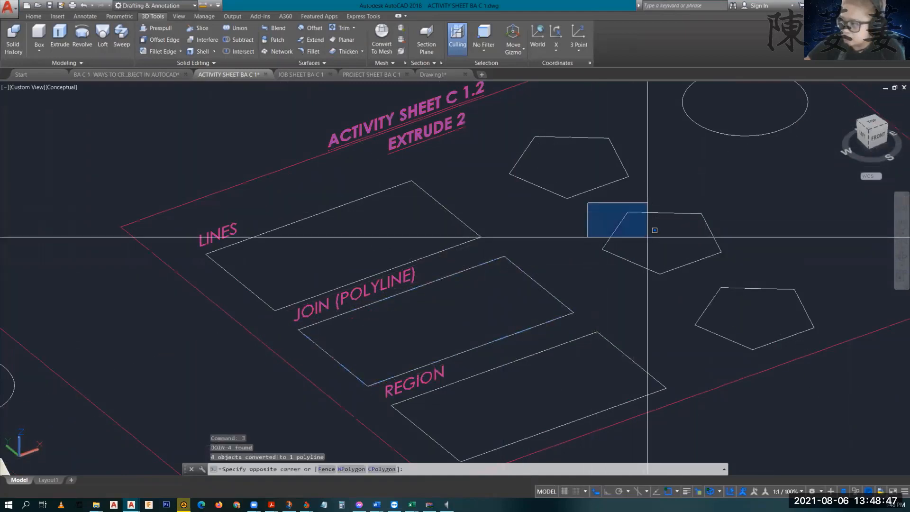
left_click(745, 275)
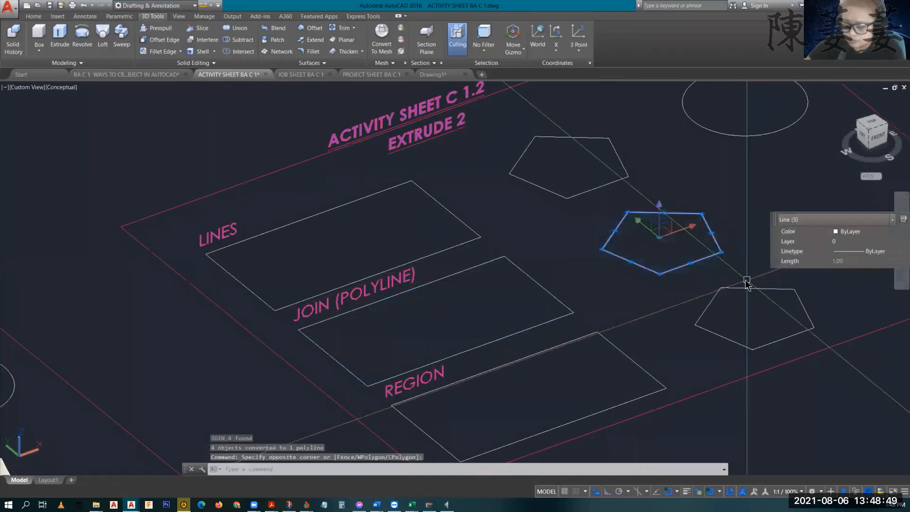
type("J")
key("Return")
left_click(803, 345)
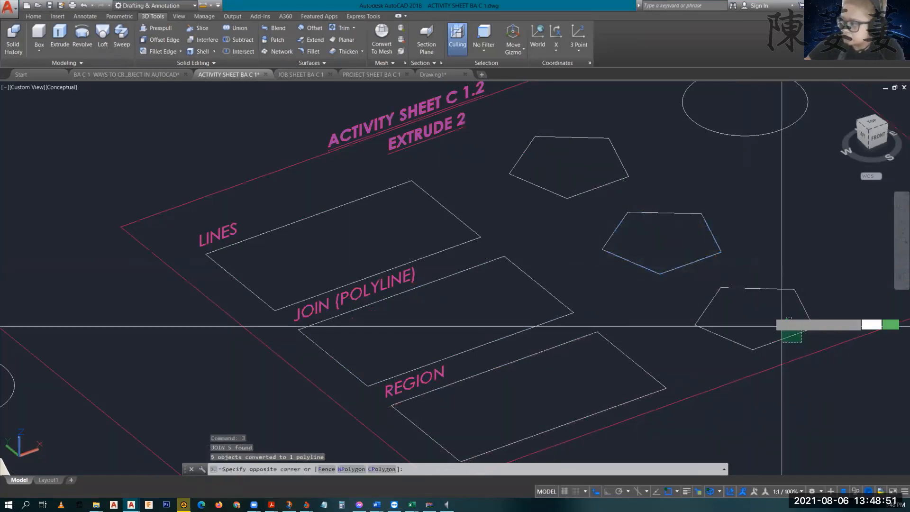
left_click(703, 285)
type("RE")
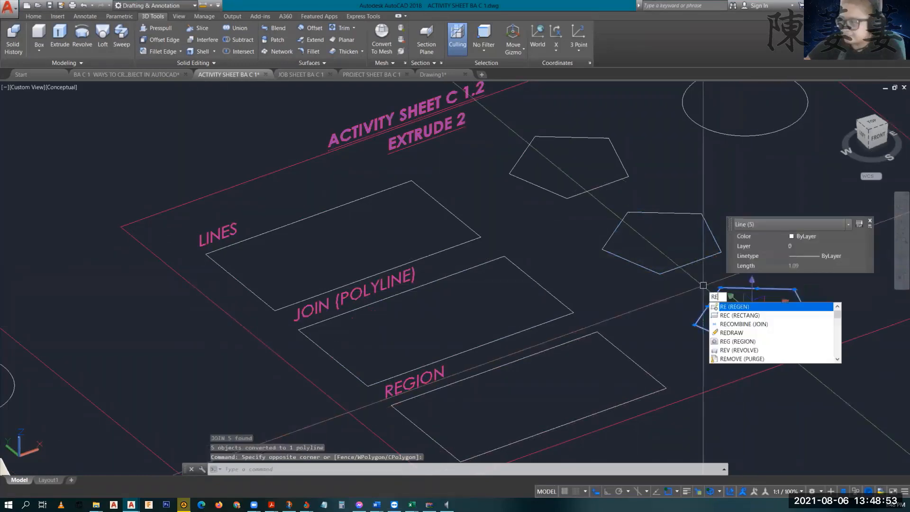
key("Escape")
key("Escape")
key("Escape")
Step: Convert the pentagon farthest from the circle and the REGION rectangle on Activity Sheet C 1.2 into regions
type("reg")
key("Return")
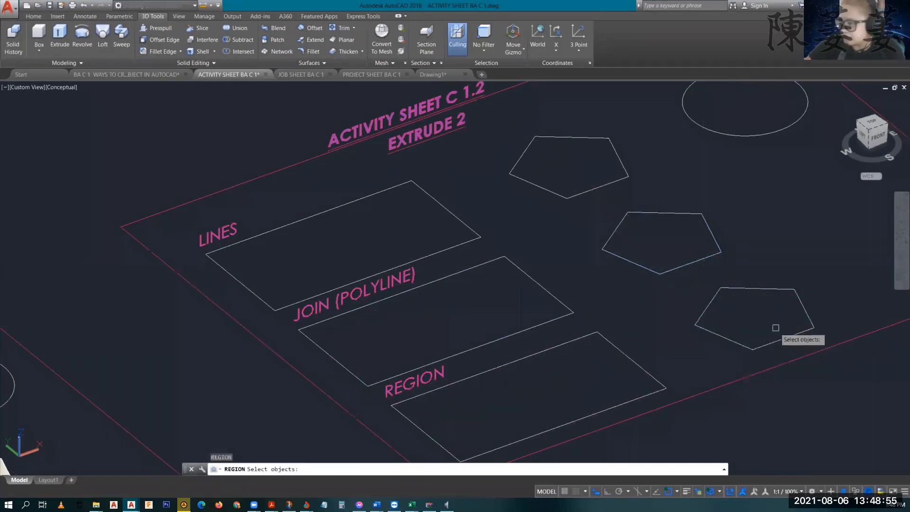
left_click(795, 345)
left_click(706, 281)
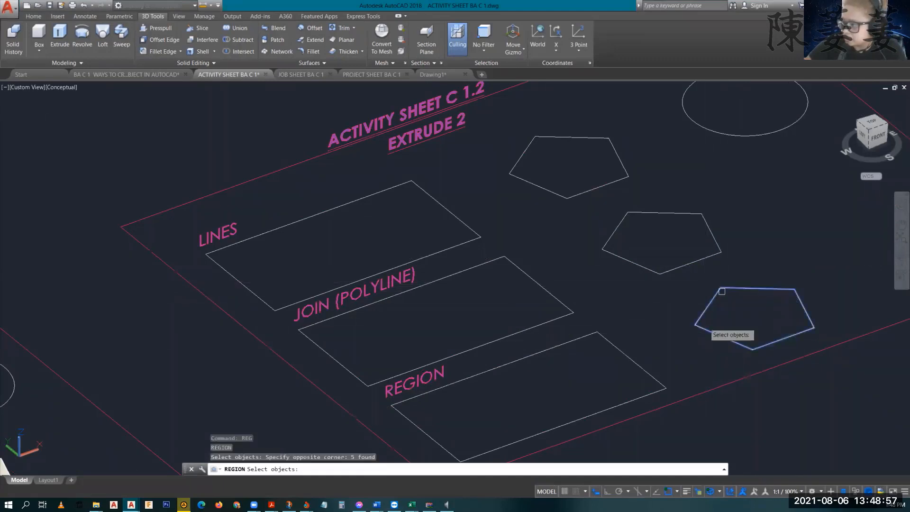
left_click(667, 398)
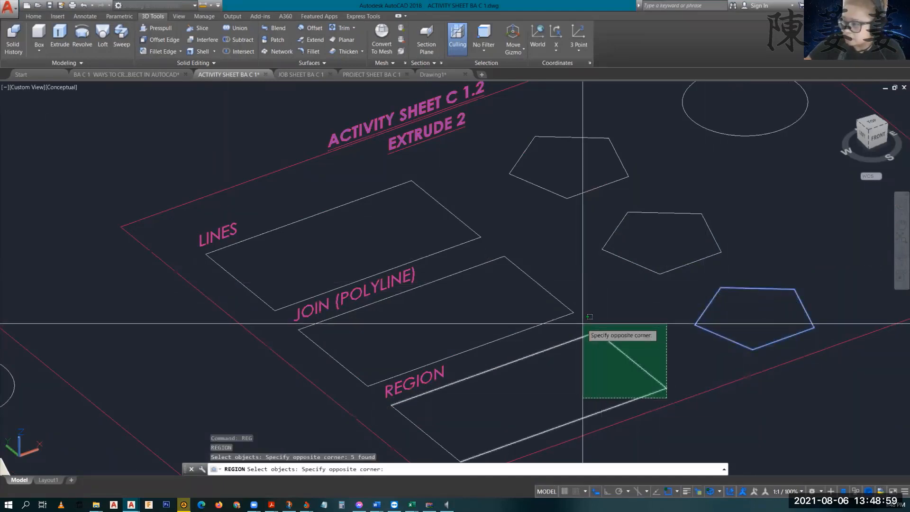
left_click(555, 323)
left_click(416, 423)
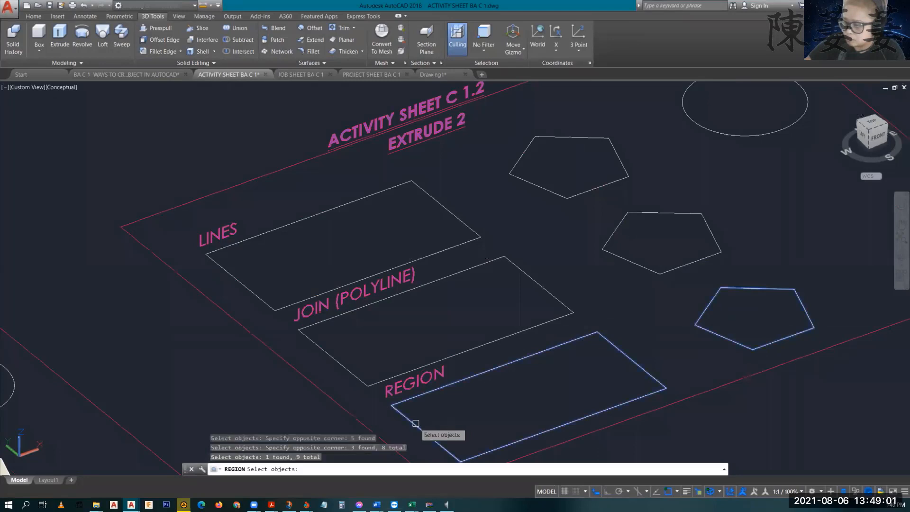
key("Return")
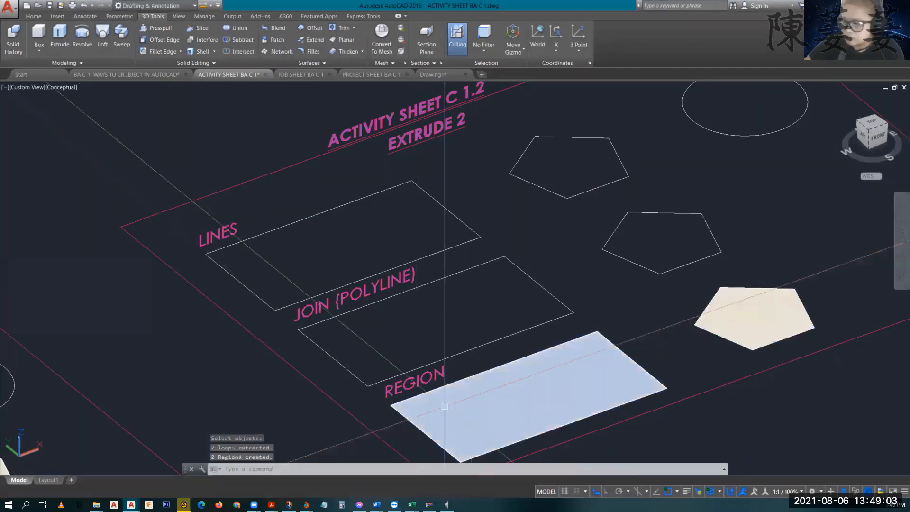
Step: Try to extrude every rectangle, every pentagon and the circle on Activity Sheet C 1.2 to height .5 with a 45-degree taper angle
middle_click_drag(677, 285, 479, 262)
left_click(218, 174)
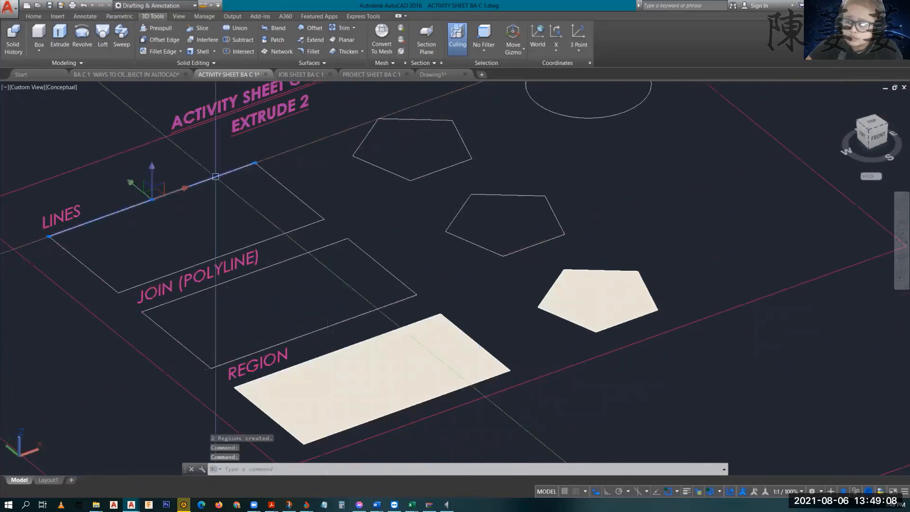
left_click(304, 202)
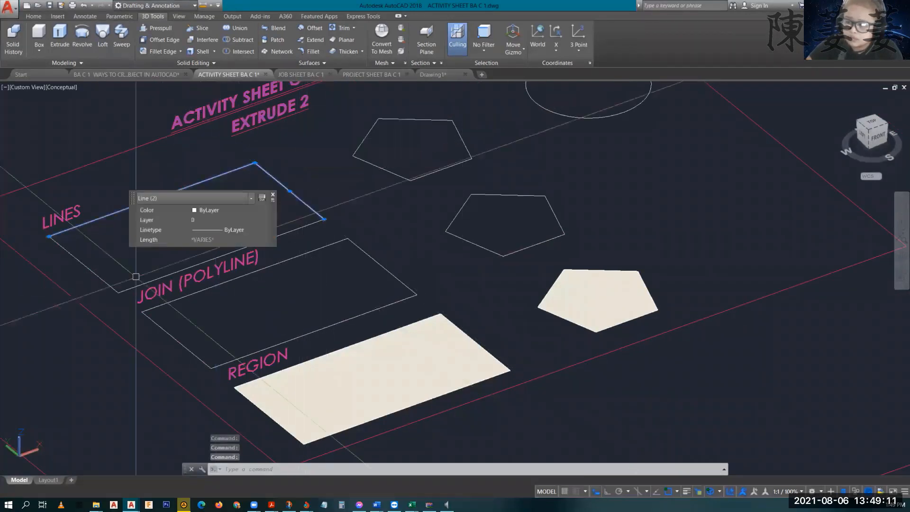
left_click(69, 256)
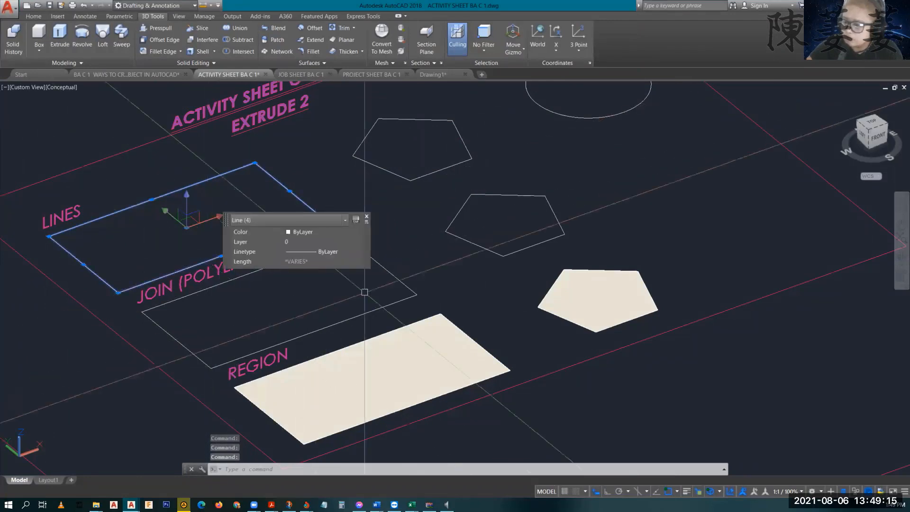
left_click(389, 271)
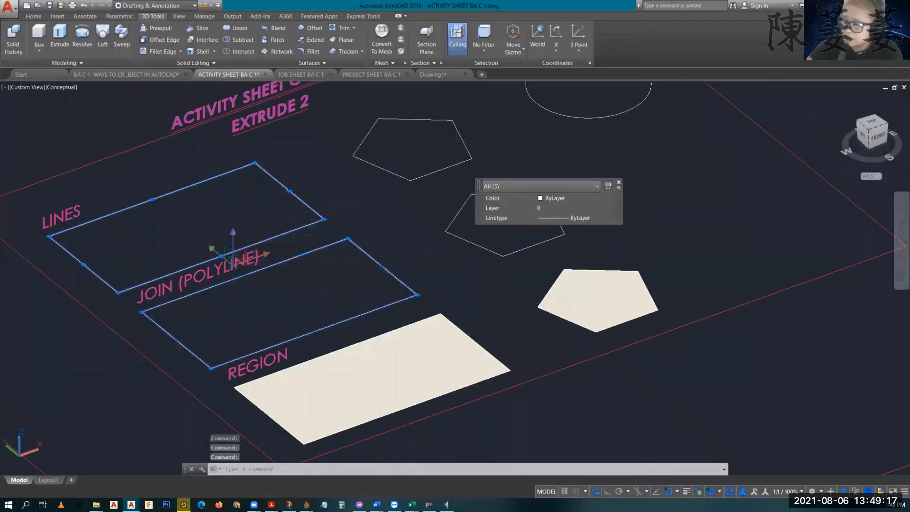
left_click(464, 239)
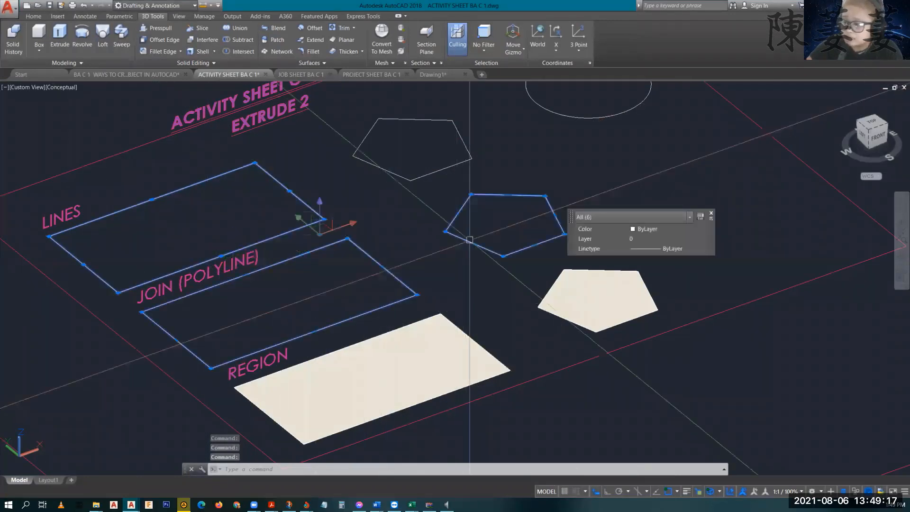
left_click(553, 301)
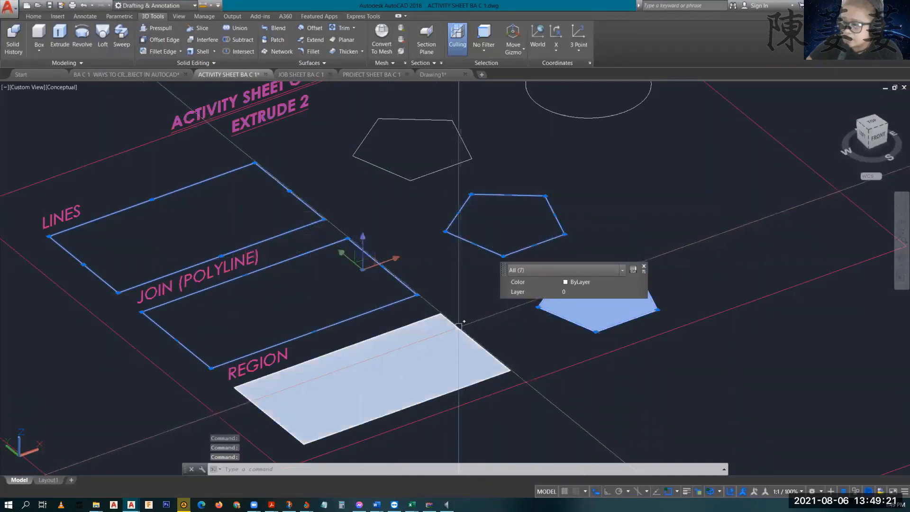
left_click(456, 334)
left_click(437, 185)
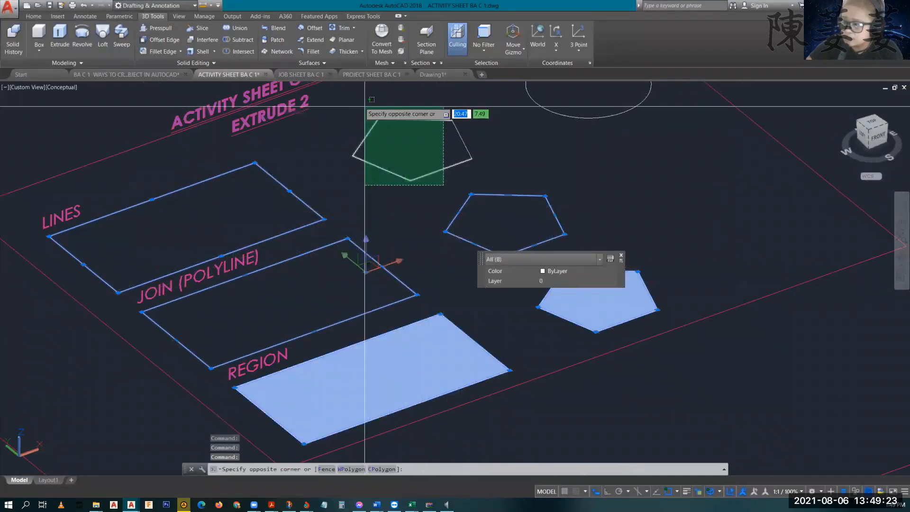
left_click(362, 127)
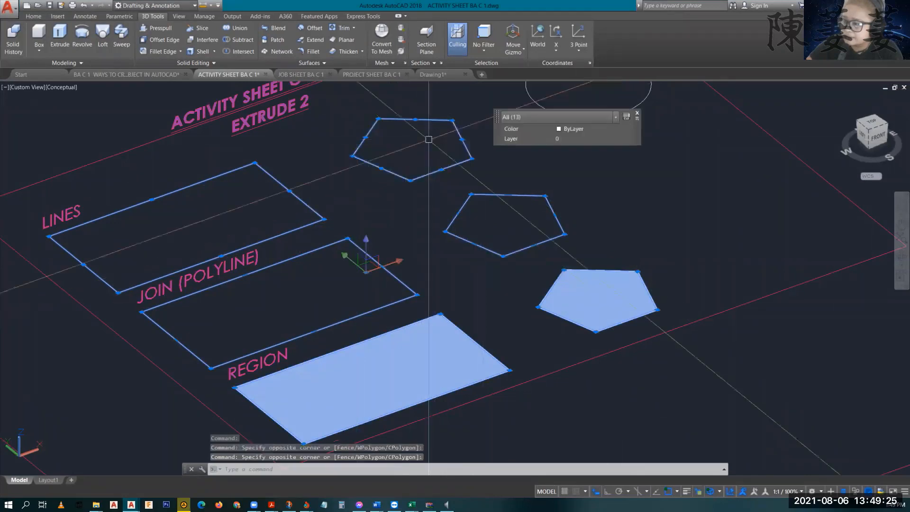
middle_click_drag(512, 167, 435, 252)
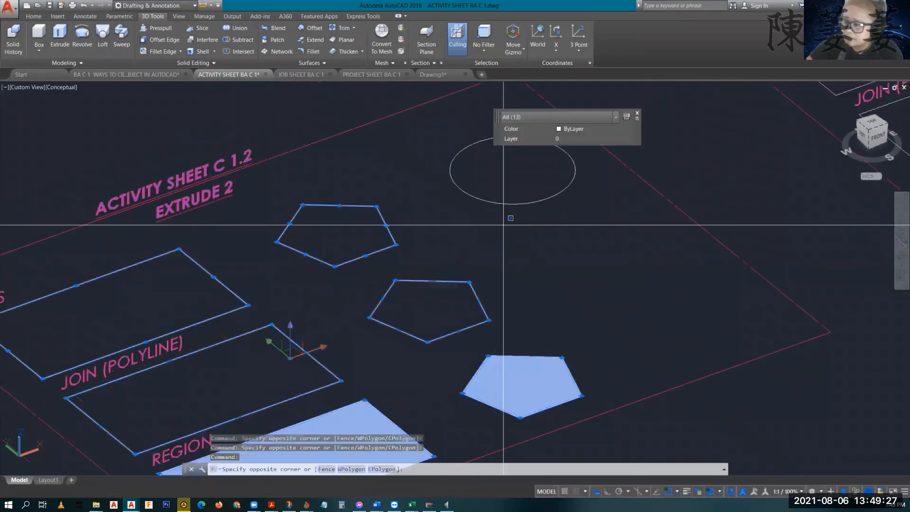
left_click(504, 198)
left_click(469, 177)
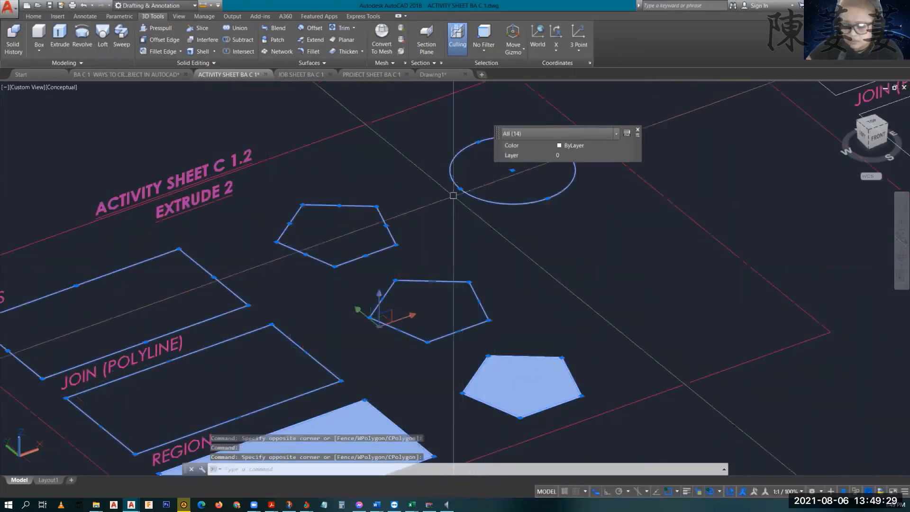
type("ext")
key("Return")
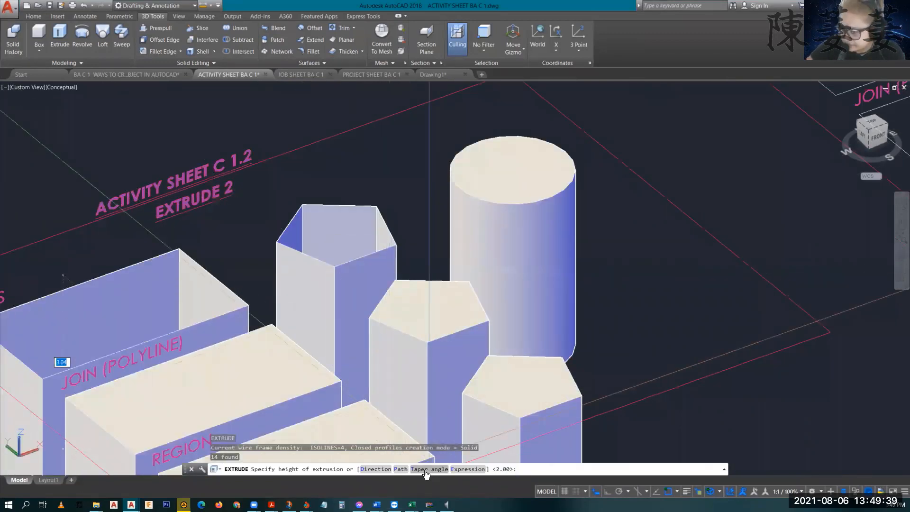
left_click(425, 471)
type("T")
key("Return")
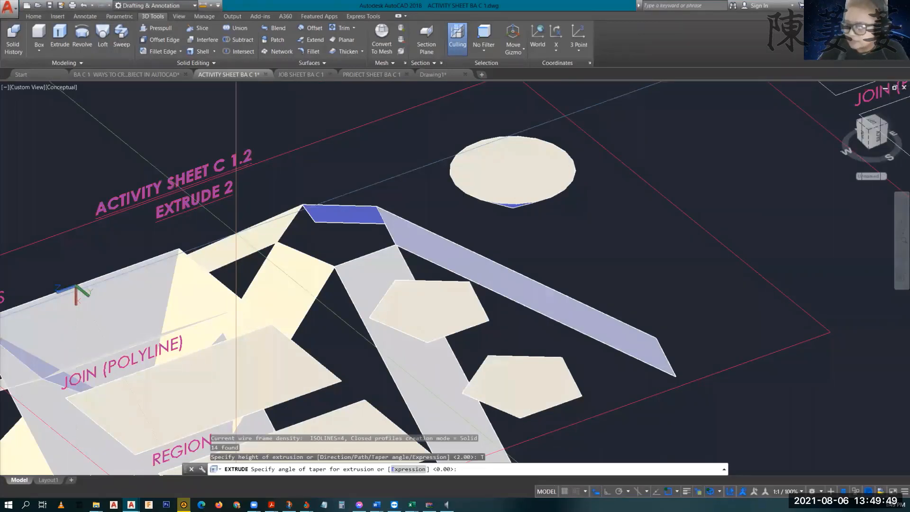
type("45")
key("Return")
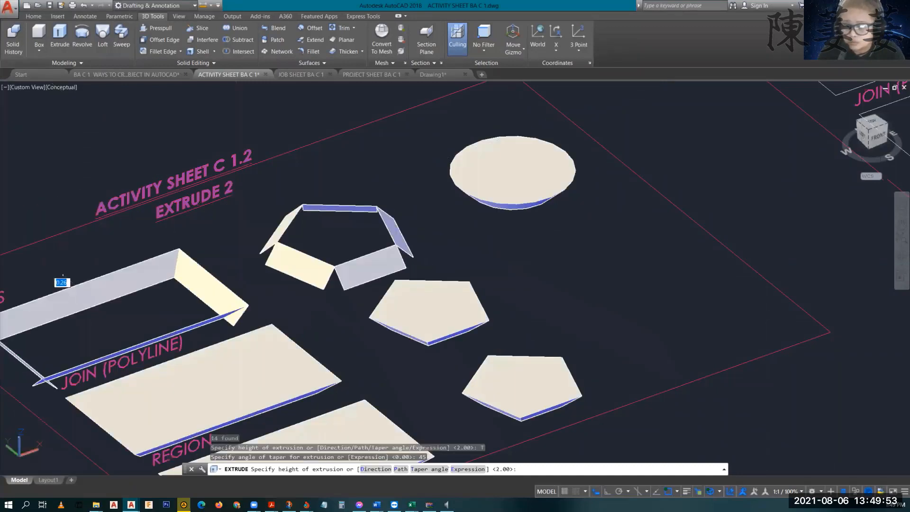
type(".5")
key("Return")
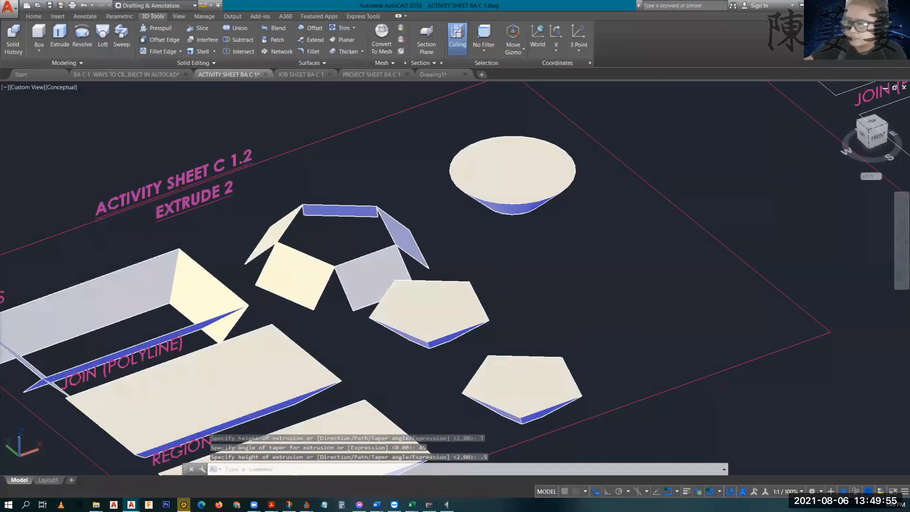
Step: Undo the tapered extrusion of the profiles on Activity Sheet C 1.2
middle_click_drag(157, 320, 326, 301, "shift")
key("ctrl+z")
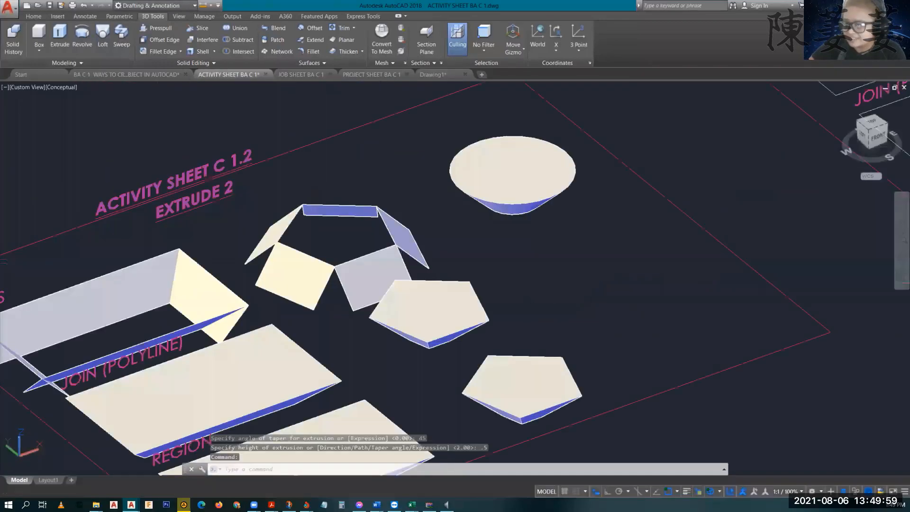
key("ctrl+z")
key("ctrl+z")
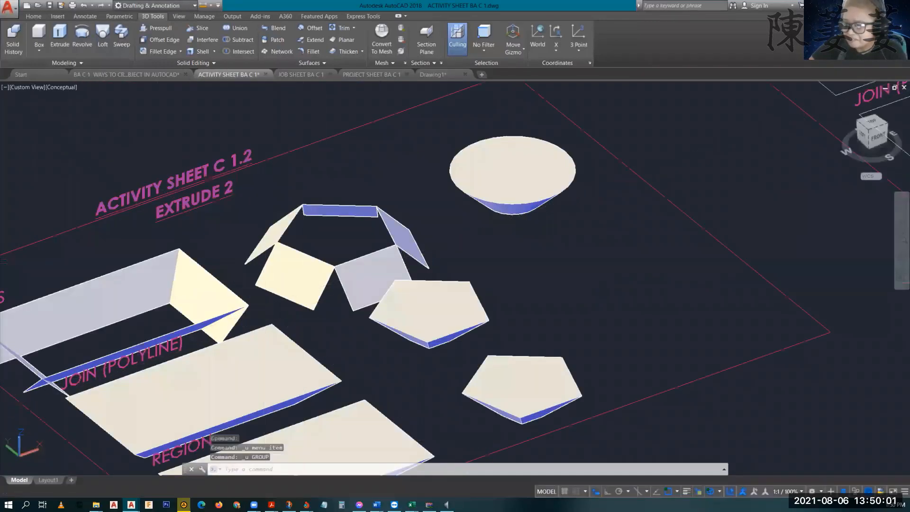
Step: Try to extrude all rectangles, pentagons and the circle on Activity Sheet C 1.2 at the default height of -0.50, and undo the extrusion
middle_click_drag(381, 346, 306, 389, "shift")
scroll(315, 307, "down", 4)
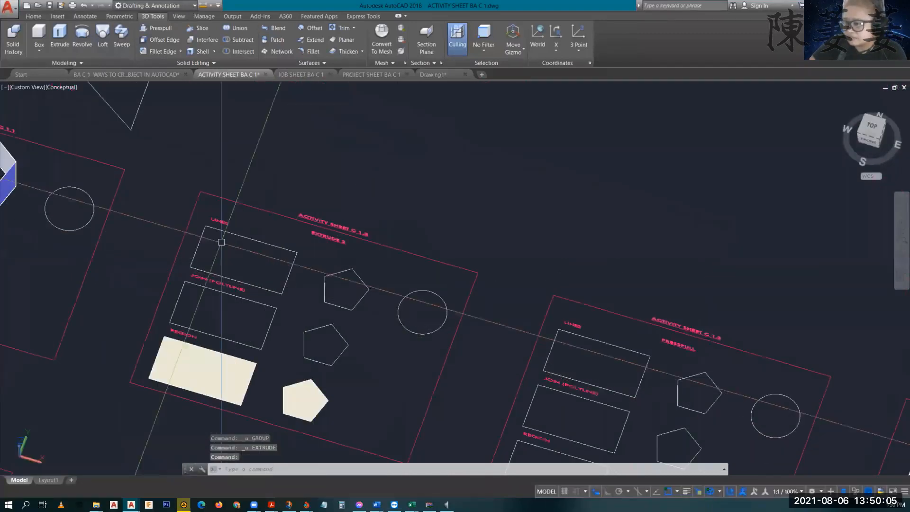
left_click(451, 324)
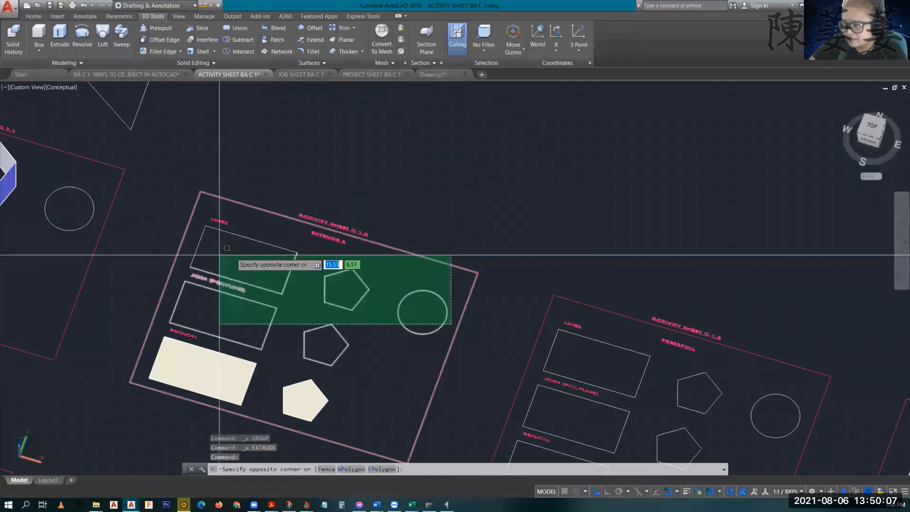
left_click(303, 284)
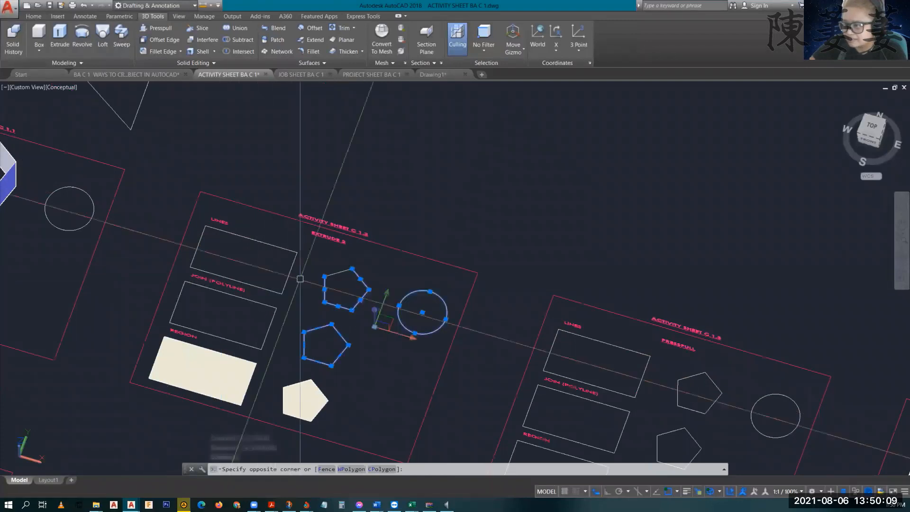
left_click(284, 333)
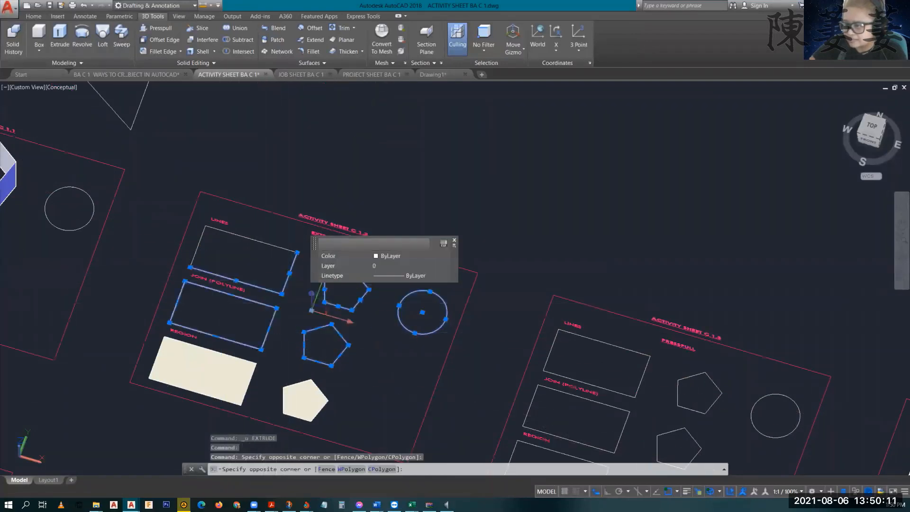
left_click(237, 236)
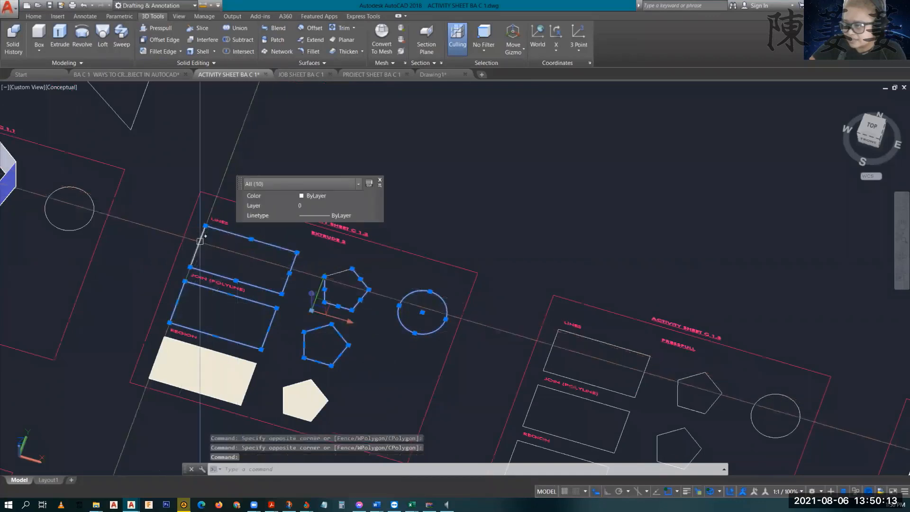
left_click(310, 382)
left_click(308, 383)
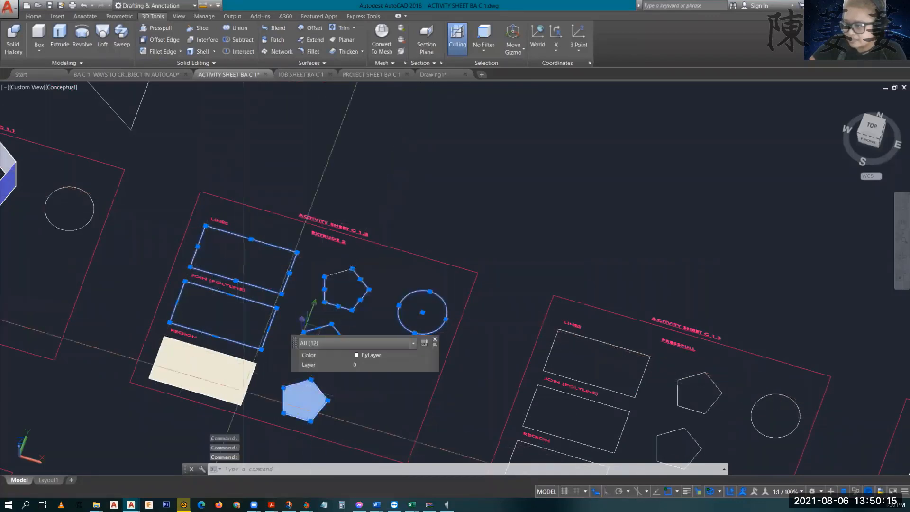
left_click(229, 399)
middle_click_drag(263, 341, 307, 293, "shift")
scroll(306, 292, "up", 3)
left_click(288, 292)
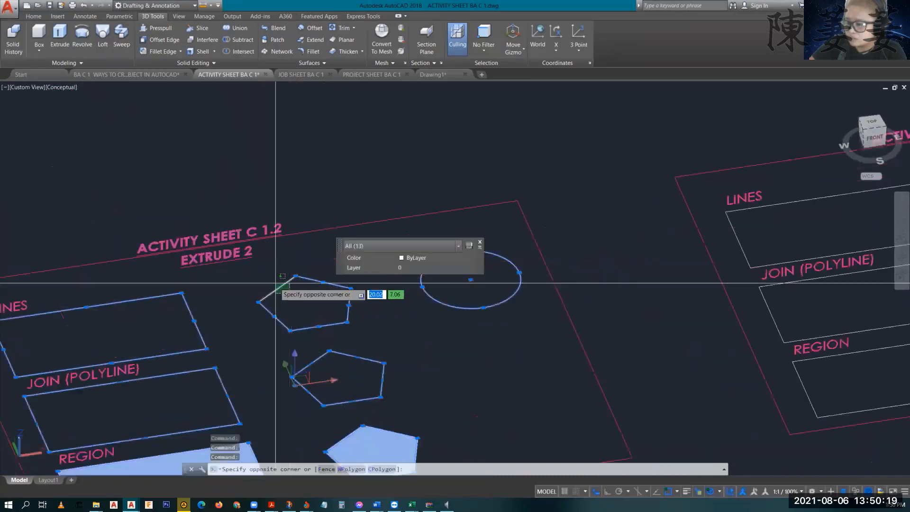
left_click(277, 284)
scroll(293, 312, "down", 2)
mouse_move(275, 341)
middle_mouse_down()
mouse_move(311, 311)
mouse_move(331, 264)
mouse_move(346, 266)
middle_mouse_up()
scroll(361, 308, "up", 4)
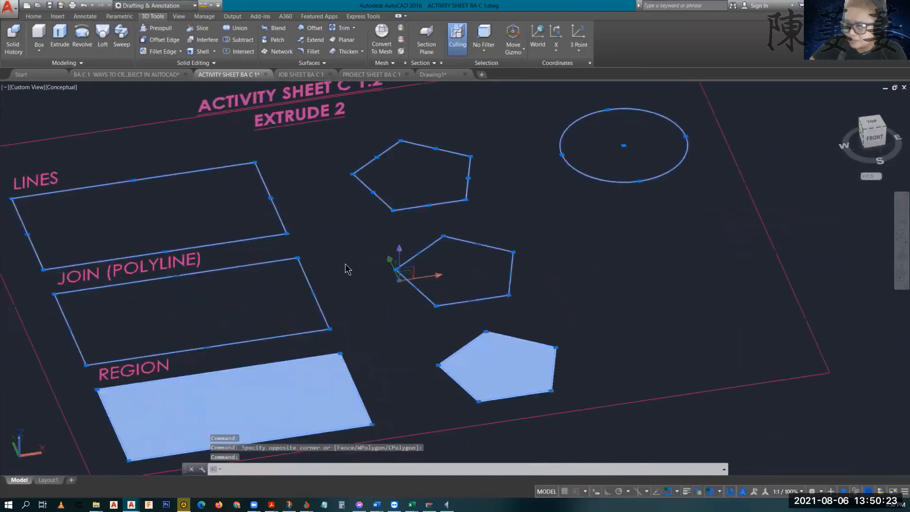
type("ex")
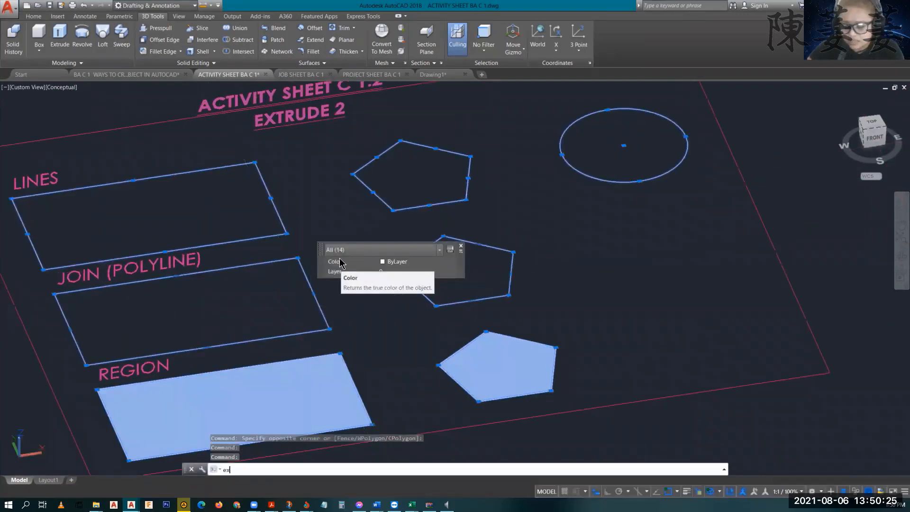
type("t")
key("Return")
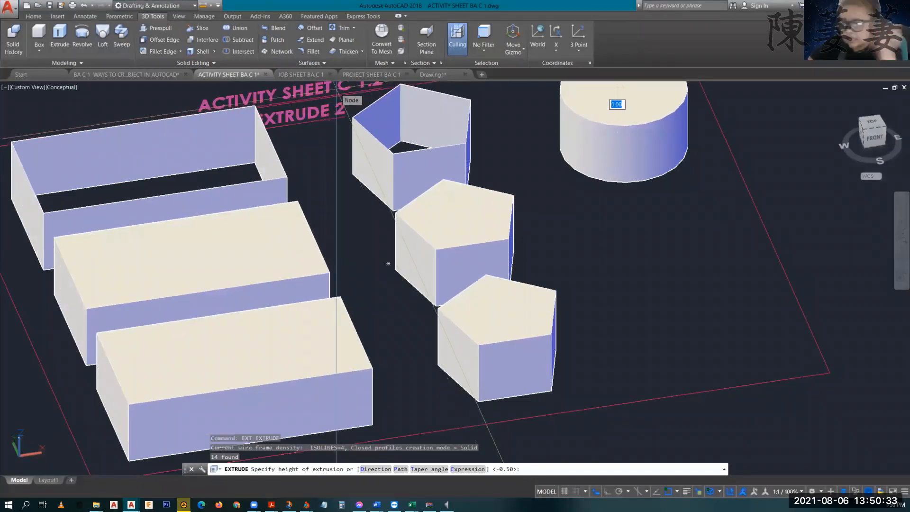
type("t")
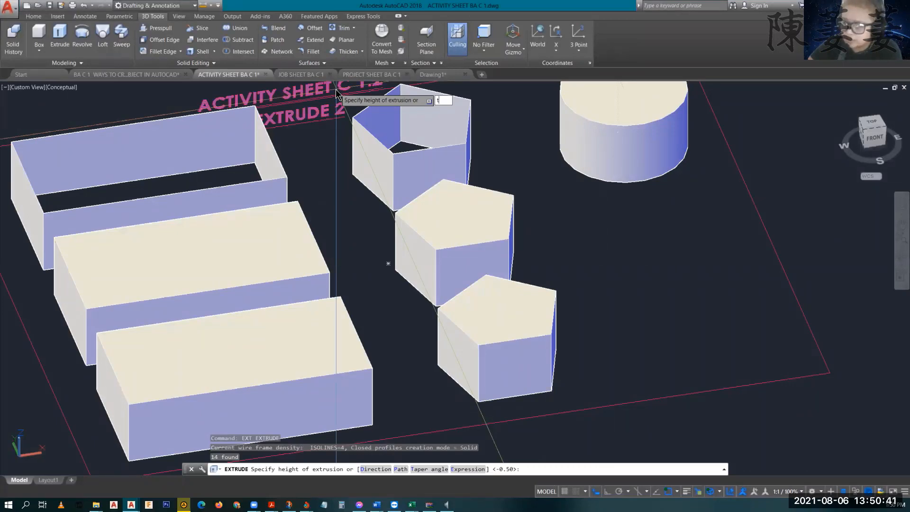
middle_click_drag(342, 109, 393, 165)
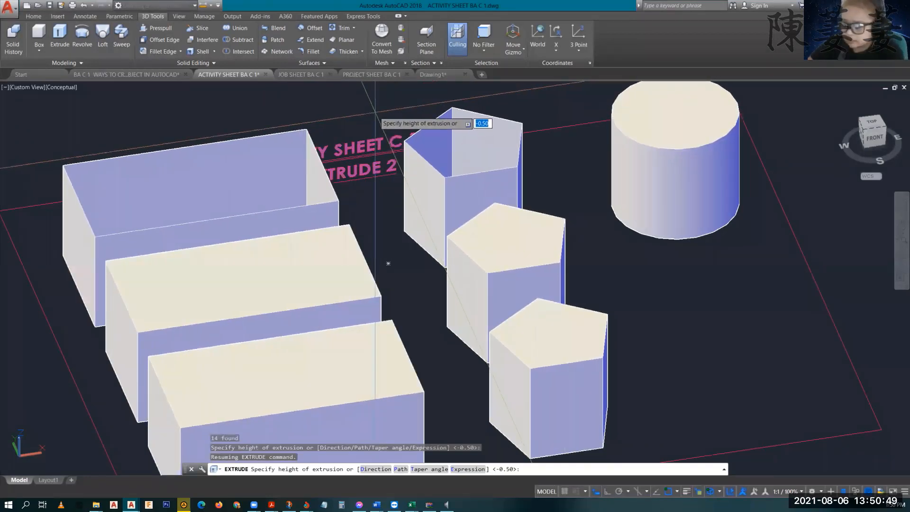
key("Return")
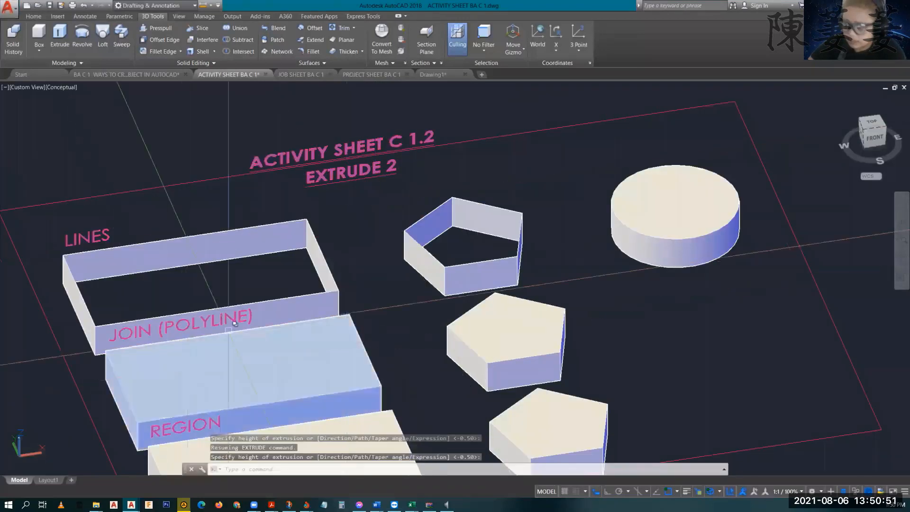
key("ctrl+z")
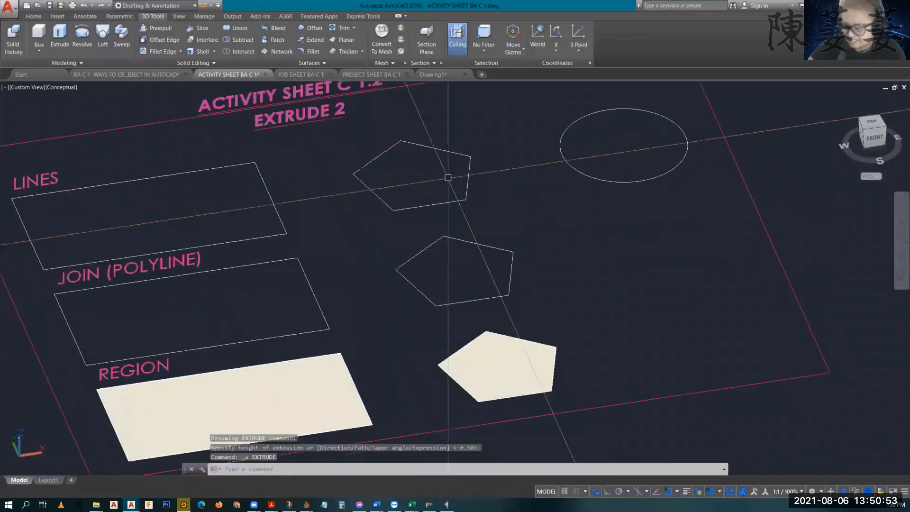
Step: Extrude every rectangle, every pentagon and the circle on Activity Sheet C 1.2 to height .5 with a 45-degree taper angle
left_click(653, 205)
left_click(441, 86)
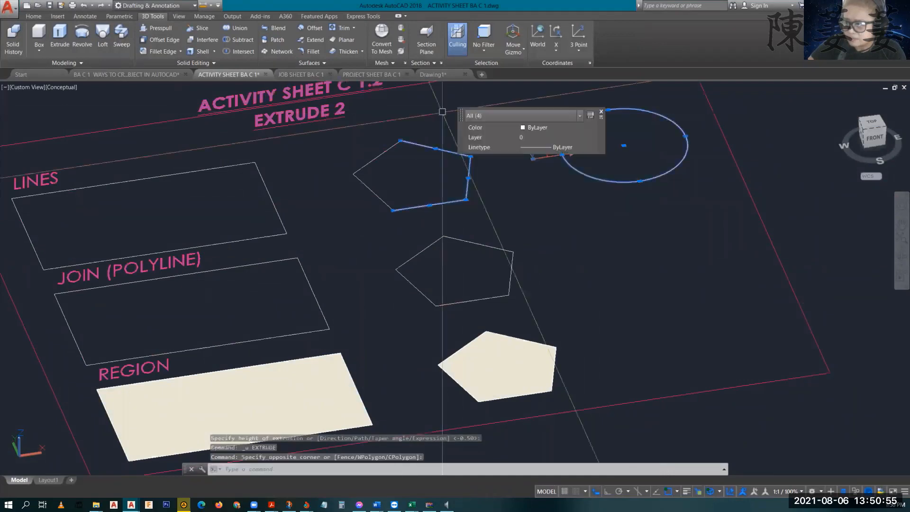
left_click(572, 378)
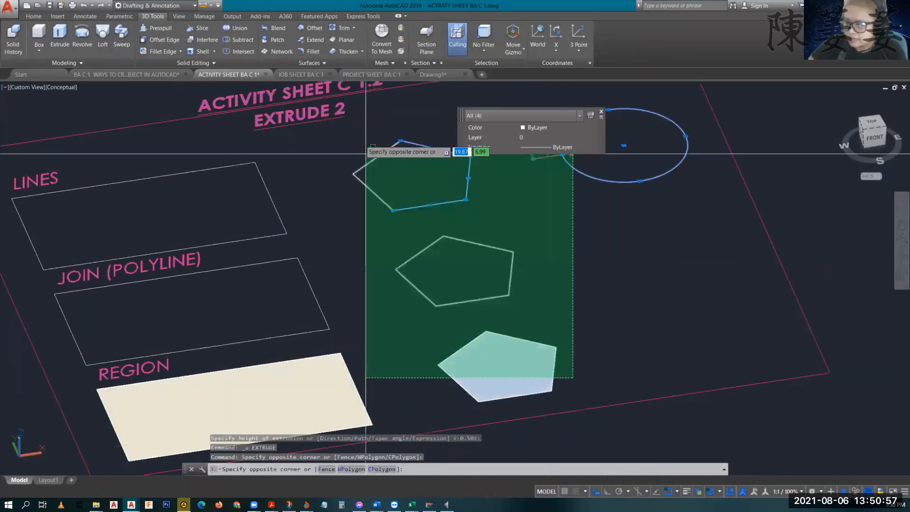
left_click(367, 150)
left_click(385, 370)
left_click(322, 242)
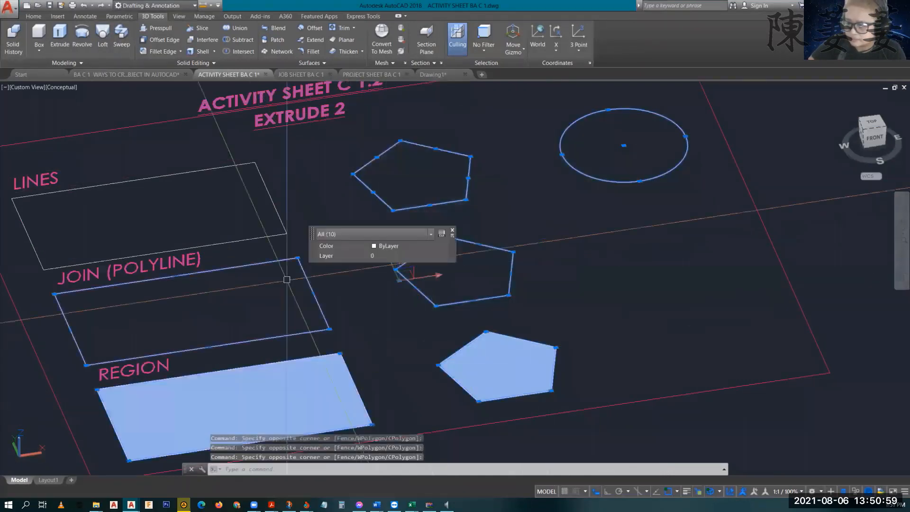
left_click(273, 237)
left_click(260, 174)
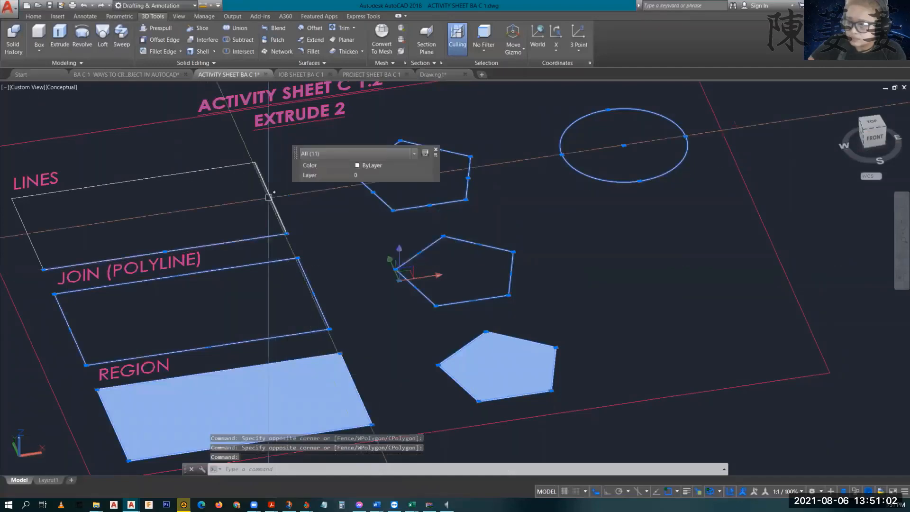
left_click(212, 163)
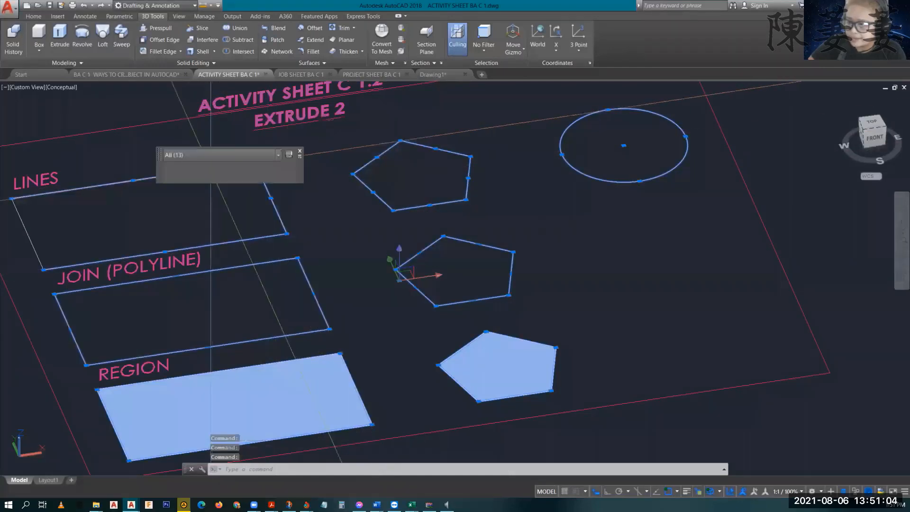
left_click(30, 246)
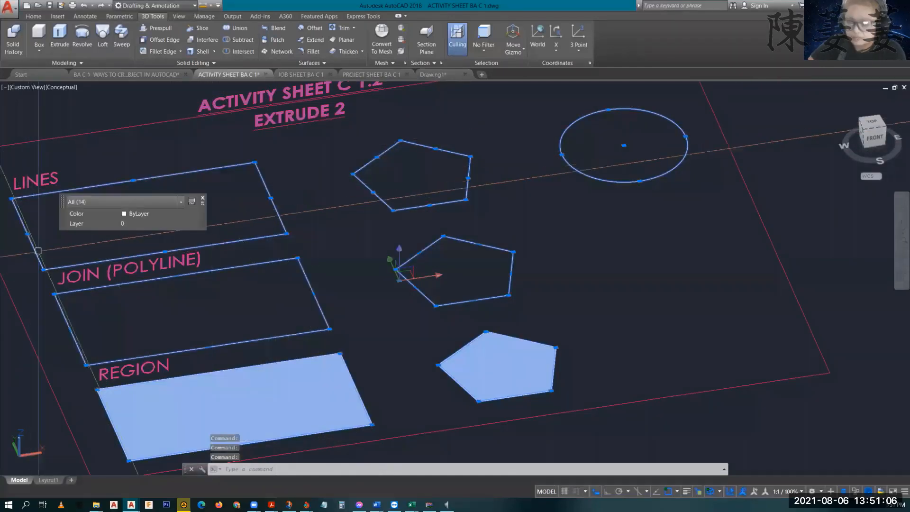
left_click(60, 42)
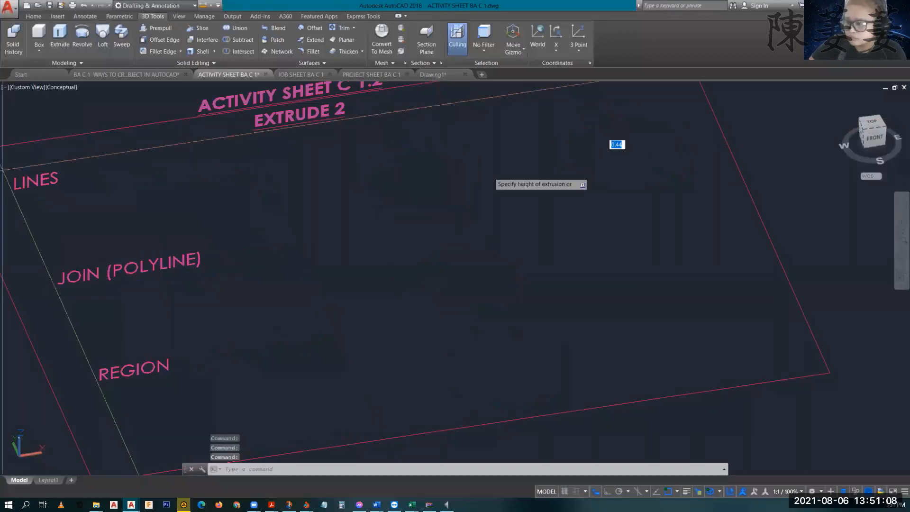
middle_click_drag(367, 147, 451, 265)
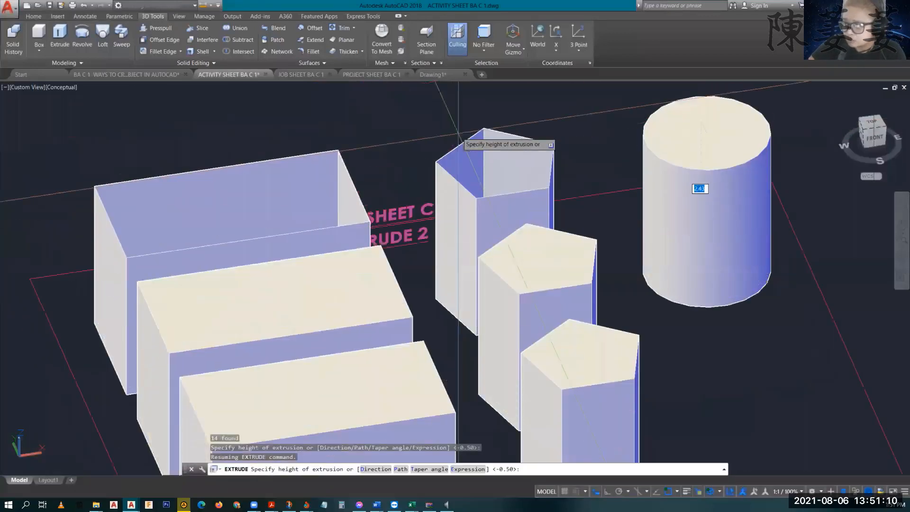
type("t")
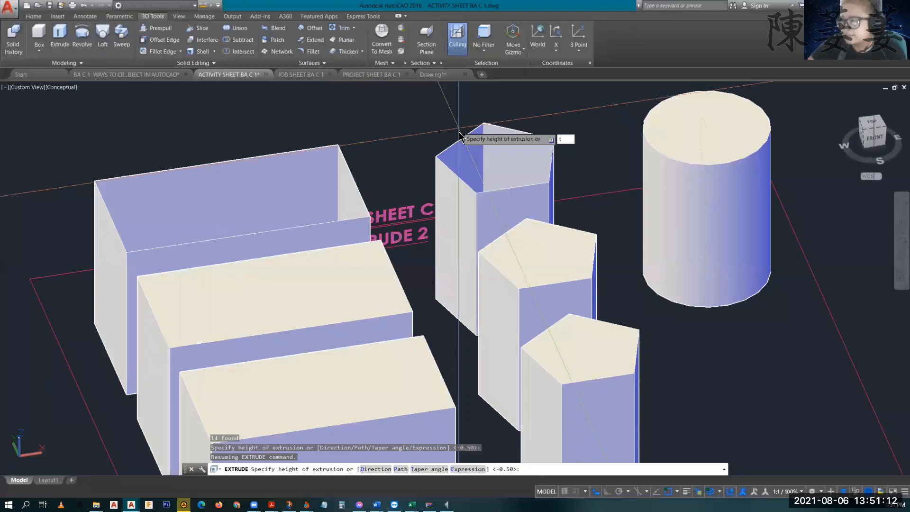
key("Return")
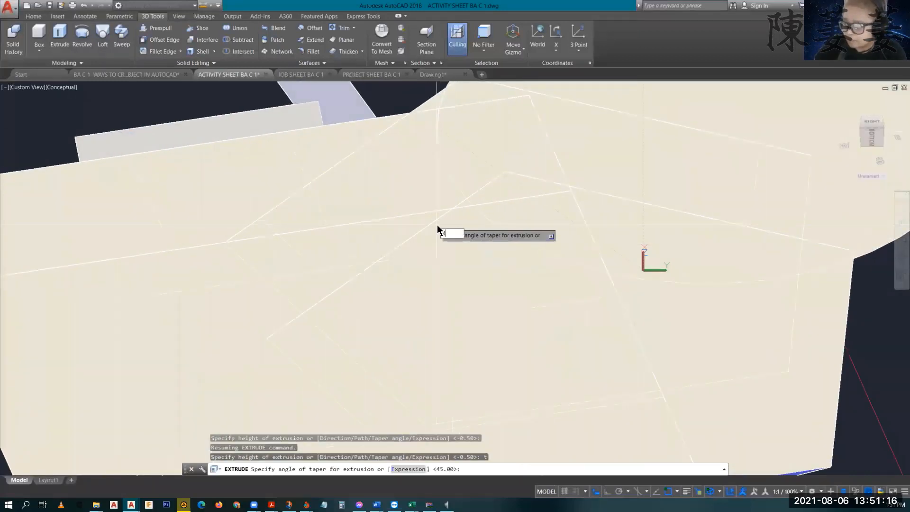
type("45")
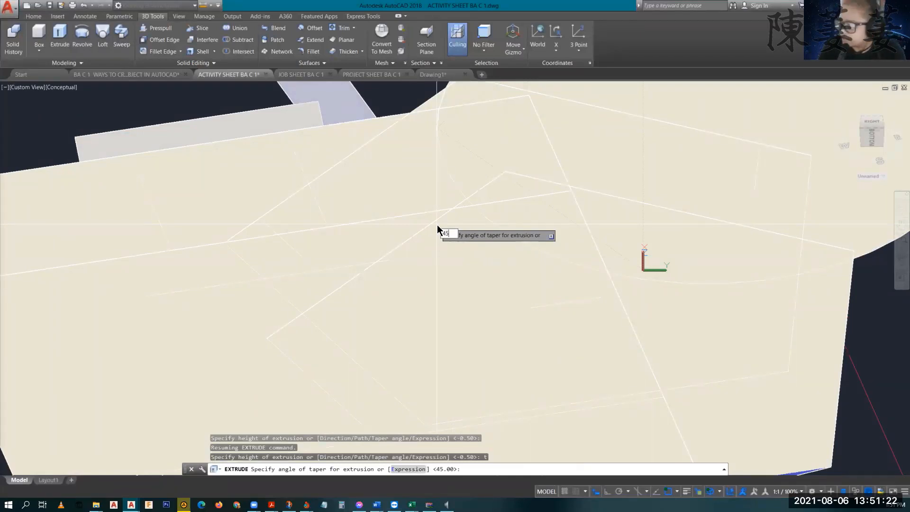
key("Return")
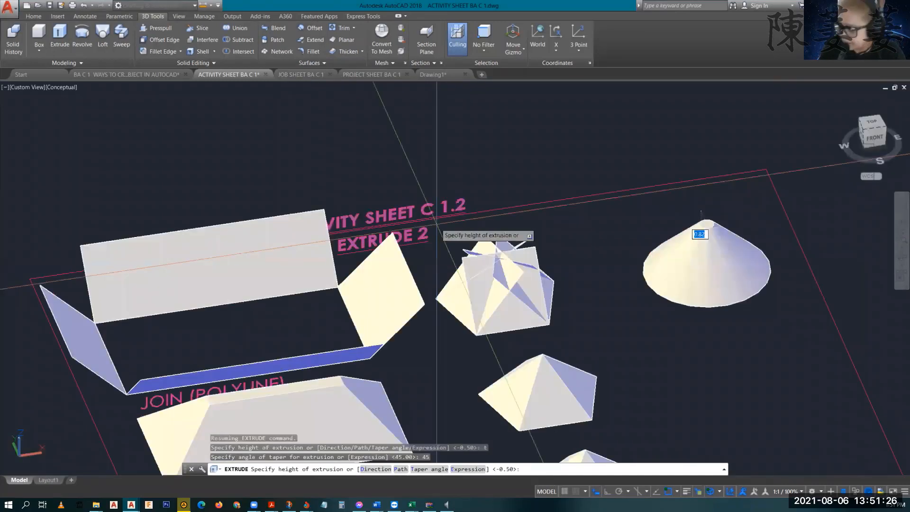
type(".5")
key("Return")
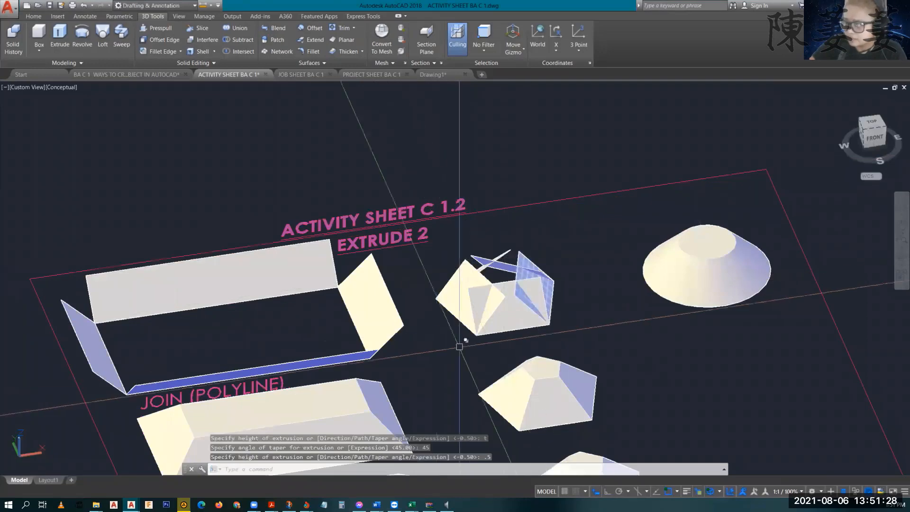
Step: Examine how the tapered lines, joined polylines, regions and circle on Activity Sheet C 1.2 differ, comparing them with the neighbouring straight extrusions
middle_click_drag(518, 395, 521, 259)
scroll(533, 319, "up", 2)
middle_click_drag(523, 318, 561, 274, "shift")
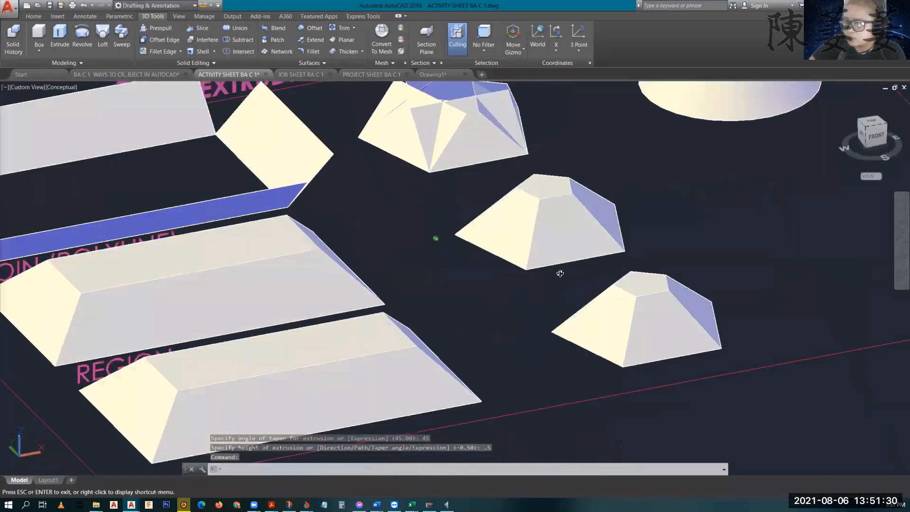
middle_click_drag(514, 299, 543, 285, "shift")
scroll(543, 285, "down", 2)
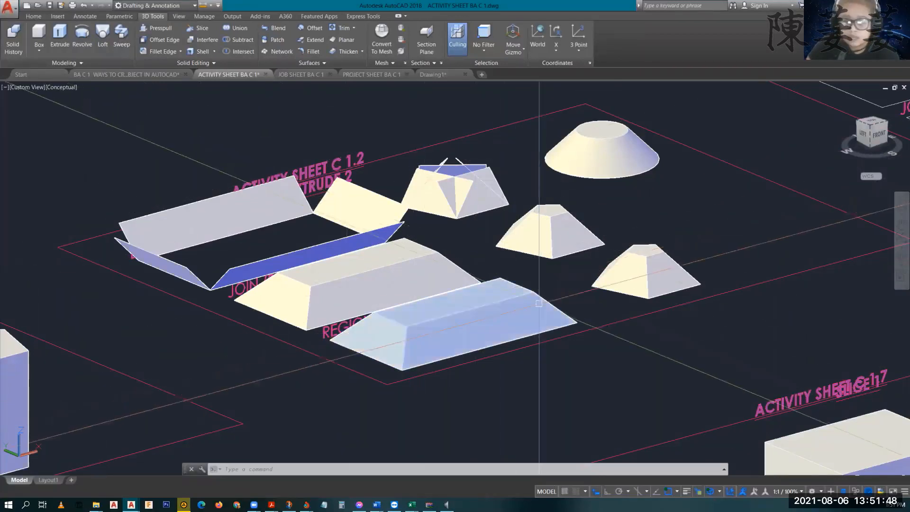
mouse_move(524, 322)
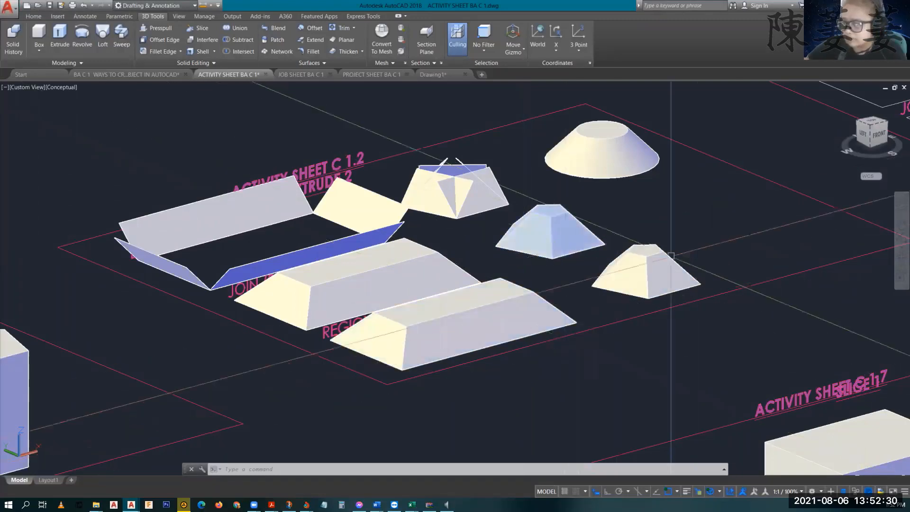
scroll(707, 289, "down", 4)
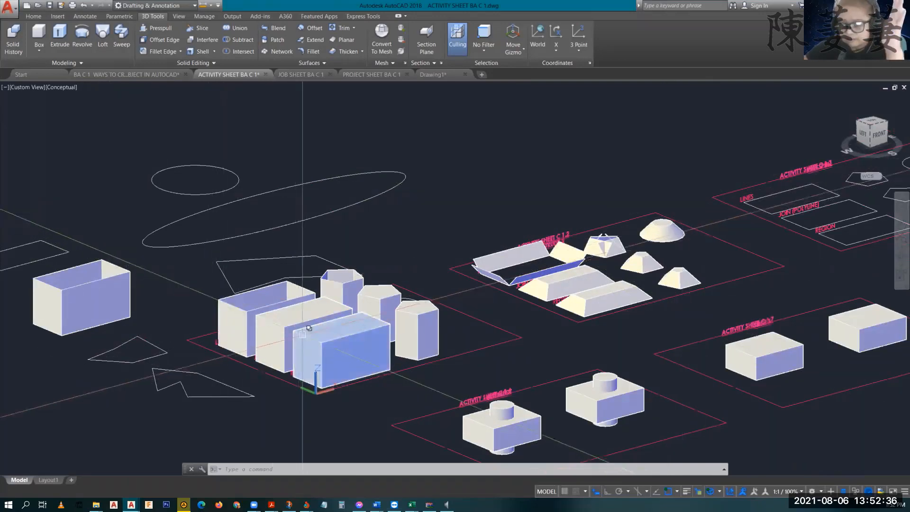
scroll(650, 284, "up", 5)
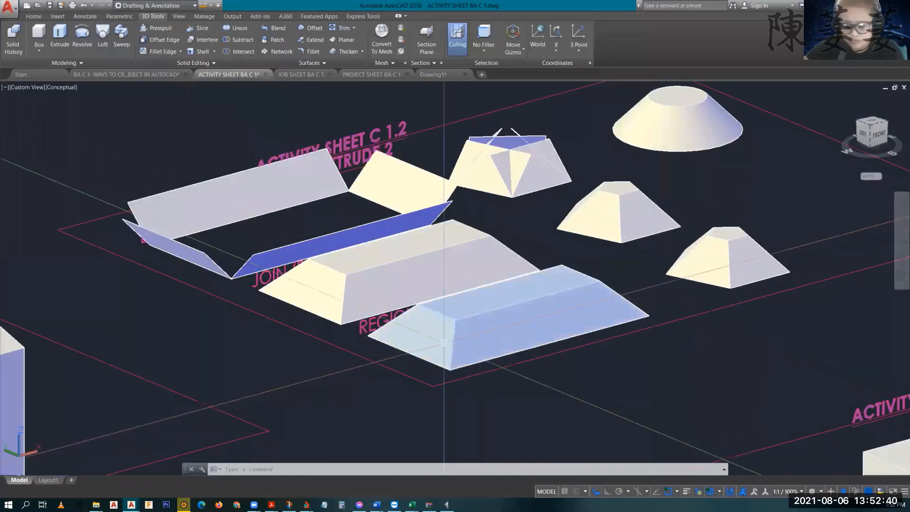
middle_click_drag(433, 343, 372, 347, "shift")
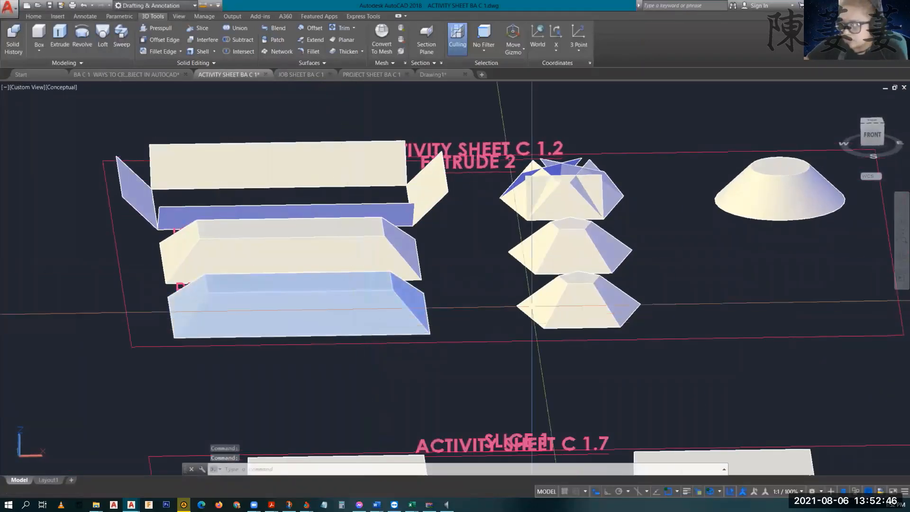
middle_click_drag(743, 226, 675, 315)
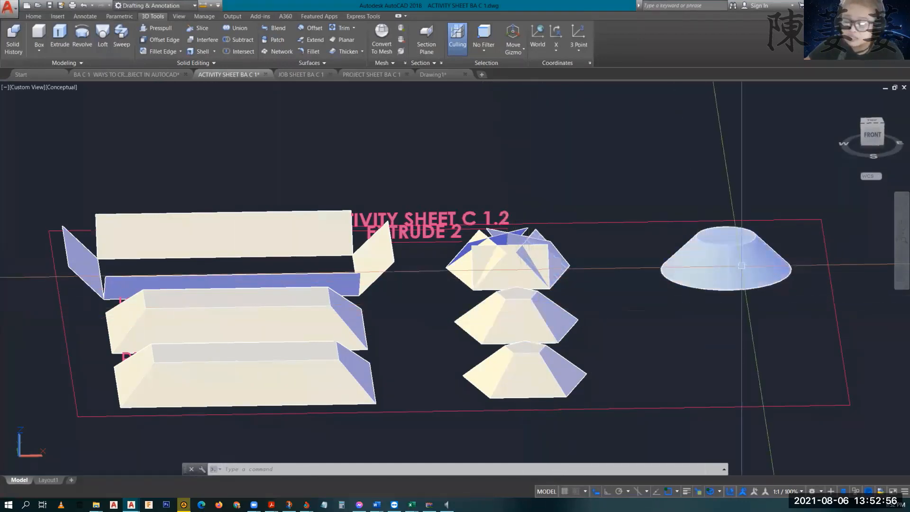
mouse_move(742, 266)
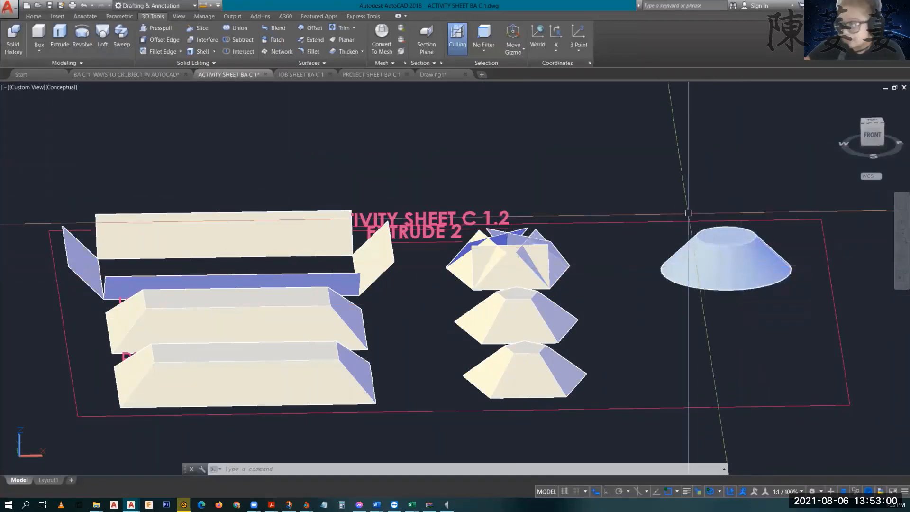
Step: Join the four lines of the JOIN (POLYLINE) rectangle on Activity Sheet C 1.3 (Presspull) into one polyline
scroll(684, 219, "down", 3)
middle_click_drag(780, 258, 427, 271)
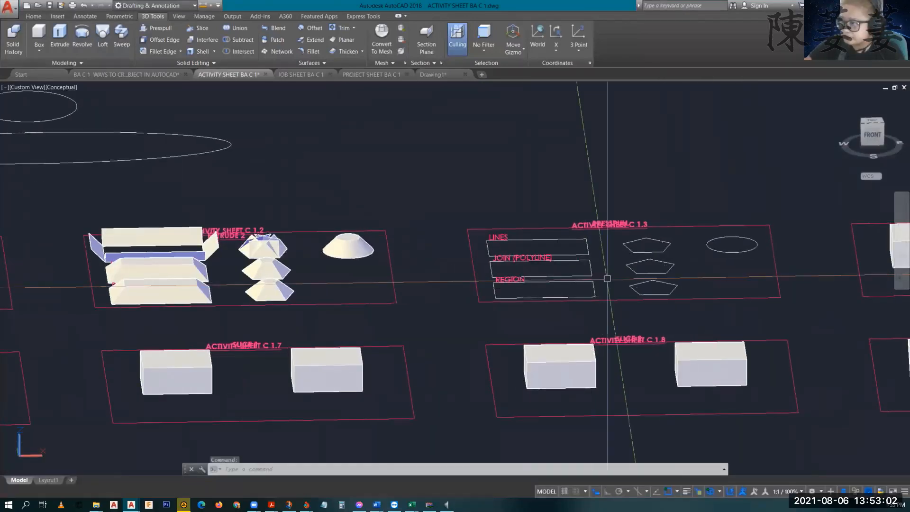
middle_click_drag(608, 279, 653, 313, "shift")
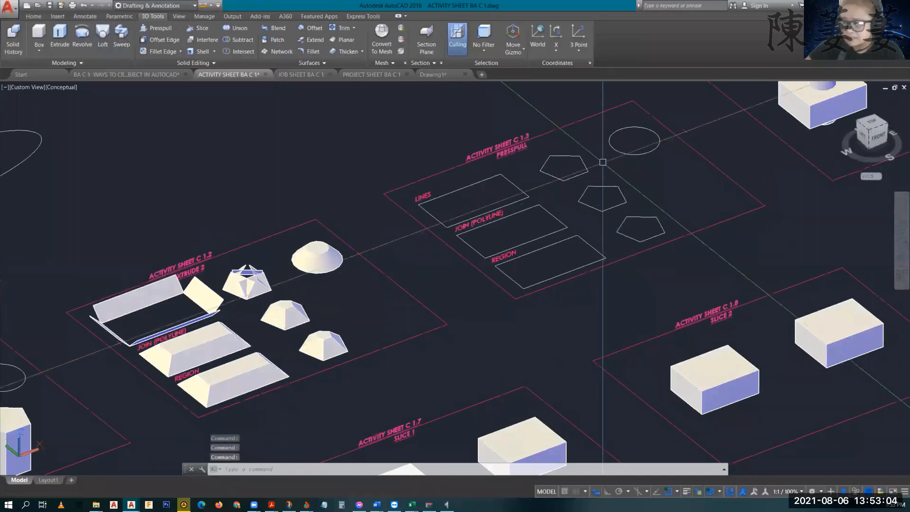
scroll(602, 163, "up", 3)
middle_click_drag(665, 175, 619, 186)
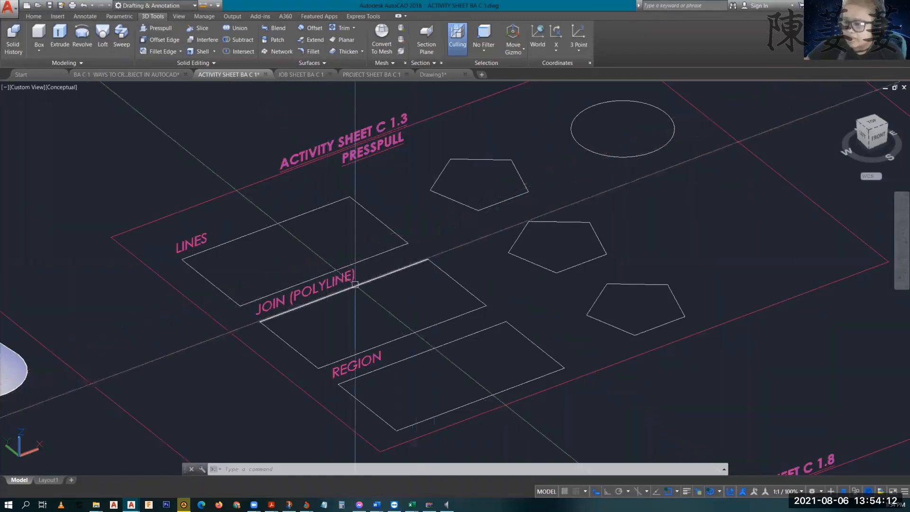
left_click(331, 294)
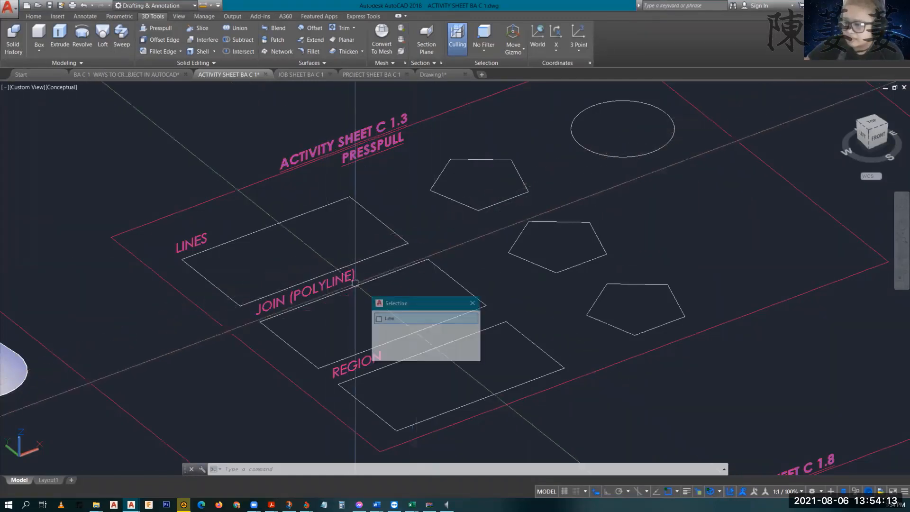
left_click(294, 350)
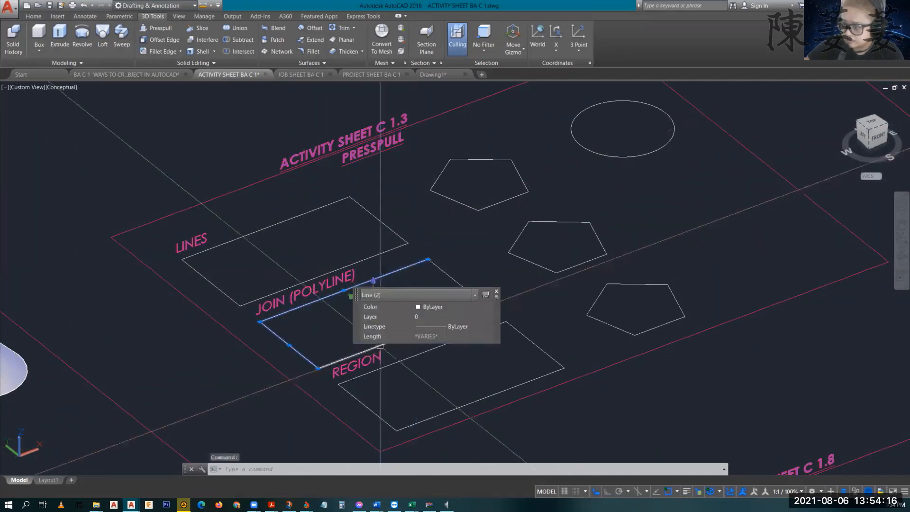
left_click(389, 341)
left_click(440, 275)
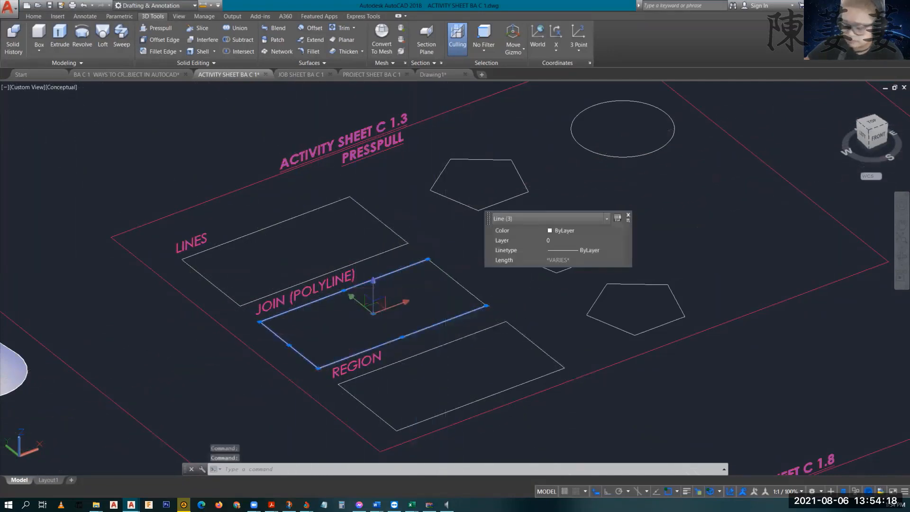
type("j")
key("Return")
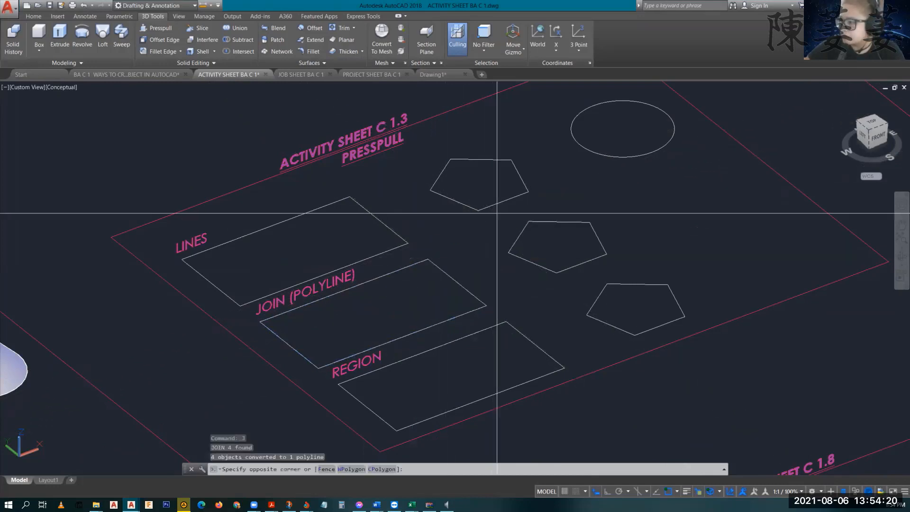
Step: Join the five lines of the middle pentagon on Activity Sheet C 1.3 into one polyline
left_click(497, 213)
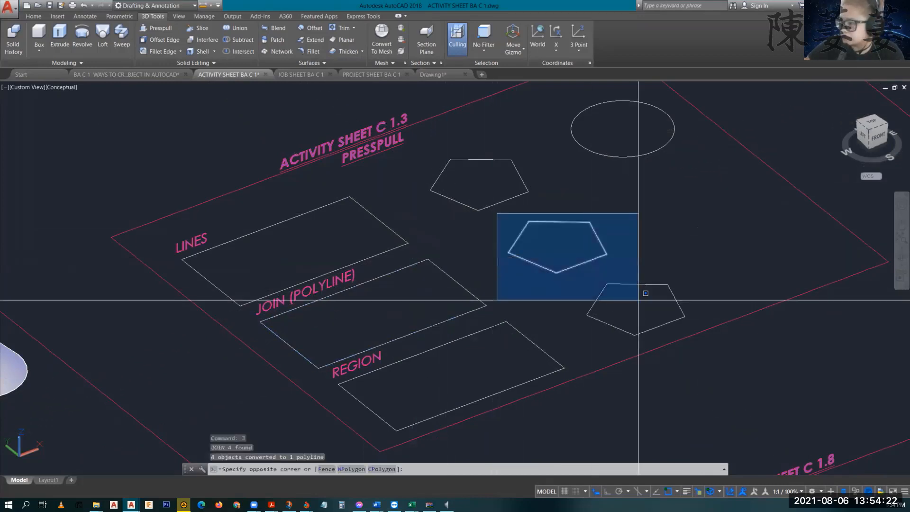
left_click(645, 293)
type("j")
key("Return")
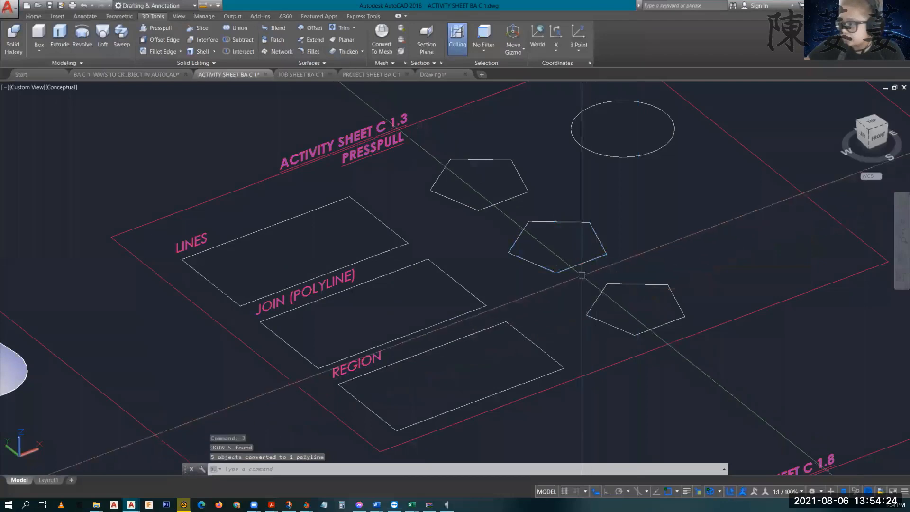
left_click(581, 275)
key("Escape")
Step: Convert the lines of the REGION rectangle and the pentagon beside it on Activity Sheet C 1.3 into regions
type("REG")
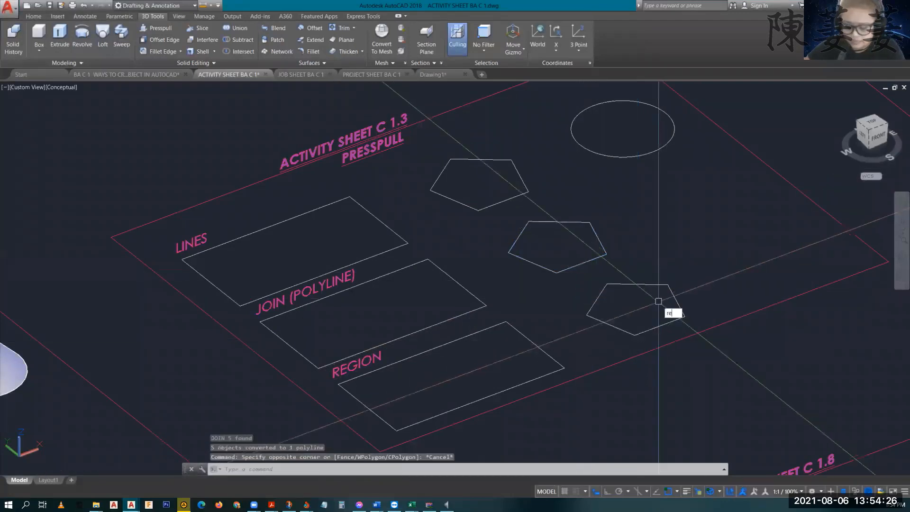
key("Return")
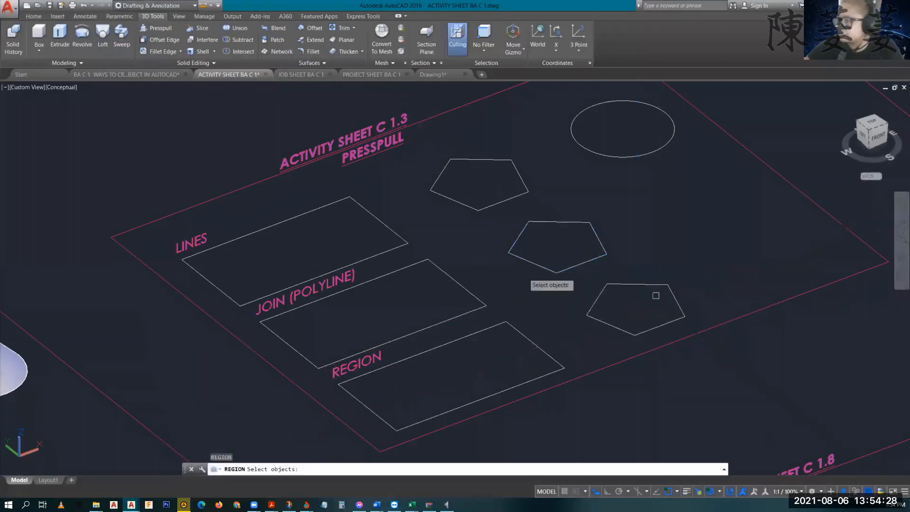
left_click(872, 122)
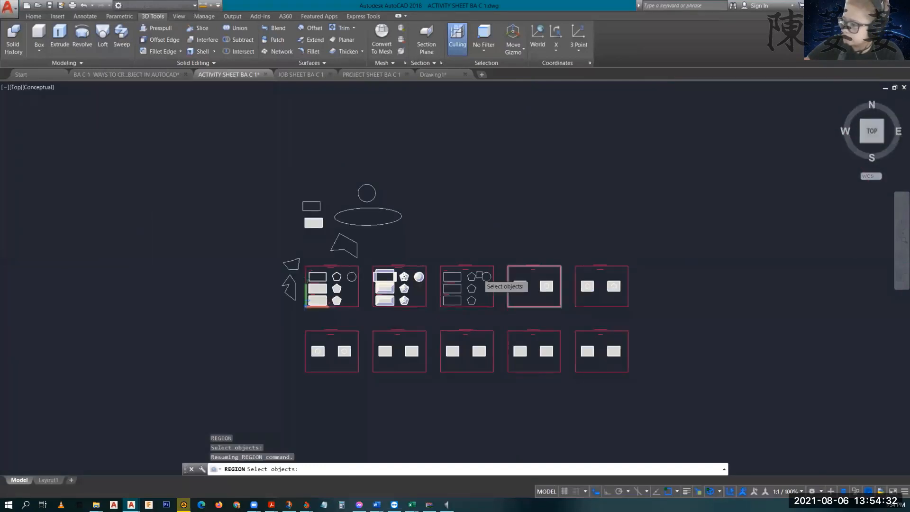
scroll(474, 284, "up", 5)
scroll(468, 291, "up", 5)
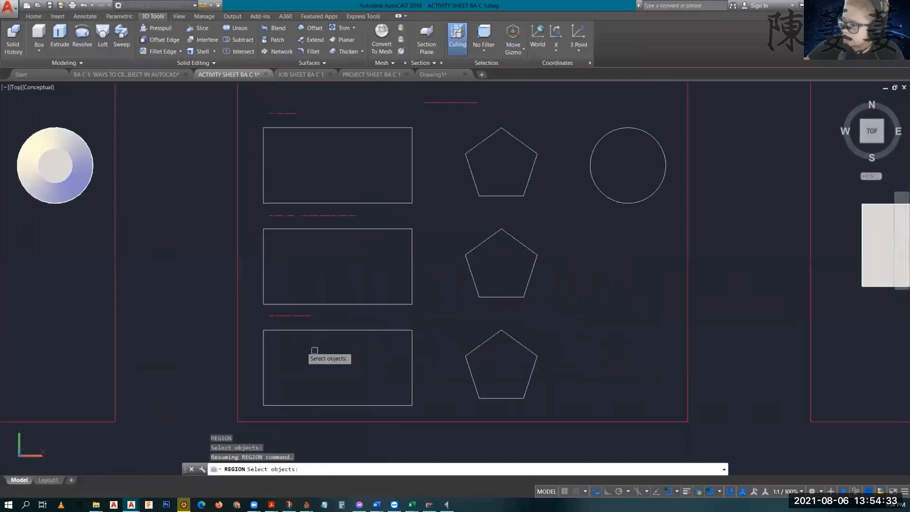
left_click(251, 327)
left_click(562, 411)
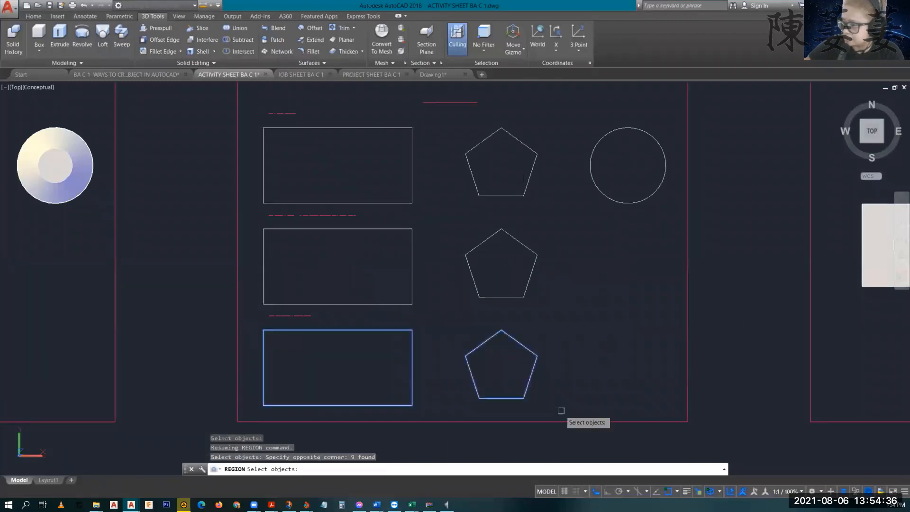
key("Return")
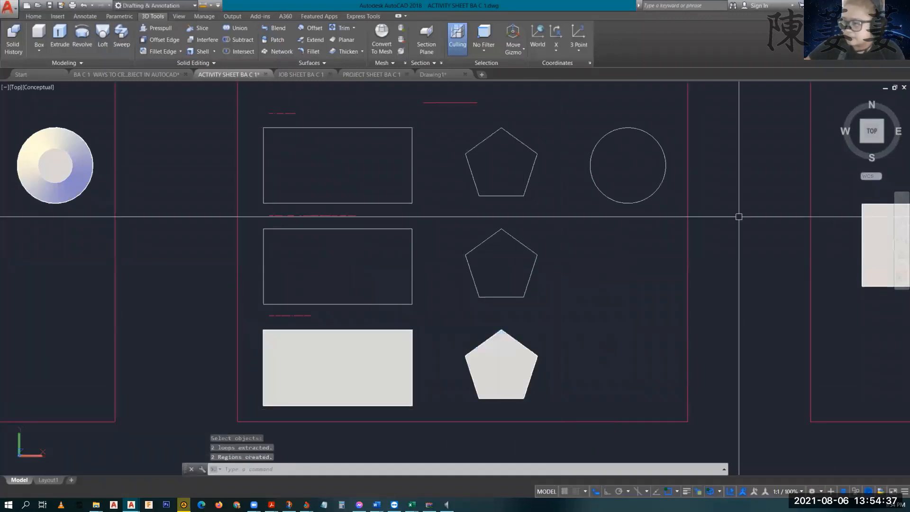
Step: In the SW Isometric view, presspull the area inside the LINES rectangle on Activity Sheet C 1.3 to height 2
left_click(861, 141)
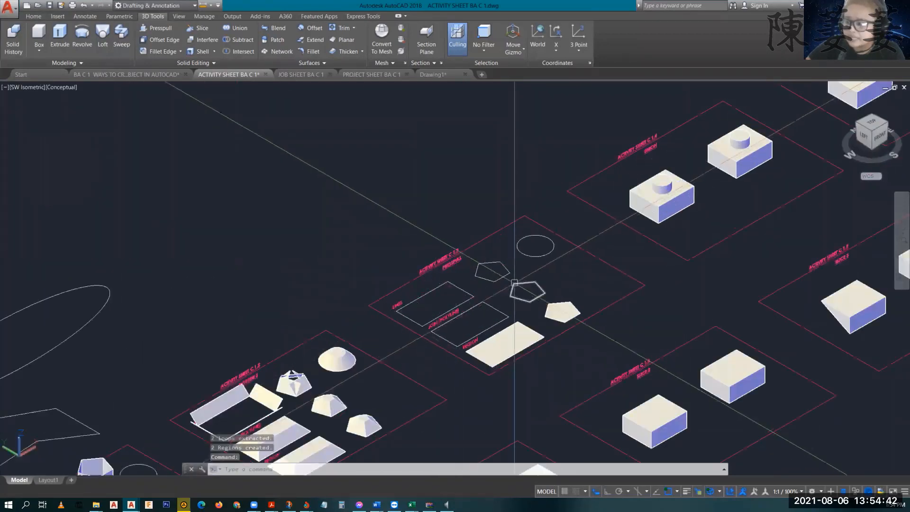
scroll(513, 281, "up", 3)
middle_click_drag(506, 277, 478, 258)
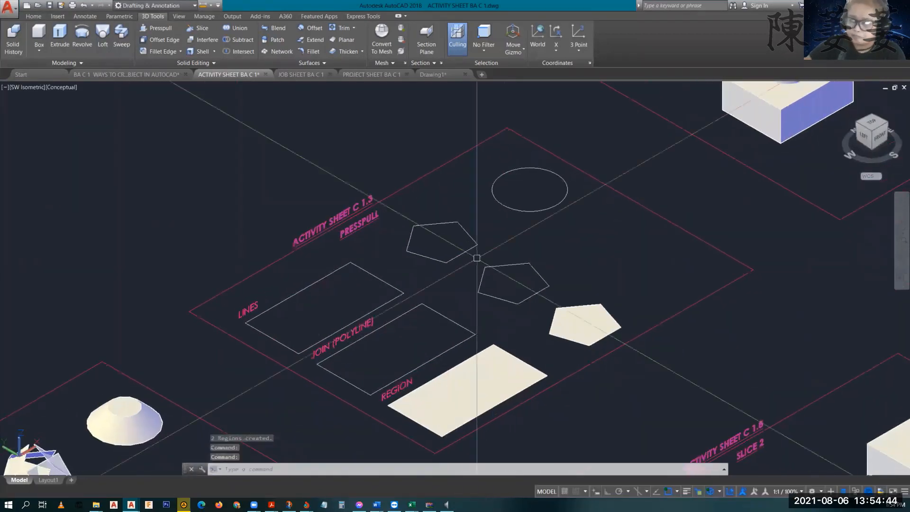
scroll(458, 276, "up", 2)
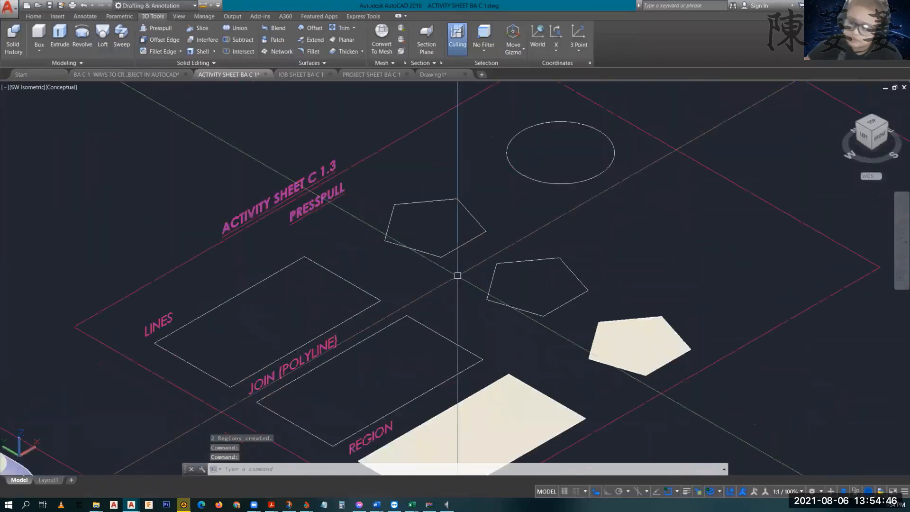
middle_click_drag(464, 271, 378, 240)
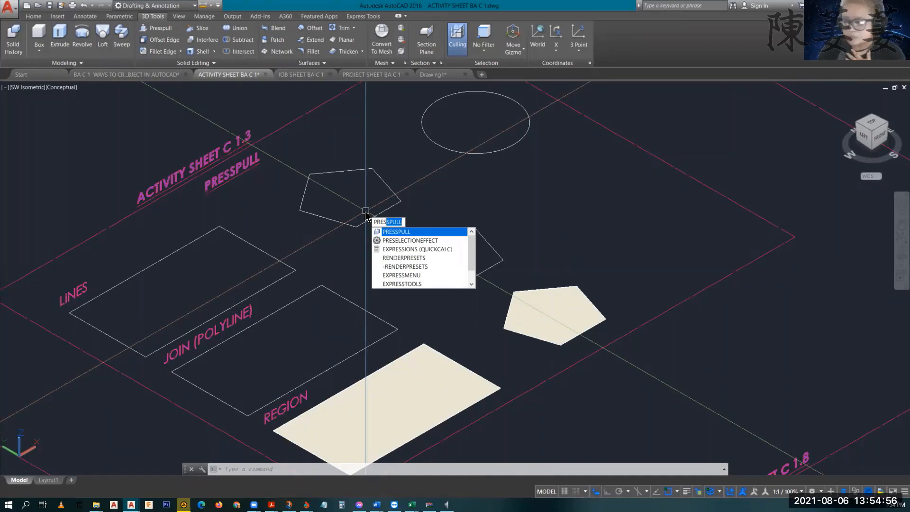
key("Return")
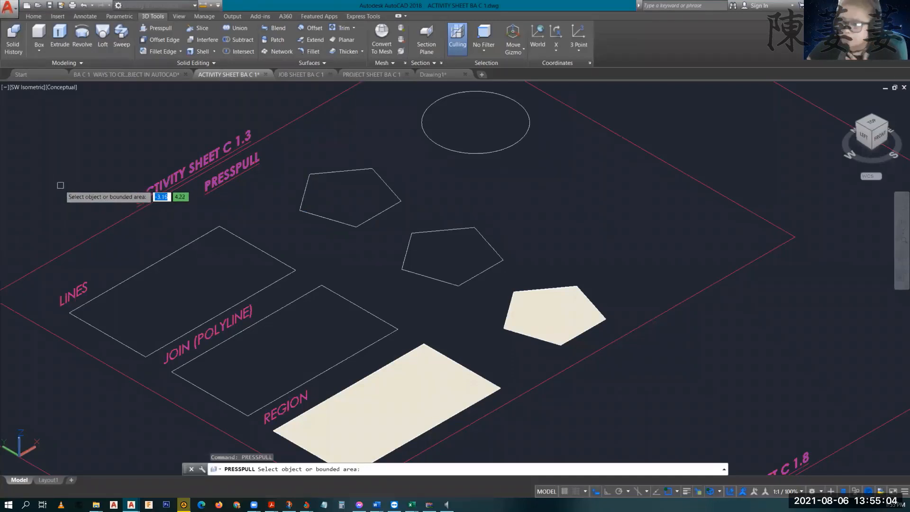
mouse_move(52, 173)
middle_mouse_down()
mouse_move(177, 138)
mouse_move(307, 162)
middle_mouse_up()
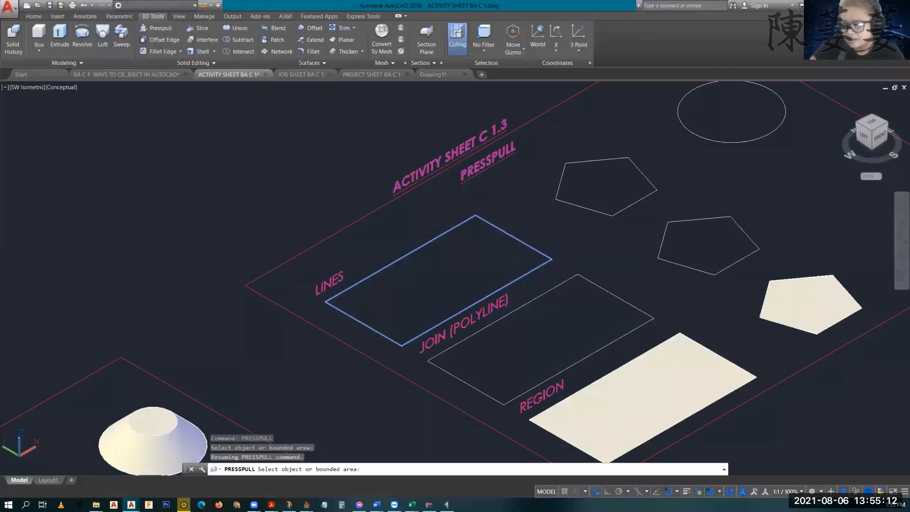
left_click(419, 299)
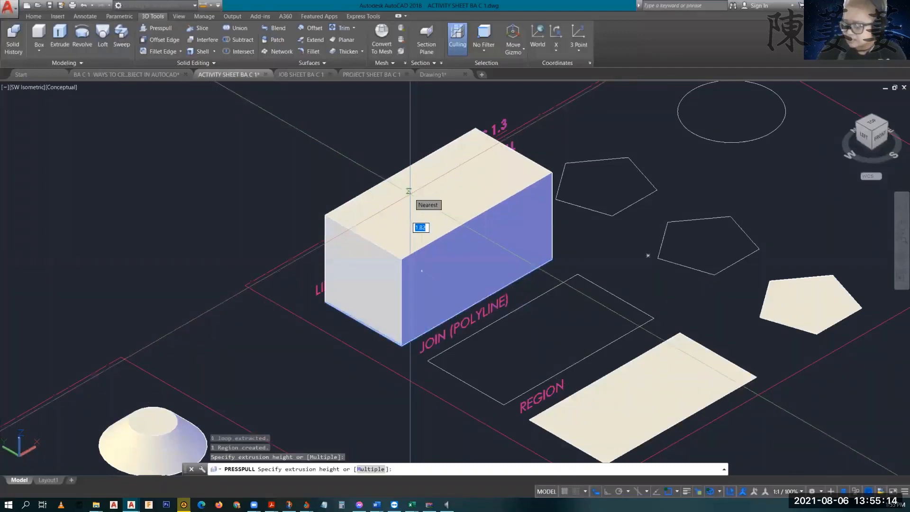
left_click(410, 194)
type("2")
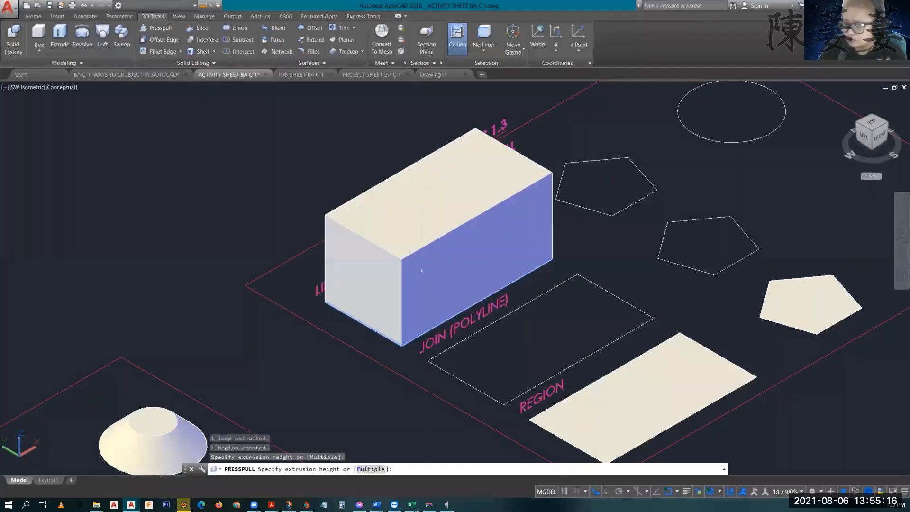
key("Return")
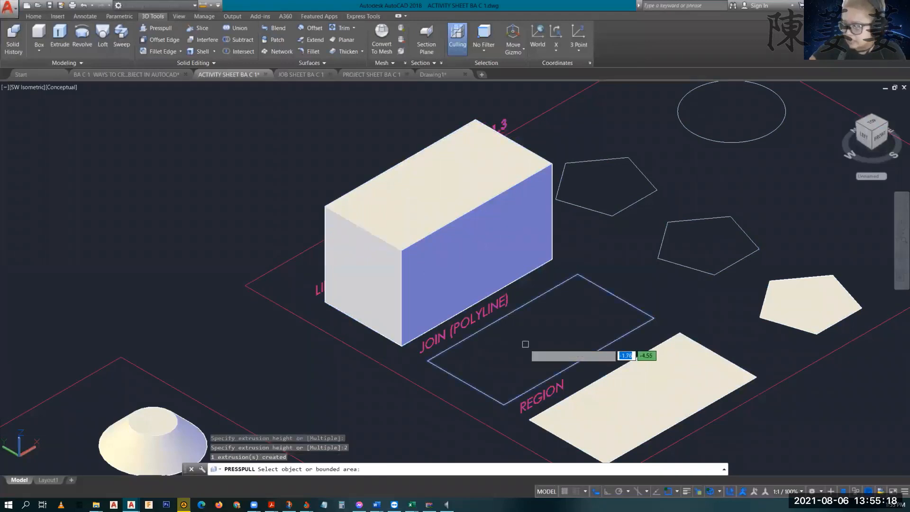
Step: Presspull the JOIN (POLYLINE) rectangle and the REGION rectangle to height 2 each
left_click(524, 346)
type("2")
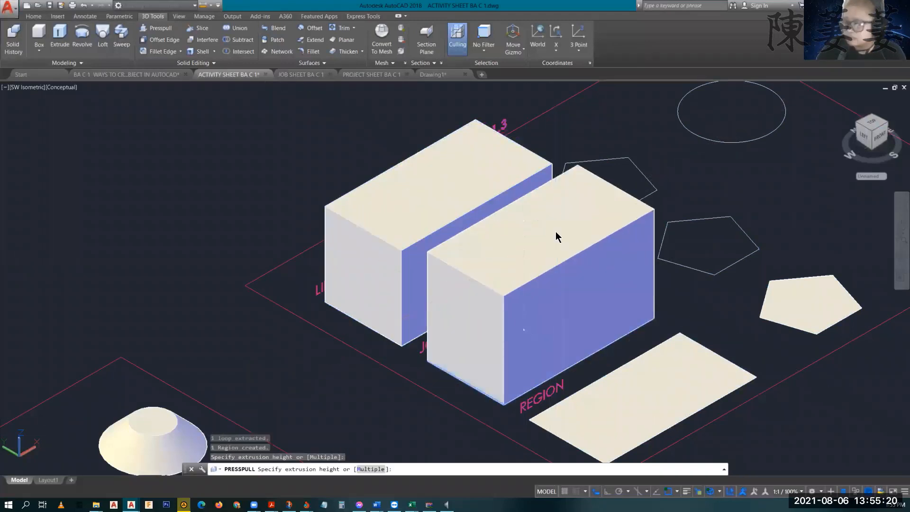
key("Return")
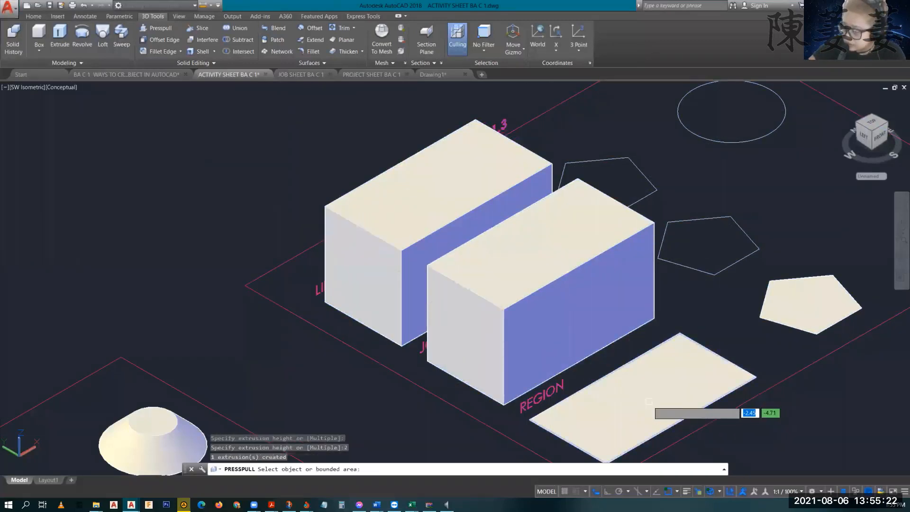
left_click(624, 389)
type("2")
key("Return")
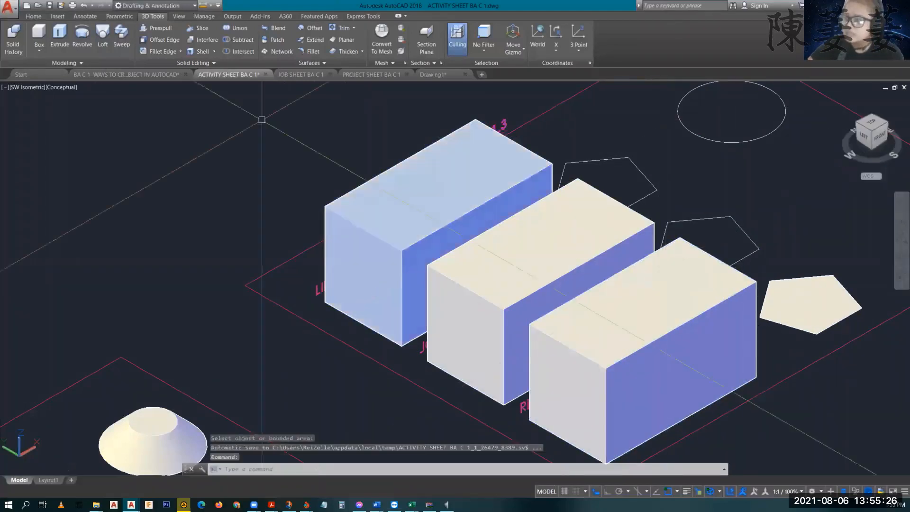
key("Return")
Step: Switch the visual style to 2D Wireframe and examine the three presspulled boxes
left_click(62, 89)
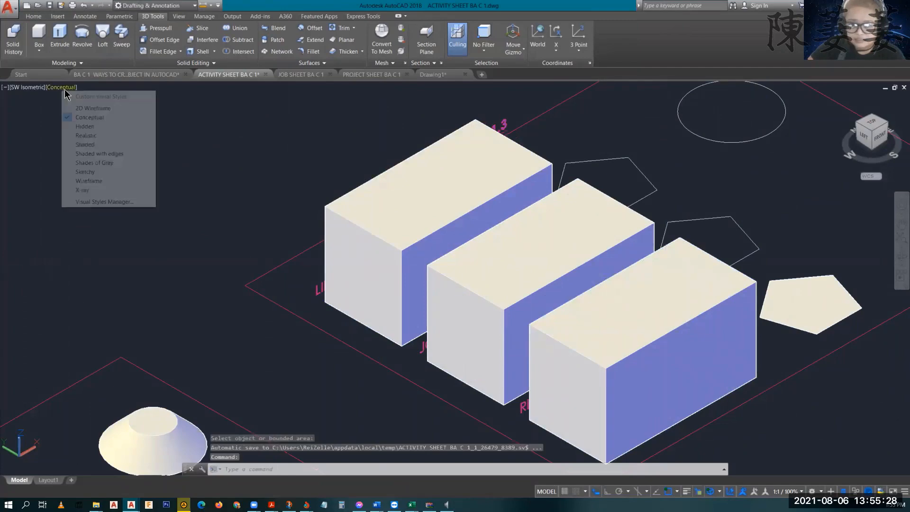
left_click(78, 107)
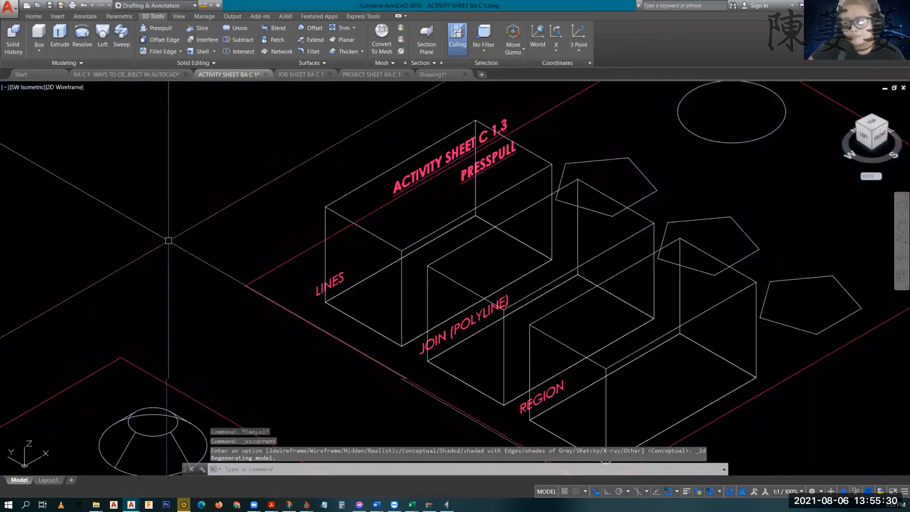
middle_click_drag(161, 221, 148, 162)
mouse_move(175, 254)
middle_mouse_down()
mouse_move(311, 158)
mouse_move(278, 189)
mouse_move(93, 274)
middle_mouse_up()
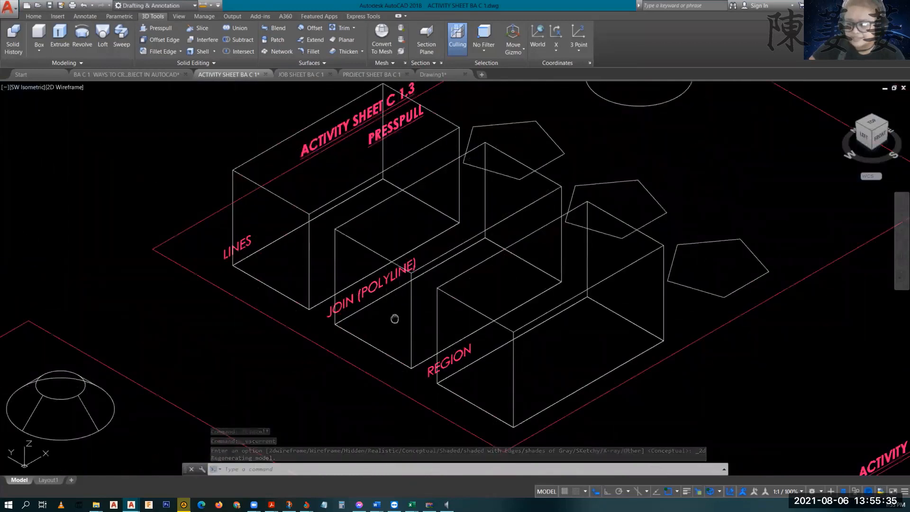
middle_click_drag(398, 315, 294, 341)
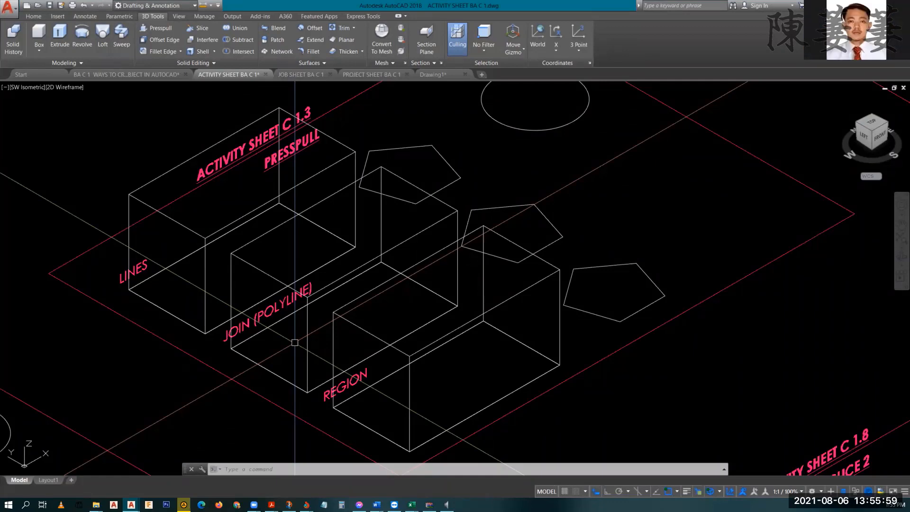
Step: Select the LINES, JOIN (POLYLINE) and REGION boxes to check their object type, height and taper angle
key("Escape")
key("Escape")
left_click(172, 217)
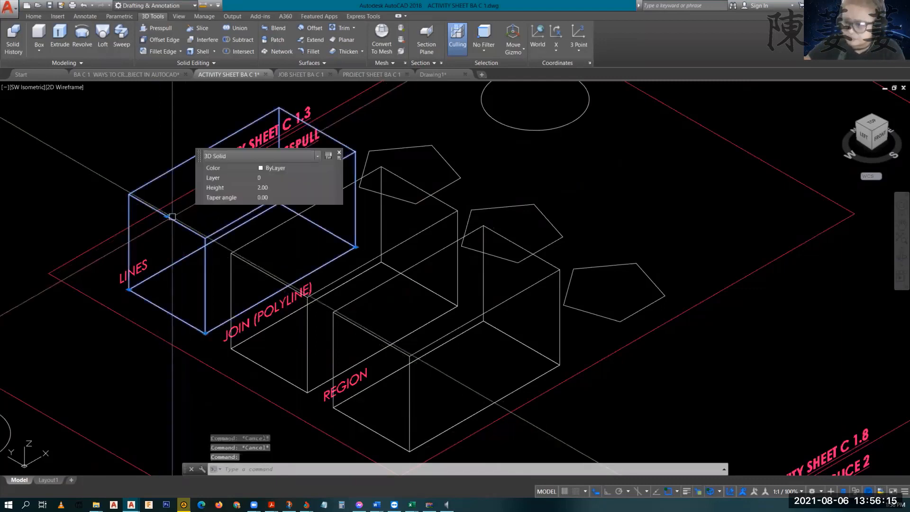
left_click(414, 360)
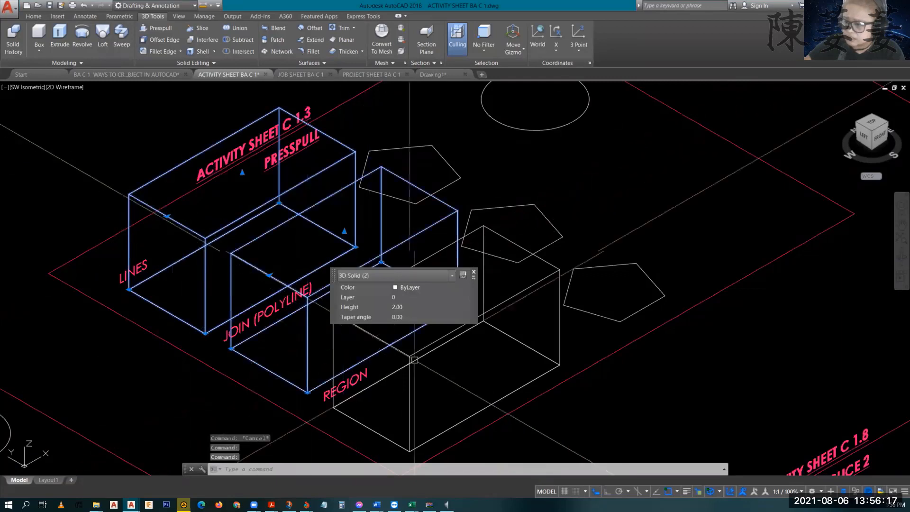
left_click(409, 361)
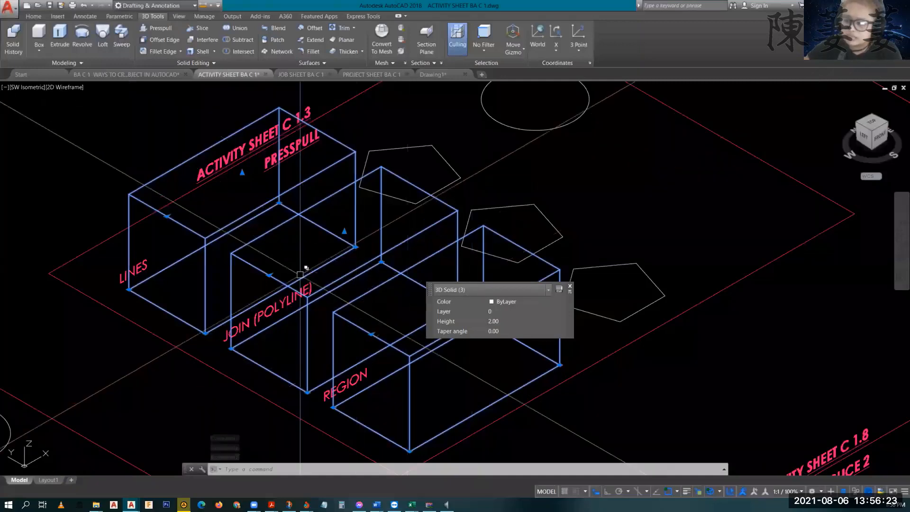
key("Escape")
key("Escape")
key("Escape")
Step: Set the visual style to Conceptual
middle_click_drag(324, 285, 503, 200)
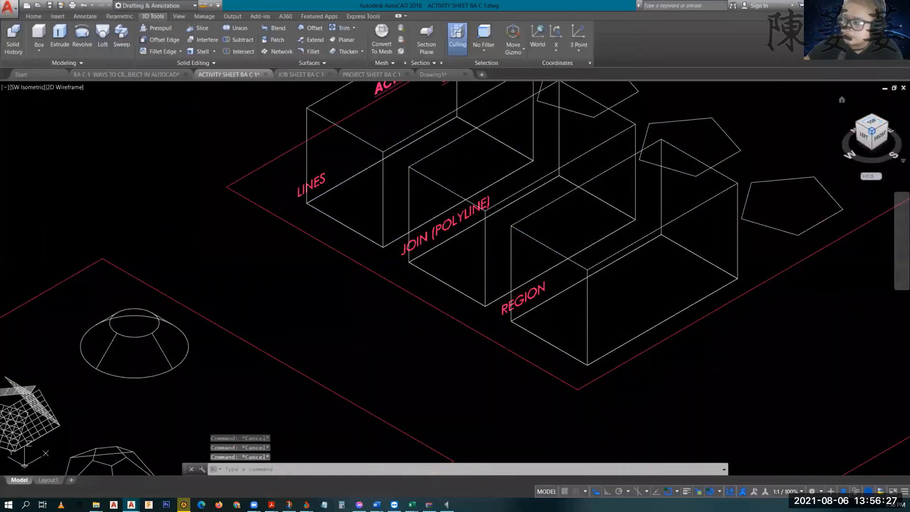
left_click(77, 87)
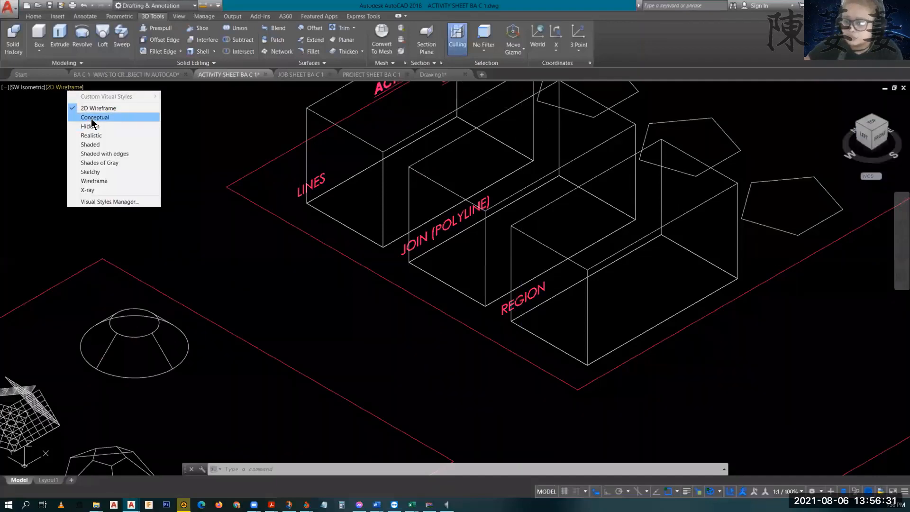
left_click(93, 120)
Step: Move the three presspulled boxes together off Activity Sheet C 1.3 into the empty area beyond the sheet's title side
scroll(389, 206, "down", 2)
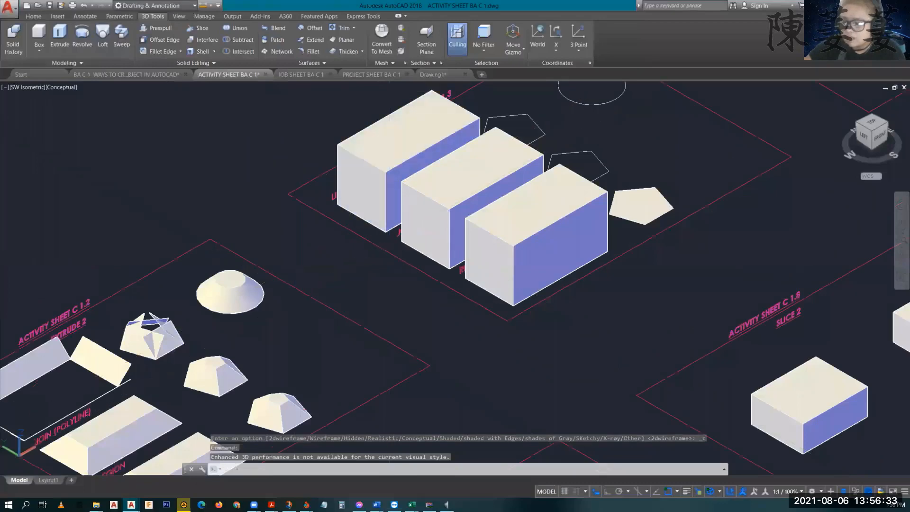
scroll(623, 109, "down", 4)
middle_click_drag(623, 109, 492, 206)
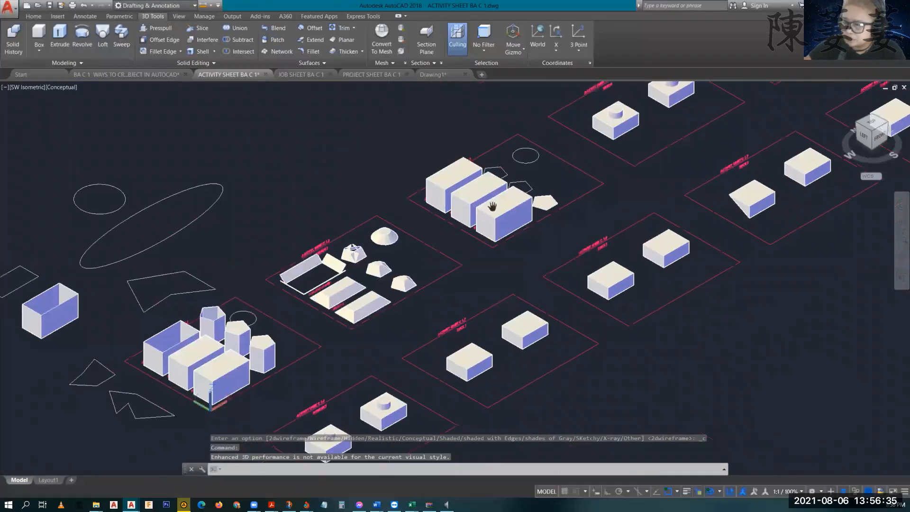
scroll(492, 207, "up", 4)
middle_click_drag(503, 85, 436, 205)
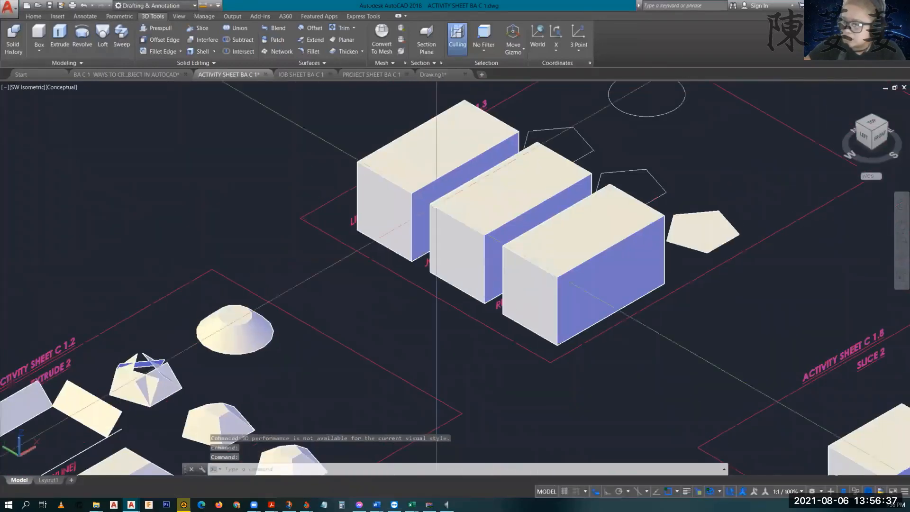
left_click(436, 205)
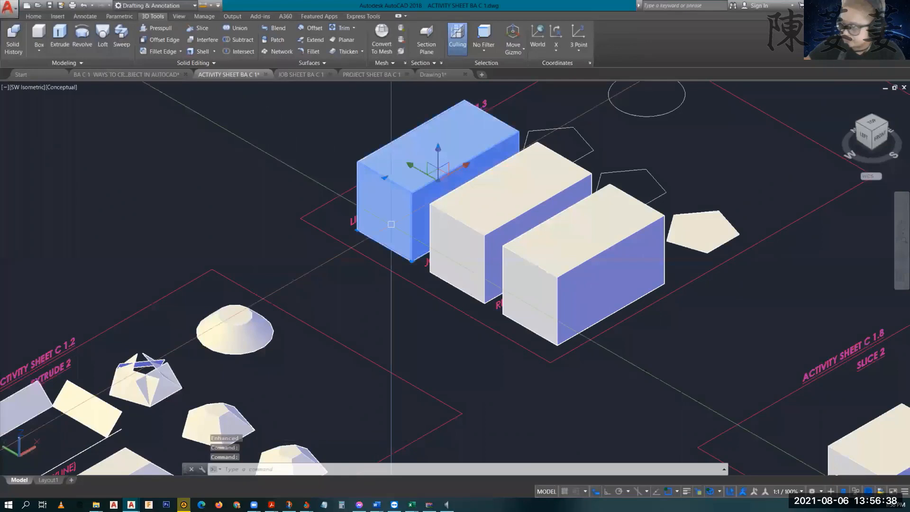
left_click(454, 251)
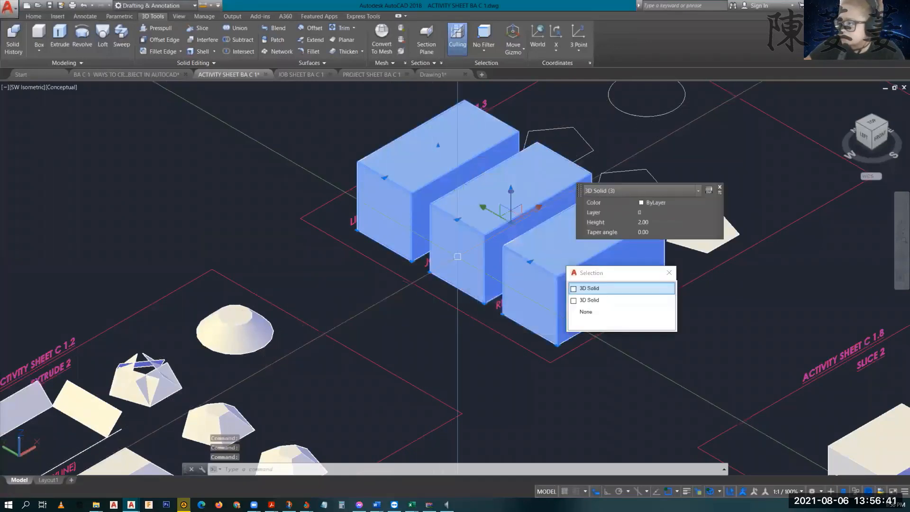
type("M")
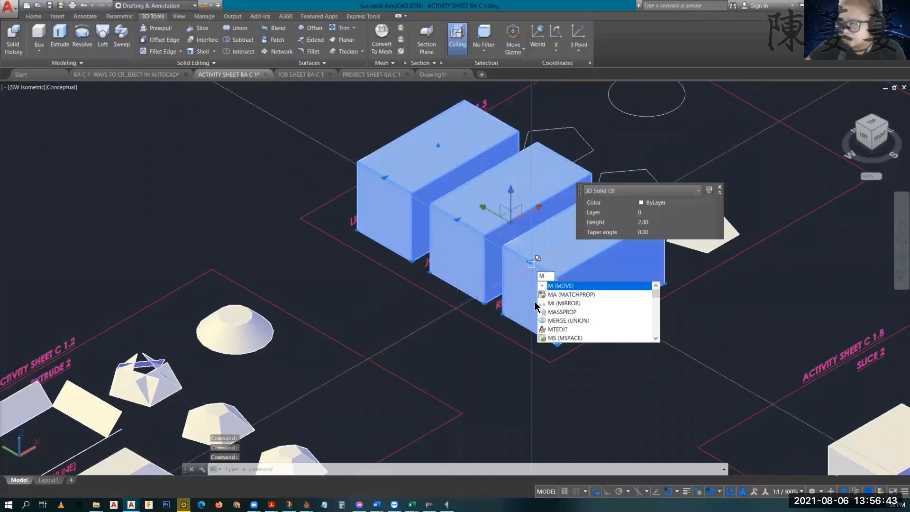
key("Return")
left_click(536, 303)
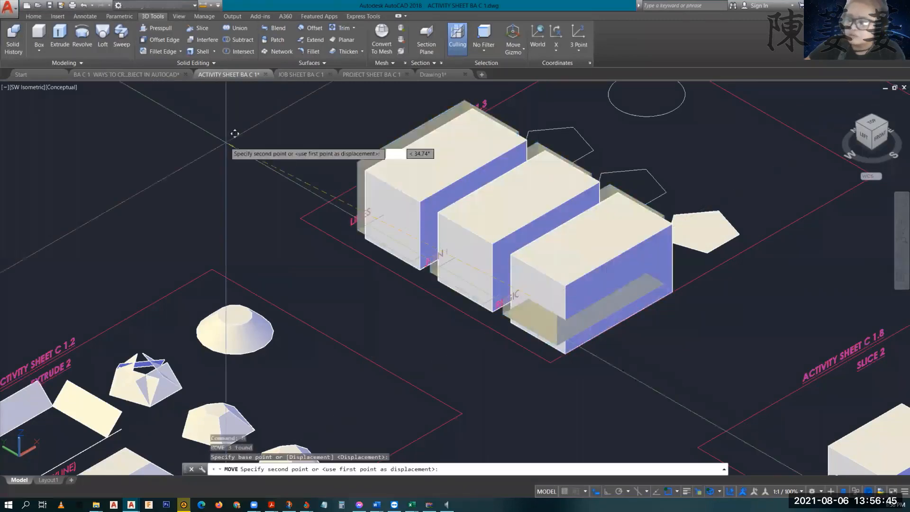
middle_click_drag(191, 126, 351, 304)
left_click(345, 300)
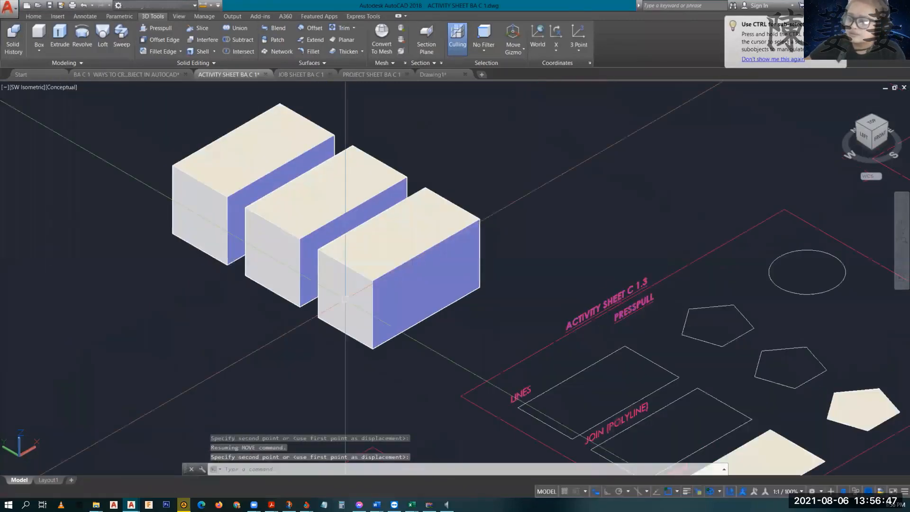
Step: Move the JOIN (POLYLINE) and REGION box solids together off the sheet beside Activity Sheet C 1.2 into the empty area past the loose rectangle
key("Escape")
key("Escape")
middle_click_drag(437, 325, 337, 191)
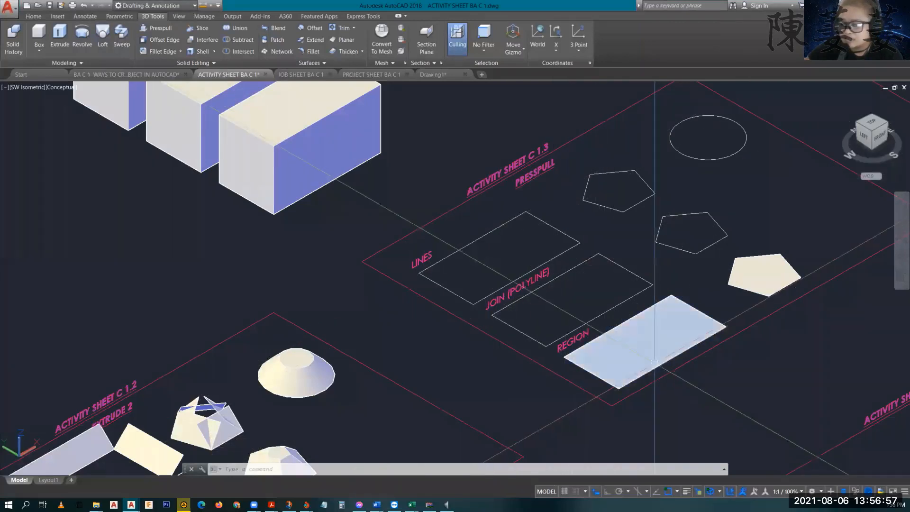
scroll(326, 364, "down", 4)
middle_click_drag(292, 394, 444, 261)
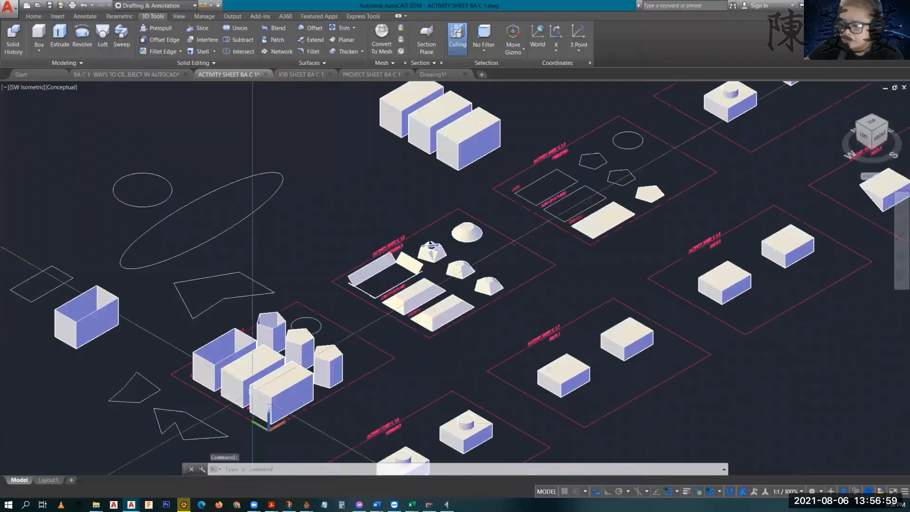
middle_click_drag(262, 386, 417, 303)
scroll(426, 308, "up", 3)
left_click(440, 314)
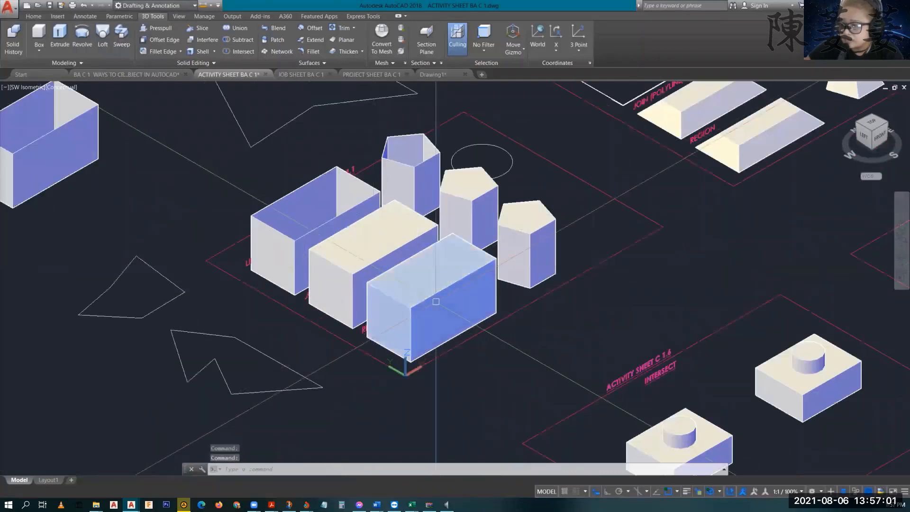
left_click(332, 304)
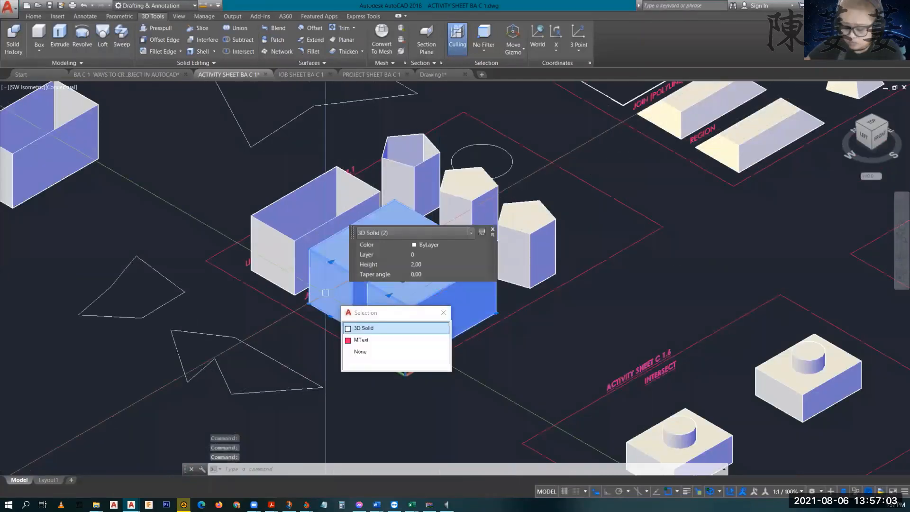
left_click(393, 330)
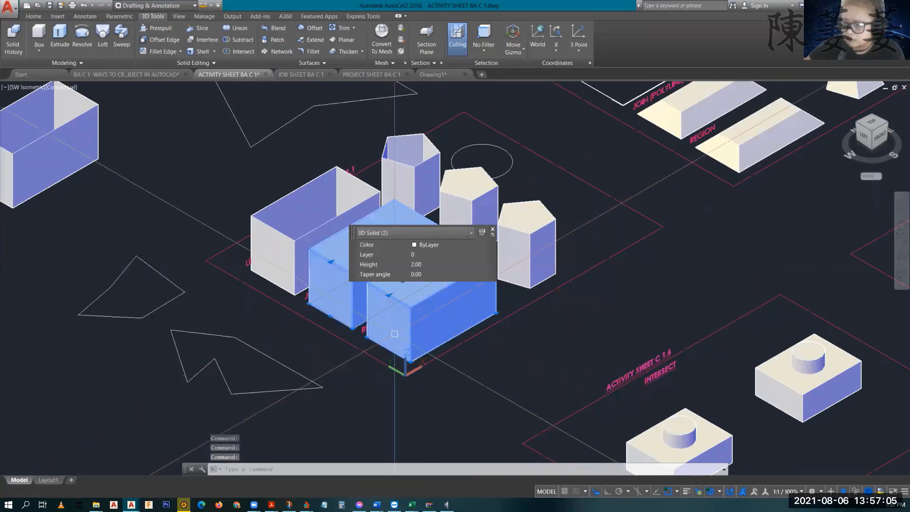
key("Return")
left_click(404, 337)
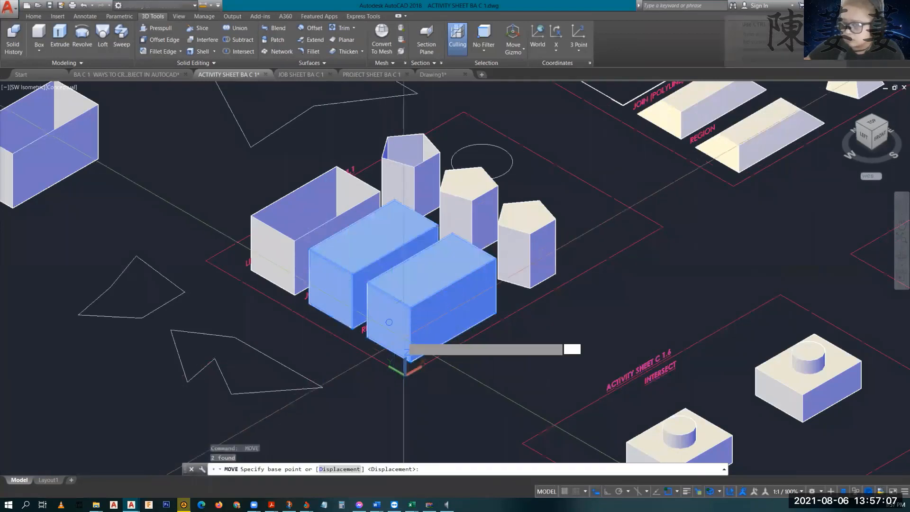
middle_click_drag(200, 212, 506, 434)
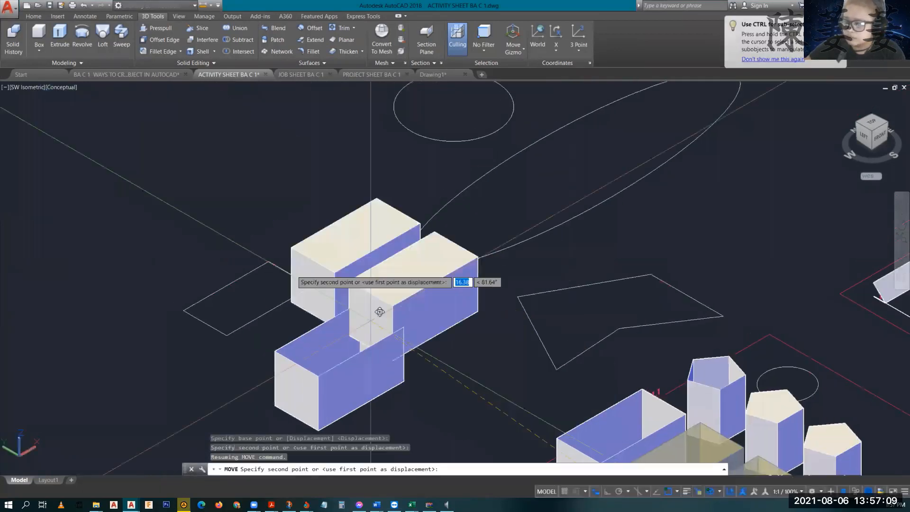
key("Escape")
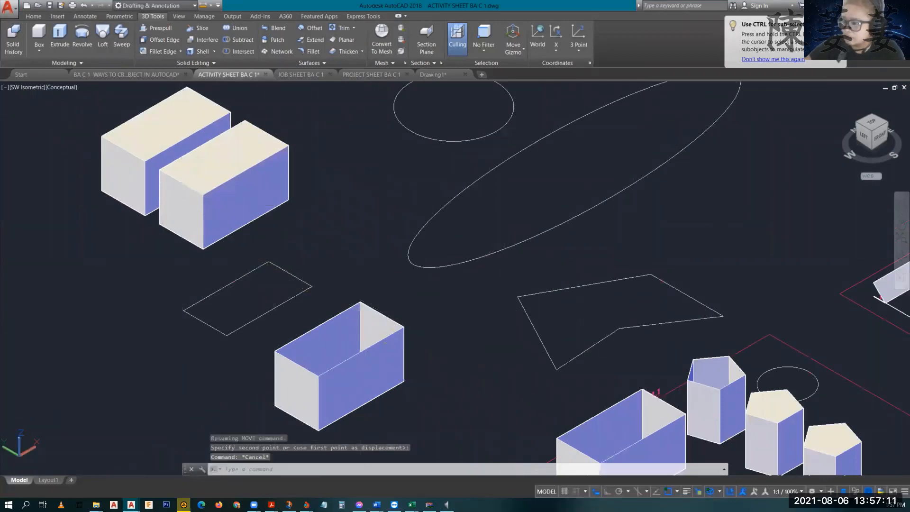
Step: Compare what remains at the vacated JOIN (POLYLINE) and REGION spots with the profiles on Activity Sheet C 1.3
middle_click_drag(465, 339, 180, 116)
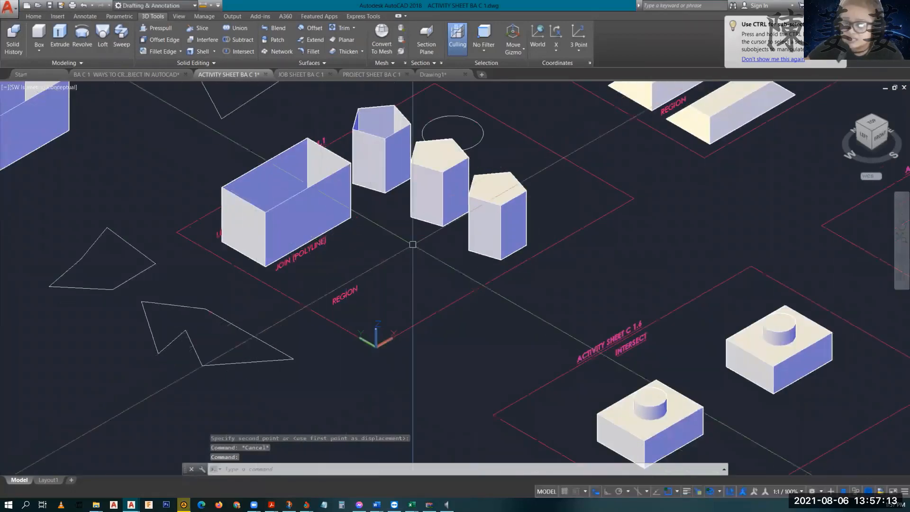
scroll(569, 213, "down", 2)
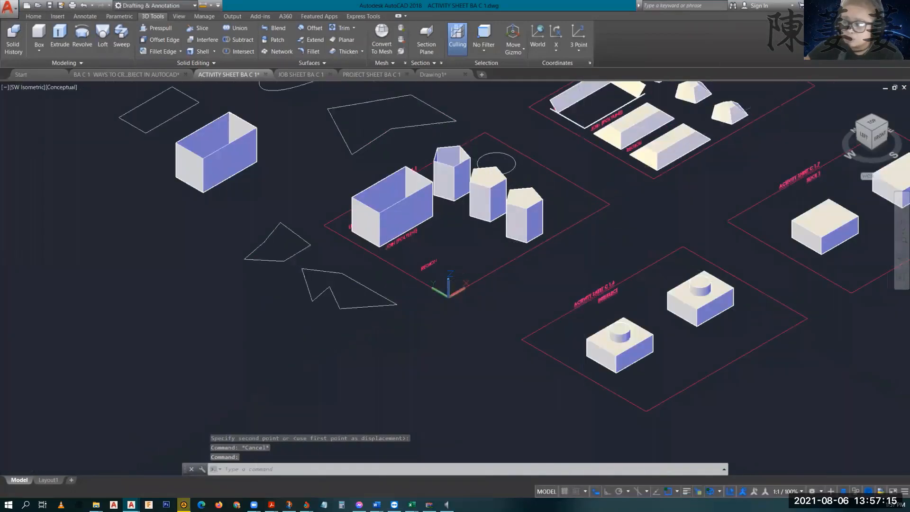
middle_click_drag(569, 214, 361, 377)
middle_click_drag(666, 158, 448, 285)
scroll(436, 307, "up", 5)
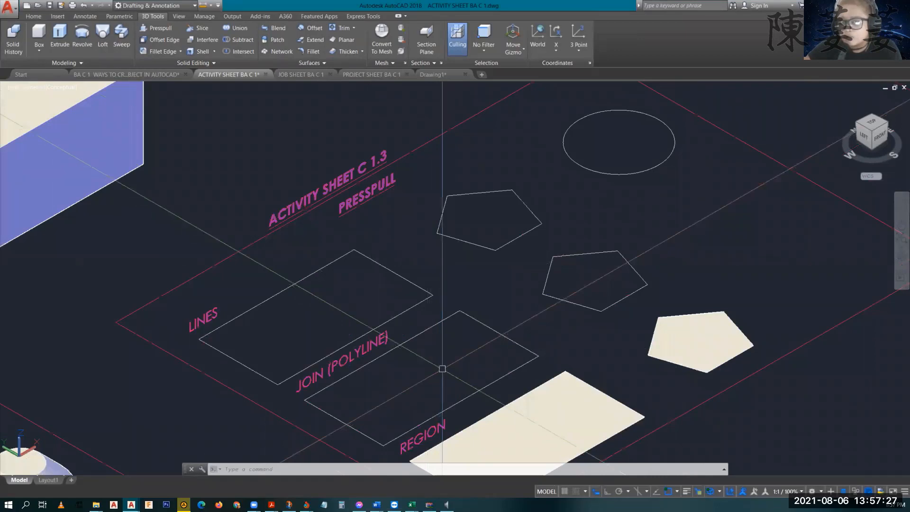
scroll(443, 368, "down", 5)
scroll(238, 350, "up", 3)
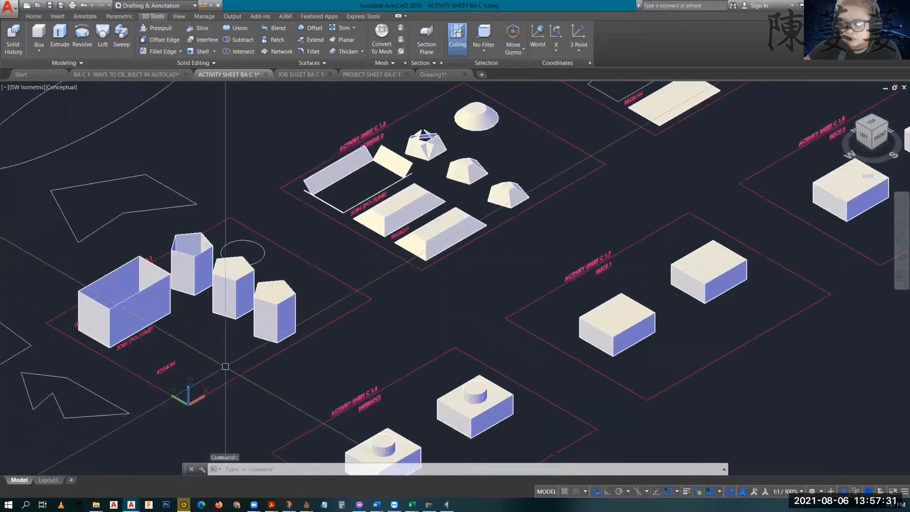
middle_click_drag(606, 189, 440, 389)
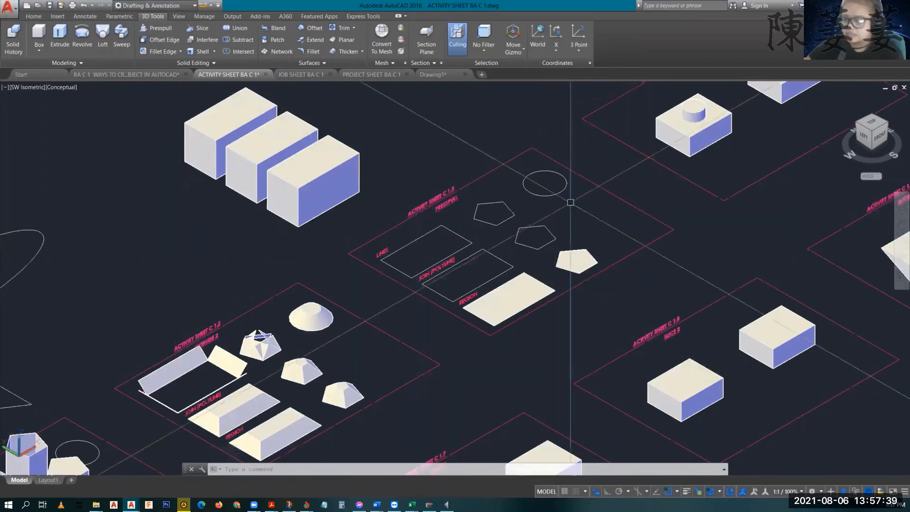
Step: Presspull the pentagon in line with the LINES rectangle on Activity Sheet C 1.3 to a height of 2
scroll(571, 197, "up", 2)
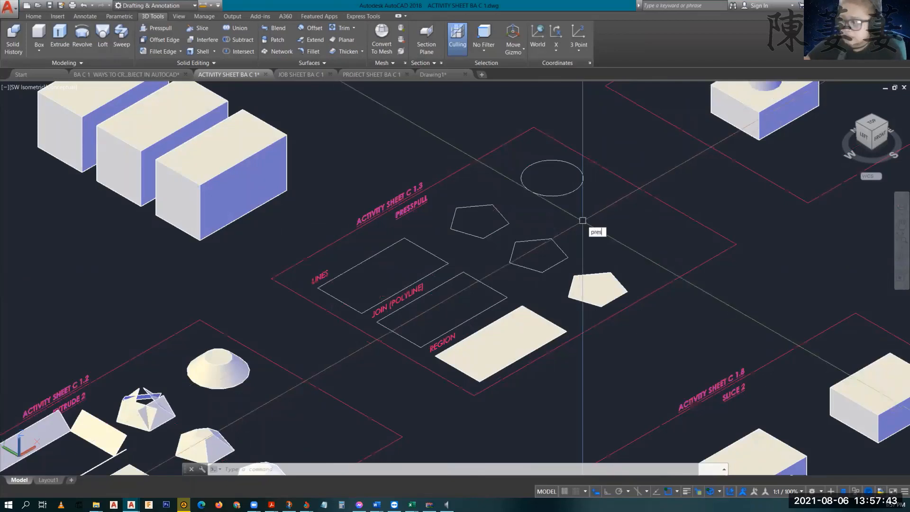
type("spull")
key("Return")
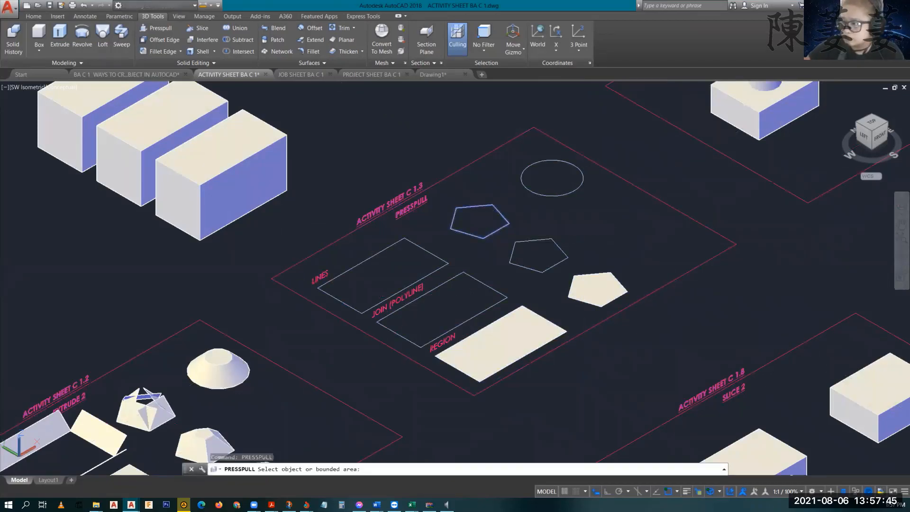
left_click(493, 225)
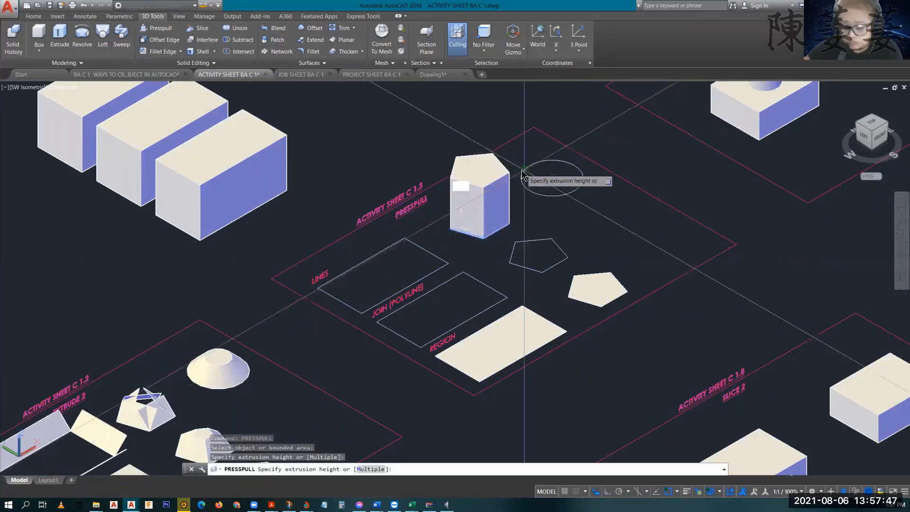
type("2")
key("Return")
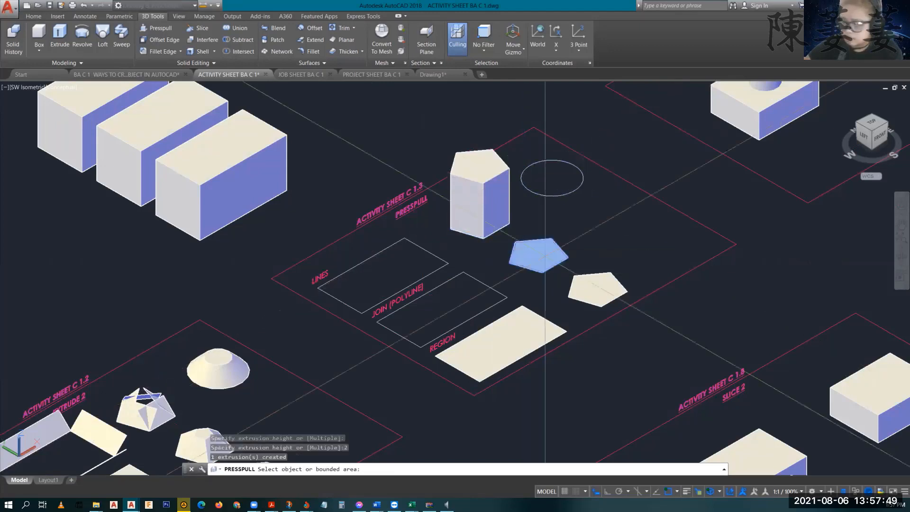
Step: Presspull the middle pentagon and the filled pentagon region on Activity Sheet C 1.3 to a height of 2 each
left_click(544, 255)
key("Return")
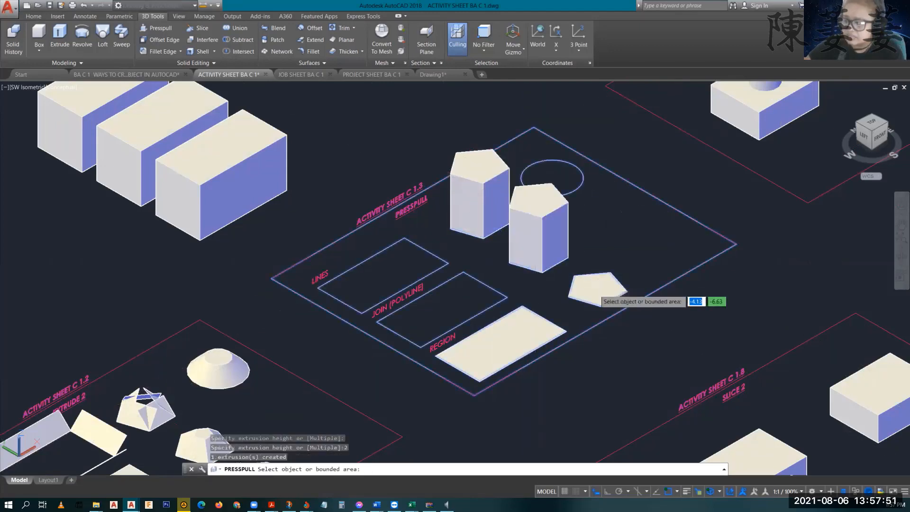
left_click(597, 288)
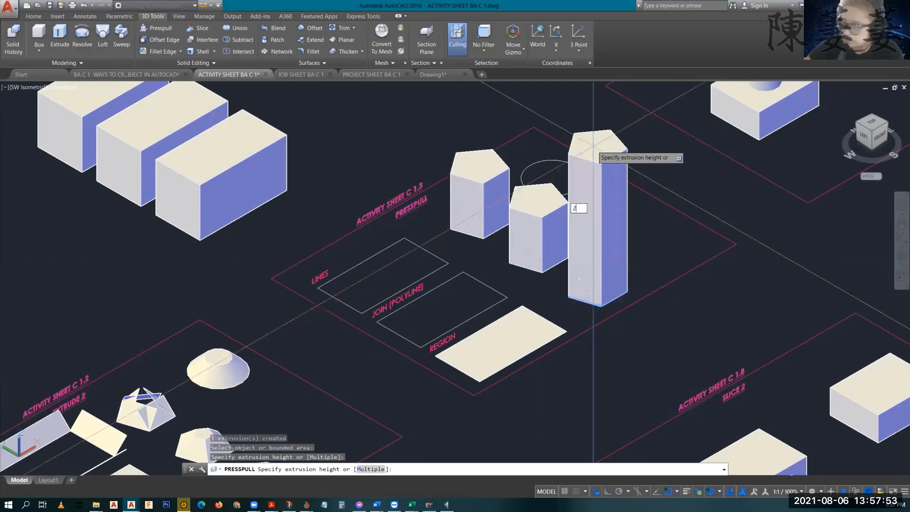
key("Return")
Step: Presspull the circle on Activity Sheet C 1.3 to a height of 2 and end the command
left_click(544, 175)
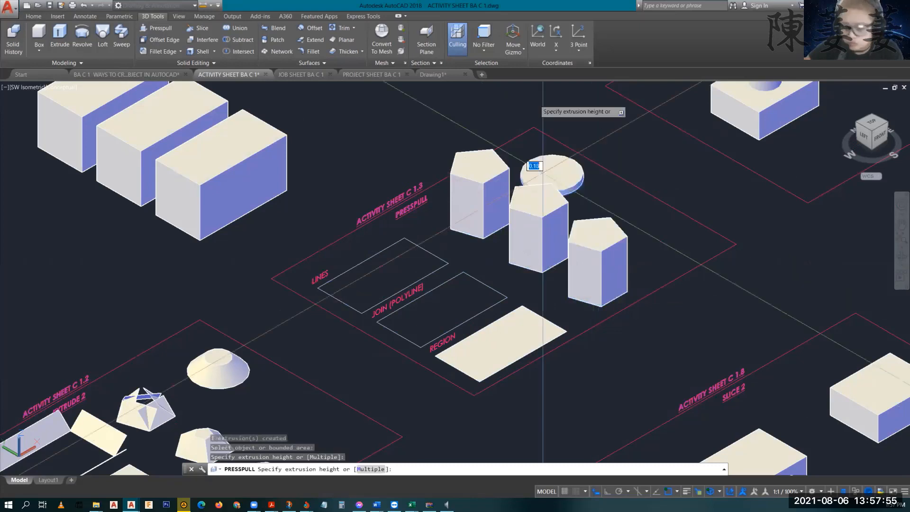
type("2")
key("Return")
key("Escape")
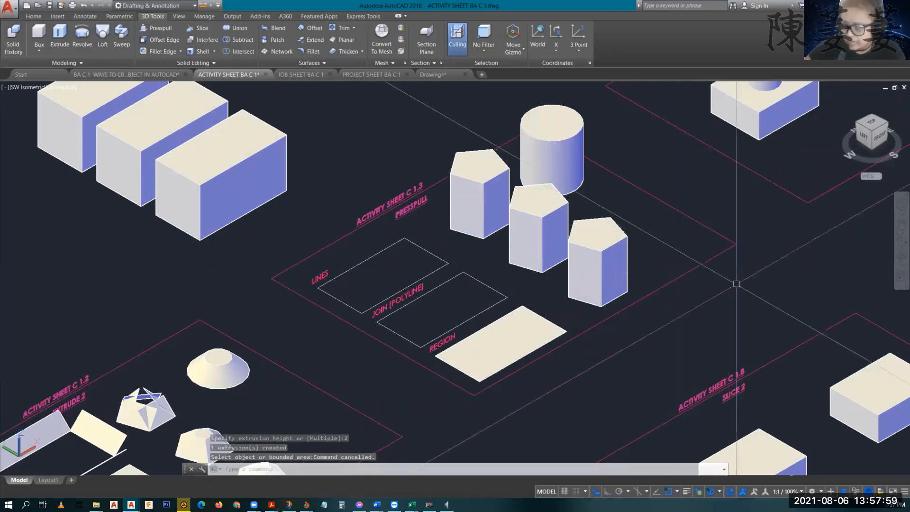
Step: Examine the presspulled solids on Activity Sheet C 1.3 and the neighbouring activity sheets from several angles, including an overview of the whole drawing
middle_click_drag(576, 332, 601, 292, "shift")
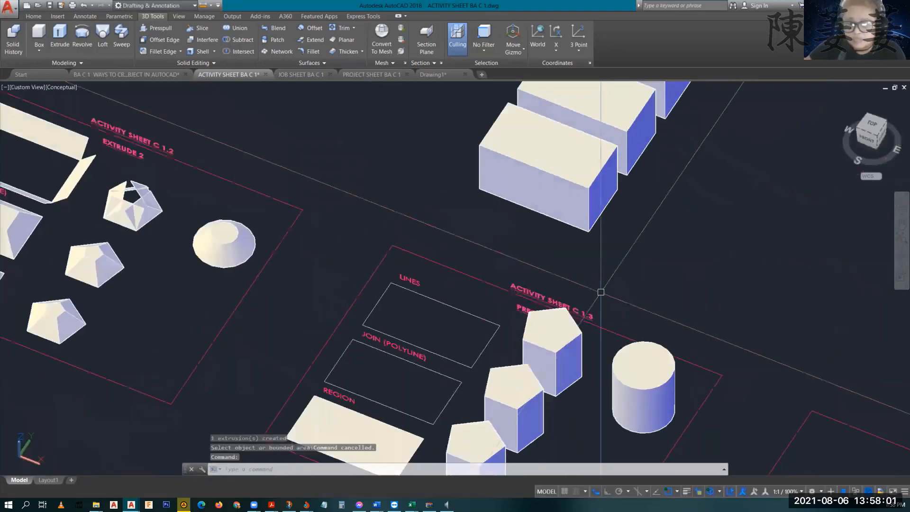
scroll(659, 239, "down", 4)
middle_click_drag(742, 327, 512, 351, "shift")
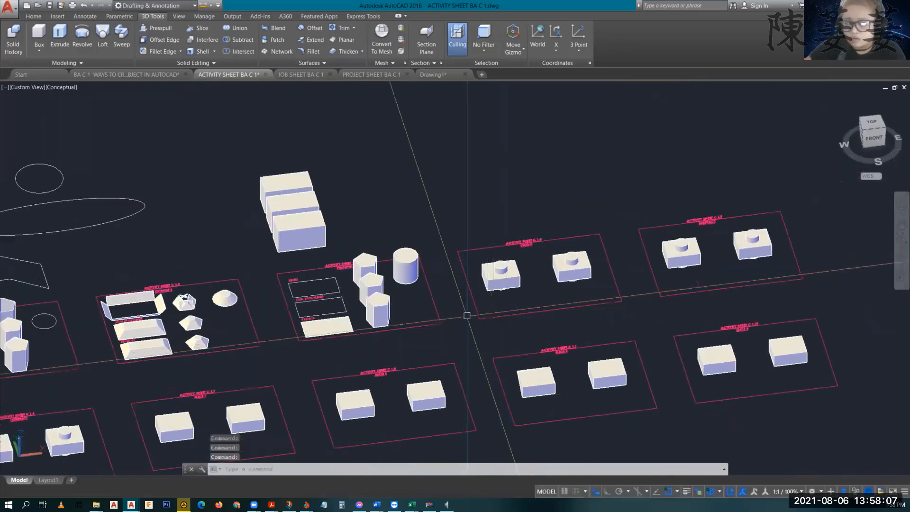
scroll(539, 315, "up", 4)
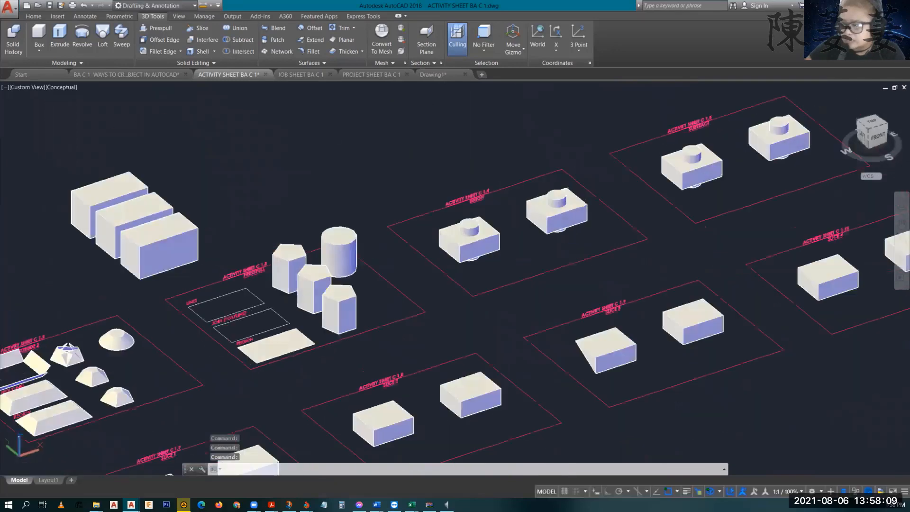
middle_click(583, 305)
middle_click(582, 305)
middle_click_drag(607, 258, 595, 297, "shift")
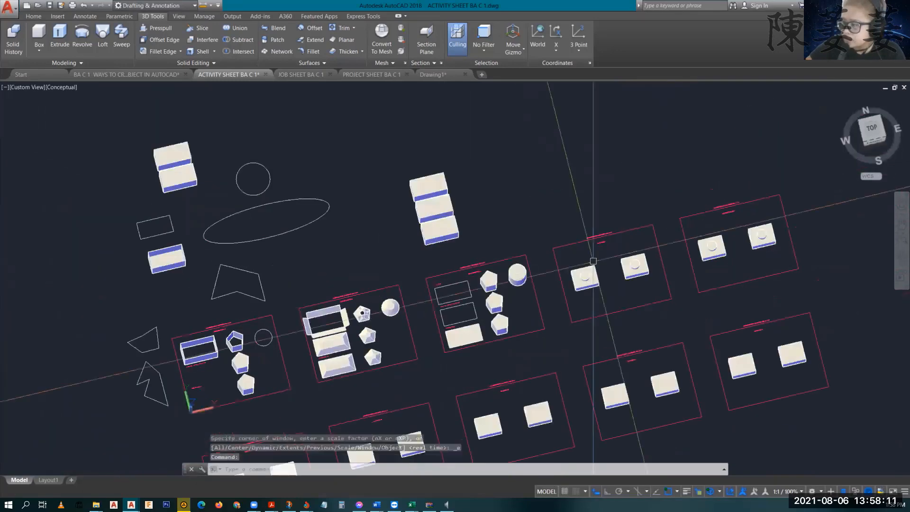
scroll(612, 293, "up", 3)
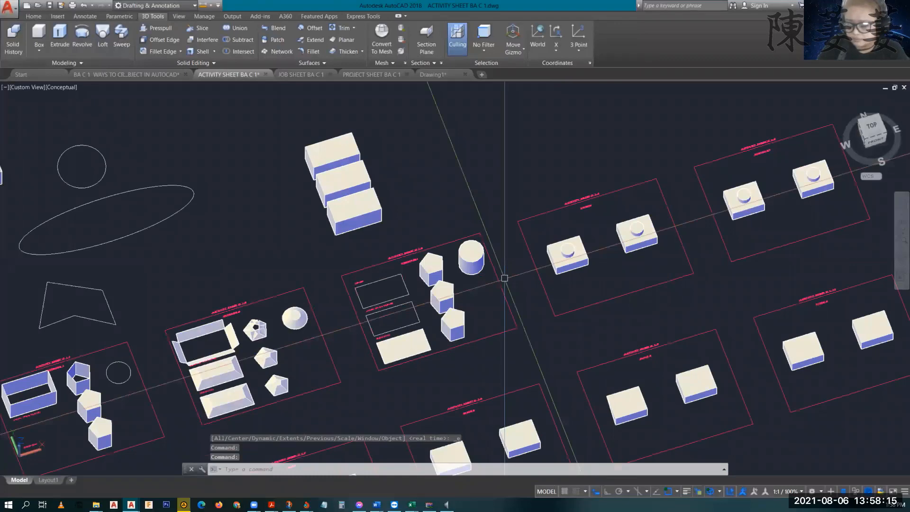
key("Return")
type("a")
key("Return")
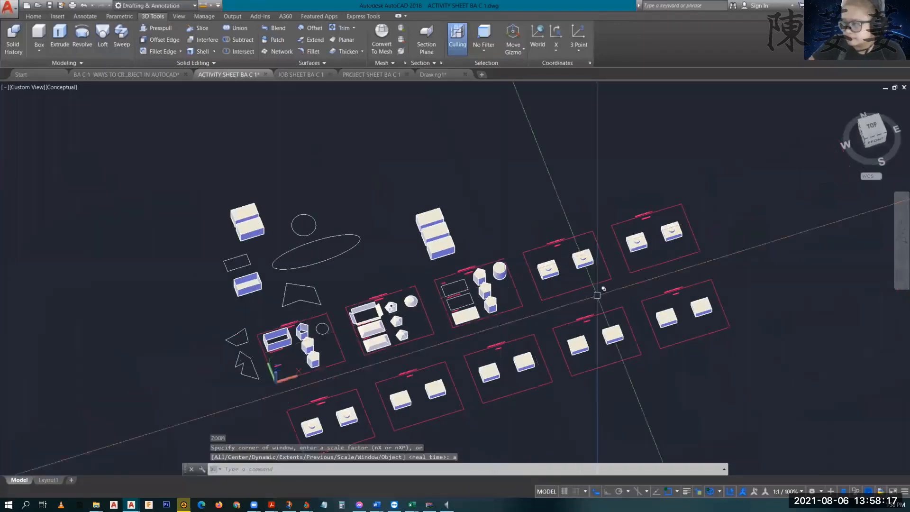
Step: Set the visual style to Hidden for the box-and-cylinder models on Activity Sheet C 1.4 UNION
scroll(554, 262, "up", 8)
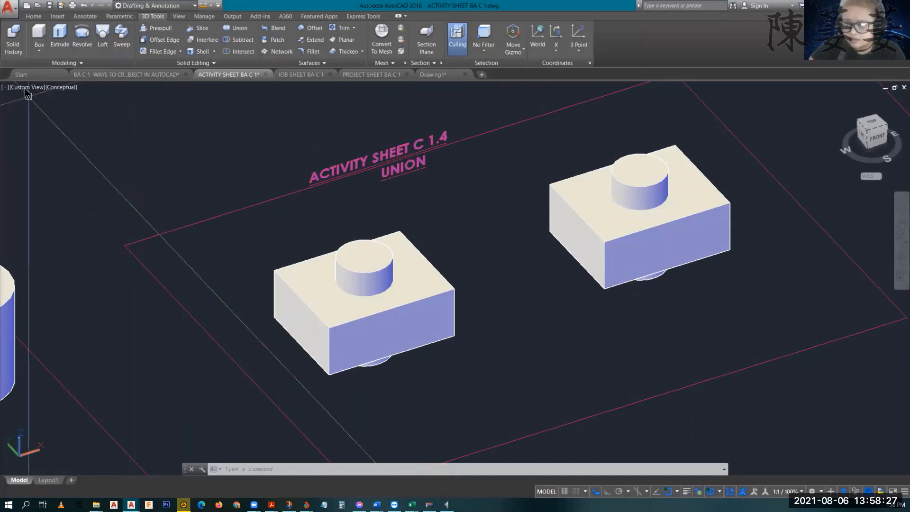
left_click(57, 88)
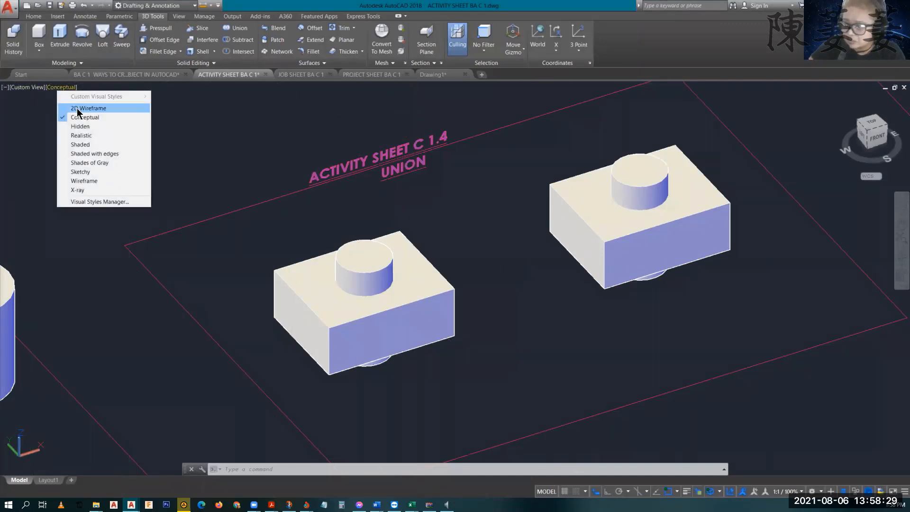
left_click(80, 127)
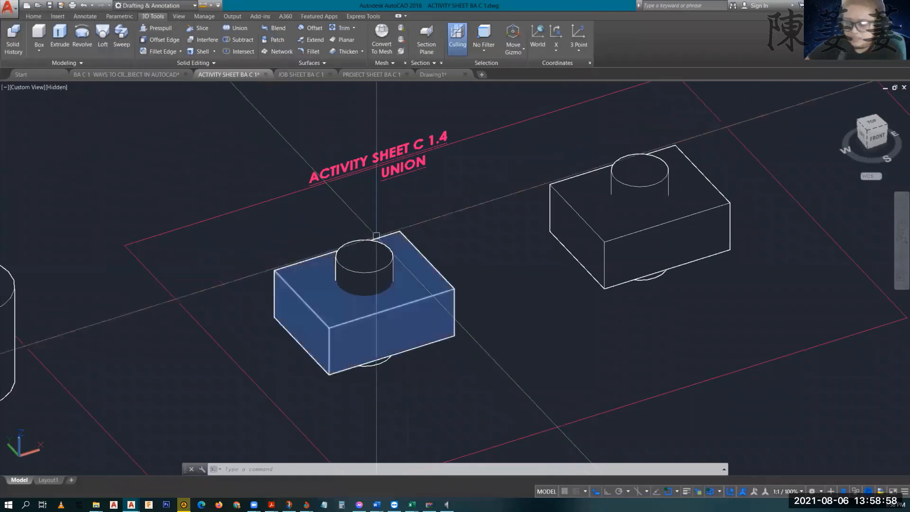
key("Escape")
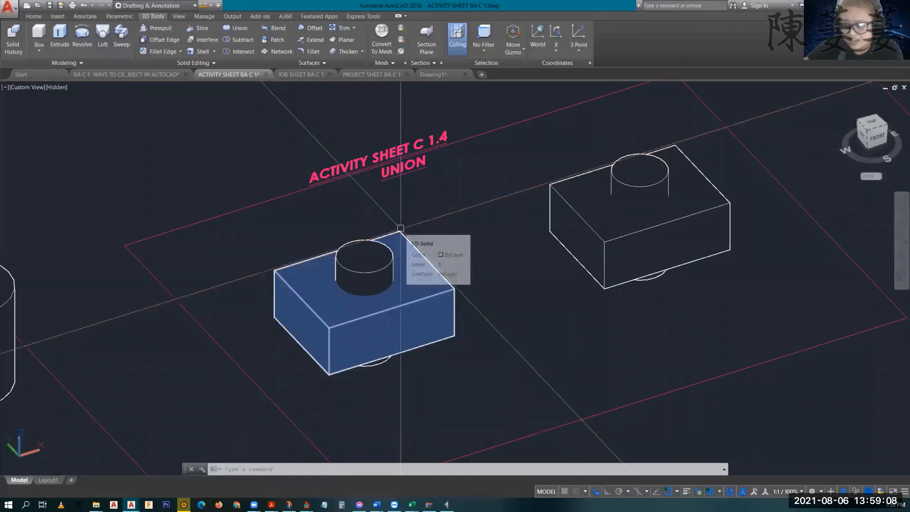
Step: Union the box and cylinder of the model nearest the title on Activity Sheet C 1.4 into one solid
left_click(235, 29)
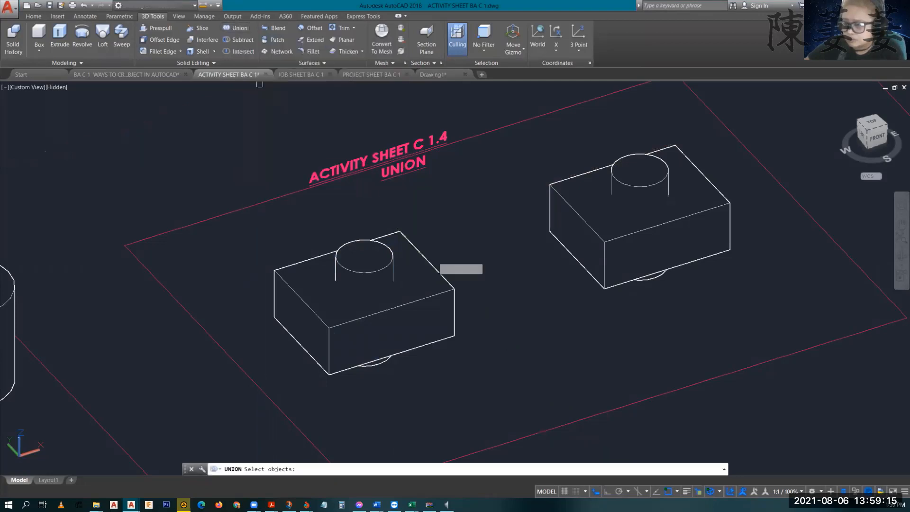
left_click(394, 234)
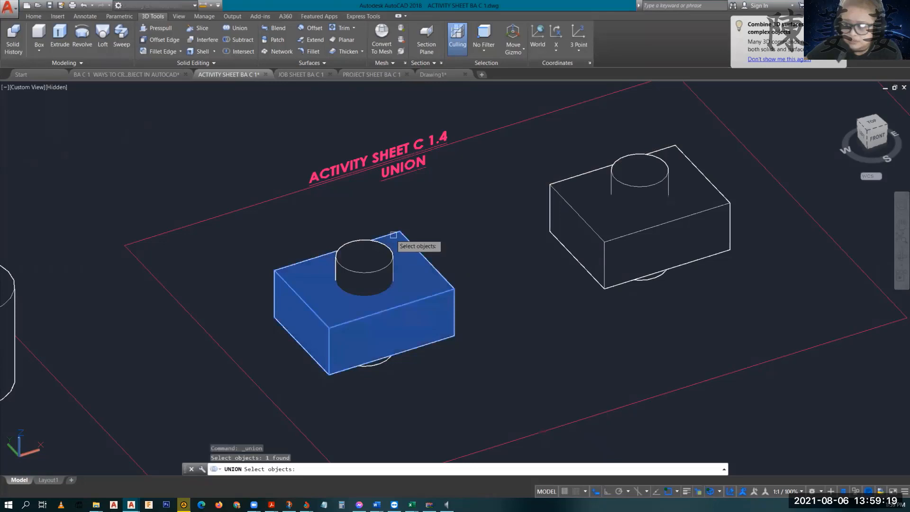
left_click(348, 240)
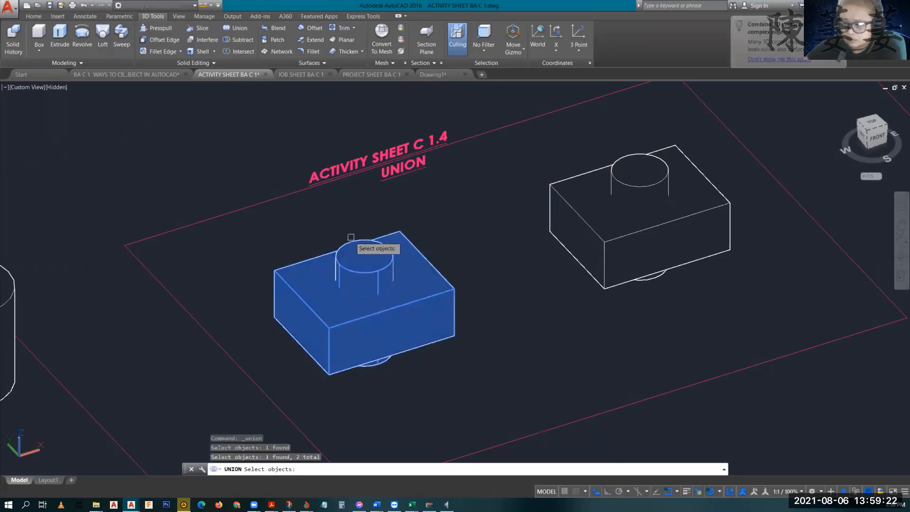
key("Return")
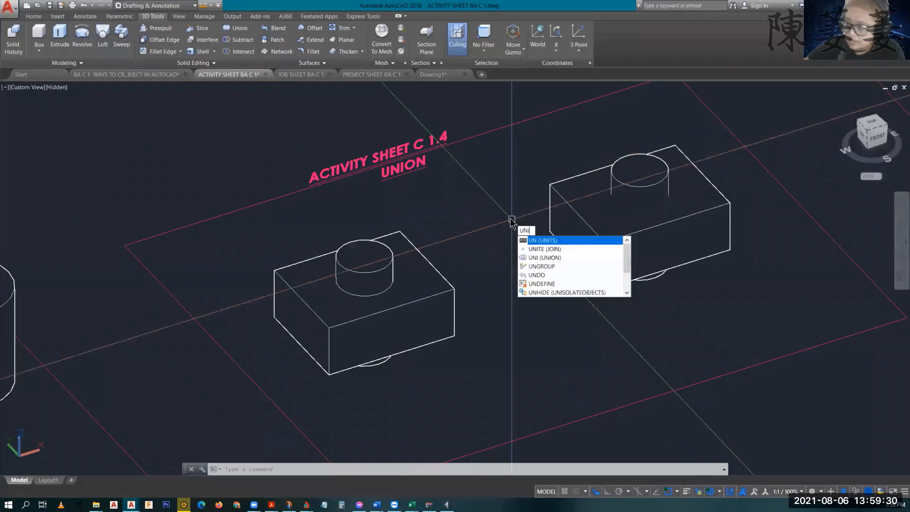
Step: Union the cylinder and box of the model farther from the title on Activity Sheet C 1.4 into one solid
key("Return")
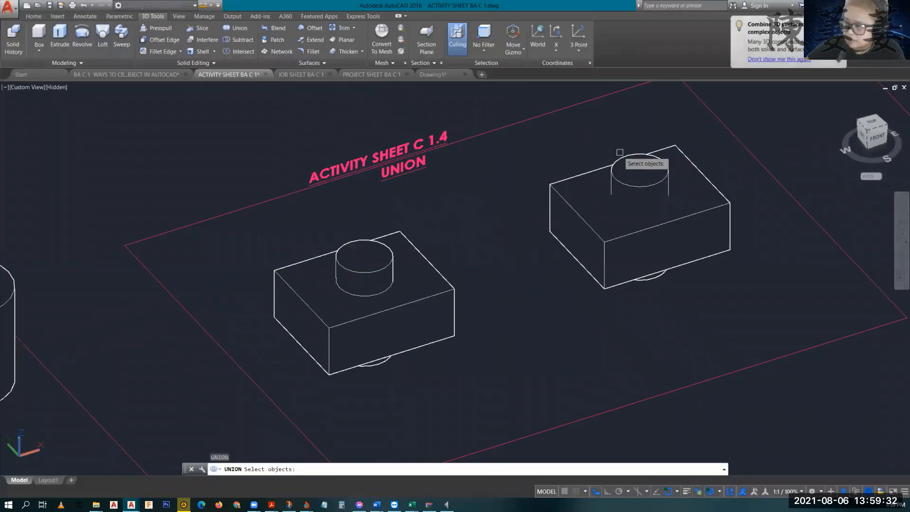
left_click(634, 163)
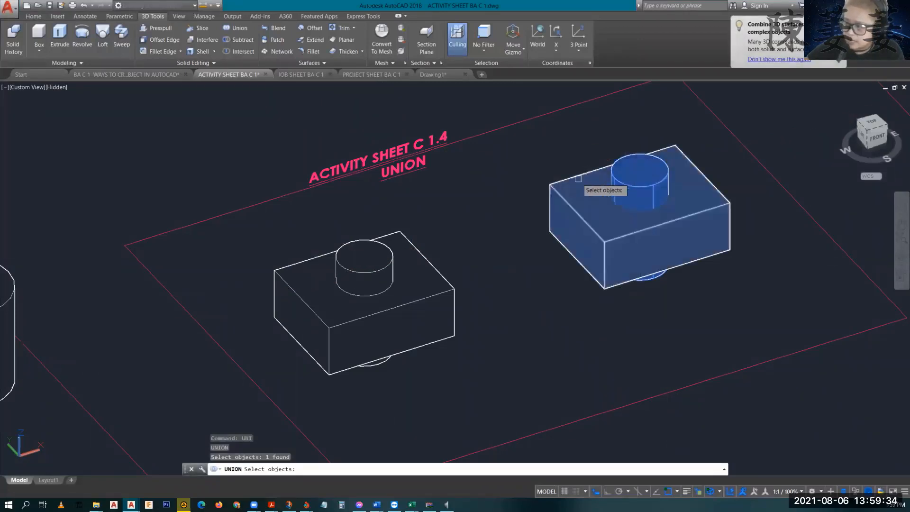
left_click(578, 178)
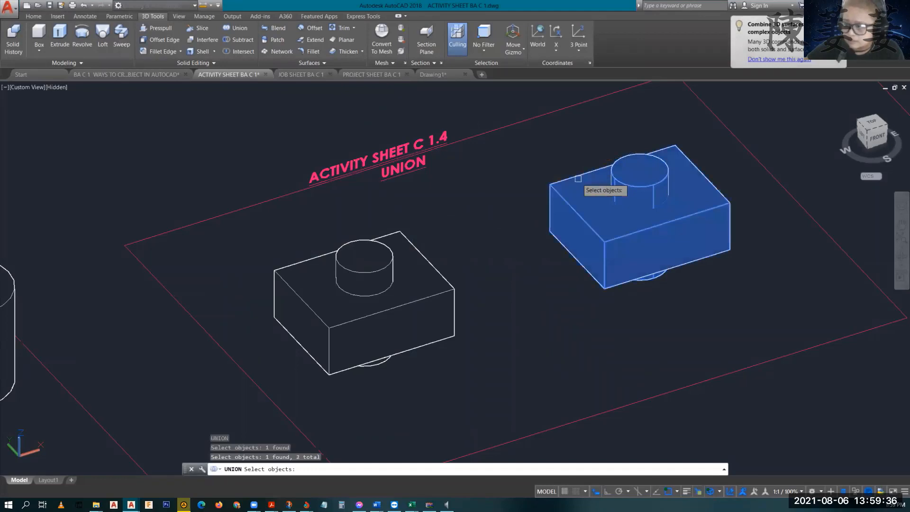
key("Return")
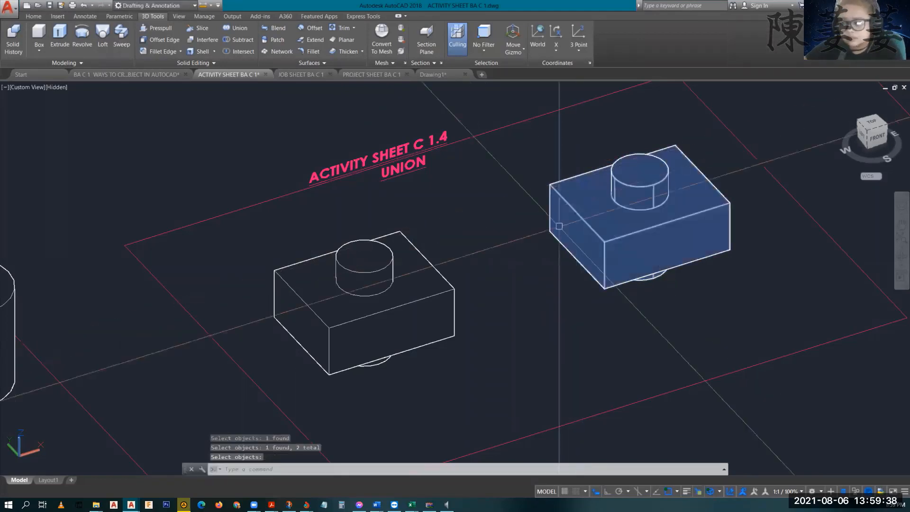
Step: Subtract the cylinder from the box of the model nearest the title on Activity Sheet C 1.5 SUBTRACT
mouse_move(536, 264)
middle_mouse_down()
mouse_move(490, 260)
mouse_move(359, 286)
middle_mouse_up()
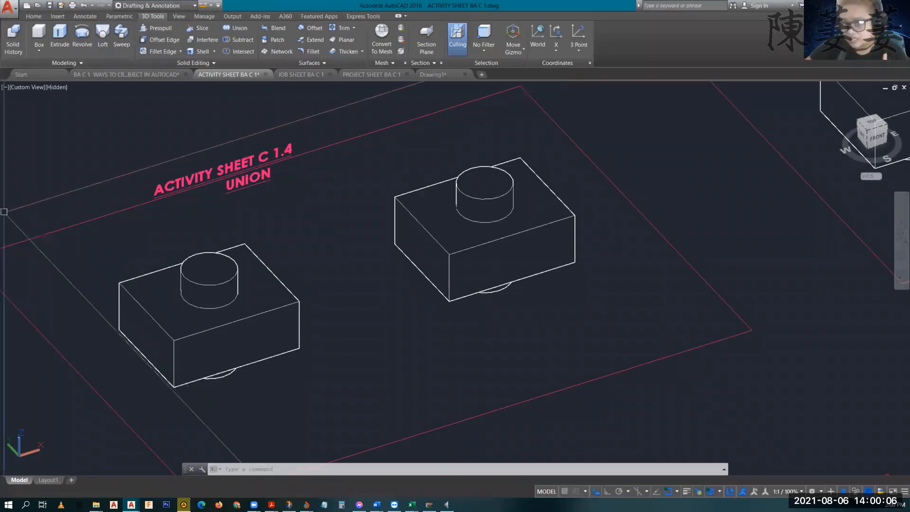
scroll(636, 138, "down", 1)
middle_click_drag(637, 138, 92, 351)
scroll(82, 347, "up", 1)
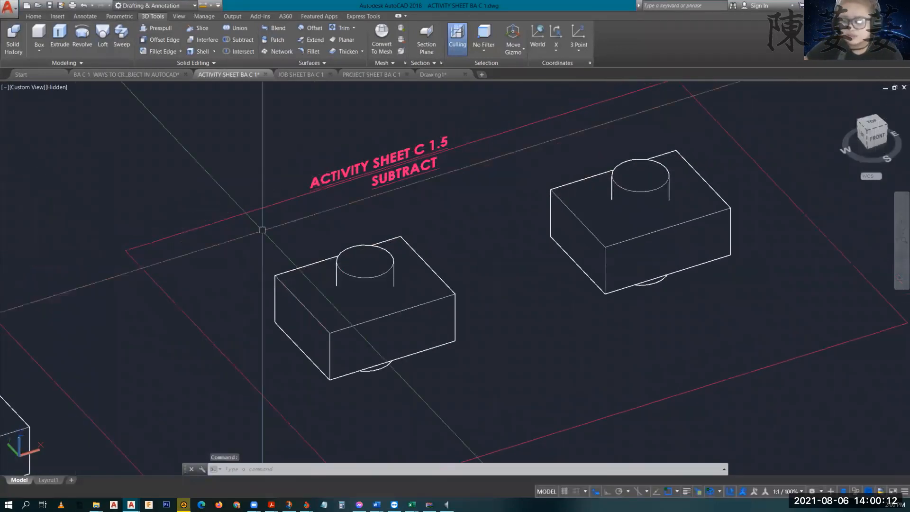
middle_click_drag(453, 216, 354, 211)
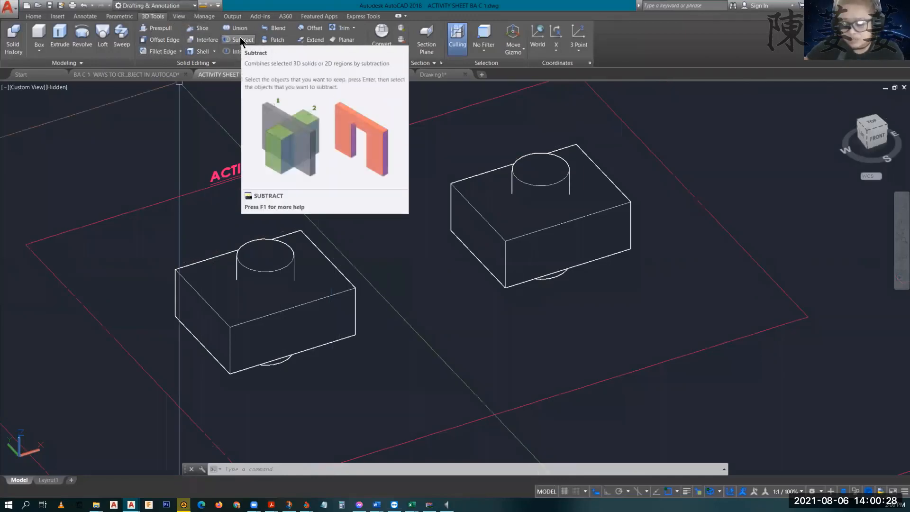
type("su")
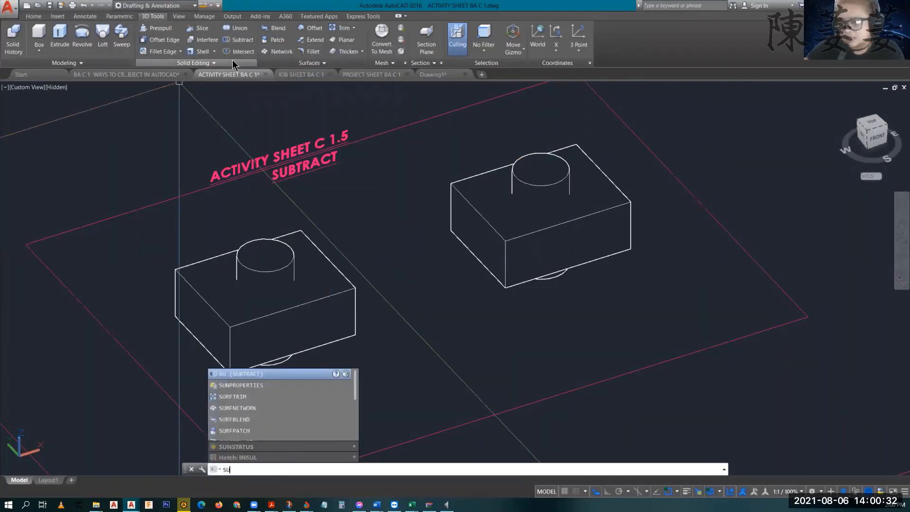
key("Return")
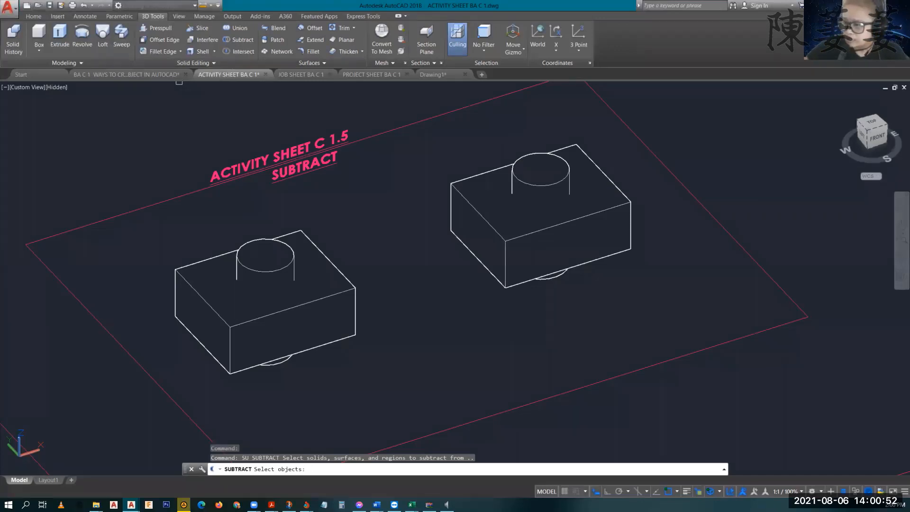
left_click(202, 260)
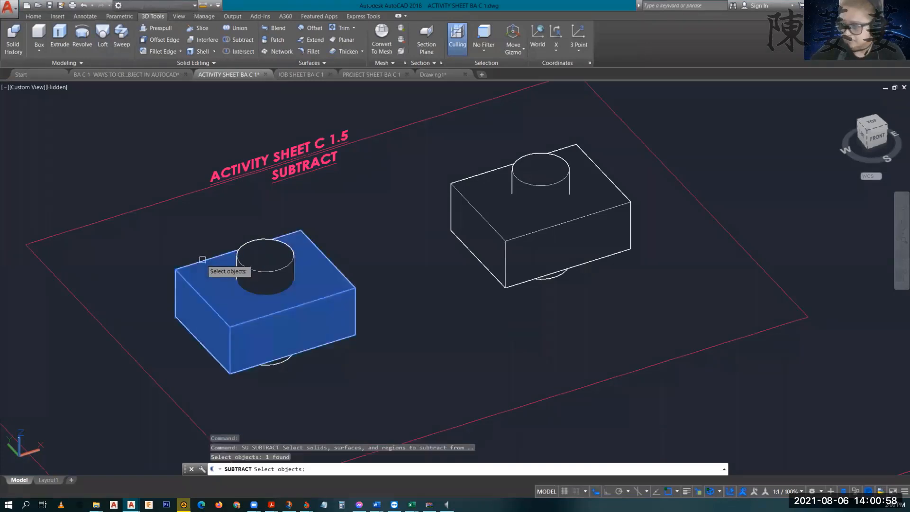
key("Return")
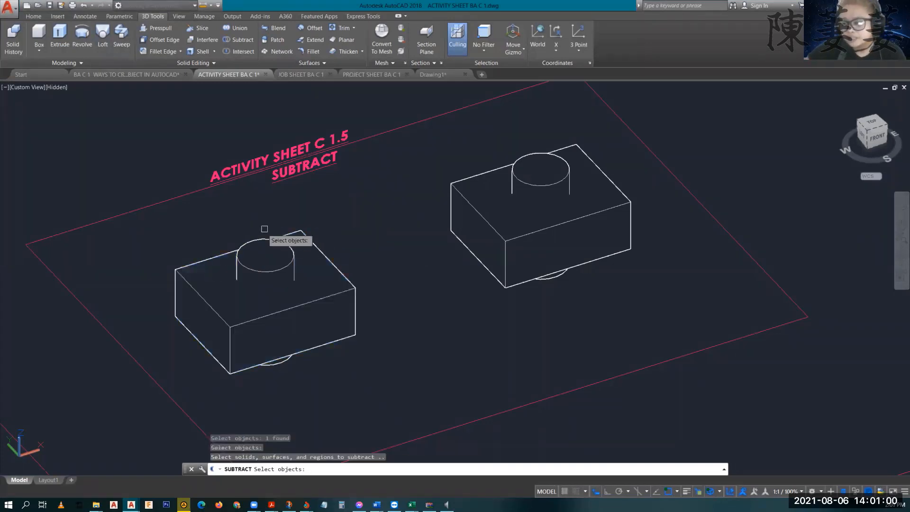
left_click(250, 238)
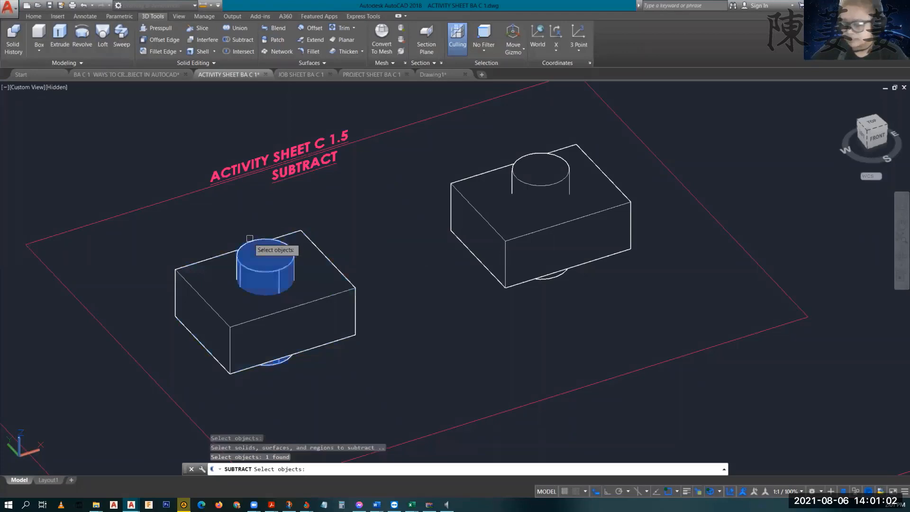
key("Return")
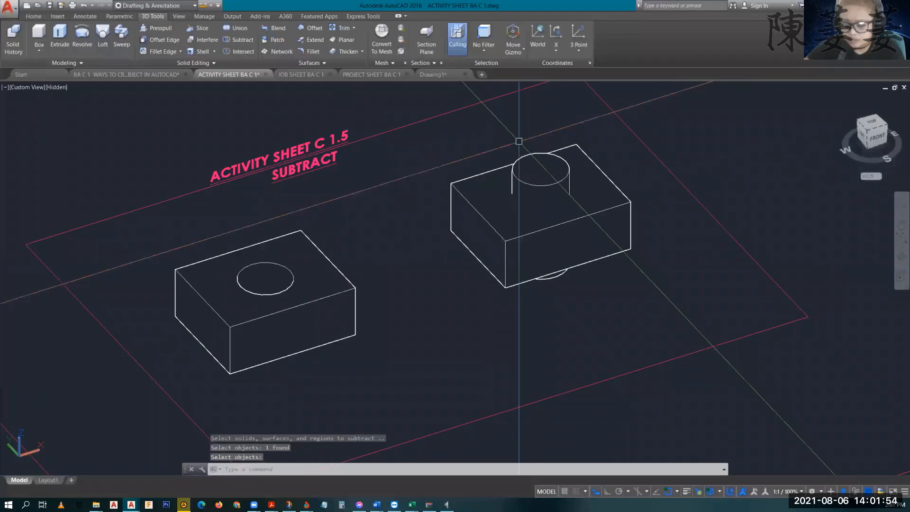
Step: Subtract the box from the cylinder of the model farther from the title on Activity Sheet C 1.5
key("Escape")
type("su")
key("Return")
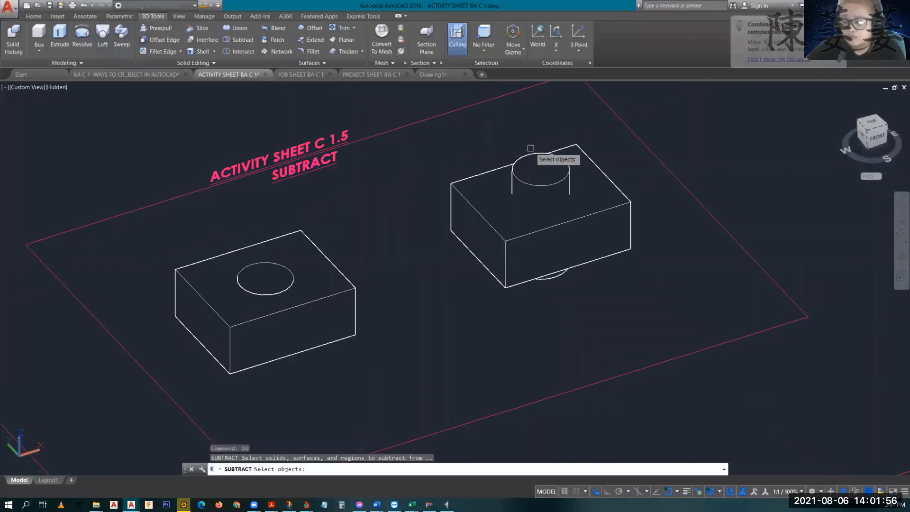
left_click(527, 152)
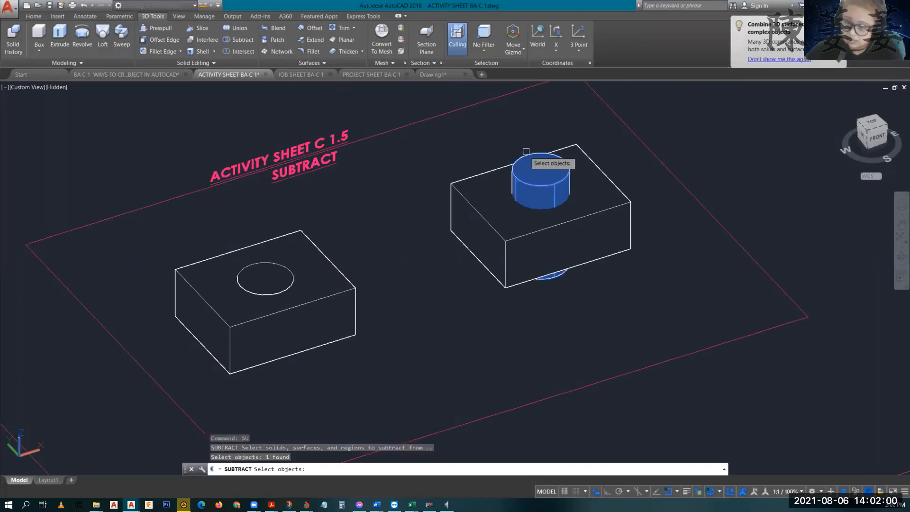
key("Return")
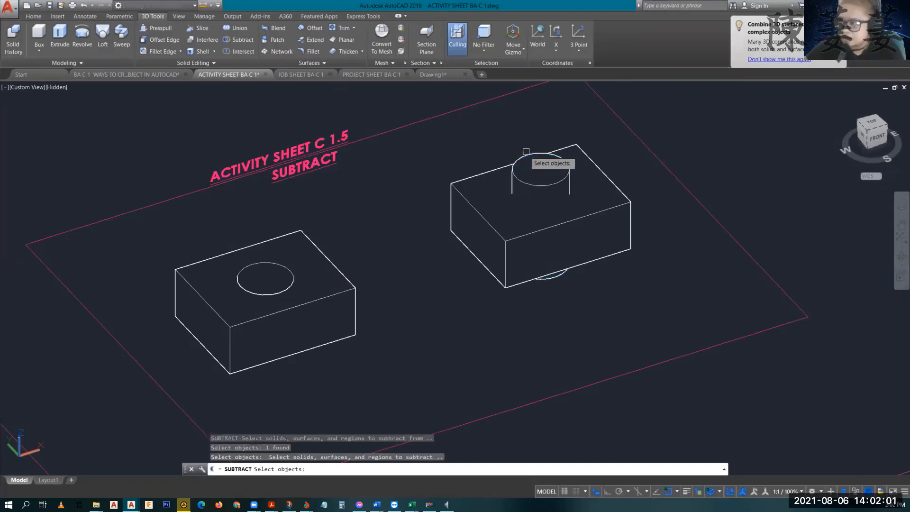
left_click(475, 173)
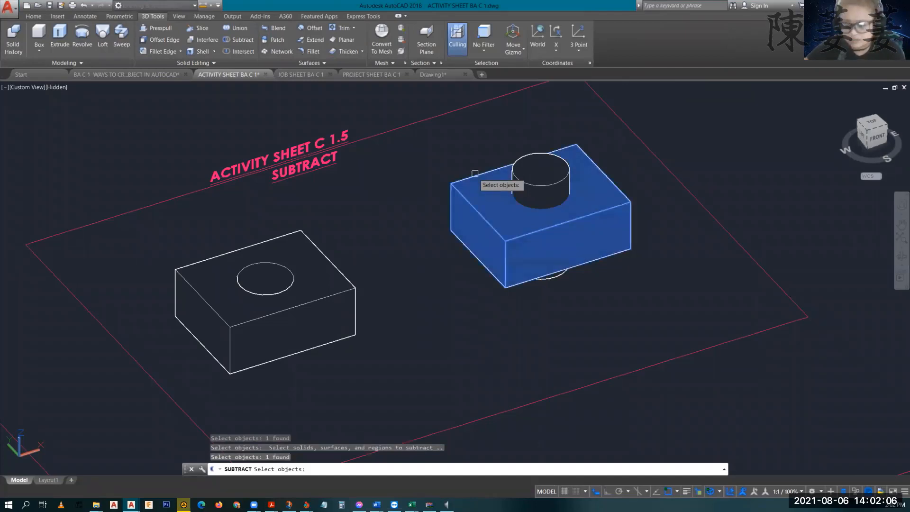
key("Return")
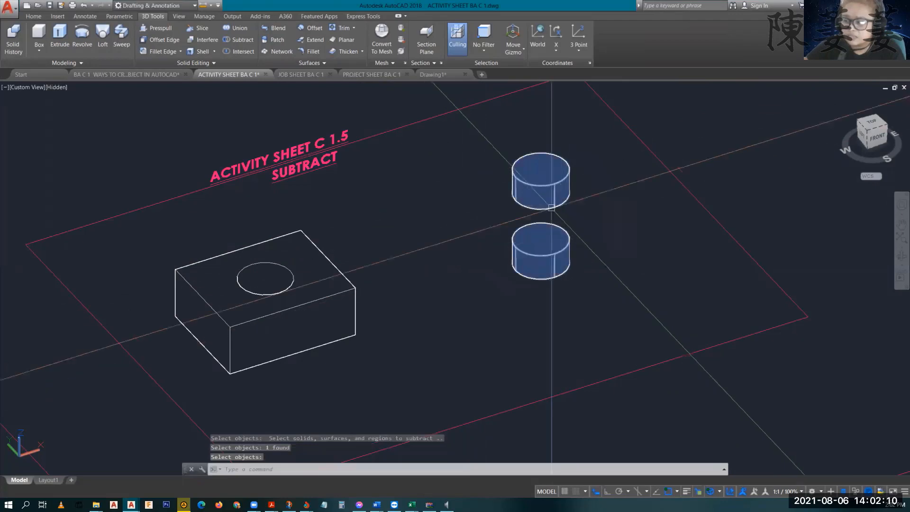
Step: Examine the remaining cylinder pieces and the hole through the box on Activity Sheet C 1.5 from several angles
scroll(551, 208, "up", 2)
mouse_move(551, 207)
middle_mouse_down()
mouse_move(368, 190)
mouse_move(370, 179)
middle_mouse_up()
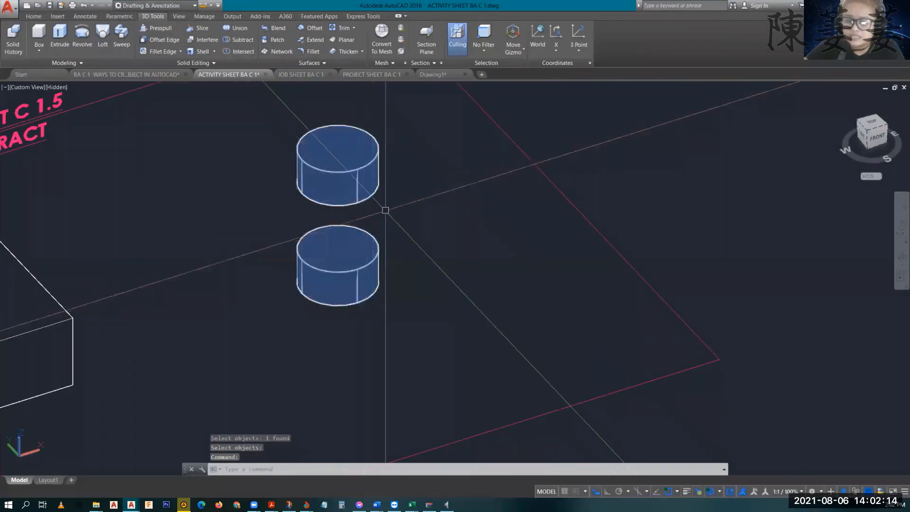
left_click(349, 179)
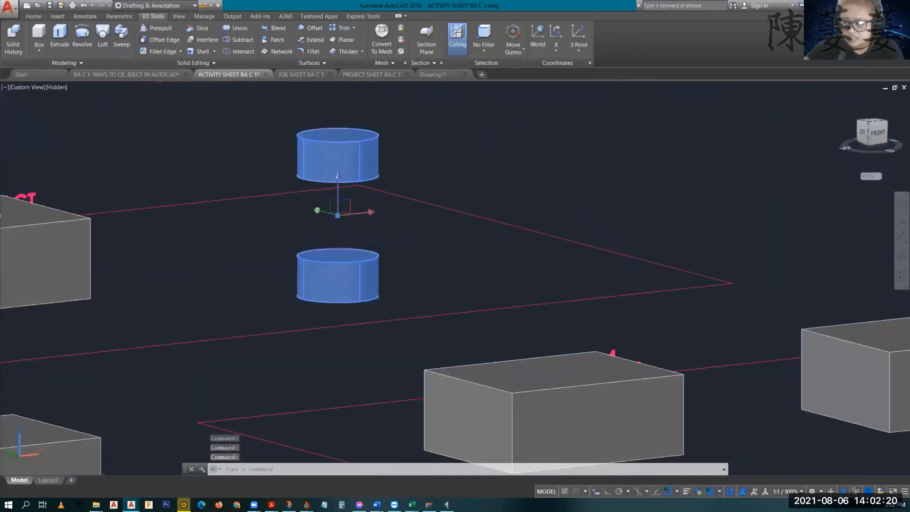
middle_click_drag(593, 209, 708, 211, "shift")
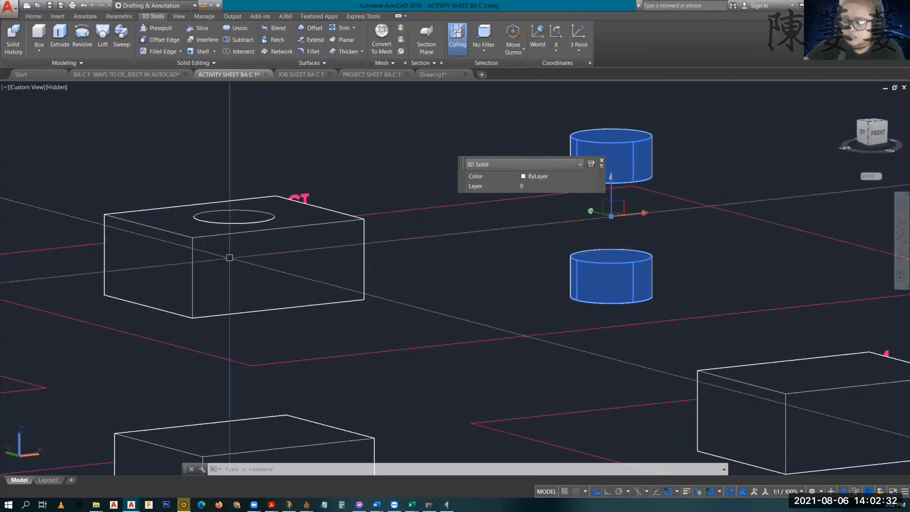
middle_click_drag(229, 258, 279, 319, "shift")
key("Escape")
key("Escape")
key("Escape")
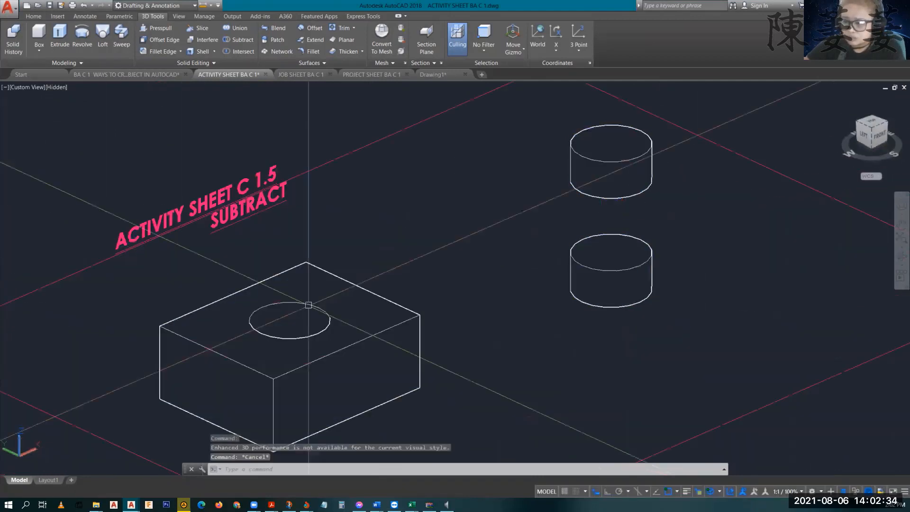
middle_click_drag(305, 362, 303, 260, "shift")
scroll(265, 280, "down", 2)
scroll(269, 271, "up", 4)
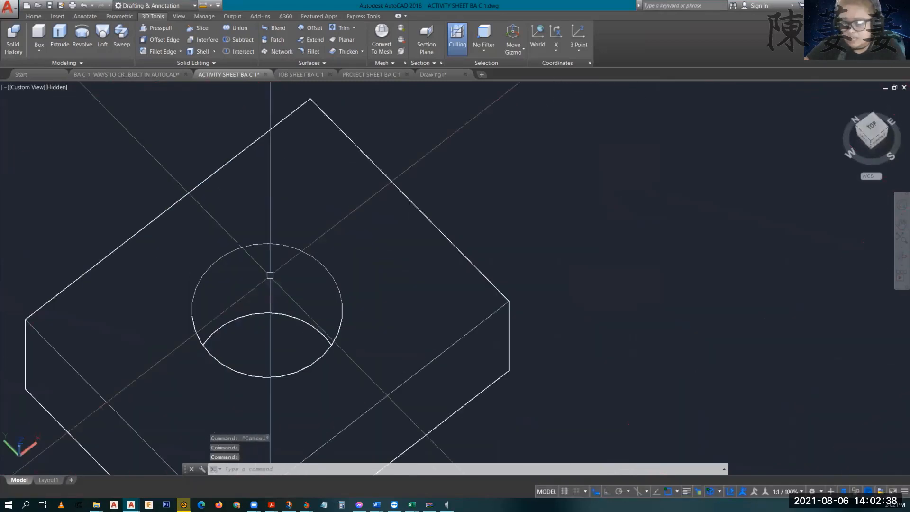
scroll(270, 275, "down", 5)
middle_click_drag(455, 285, 412, 208, "shift")
middle_click_drag(450, 266, 468, 280, "shift")
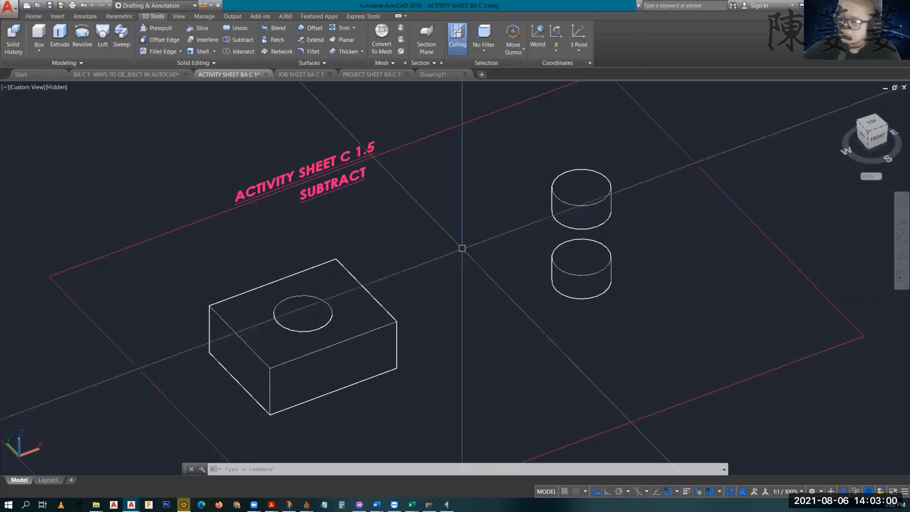
Step: Intersect the box and cylinder of the model nearest the title on Activity Sheet C 1.6 INTERSECT, keeping only their common volume
scroll(462, 248, "down", 8)
middle_click_drag(452, 301, 587, 201)
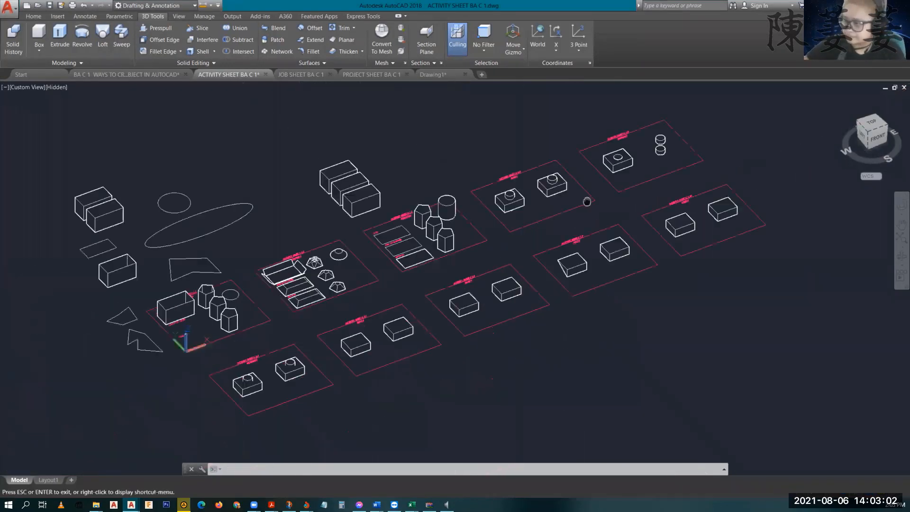
key("Escape")
scroll(328, 343, "up", 6)
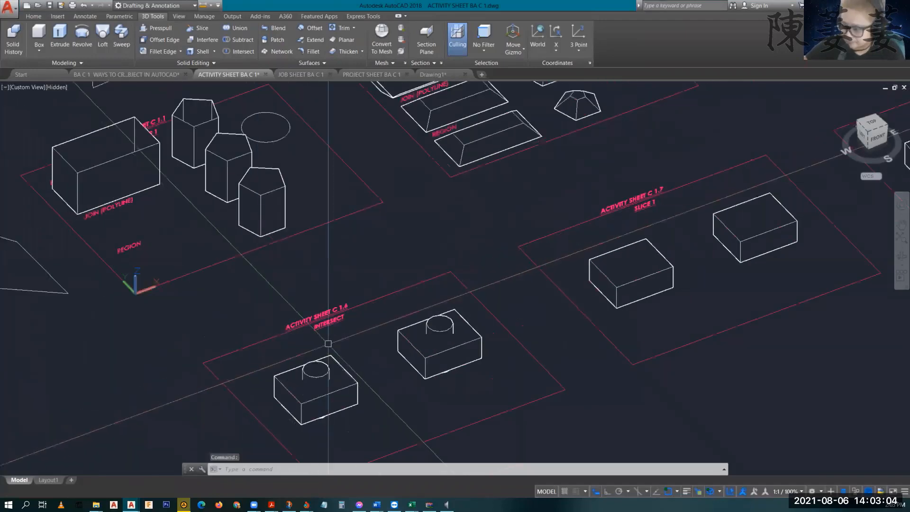
scroll(328, 343, "up", 5)
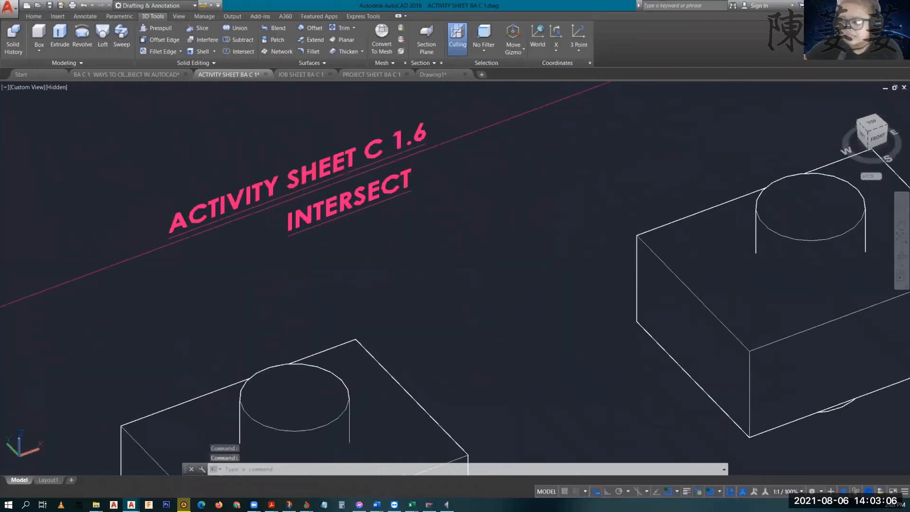
middle_click_drag(431, 329, 415, 223)
mouse_move(436, 278)
middle_mouse_down()
mouse_move(423, 237)
mouse_move(469, 261)
mouse_move(474, 277)
middle_mouse_up()
scroll(414, 237, "down", 2)
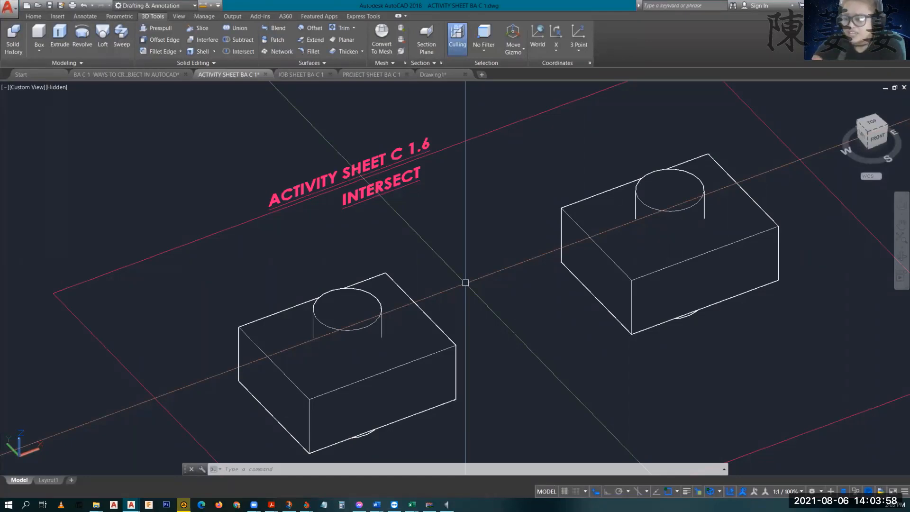
type("in")
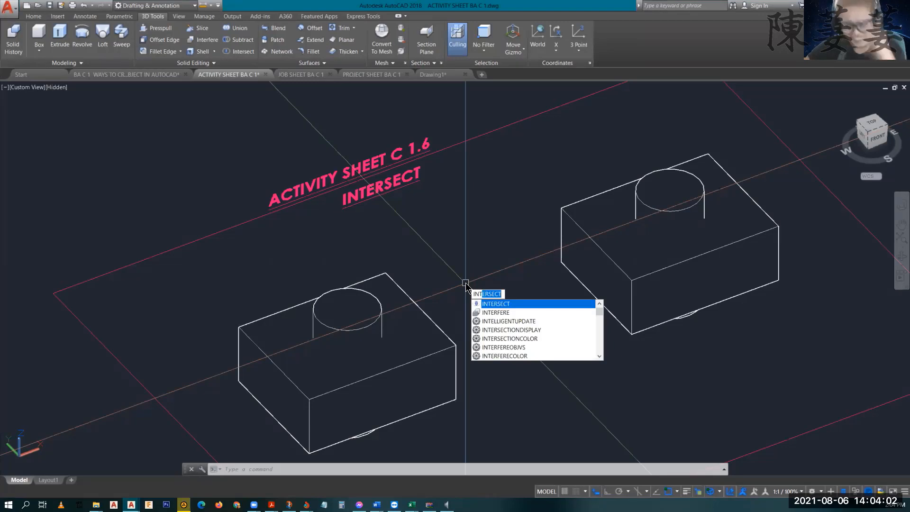
key("Return")
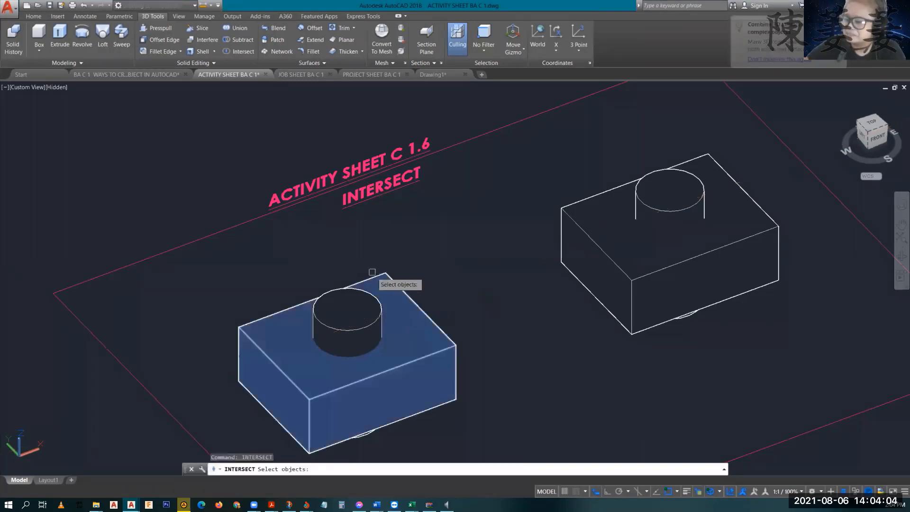
left_click(377, 275)
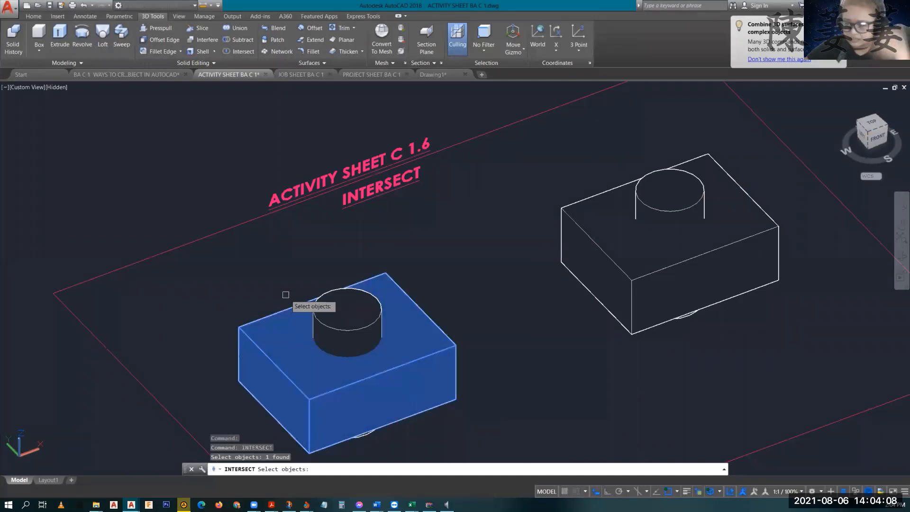
left_click(355, 326)
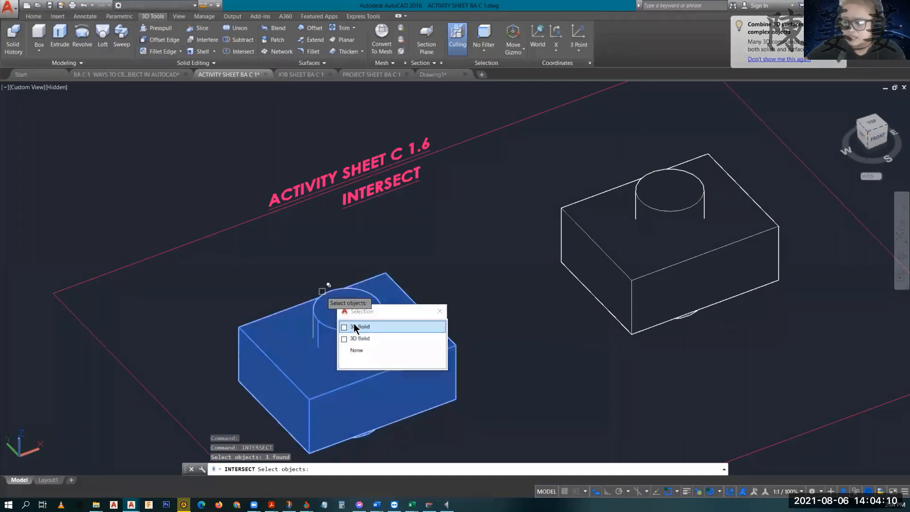
left_click(398, 338)
key("Return")
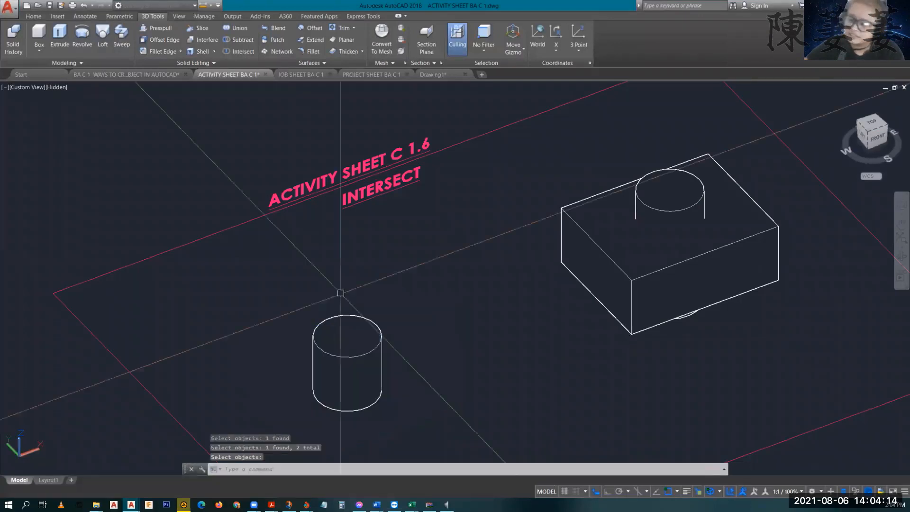
middle_click_drag(342, 332, 330, 243)
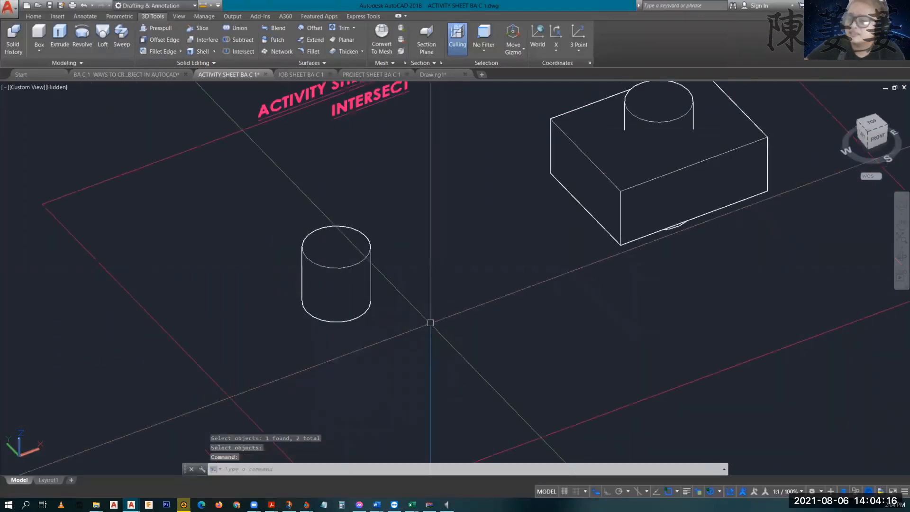
middle_click_drag(431, 321, 457, 311, "shift")
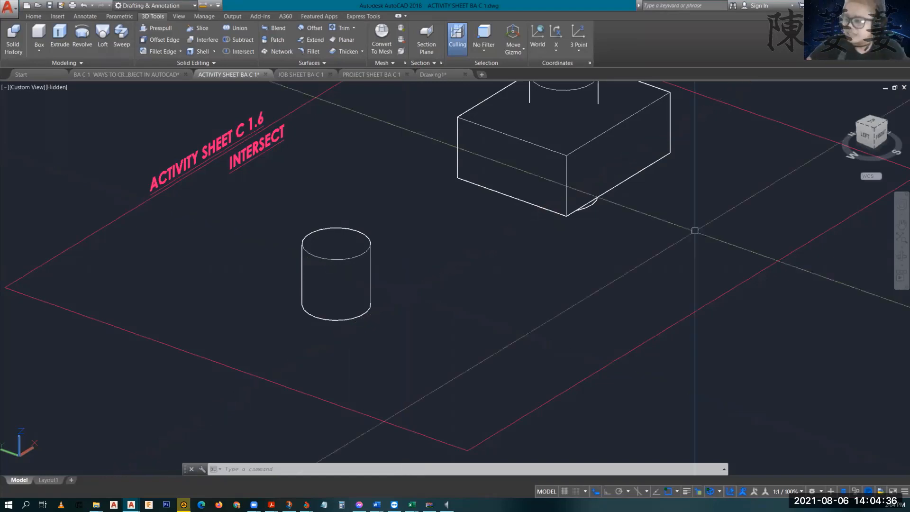
Step: Try to intersect the box and cylinder of the model farther from the title on Activity Sheet C 1.6
middle_click_drag(646, 228, 570, 211, "shift")
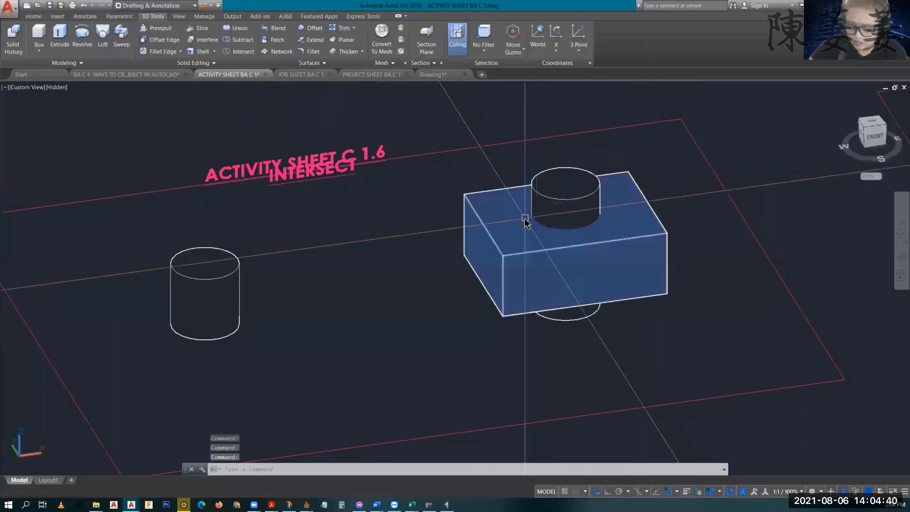
type("INTERSECT")
key("Return")
scroll(521, 217, "up", 2)
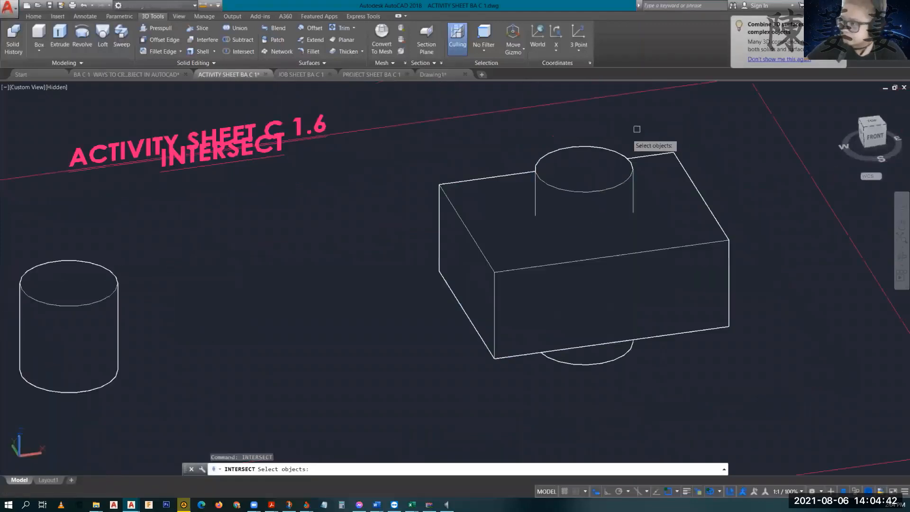
left_click(586, 141)
key("Return")
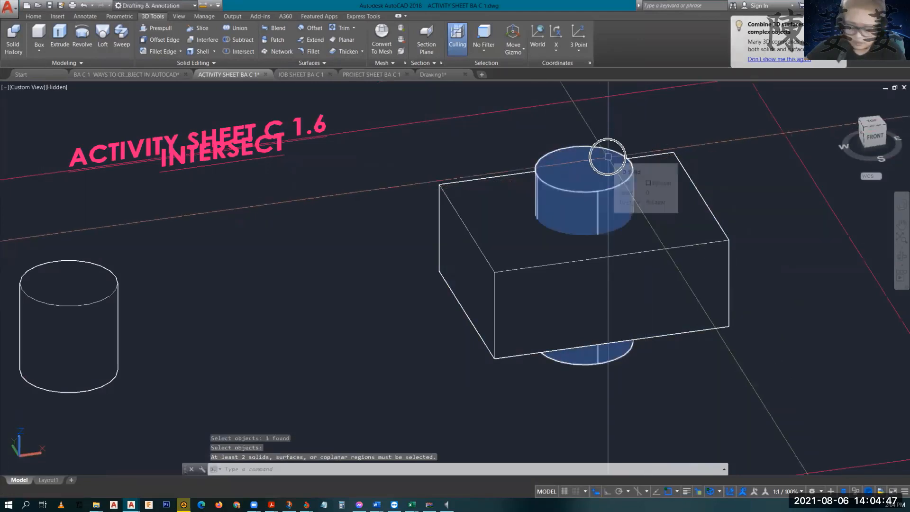
Step: Intersect the cylinder and box of the model farther from the title on Activity Sheet C 1.6, keeping only their common volume
right_click(612, 172)
left_click(628, 178)
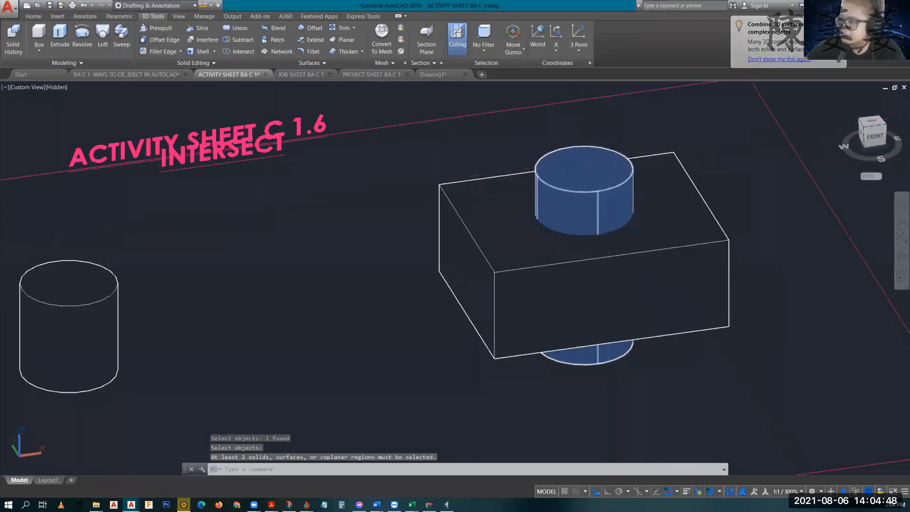
left_click(607, 147)
left_click(661, 157)
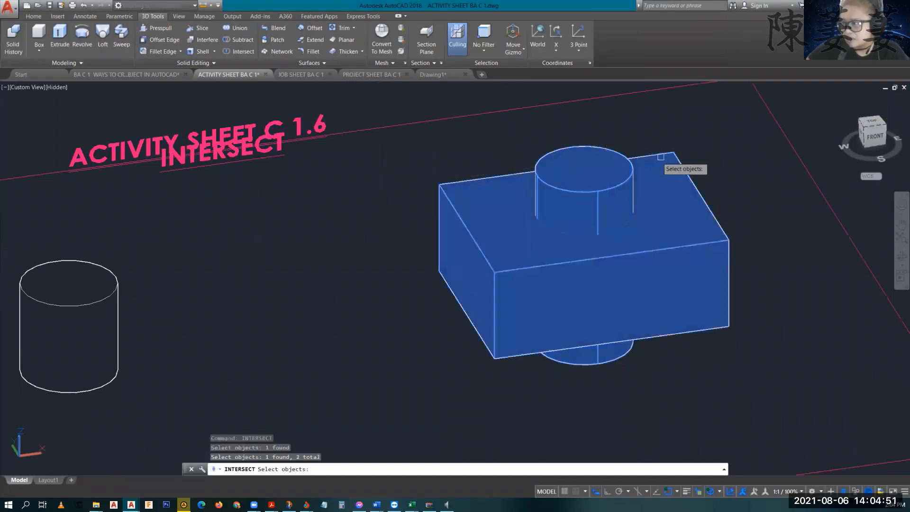
key("Return")
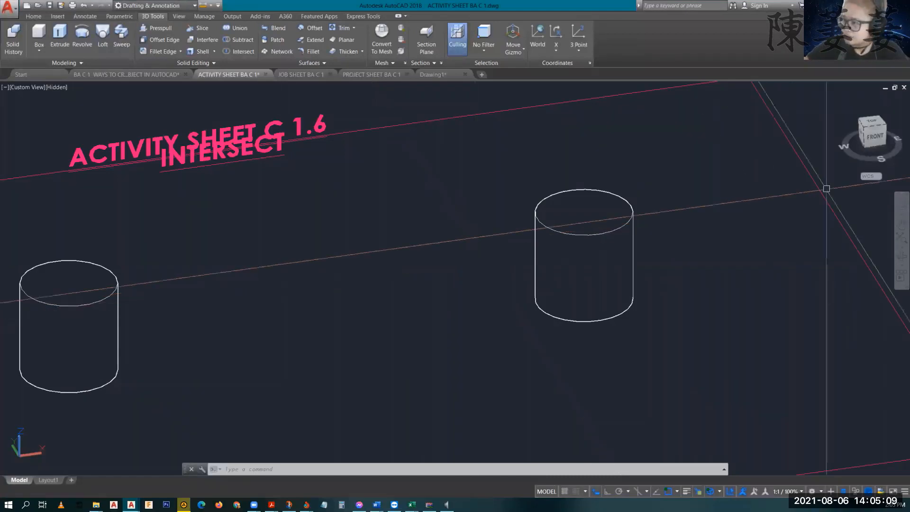
Step: Examine the boxes on the slice exercises, Activity Sheets C 1.7, C 1.8 and C 1.9, and return to C 1.7
scroll(806, 204, "down", 4)
scroll(789, 221, "down", 2)
middle_click_drag(787, 223, 473, 263)
key("Escape")
scroll(650, 195, "up", 5)
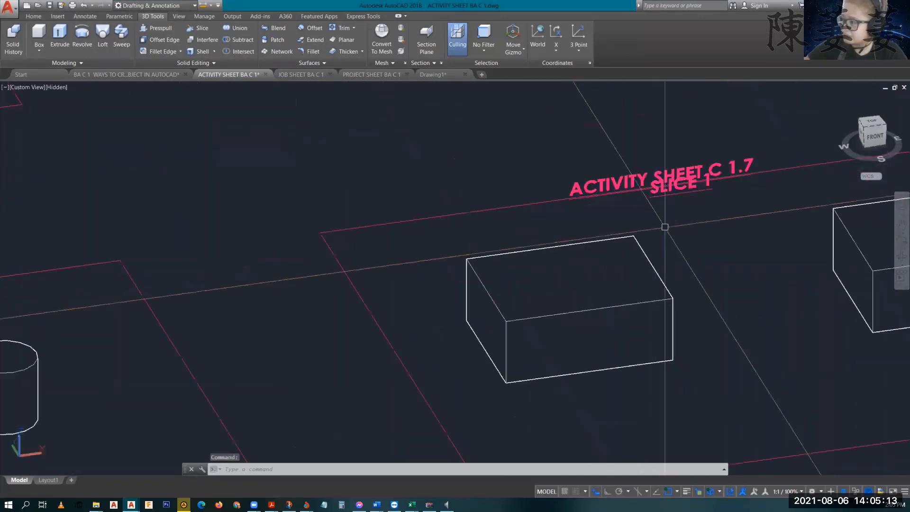
middle_click_drag(703, 245, 612, 275, "shift")
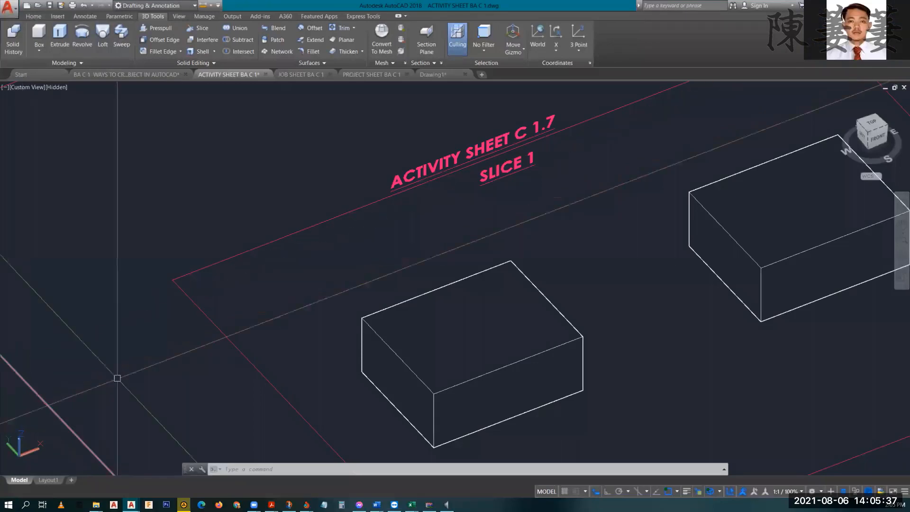
left_click(474, 356)
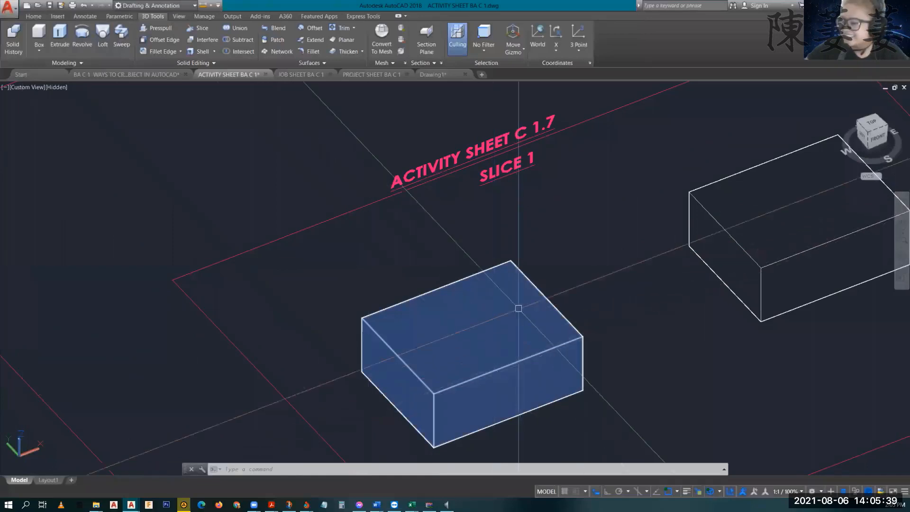
key("Escape")
middle_click_drag(520, 308, 452, 268)
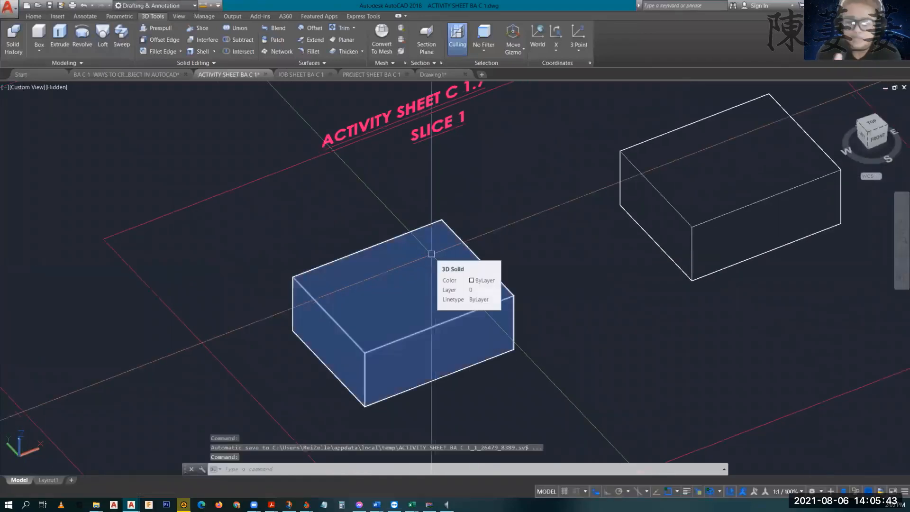
scroll(545, 227, "down", 4)
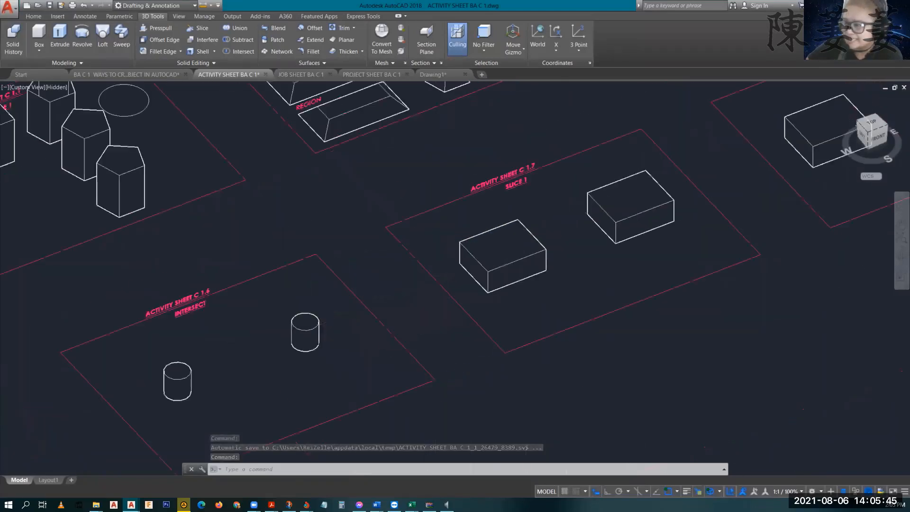
middle_click_drag(605, 249, 132, 376)
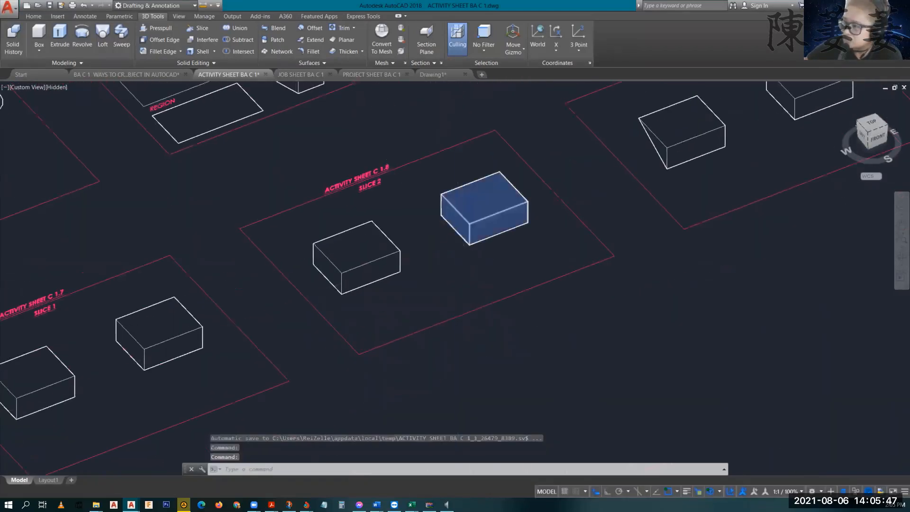
scroll(471, 231, "down", 5)
scroll(566, 192, "up", 5)
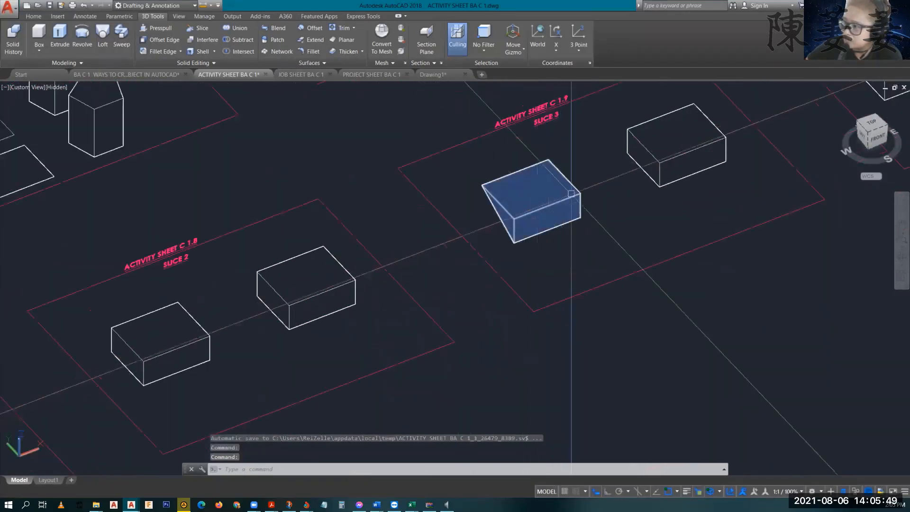
scroll(547, 196, "down", 4)
mouse_move(615, 185)
middle_mouse_down()
mouse_move(468, 295)
mouse_move(557, 225)
mouse_move(634, 189)
middle_mouse_up()
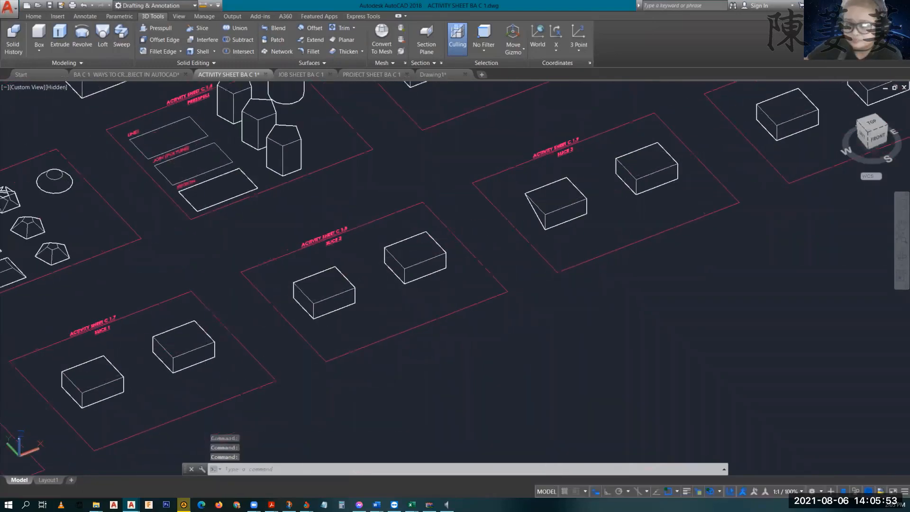
middle_click_drag(205, 329, 388, 259)
scroll(306, 298, "up", 6)
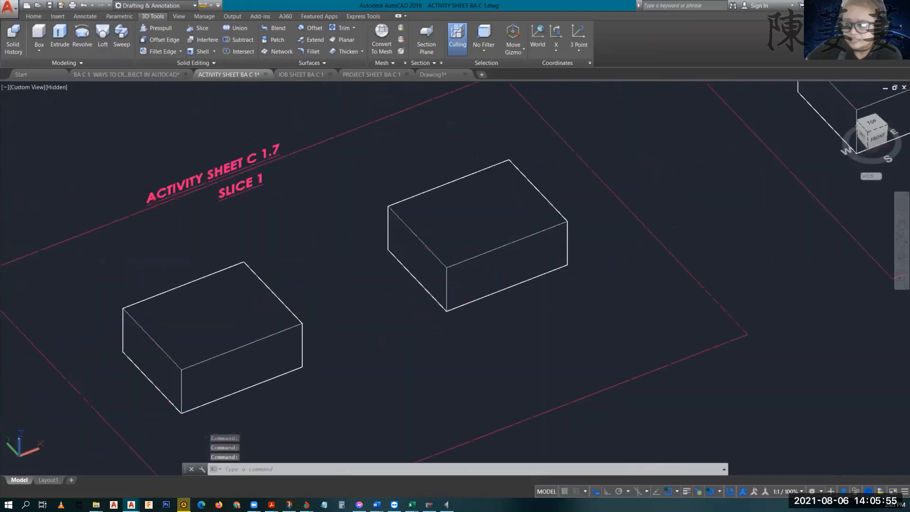
middle_click_drag(315, 274, 441, 302)
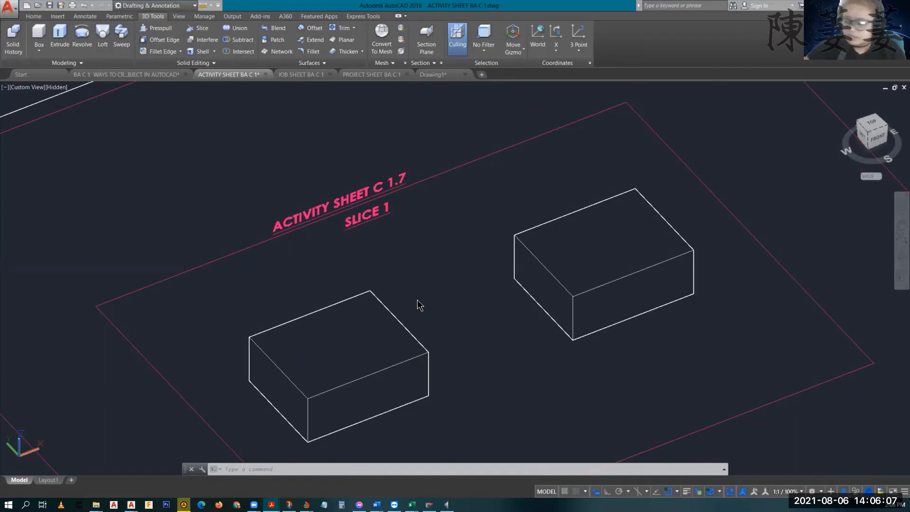
Step: Slice the box nearest the title on Activity Sheet C 1.7 SLICE 1 through the midpoints of its two long top edges, keeping both sides
left_click(348, 297)
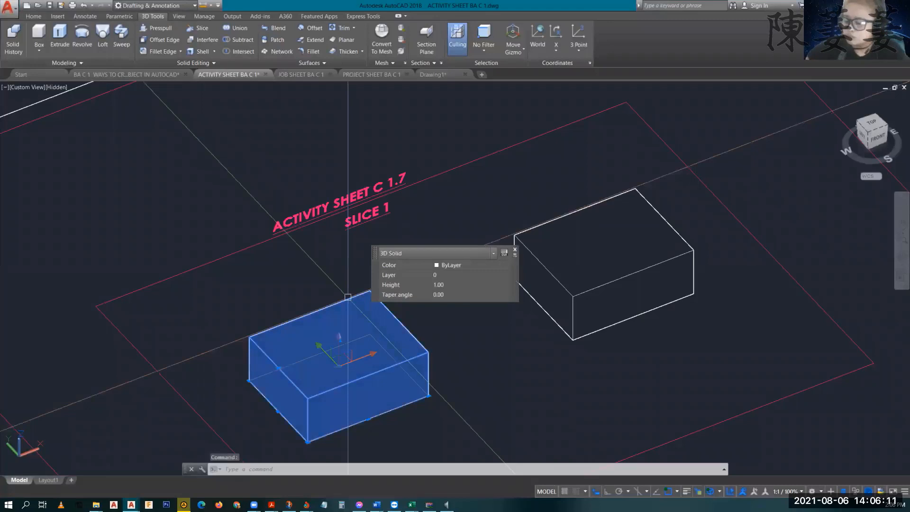
scroll(441, 357, "up", 2)
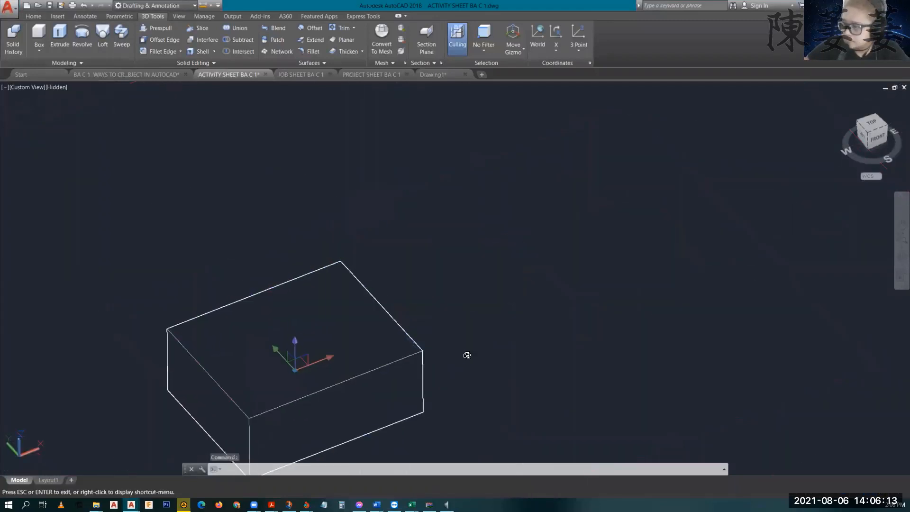
middle_click_drag(478, 363, 495, 351, "shift")
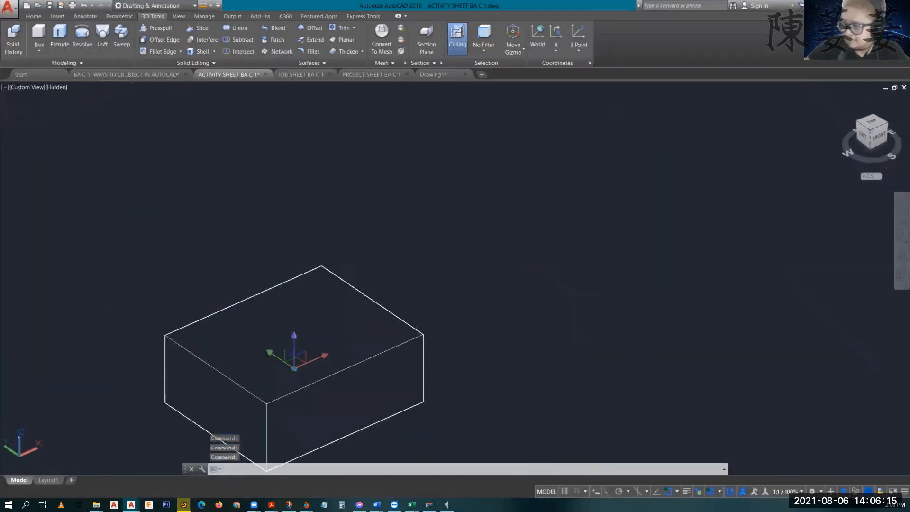
key("Escape")
key("Escape")
key("Escape")
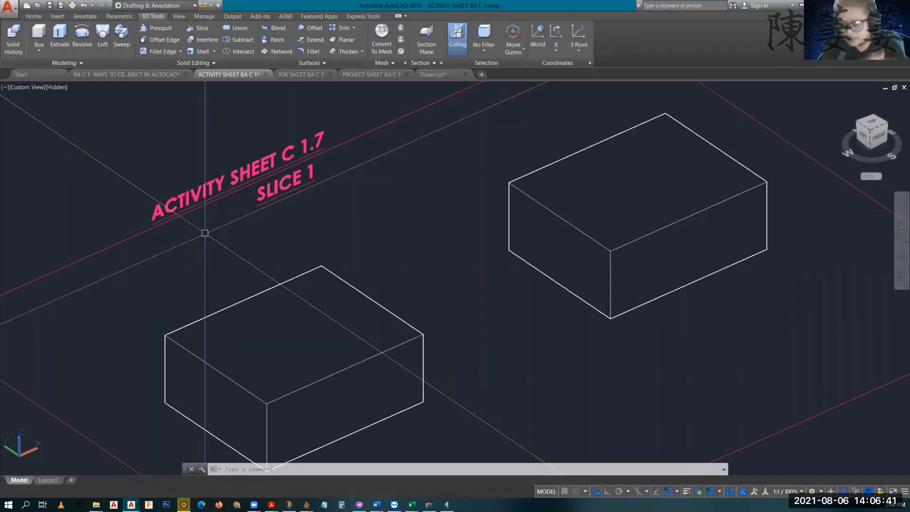
type("sl")
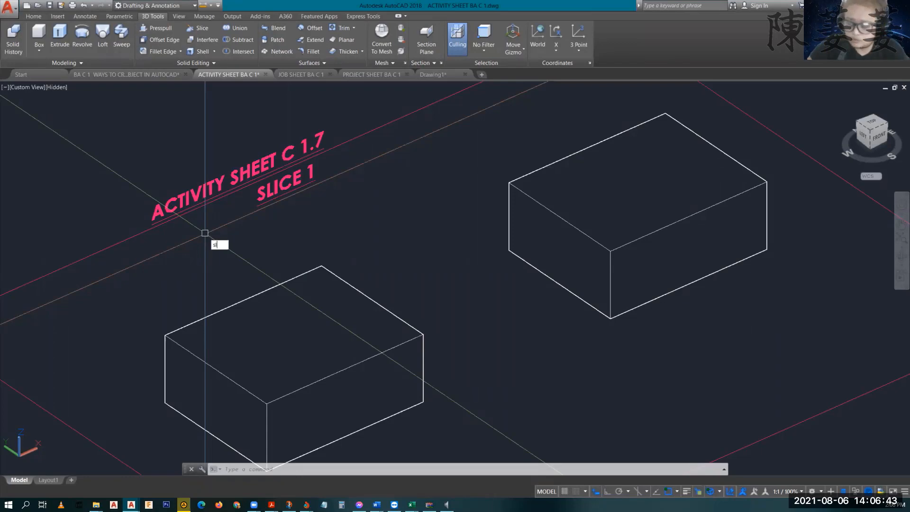
type("i")
key("Return")
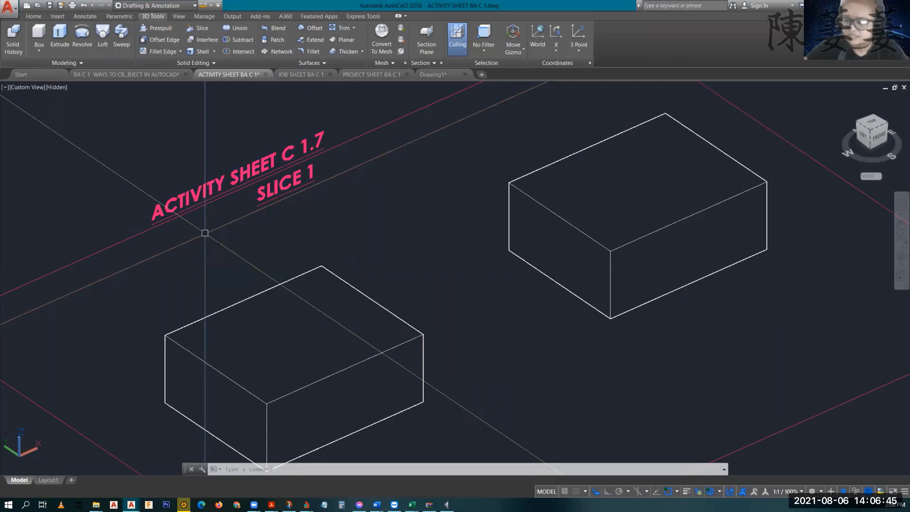
left_click(244, 300)
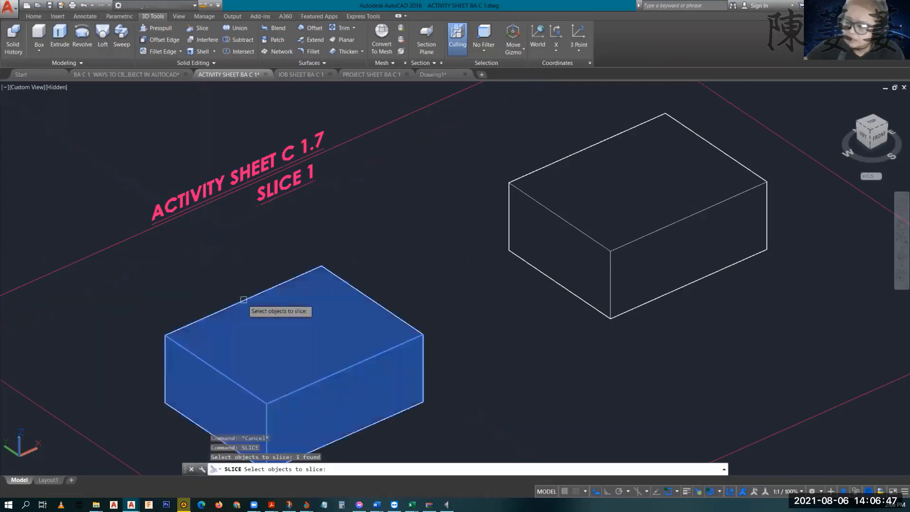
key("Return")
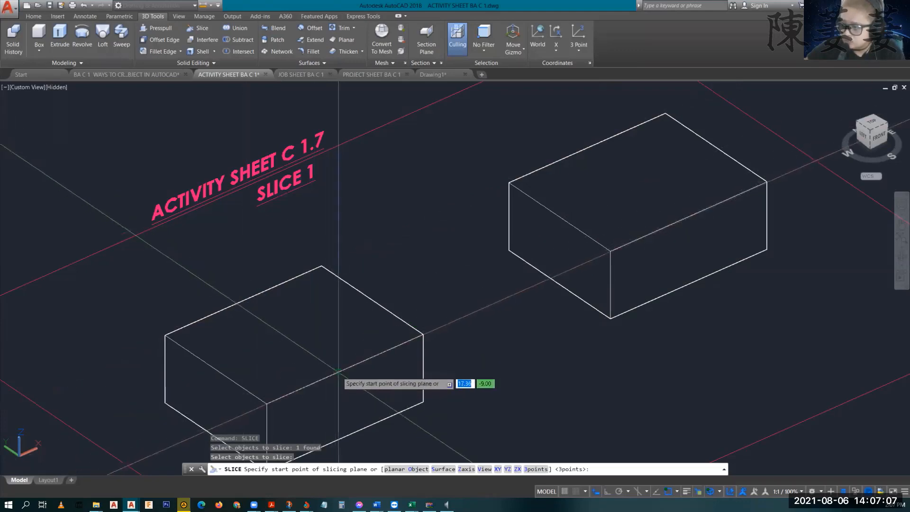
left_click(243, 301)
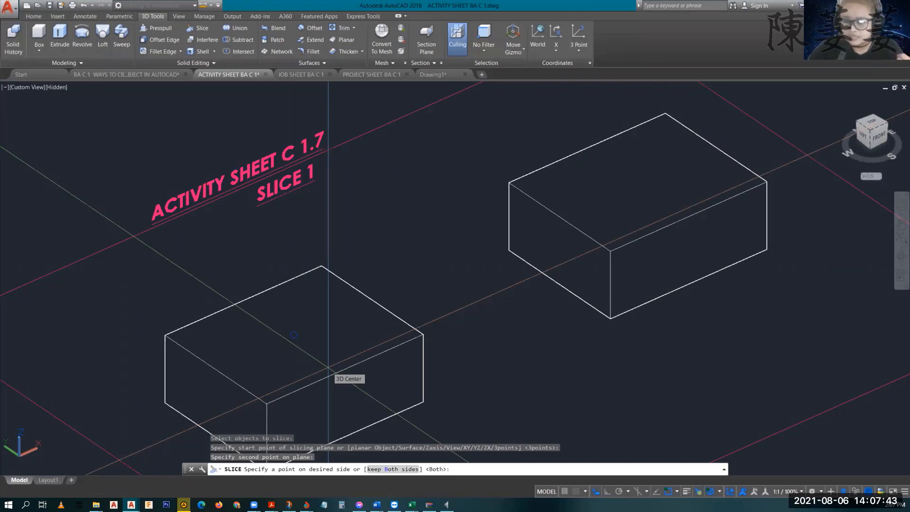
key("Return")
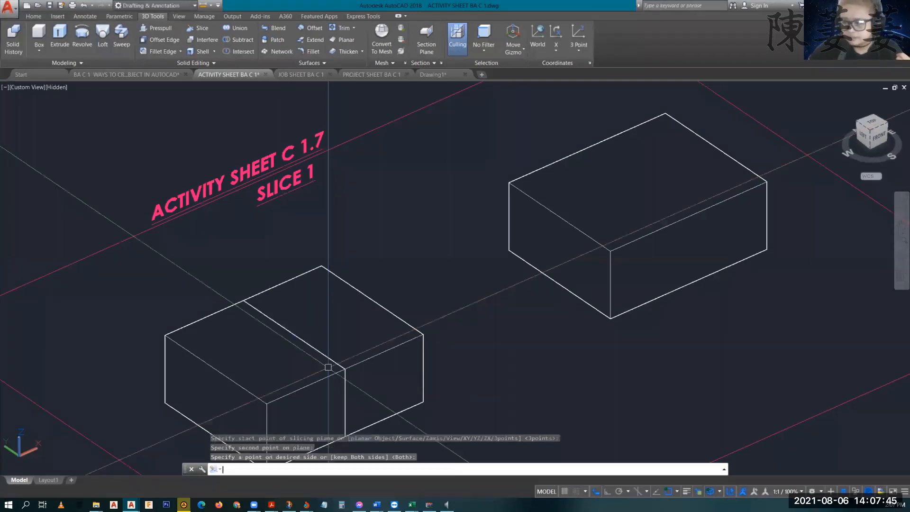
Step: Try to slice the uncut box horizontally through the midpoints of the two vertical edges of its front face, keeping both sides
middle_click_drag(257, 363, 278, 280)
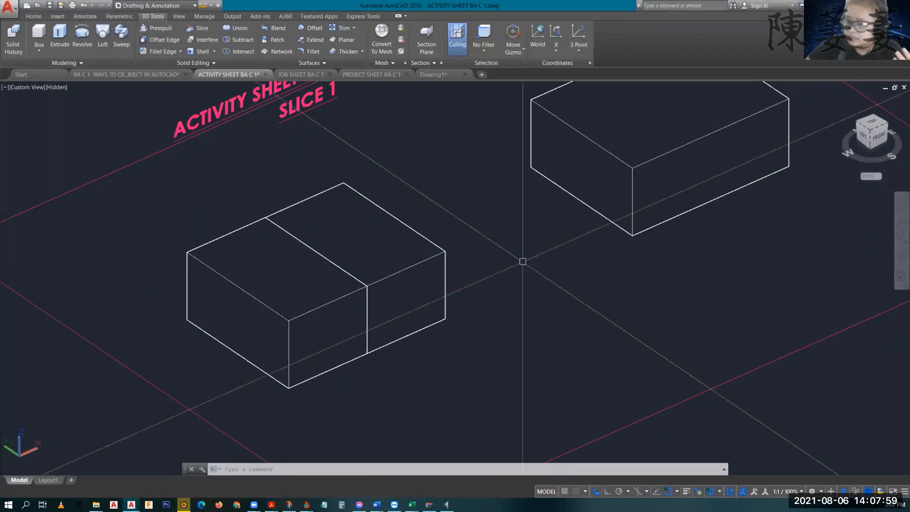
middle_click_drag(604, 297, 459, 337)
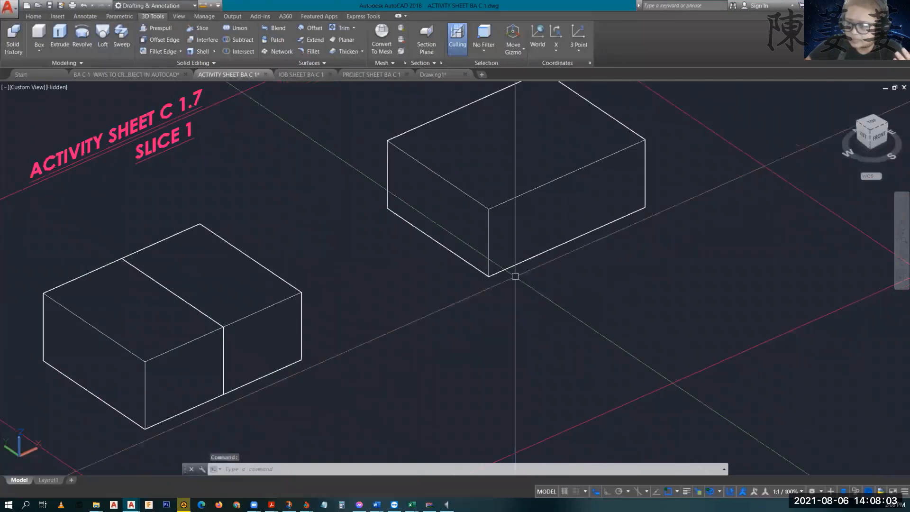
type("SLICE")
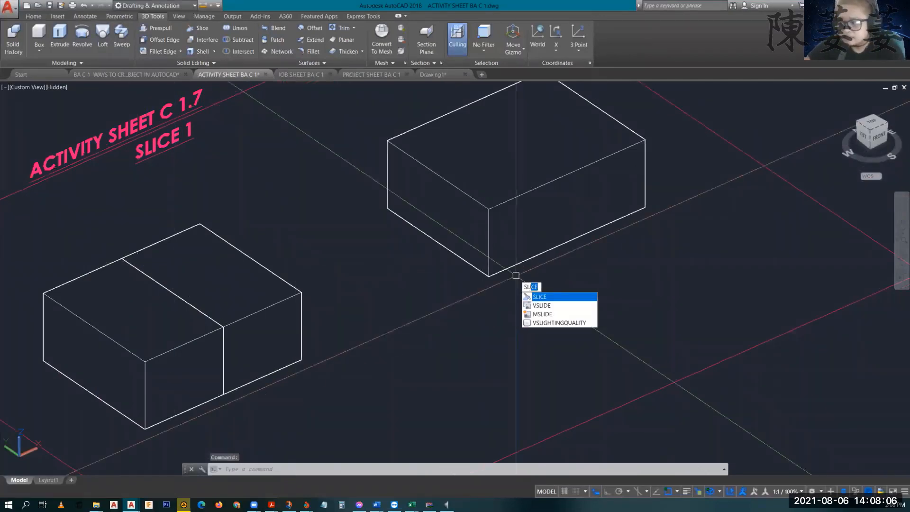
key("Return")
left_click(529, 192)
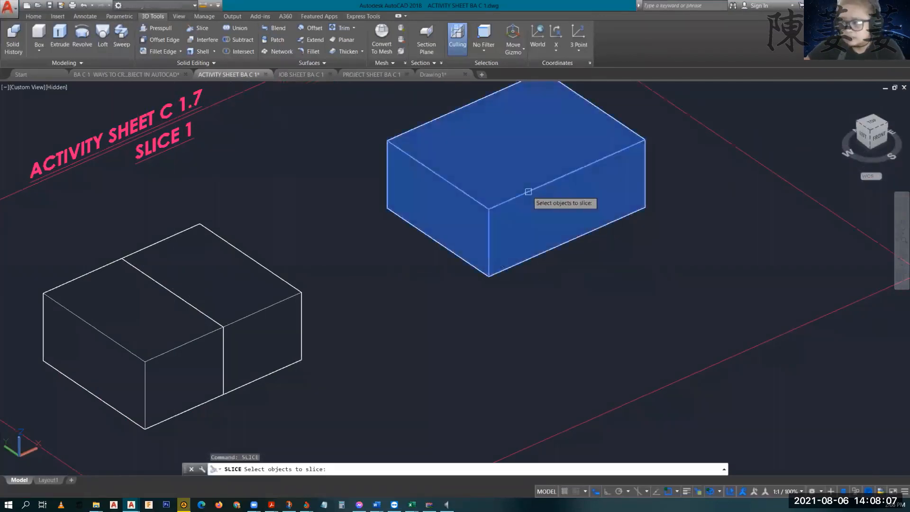
key("Return")
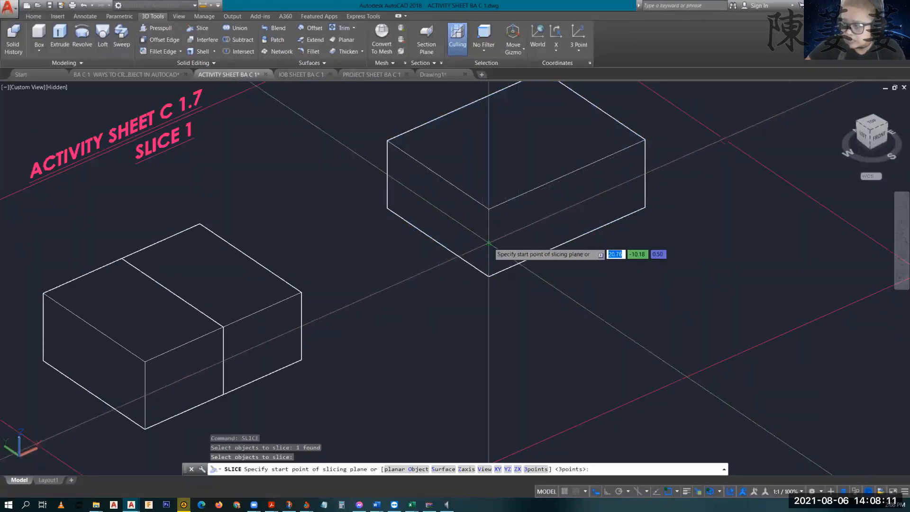
left_click(489, 244)
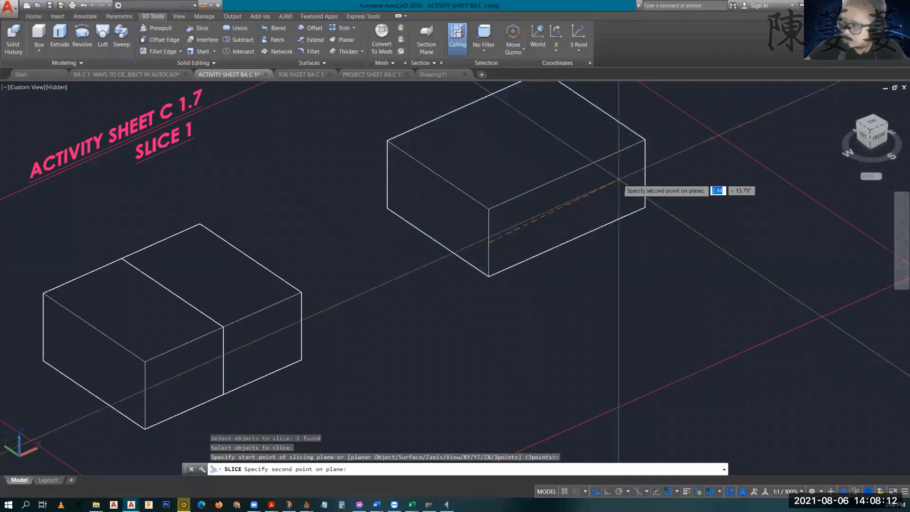
left_click(645, 174)
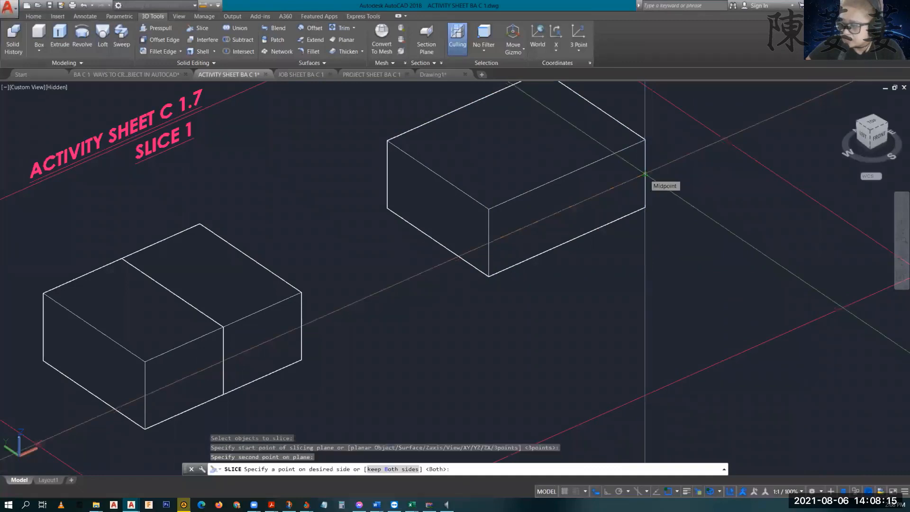
key("Return")
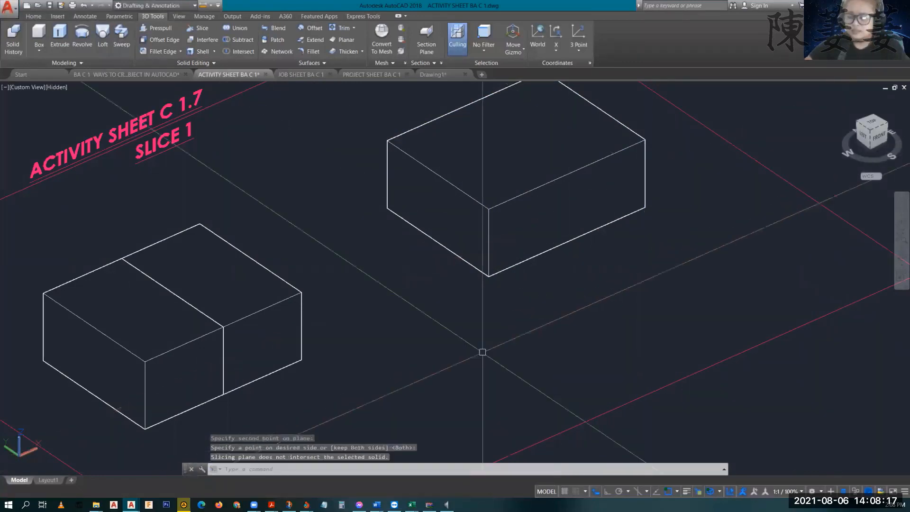
middle_click_drag(450, 356, 483, 351)
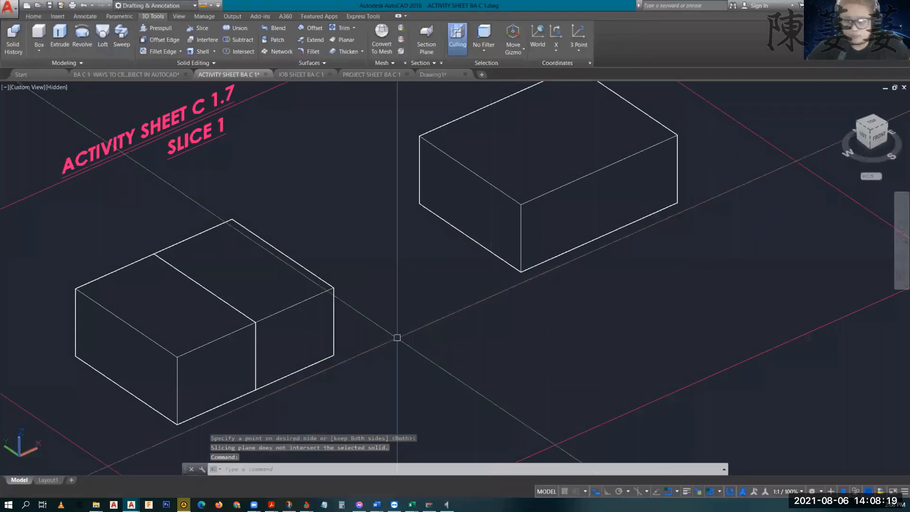
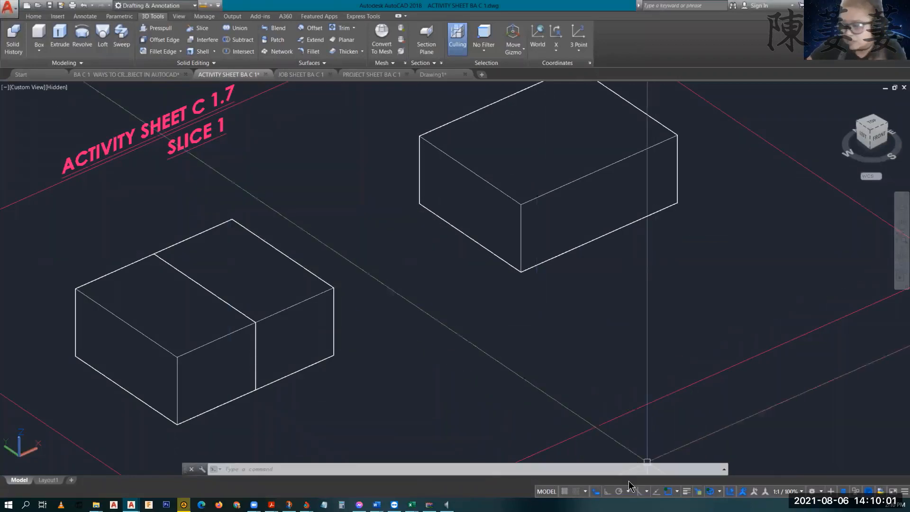
Step: Turn on Ortho mode and retry slicing the uncut box through the midpoints of its front face's vertical edges, keeping both sides
left_click(608, 492)
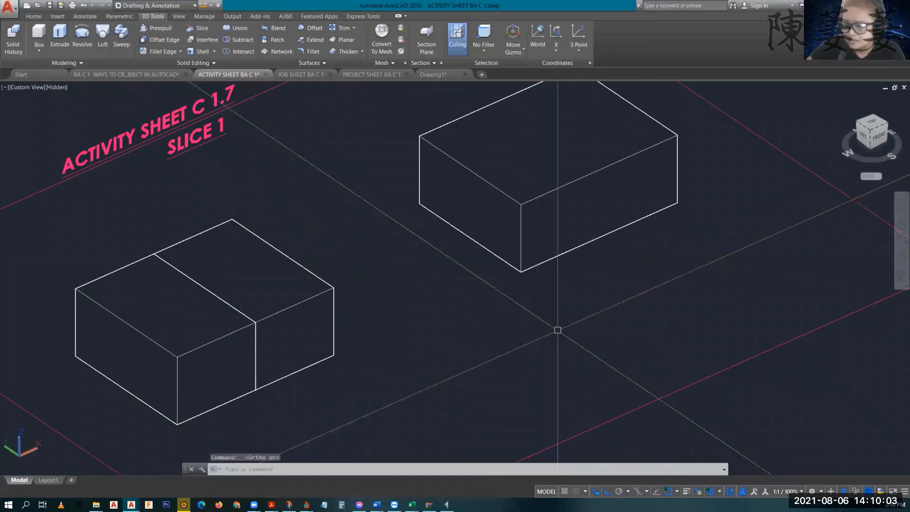
right_click(589, 380)
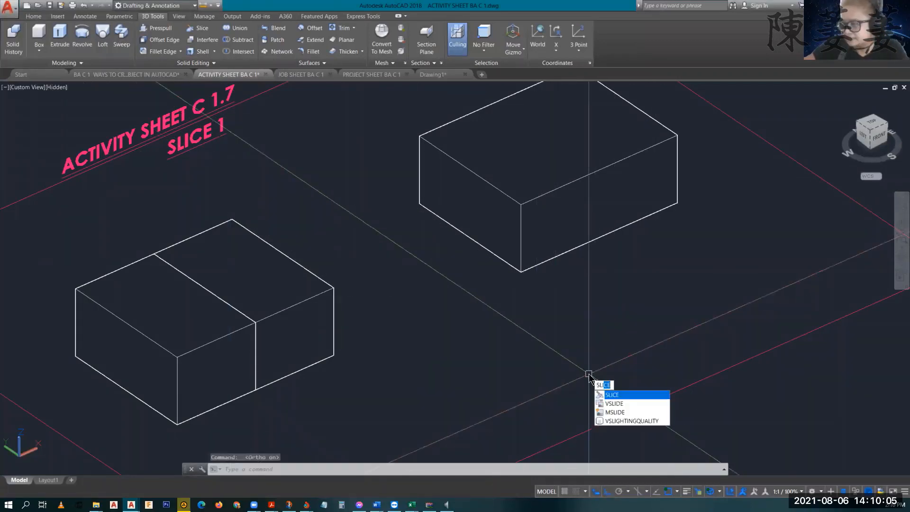
left_click(626, 386)
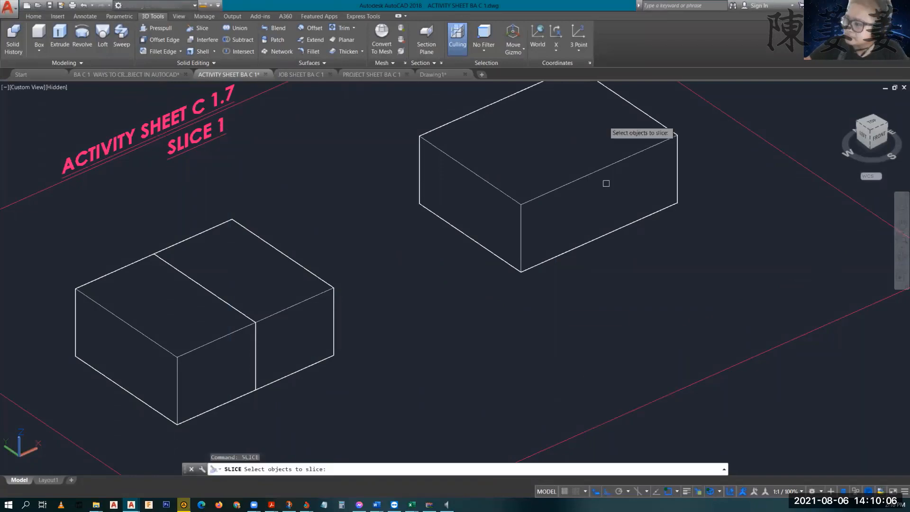
left_click(578, 180)
key("Return")
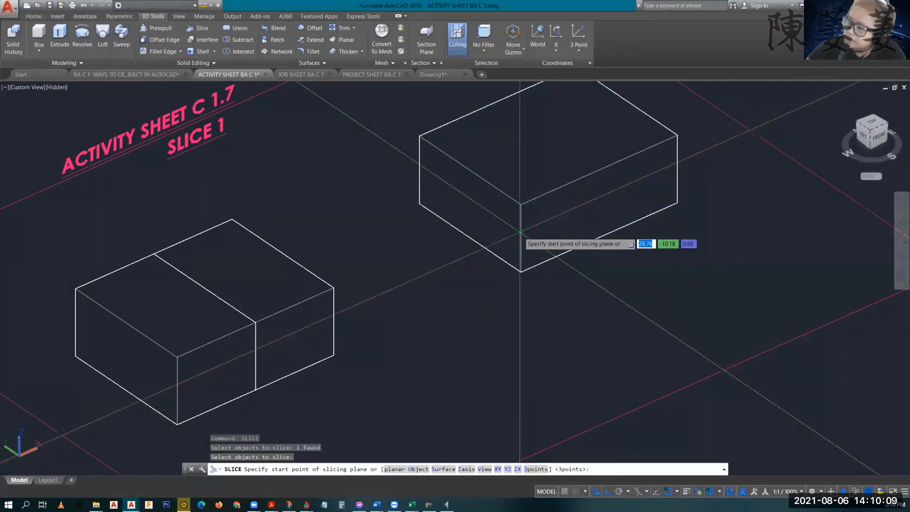
left_click(521, 238)
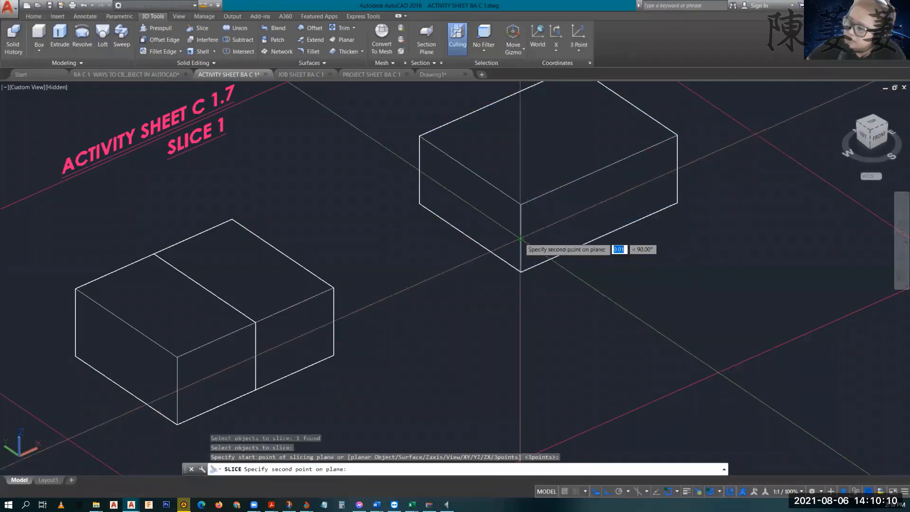
left_click(678, 169)
left_click(677, 169)
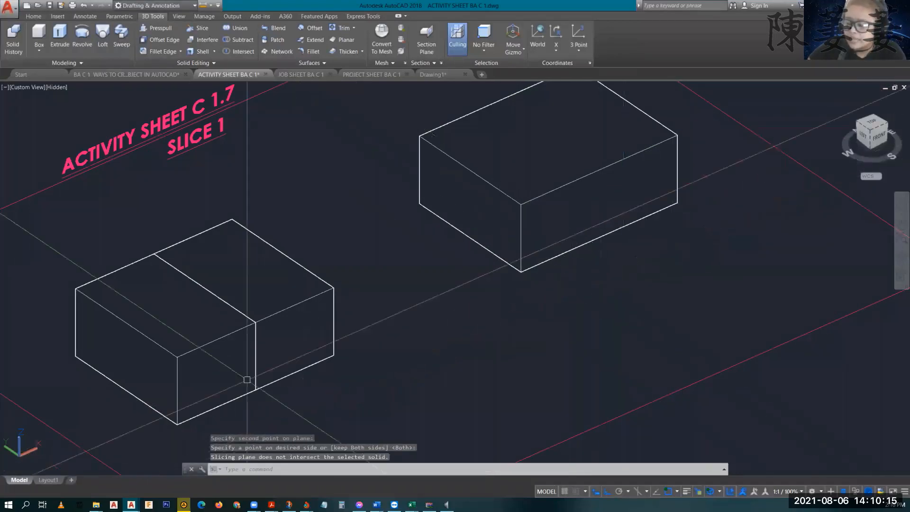
Step: Slice the left piece of the divided box from its top outer back corner to the midpoint of its top front edge, keeping both sides
middle_click_drag(106, 331, 346, 265)
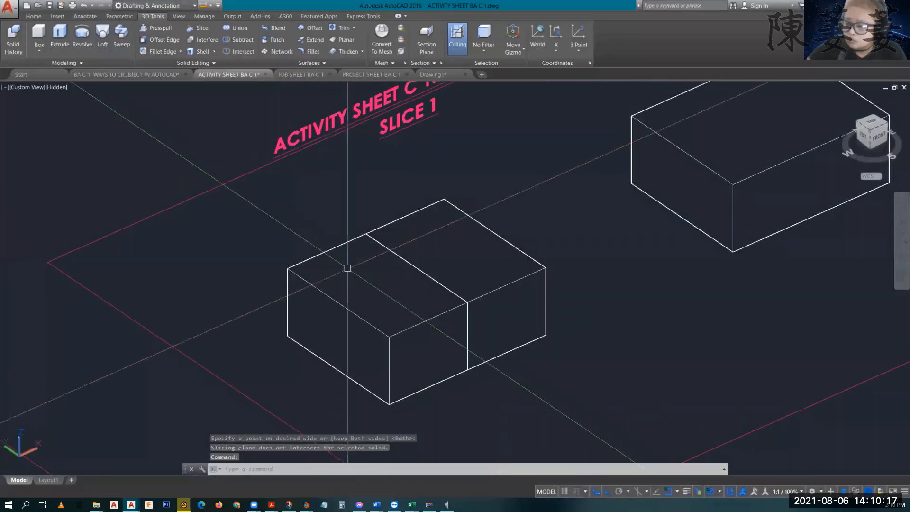
key("Return")
left_click(334, 284)
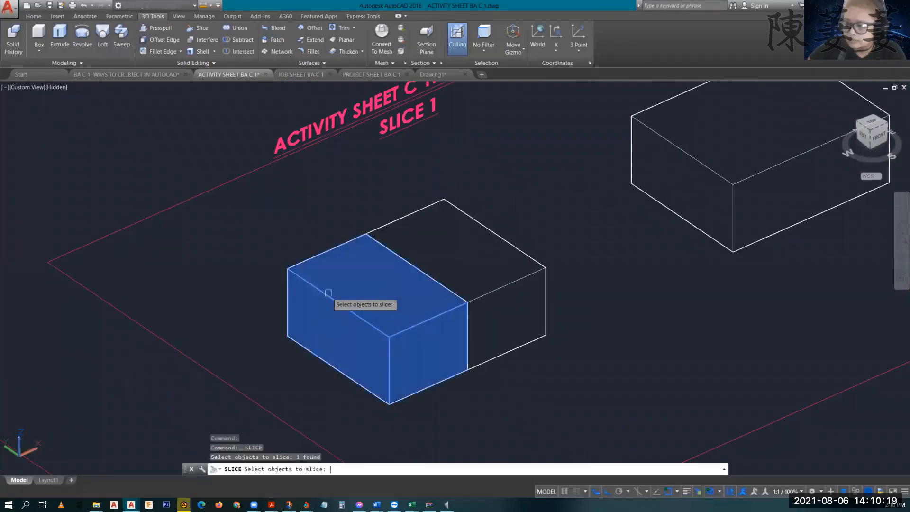
key("Return")
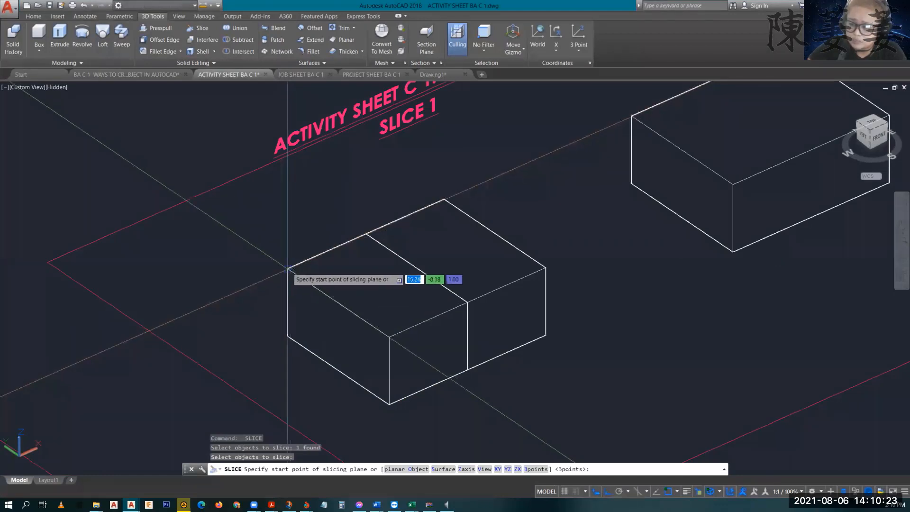
left_click(288, 269)
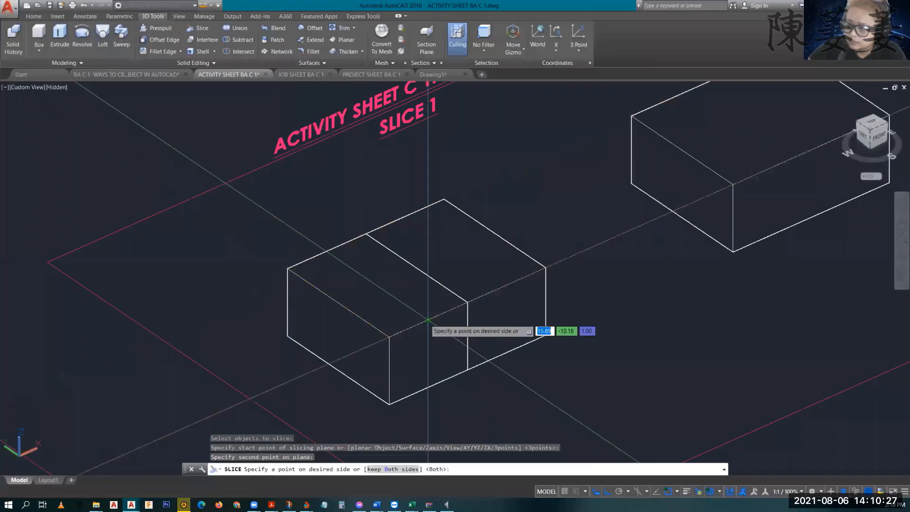
left_click(428, 320)
key("Return")
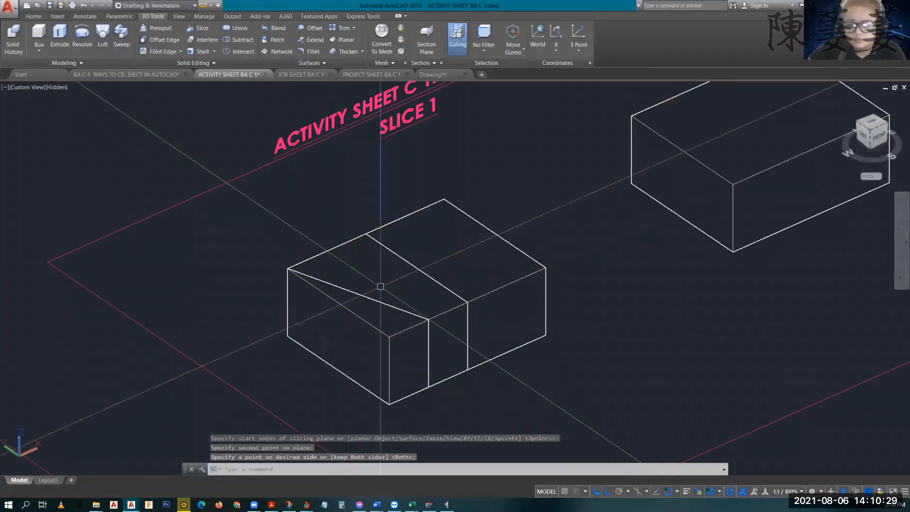
Step: Try to slice the uncut box diagonally across its front face from the top corner to the opposite bottom corner, keeping both sides
middle_click_drag(646, 305, 354, 371)
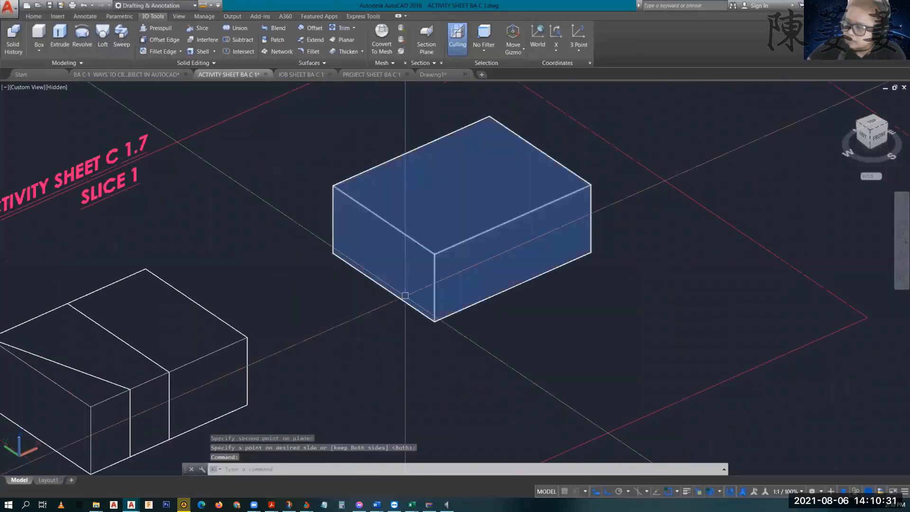
key("Return")
left_click(435, 284)
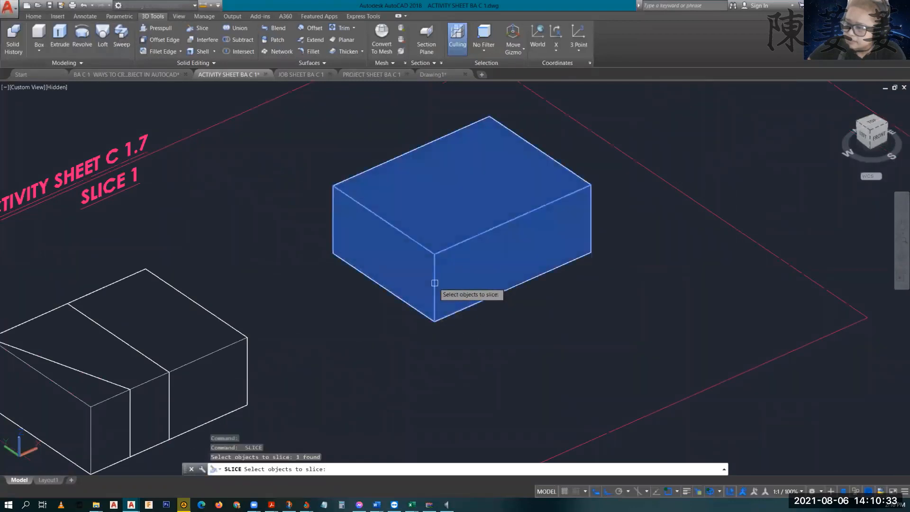
key("Return")
left_click(434, 255)
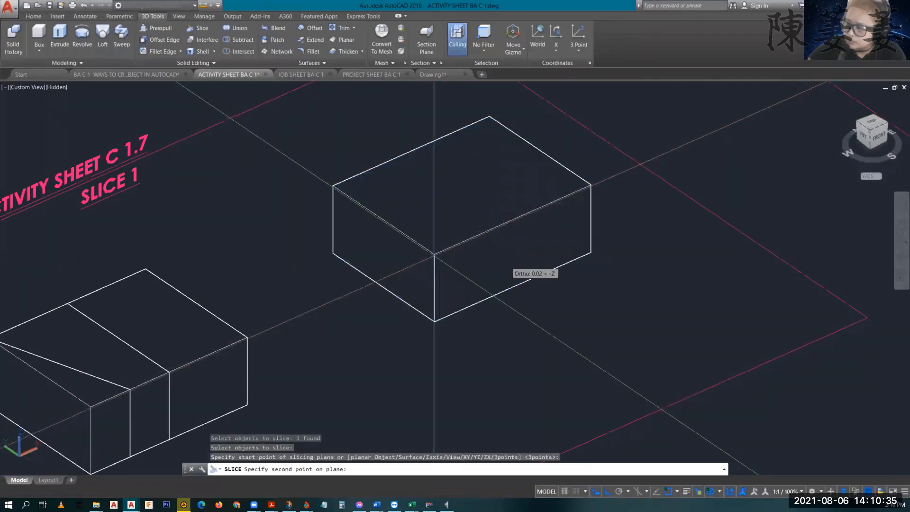
left_click(591, 253)
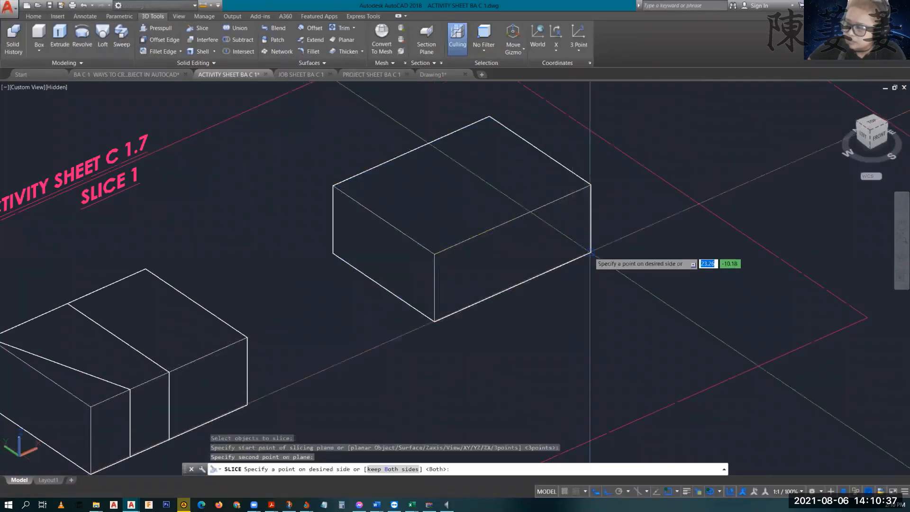
left_click(589, 254)
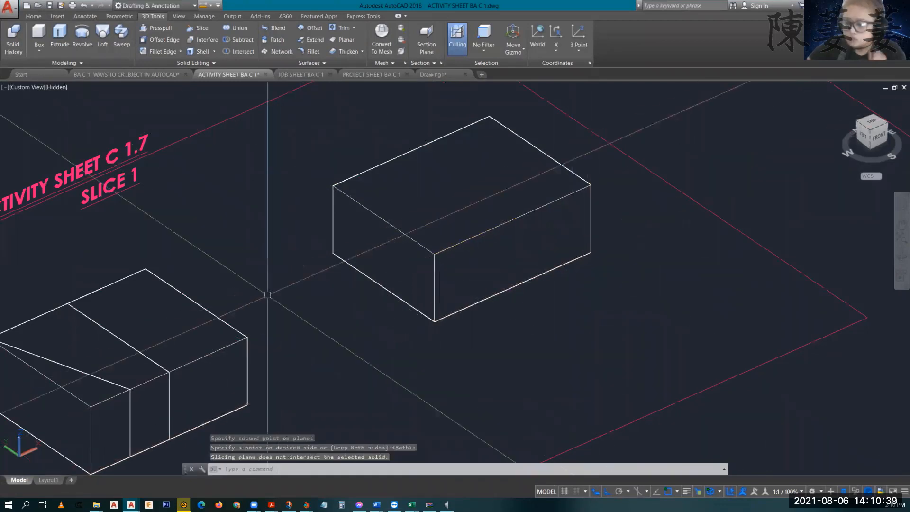
middle_click_drag(303, 258, 416, 258)
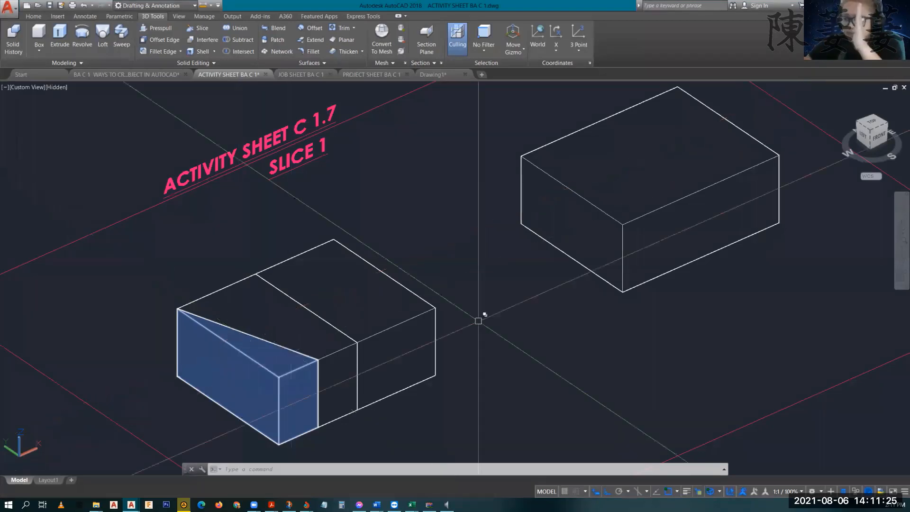
middle_click_drag(645, 248, 544, 255)
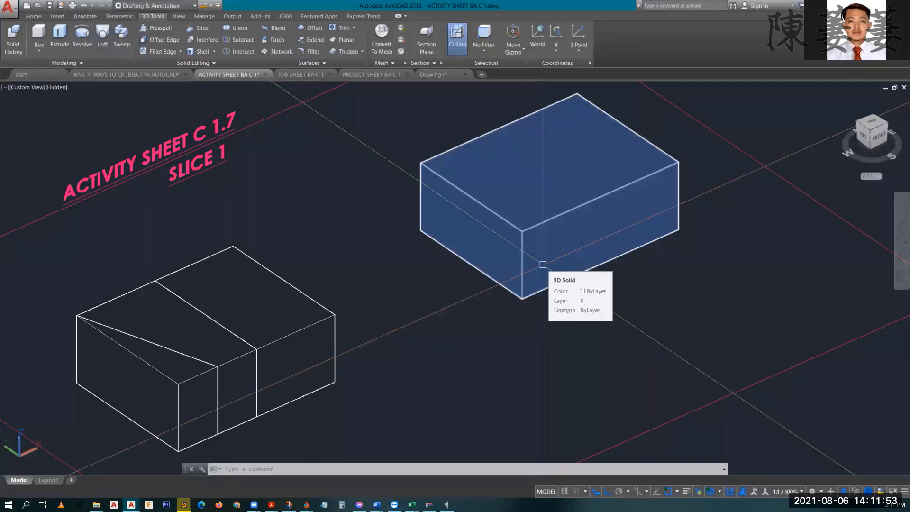
mouse_move(495, 266)
middle_mouse_down()
mouse_move(398, 271)
mouse_move(135, 367)
mouse_move(55, 370)
mouse_move(2, 407)
mouse_move(217, 341)
mouse_move(240, 386)
middle_mouse_up()
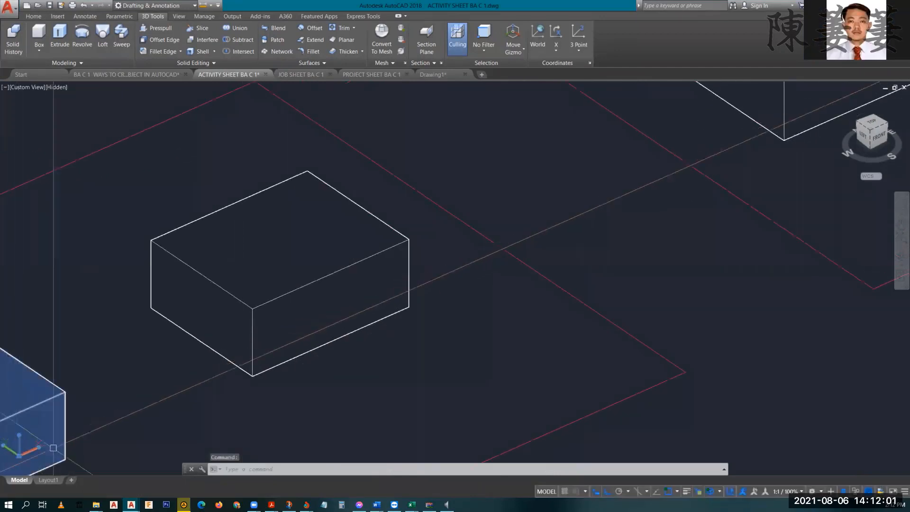
left_click(17, 407)
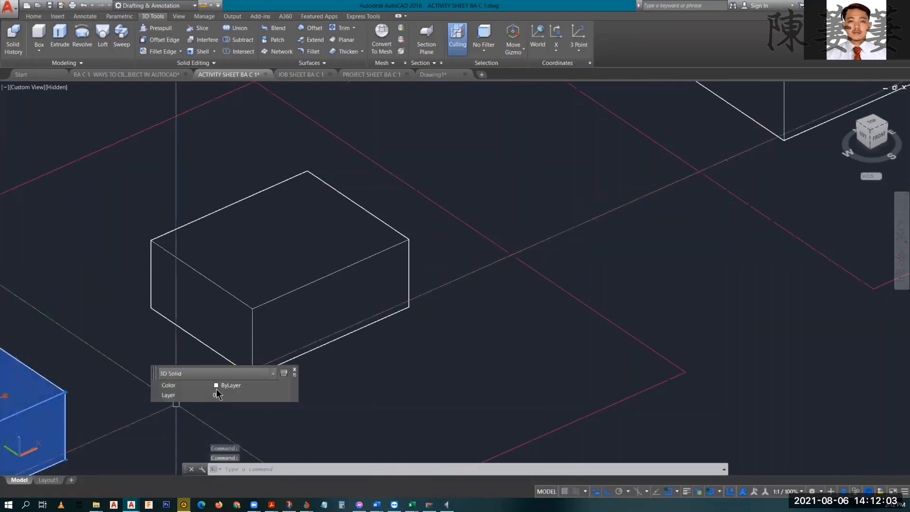
left_click(22, 452)
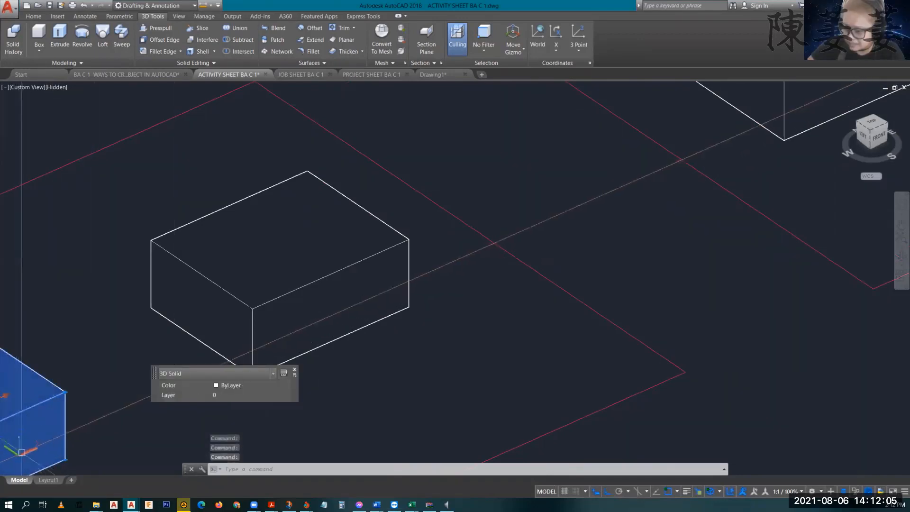
key("Escape")
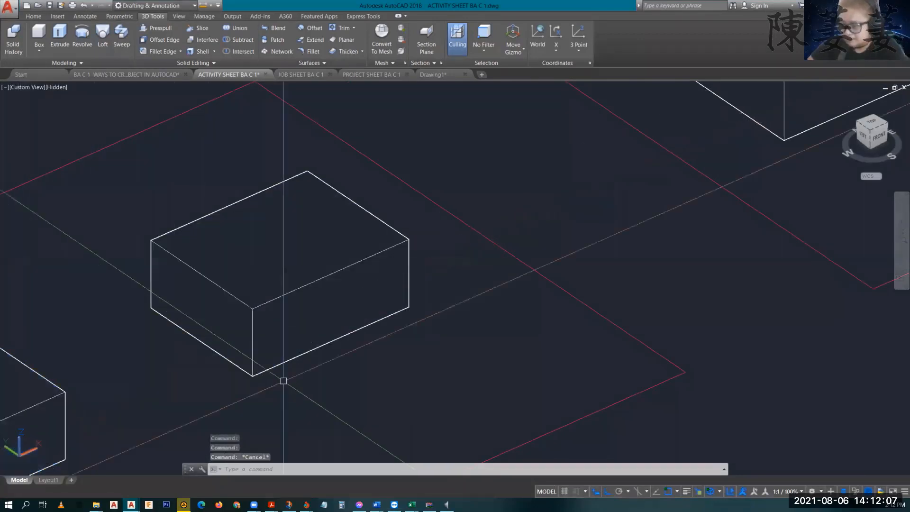
Step: Draw a line across the uncut box's front face, joining the midpoints of its two vertical edges
mouse_move(284, 380)
middle_mouse_down()
mouse_move(246, 368)
mouse_move(219, 387)
mouse_move(187, 384)
mouse_move(119, 403)
middle_mouse_up()
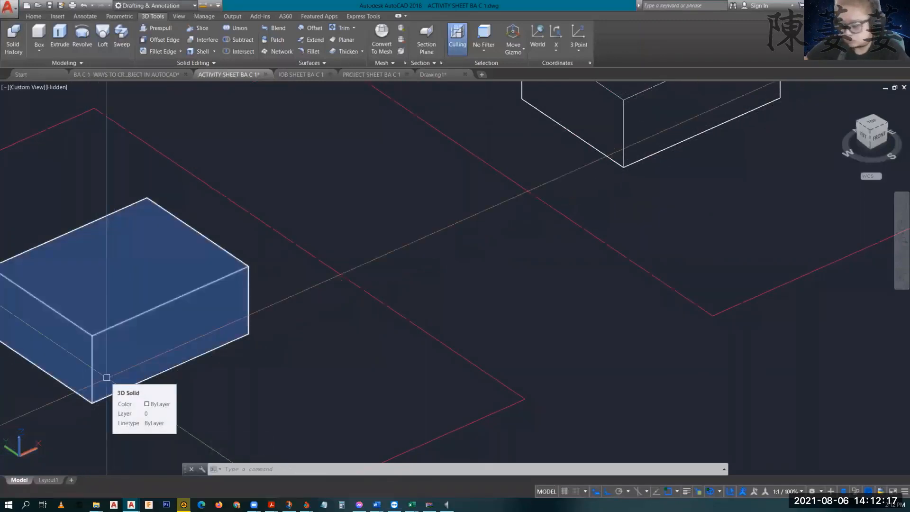
type("l")
key("Return")
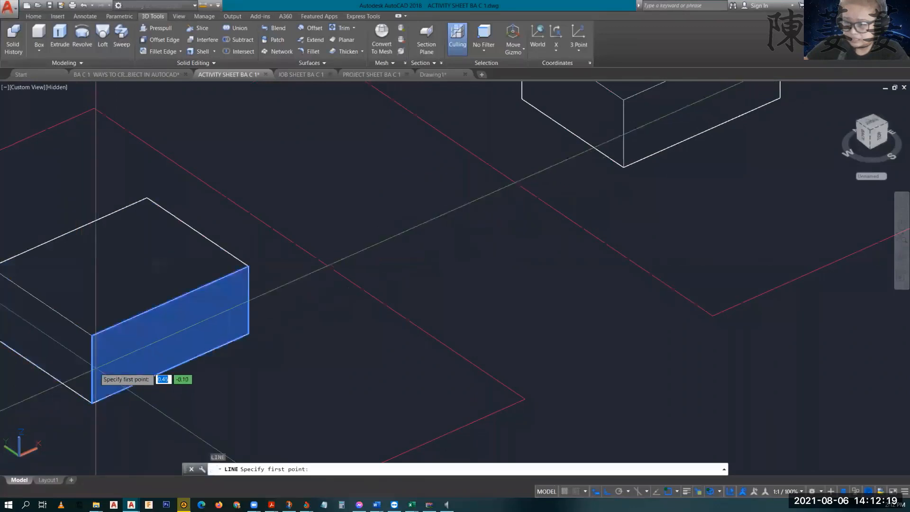
left_click(93, 369)
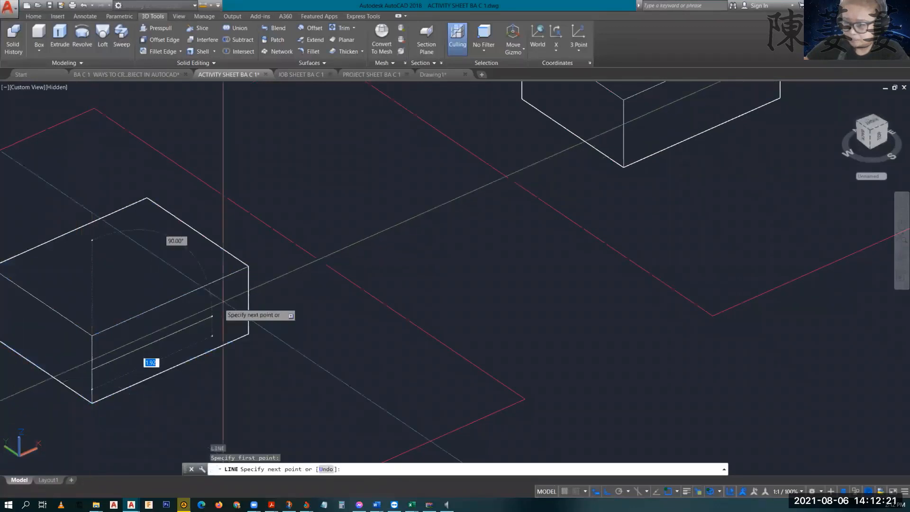
left_click(248, 300)
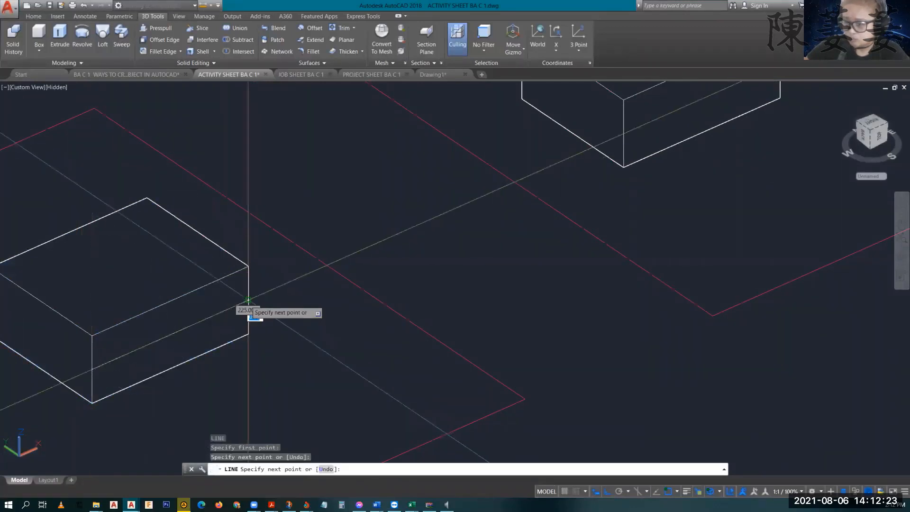
key("Escape")
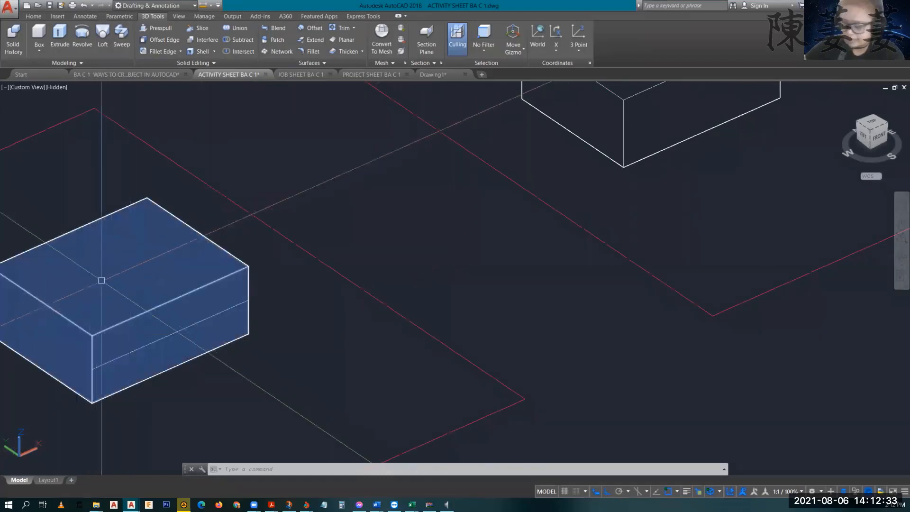
Step: Draw a line across the same box's top face from the midpoint of its back edge to the midpoint of its front edge
type("l")
key("Return")
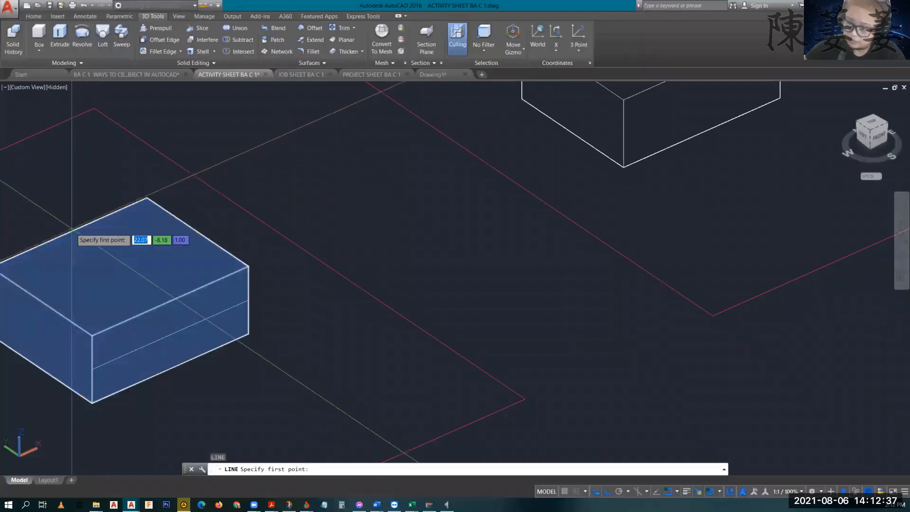
left_click(74, 231)
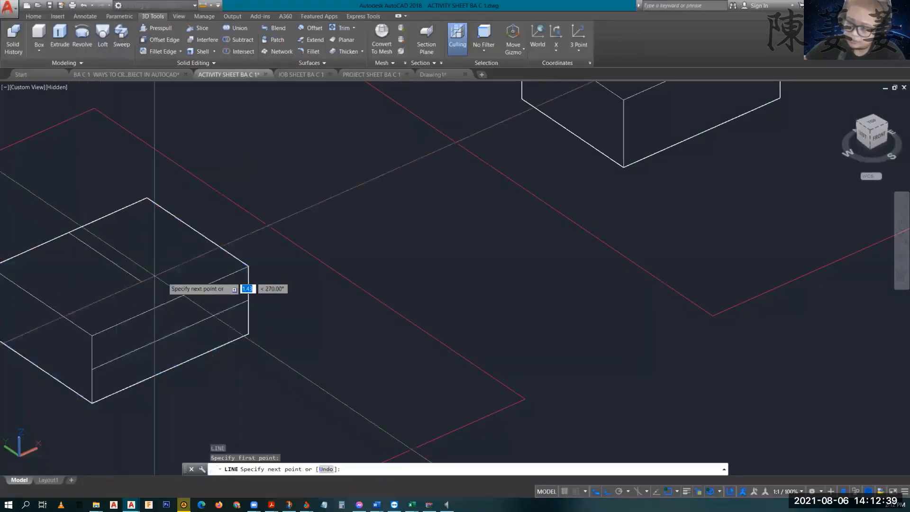
left_click(169, 301)
key("Escape")
key("Escape")
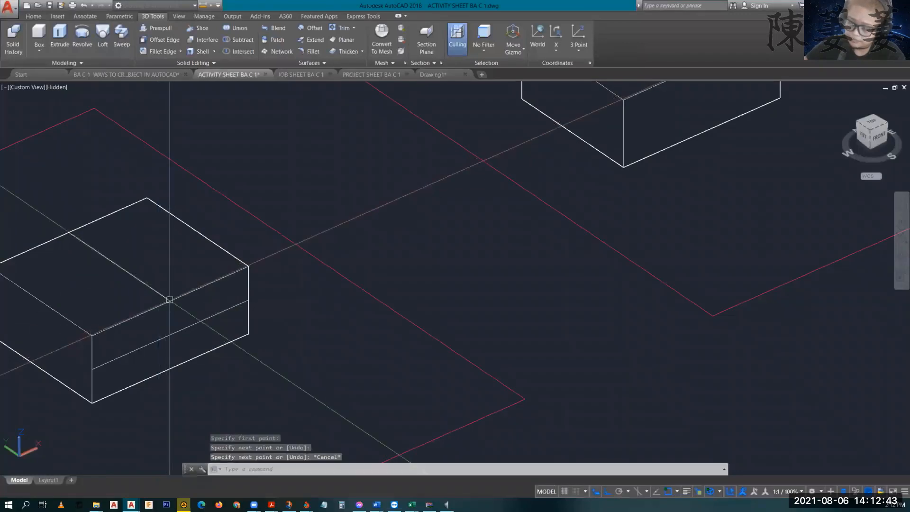
key("Escape")
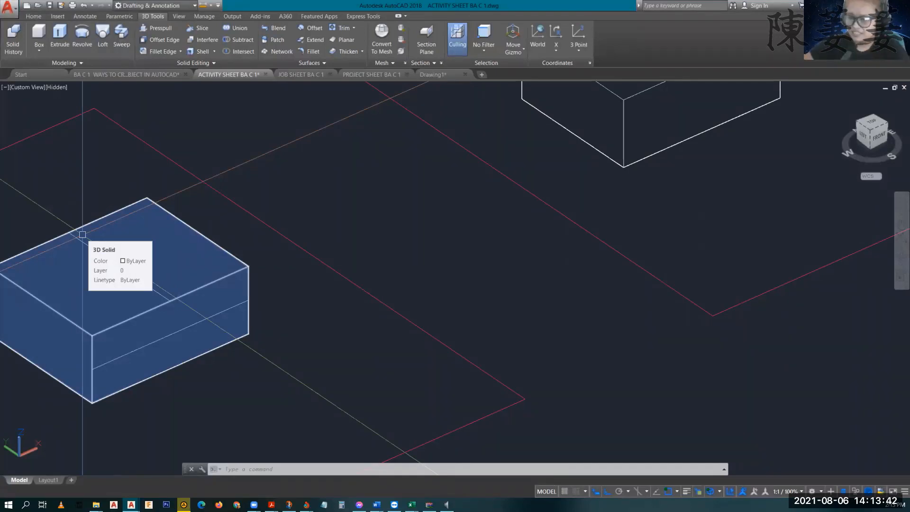
middle_click_drag(102, 343, 635, 221)
scroll(290, 344, "up", 2)
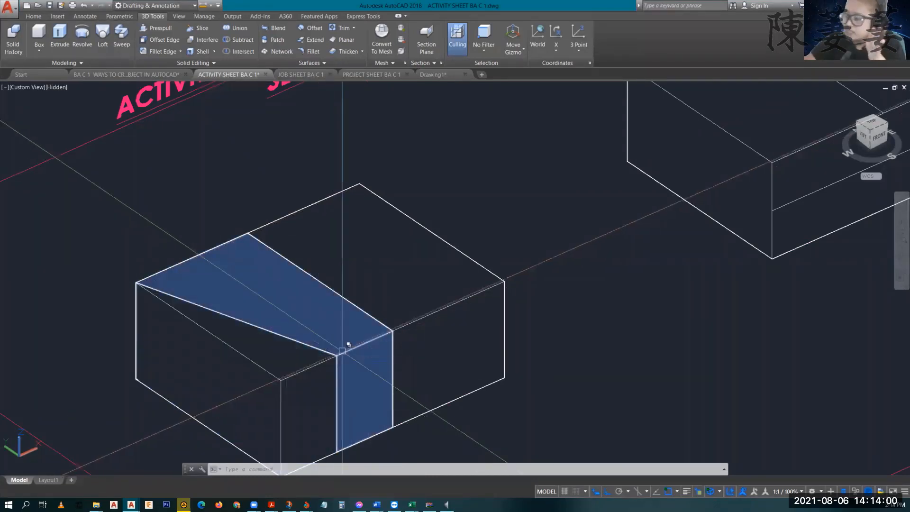
middle_click_drag(733, 329, 315, 414)
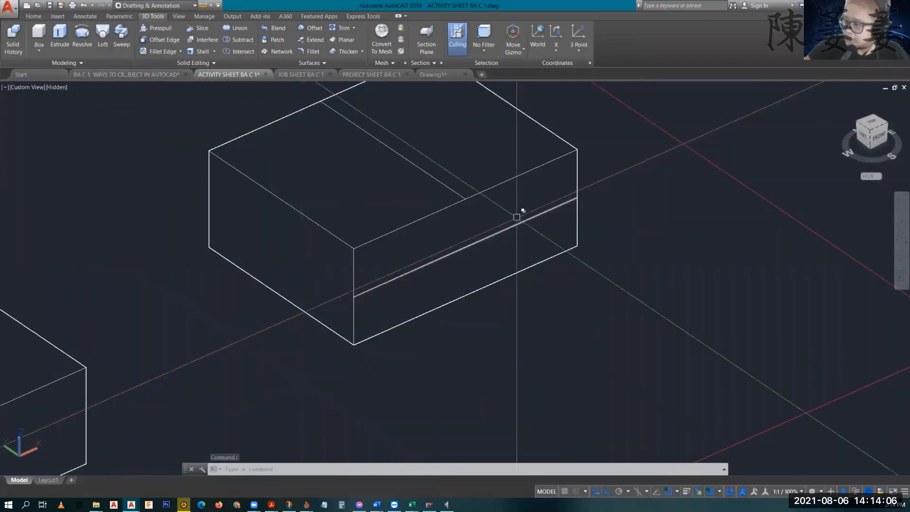
mouse_move(493, 251)
middle_mouse_down()
mouse_move(489, 285)
mouse_move(314, 346)
mouse_move(250, 376)
mouse_move(250, 390)
middle_mouse_up()
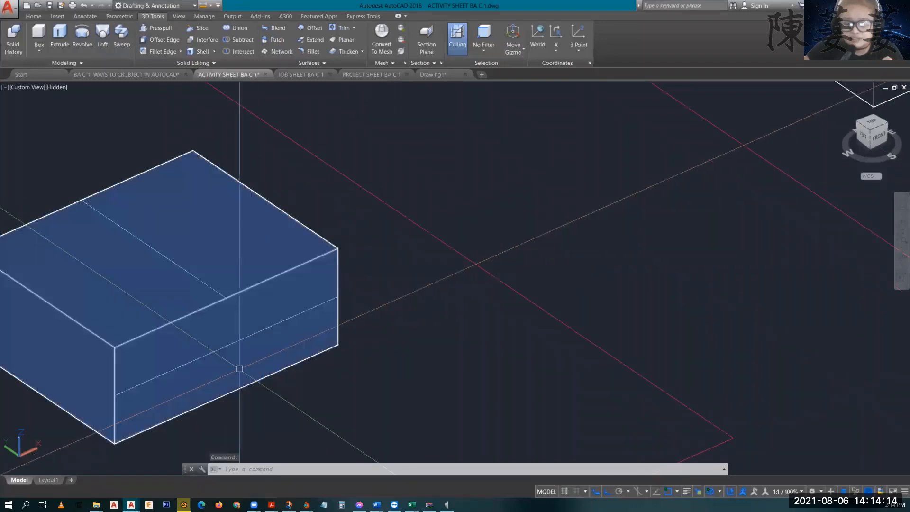
middle_click_drag(284, 363, 386, 352)
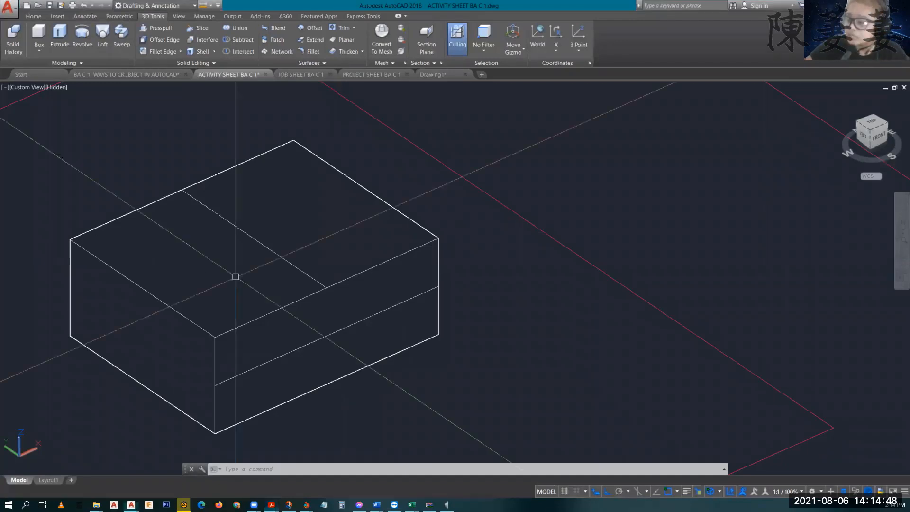
Step: Slice the first box of Activity Sheet C 1.8 with the 3points option through the midpoints of three vertical edges, keeping both sides
middle_click_drag(711, 133, 231, 390)
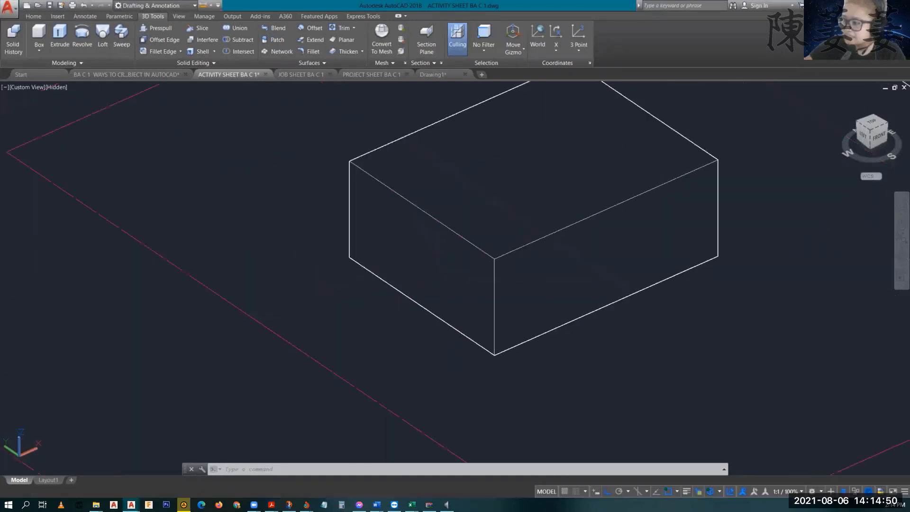
scroll(537, 265, "down", 2)
middle_click_drag(571, 262, 542, 282)
key("Escape")
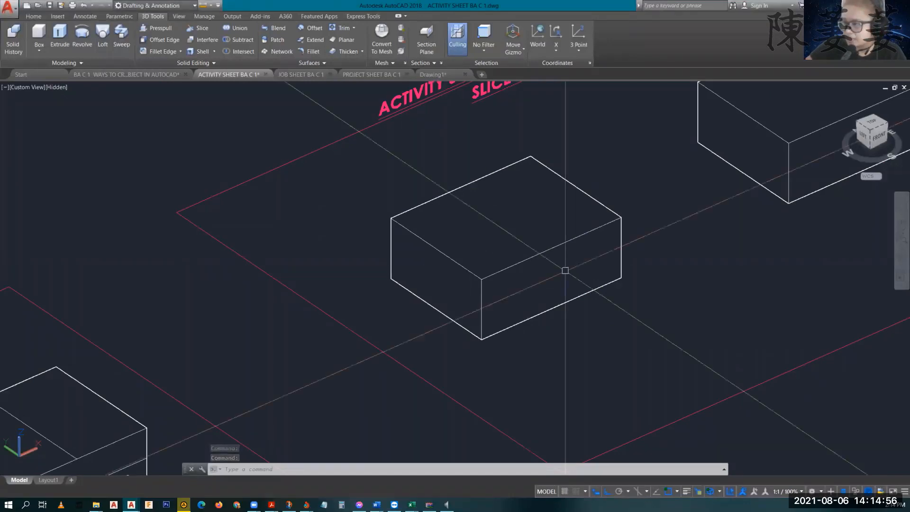
middle_click_drag(565, 273, 513, 267)
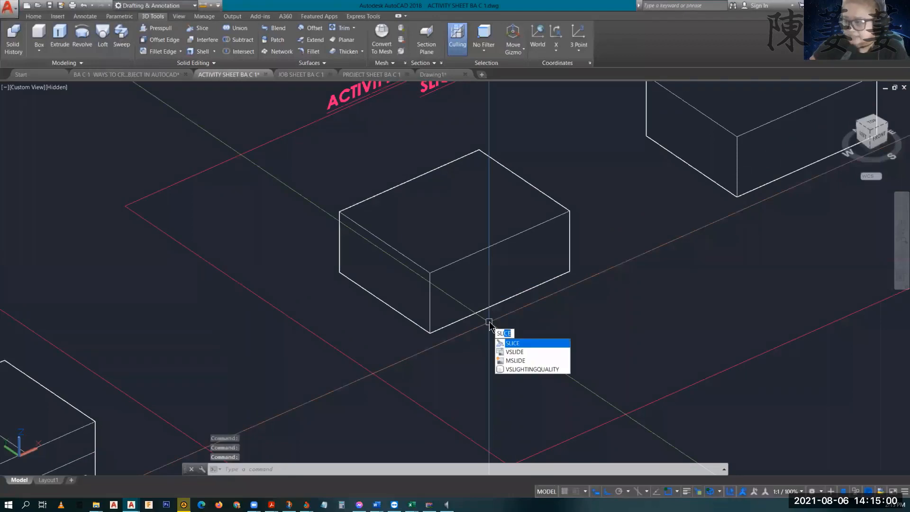
key("Return")
left_click(484, 250)
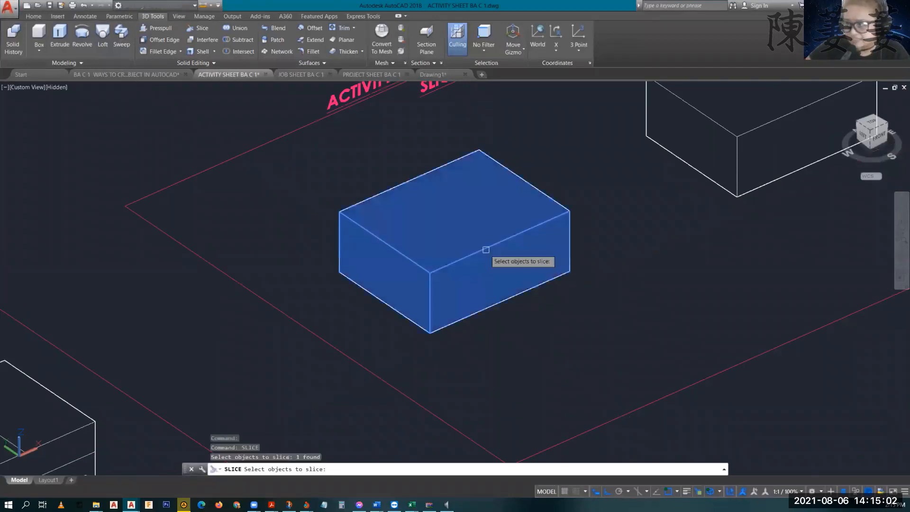
key("Return")
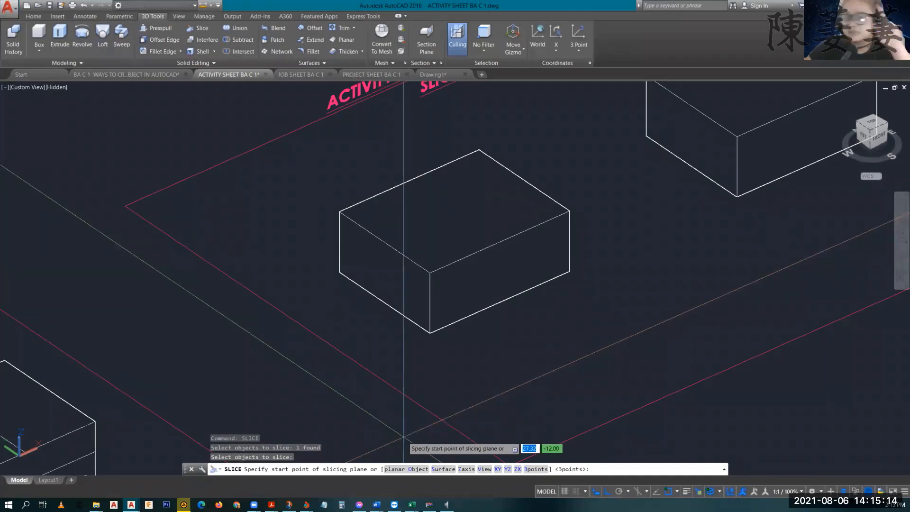
left_click(538, 469)
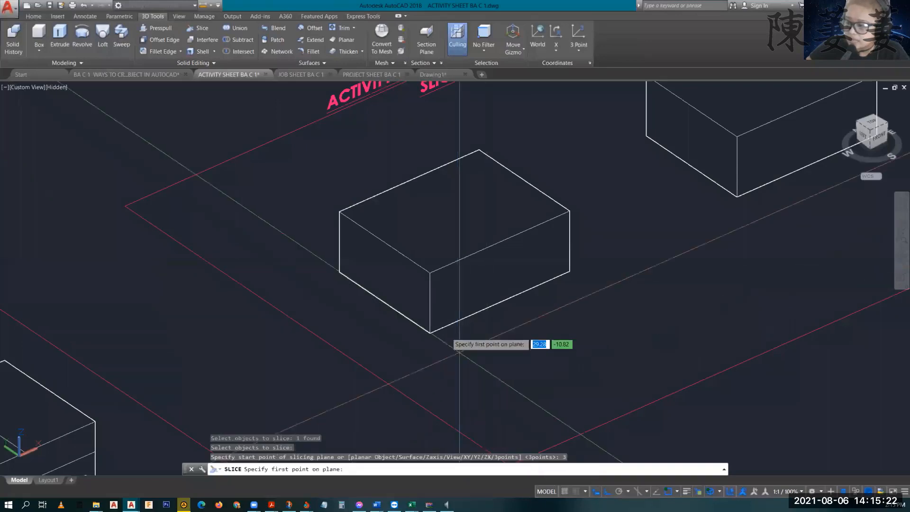
left_click(340, 242)
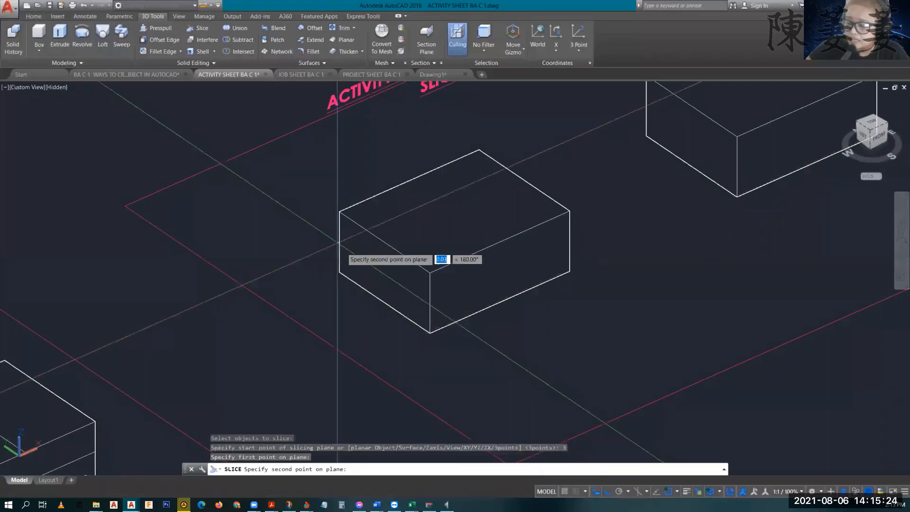
left_click(430, 303)
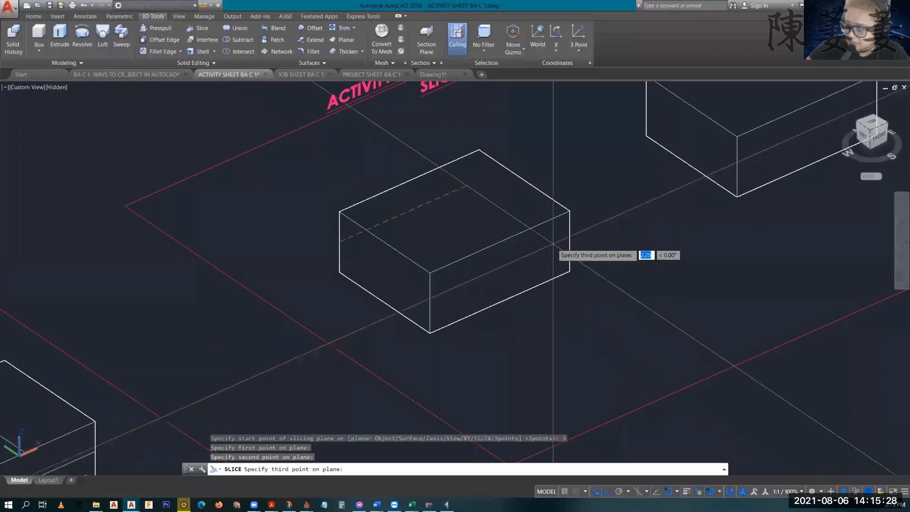
left_click(569, 243)
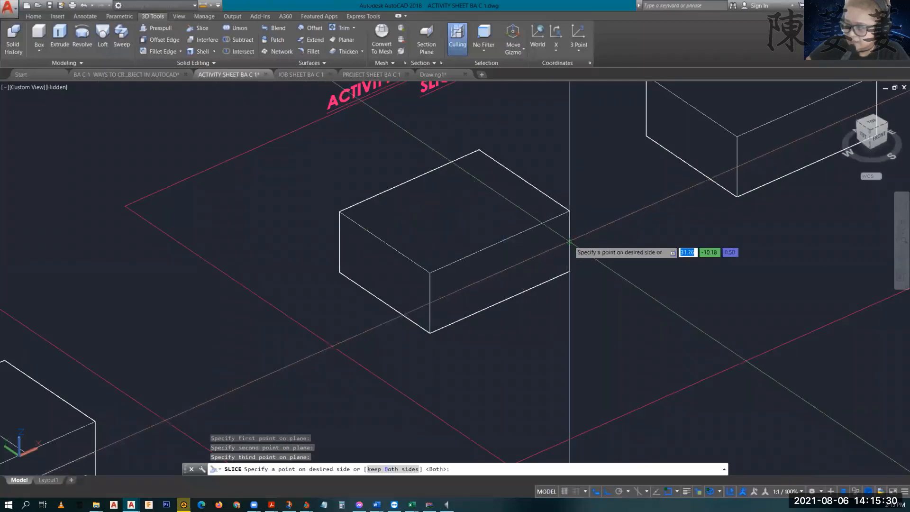
key("Return")
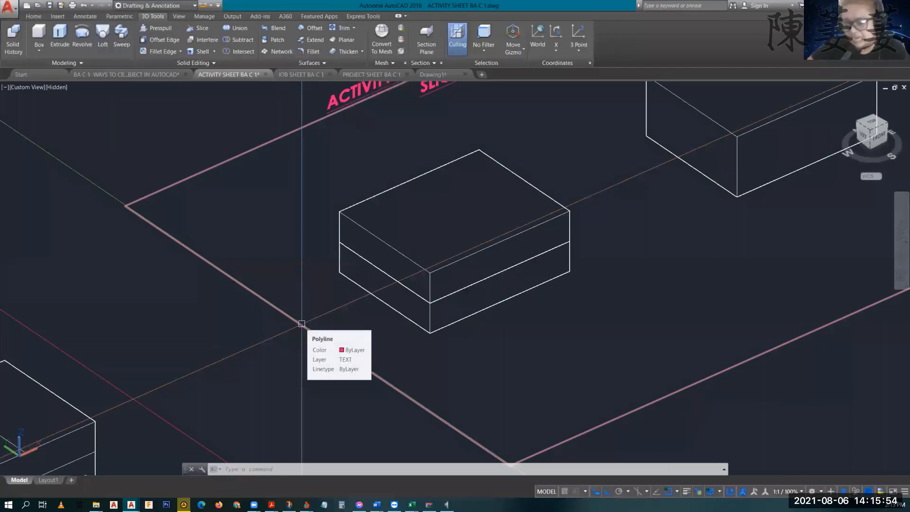
scroll(295, 284, "down", 3)
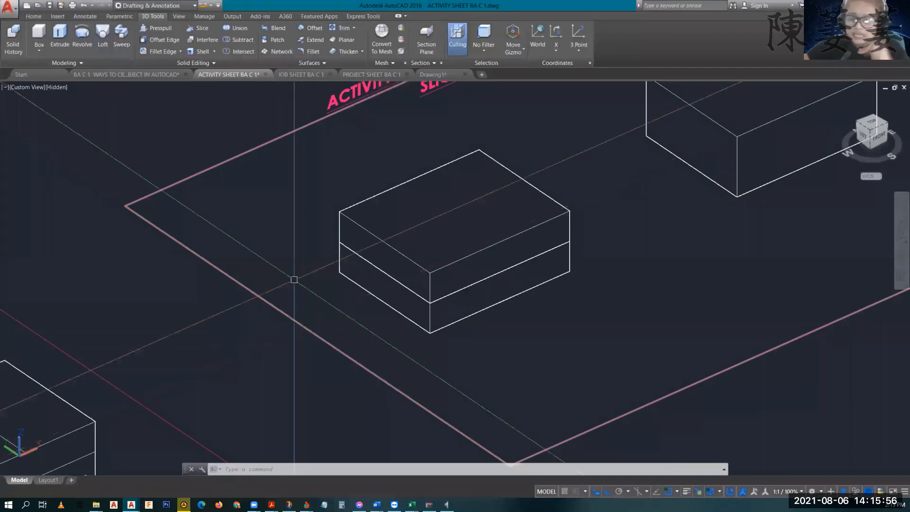
middle_click_drag(274, 316, 542, 216)
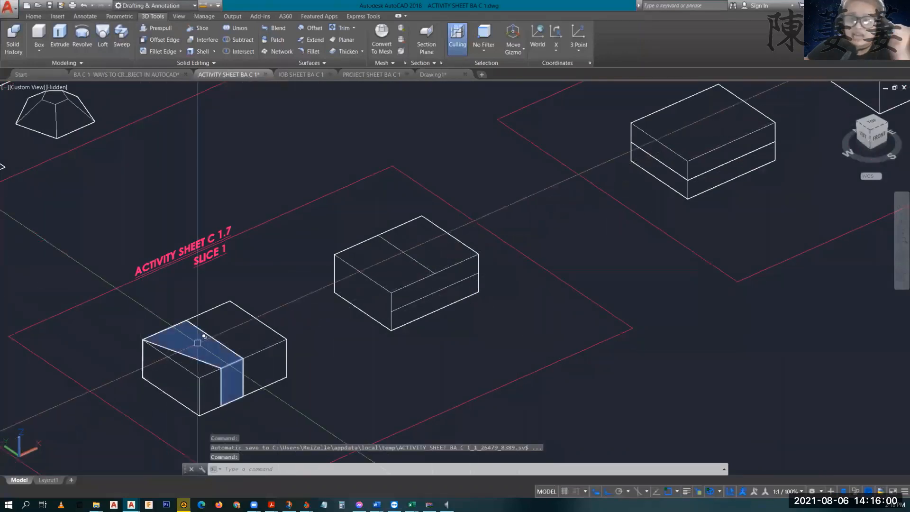
middle_click_drag(639, 245, 360, 403)
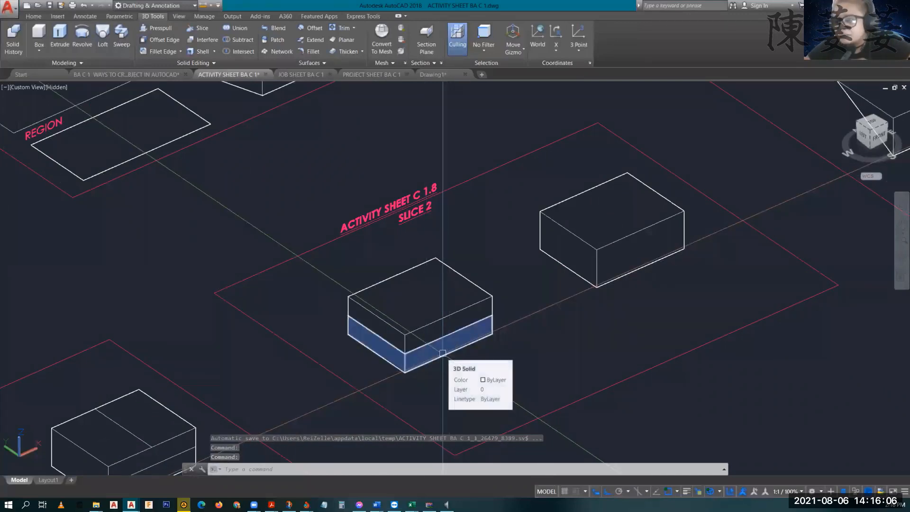
scroll(436, 354, "up", 5)
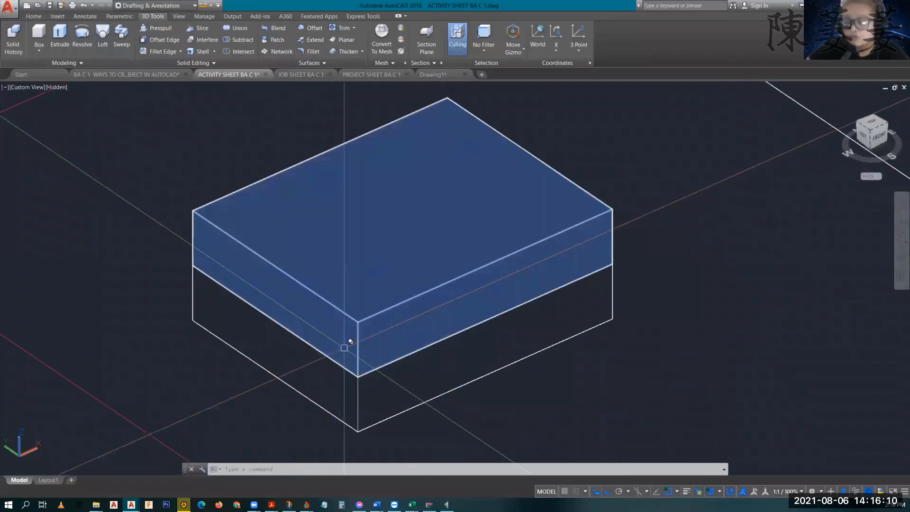
scroll(376, 340, "down", 5)
Step: Try to slice the second box of Activity Sheet C 1.8 using the two corners of its left face's top edge, keeping both sides
middle_click_drag(571, 318, 387, 346)
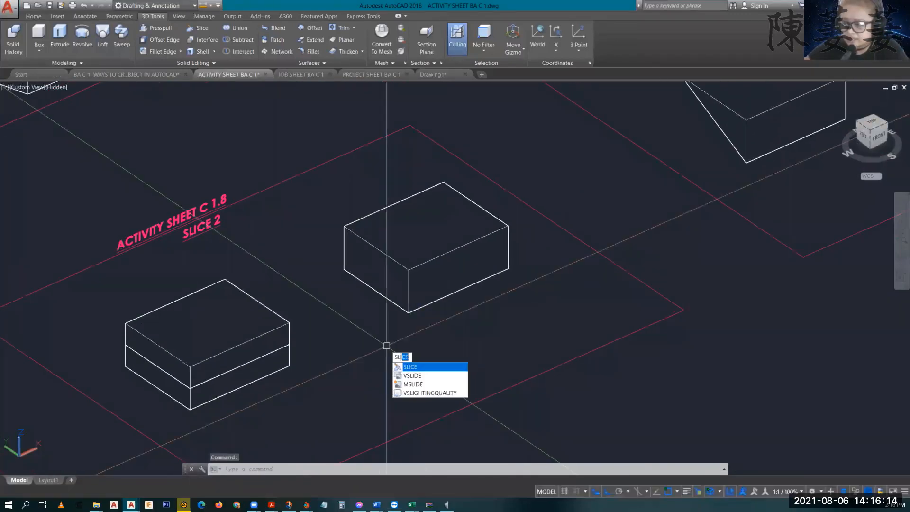
key("Return")
left_click(421, 271)
key("Return")
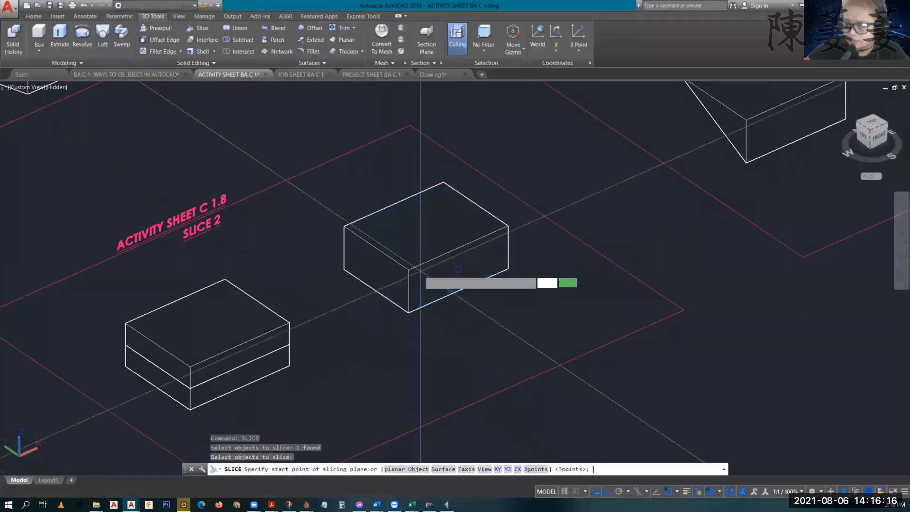
scroll(455, 318, "down", 3)
middle_click_drag(456, 337, 325, 326)
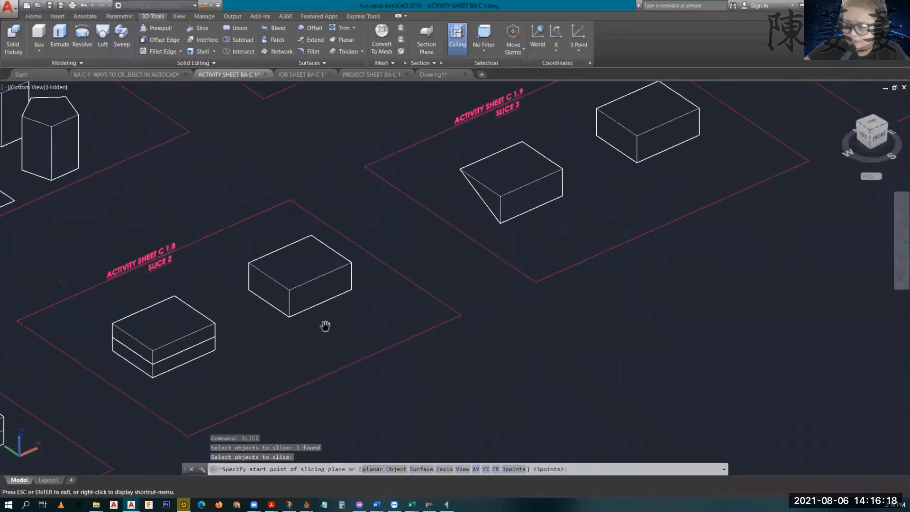
scroll(304, 296, "up", 4)
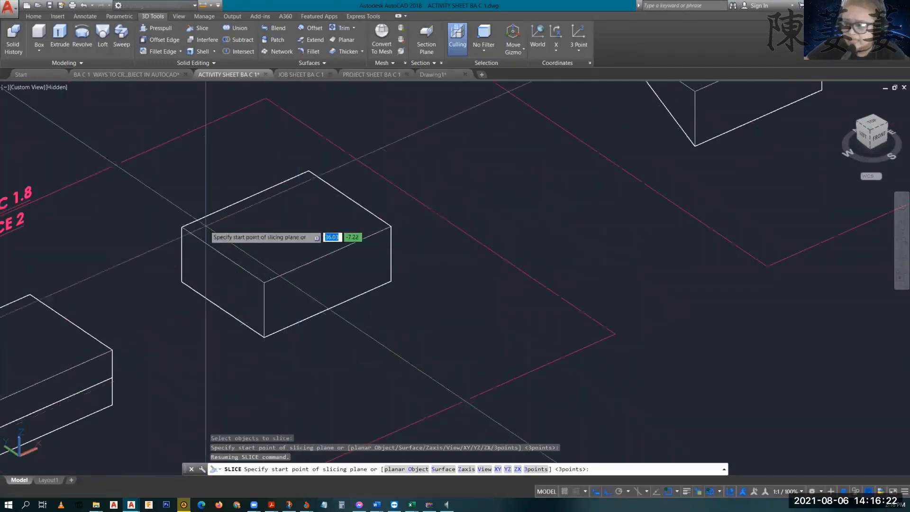
left_click(181, 227)
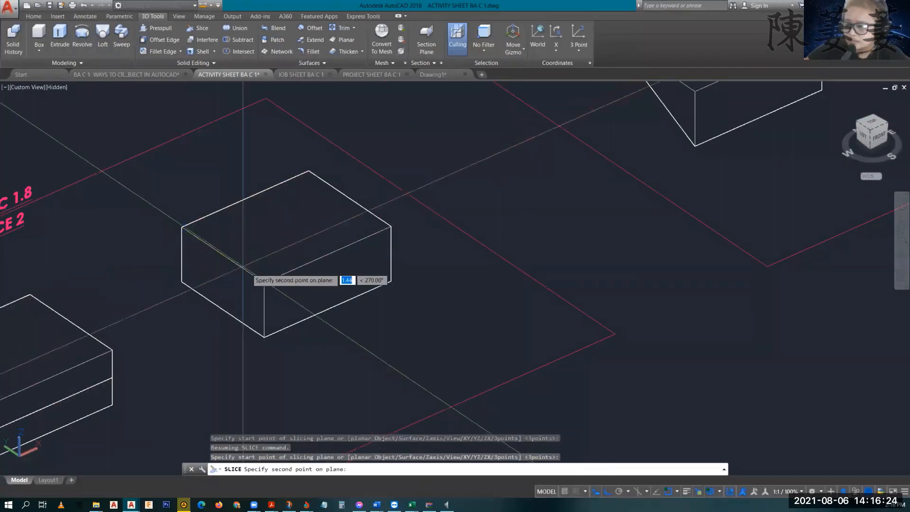
left_click(265, 282)
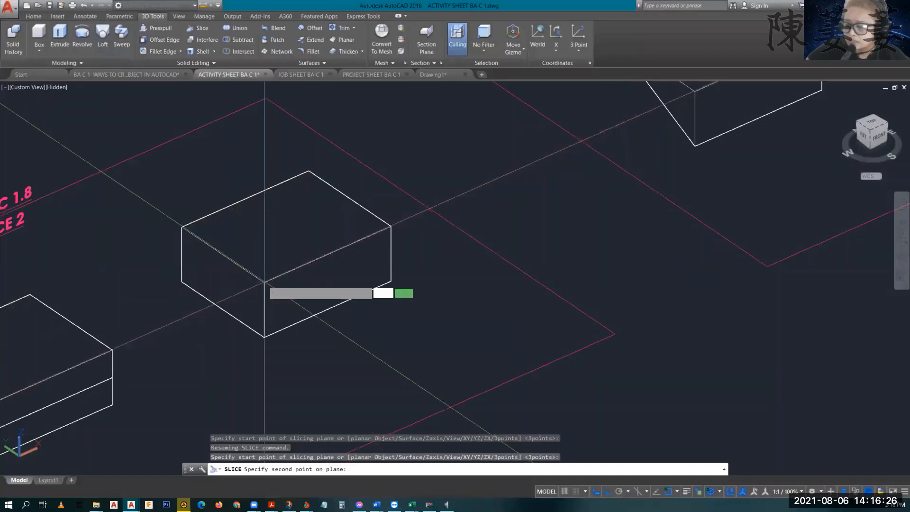
key("Return")
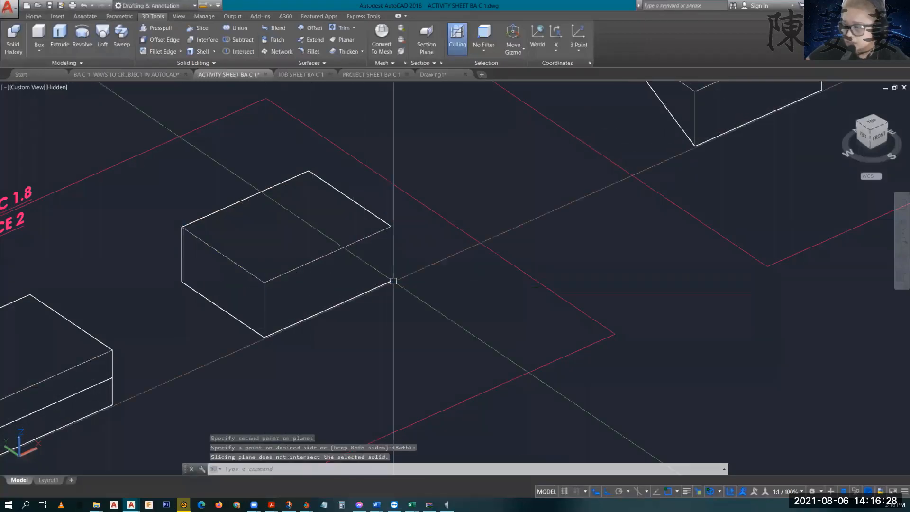
key("Return")
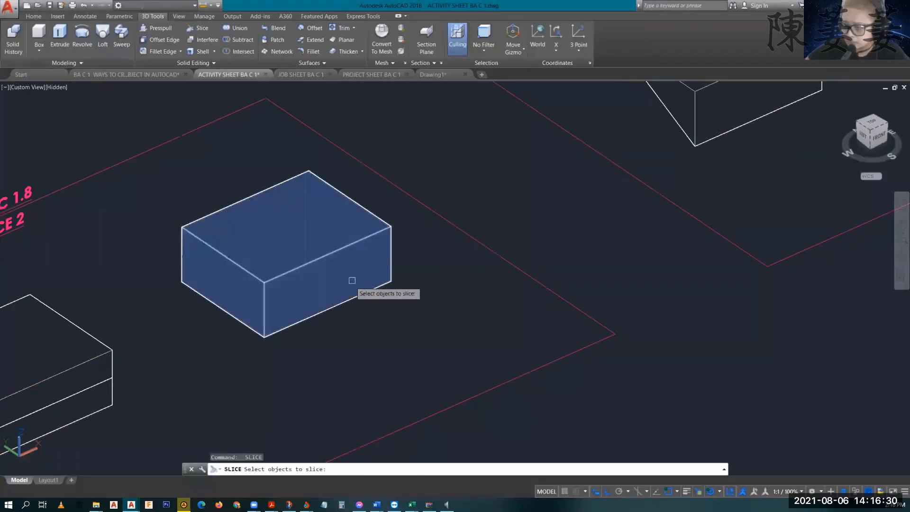
left_click(322, 253)
key("Return")
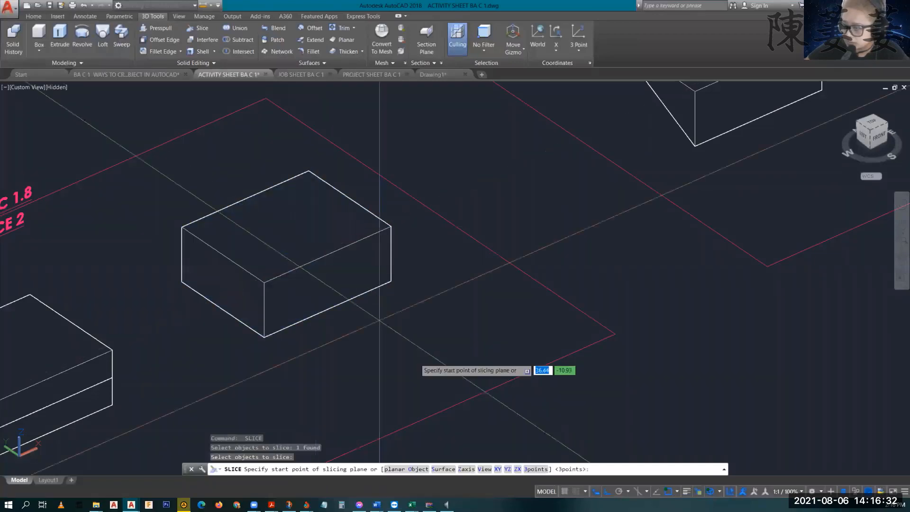
key("Escape")
Step: Slice the second box of Activity Sheet C 1.8 by 3points through its left face's two top corners and the front-right bottom corner, keeping both sides
type("sl")
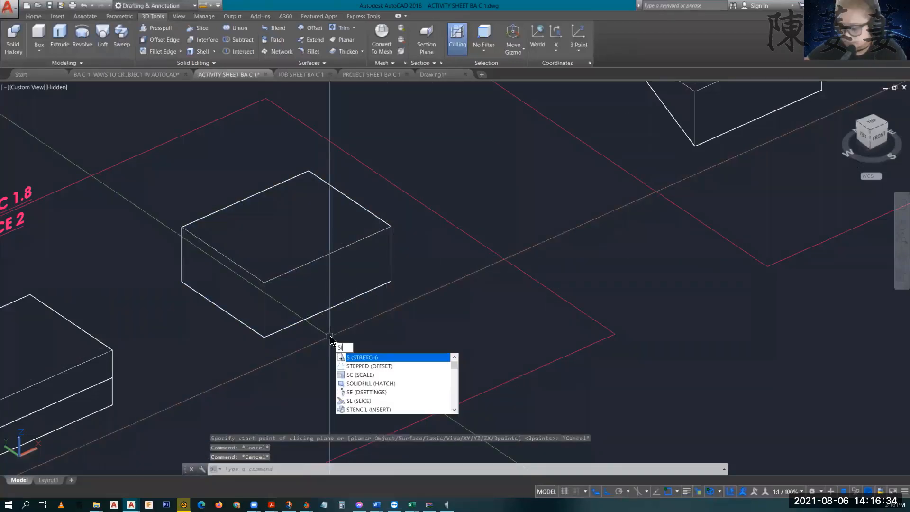
key("Return")
left_click(317, 264)
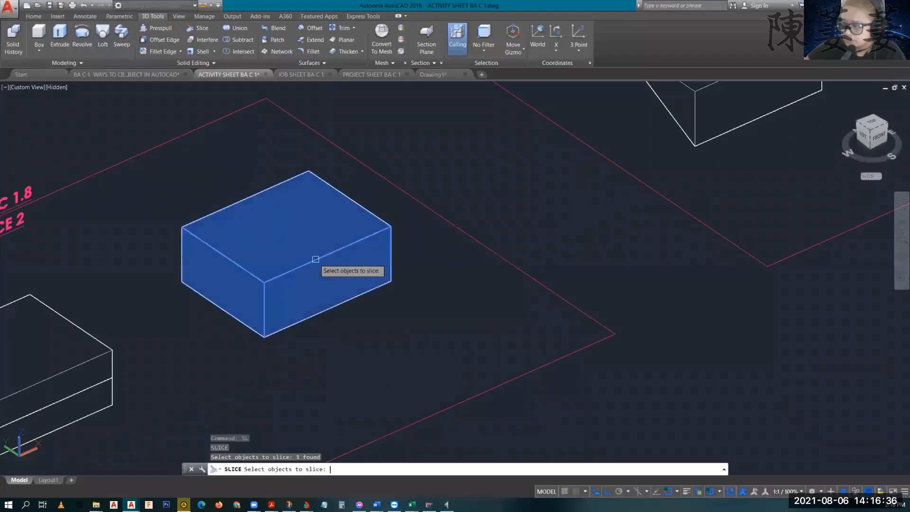
key("Return")
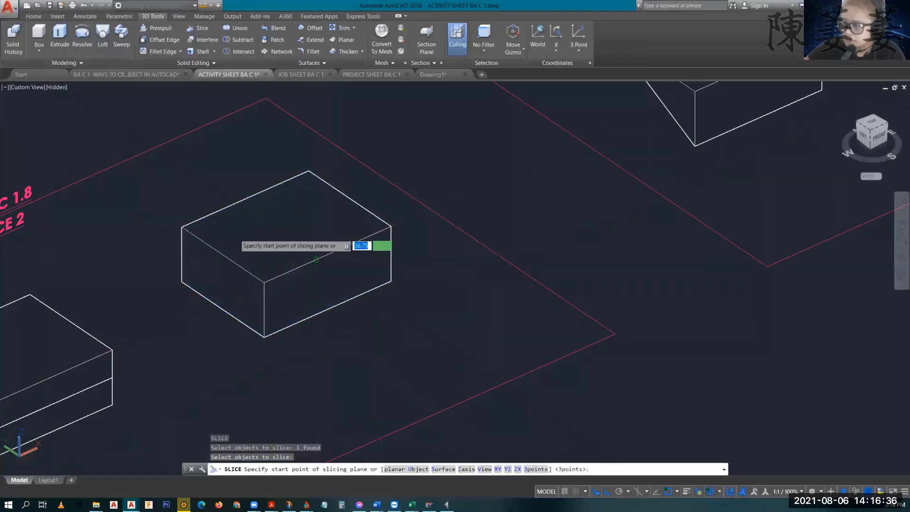
left_click(536, 469)
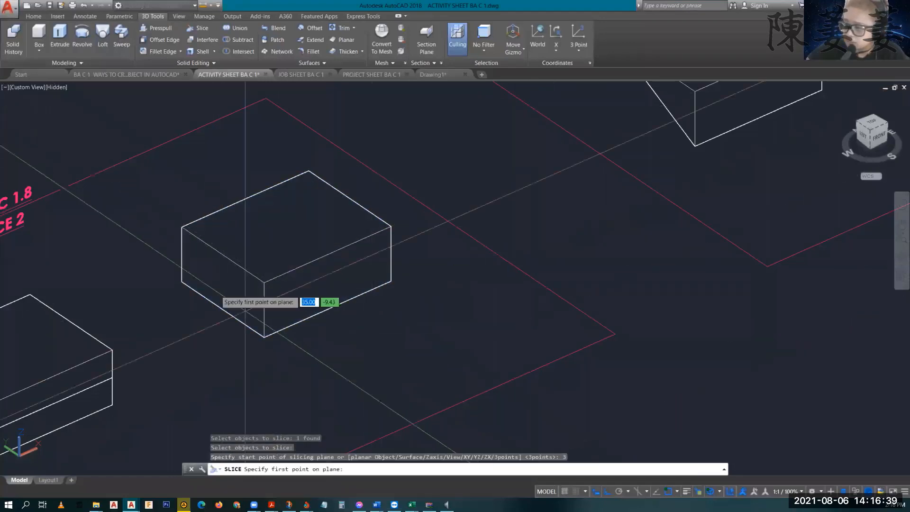
left_click(183, 227)
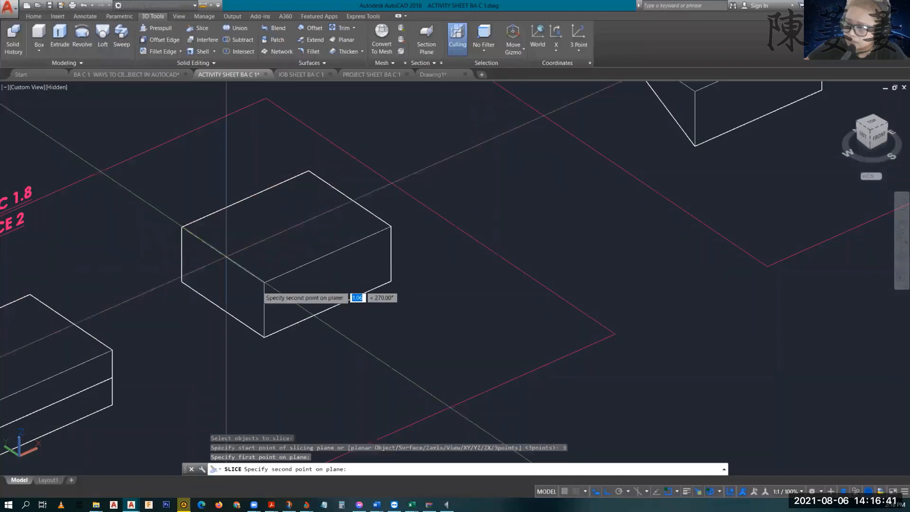
left_click(264, 283)
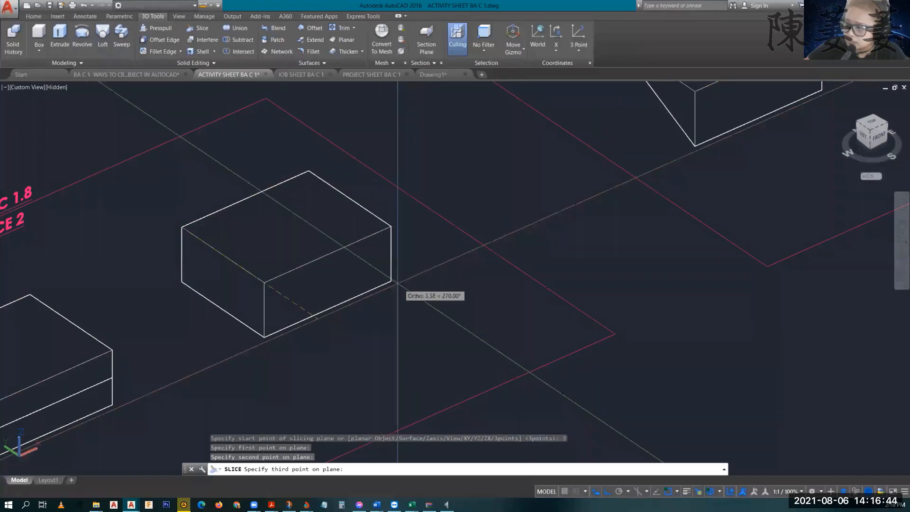
left_click(390, 281)
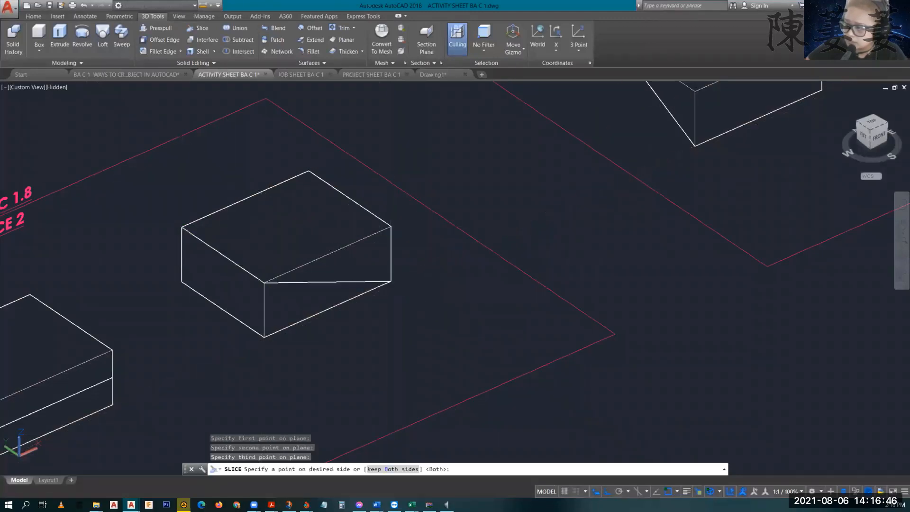
key("Return")
Step: Move the upper piece of the sliced box straight back, clear of the lower wedge
left_click(368, 265)
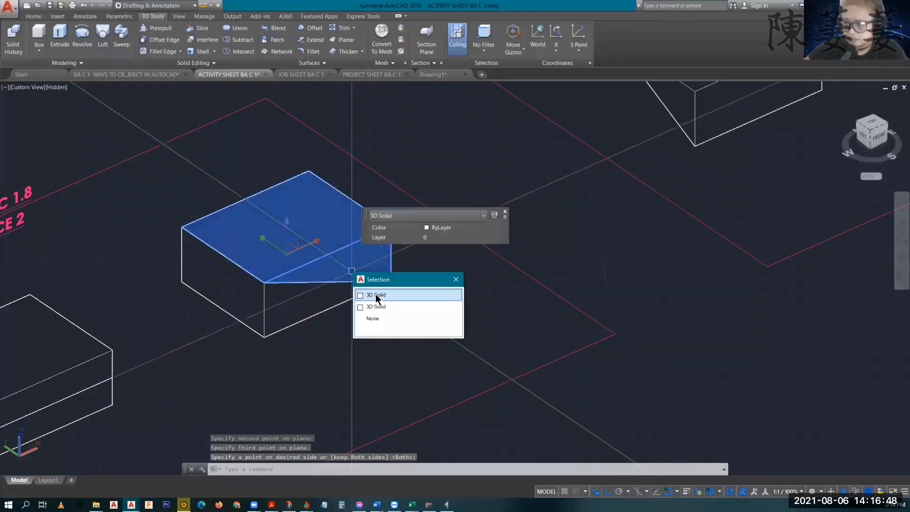
left_click(375, 293)
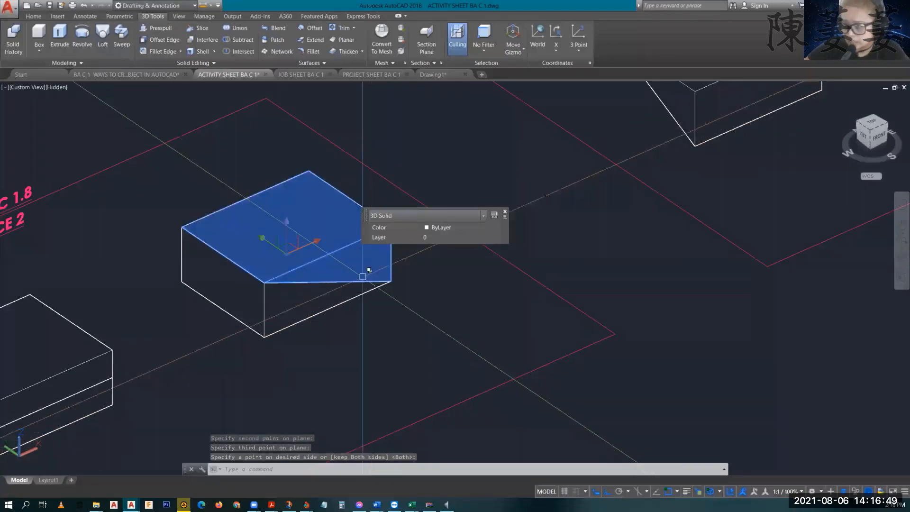
left_click(337, 264)
type("M")
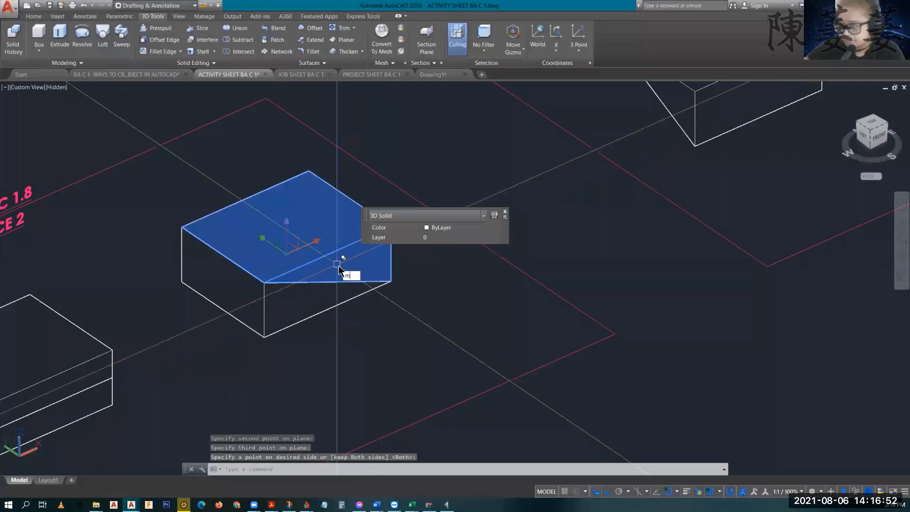
key("Return")
left_click(337, 264)
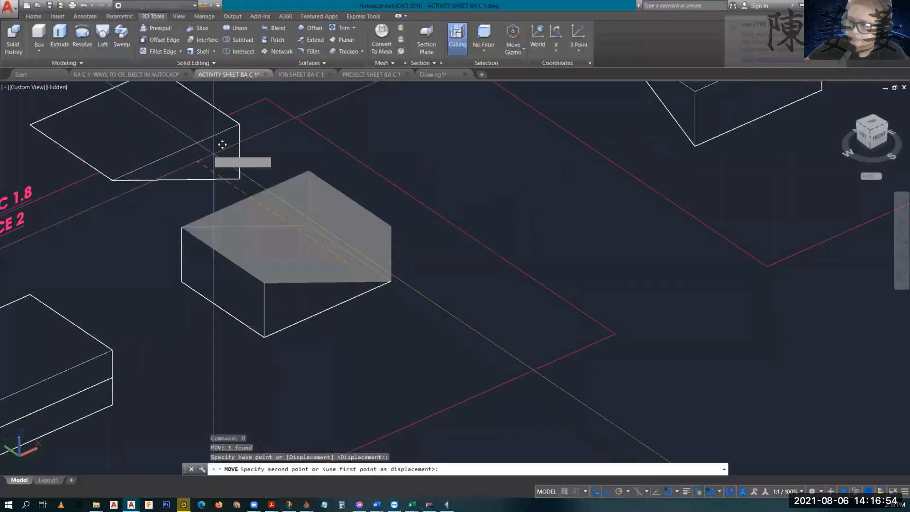
left_click(205, 148)
key("Escape")
Step: Try to slice the lower wedge with a plane defined by its sloping back edge's midpoint and the back-left bottom corner
mouse_move(412, 297)
middle_mouse_down("shift")
mouse_move(325, 272)
mouse_move(325, 261)
mouse_move(426, 283)
mouse_move(350, 311)
mouse_move(335, 329)
mouse_move(423, 304)
mouse_move(422, 317)
mouse_move(412, 315)
middle_mouse_up("shift")
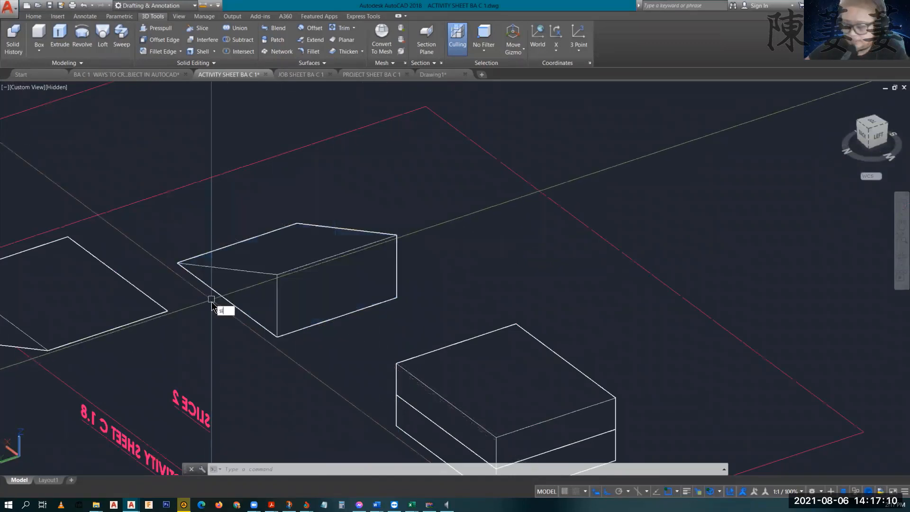
key("Return")
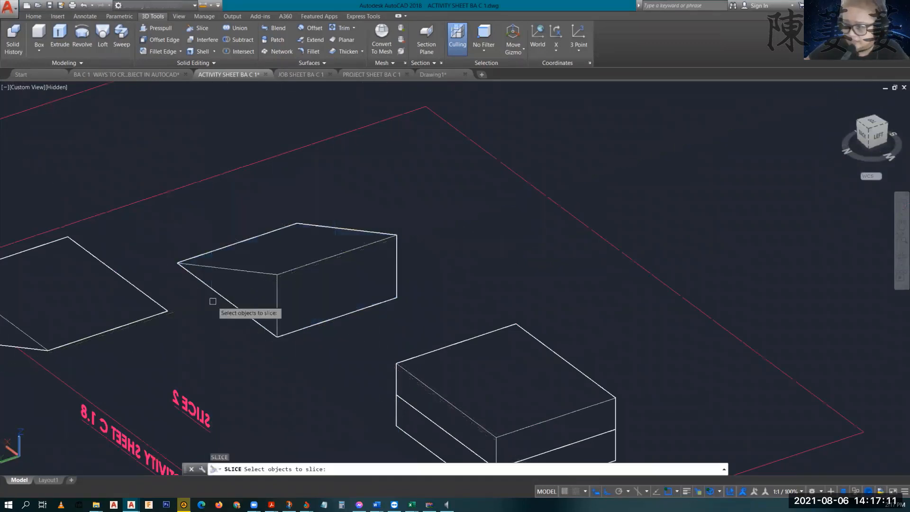
left_click(238, 269)
key("Return")
left_click(237, 268)
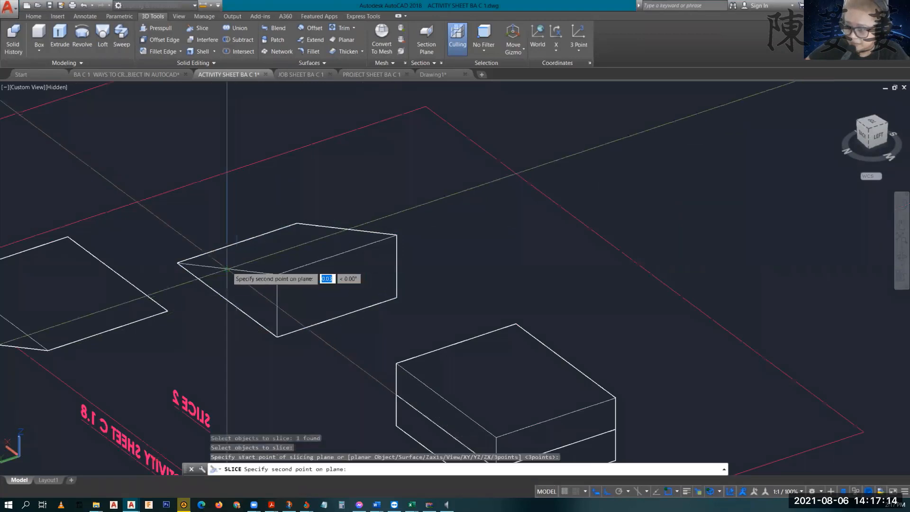
left_click(275, 336)
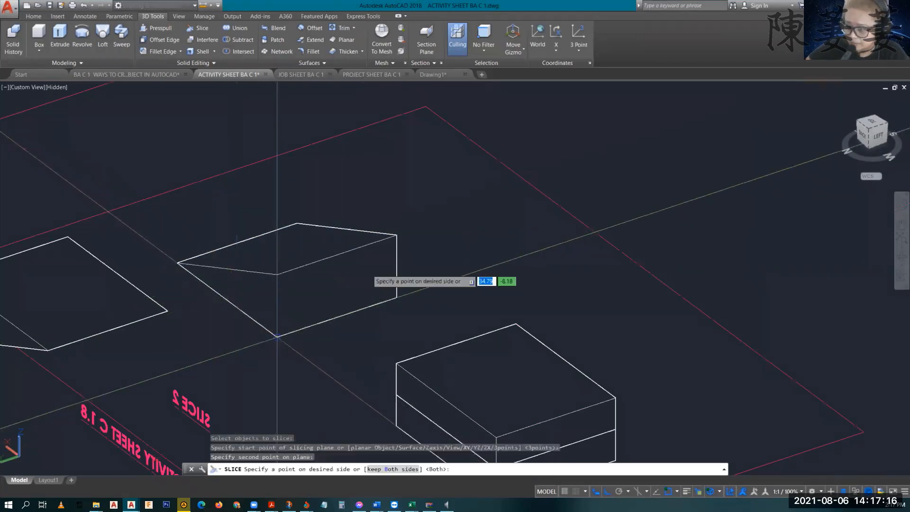
left_click(337, 255)
key("Return")
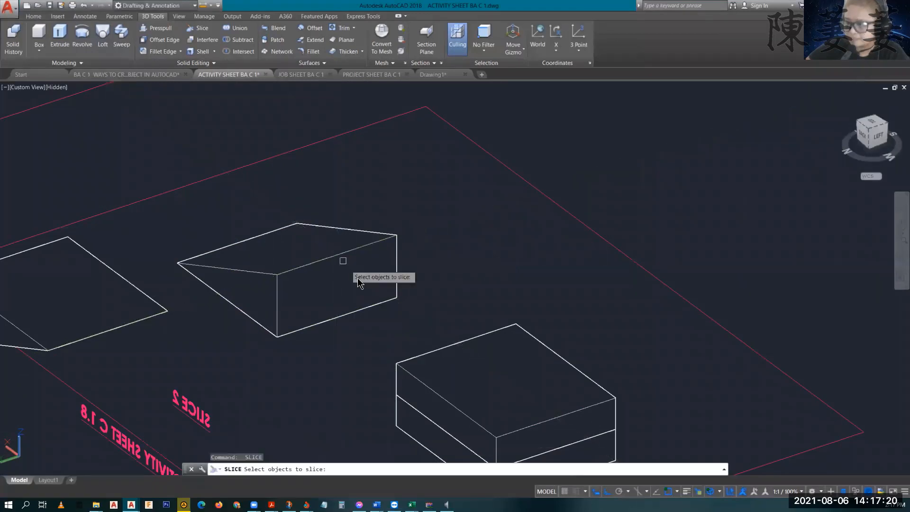
left_click(312, 261)
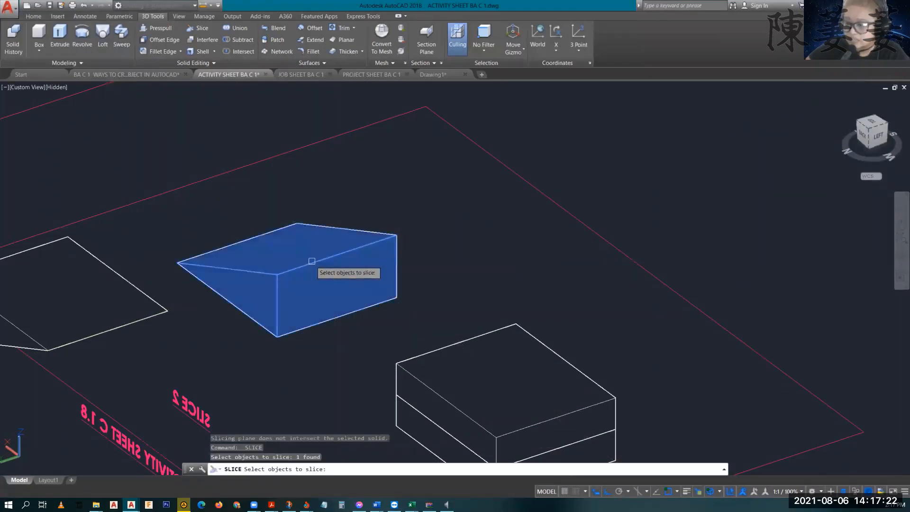
key("Escape")
key("Escape")
Step: Slice the wedge by 3points through the sloping back edge's midpoint, the back-left bottom corner and the left top edge's midpoint, keeping both sides
left_click(313, 261)
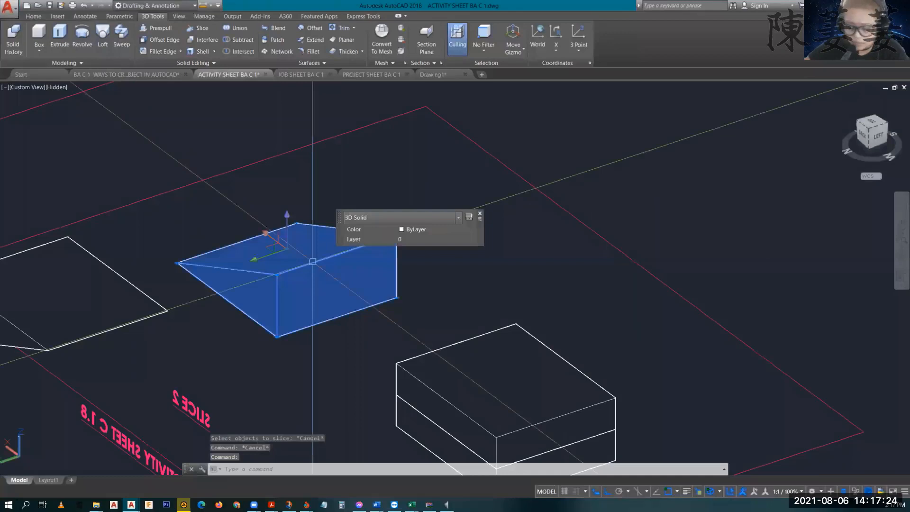
type("sl")
key("Return")
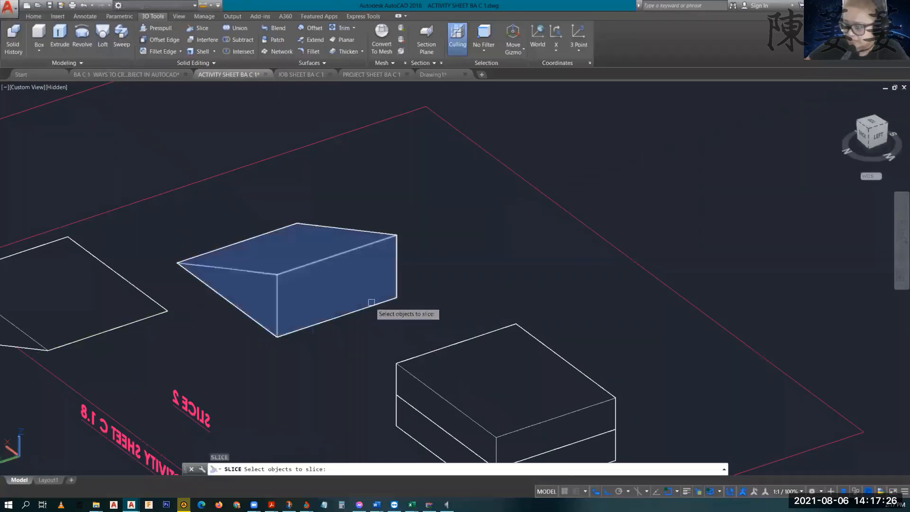
left_click(329, 248)
key("Return")
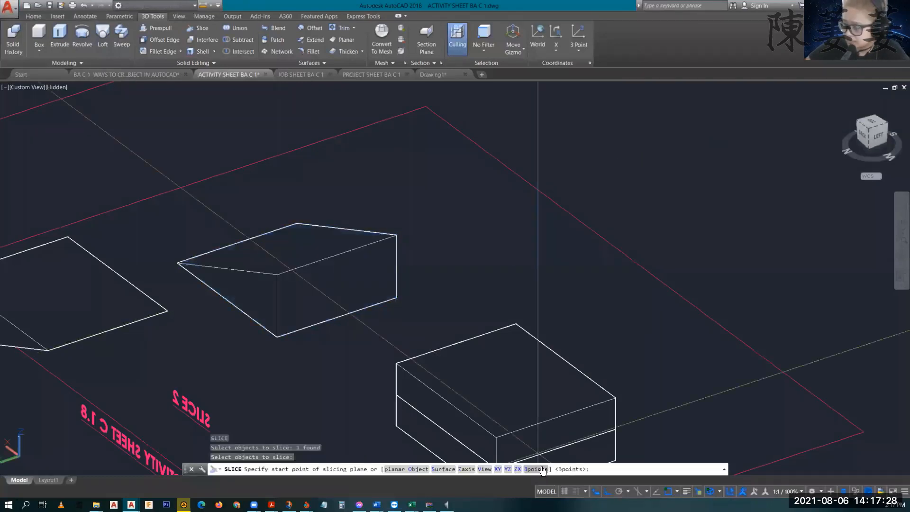
type("3")
key("Return")
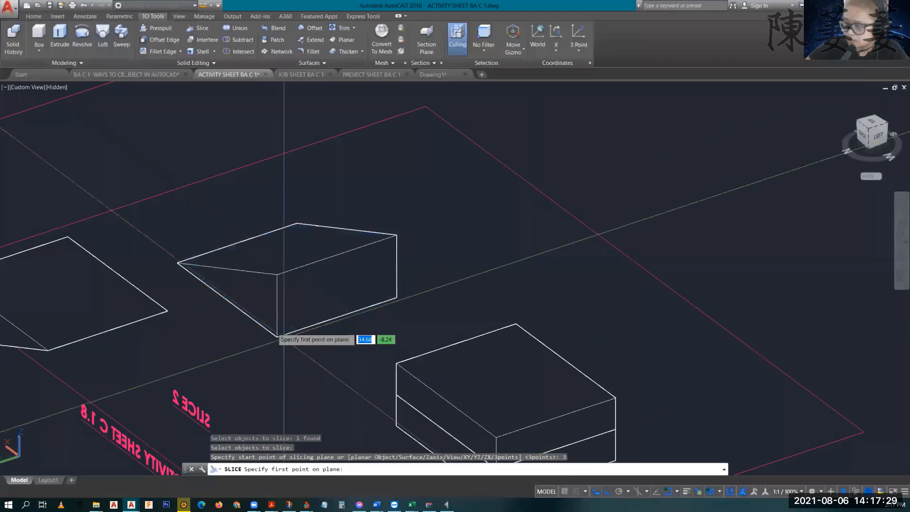
left_click(229, 268)
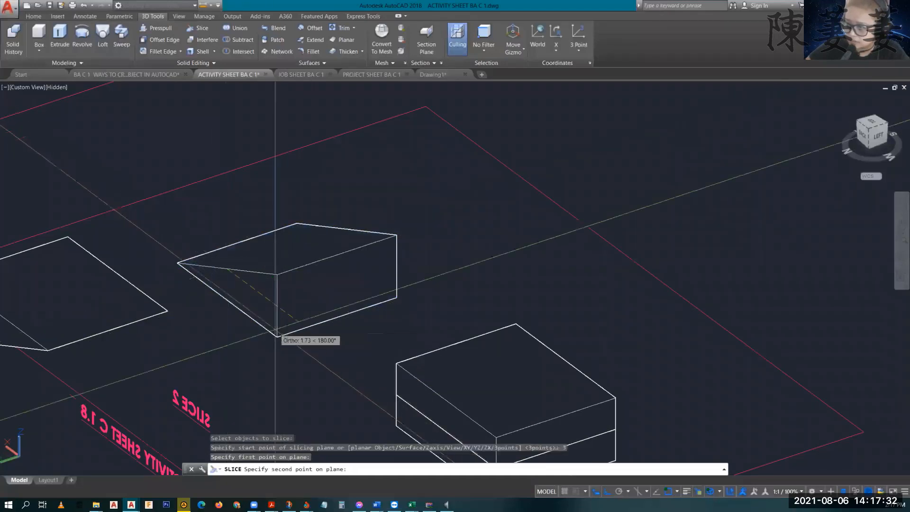
left_click(277, 336)
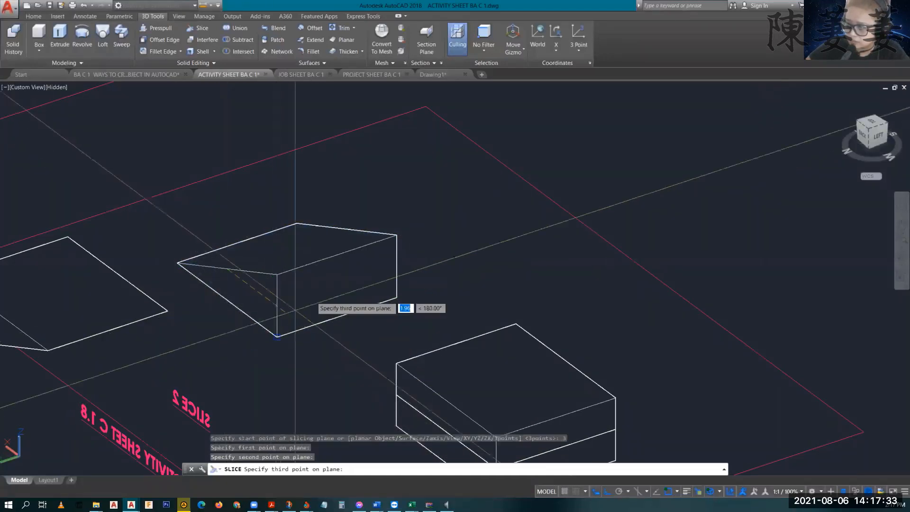
left_click(336, 256)
Step: Move the small corner piece cut from the wedge to the left, clear of the remaining solid
middle_click_drag(412, 279, 234, 317, "shift")
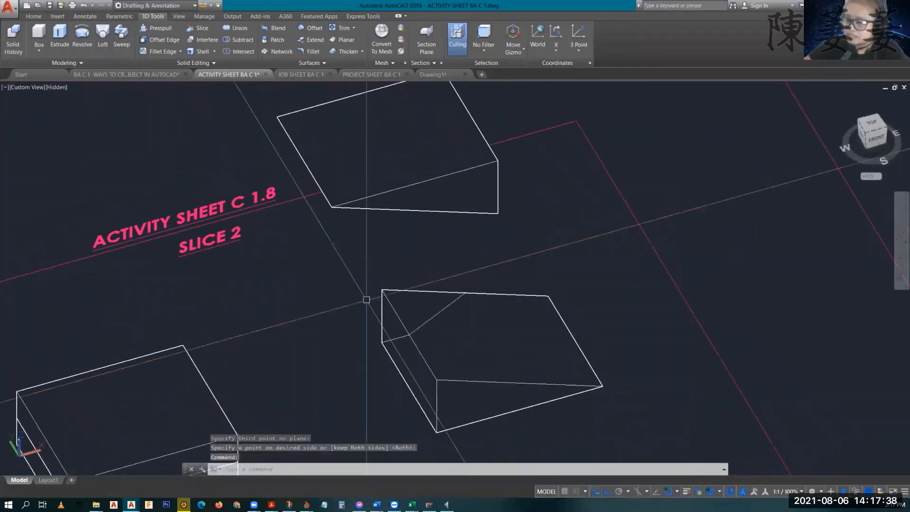
left_click(394, 300)
type("m")
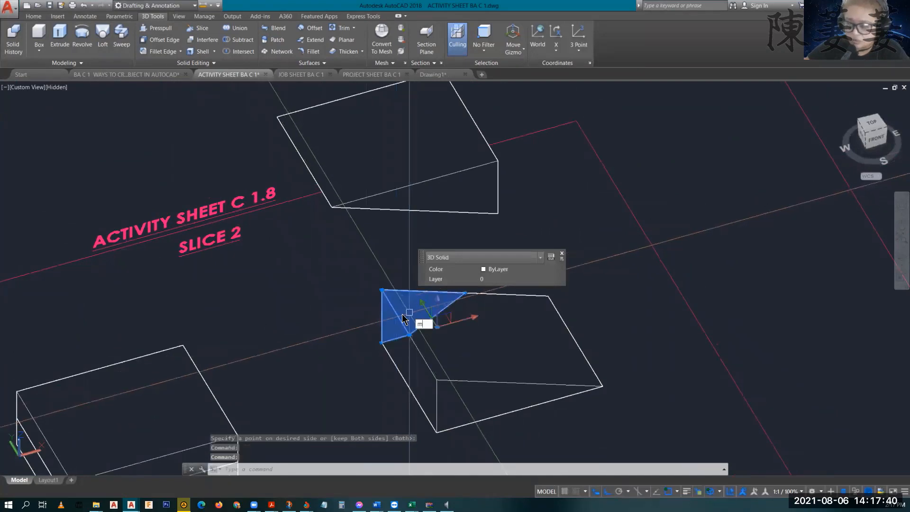
key("Return")
left_click(408, 303)
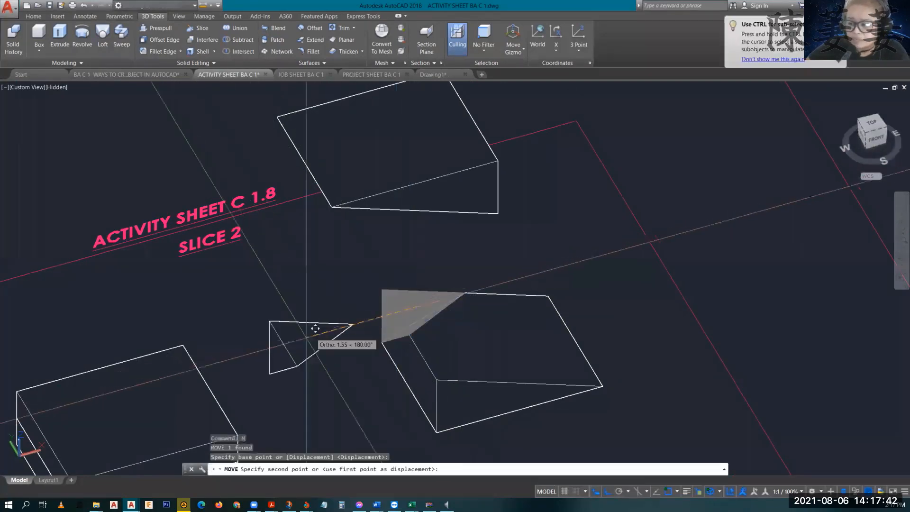
left_click(290, 337)
key("Escape")
left_click(313, 334)
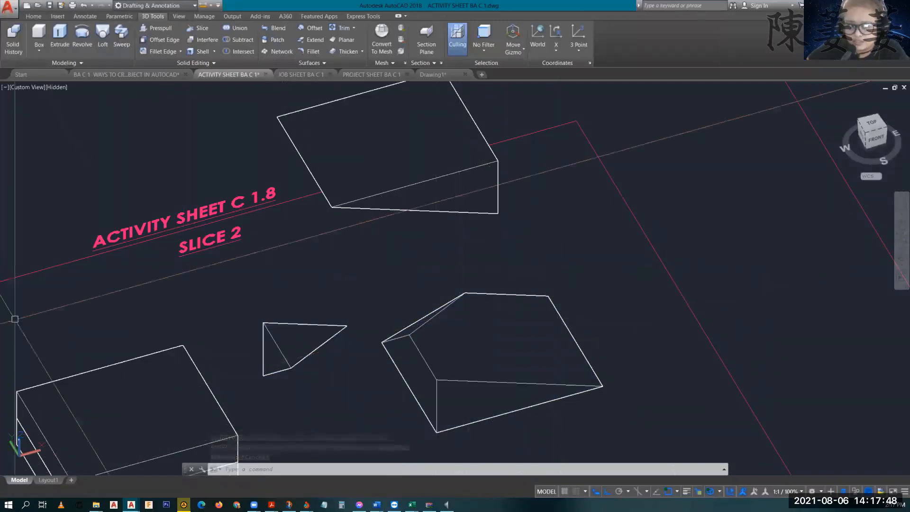
scroll(454, 262, "down", 4)
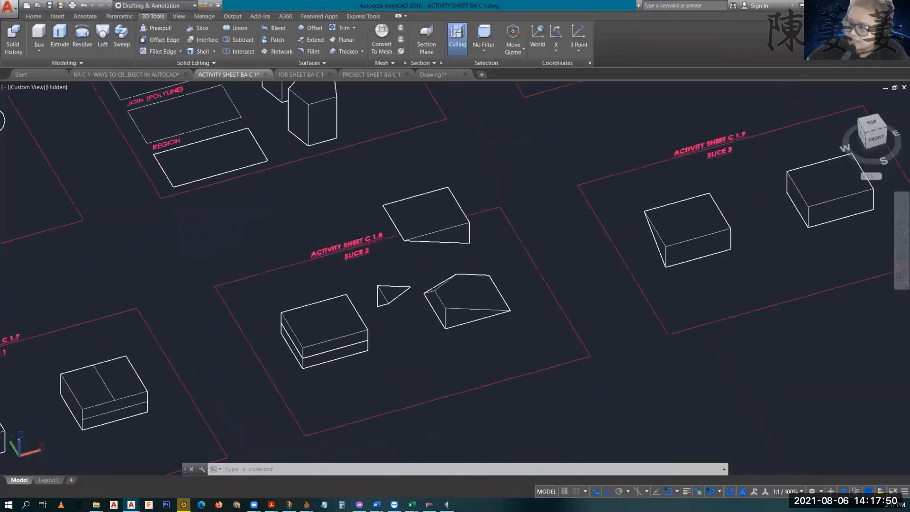
middle_click_drag(734, 260, 454, 328)
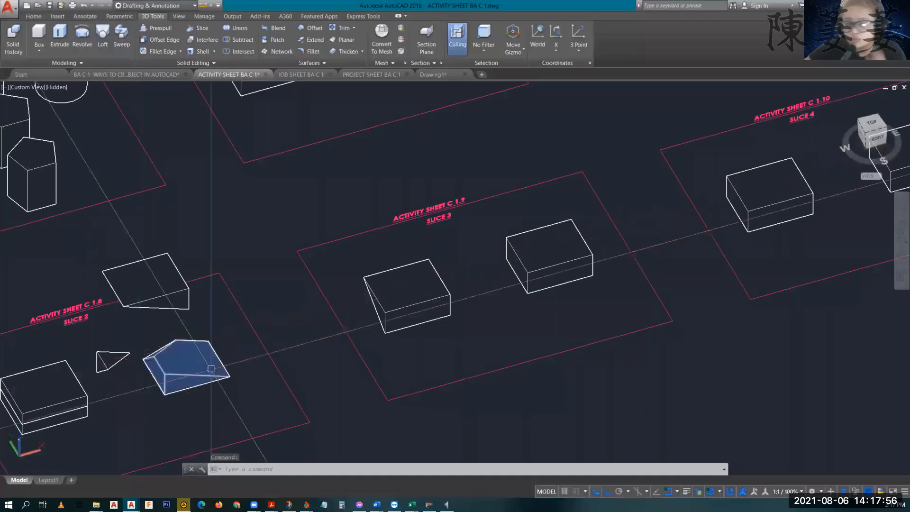
mouse_move(213, 366)
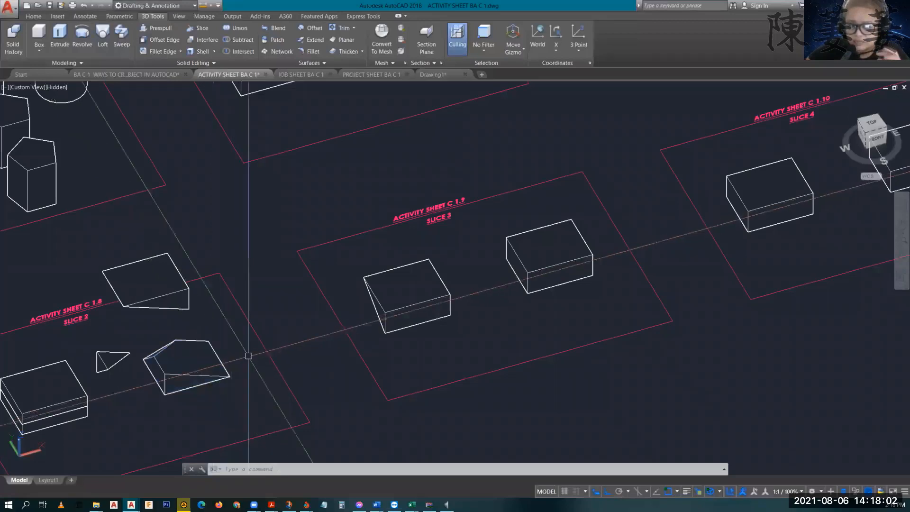
scroll(452, 335, "up", 4)
scroll(428, 311, "down", 2)
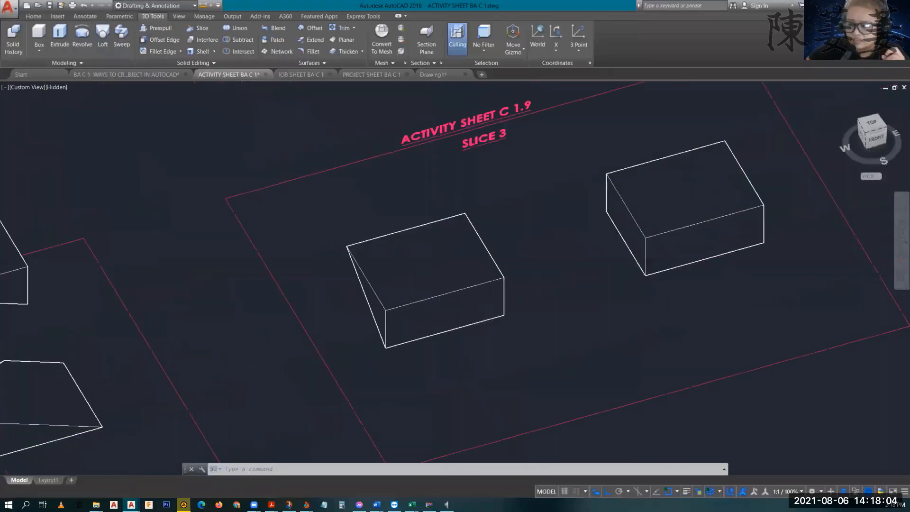
middle_click_drag(638, 322, 488, 338)
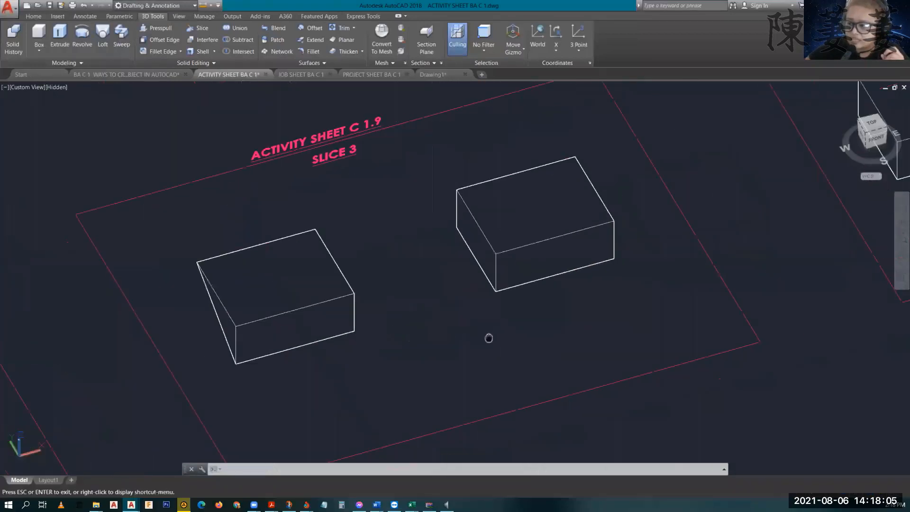
left_click(289, 311)
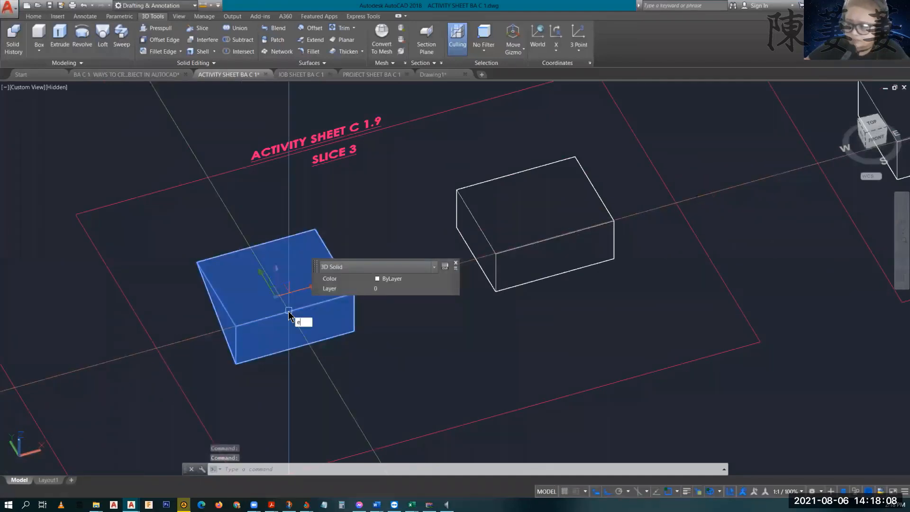
key("Escape")
key("Escape")
Step: Copy the intact Slice 3 box onto the previously cut solid on its left, matching their front-left bottom corners
left_click(500, 259)
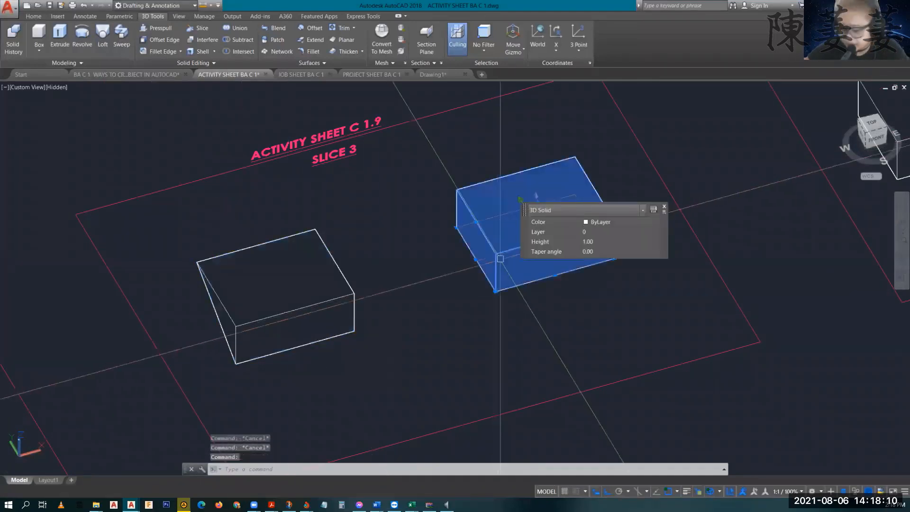
type("co")
key("Return")
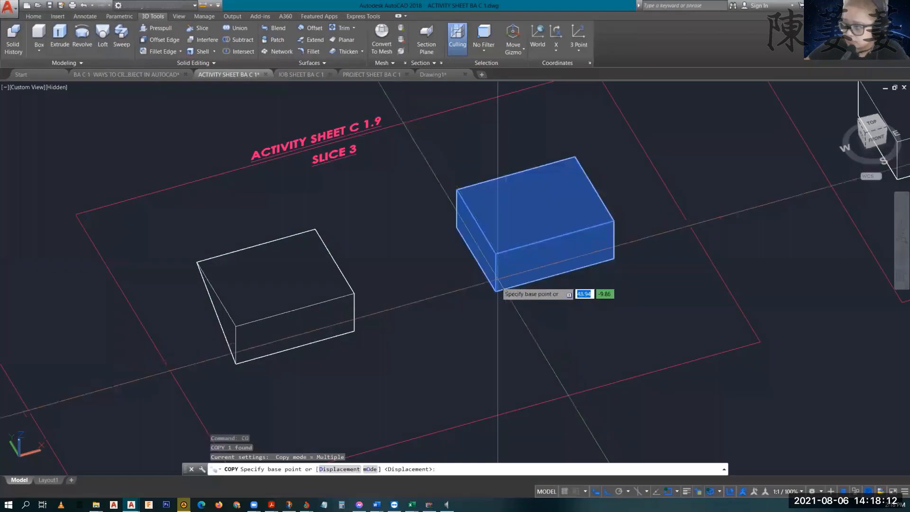
left_click(494, 290)
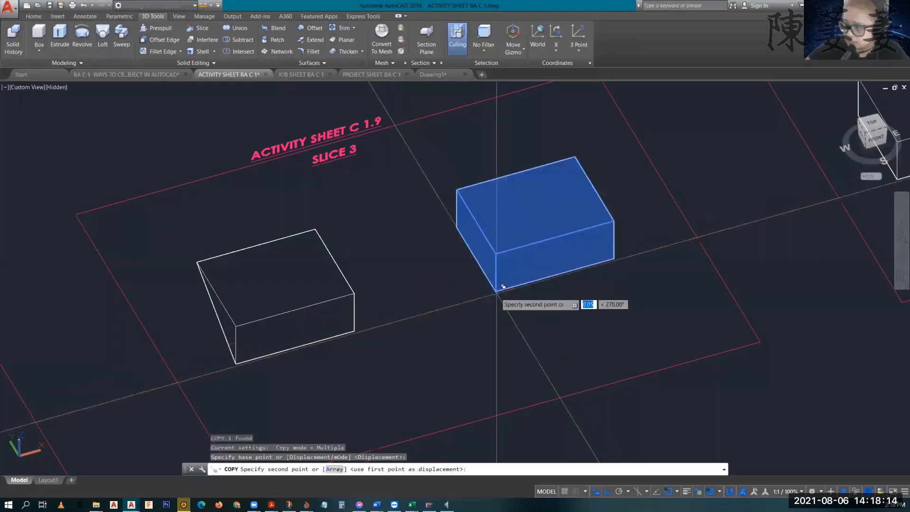
left_click(241, 360)
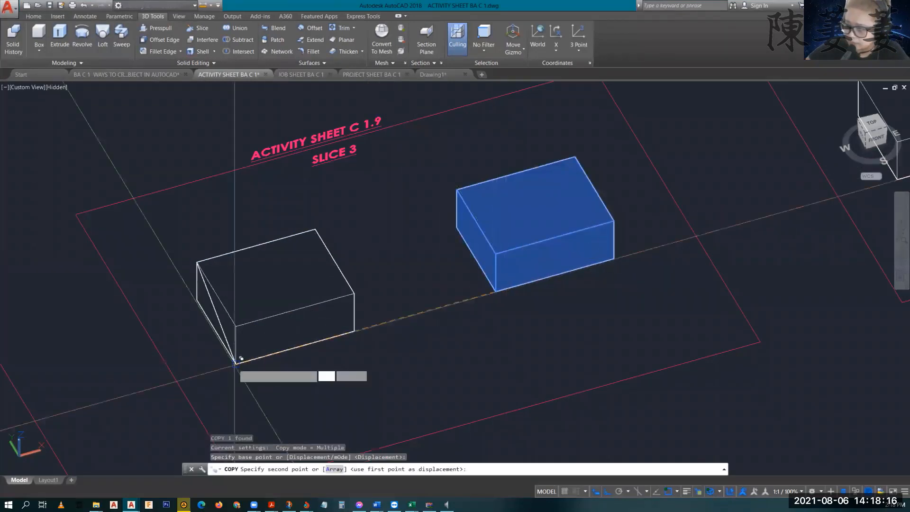
key("Escape")
Step: Erase the previously cut solid that overlaps the copied box on Activity Sheet C 1.9
left_click(232, 286)
left_click(269, 318)
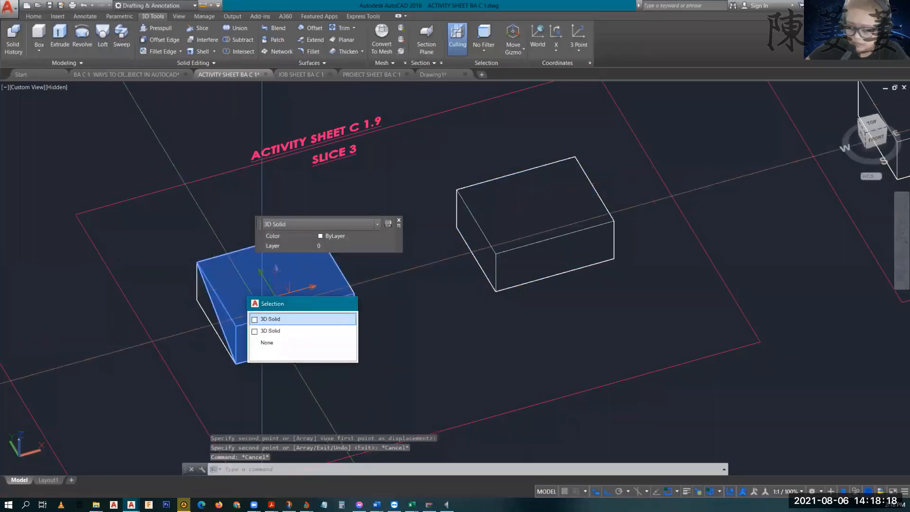
type("e")
key("Return")
middle_click_drag(389, 318, 391, 283, "shift")
scroll(356, 370, "up", 4)
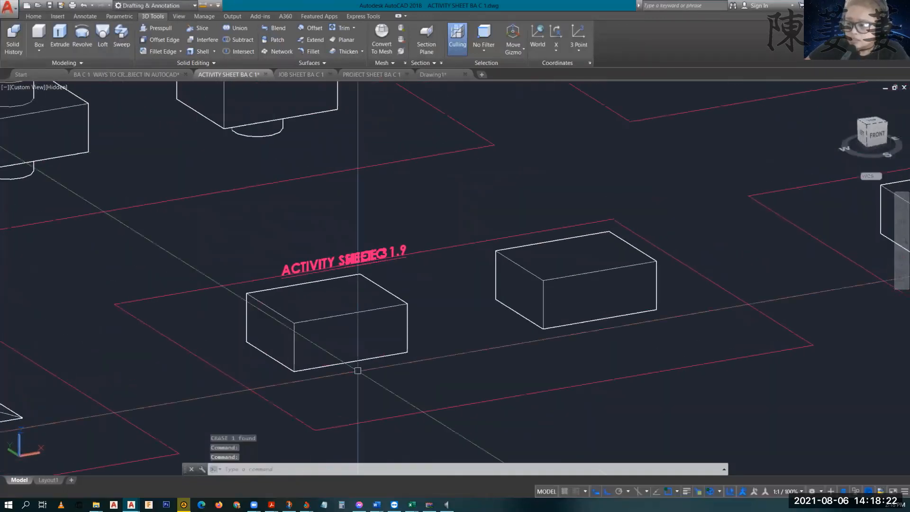
key("Escape")
key("Escape")
key("Escape")
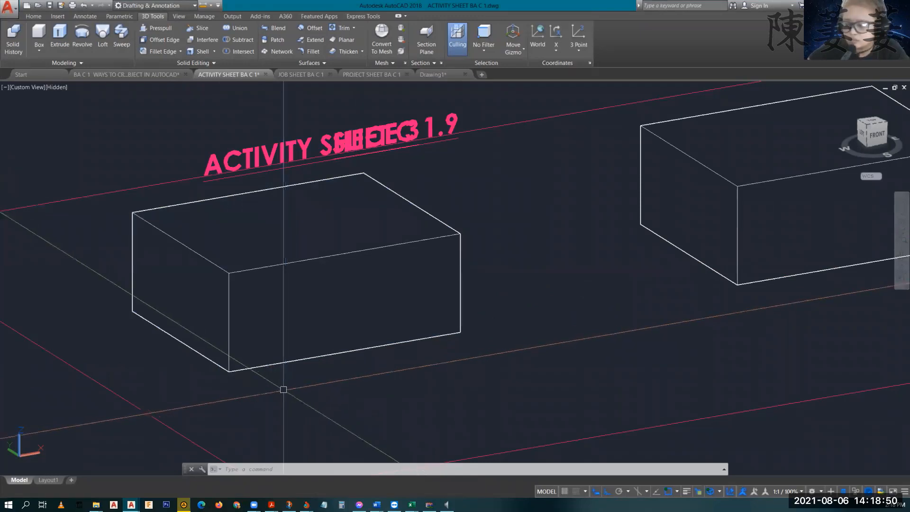
key("Escape")
key("Escape")
key("Escape")
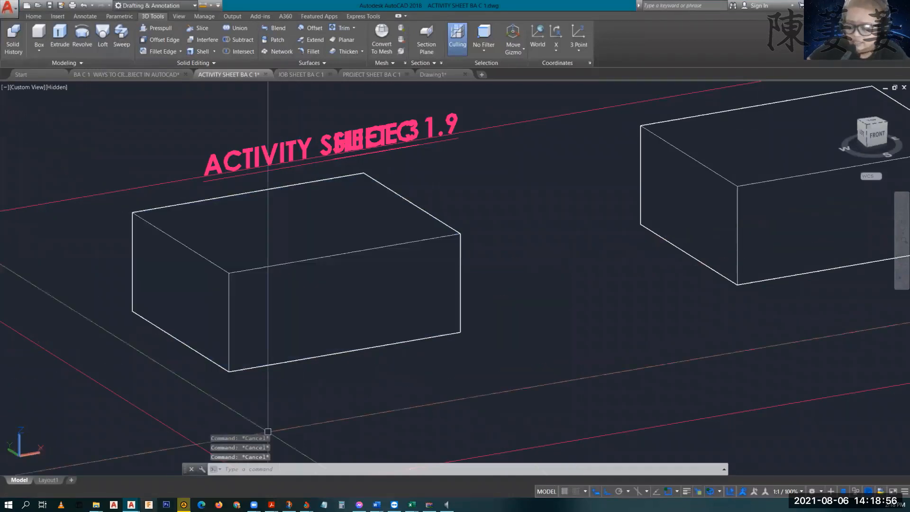
Step: Align the UCS to the front face of the left Slice 3 box, near its front-left bottom corner
type("l")
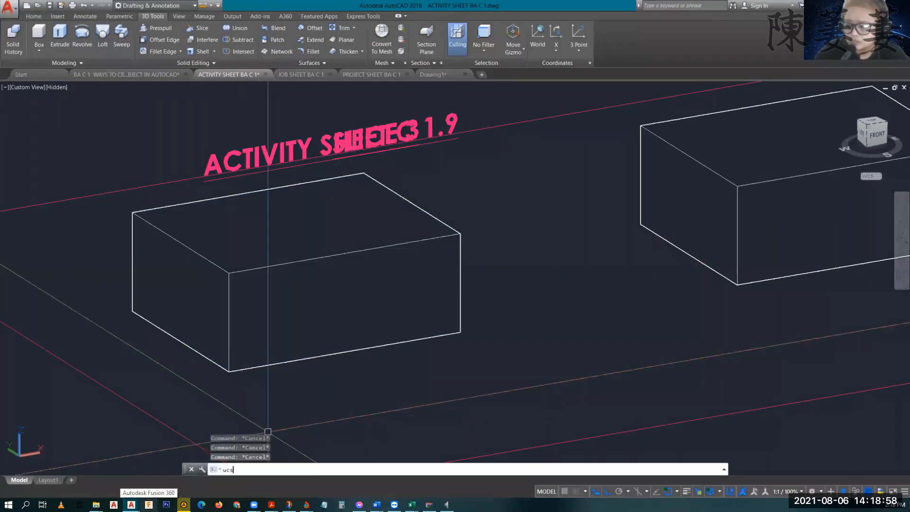
key("Return")
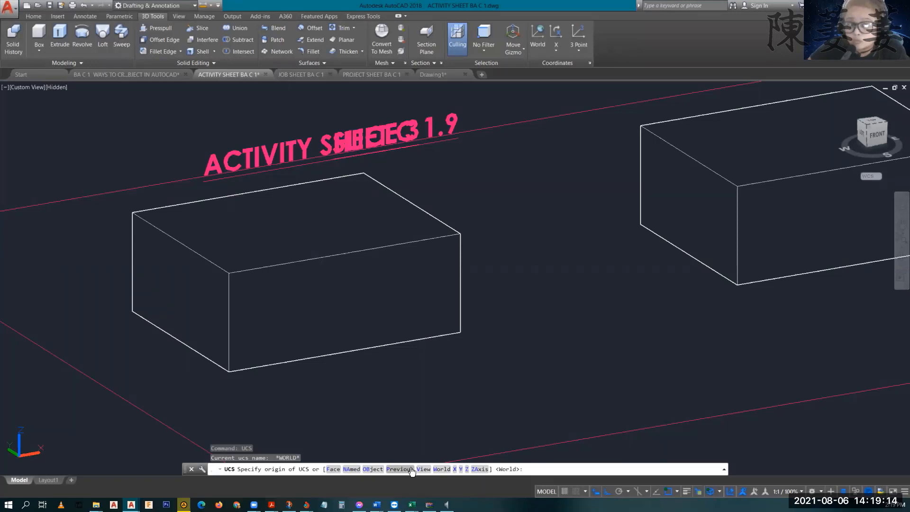
left_click(334, 469)
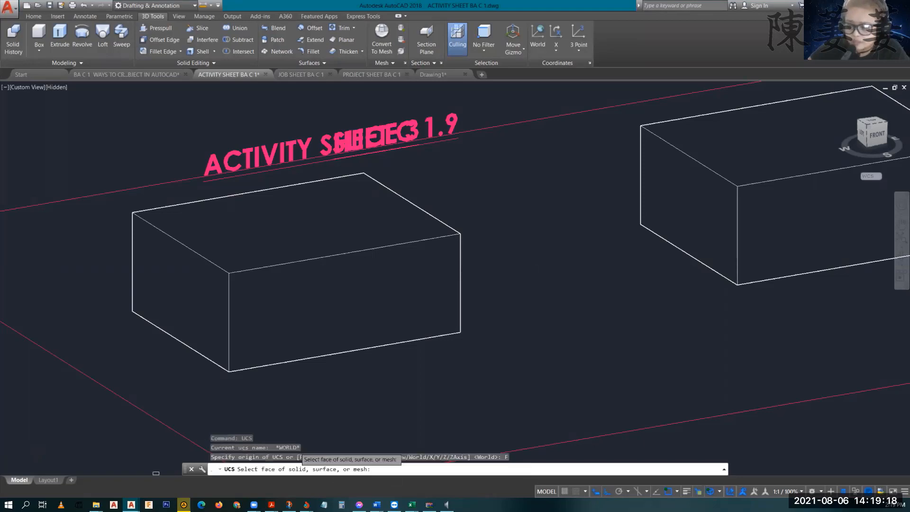
left_click(239, 365)
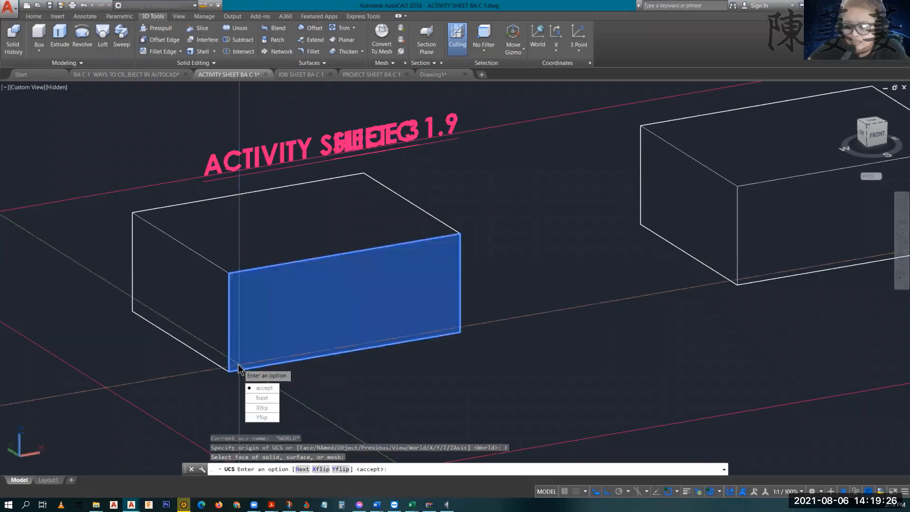
key("Return")
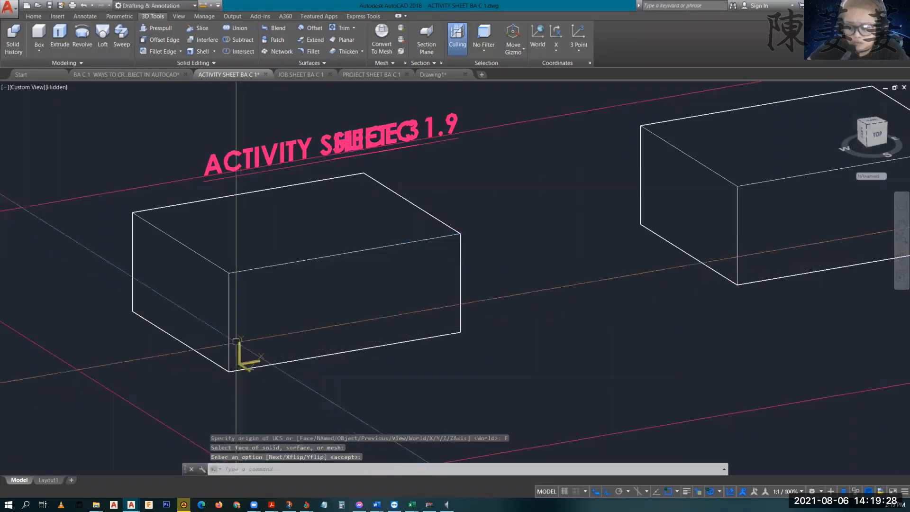
Step: Slice the box horizontally slightly above mid-height, from its front-left to its front-right vertical edge, keeping both sides
type("Sl")
key("Return")
left_click(238, 344)
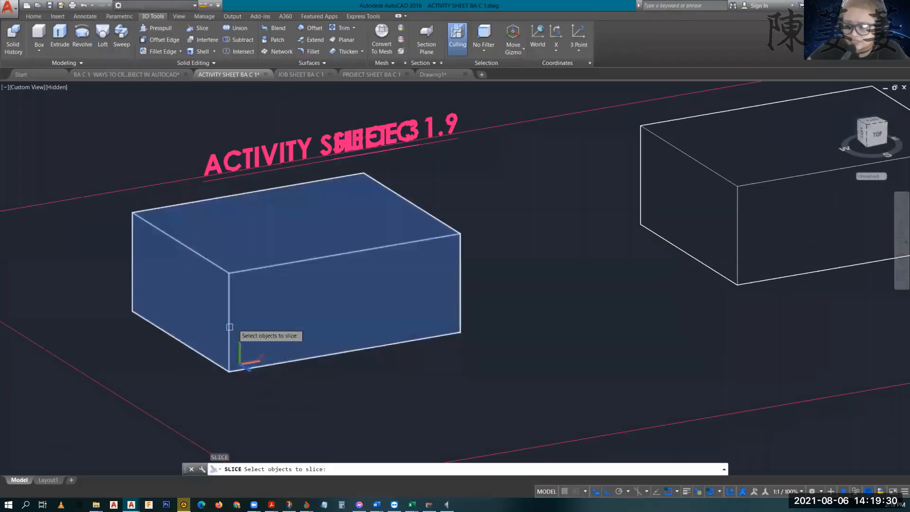
key("Return")
left_click(229, 316)
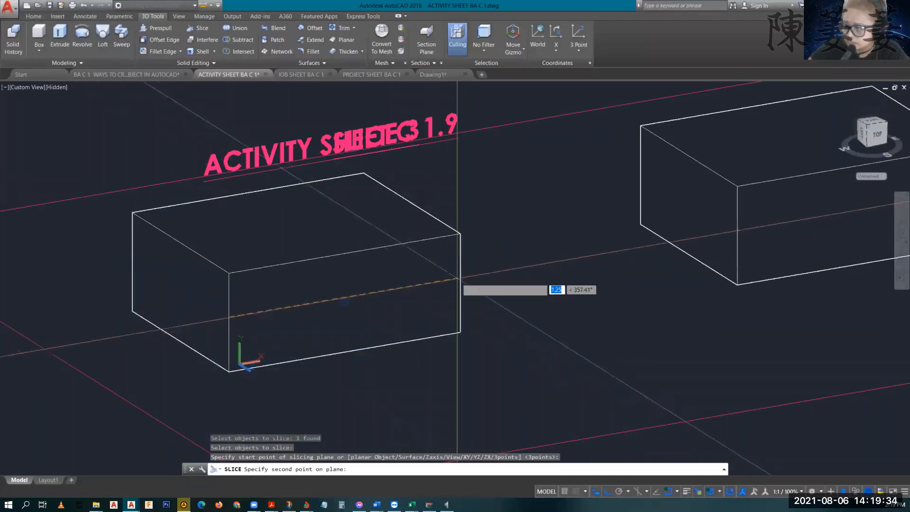
left_click(457, 278)
key("Return")
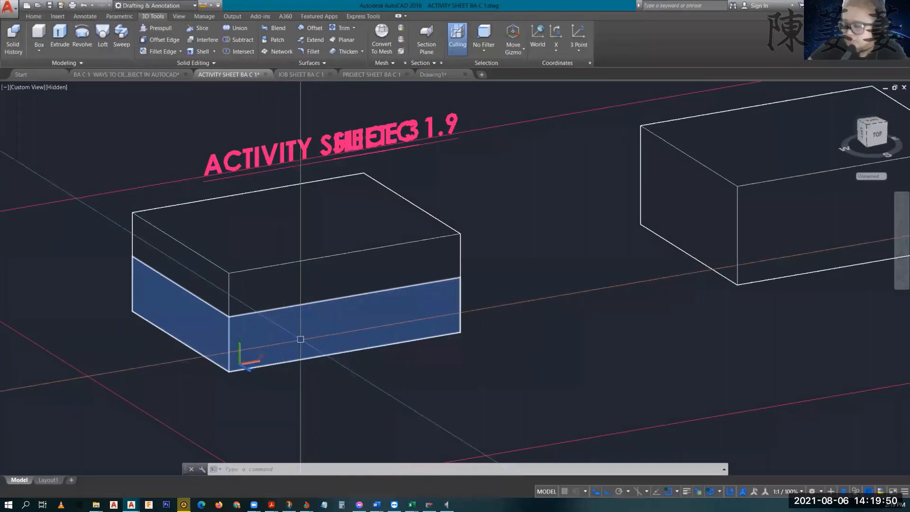
key("Escape")
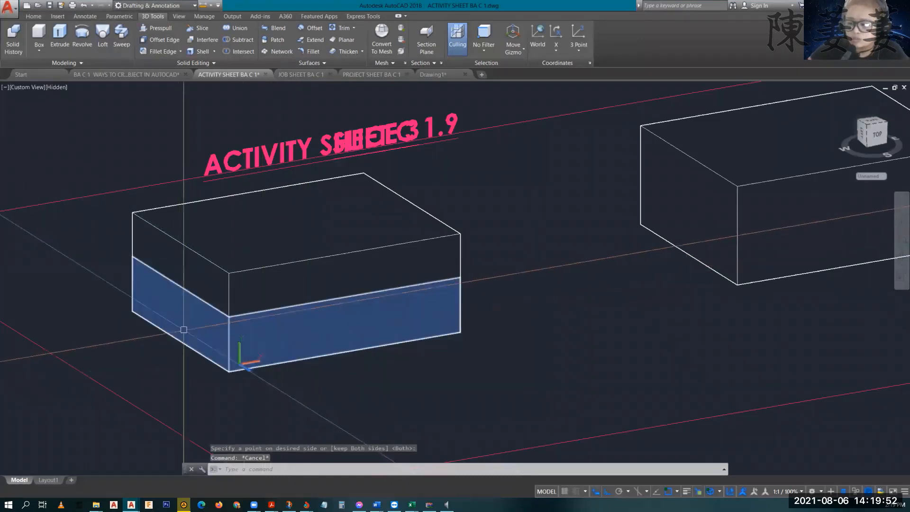
Step: Align the UCS to the left side face of the box's upper piece using the UCS Face option
middle_click_drag(188, 361, 222, 382, "shift")
scroll(66, 397, "up", 2)
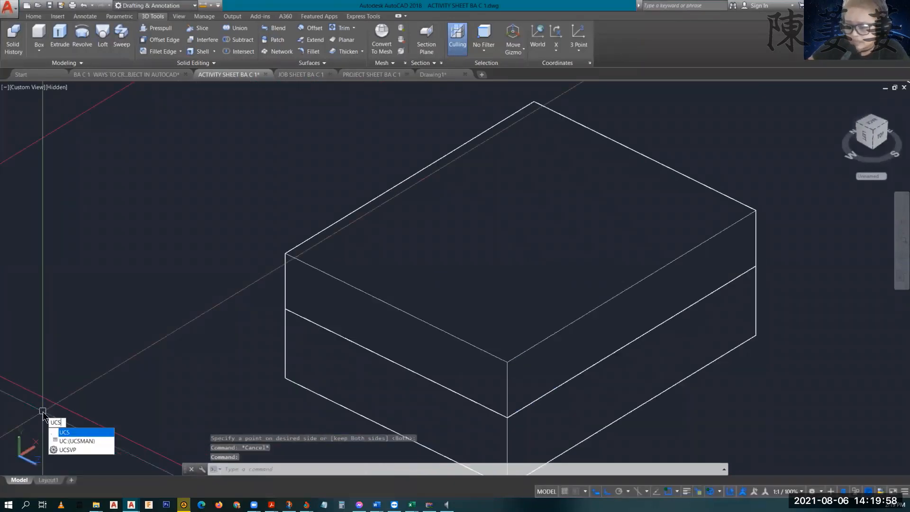
key("Return")
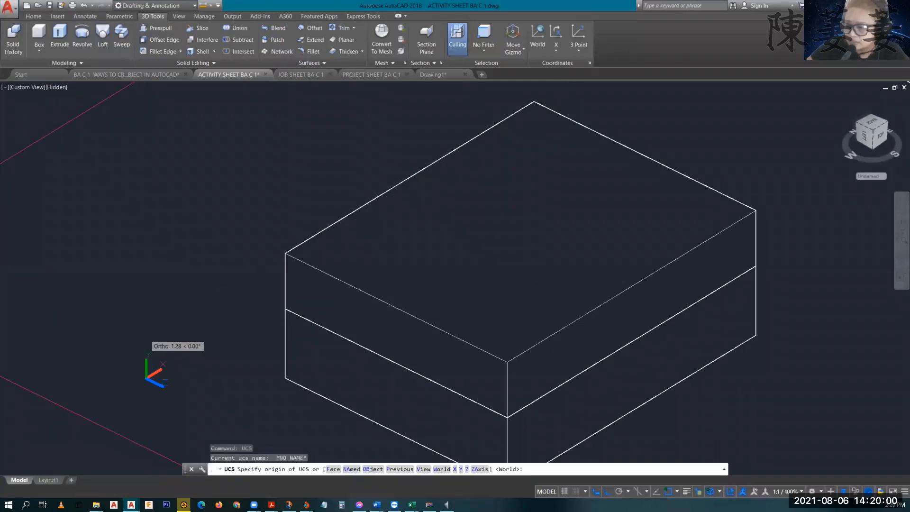
middle_click_drag(147, 378, 105, 265)
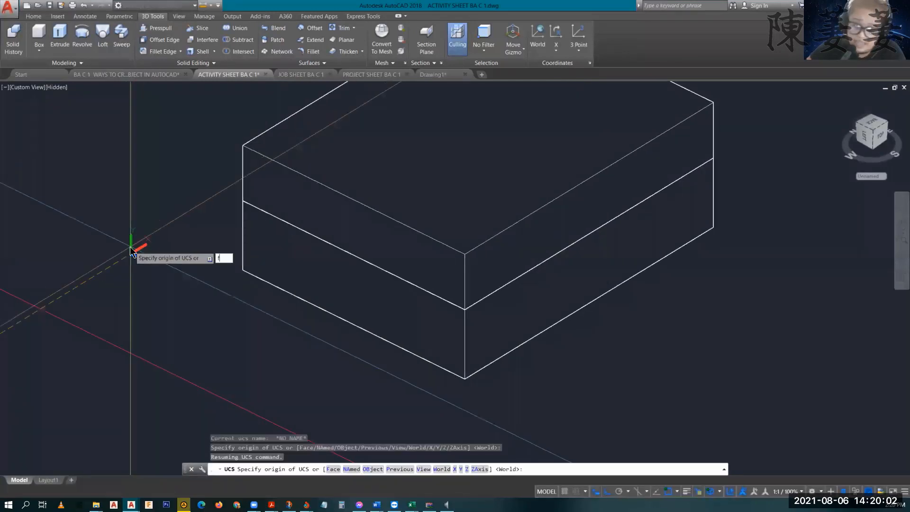
type("f")
key("Return")
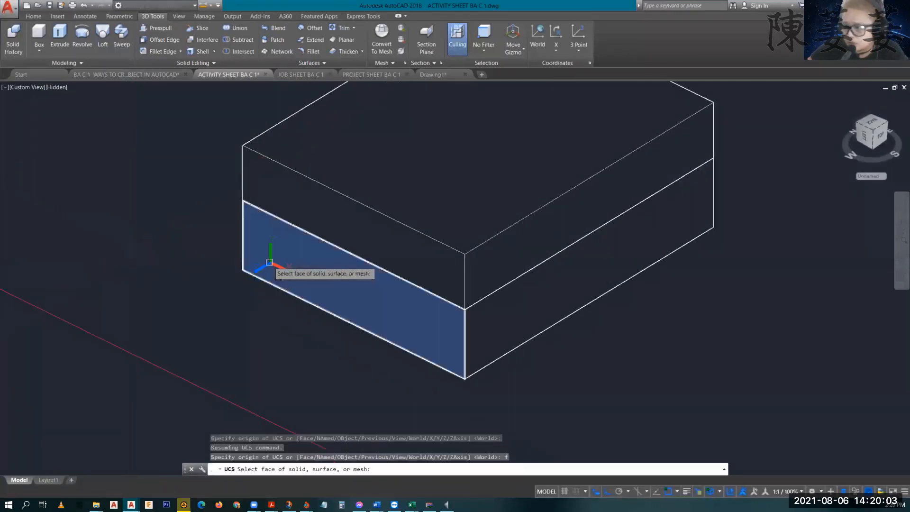
left_click(253, 189)
key("Return")
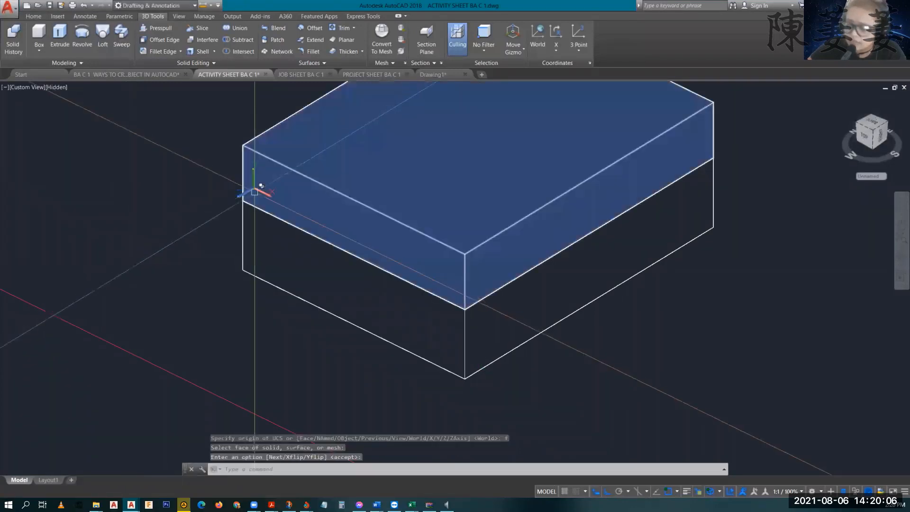
Step: Slice the upper piece diagonally across its left face, from the back-left top corner to the front-left bottom corner, keeping both sides
type("sl")
key("Return")
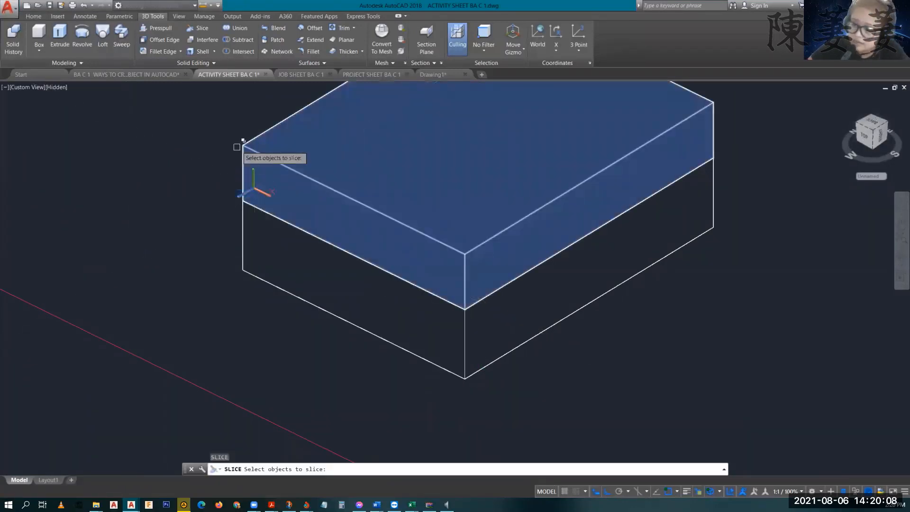
left_click(257, 155)
key("Return")
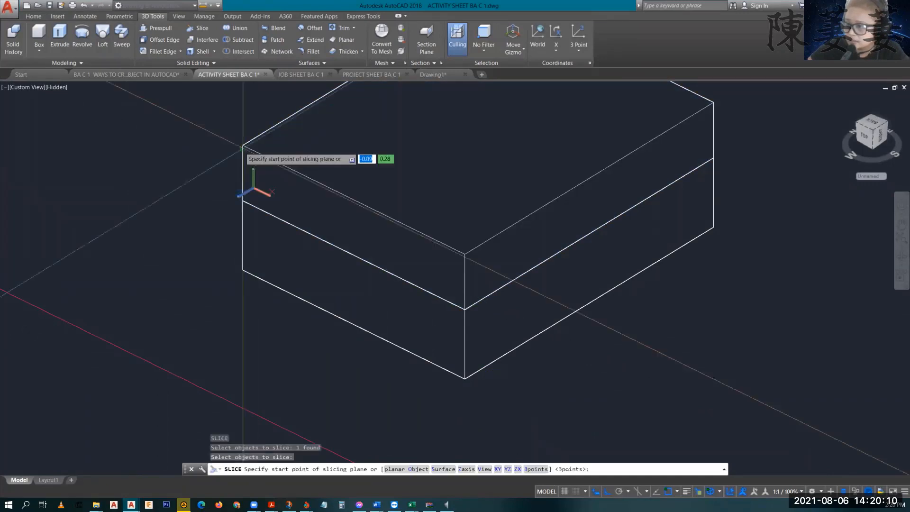
left_click(242, 145)
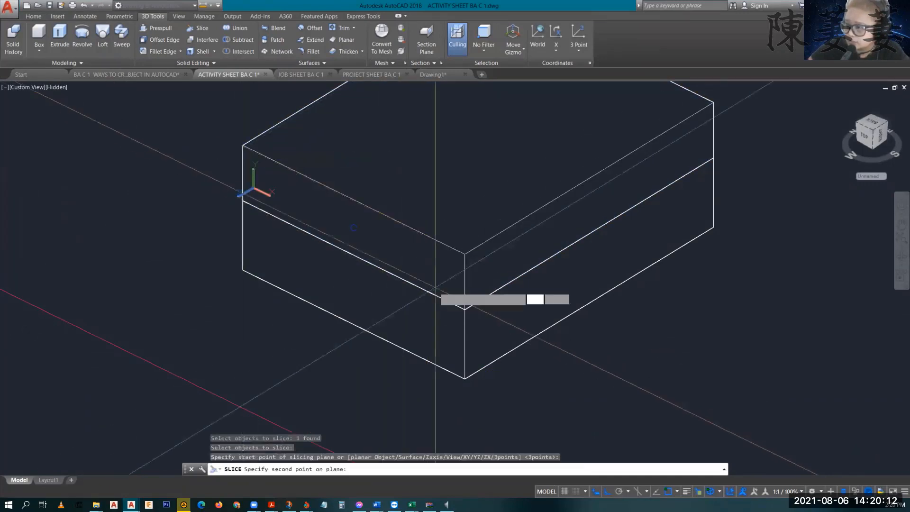
left_click(465, 308)
key("Return")
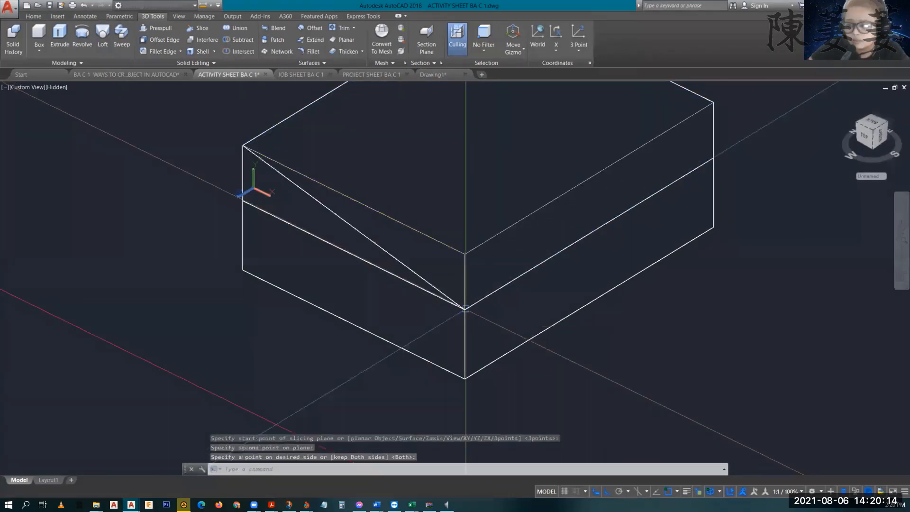
Step: Erase the upper wedge of the diagonally sliced piece, leaving the sloping lower wedge
left_click(430, 253)
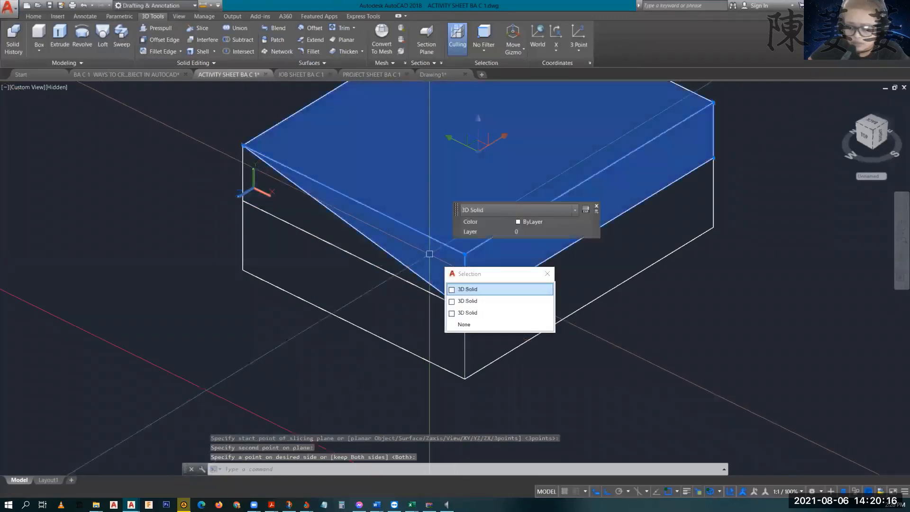
type("E")
key("Return")
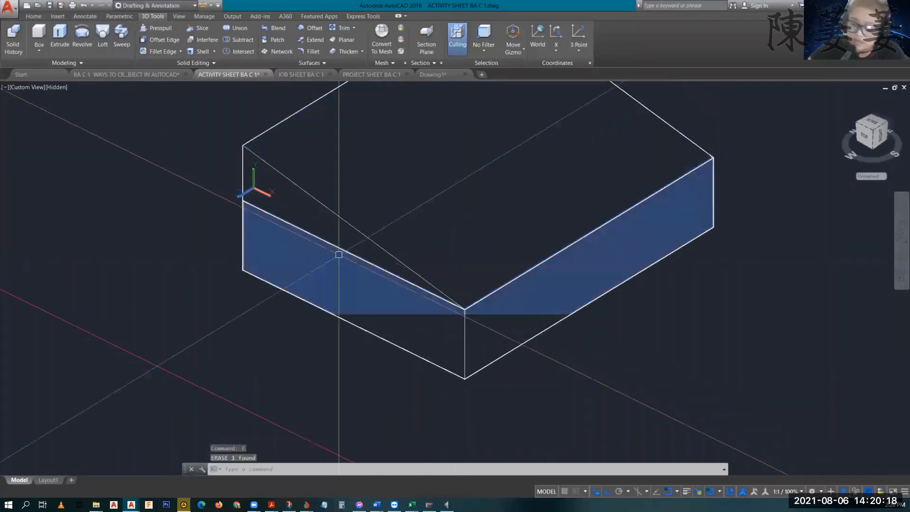
mouse_move(459, 264)
middle_mouse_down("shift")
mouse_move(335, 284)
mouse_move(267, 242)
mouse_move(222, 193)
middle_mouse_up("shift")
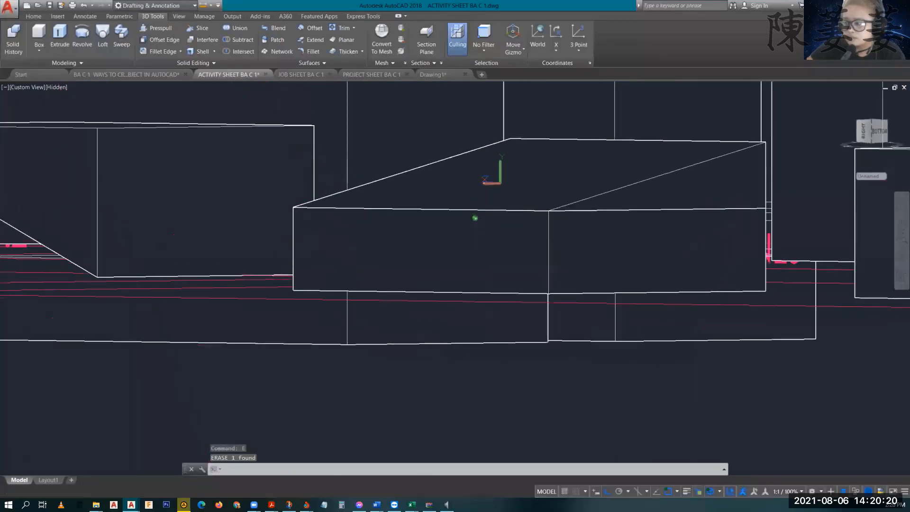
Step: Examine the sliced solids on Activity Sheets C 1.8 and C 1.9 and the uncut box on C 1.9 from several angles
middle_click_drag(310, 270, 441, 368, "shift")
scroll(461, 322, "down", 6)
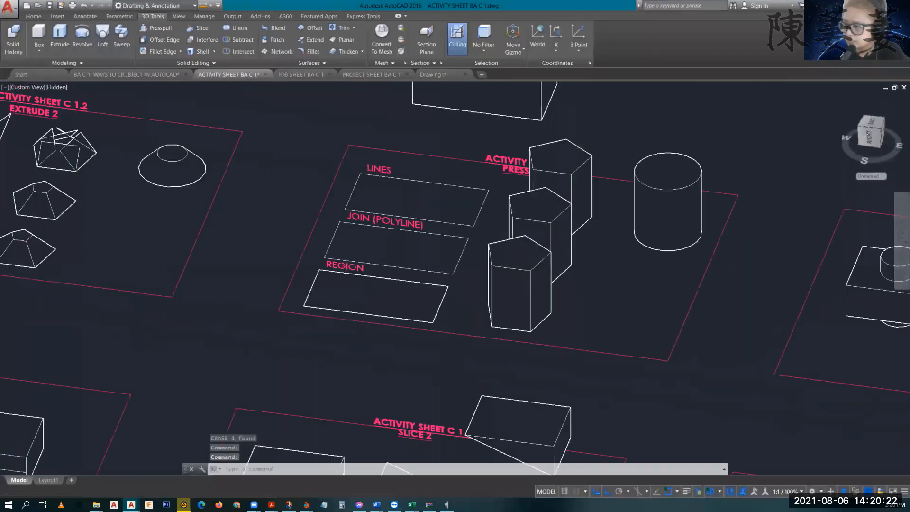
middle_click_drag(573, 366, 563, 315, "shift")
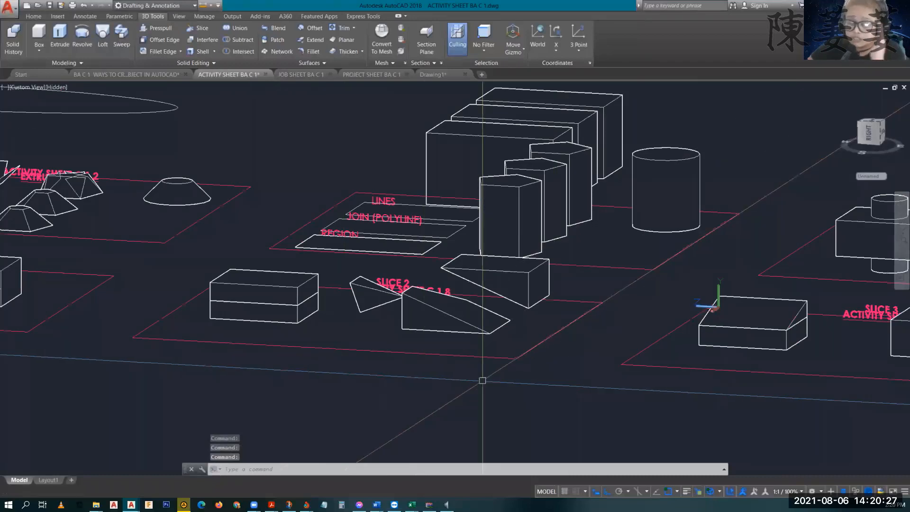
middle_click_drag(549, 380, 219, 338, "shift")
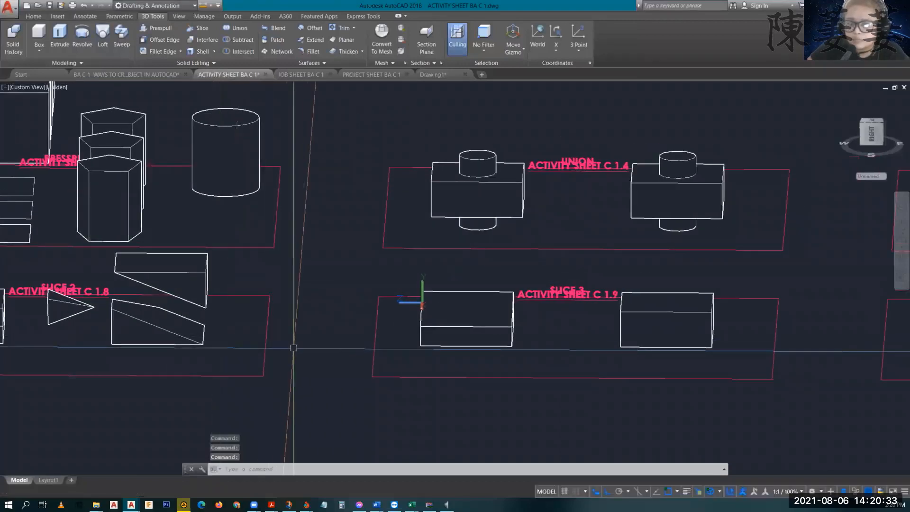
middle_click_drag(368, 368, 410, 389, "shift")
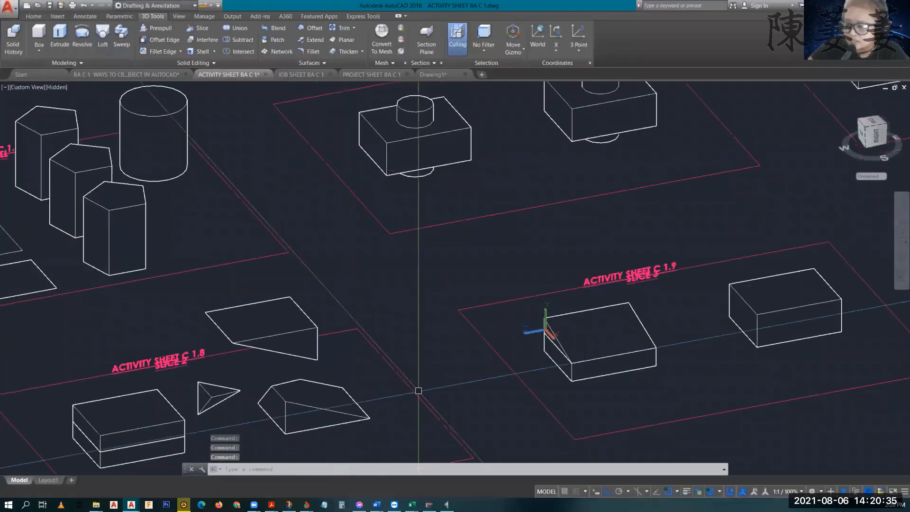
middle_click_drag(573, 343, 275, 356)
scroll(289, 361, "up", 3)
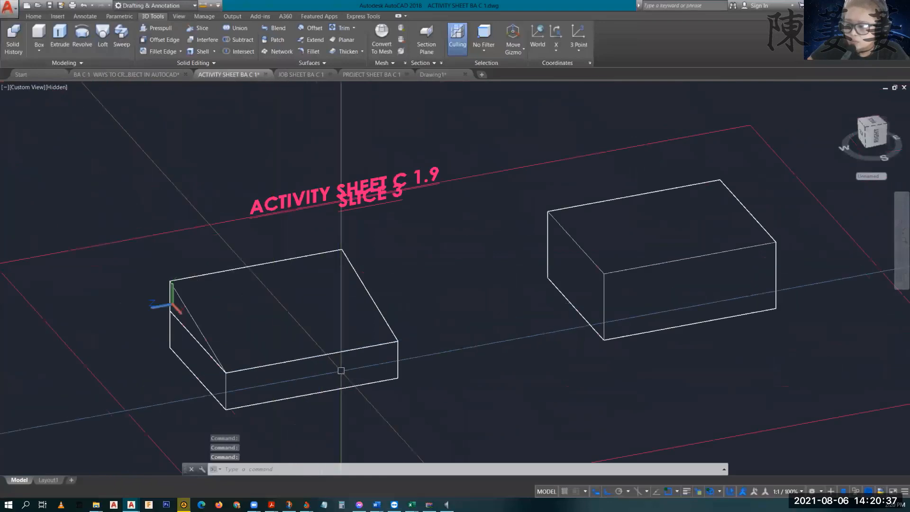
middle_click_drag(290, 361, 86, 360)
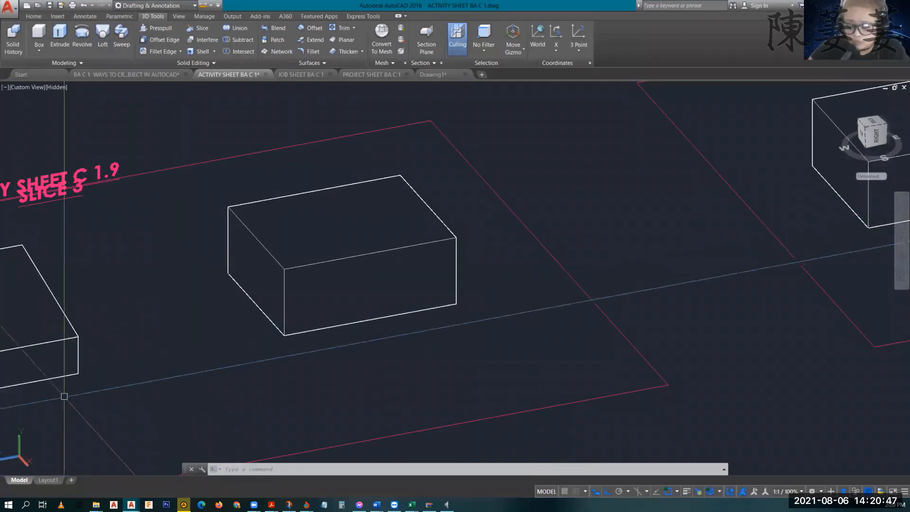
type("ucs")
key("Return")
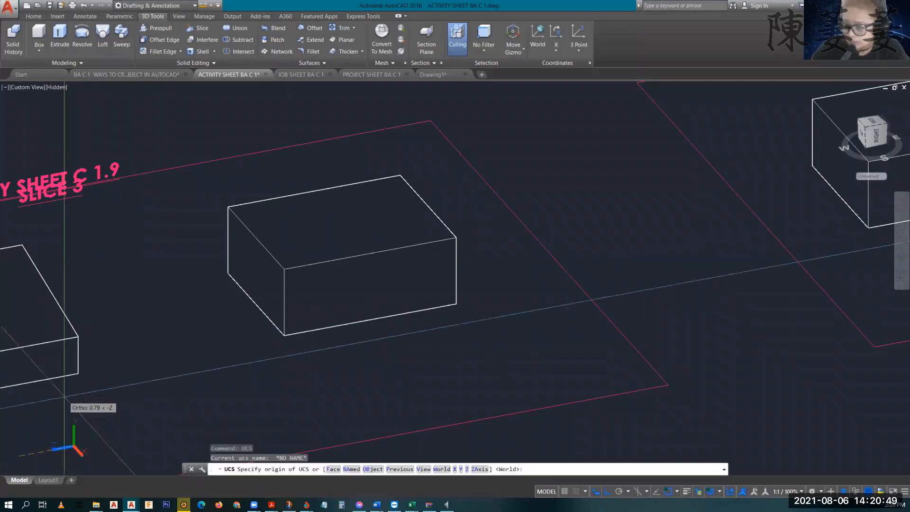
type("3p")
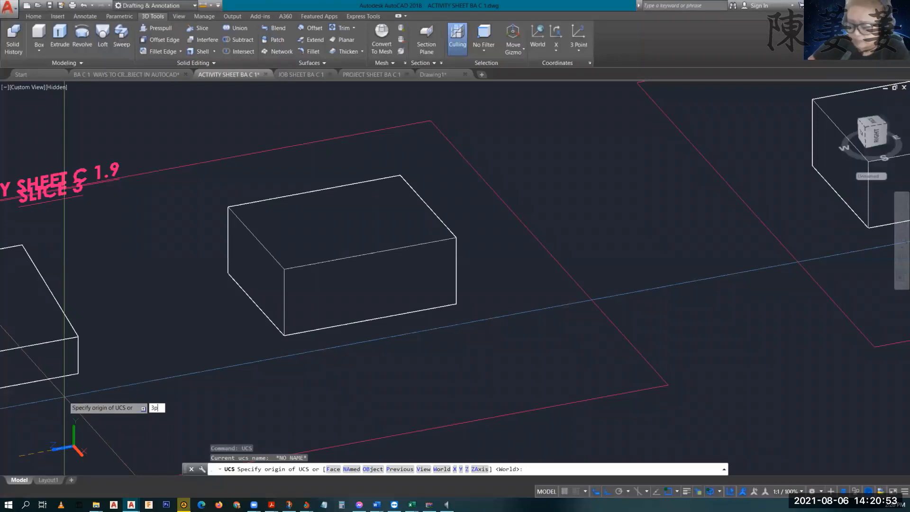
key("Return")
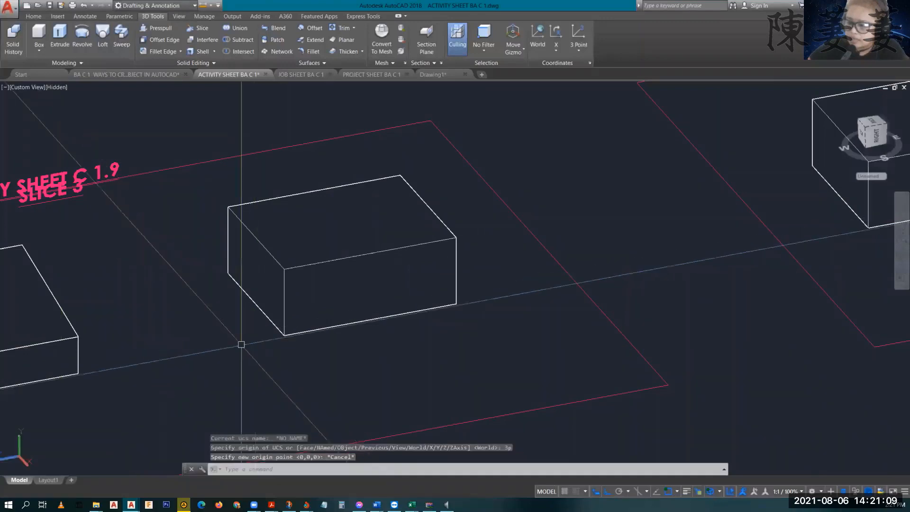
key("Escape")
key("Escape")
Step: Align the UCS to the wedge's sloping top face by three points: origin front-left corner, X toward front-right corner, Y toward back-left top corner
middle_click_drag(158, 358, 436, 321)
middle_click_drag(189, 333, 326, 357)
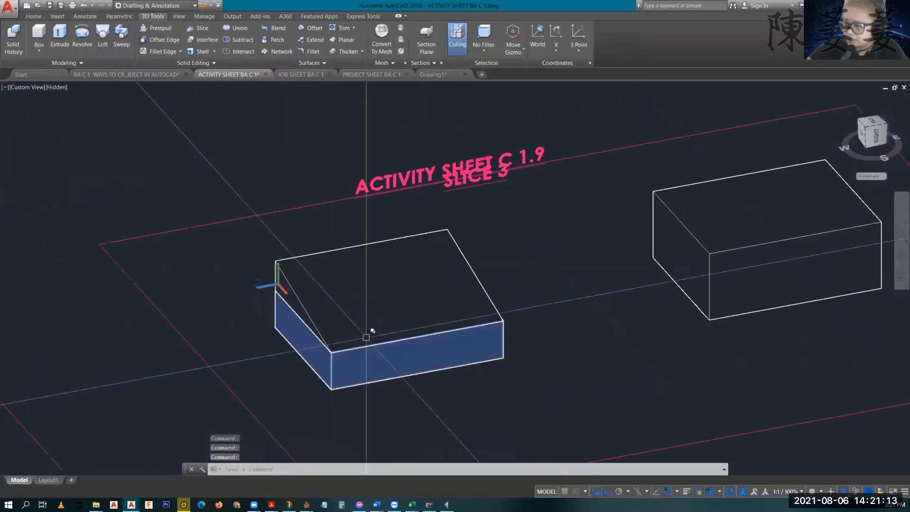
scroll(319, 335, "up", 4)
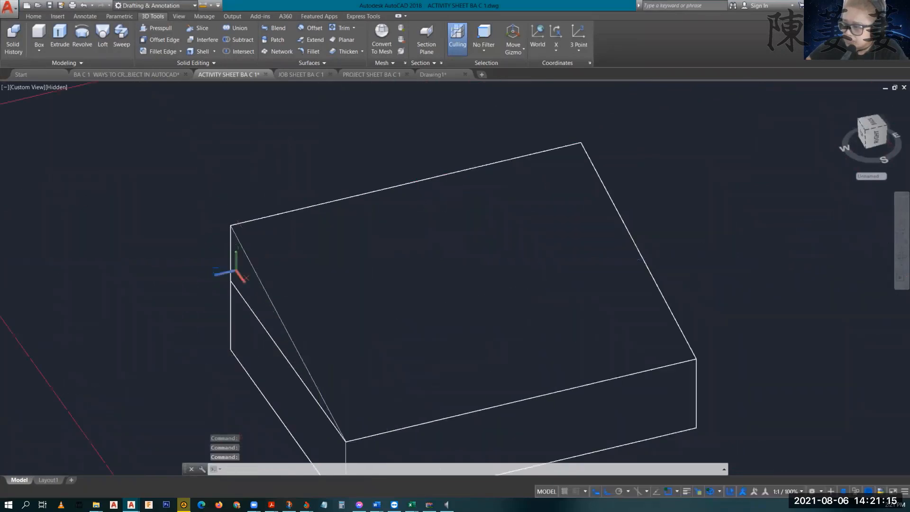
middle_click_drag(385, 350, 321, 309)
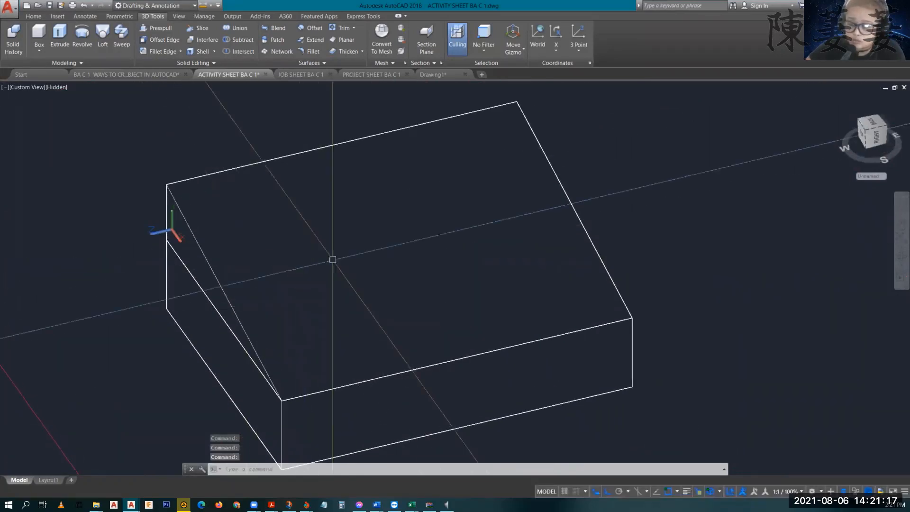
type("ucs")
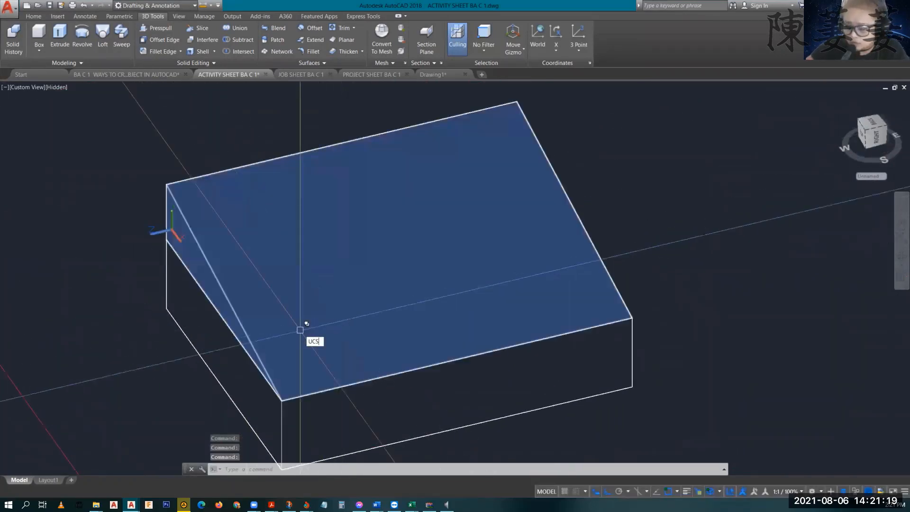
key("Return")
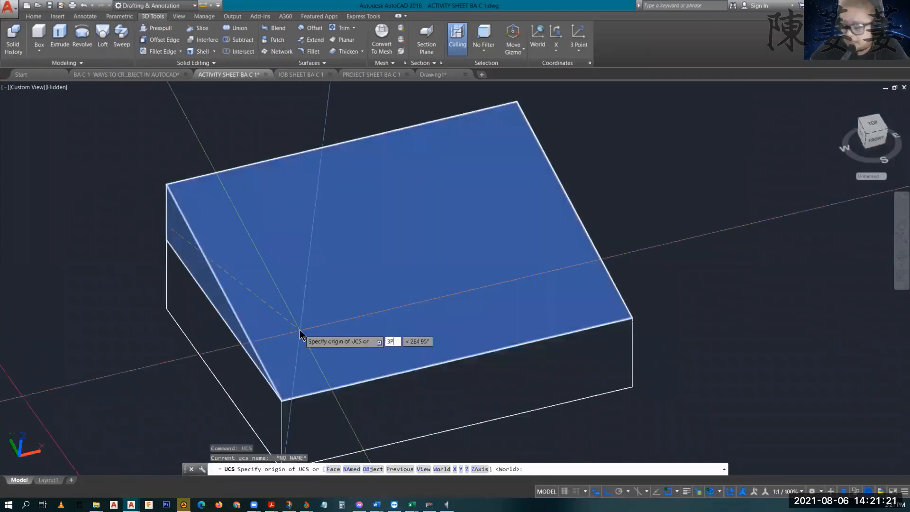
type("3p")
key("Return")
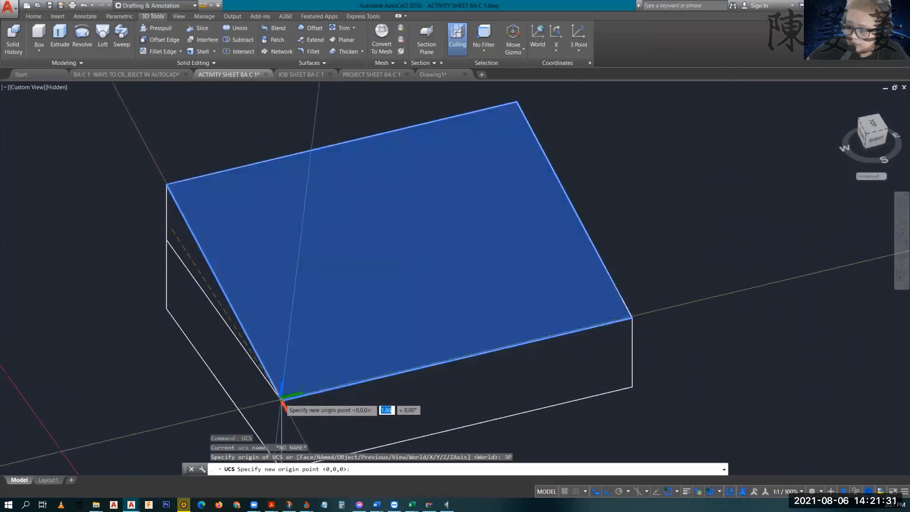
left_click(282, 400)
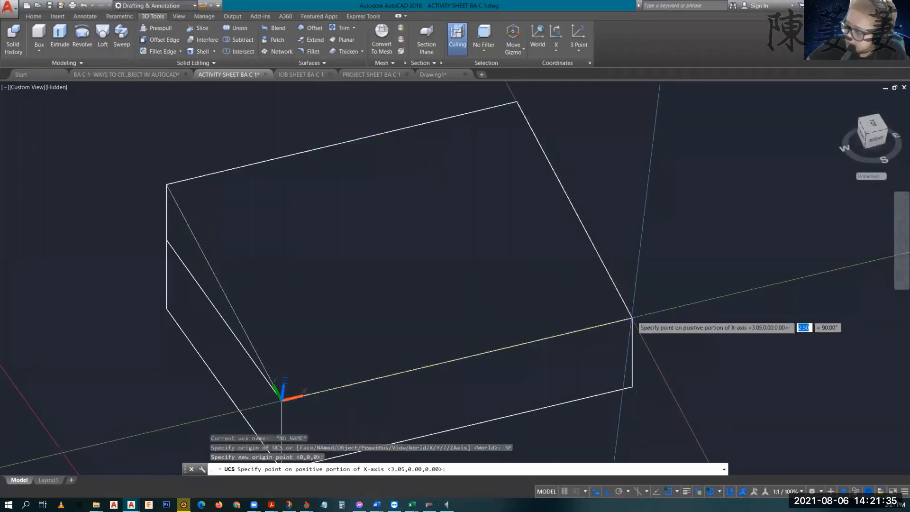
left_click(632, 318)
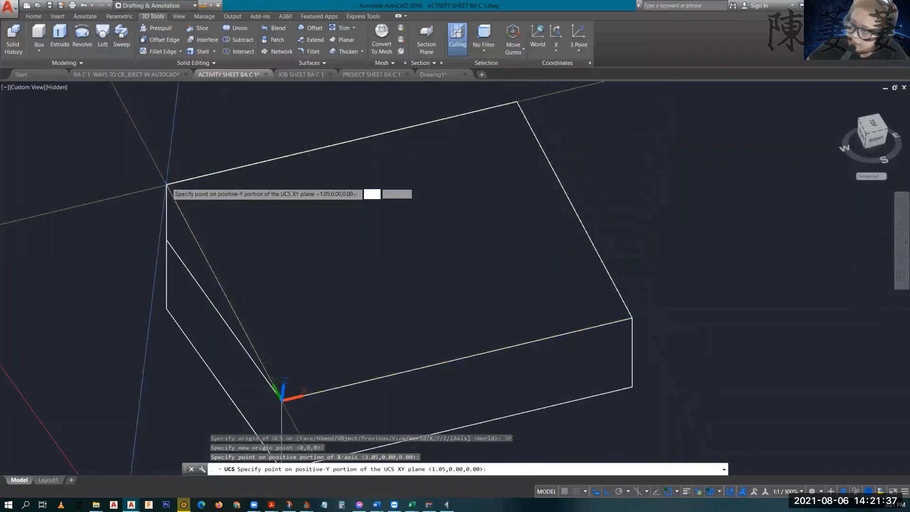
left_click(167, 184)
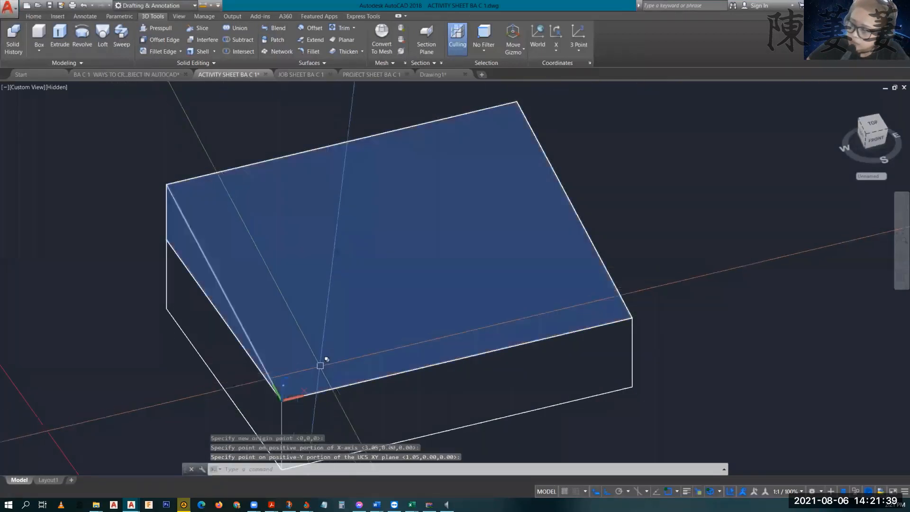
Step: Reset the UCS to World
middle_click_drag(321, 361, 391, 329, "shift")
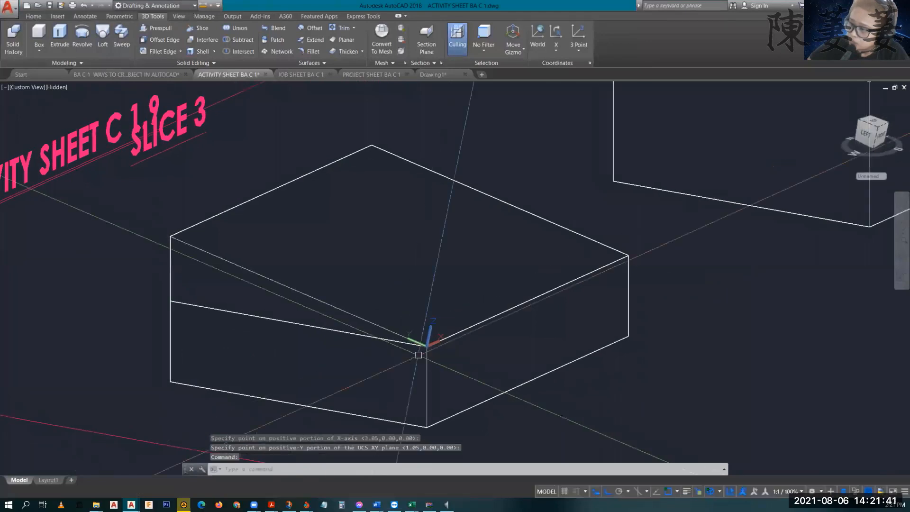
scroll(422, 362, "up", 5)
middle_click_drag(424, 359, 471, 349, "shift")
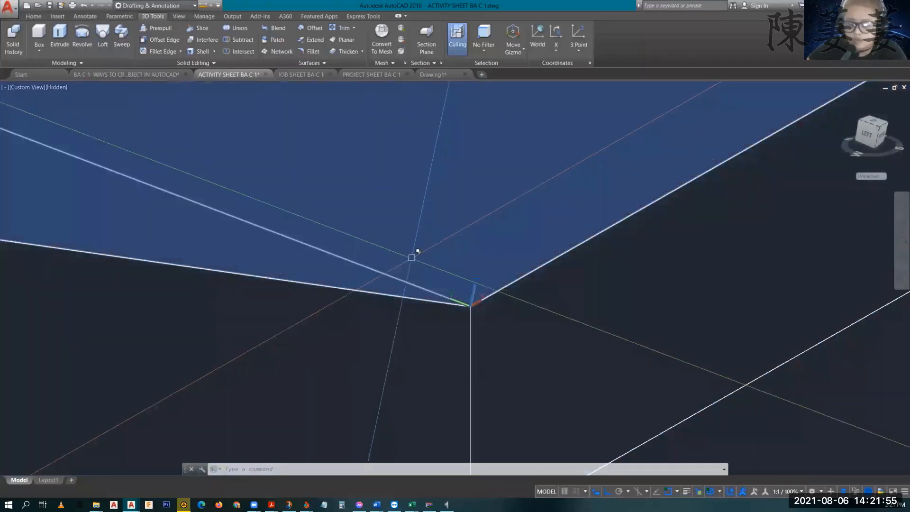
mouse_move(412, 257)
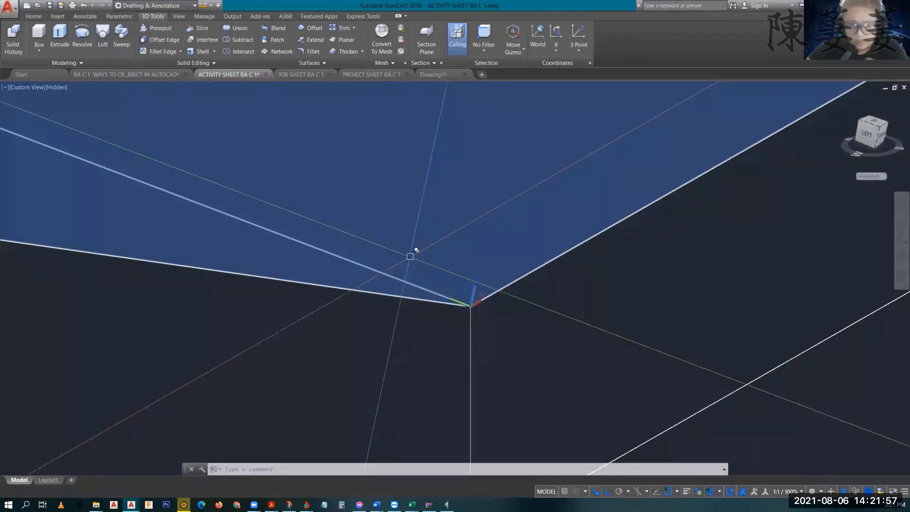
scroll(370, 227, "down", 5)
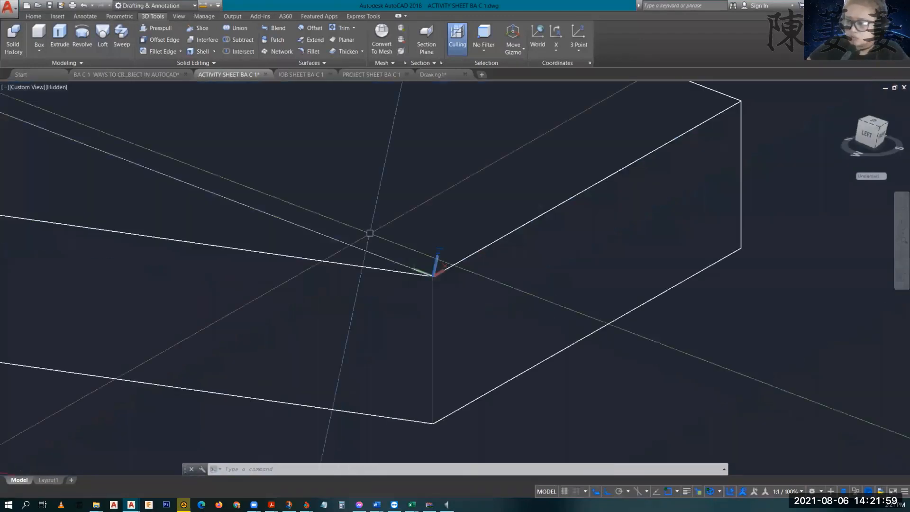
mouse_move(135, 303)
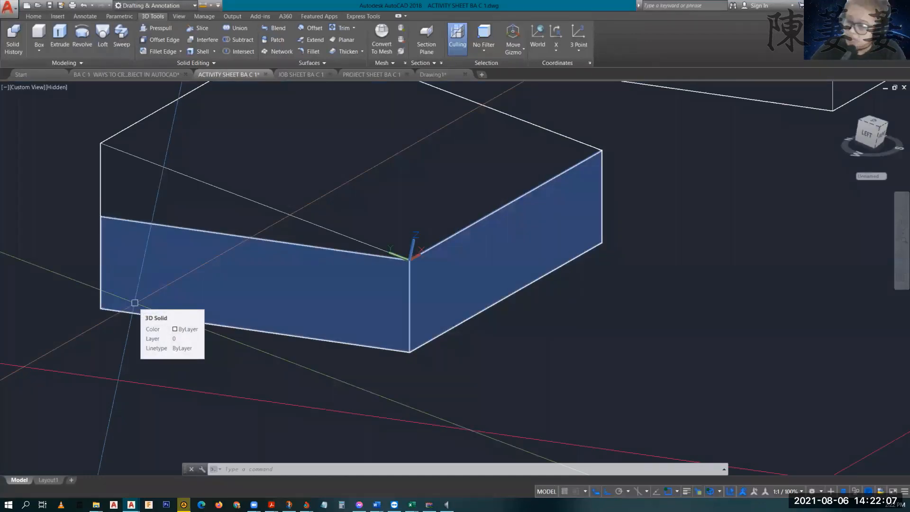
type("ucs")
key("Return")
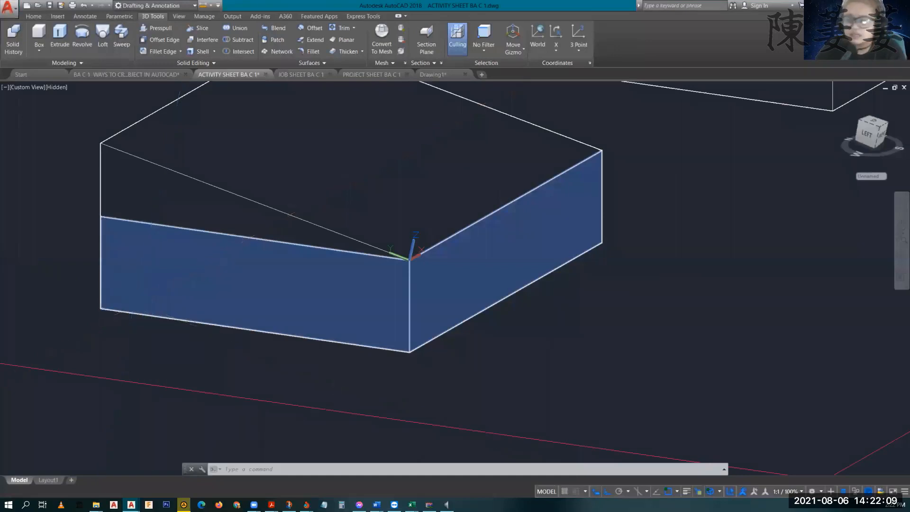
type("w")
key("Return")
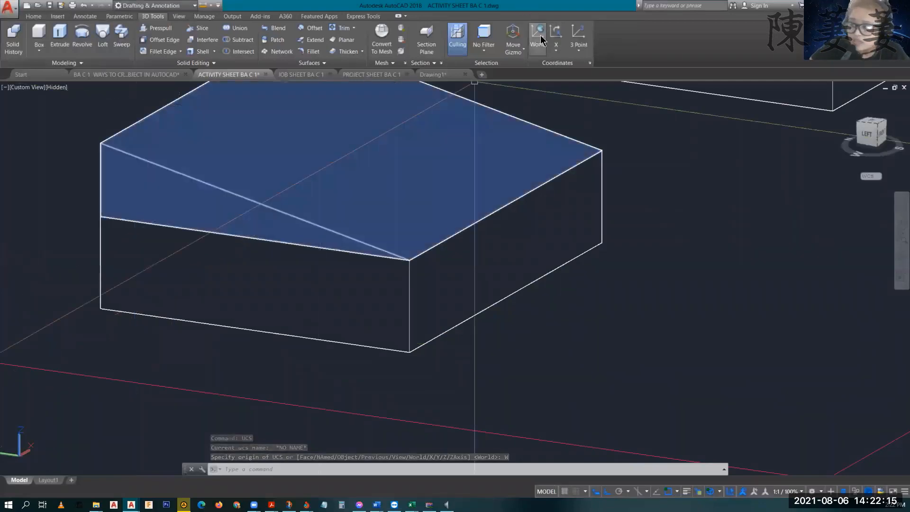
left_click(574, 53)
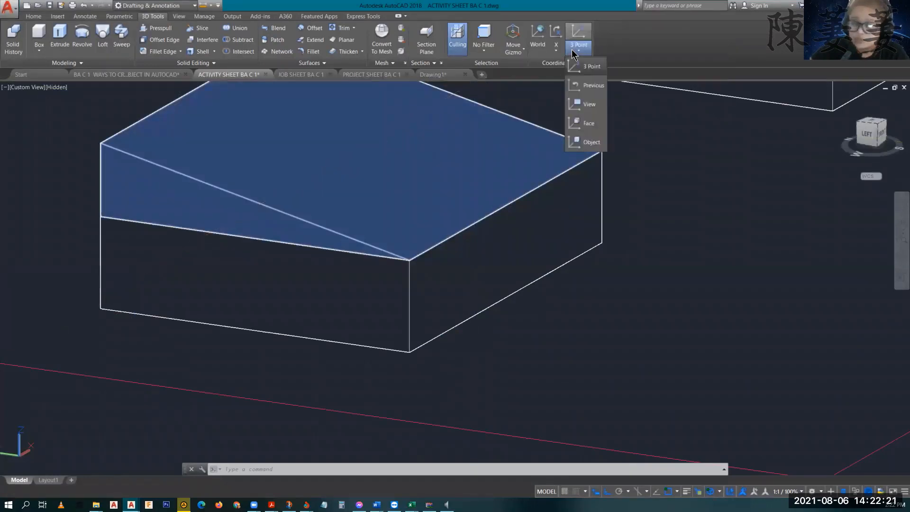
left_click(554, 62)
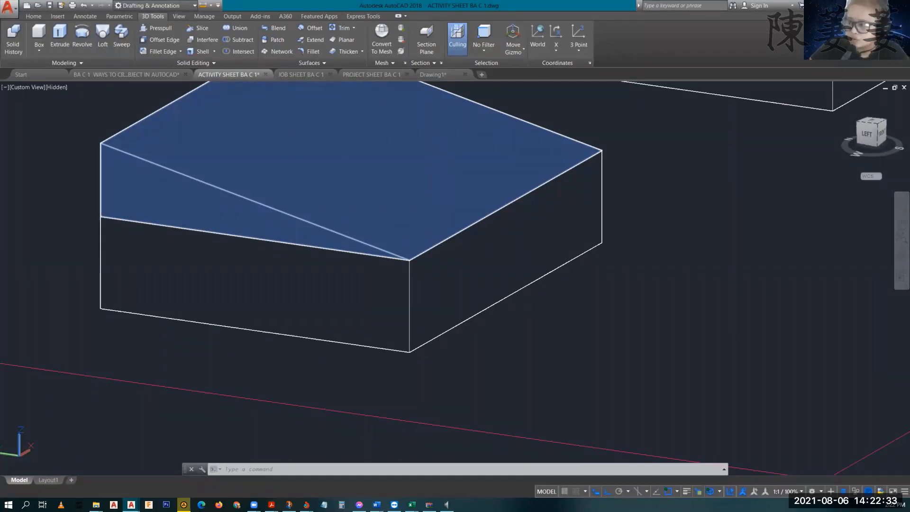
key("Escape")
key("Escape")
key("Escape")
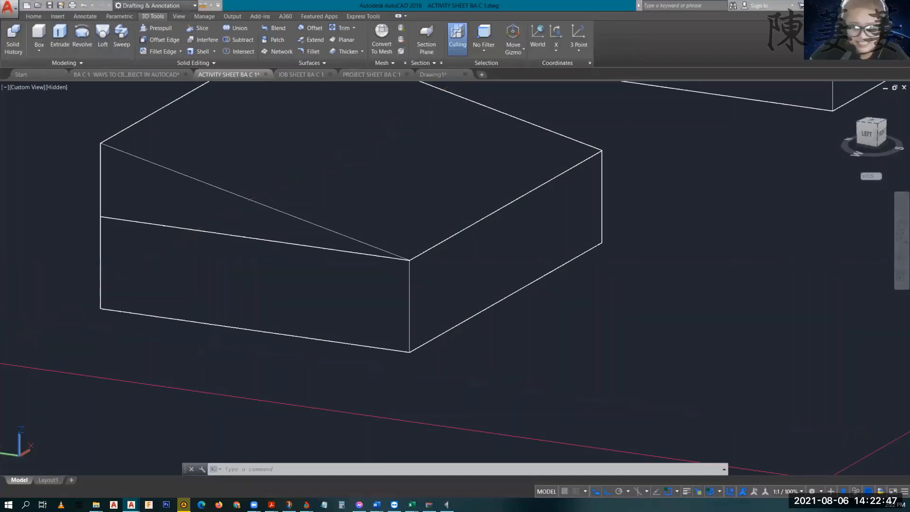
Step: Look over the sliced solids on Activity Sheets C 1.8 and C 1.9 and the two uncut boxes on C 1.10 (Slice 4)
scroll(705, 249, "down", 8)
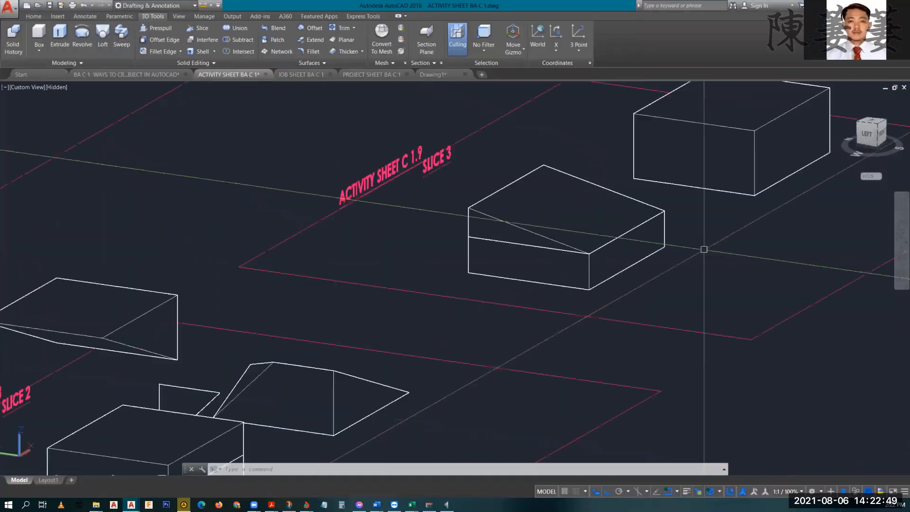
middle_click_drag(707, 273, 588, 286, "shift")
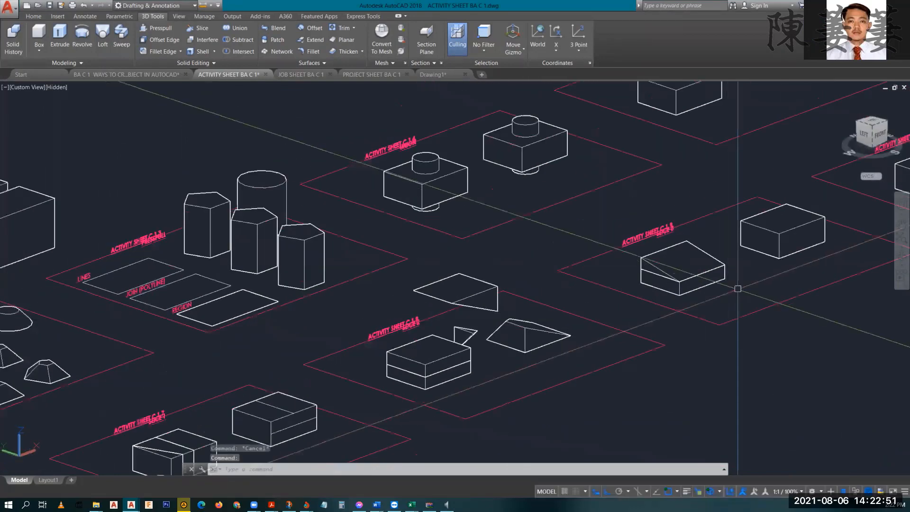
middle_click_drag(737, 292, 334, 386)
scroll(242, 362, "up", 3)
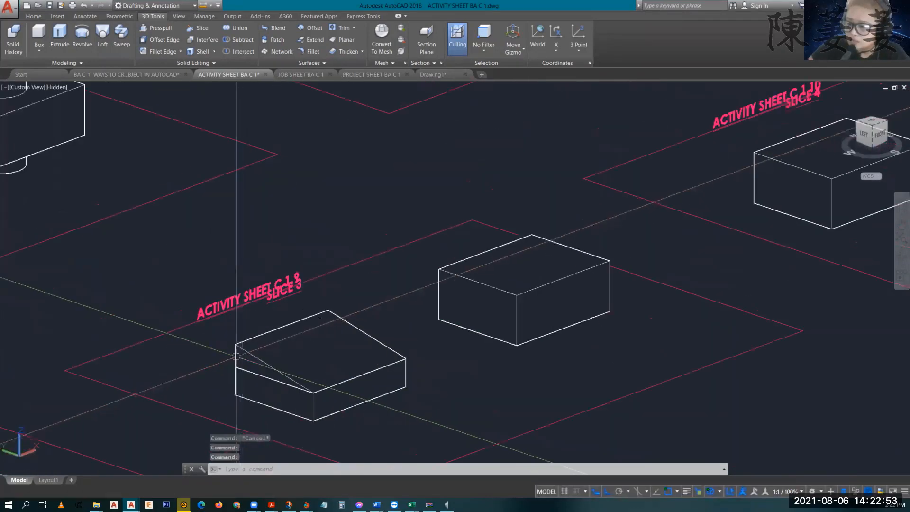
scroll(603, 281, "down", 2)
middle_click_drag(192, 395, 419, 398, "shift")
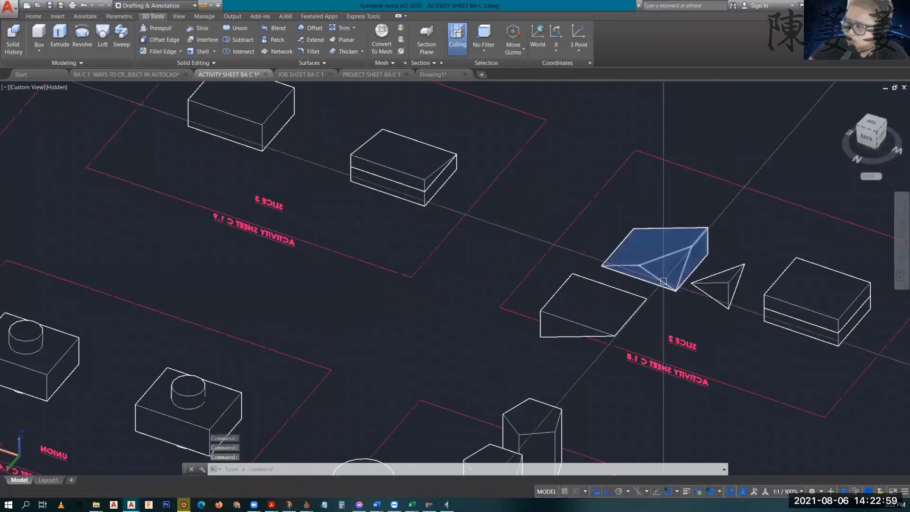
middle_click_drag(664, 281, 272, 175, "shift")
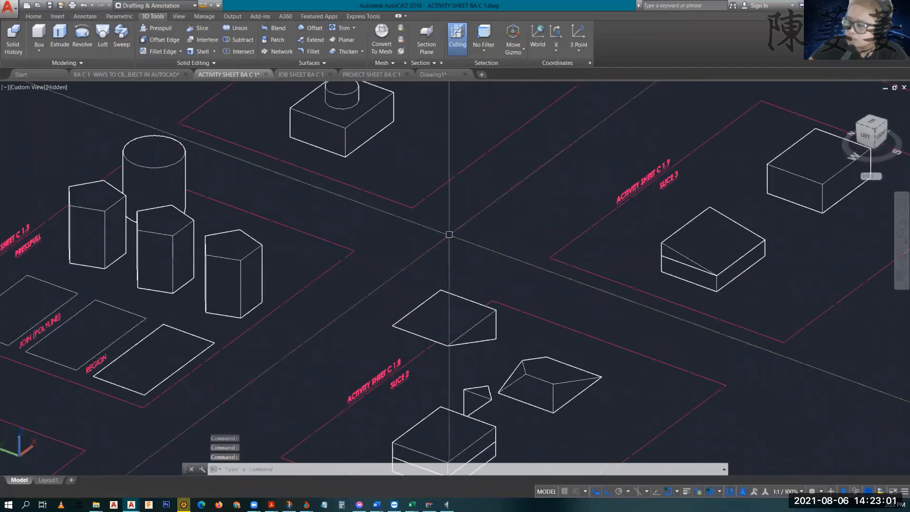
middle_click_drag(687, 312, 273, 412)
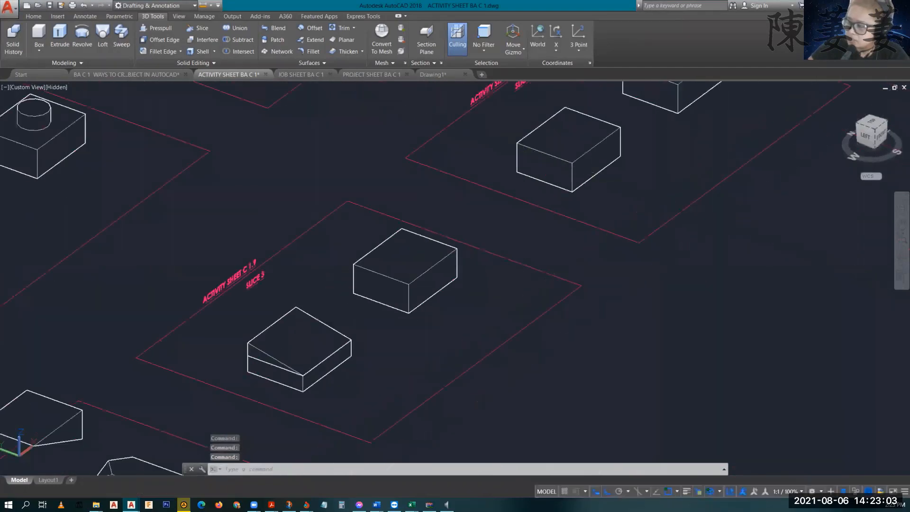
middle_click_drag(715, 228, 571, 262)
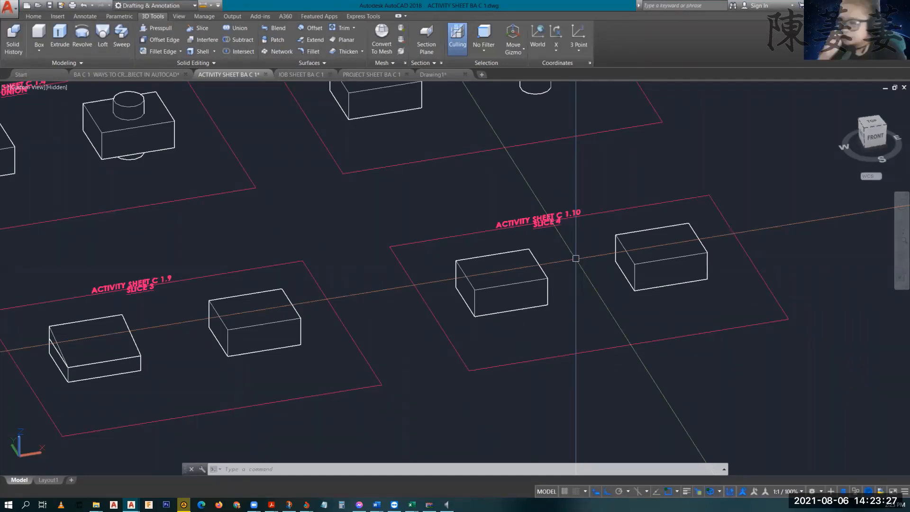
Step: Slice the left box on Activity Sheet C 1.10 through its back-left top, front-left bottom and front-right top corners, keeping both sides
type("SLICE")
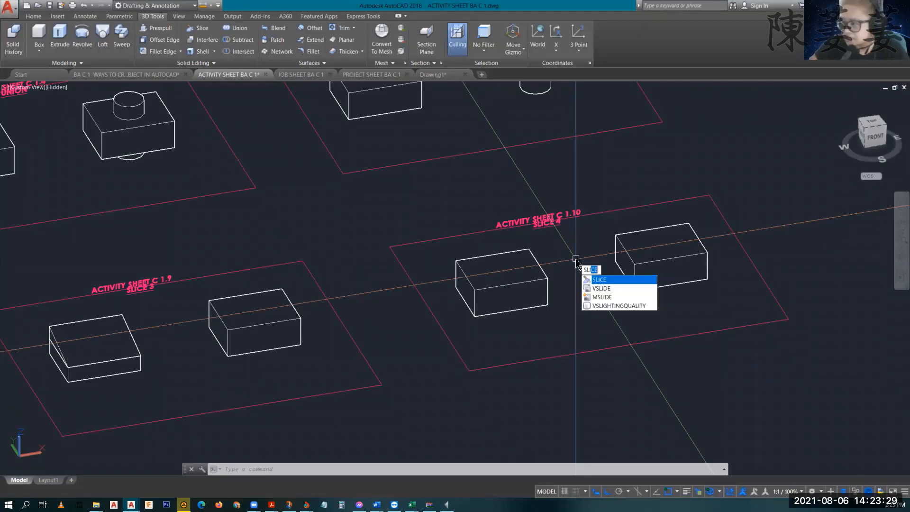
key("Return")
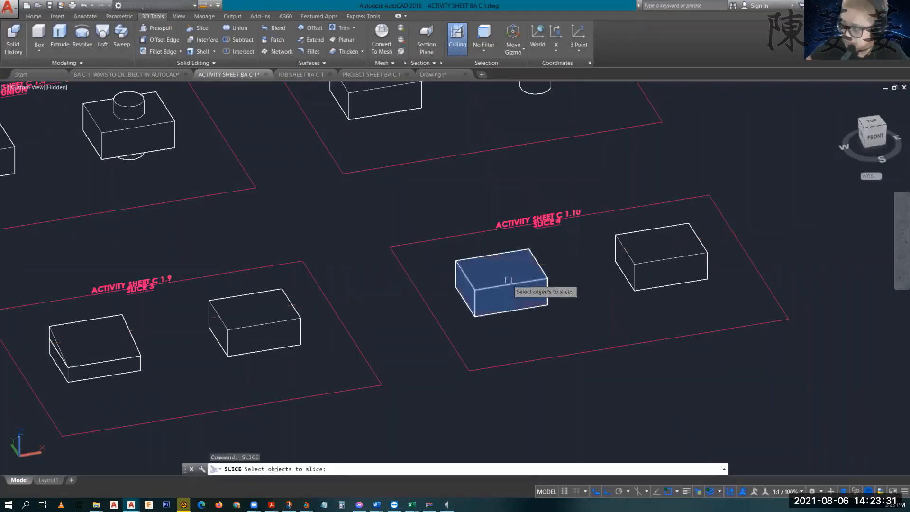
left_click(511, 281)
key("Return")
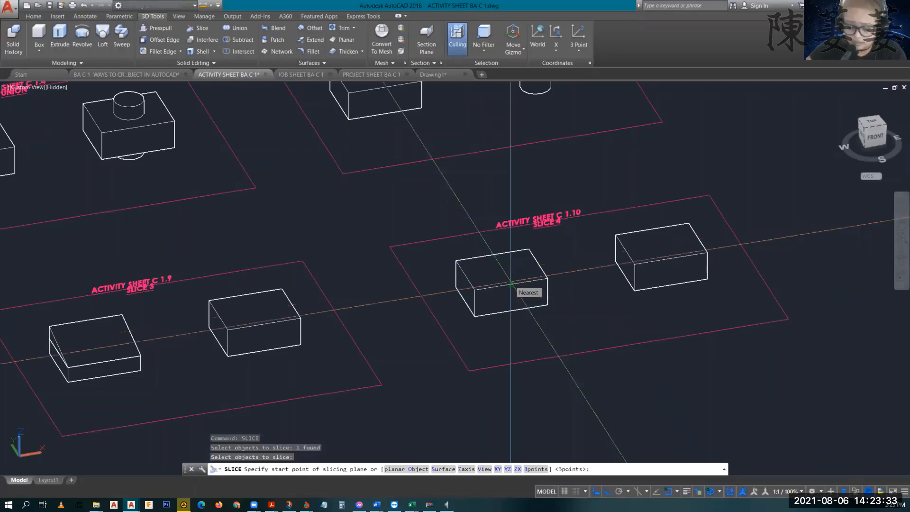
key("Return")
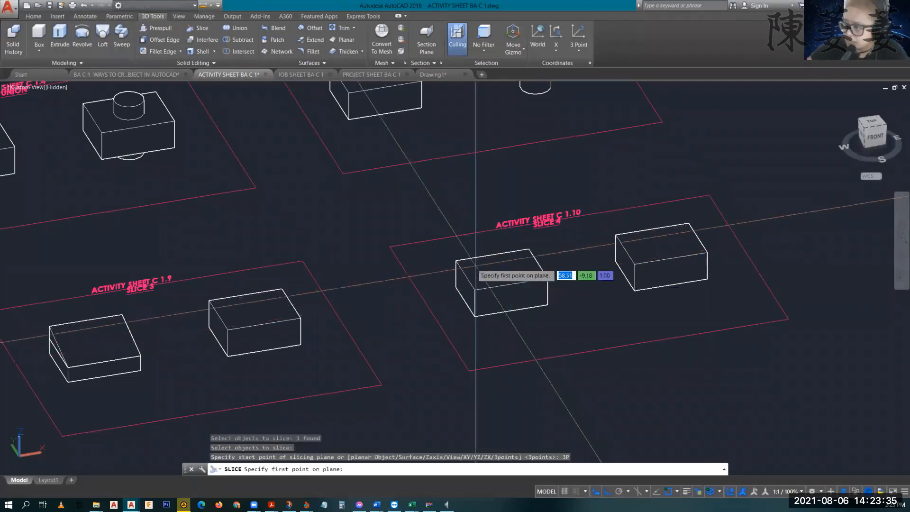
left_click(475, 316)
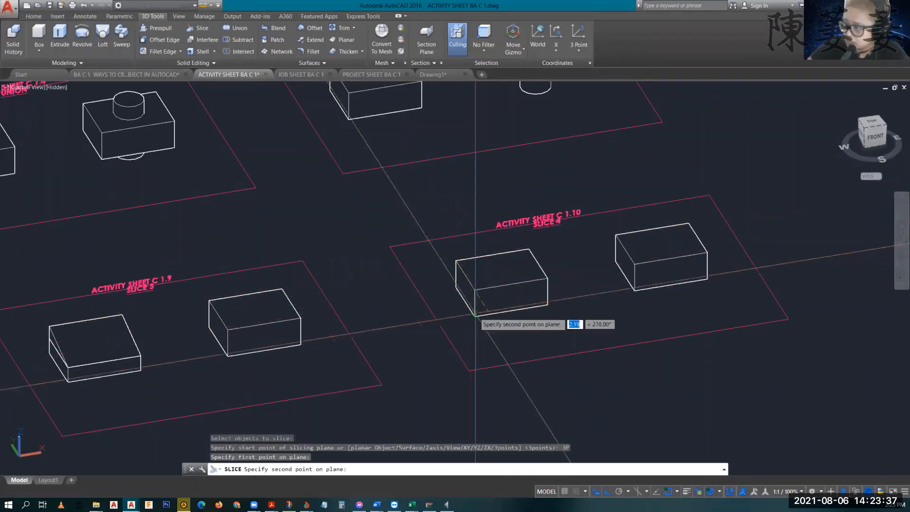
left_click(474, 316)
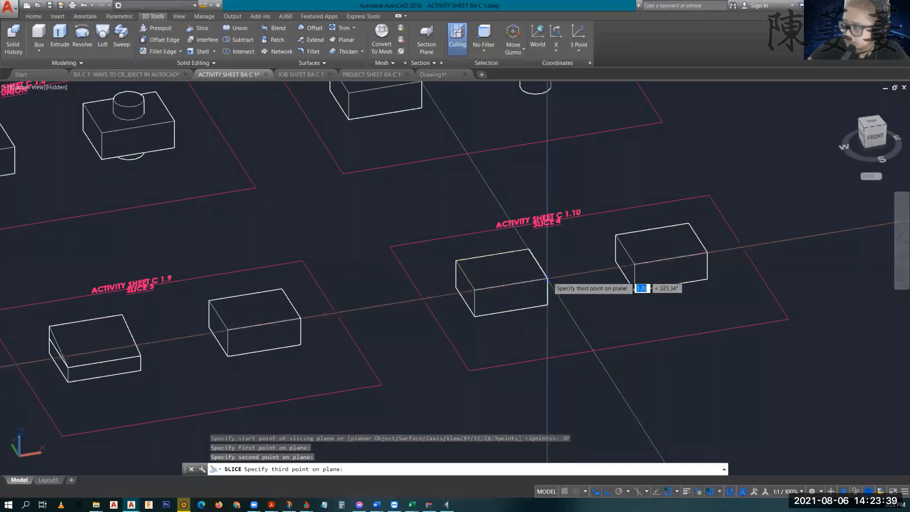
left_click(548, 278)
key("Return")
Step: Move the cut-off corner piece out of the sliced box to the area in front of it on Activity Sheet C 1.10
middle_click_drag(564, 303, 327, 251, "shift")
left_click(458, 299)
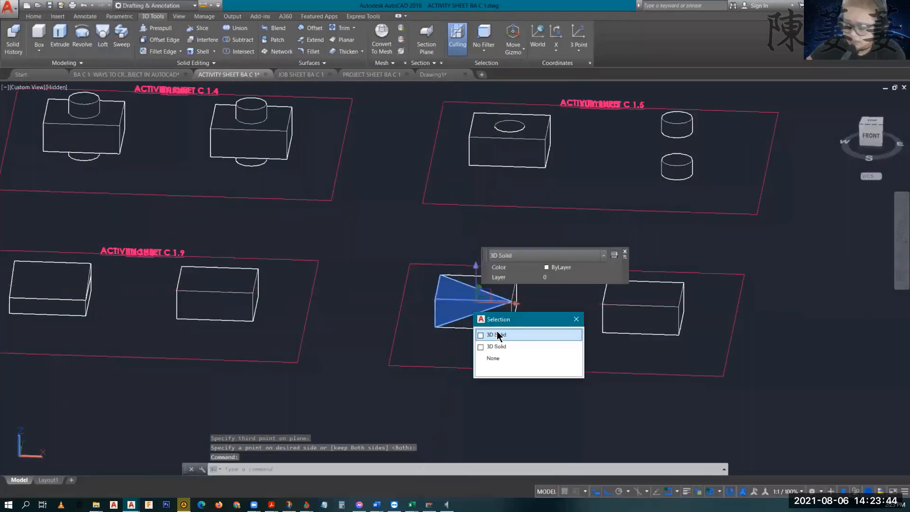
left_click(493, 332)
type("m")
key("Return")
left_click(460, 309)
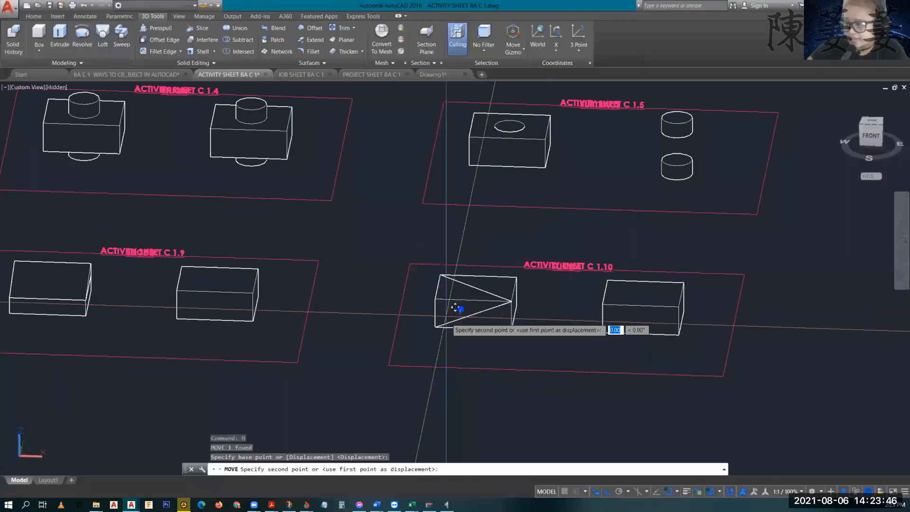
key("Escape")
Step: Show the model in the Conceptual visual style and examine the triangular cut face of the Slice 4 box
scroll(498, 292, "up", 6)
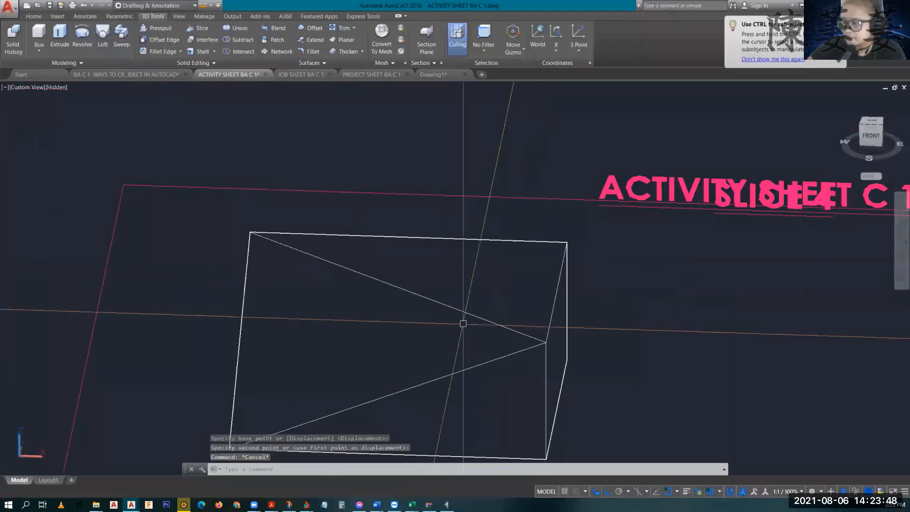
middle_click_drag(484, 275, 479, 327, "shift")
scroll(507, 302, "down", 2)
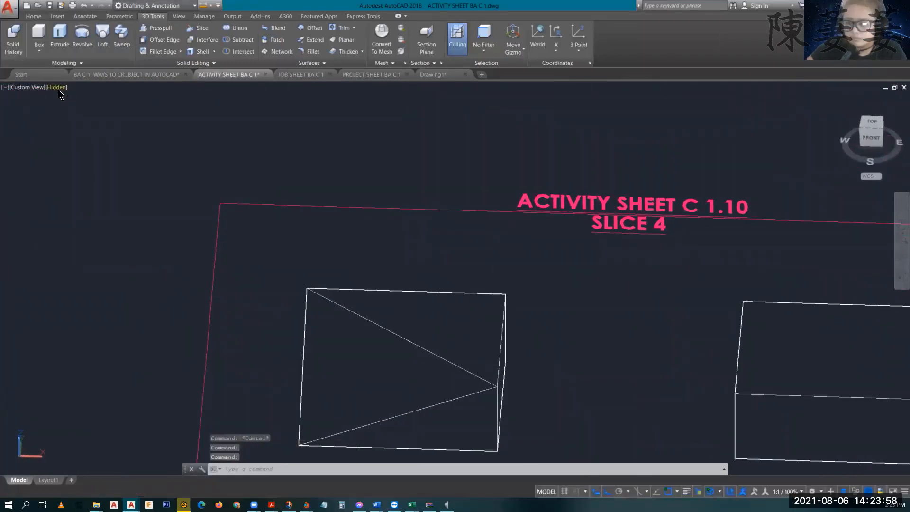
left_click(57, 87)
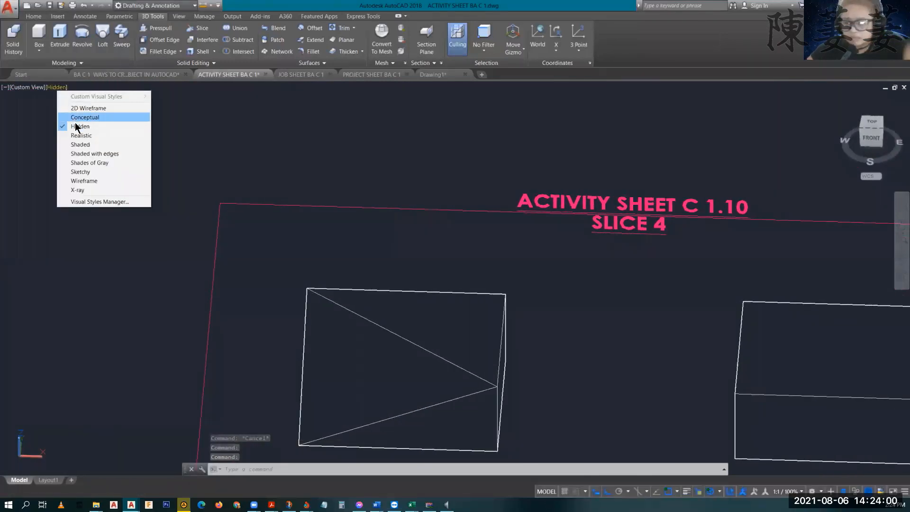
left_click(72, 118)
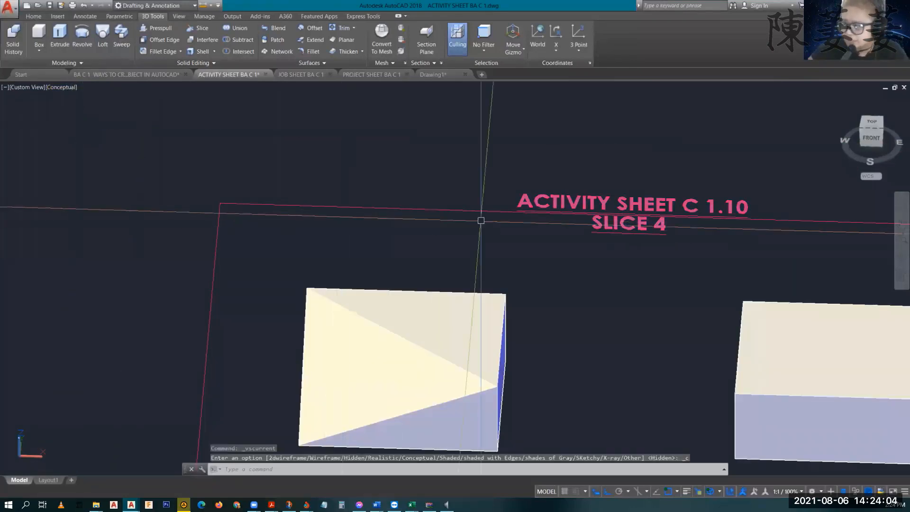
middle_click_drag(443, 336, 527, 306, "shift")
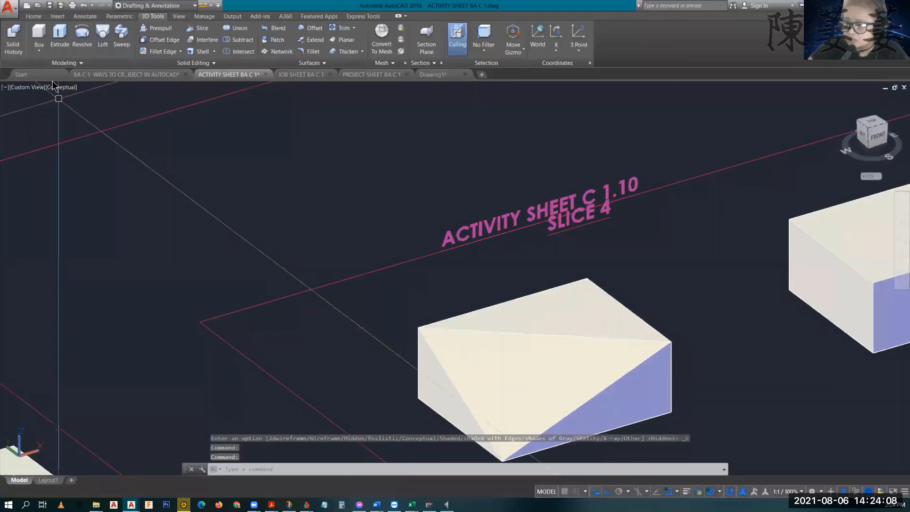
scroll(552, 368, "down", 3)
middle_click_drag(553, 368, 540, 311)
scroll(507, 259, "up", 5)
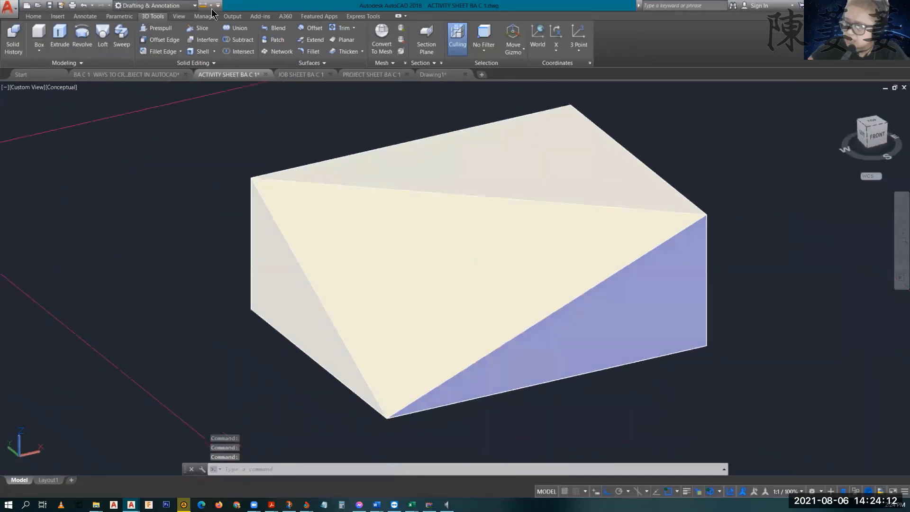
Step: Restore the Hidden visual style and view the Slice 4 box's cut face from several angles
left_click(61, 87)
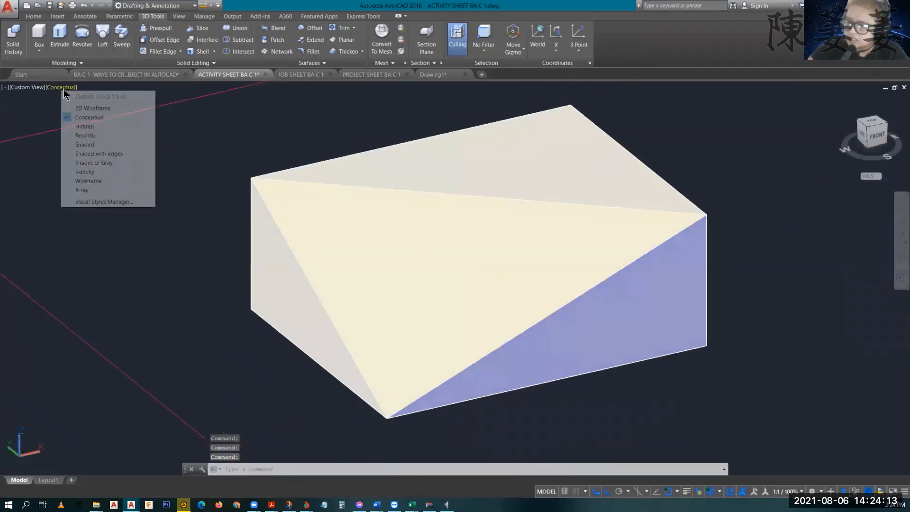
left_click(84, 127)
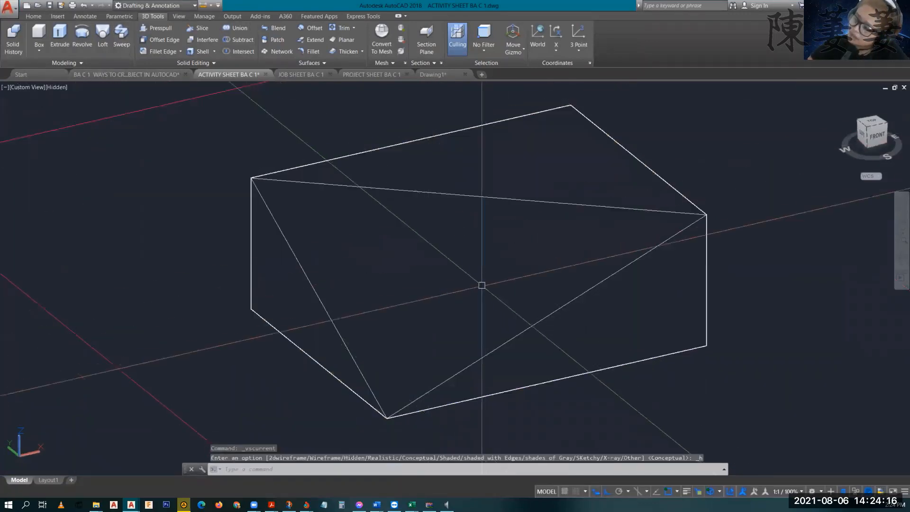
middle_click_drag(481, 285, 438, 269, "shift")
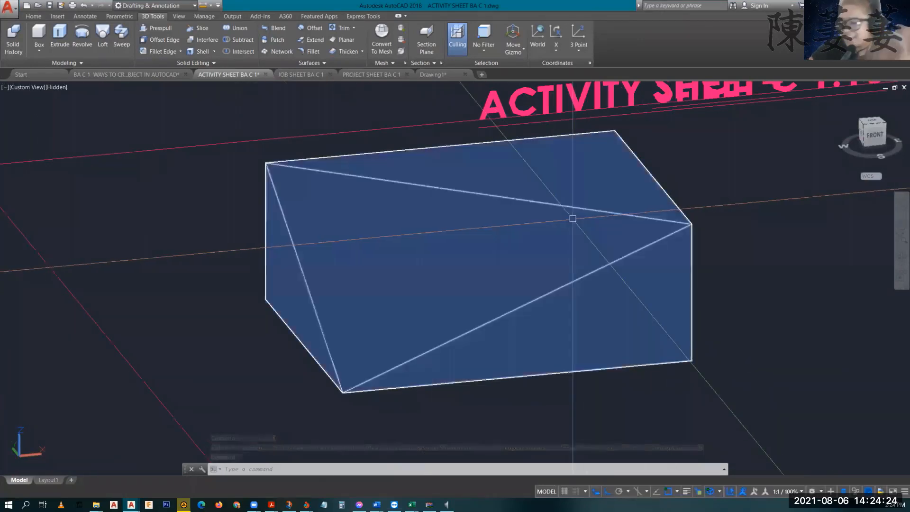
middle_click_drag(392, 260, 441, 327, "shift")
middle_click_drag(562, 327, 417, 294, "shift")
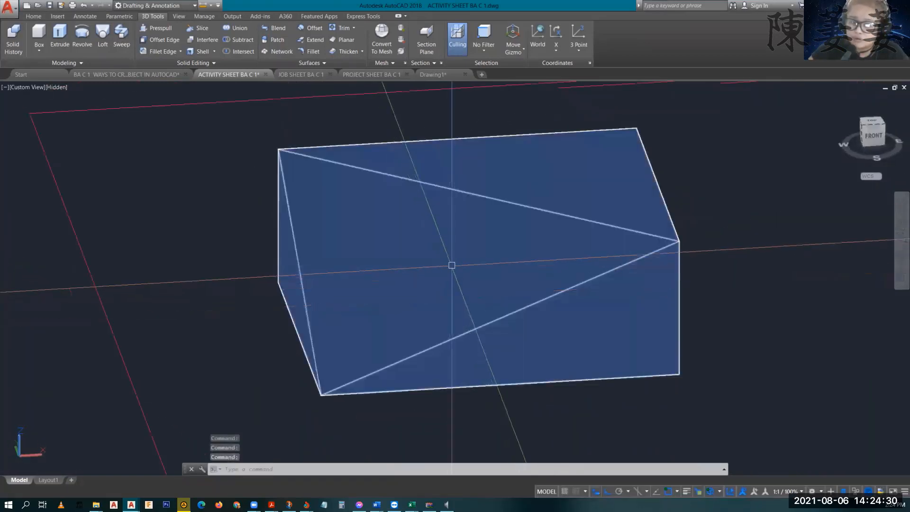
Step: Look over the sliced solids and uncut boxes on Activity Sheets C 1.7 to C 1.10, including a close view of C 1.9
scroll(421, 244, "down", 5)
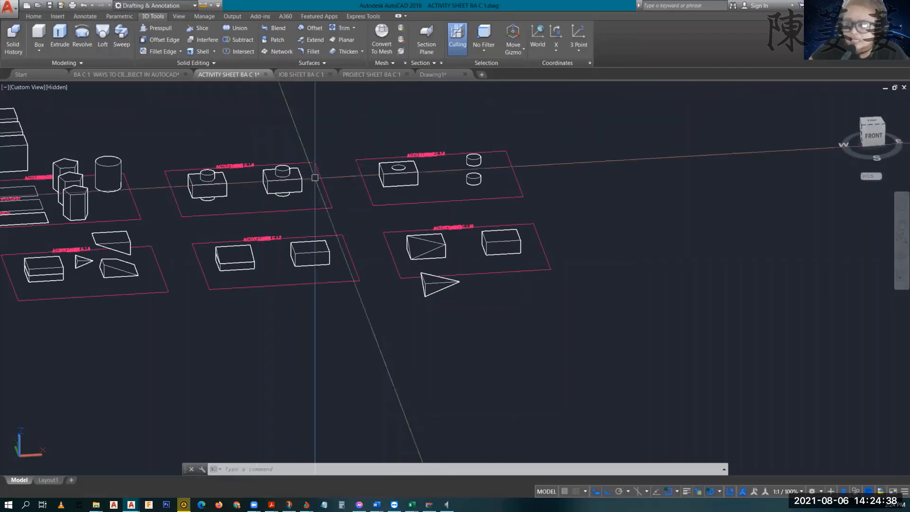
middle_click_drag(418, 262, 725, 316)
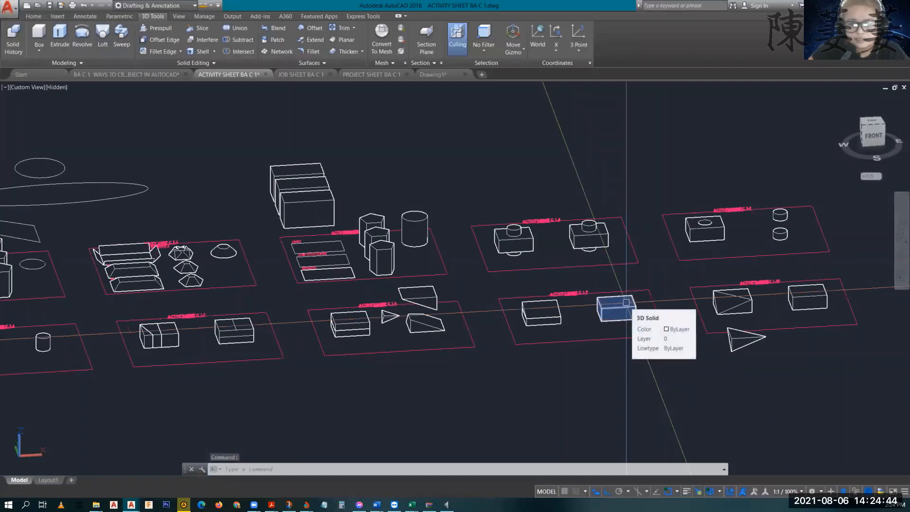
scroll(611, 308, "up", 5)
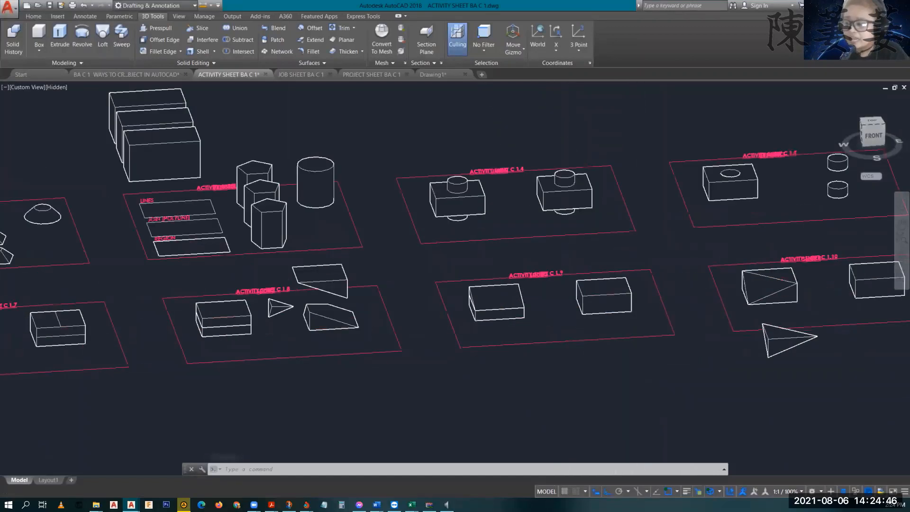
scroll(592, 312, "up", 2)
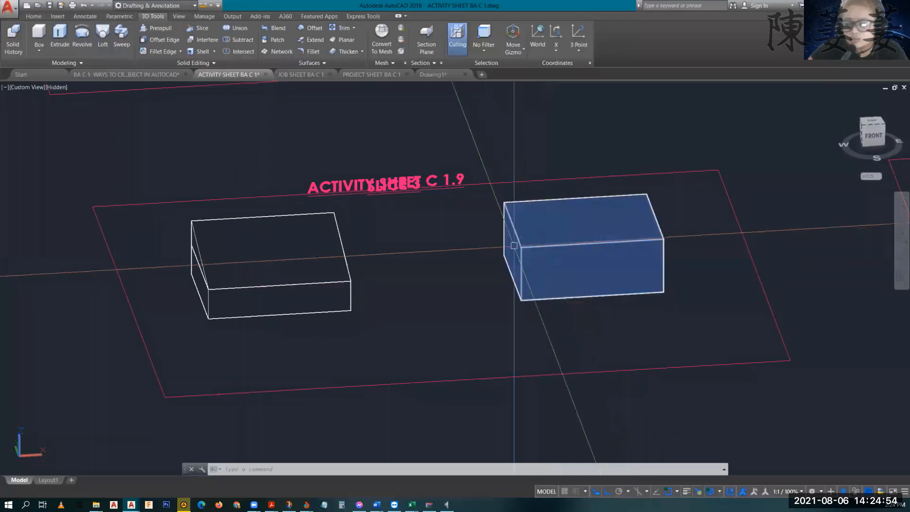
mouse_move(514, 245)
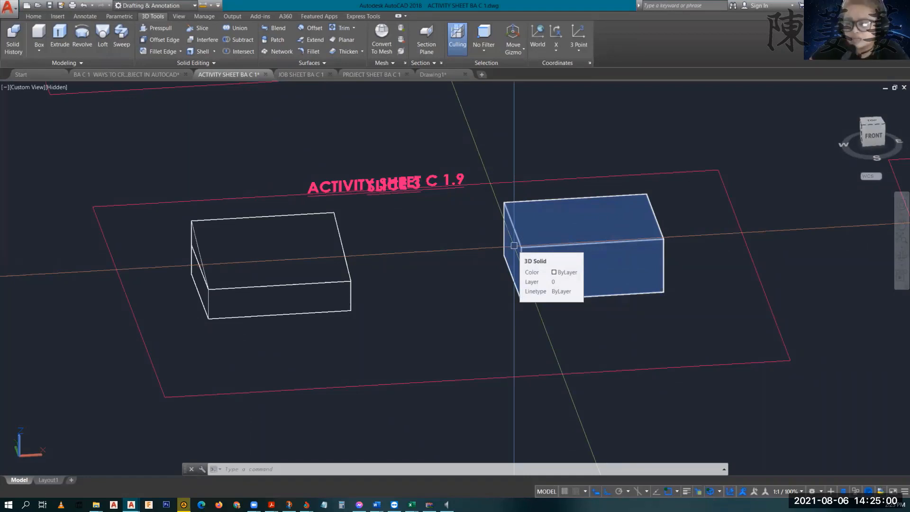
scroll(439, 305, "down", 5)
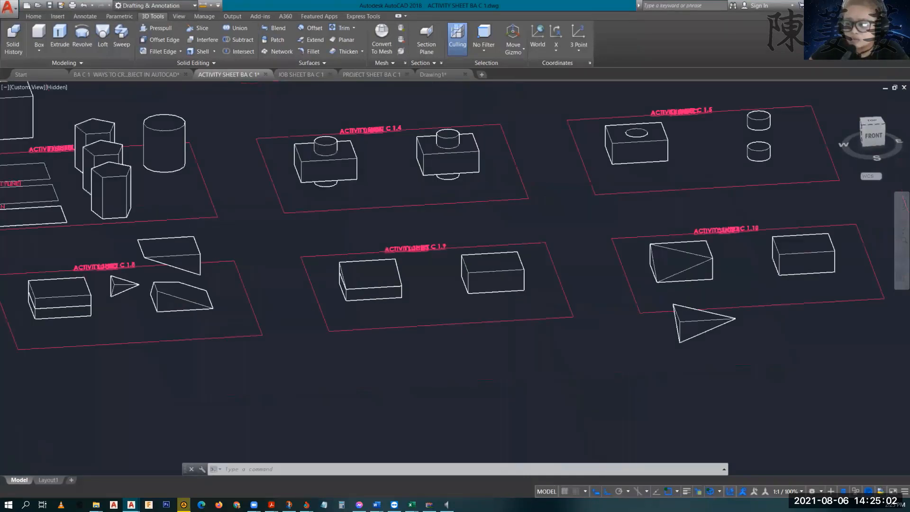
scroll(367, 294, "up", 3)
scroll(382, 300, "up", 2)
middle_click_drag(431, 315, 536, 336)
left_click(506, 283)
key("Escape")
scroll(281, 292, "up", 7)
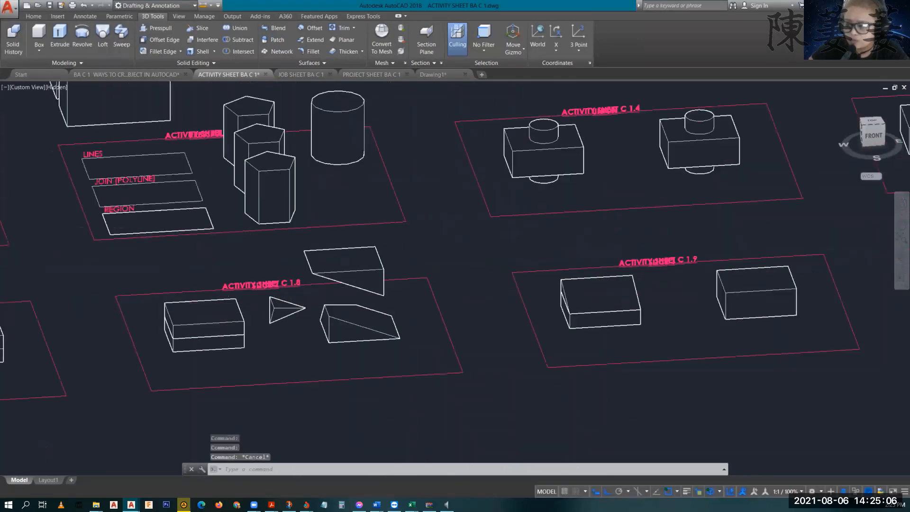
scroll(305, 328, "down", 7)
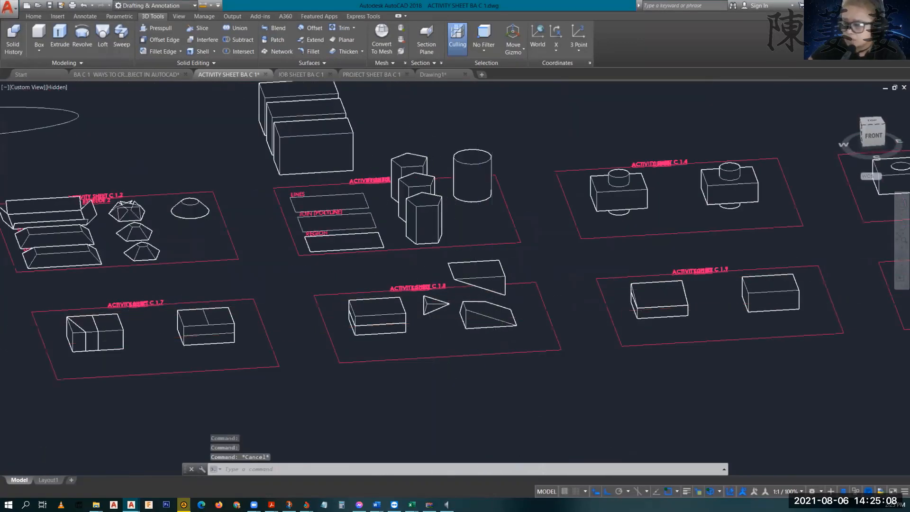
Step: Move the rear wedge piece on Activity Sheet C 1.8 by its top front corner to the empty area in front of the sheet
scroll(416, 305, "up", 7)
middle_click_drag(515, 373, 524, 289, "shift")
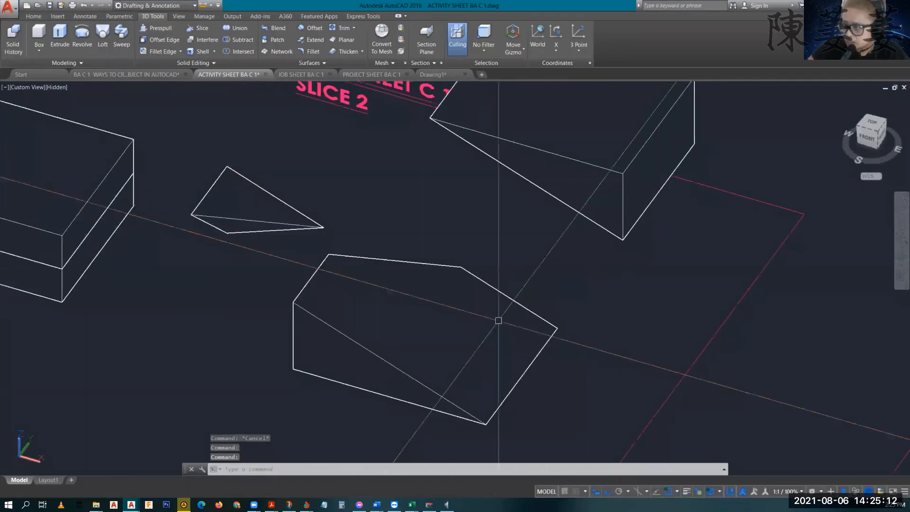
middle_click_drag(607, 276, 606, 317)
left_click(625, 202)
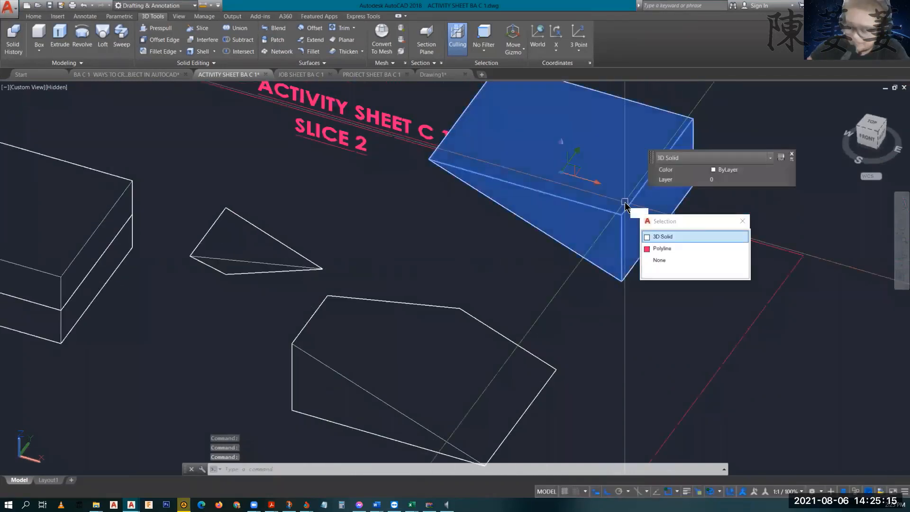
key("Return")
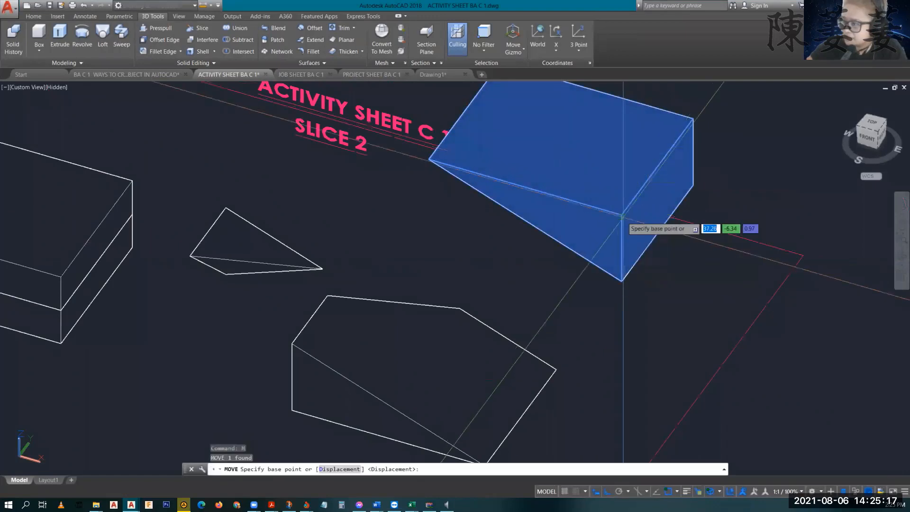
left_click(625, 212)
scroll(624, 212, "down", 5)
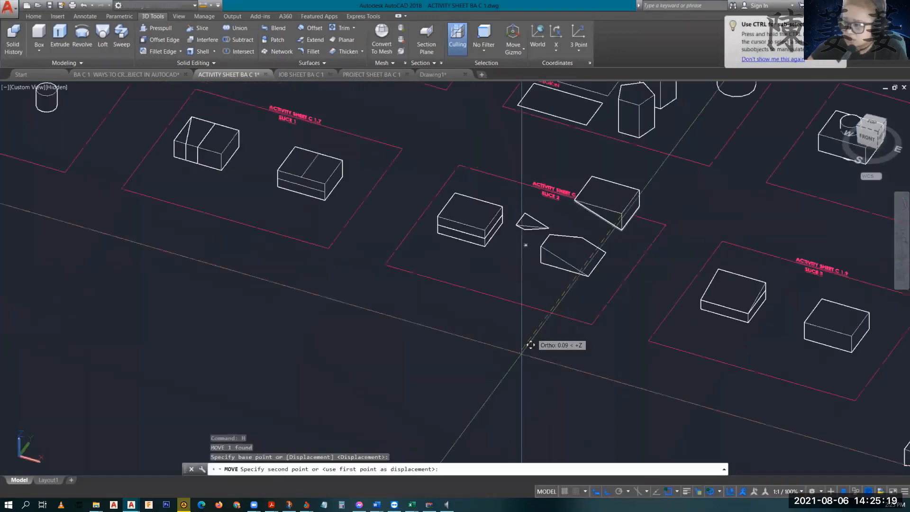
left_click(520, 361)
key("Escape")
key("Escape")
scroll(495, 404, "up", 5)
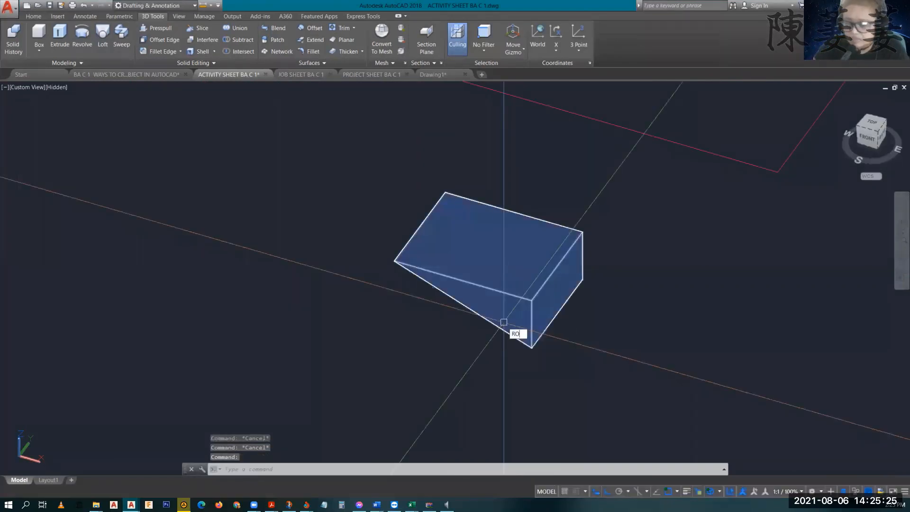
key("Return")
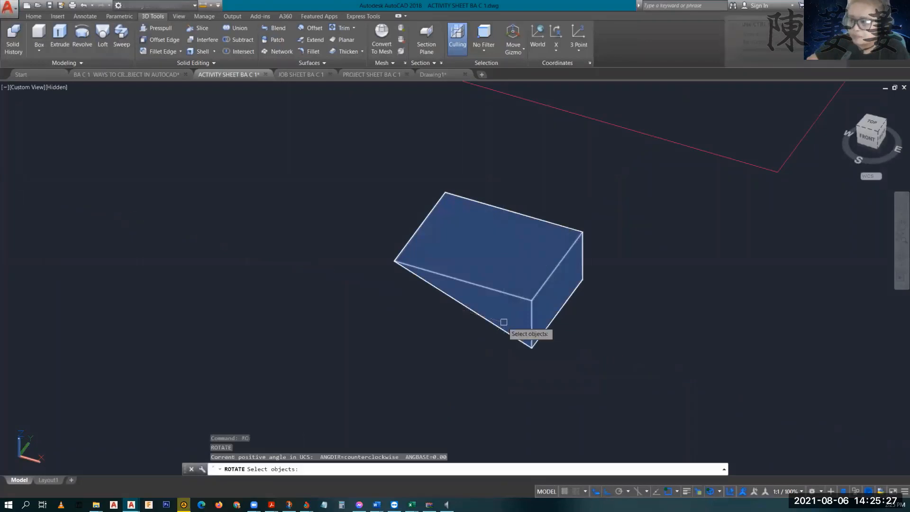
left_click(527, 303)
key("Return")
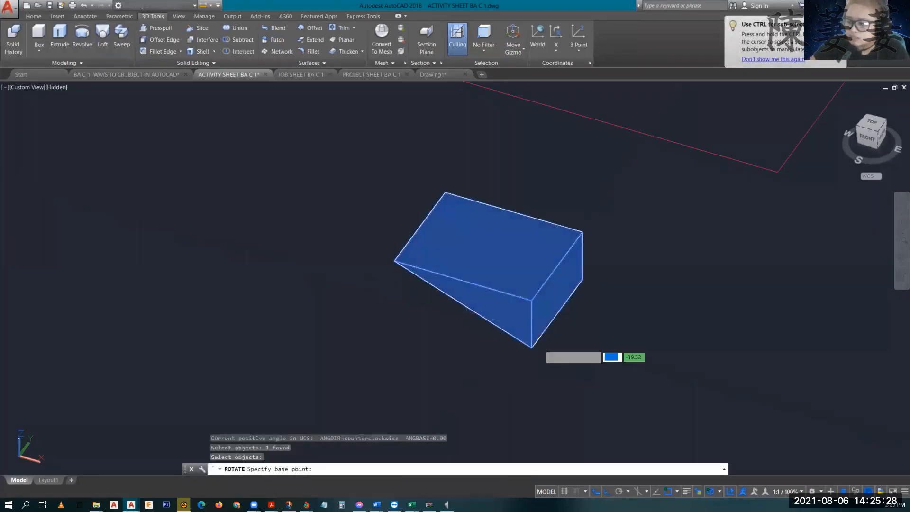
left_click(532, 348)
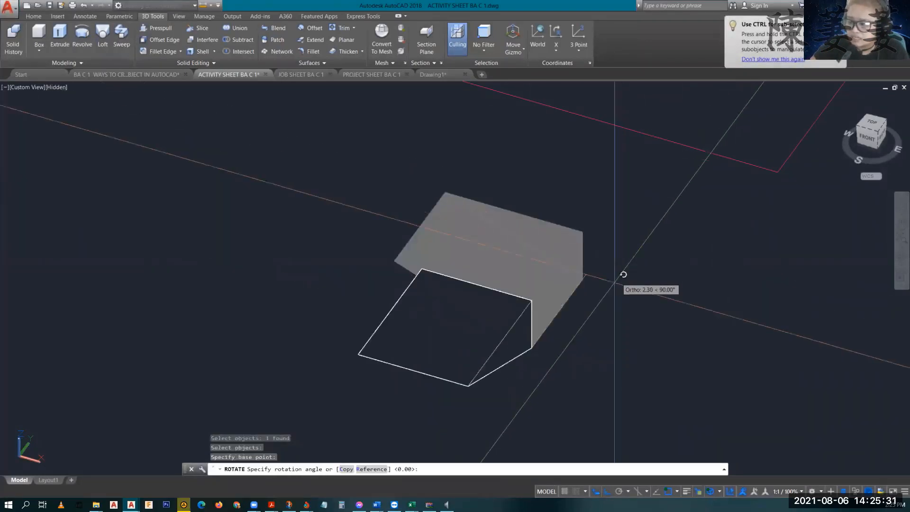
left_click(607, 491)
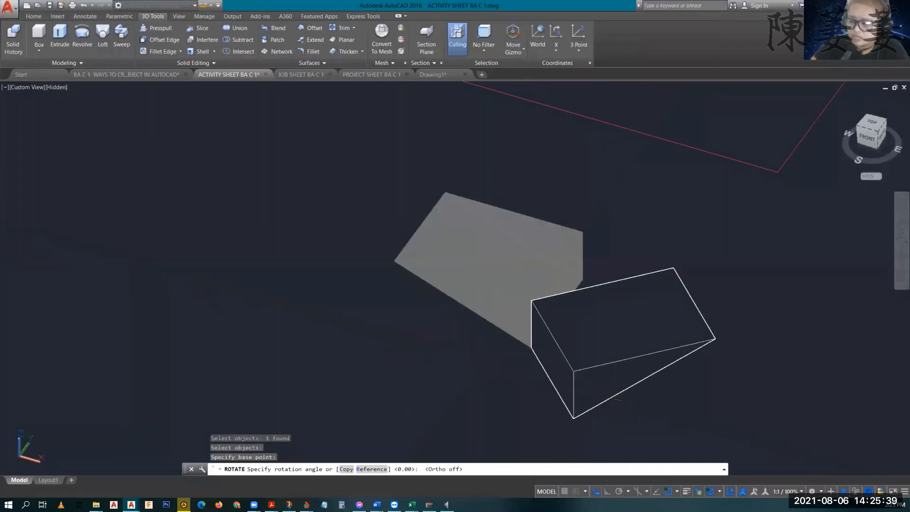
key("Escape")
key("Escape")
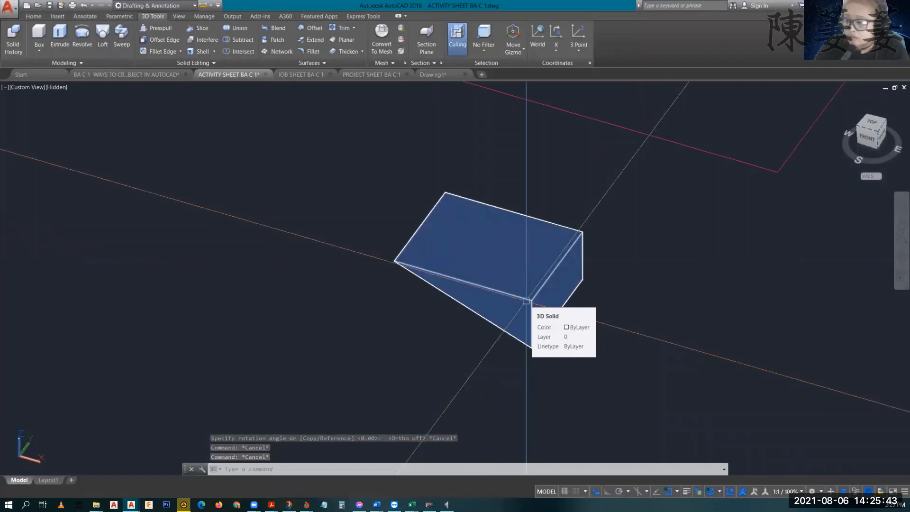
Step: Try rotating the separated wedge freehand about its Y axis with 3D Rotate, and undo the rotation
type("3D")
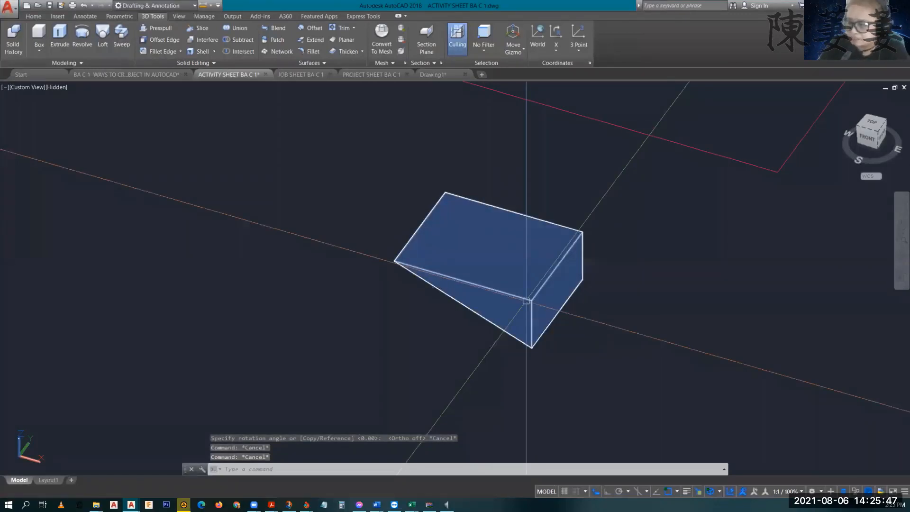
key("Return")
left_click(524, 300)
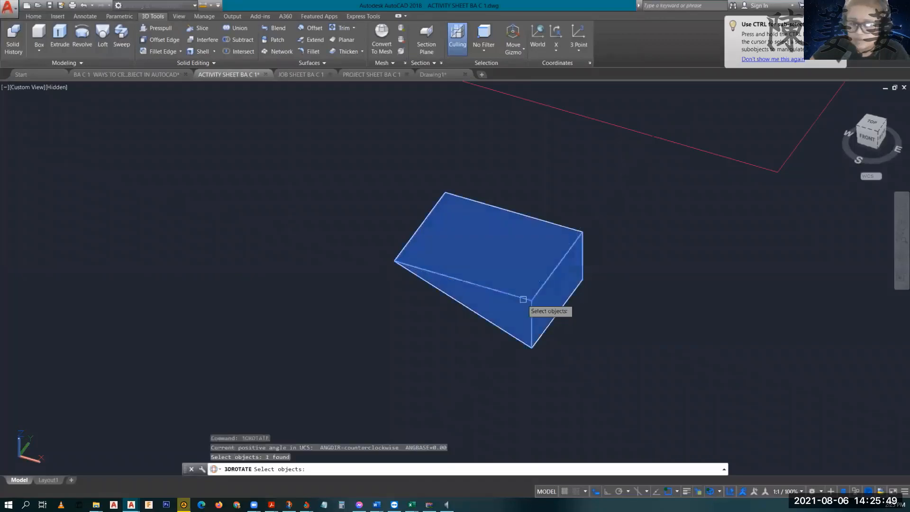
key("Return")
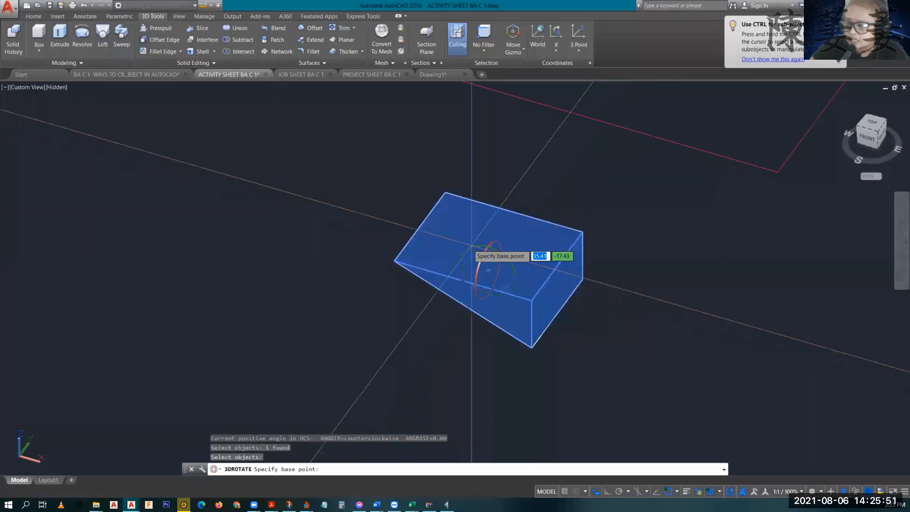
scroll(505, 262, "up", 3)
scroll(503, 268, "up", 3)
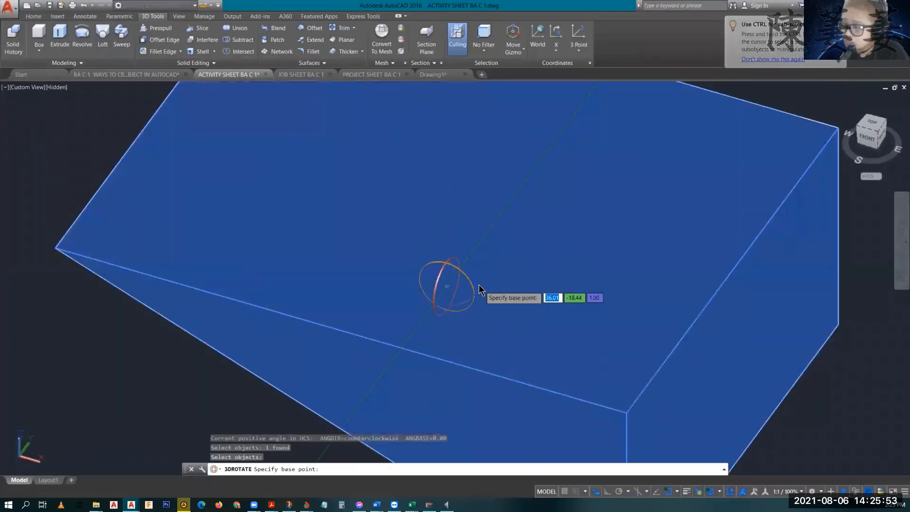
scroll(467, 308, "down", 4)
scroll(472, 308, "down", 6)
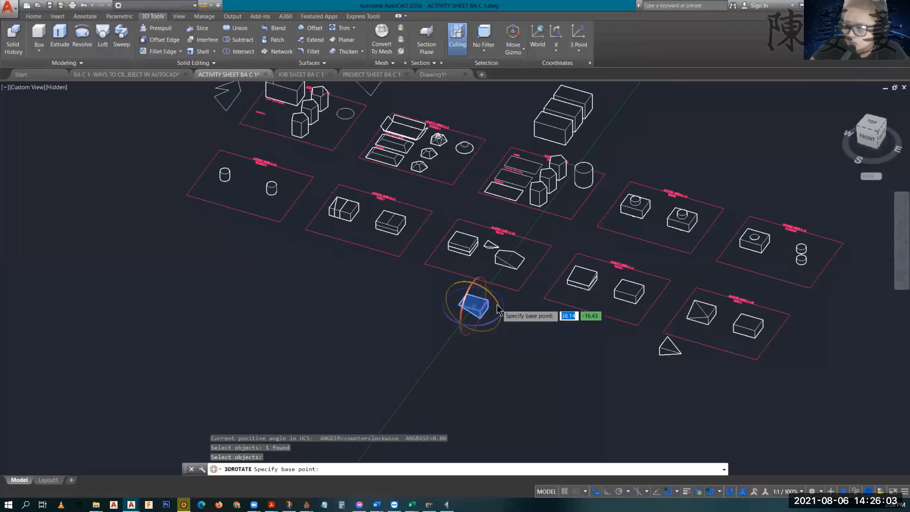
scroll(497, 306, "up", 4)
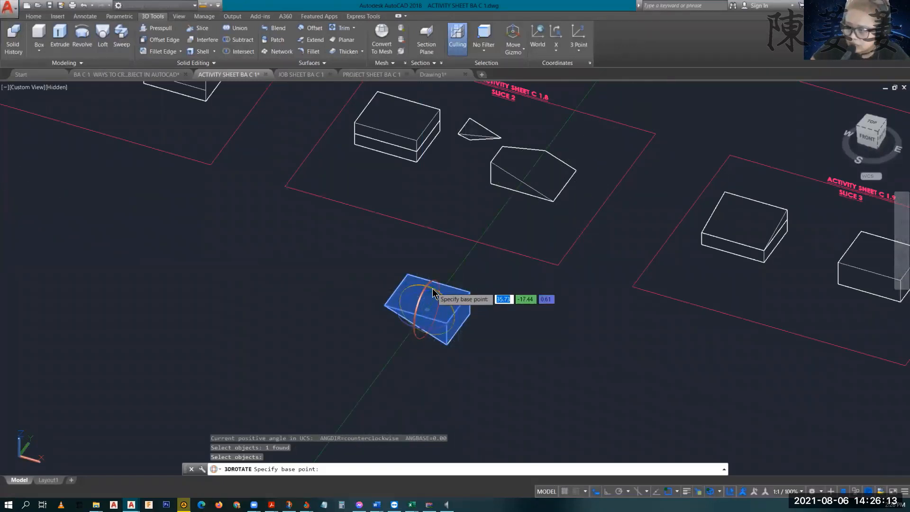
left_click(416, 313)
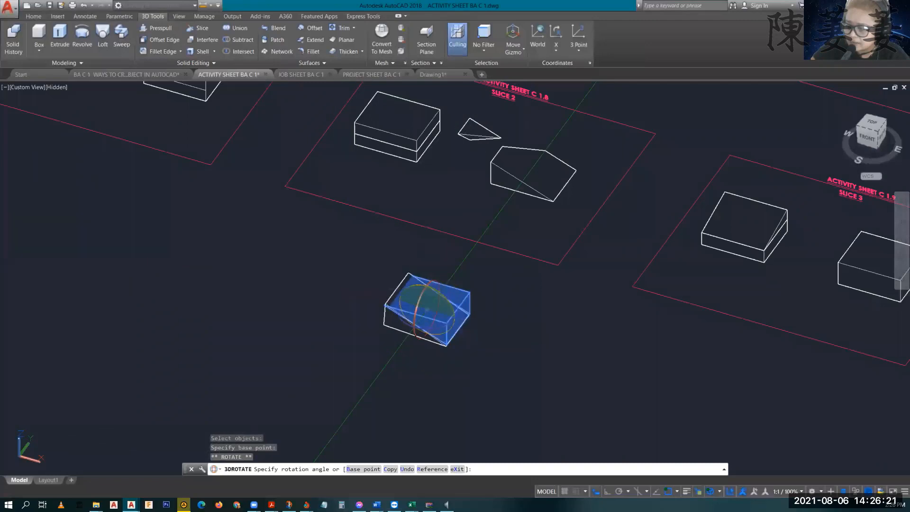
left_click(336, 277)
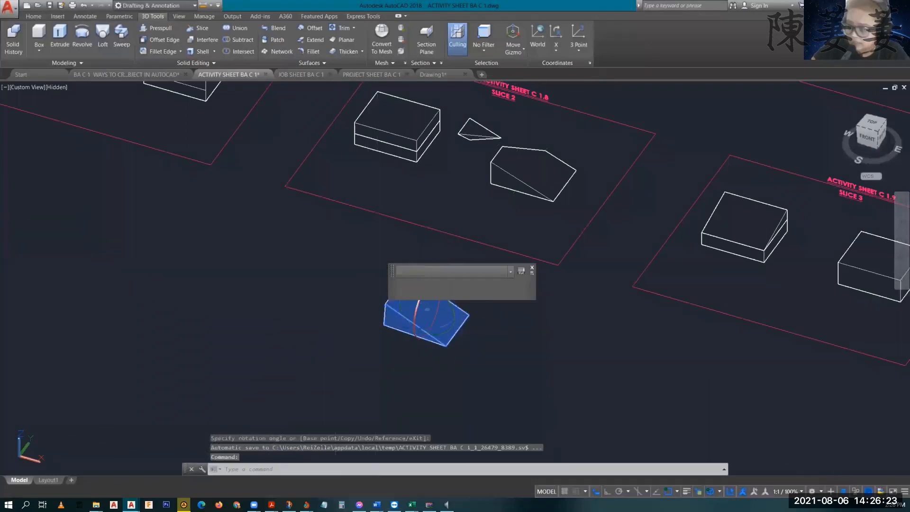
key("ctrl+z")
Step: Flip the separated wedge 180 degrees about its Y axis with 3DROTATE, using Ortho mode to fix the angle
left_click(558, 326)
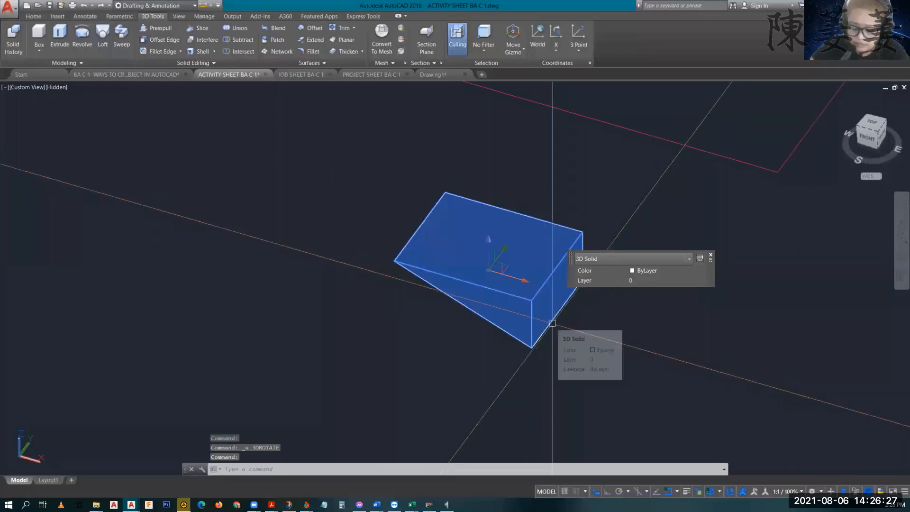
type("3DROTATE")
key("Return")
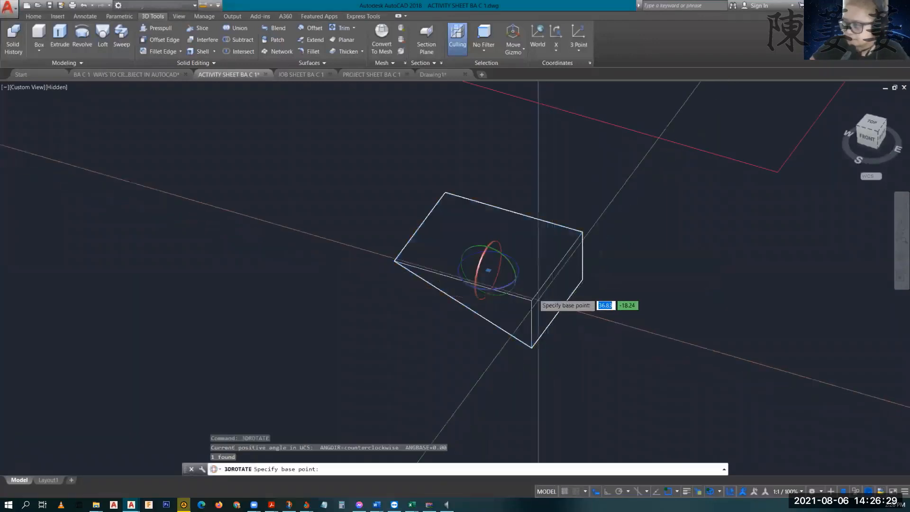
left_click(493, 257)
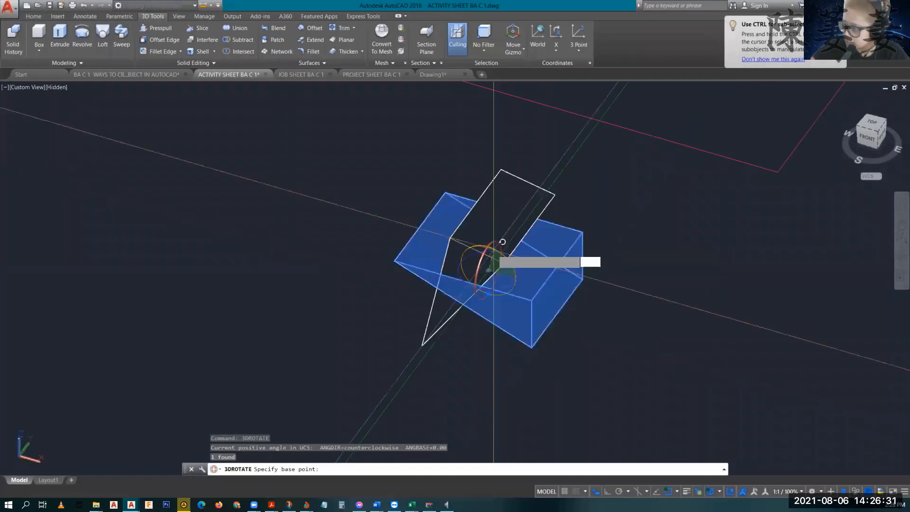
left_click(610, 491)
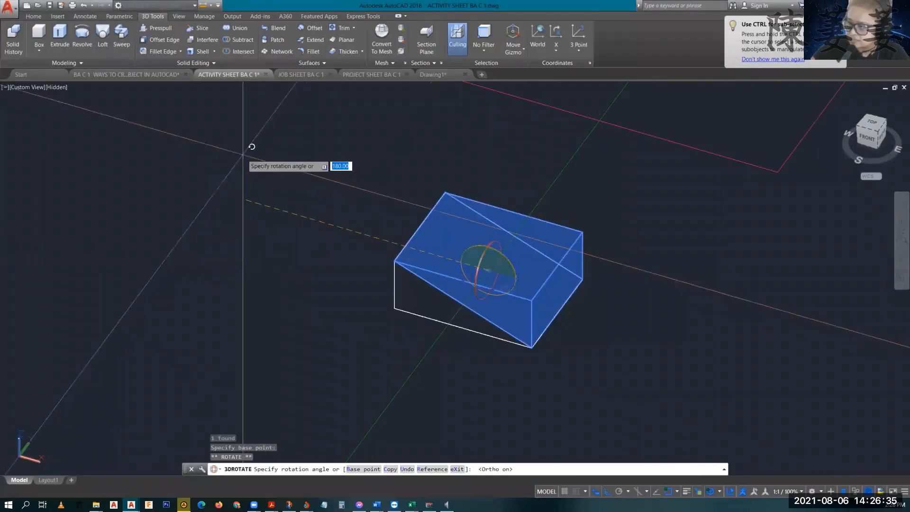
left_click(251, 147)
key("Escape")
key("Escape")
key("Escape")
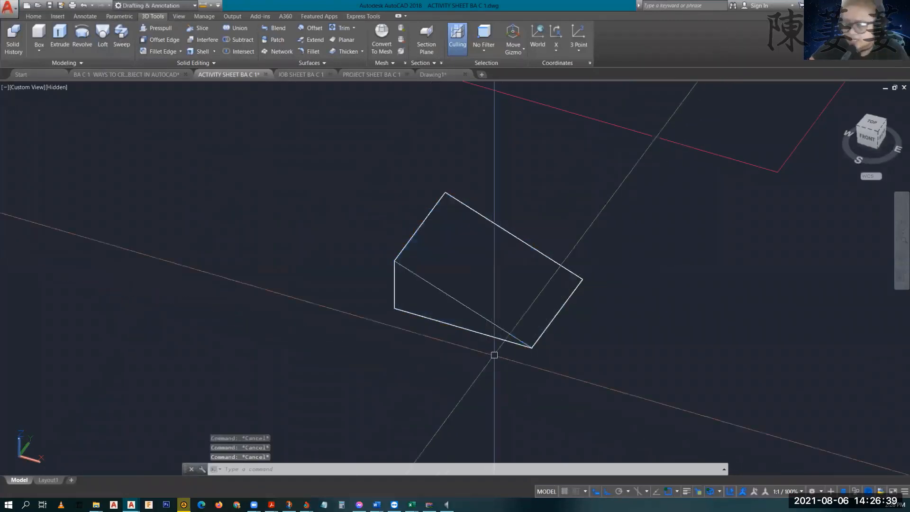
mouse_move(488, 332)
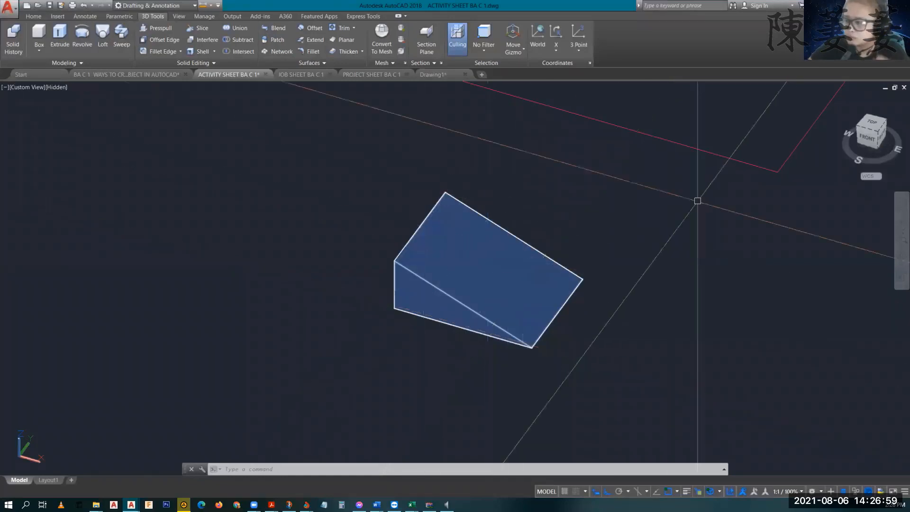
scroll(676, 222, "down", 5)
middle_click_drag(717, 218, 555, 349)
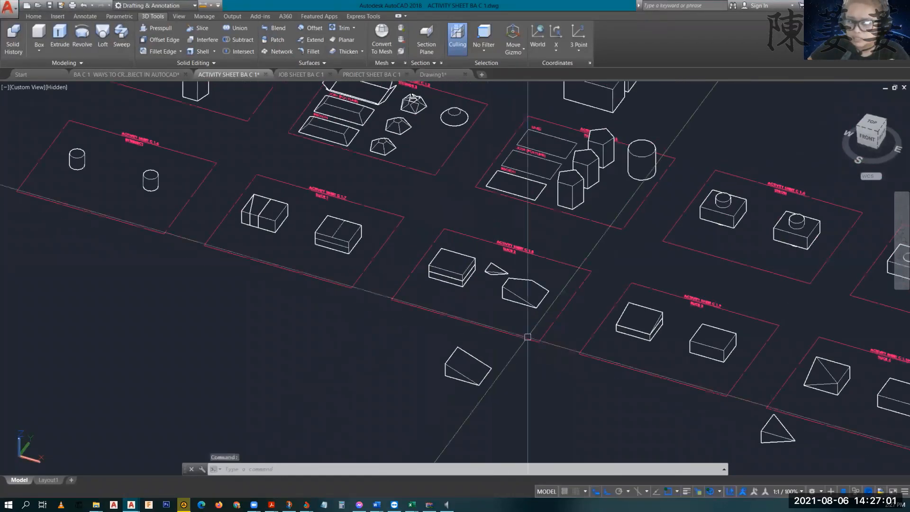
middle_click_drag(595, 240, 527, 281)
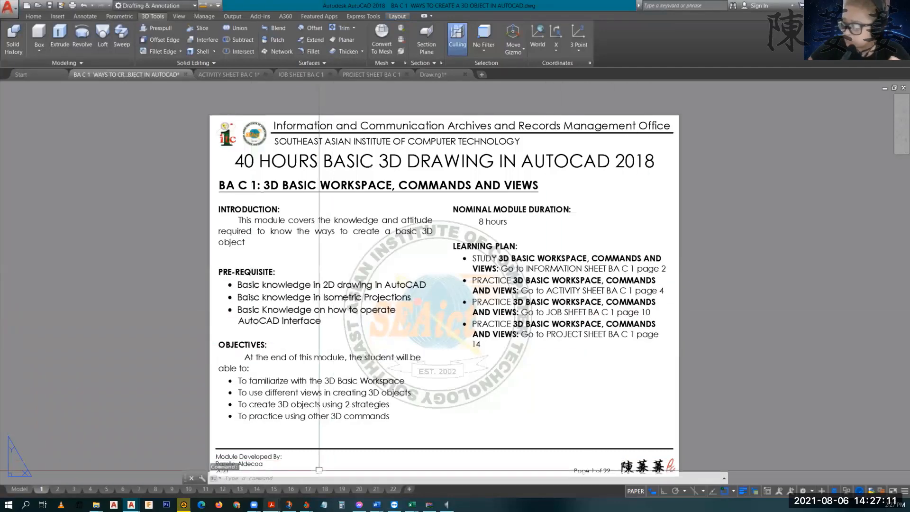
Step: Look through layout pages 10 to 13 of the BA C 1 module drawing, covering job sheet exercises JS C 1.1 to JS C 1.8
left_click(185, 490)
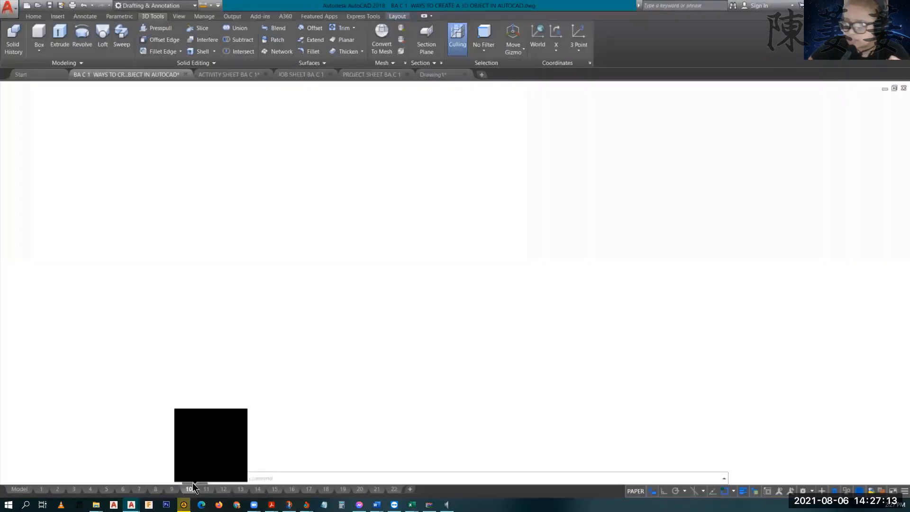
middle_click_drag(441, 305, 401, 271)
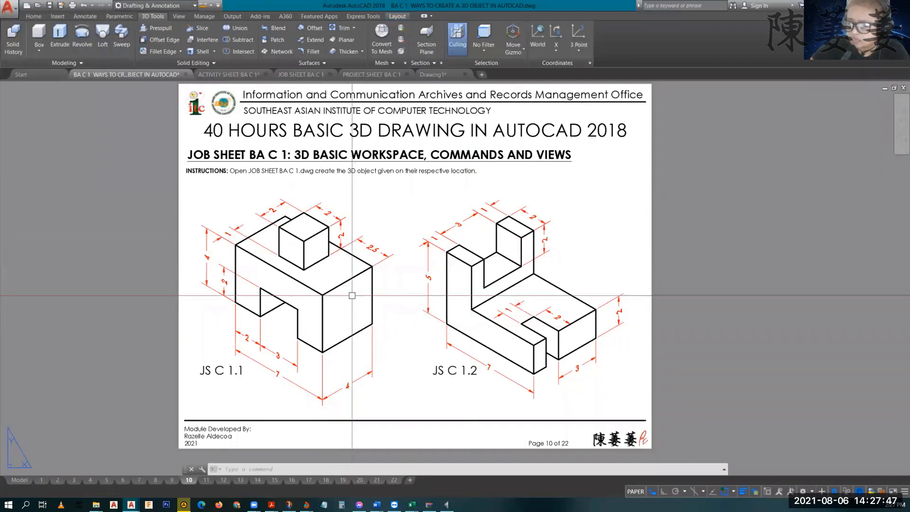
left_click(206, 480)
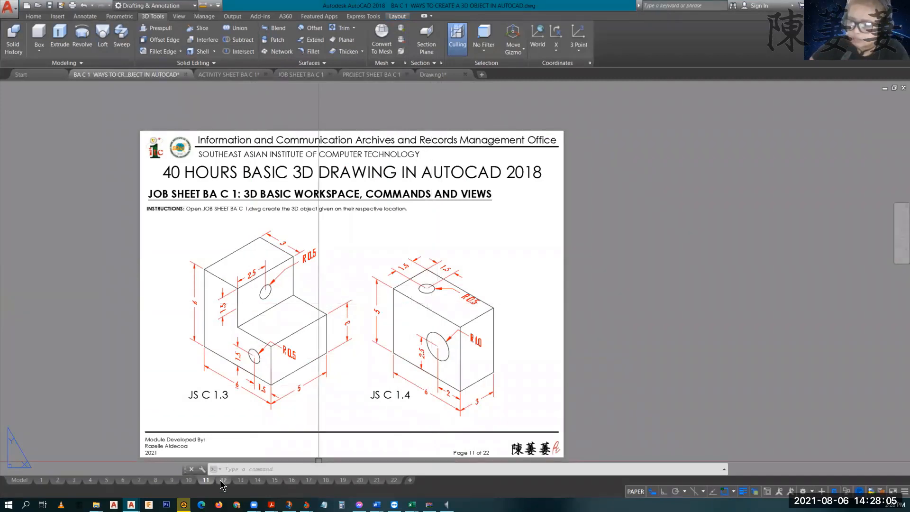
mouse_move(223, 485)
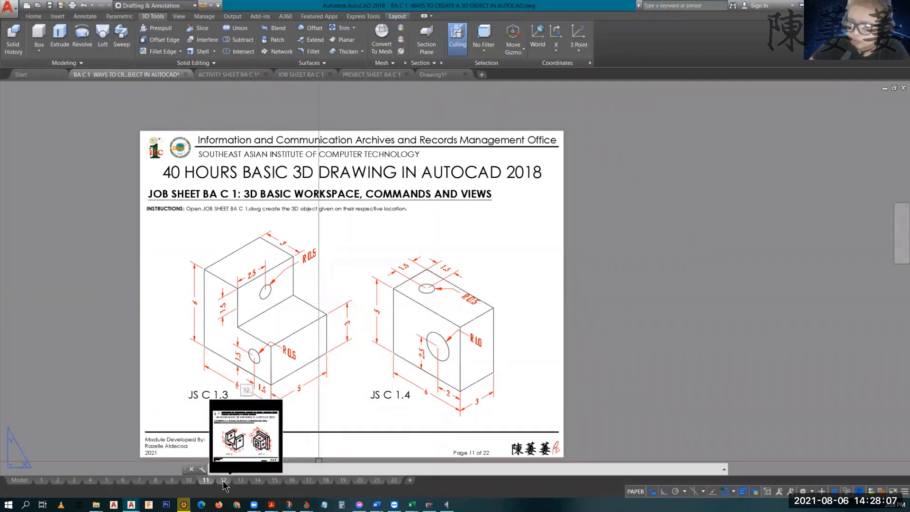
left_click(224, 481)
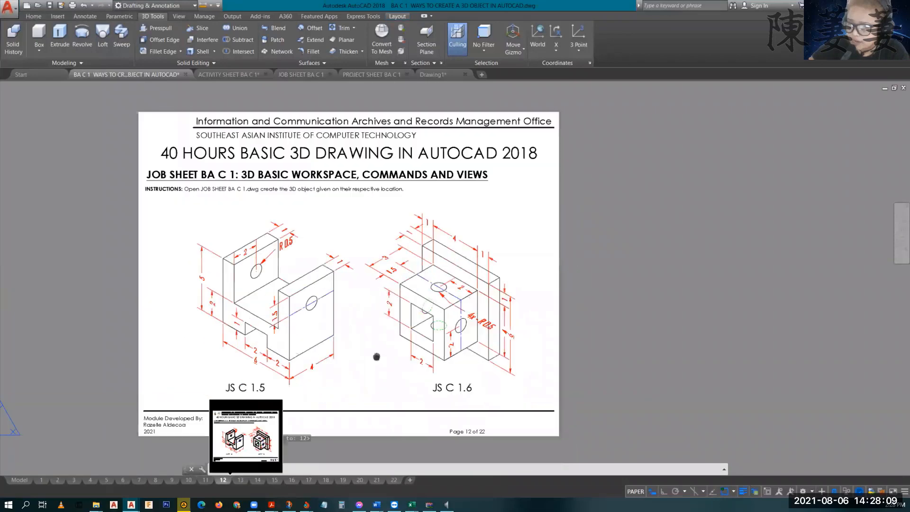
left_click(241, 482)
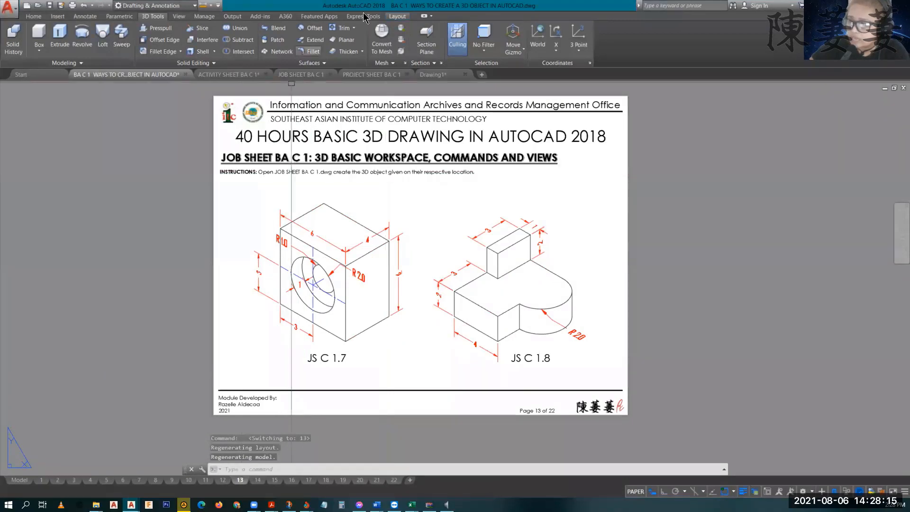
Step: Switch to the JOB SHEET BA C 1 drawing, set the SW Isometric view and look over the empty job sheet frames
mouse_move(302, 79)
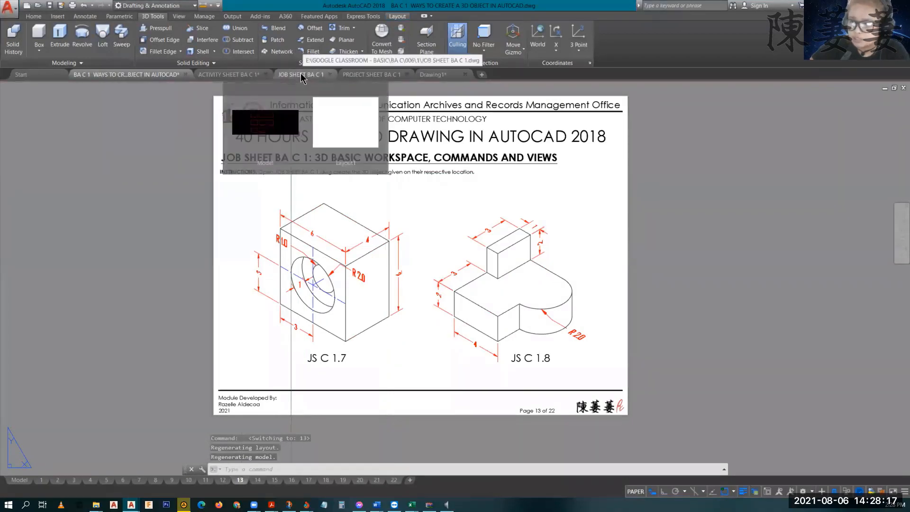
left_click(302, 76)
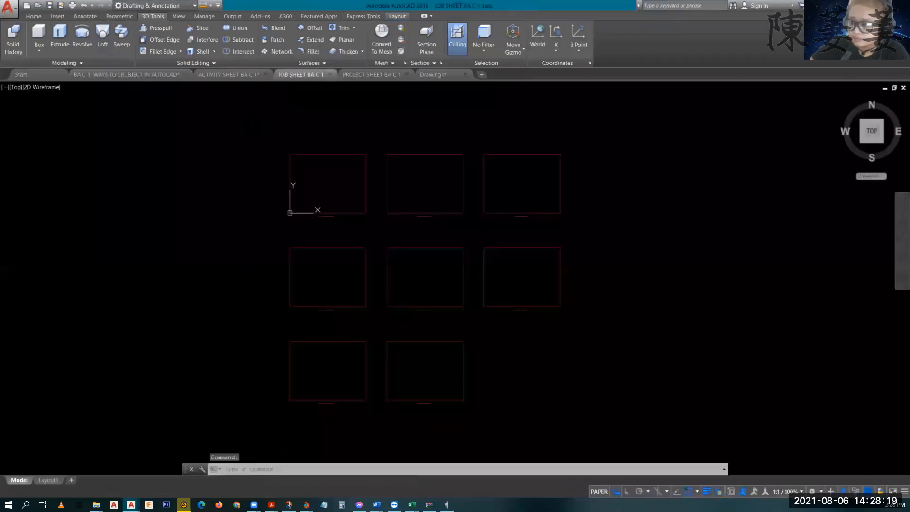
middle_click_drag(386, 251, 339, 234)
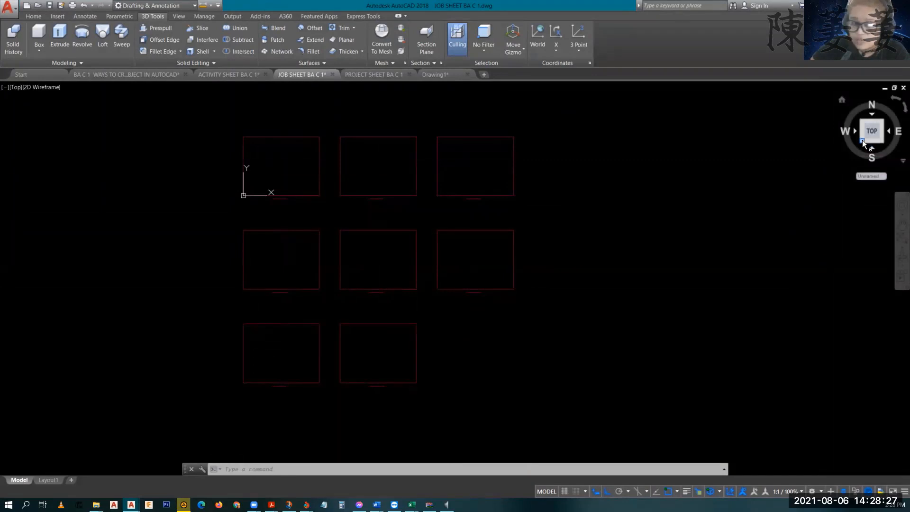
left_click(862, 140)
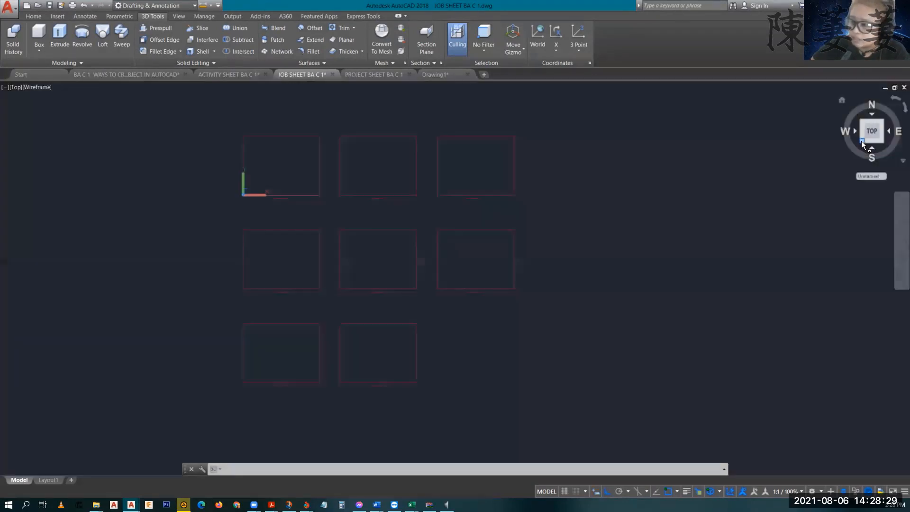
scroll(324, 290, "up", 10)
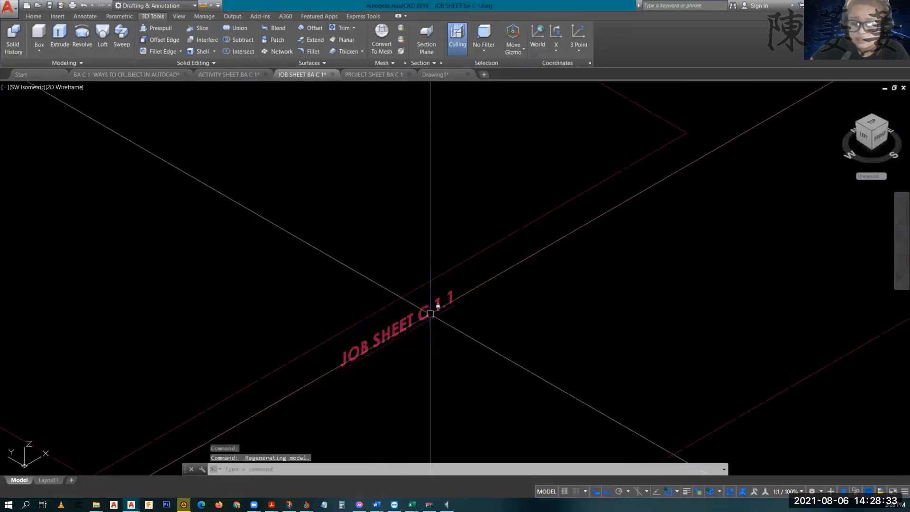
scroll(431, 311, "down", 7)
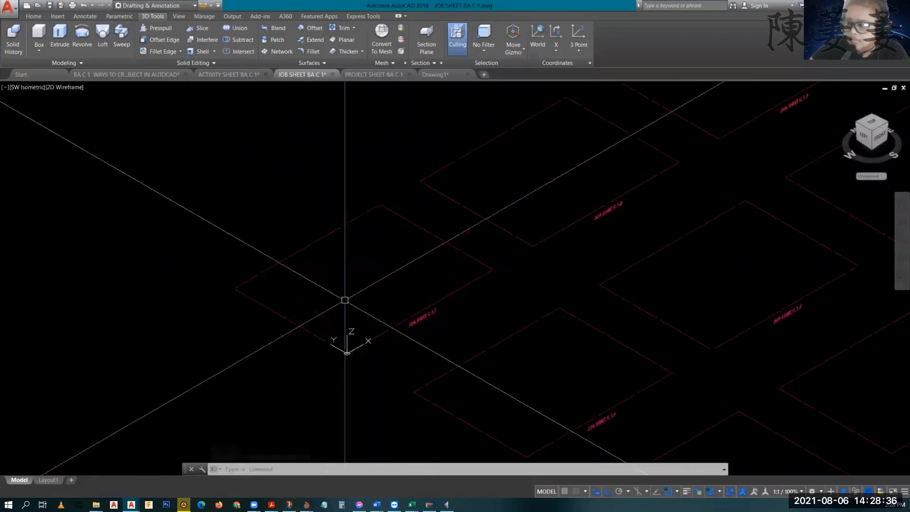
middle_click_drag(615, 212, 364, 266)
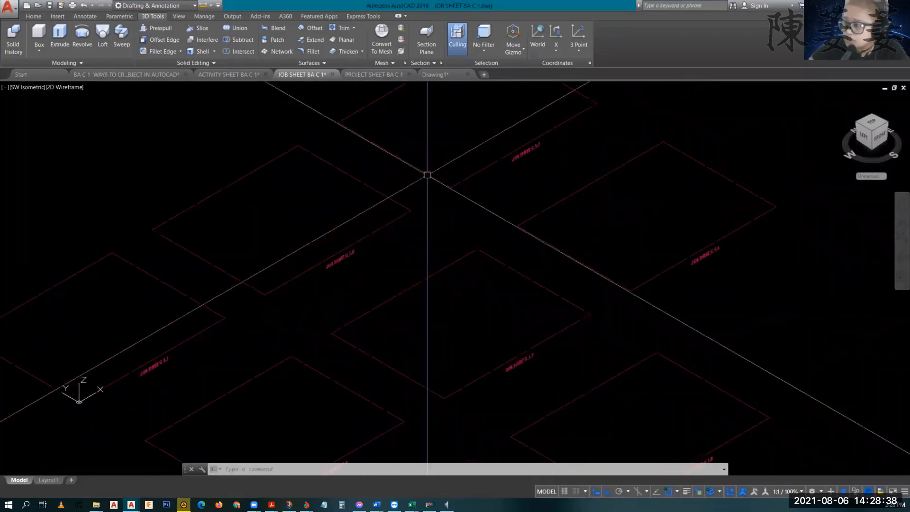
Step: Return to the BA C 1 module drawing and examine project sheet exercise PS C 1.1 on layout page 14
middle_click_drag(432, 266, 404, 135)
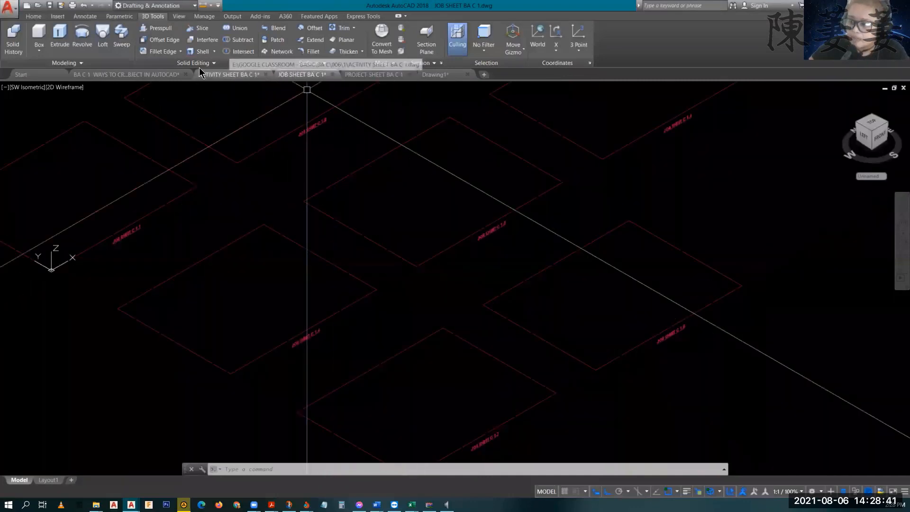
left_click(166, 76)
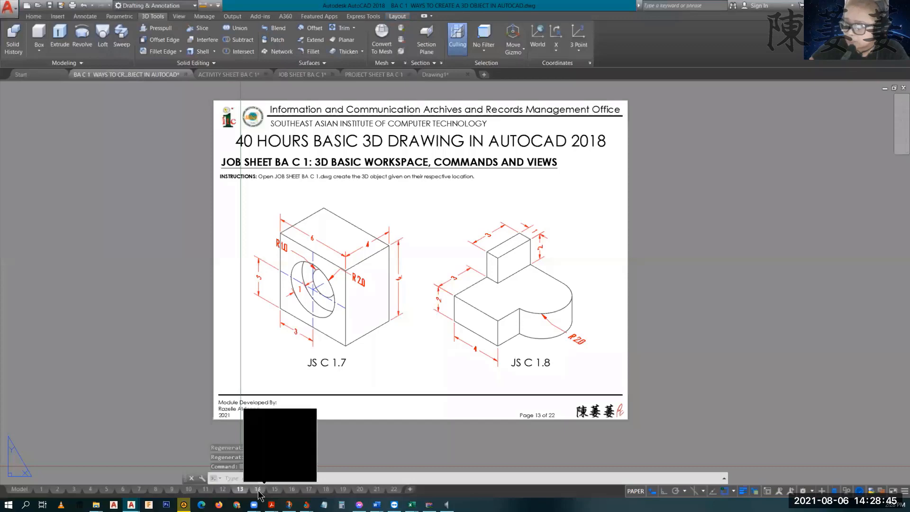
left_click(258, 490)
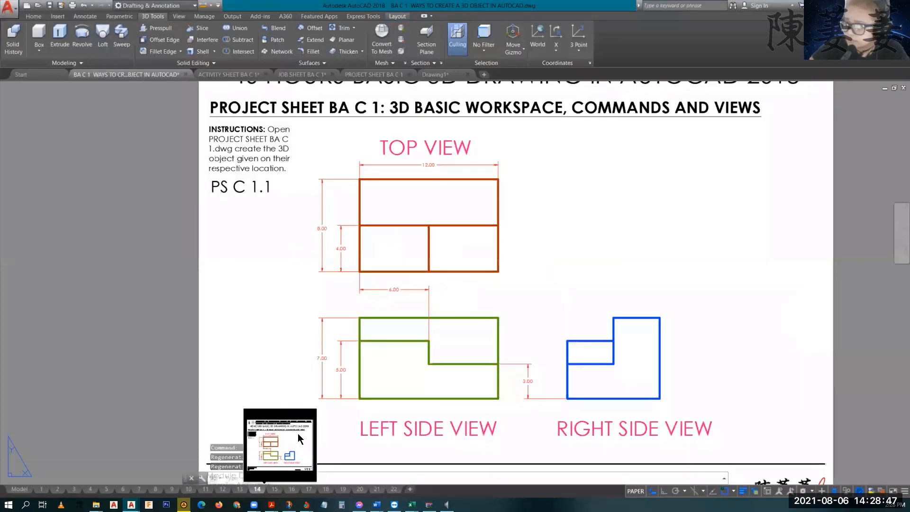
scroll(465, 249, "down", 2)
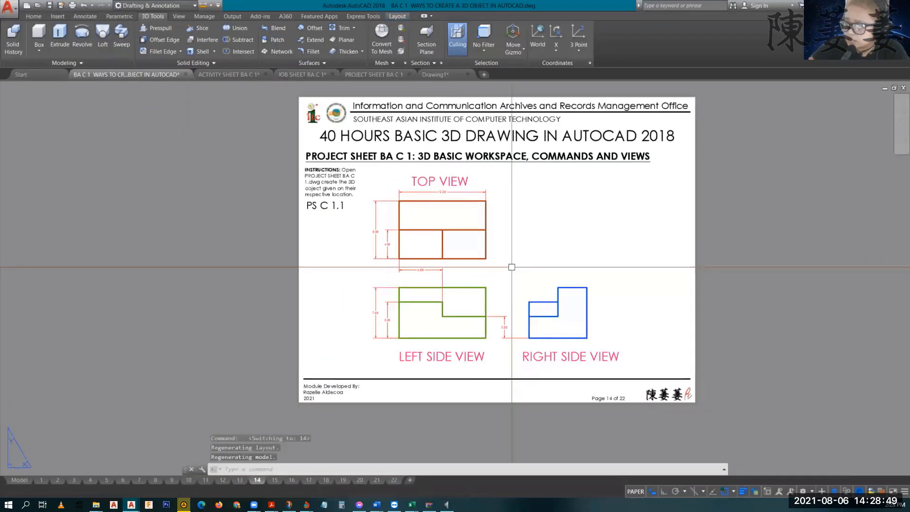
middle_click_drag(525, 271, 379, 276)
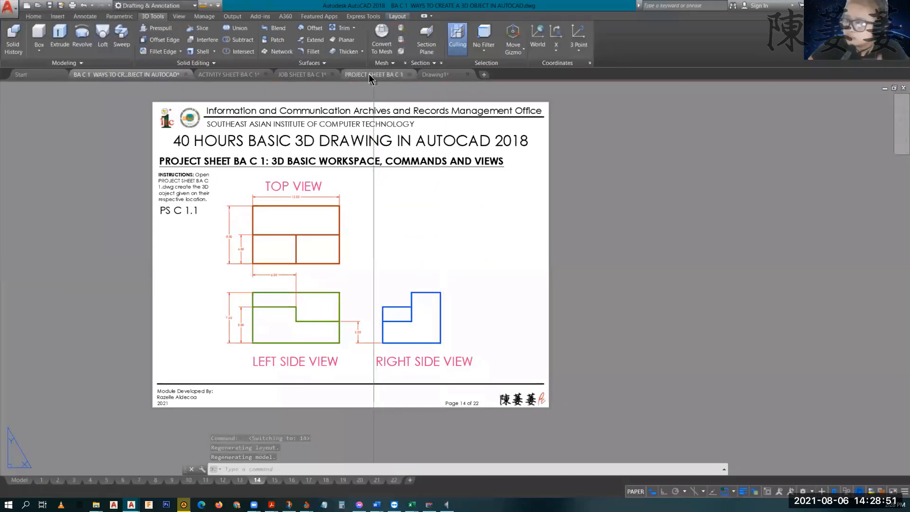
Step: Switch to the PROJECT SHEET BA C 1 drawing, set the SE Isometric view and look over the empty frames and their labels
mouse_move(370, 75)
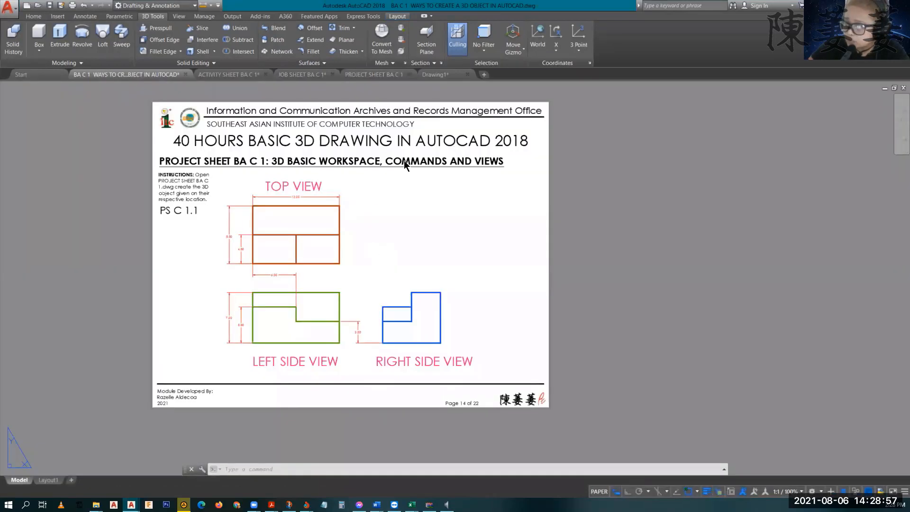
left_click(384, 74)
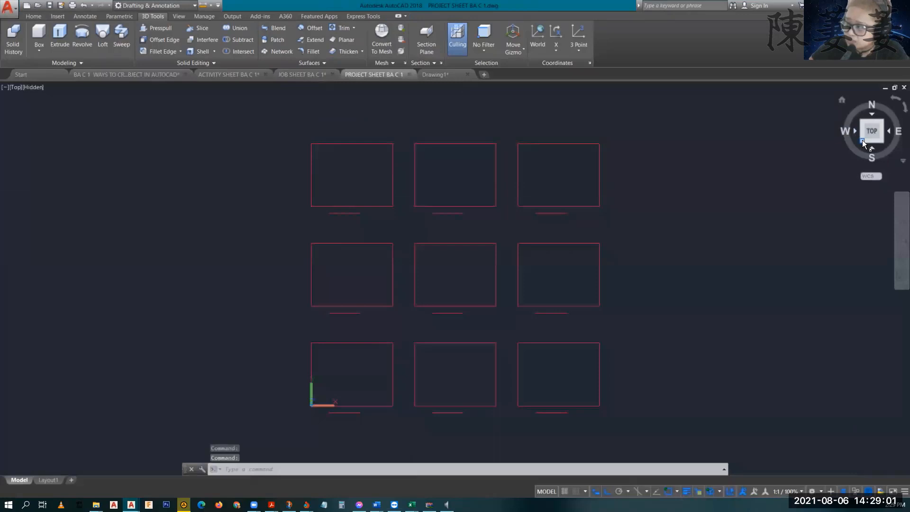
left_click(882, 142)
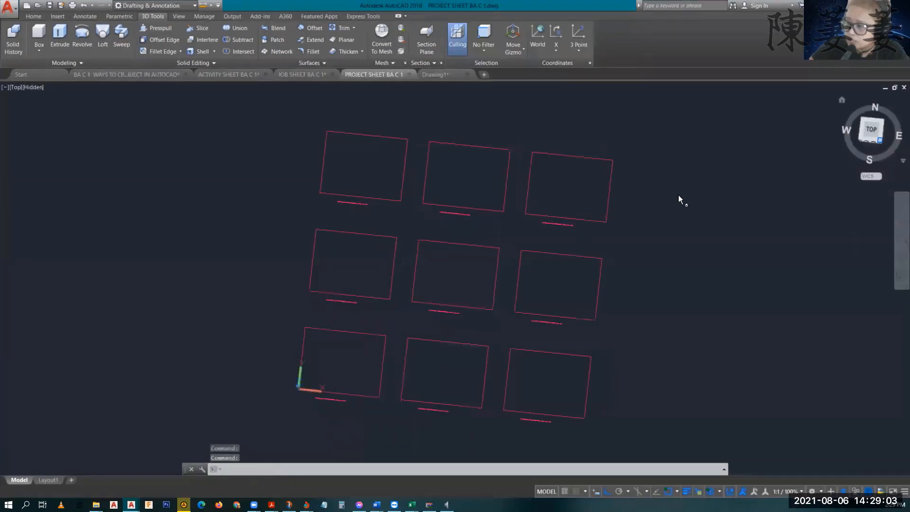
scroll(418, 209, "up", 5)
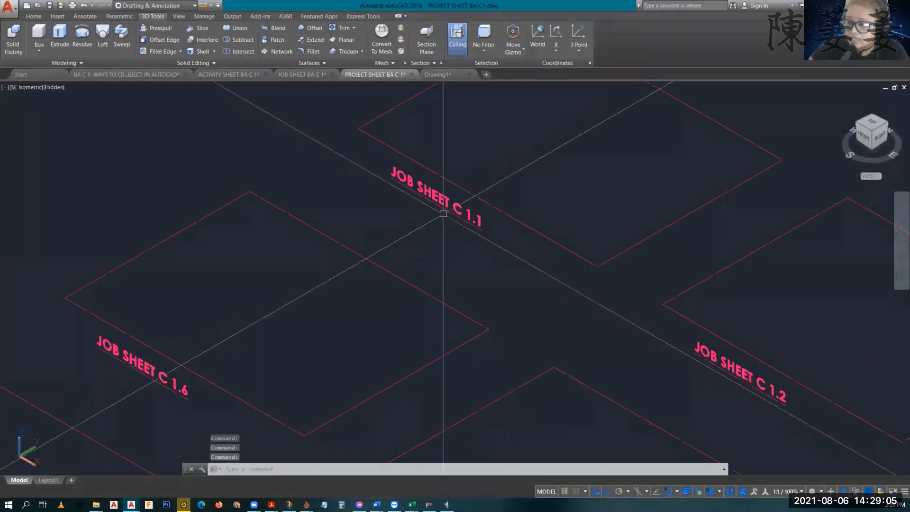
scroll(475, 216, "up", 2)
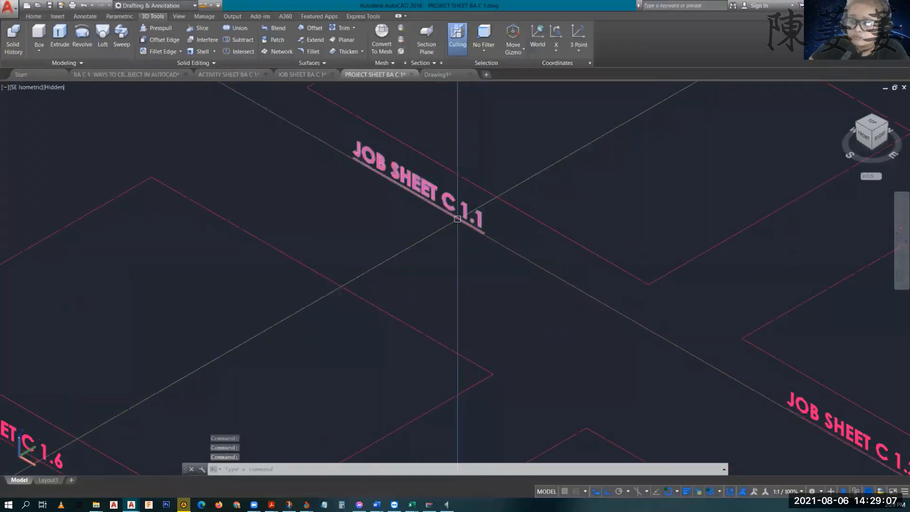
mouse_move(561, 243)
middle_mouse_down()
mouse_move(520, 303)
mouse_move(447, 359)
middle_mouse_up()
scroll(463, 261, "down", 4)
middle_click_drag(641, 371, 508, 274)
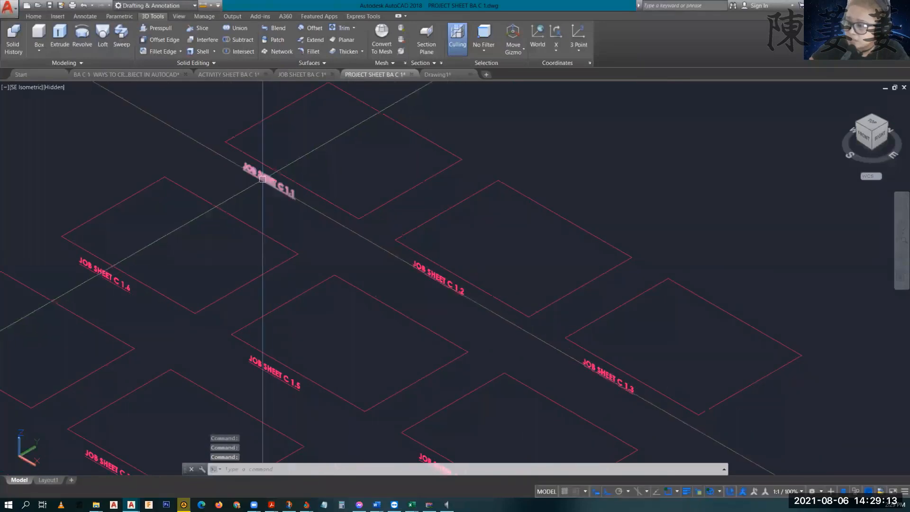
scroll(263, 177, "up", 3)
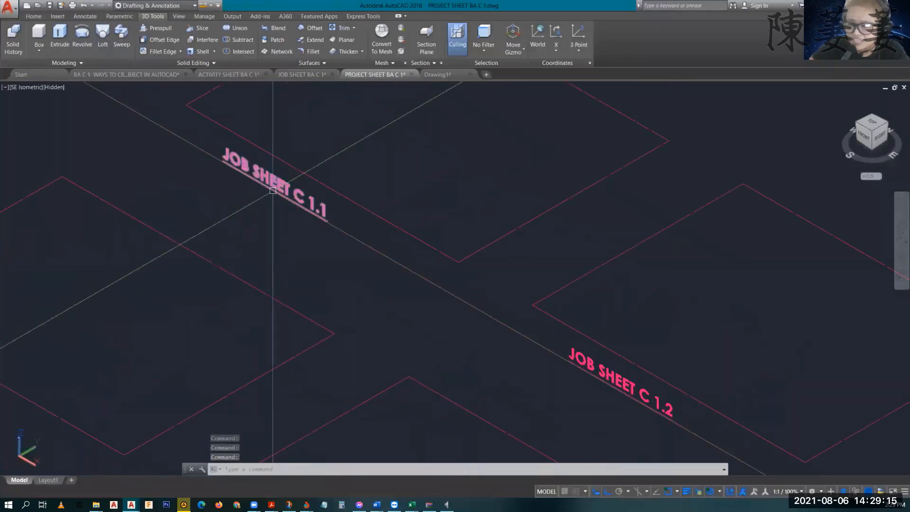
scroll(327, 237, "down", 2)
scroll(326, 237, "down", 2)
middle_click_drag(417, 379, 442, 320)
key("Escape")
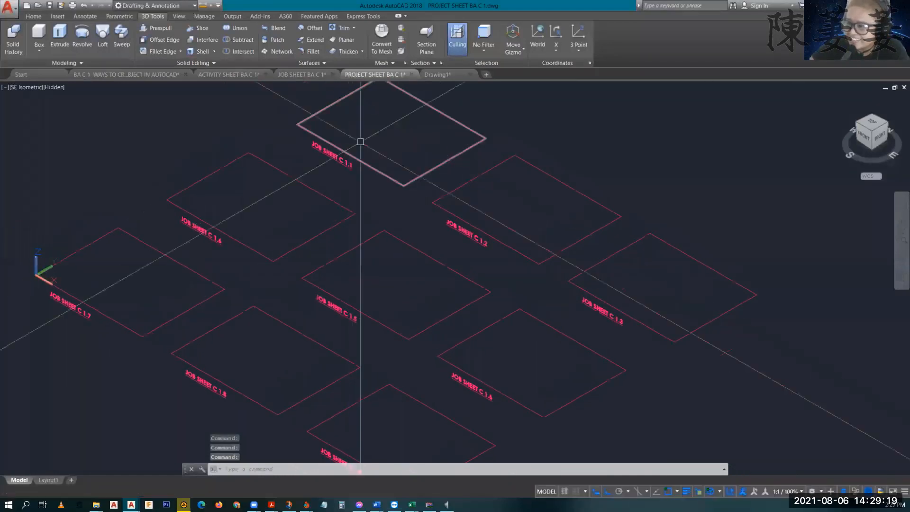
mouse_move(305, 79)
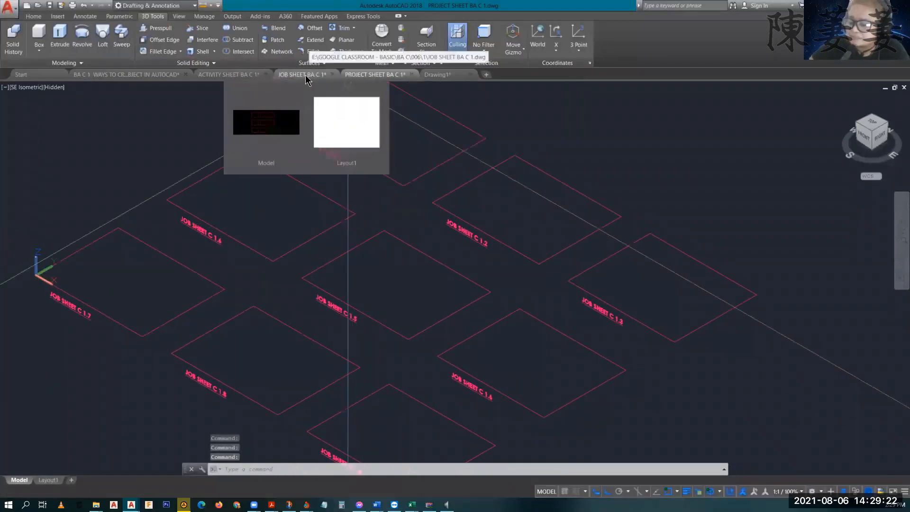
mouse_move(372, 78)
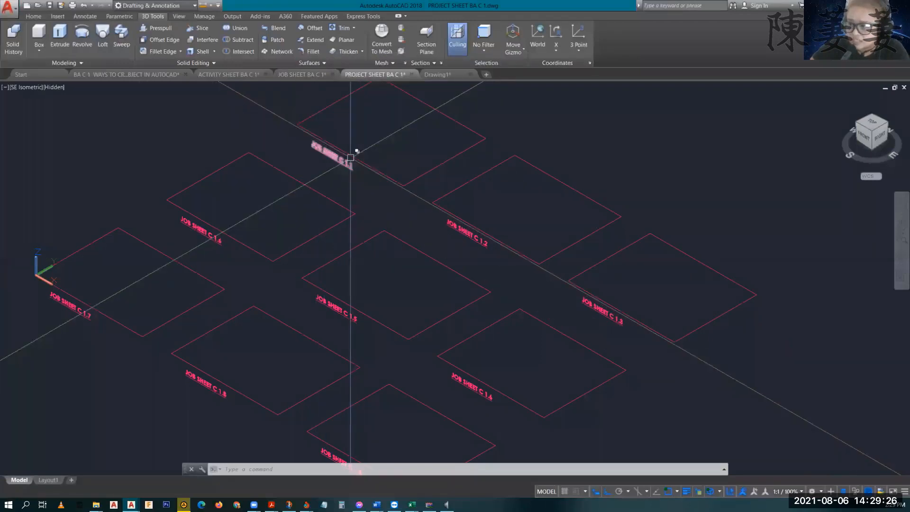
Step: Look through layout pages 14 to 20 of the BA C 1 module drawing, covering project sheet exercises PS C 1.1 to PS C 1.7
left_click(157, 76)
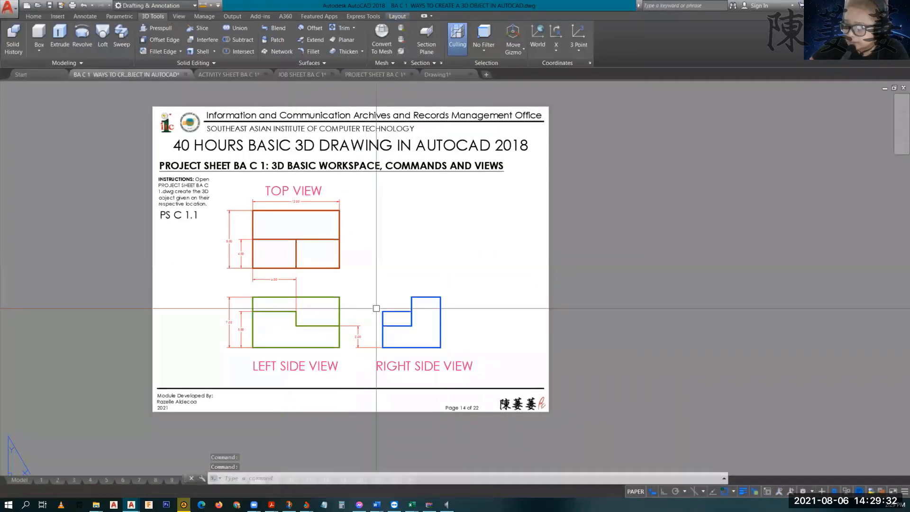
scroll(376, 309, "up", 2)
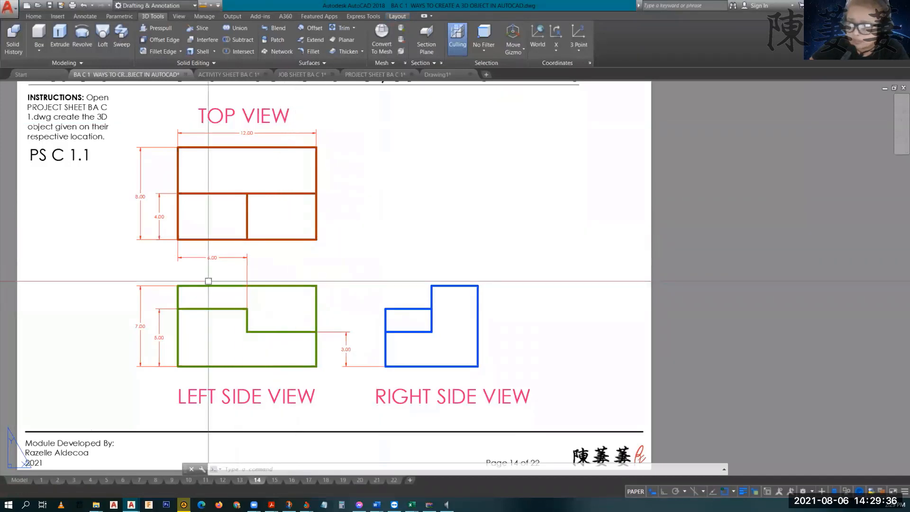
left_click(275, 480)
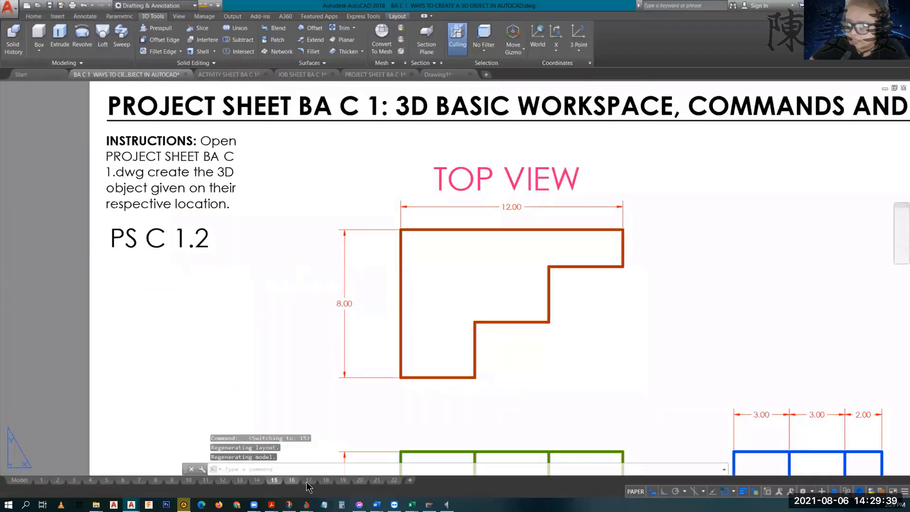
left_click(291, 480)
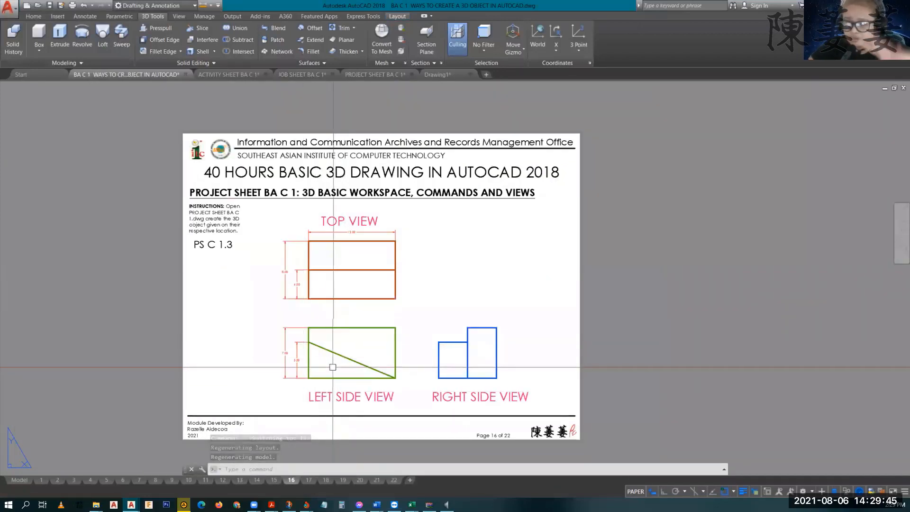
mouse_move(310, 483)
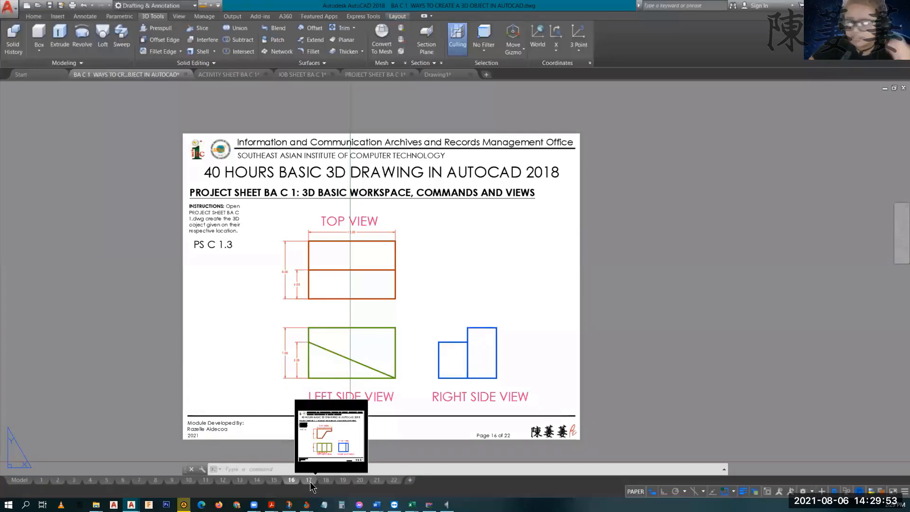
left_click(309, 480)
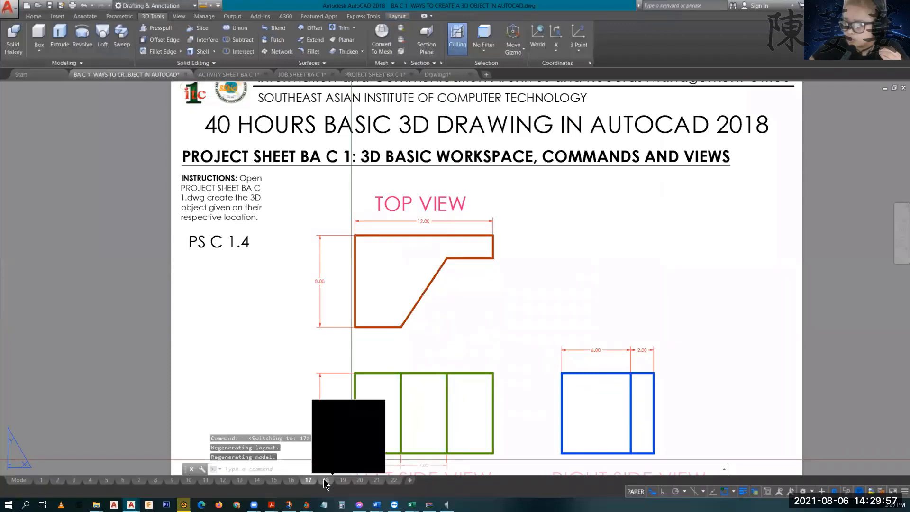
left_click(325, 480)
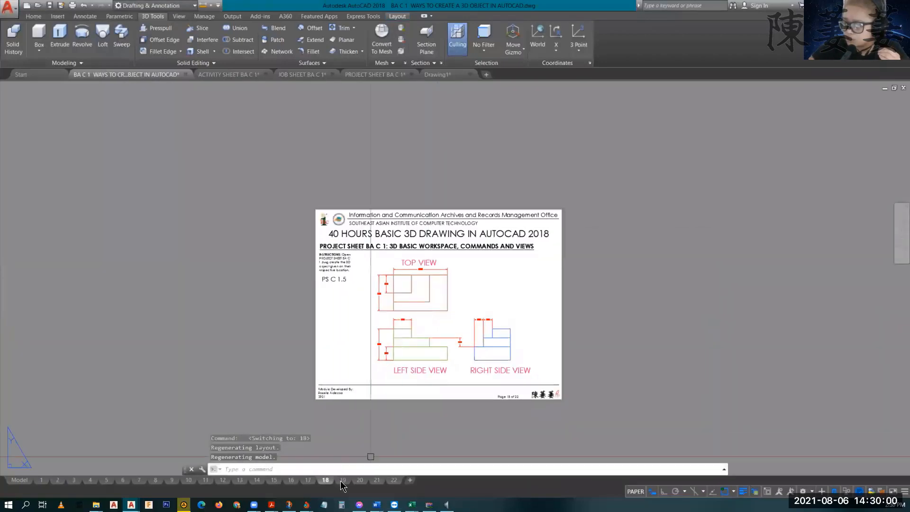
left_click(341, 481)
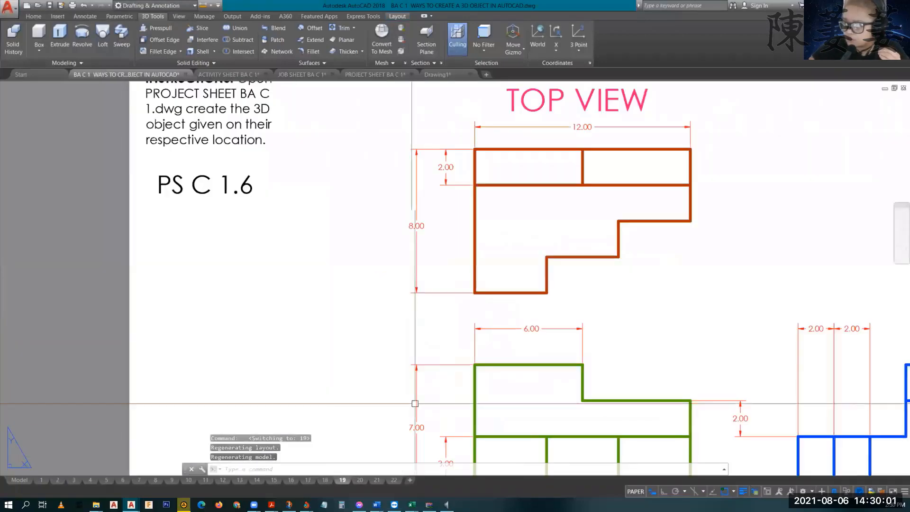
left_click(360, 481)
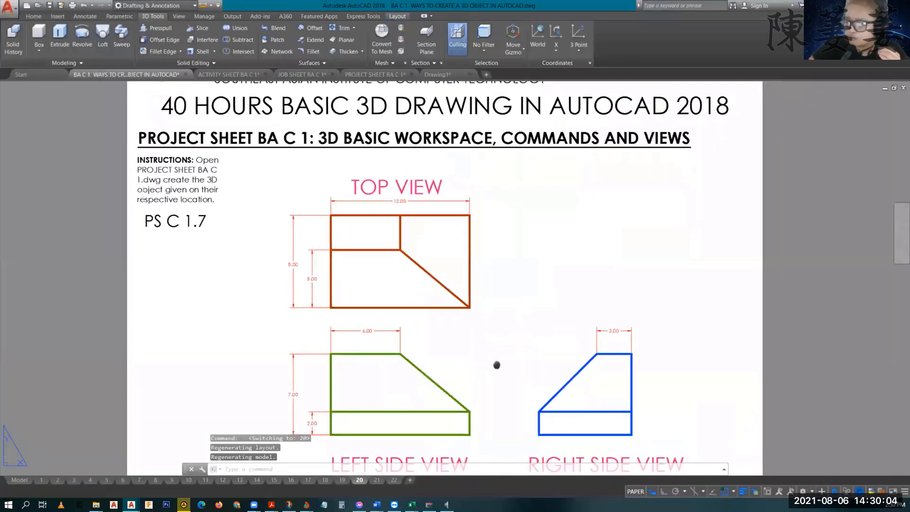
middle_click_drag(390, 314, 360, 310)
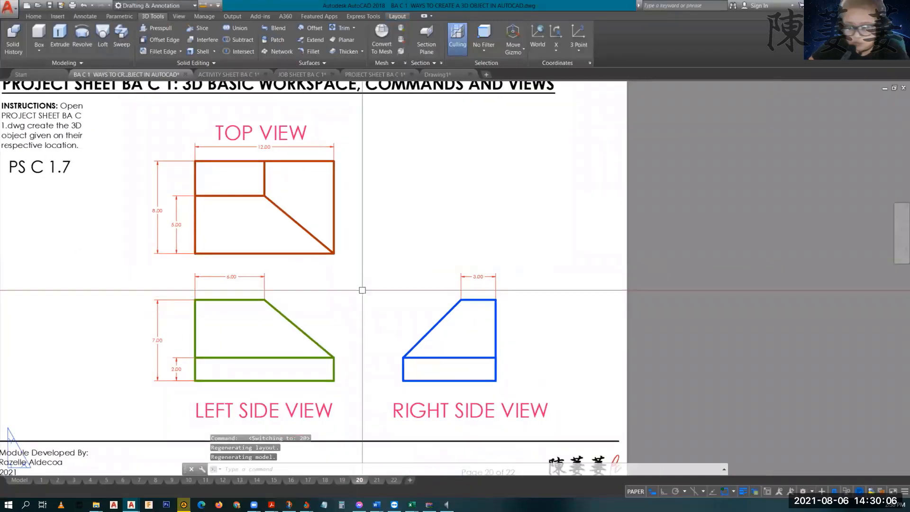
middle_click_drag(371, 346, 422, 352)
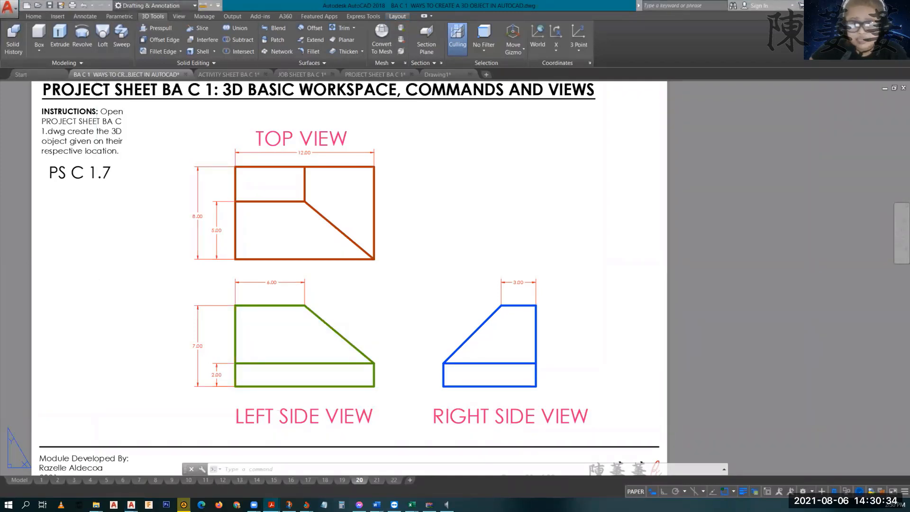
Step: View the project exercises in the module drawing's model space, and check the cylinder in Drawing1
left_click(224, 469)
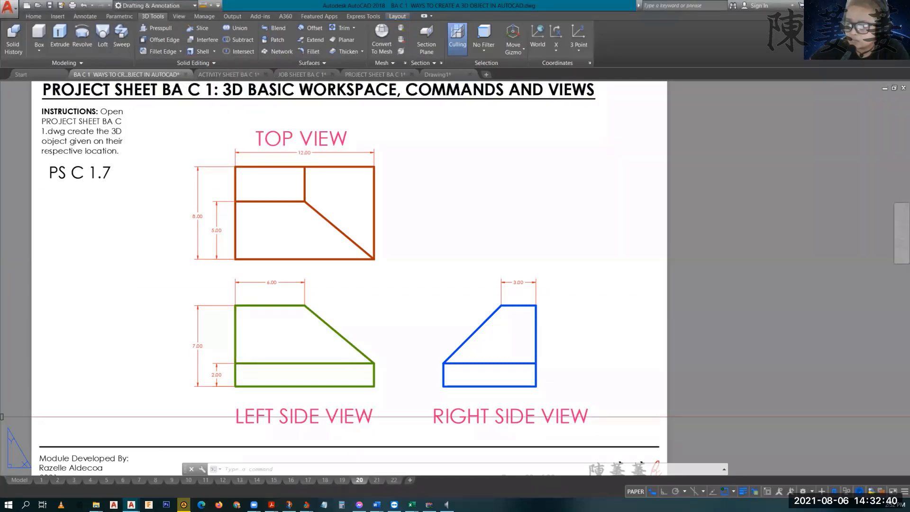
left_click(20, 481)
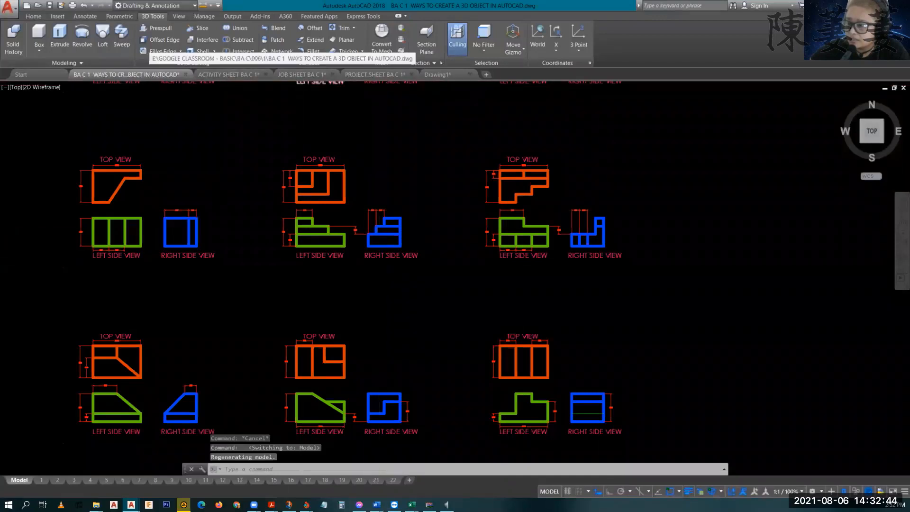
scroll(219, 190, "down", 3)
scroll(219, 191, "up", 3)
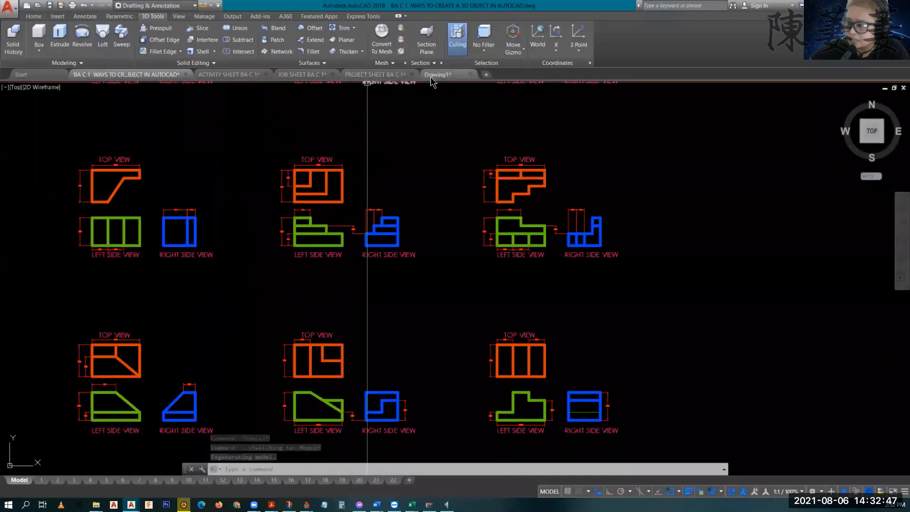
left_click(437, 74)
scroll(454, 185, "down", 5)
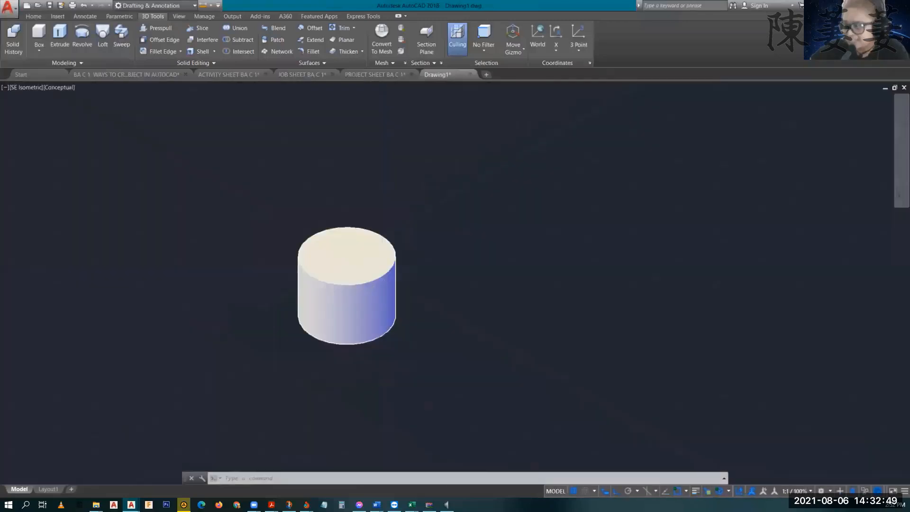
Step: In the ACTIVITY SHEET BA C 1 drawing, move the small cut-off piece on sheet C 1.8 onto the cut corner of the sliced solid
left_click(226, 75)
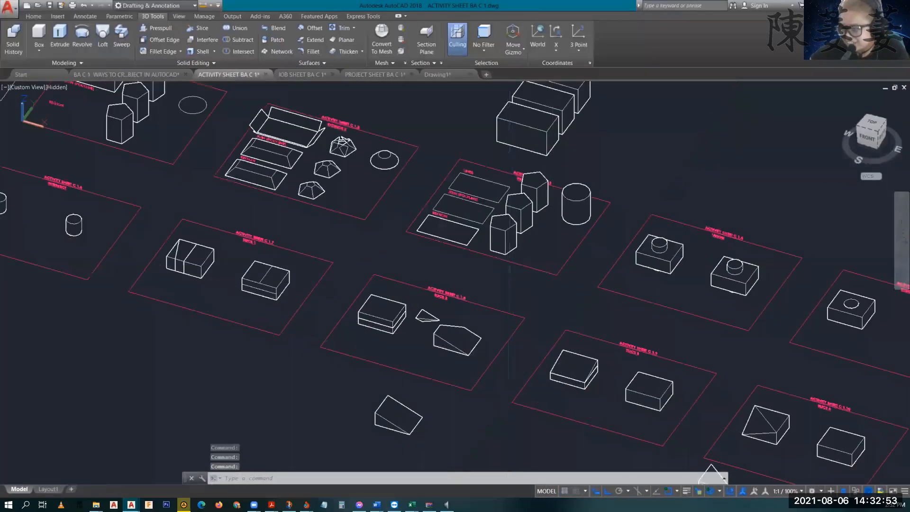
scroll(521, 395, "up", 4)
scroll(287, 236, "up", 4)
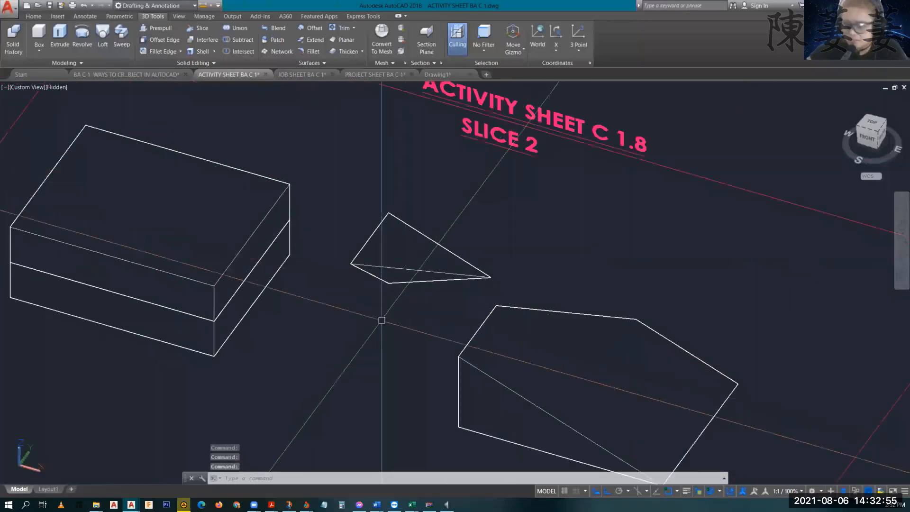
middle_click_drag(379, 319, 305, 227, "shift")
middle_click_drag(442, 175, 433, 317)
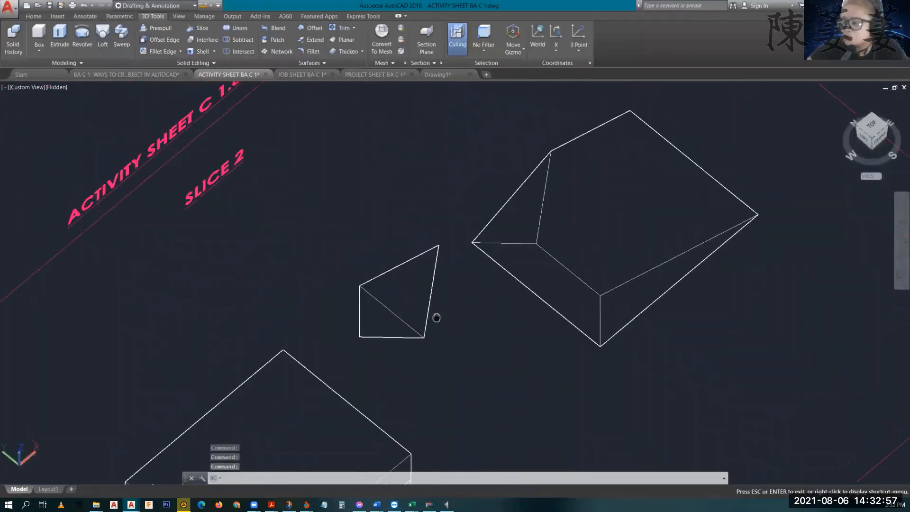
left_click(376, 276)
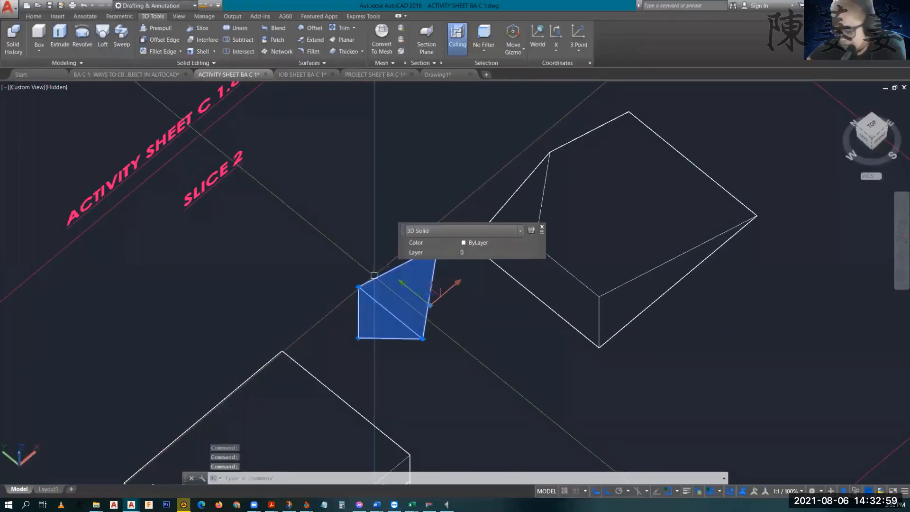
type("m")
key("Return")
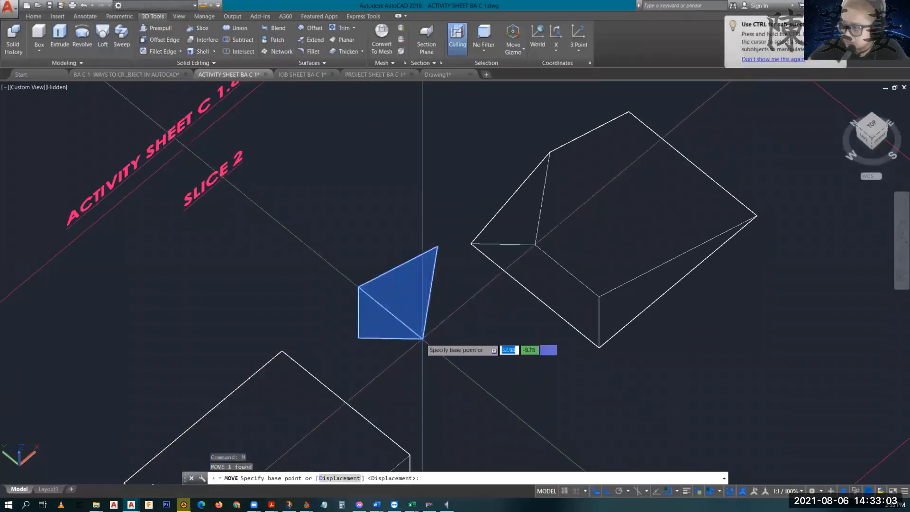
left_click(424, 339)
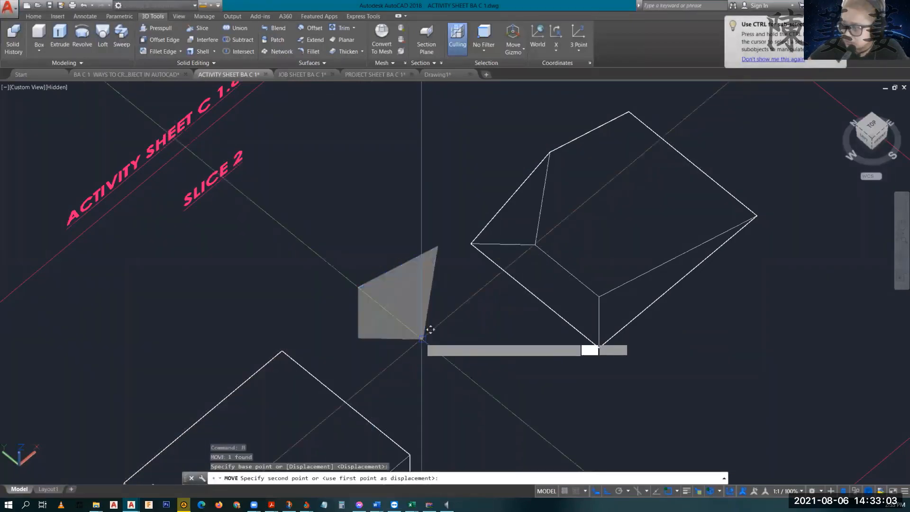
left_click(536, 244)
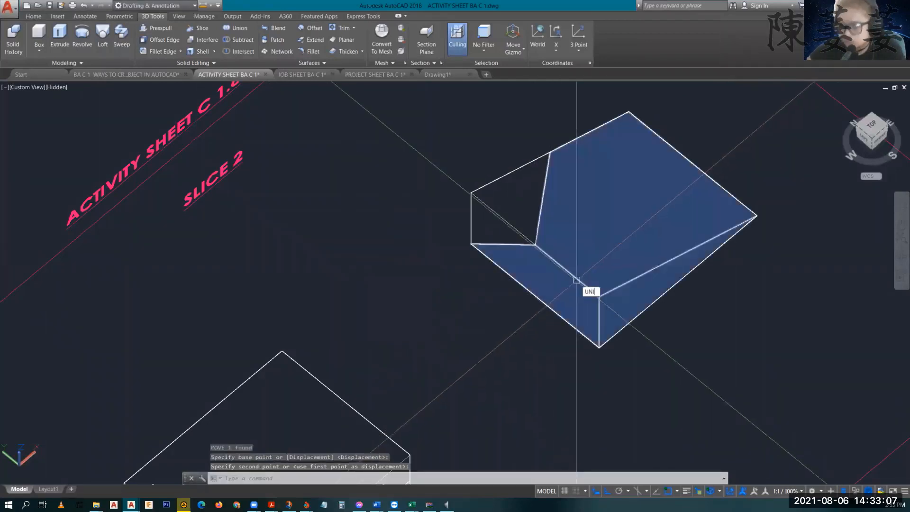
Step: Union the cut-off piece with the larger sliced solid on Activity Sheet C 1.8 and inspect the merged solid from the front
type("uni")
key("Return")
left_click(605, 192)
left_click(498, 193)
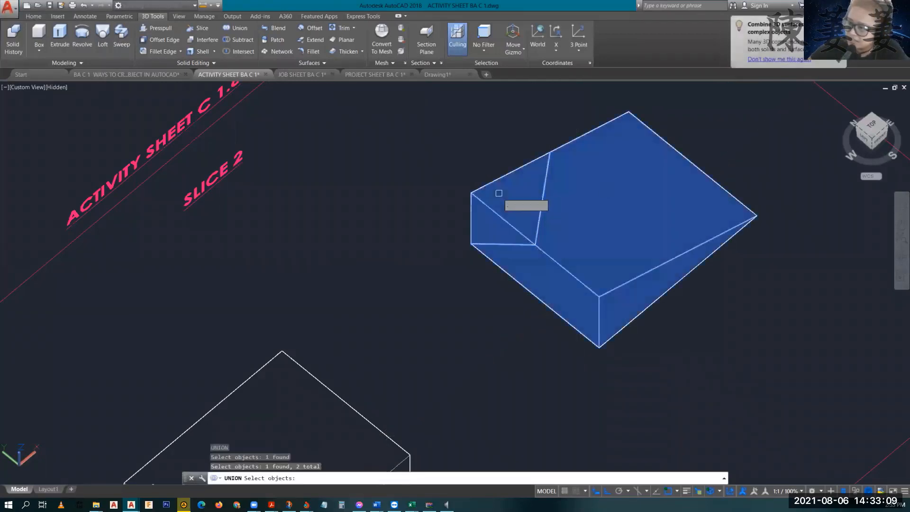
key("Return")
middle_click_drag(586, 264, 465, 191, "shift")
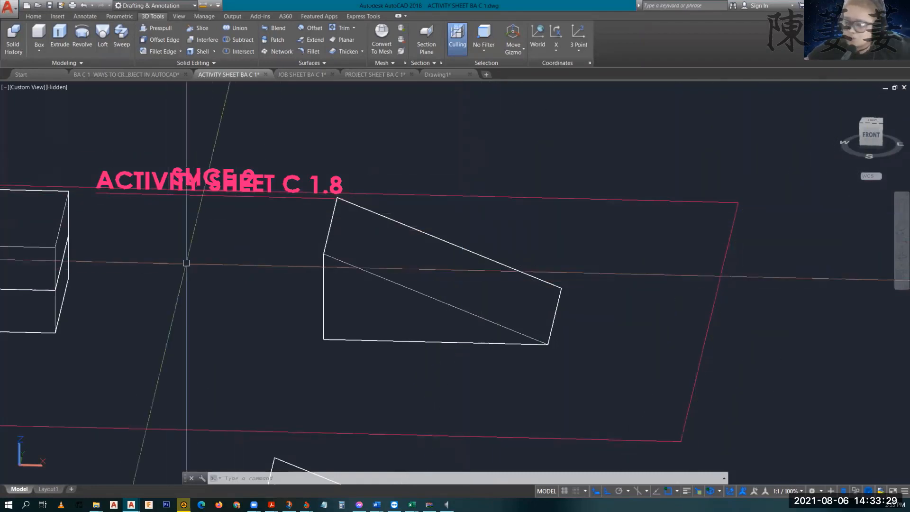
middle_click_drag(209, 266, 291, 211, "shift")
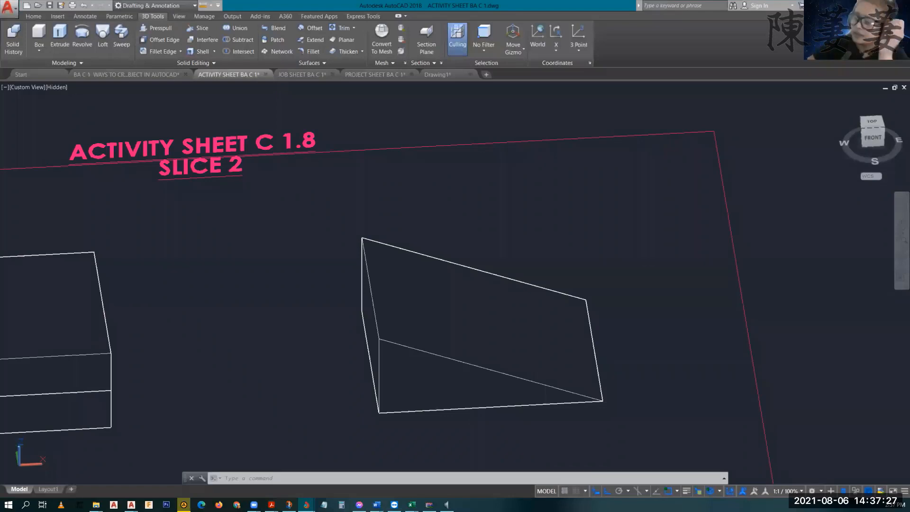
Step: Draw a small 3-sided polygon, inscribed in a circle, in the empty area below the Activity Sheet C 1.9 frame
scroll(605, 244, "down", 6)
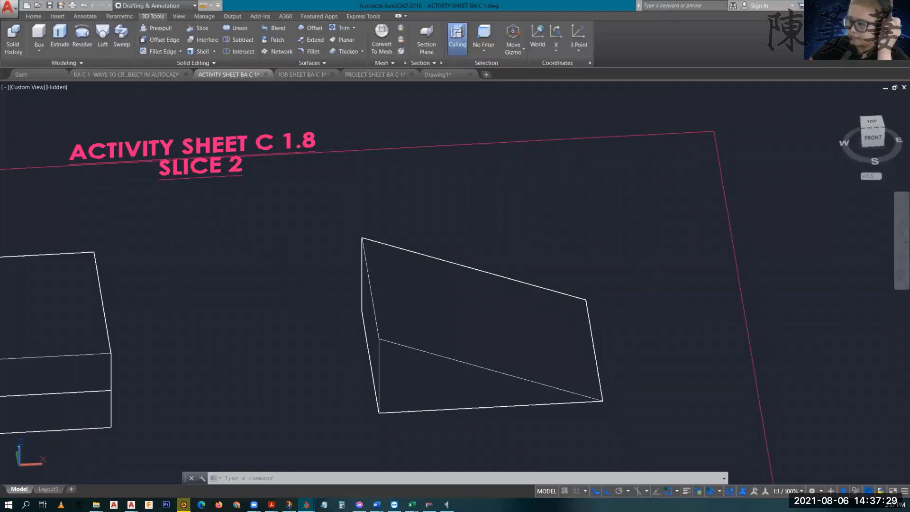
type("POL")
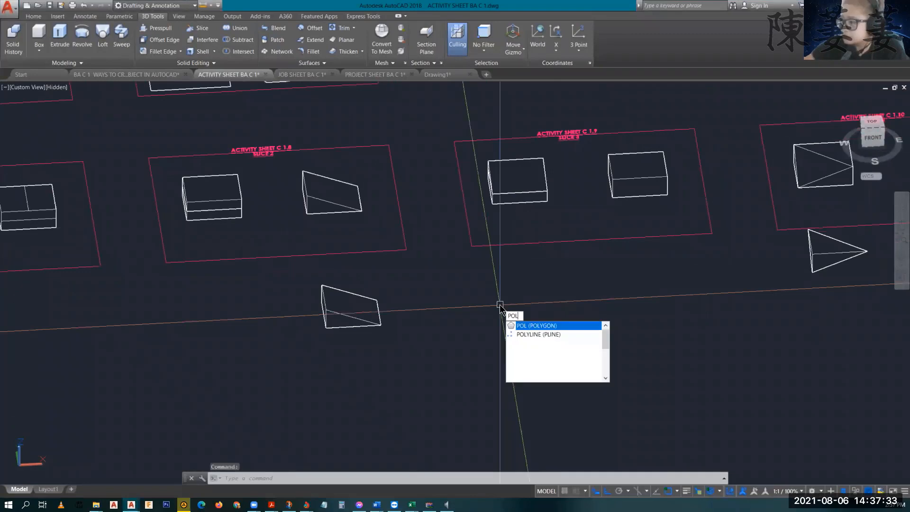
key("Return")
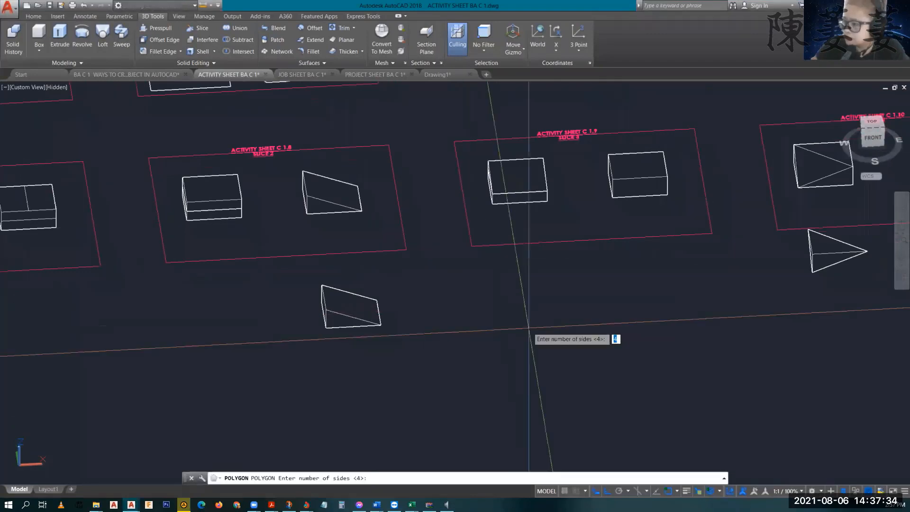
type("3")
key("Return")
left_click(544, 346)
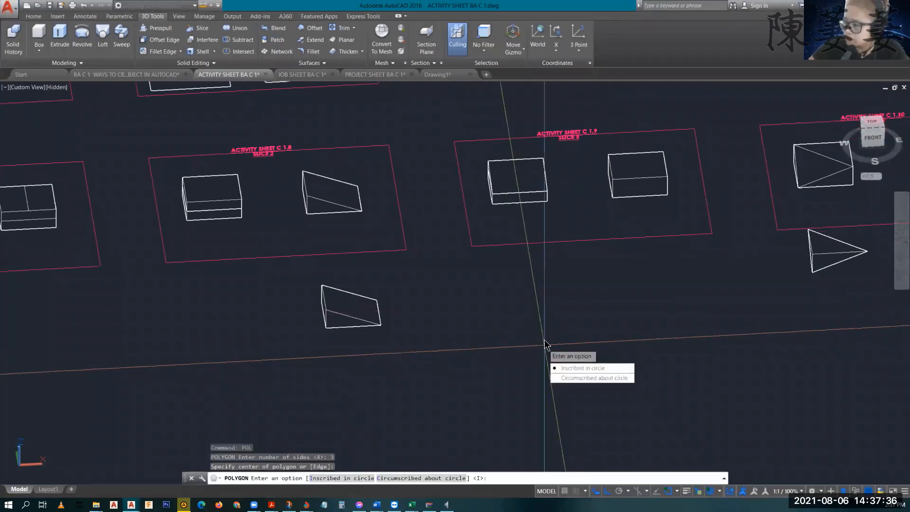
key("Return")
left_click(542, 330)
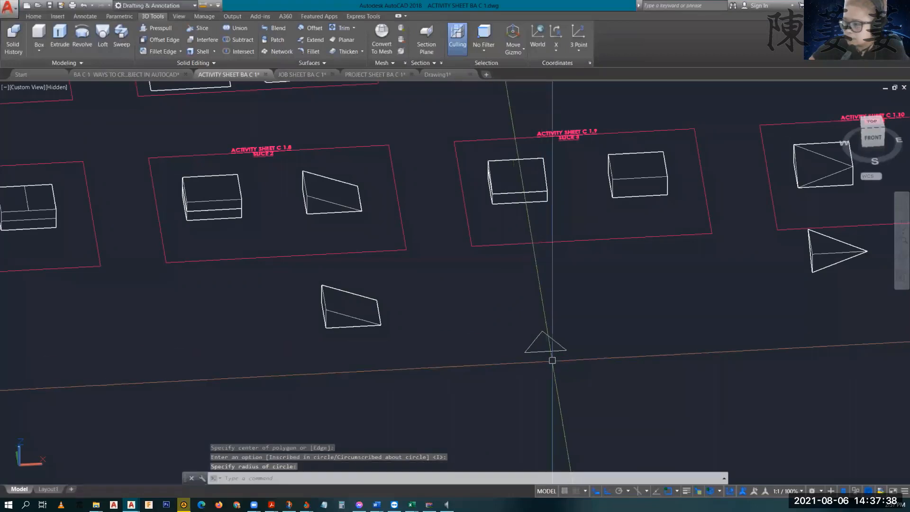
Step: Draw a circle below and to the right of the triangle, several times larger than it
key("Escape")
key("Escape")
middle_click_drag(574, 386, 541, 310)
type("c")
key("Return")
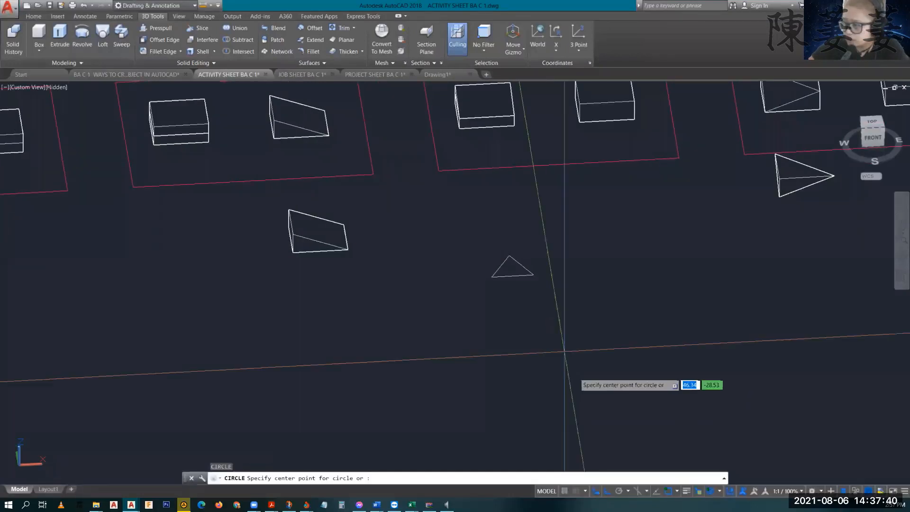
left_click(575, 376)
left_click(554, 313)
key("Escape")
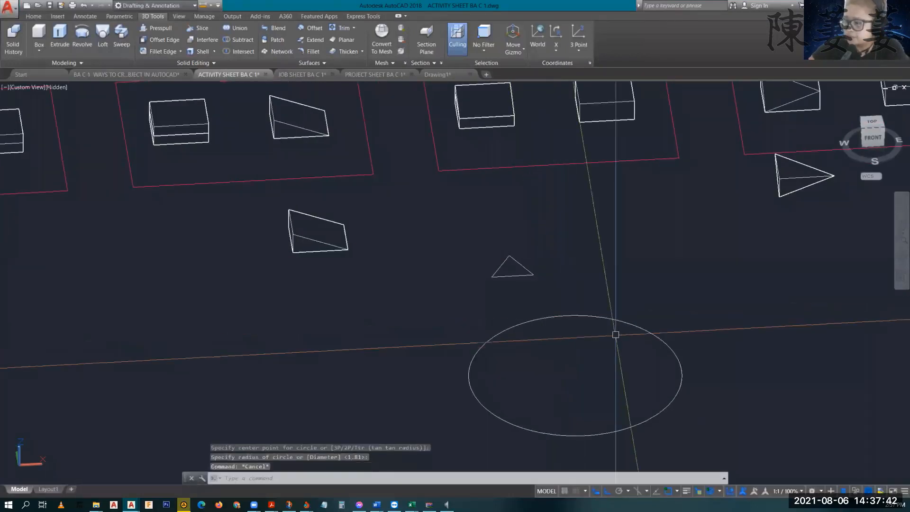
Step: Create an associative polar array of the triangle around the circle's center, with 6 items filling 360 degrees
middle_click_drag(542, 269, 526, 244)
left_click(494, 239)
left_click(535, 305)
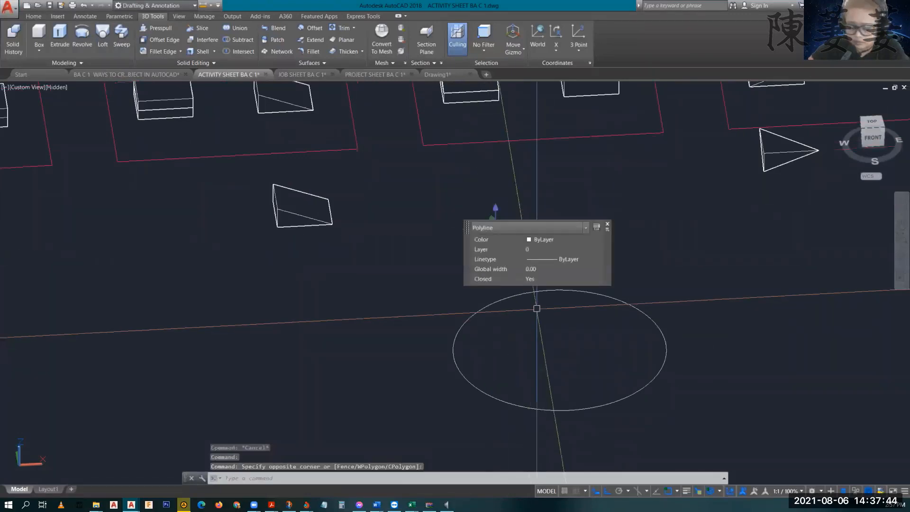
type("ARR")
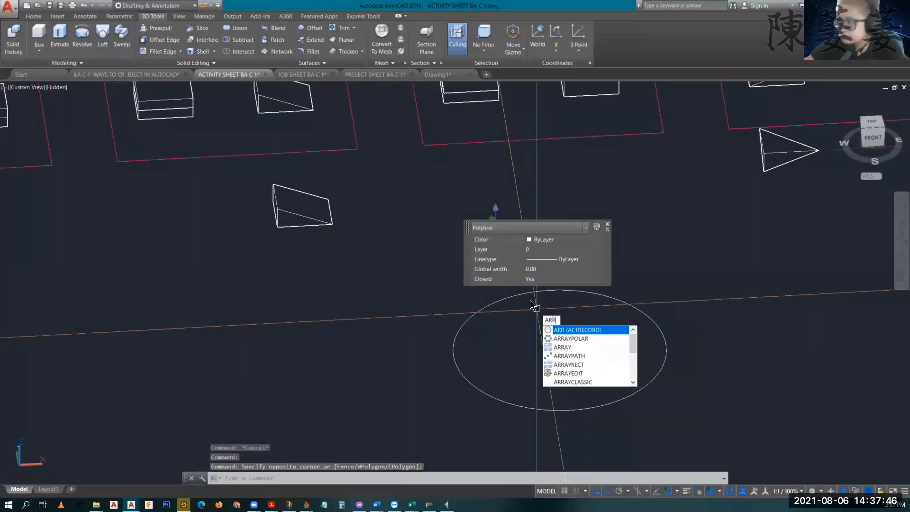
left_click(567, 347)
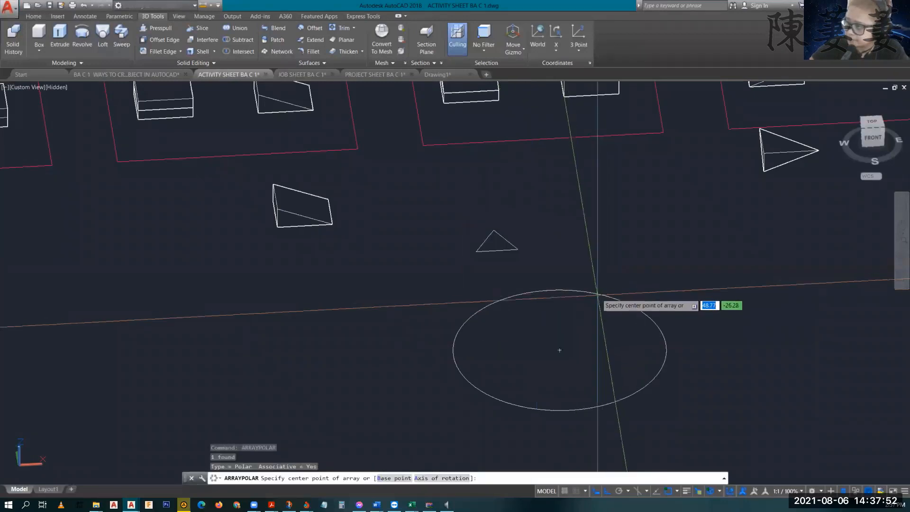
left_click(560, 350)
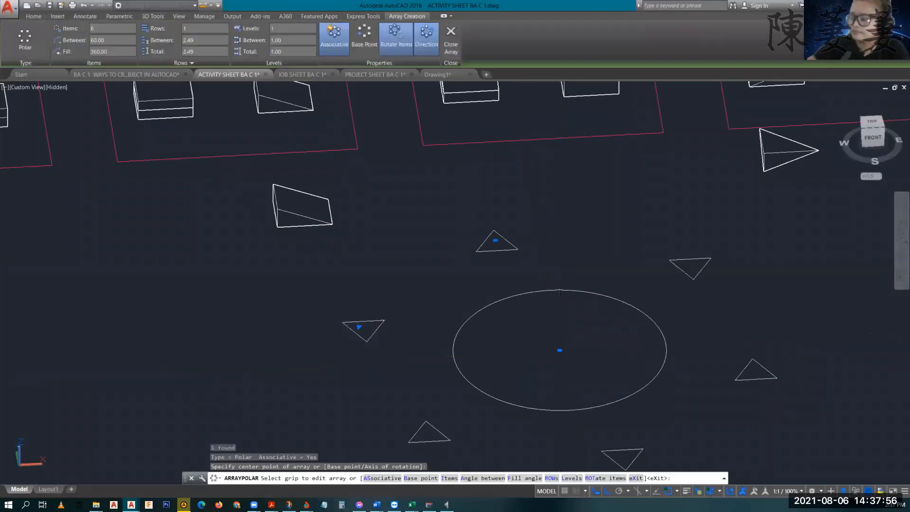
key("Return")
Step: Try to extrude the arrayed triangles directly while they still belong to the associative polar array
left_click(495, 229)
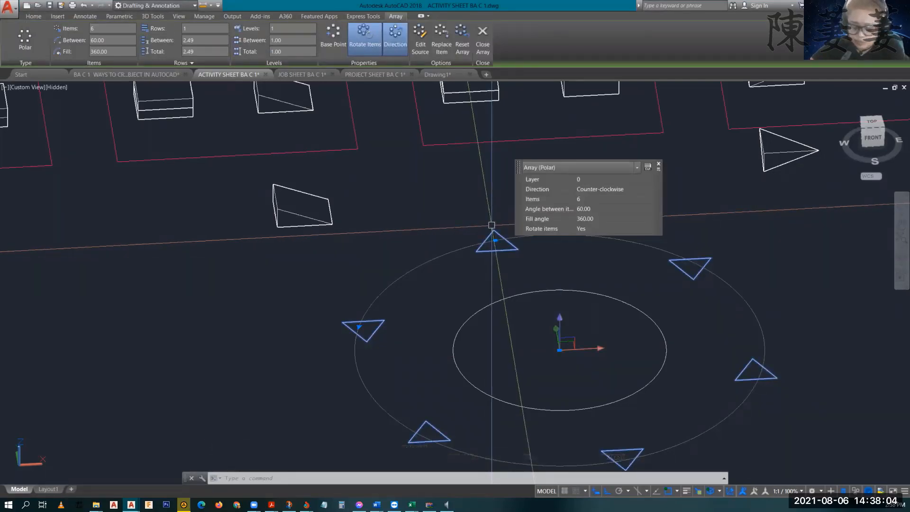
type("EXTRUDE")
key("Return")
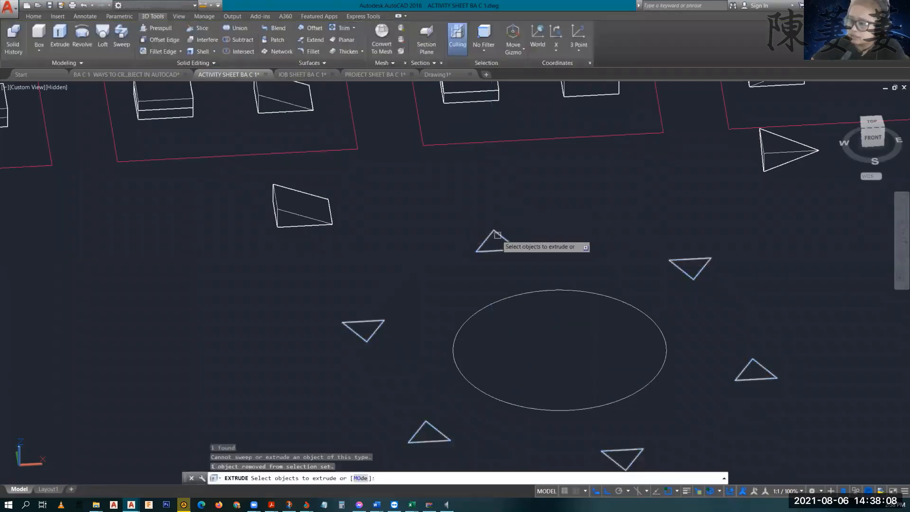
left_click(499, 236)
key("Return")
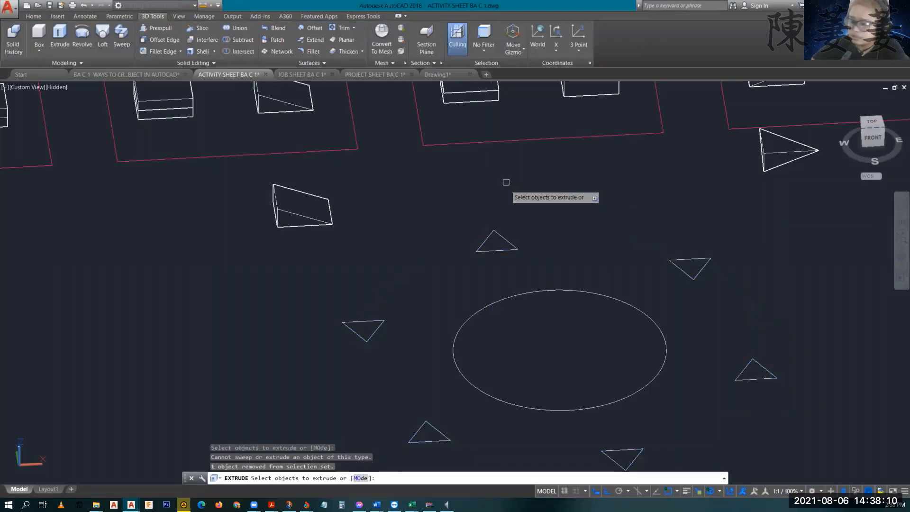
key("Escape")
key("Escape")
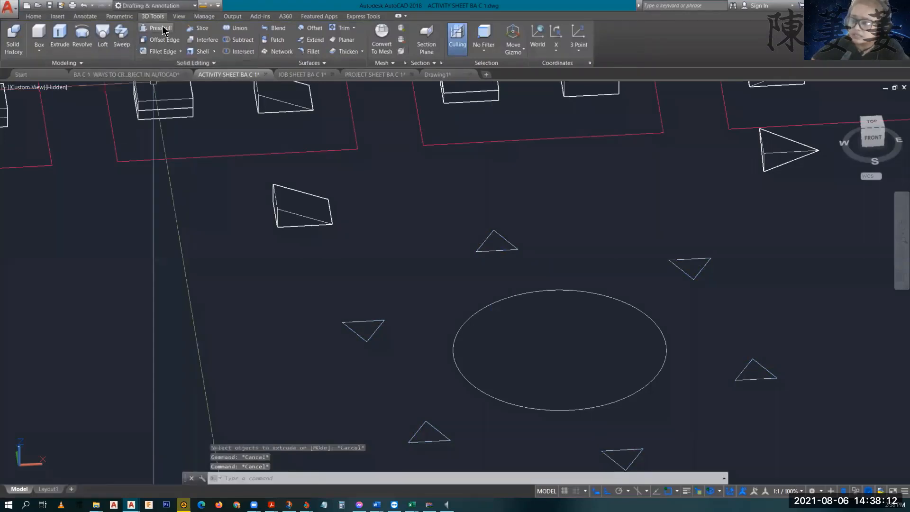
Step: Try Presspull on the area inside the original triangle of the polar array to raise it into a solid
left_click(156, 28)
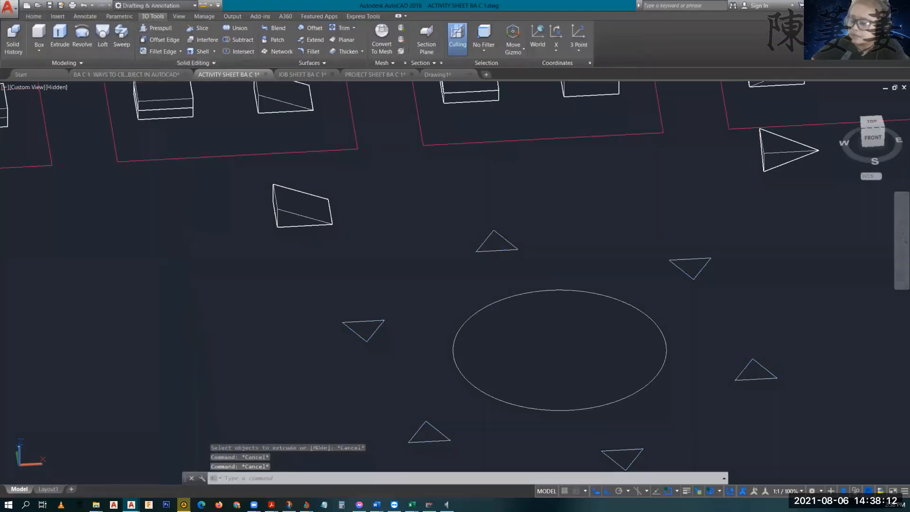
left_click(502, 248)
left_click(495, 243)
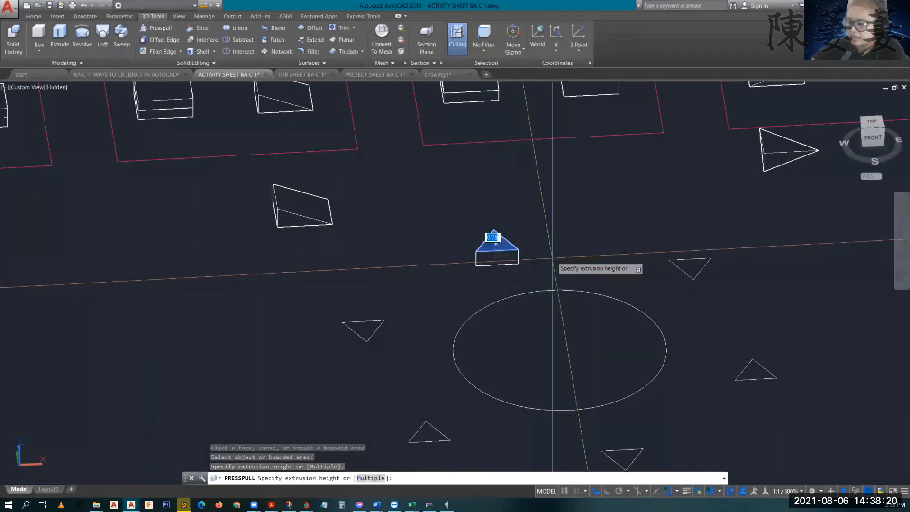
left_click(539, 207)
key("Escape")
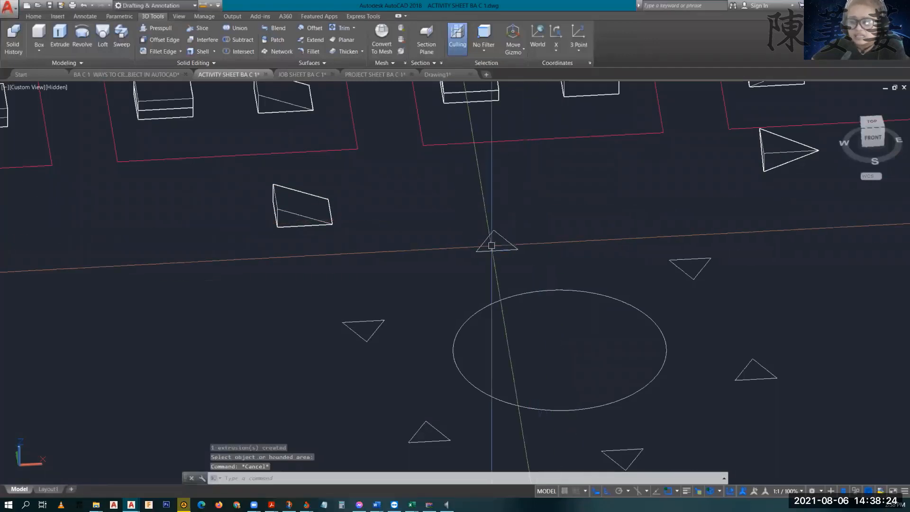
Step: Explode the polar array into separate triangles and select the original triangle above the circle
left_click(498, 250)
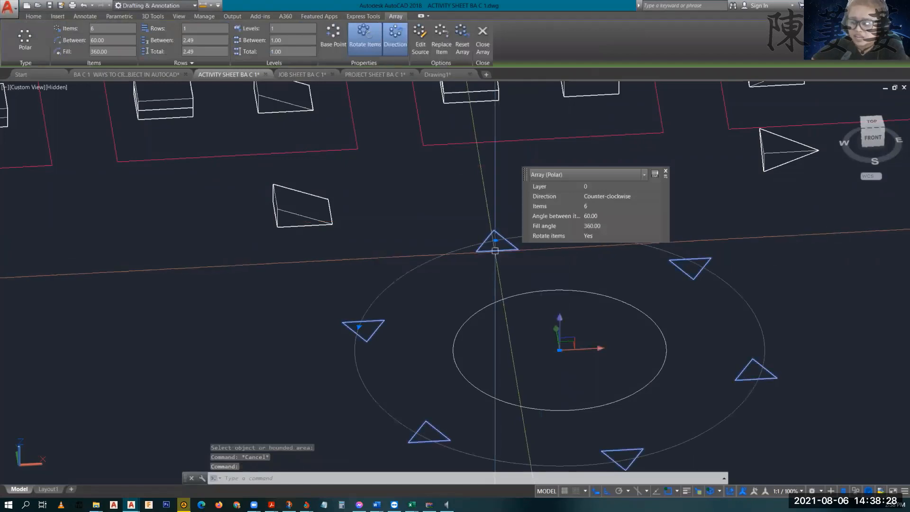
type("x")
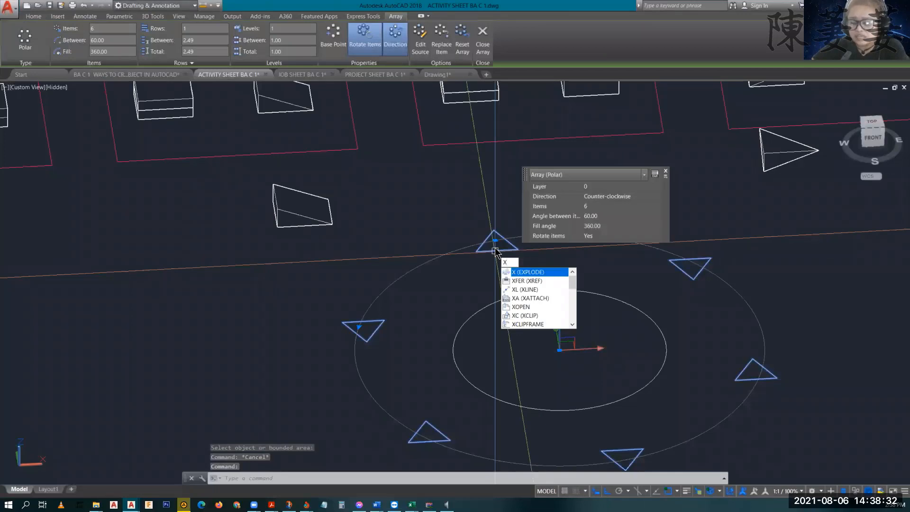
key("Return")
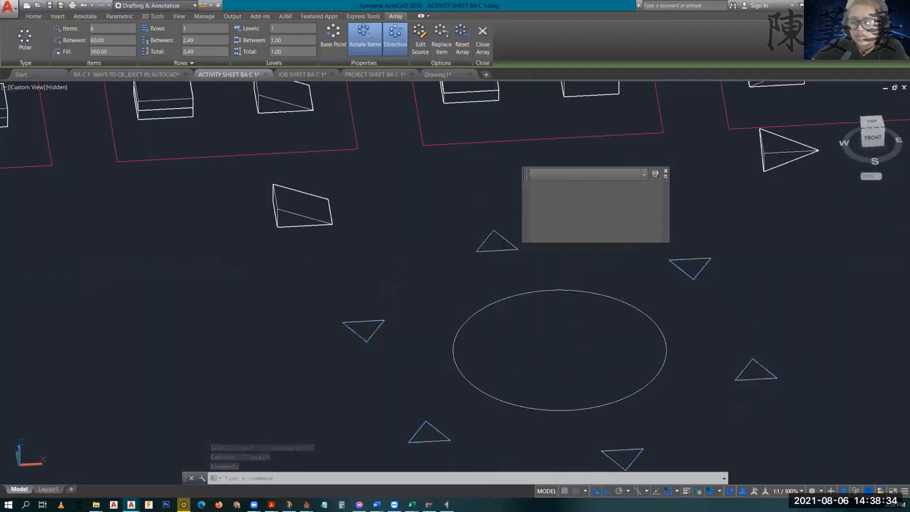
left_click(495, 248)
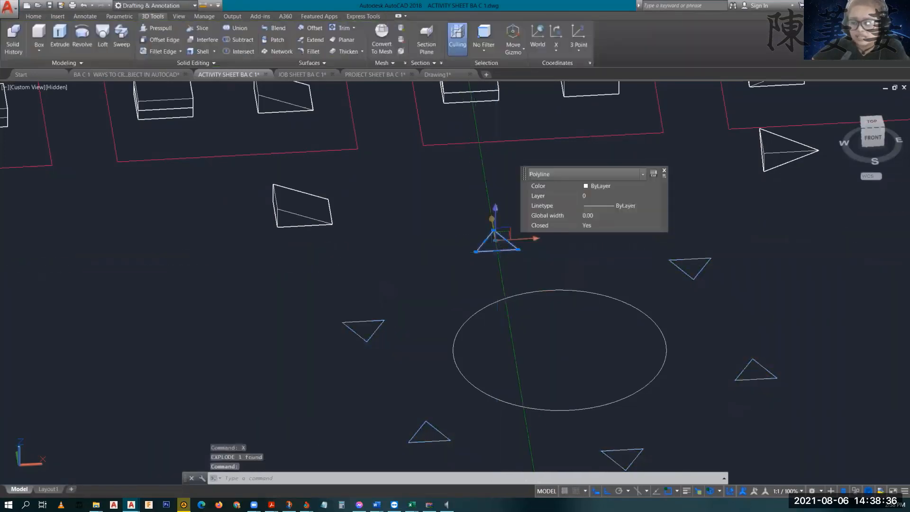
scroll(502, 242, "up", 4)
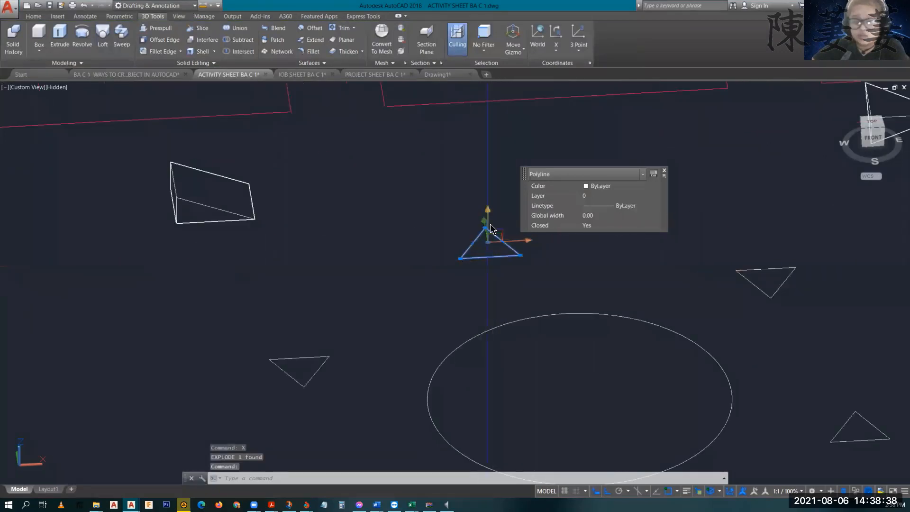